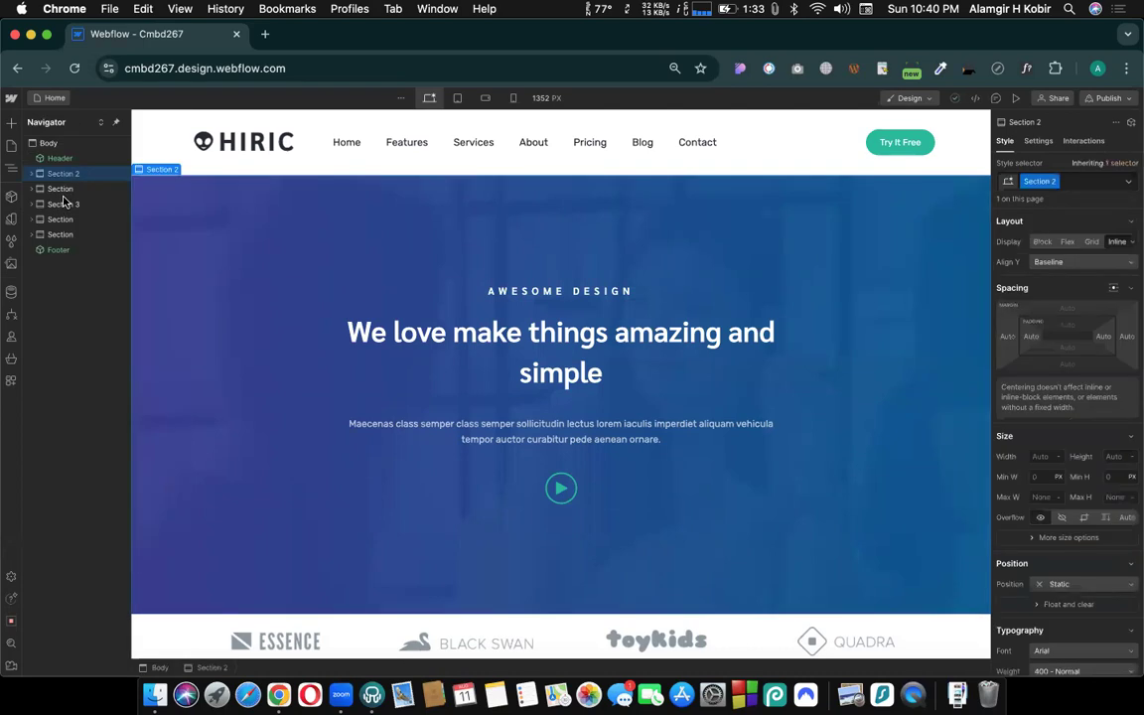
# - Examine the Home page's sections from hero to footer, inspecting the styles of the hero paragraph, the studio text block and the OUR SERVICES heading
pyautogui.scroll(-15, 427, 289)
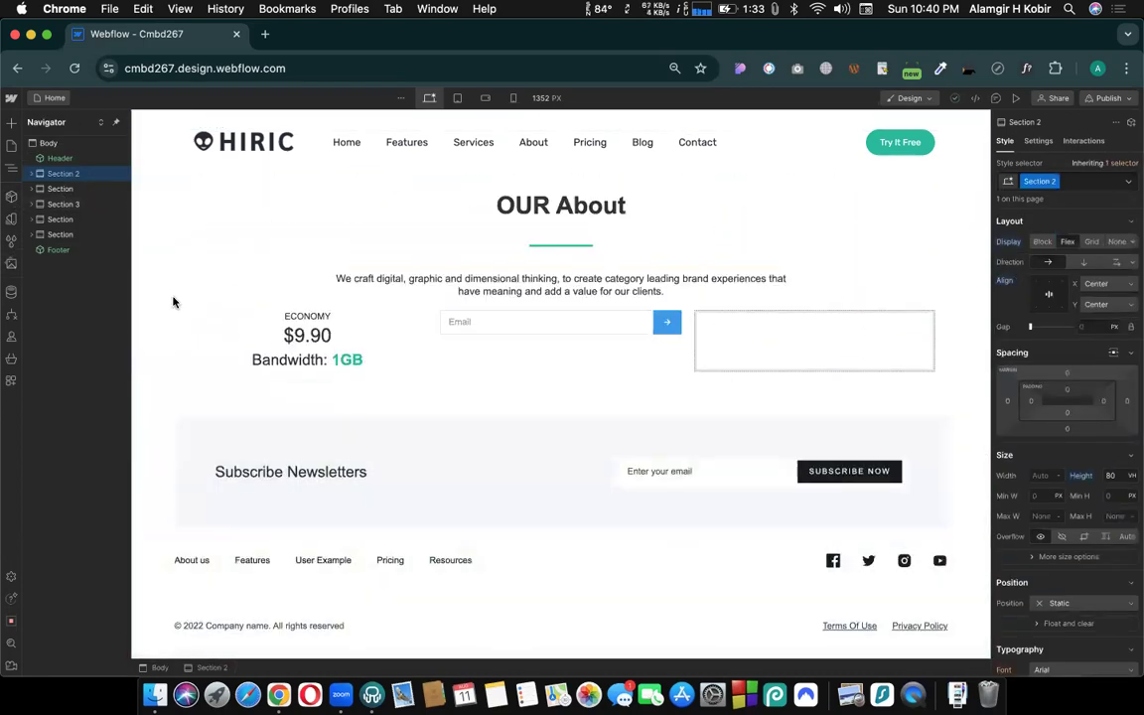
pyautogui.click(50, 97)
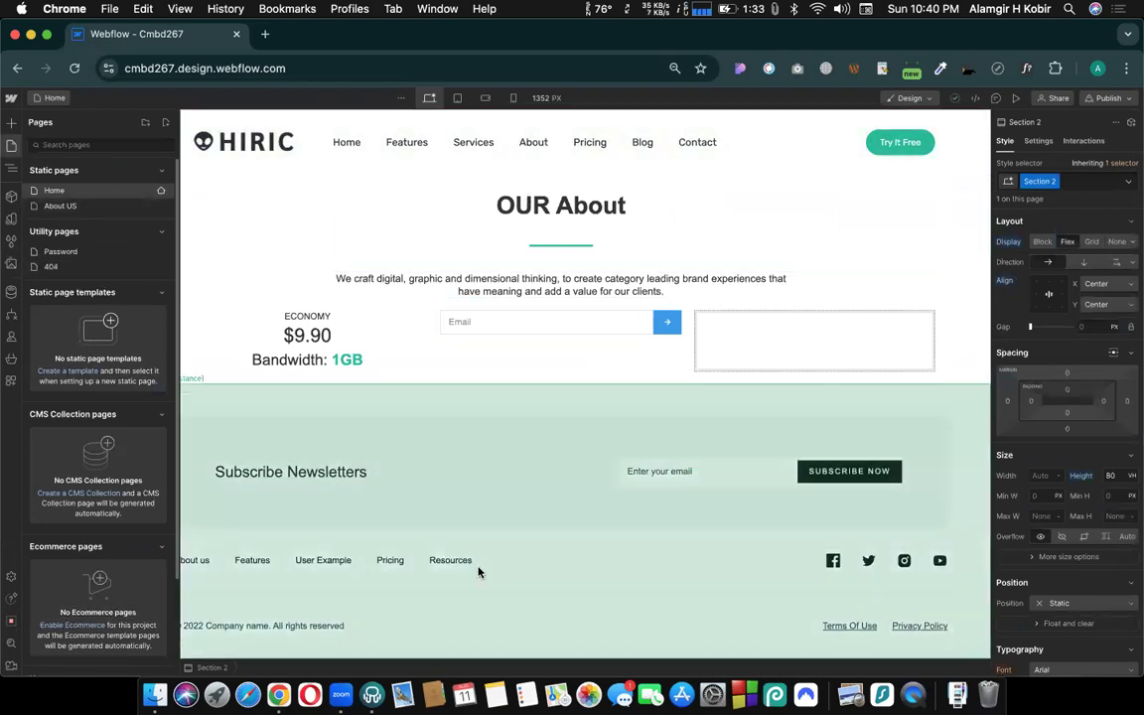
pyautogui.scroll(10, 477, 572)
pyautogui.scroll(3, 462, 345)
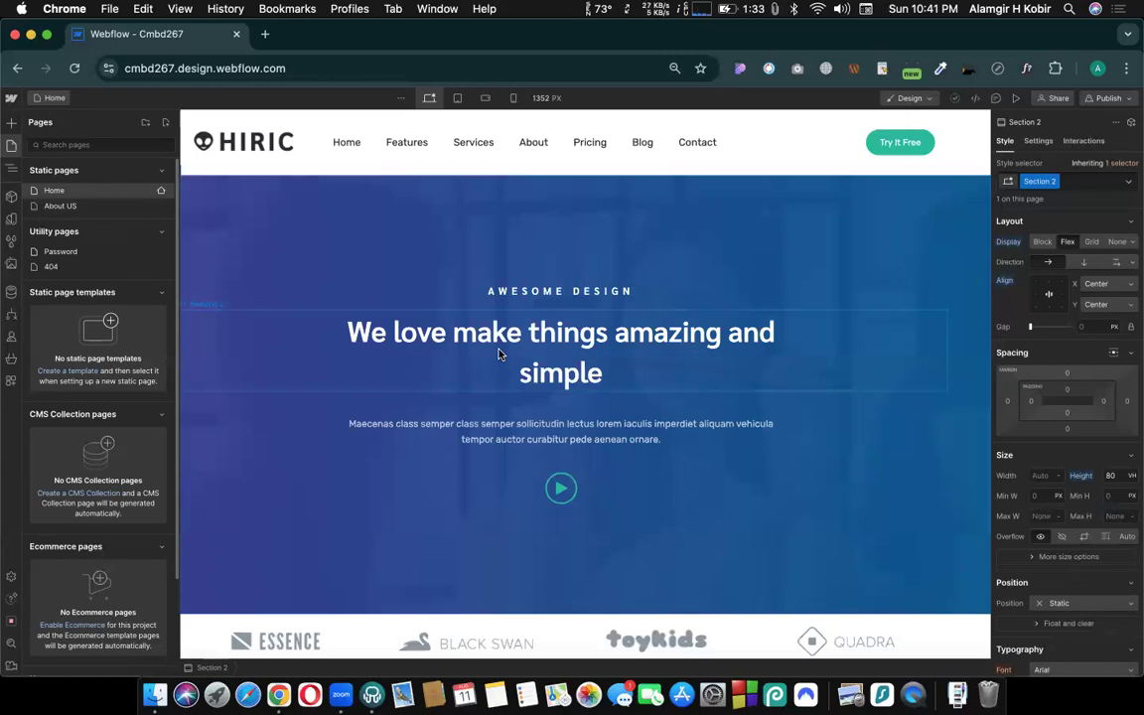
pyautogui.click(529, 432)
pyautogui.scroll(-8, 529, 432)
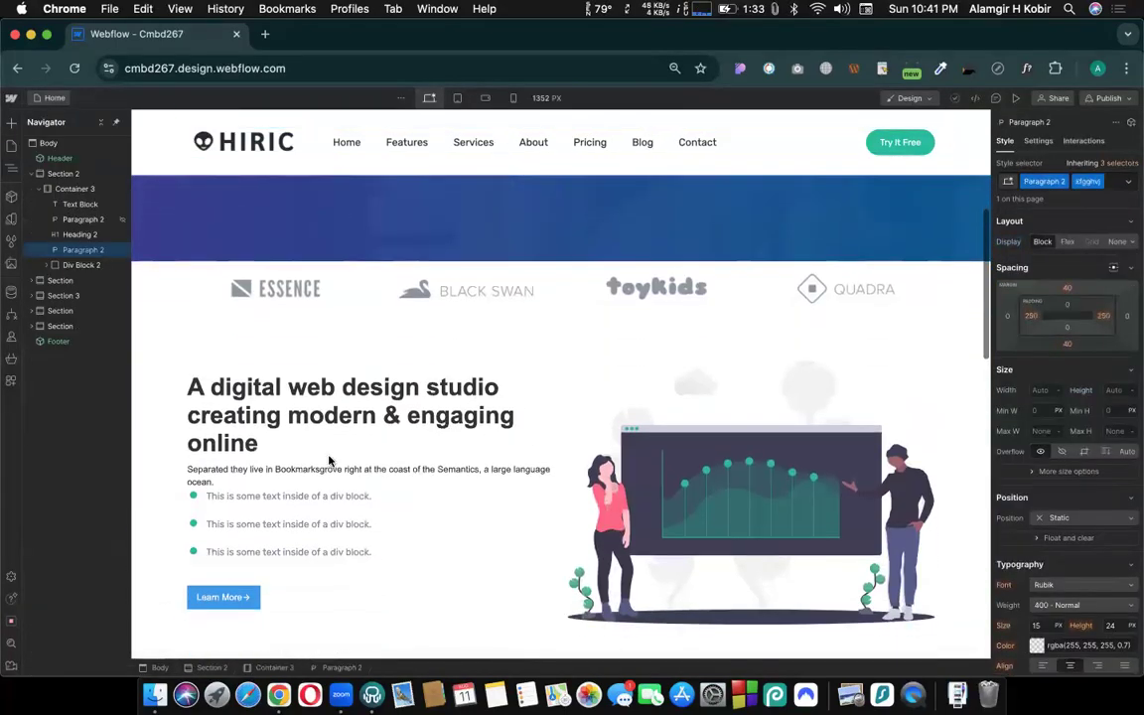
pyautogui.scroll(-5, 283, 567)
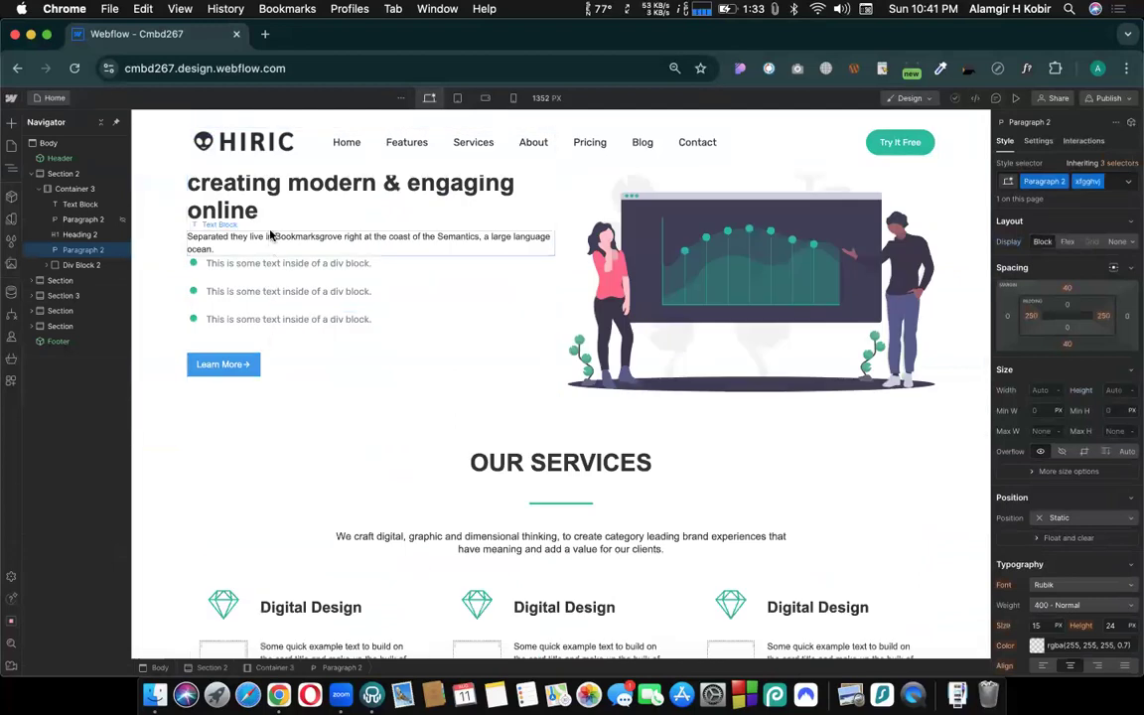
pyautogui.click(429, 264)
pyautogui.scroll(-2, 555, 444)
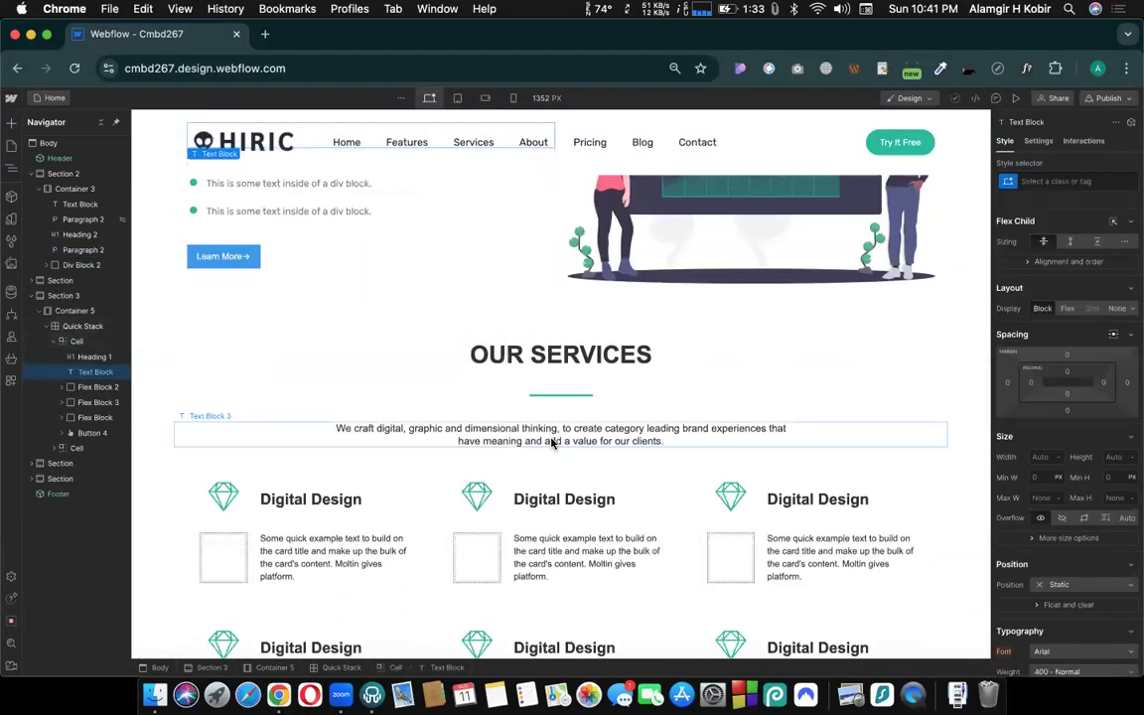
pyautogui.scroll(3, 552, 444)
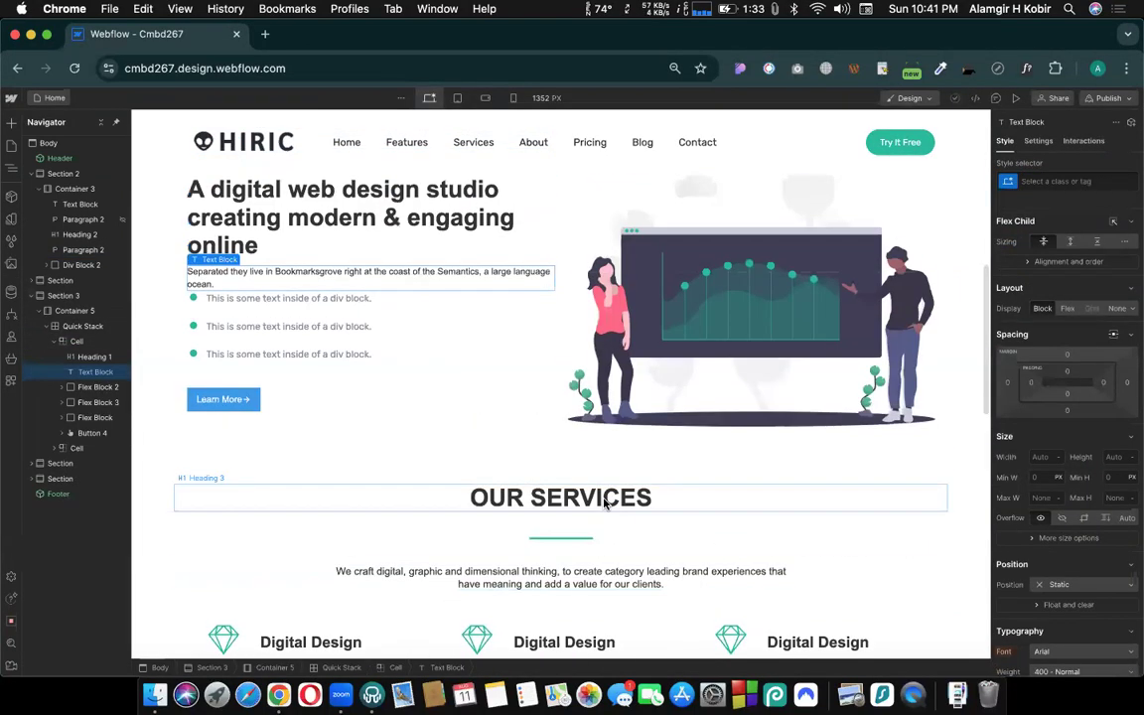
pyautogui.click(604, 500)
pyautogui.scroll(-15, 604, 503)
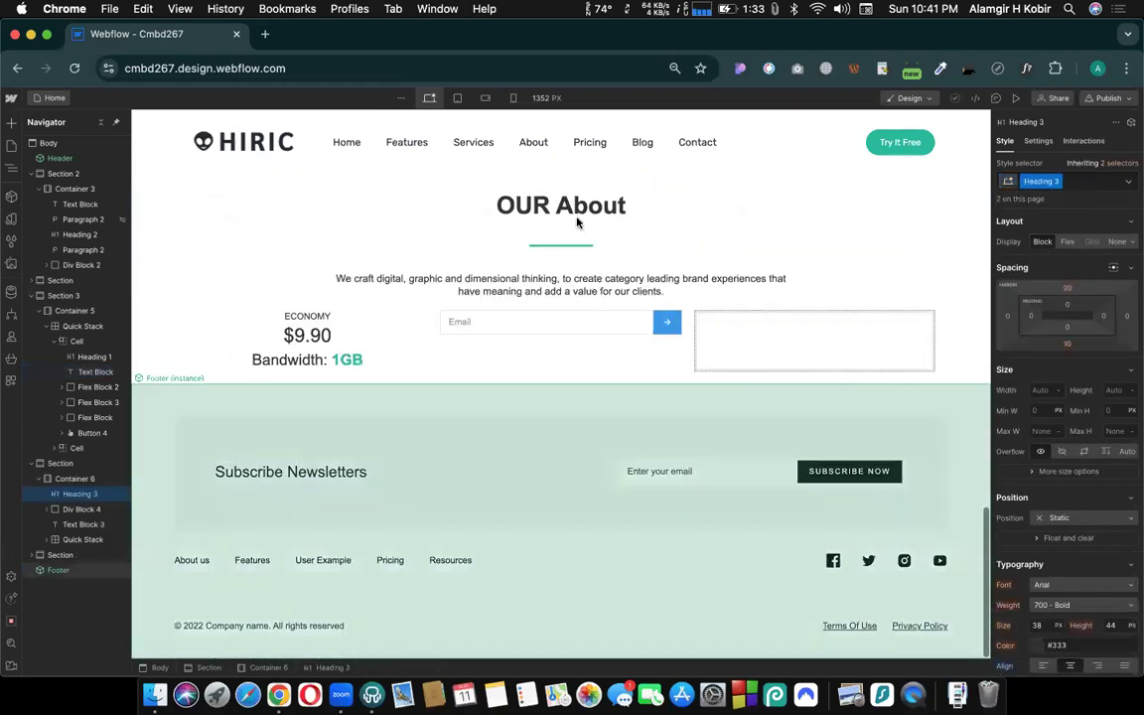
# - Shorten the "OUR About" heading text to "About"
pyautogui.click(571, 213)
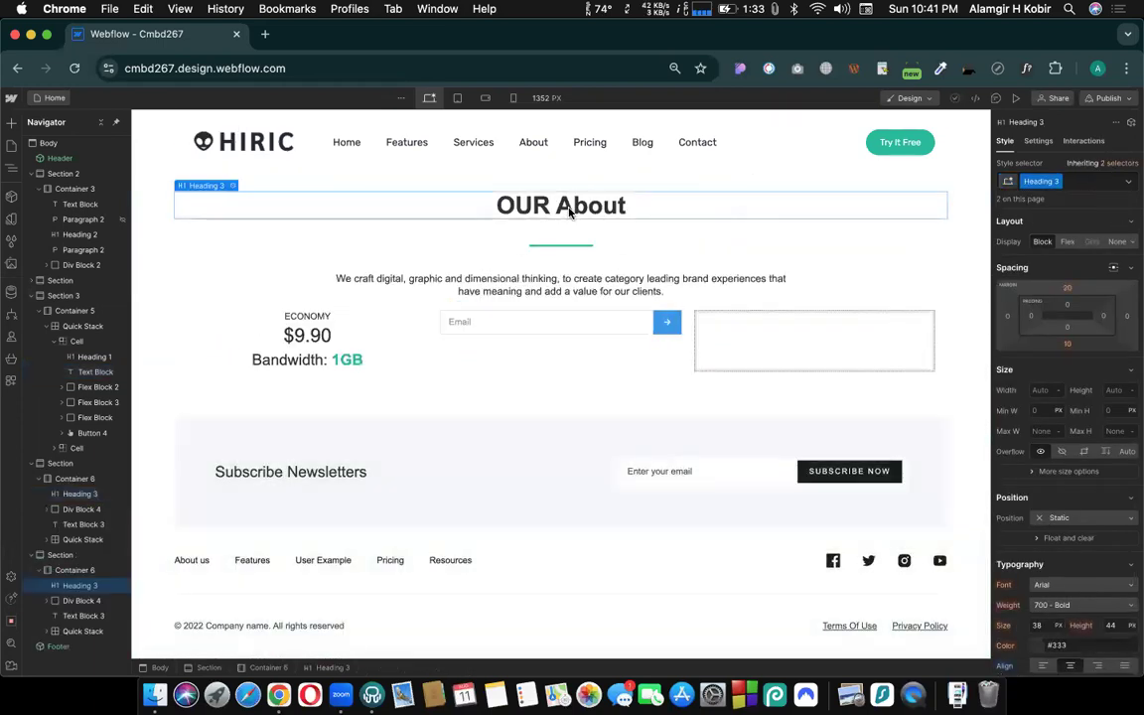
pyautogui.doubleClick(616, 204)
pyautogui.click(553, 203)
pyautogui.press('BackSpace')
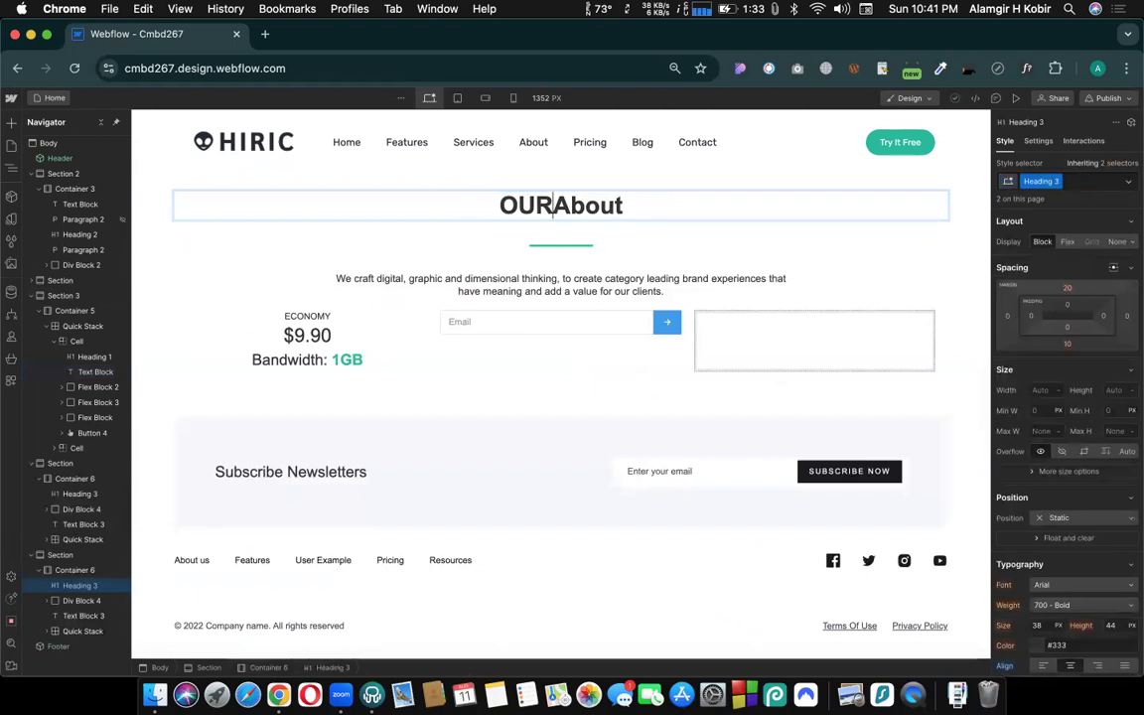
pyautogui.press('BackSpace')
pyautogui.press('BackSpace')
pyautogui.press('BackSpace')
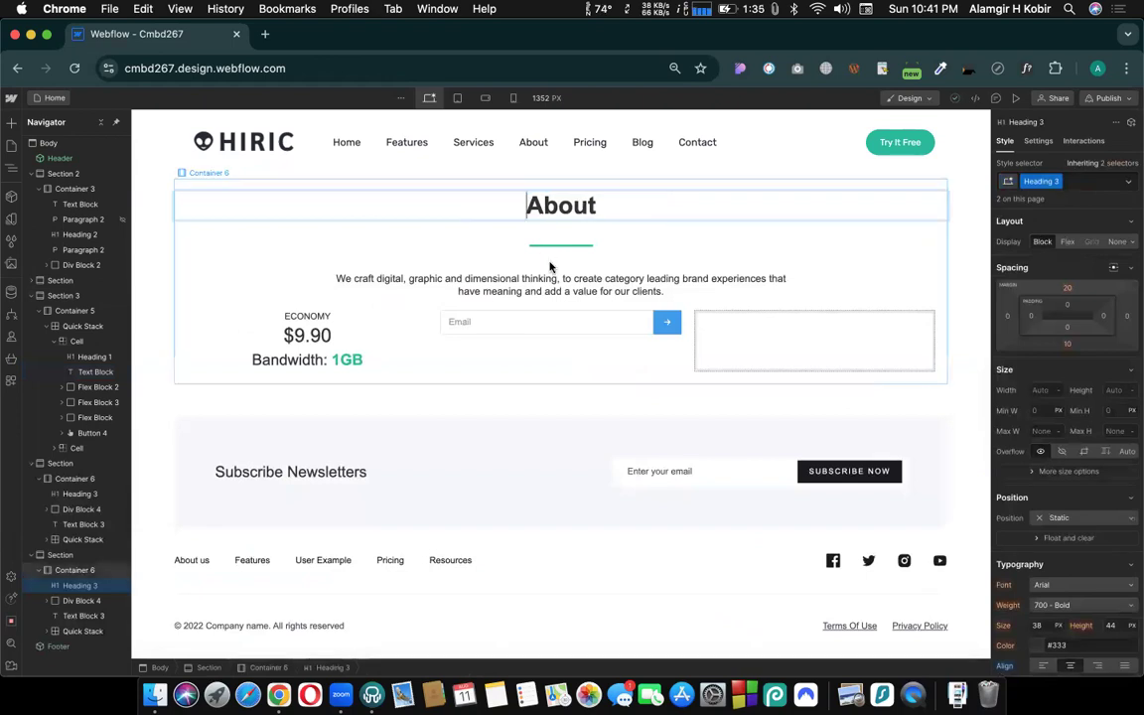
# - Select the OUR SERVICES heading and show the page at the mobile portrait breakpoint
pyautogui.scroll(10, 550, 266)
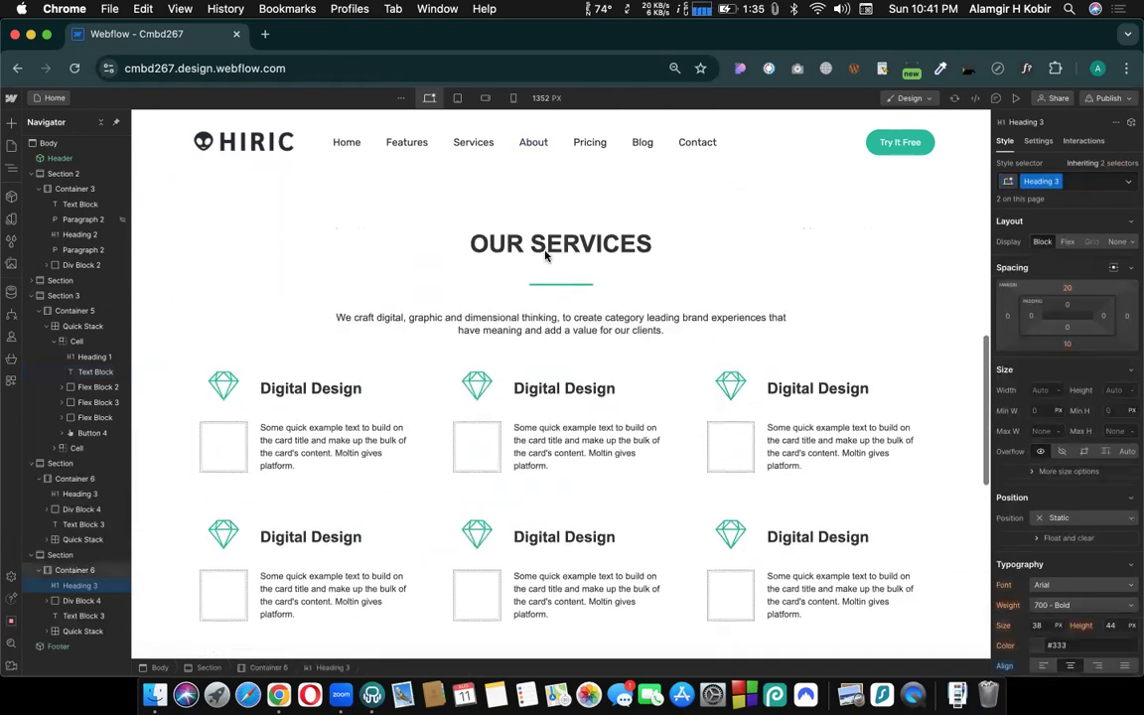
pyautogui.scroll(-5, 557, 253)
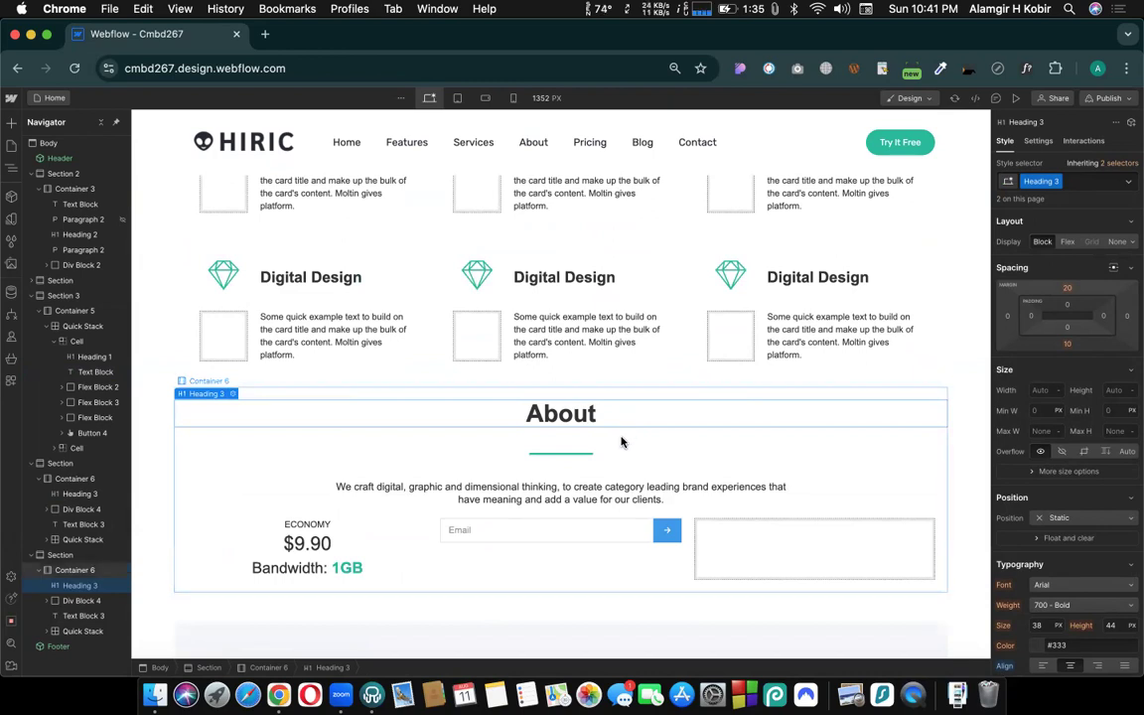
pyautogui.scroll(2, 555, 643)
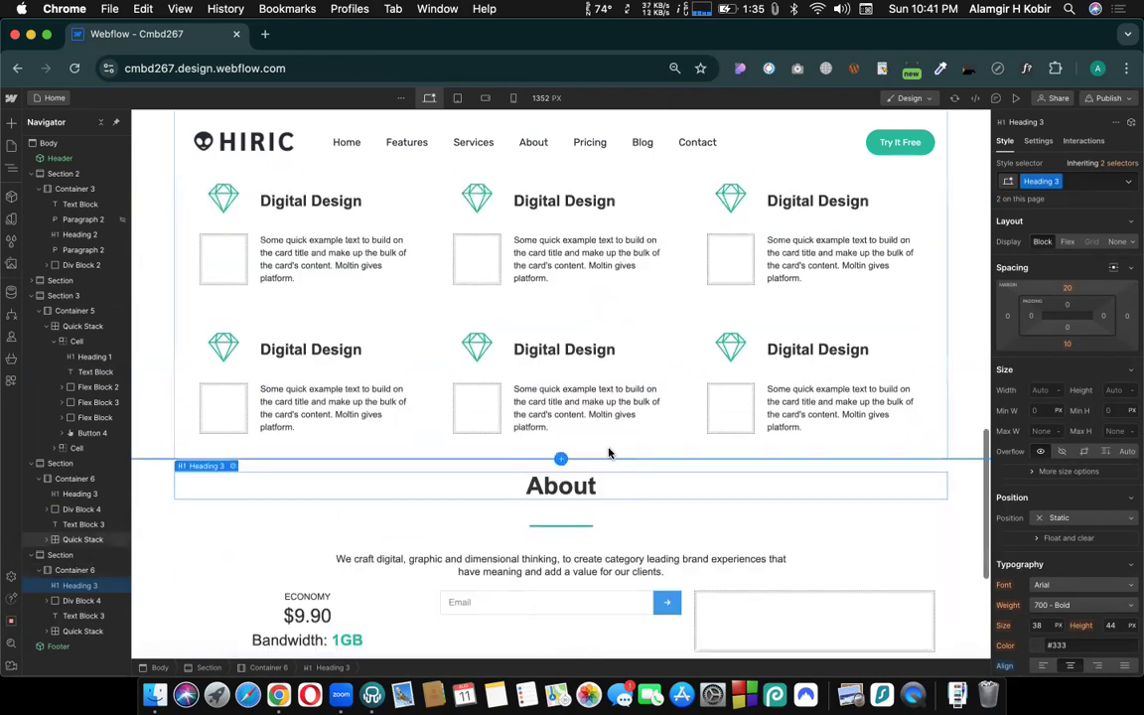
pyautogui.scroll(7, 556, 297)
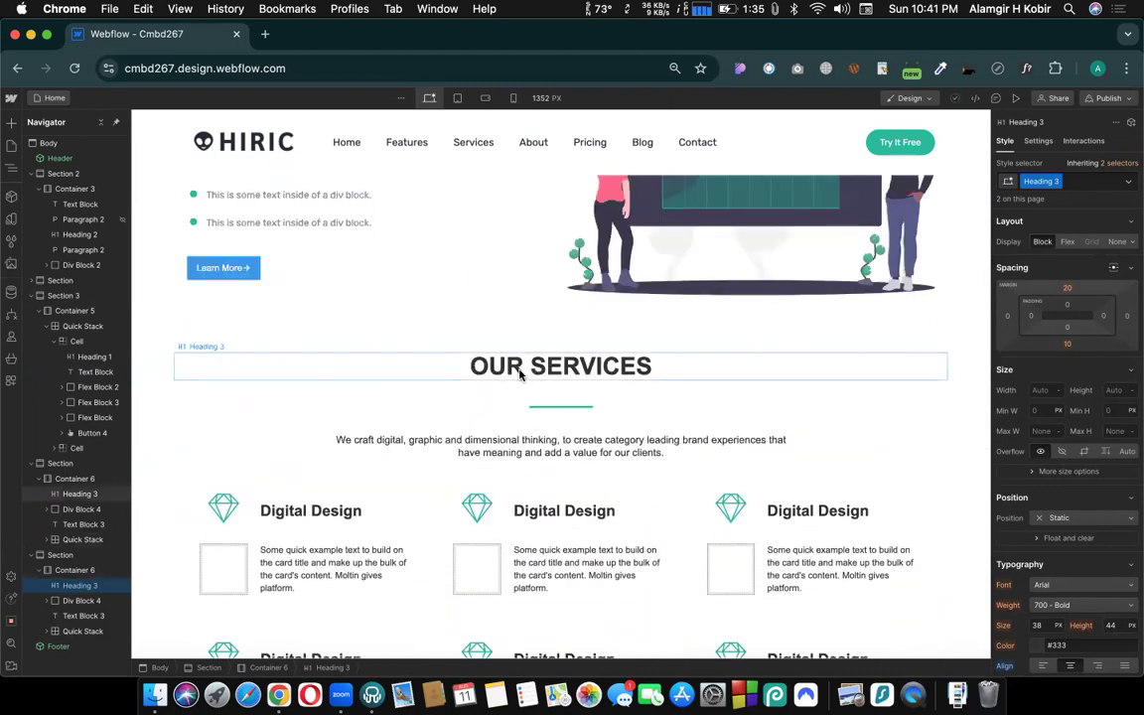
pyautogui.click(520, 375)
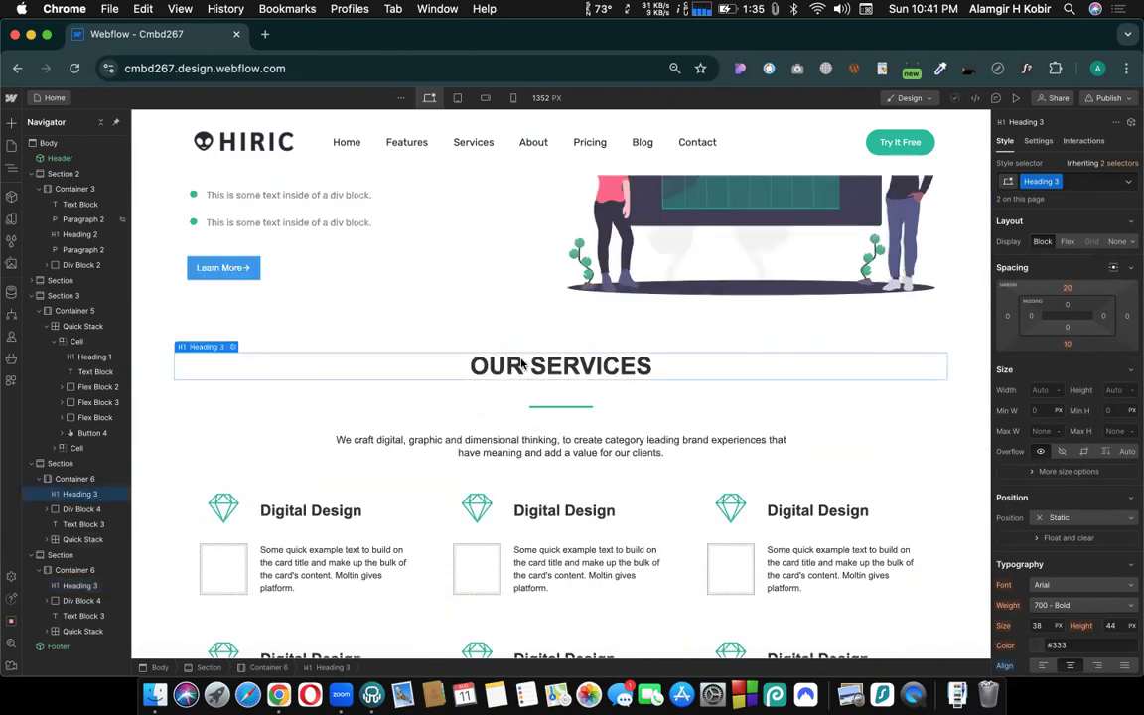
pyautogui.click(514, 97)
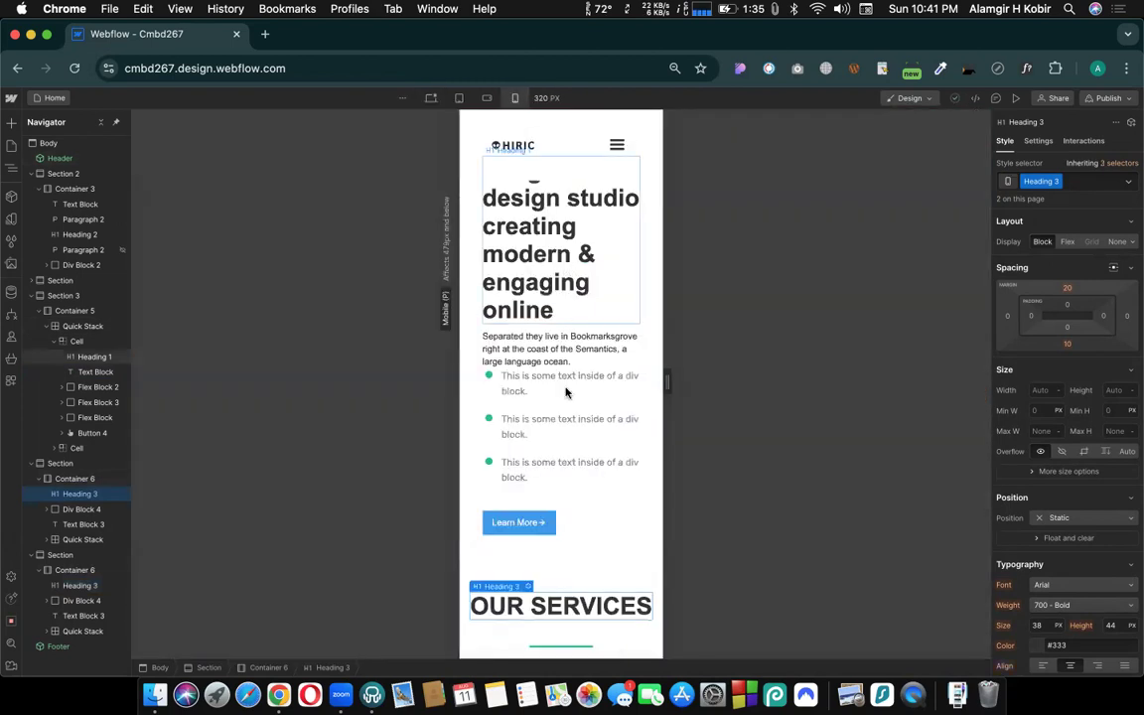
# - Widen the mobile canvas to 414 px and set the OUR SERVICES heading's font size to 24 px
pyautogui.scroll(-3, 568, 393)
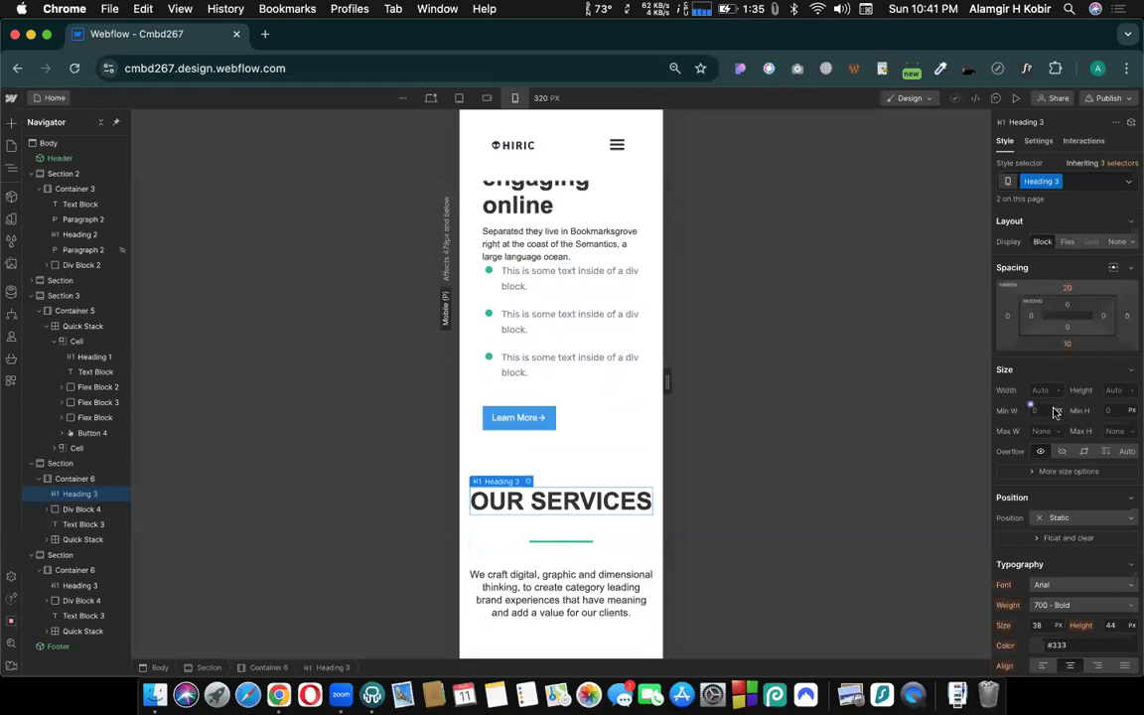
pyautogui.scroll(-5, 1056, 412)
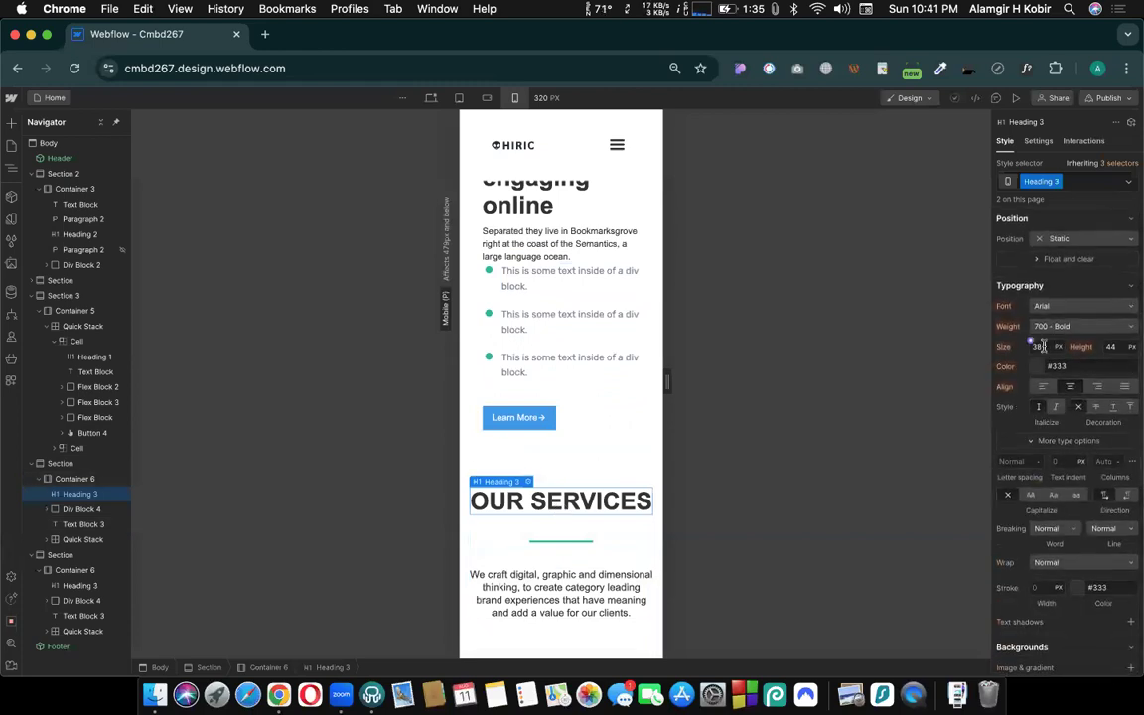
pyautogui.moveTo(680, 385); pyautogui.dragTo(694, 386)
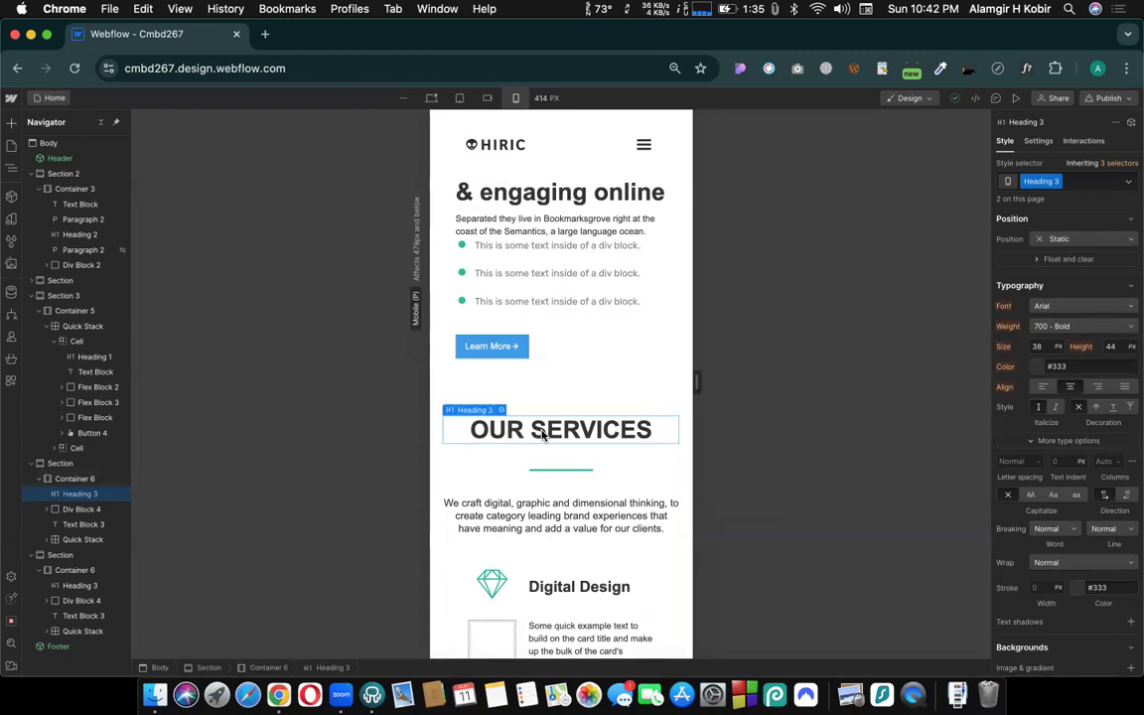
pyautogui.scroll(-1, 1073, 378)
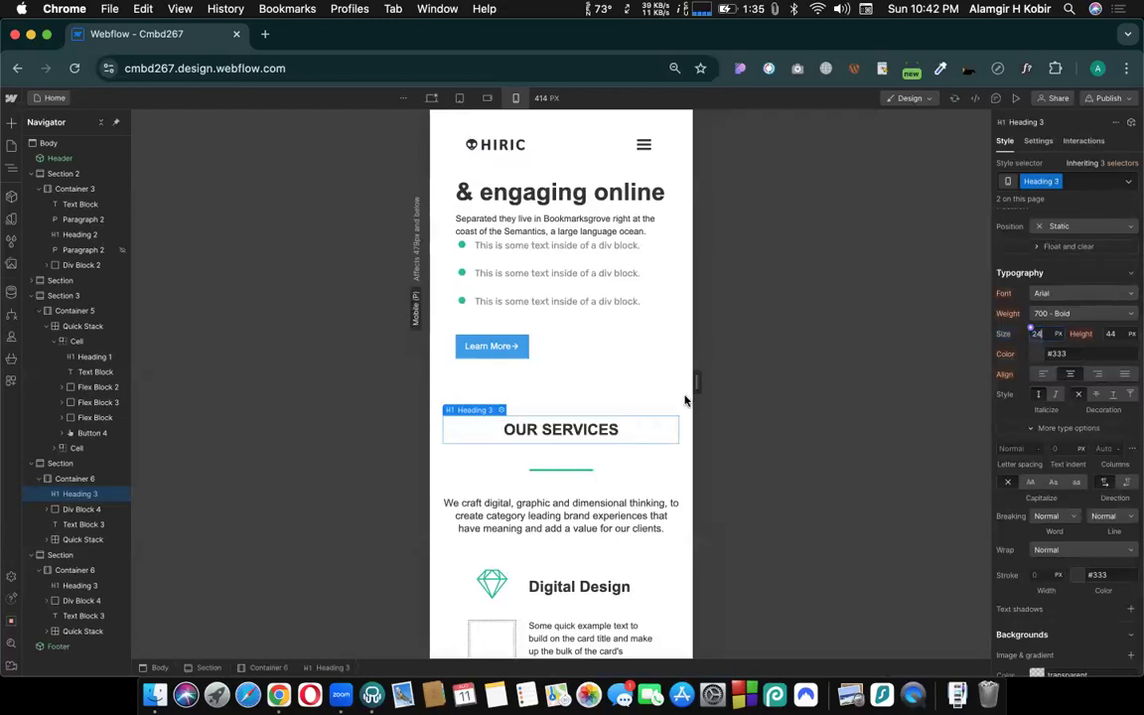
pyautogui.click(585, 381)
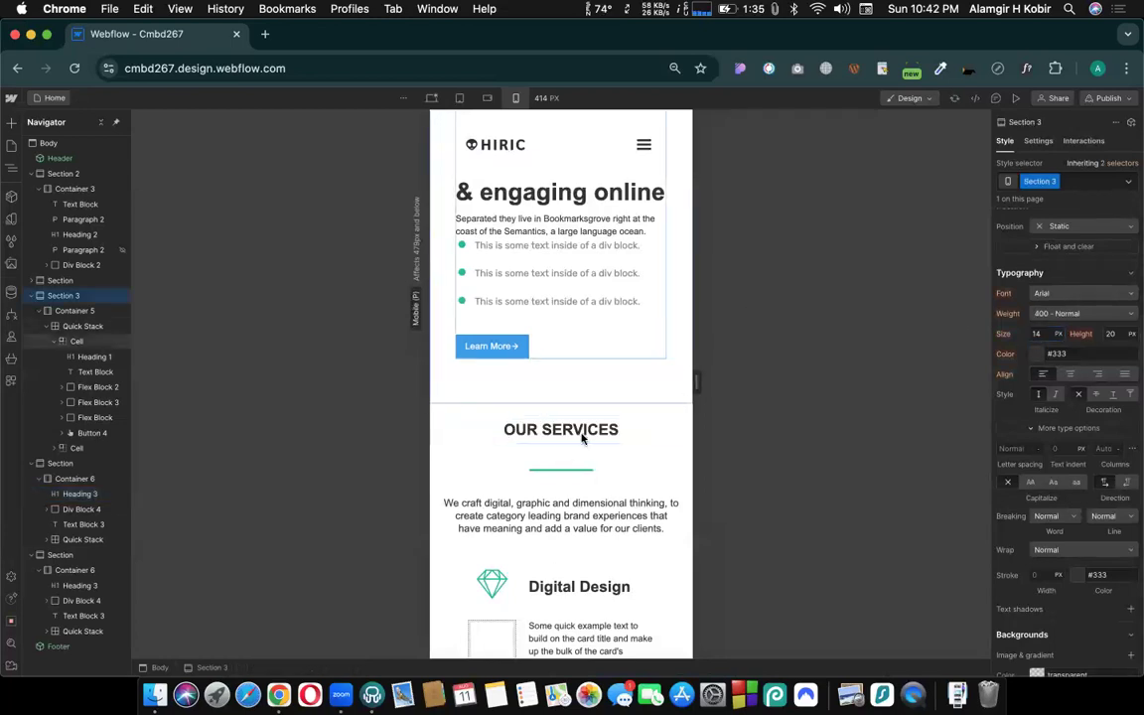
# - Review the mobile layout from the service cards to the footer and back to the hero, checking the font size of the About heading
pyautogui.scroll(-5, 578, 434)
pyautogui.scroll(-10, 575, 434)
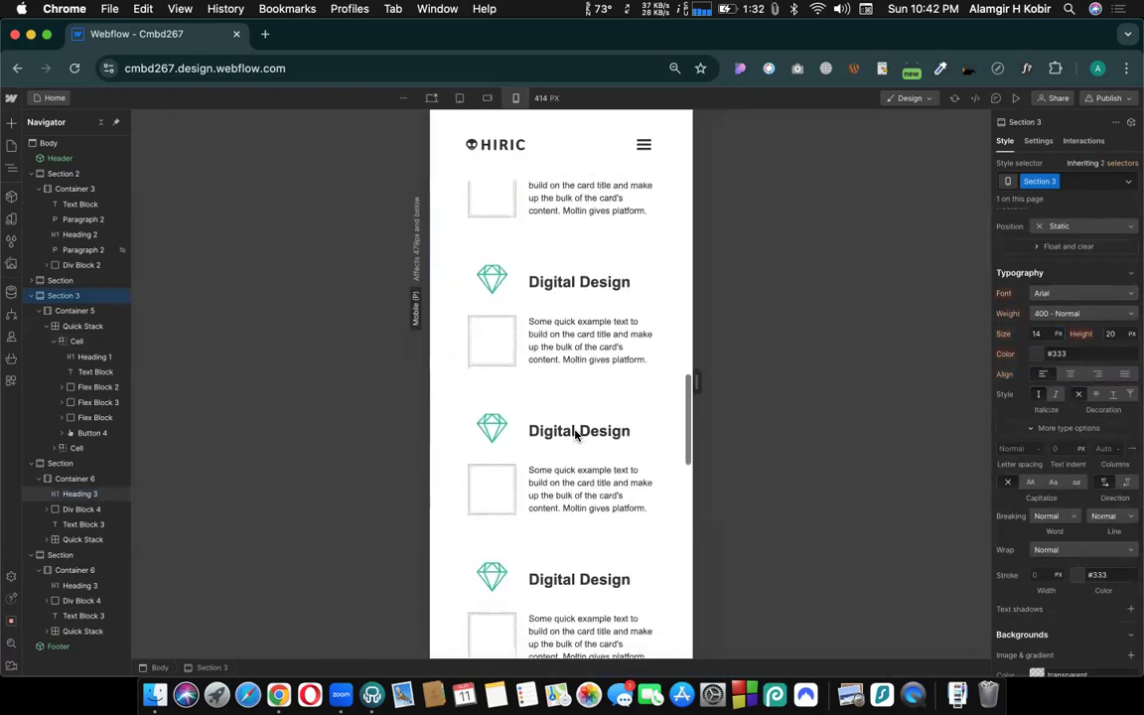
pyautogui.scroll(3, 565, 277)
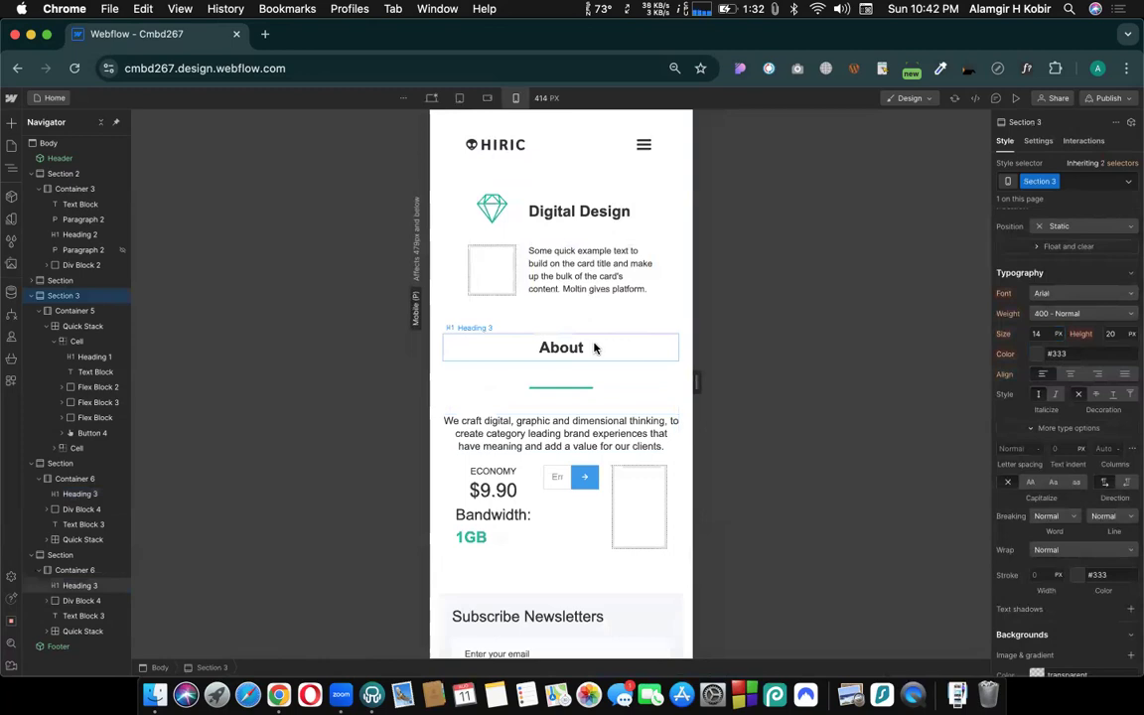
pyautogui.click(562, 349)
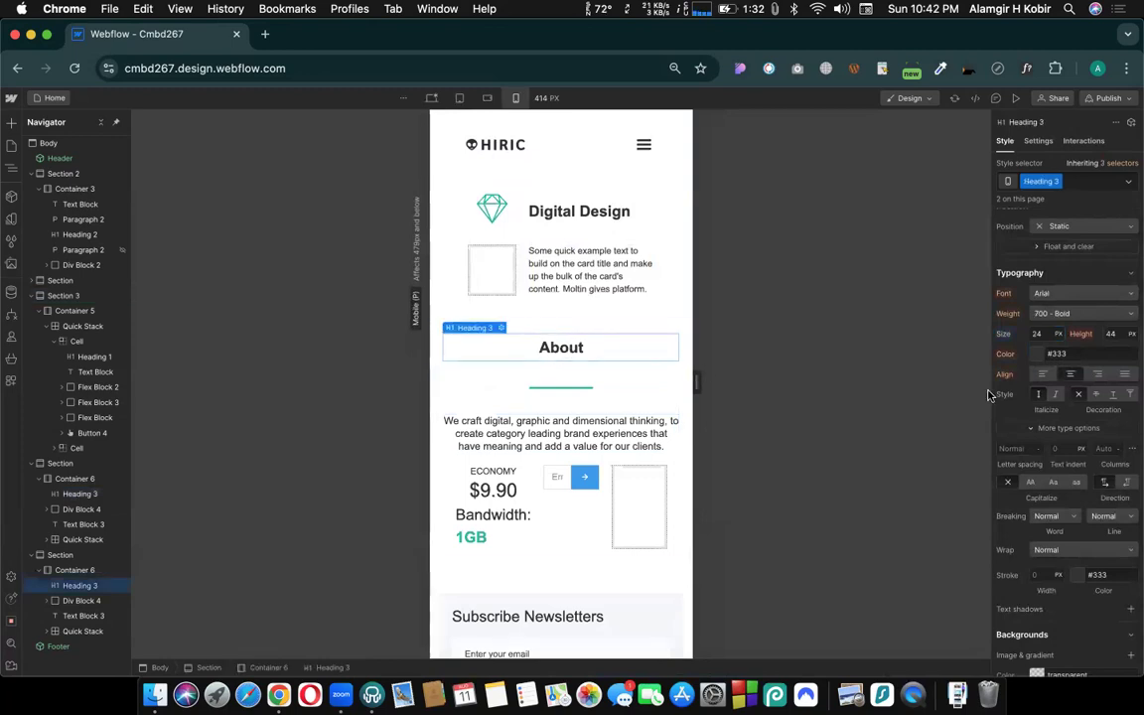
pyautogui.scroll(-5, 642, 380)
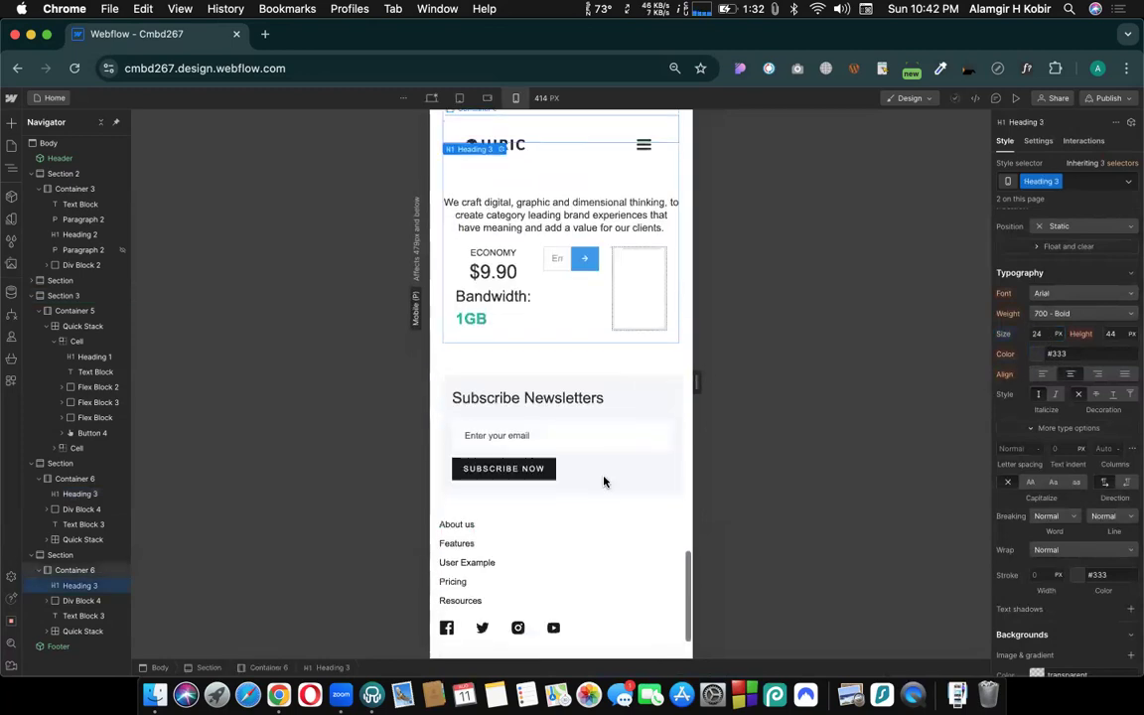
pyautogui.scroll(10, 634, 388)
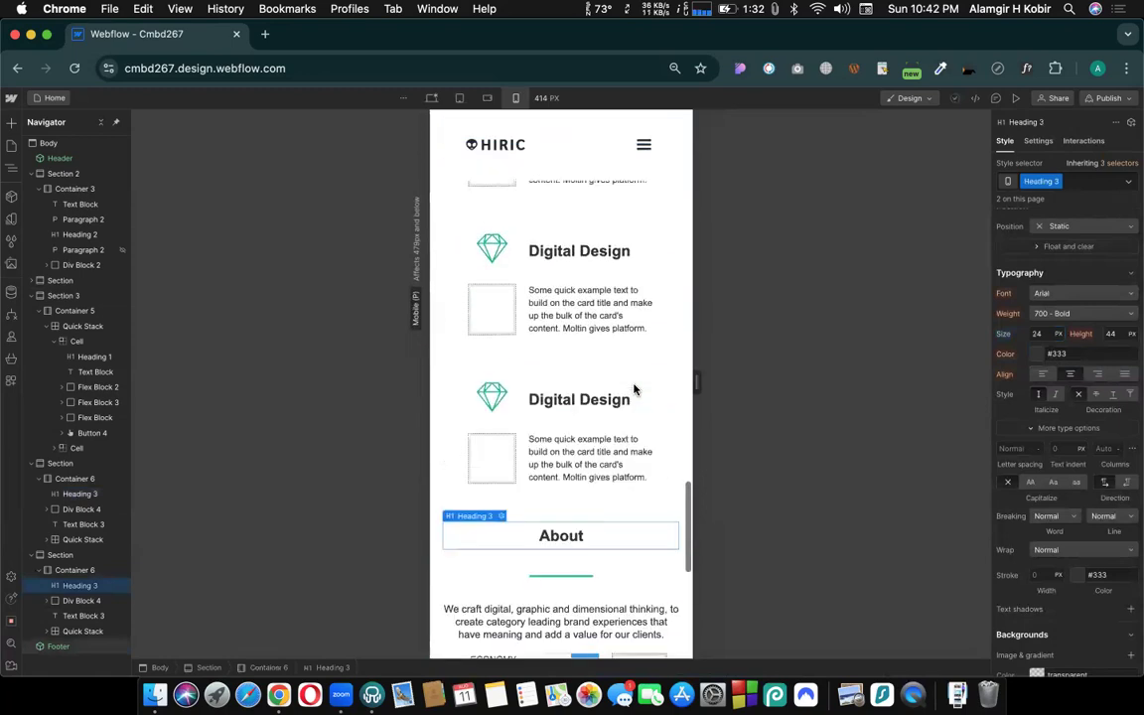
pyautogui.scroll(8, 622, 268)
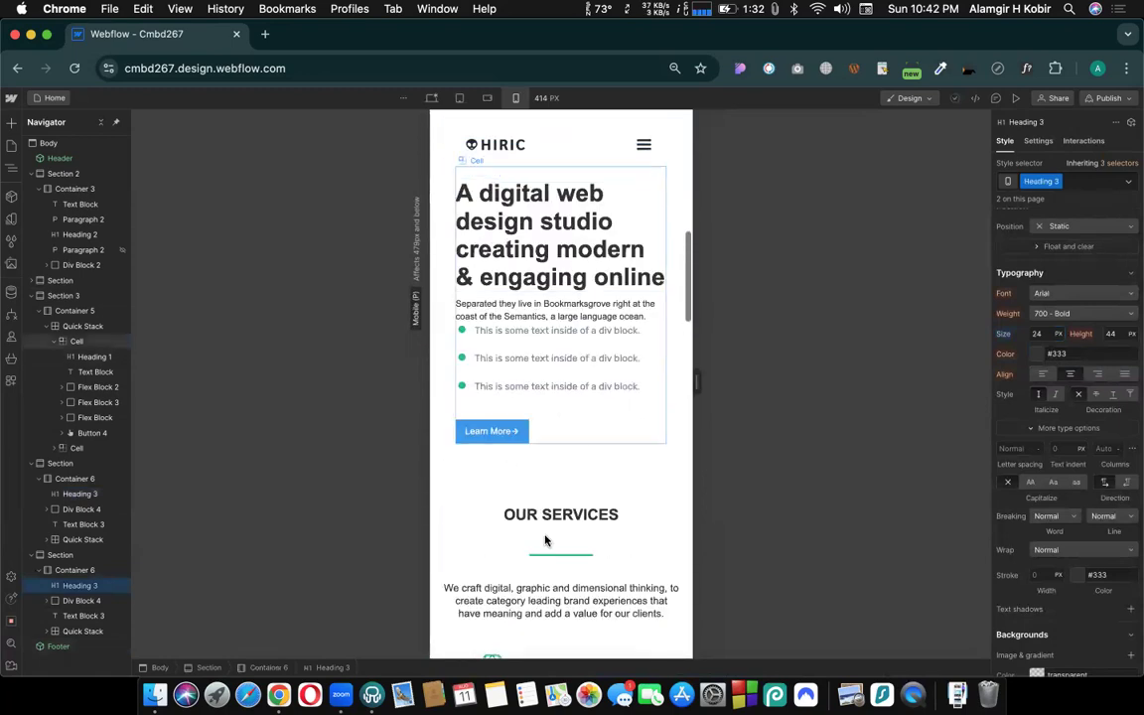
pyautogui.scroll(6, 603, 333)
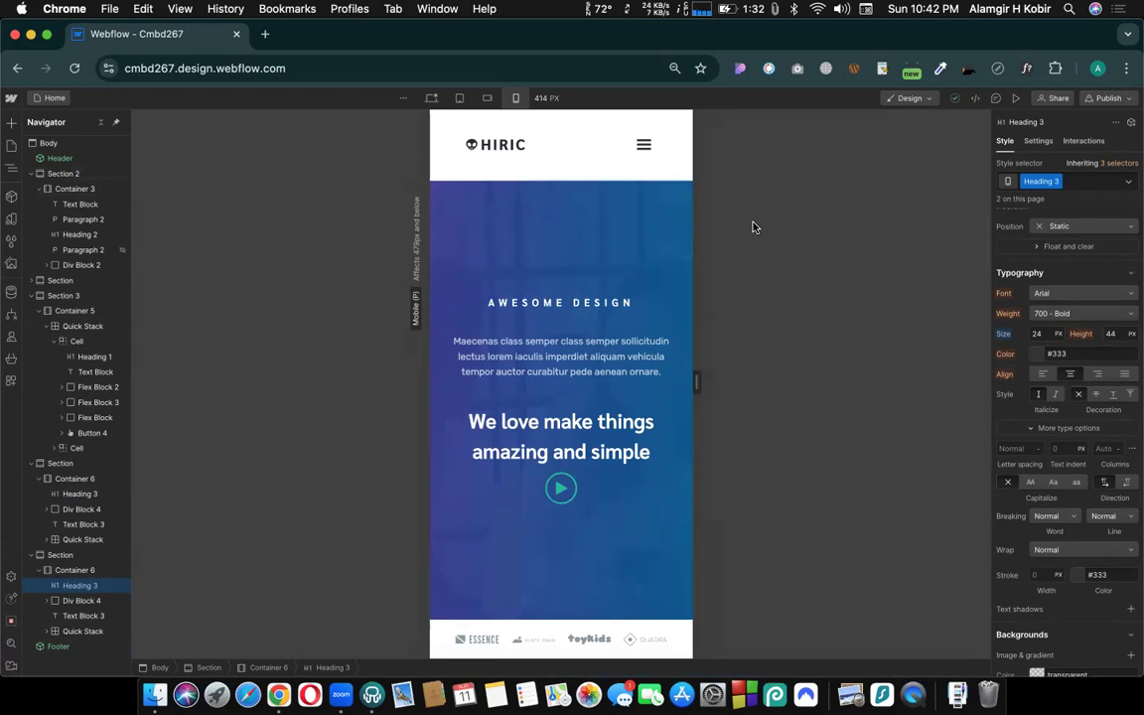
# - Return to the desktop breakpoint and compare the OUR SERVICES and About headings, checking the style of the OUR SERVICES heading
pyautogui.click(435, 97)
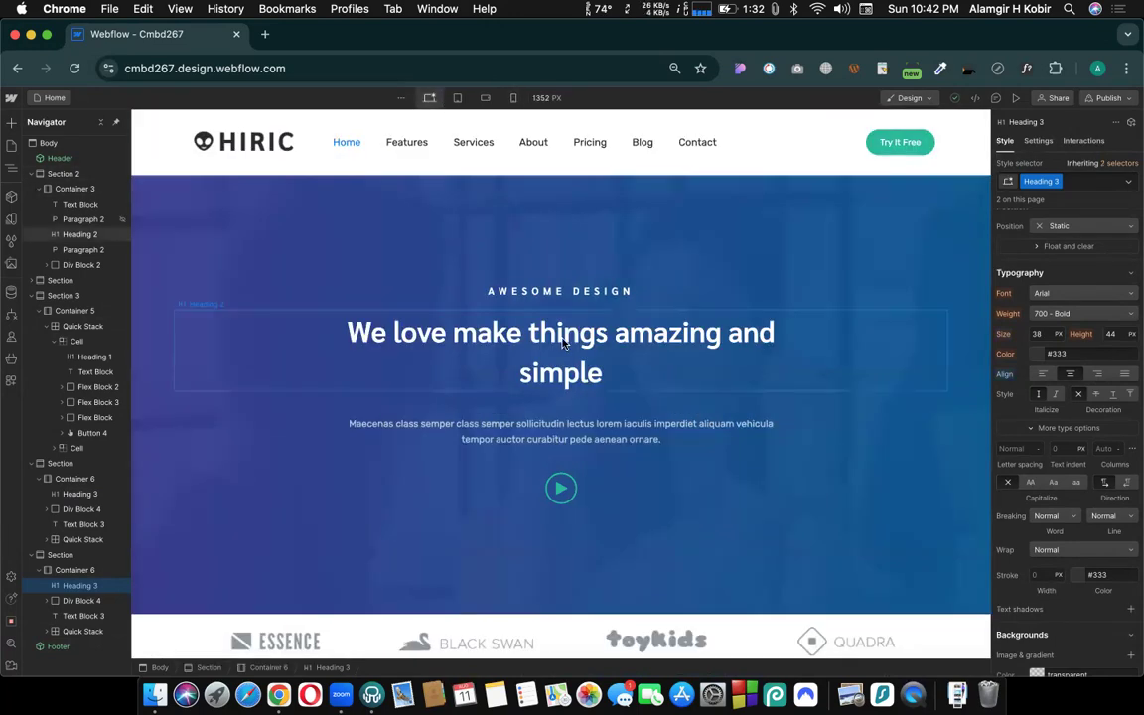
pyautogui.scroll(-15, 559, 336)
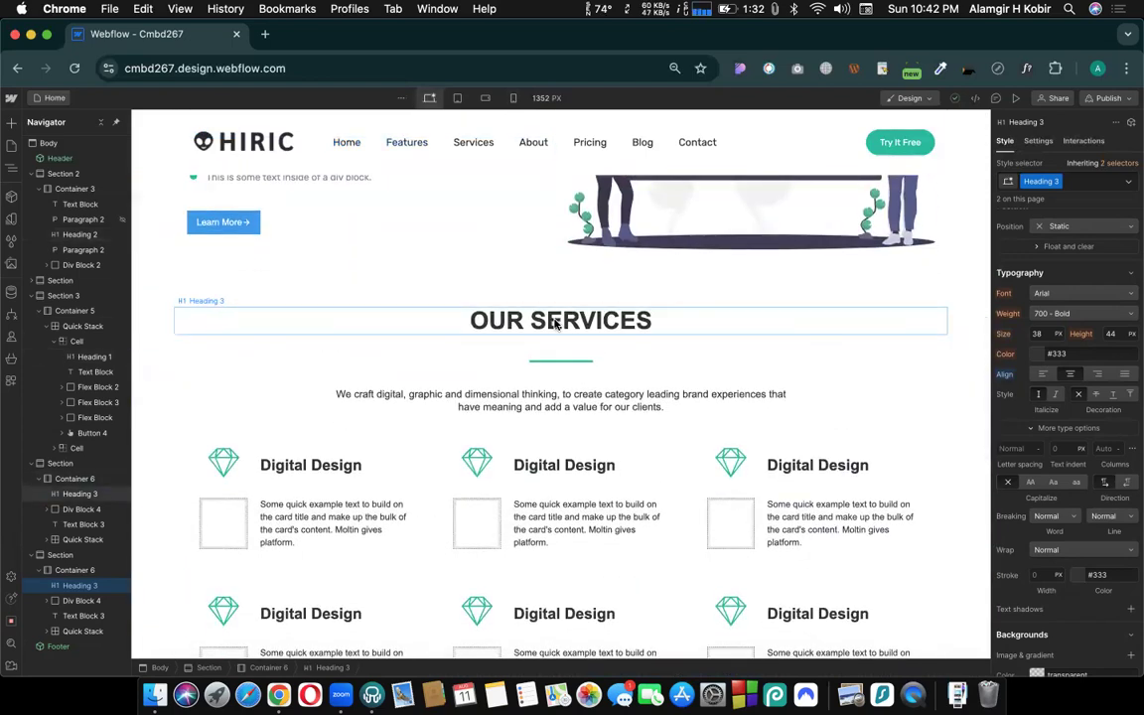
pyautogui.scroll(-5, 551, 323)
pyautogui.scroll(-5, 554, 324)
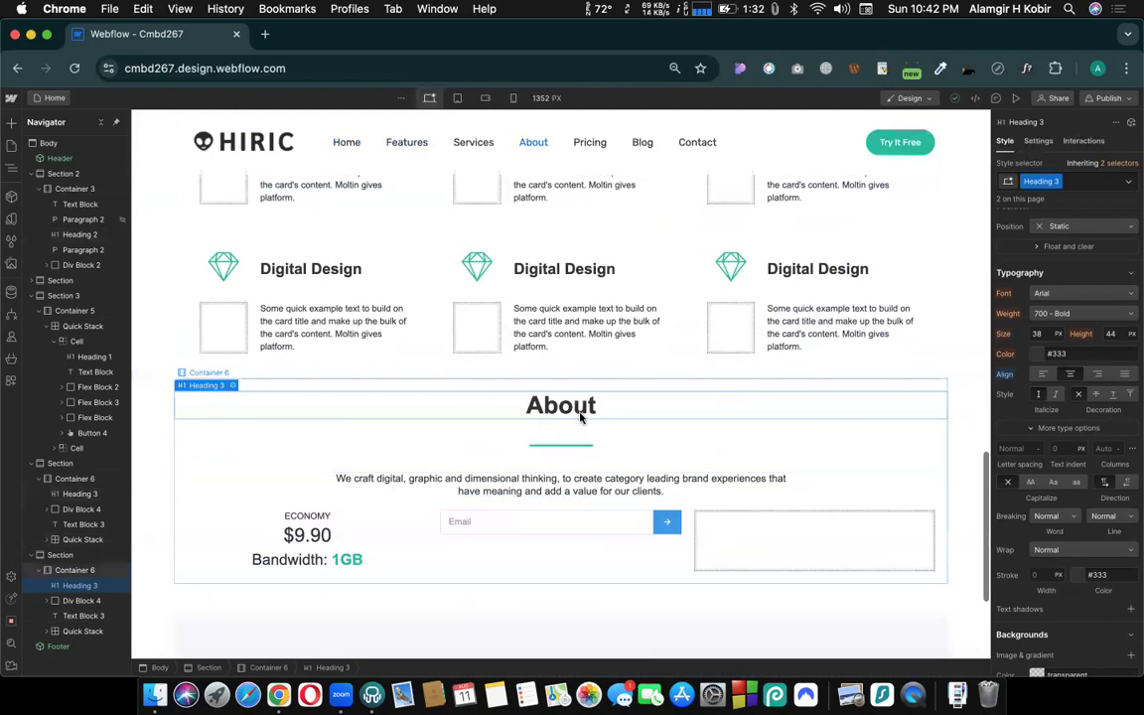
pyautogui.scroll(-5, 586, 421)
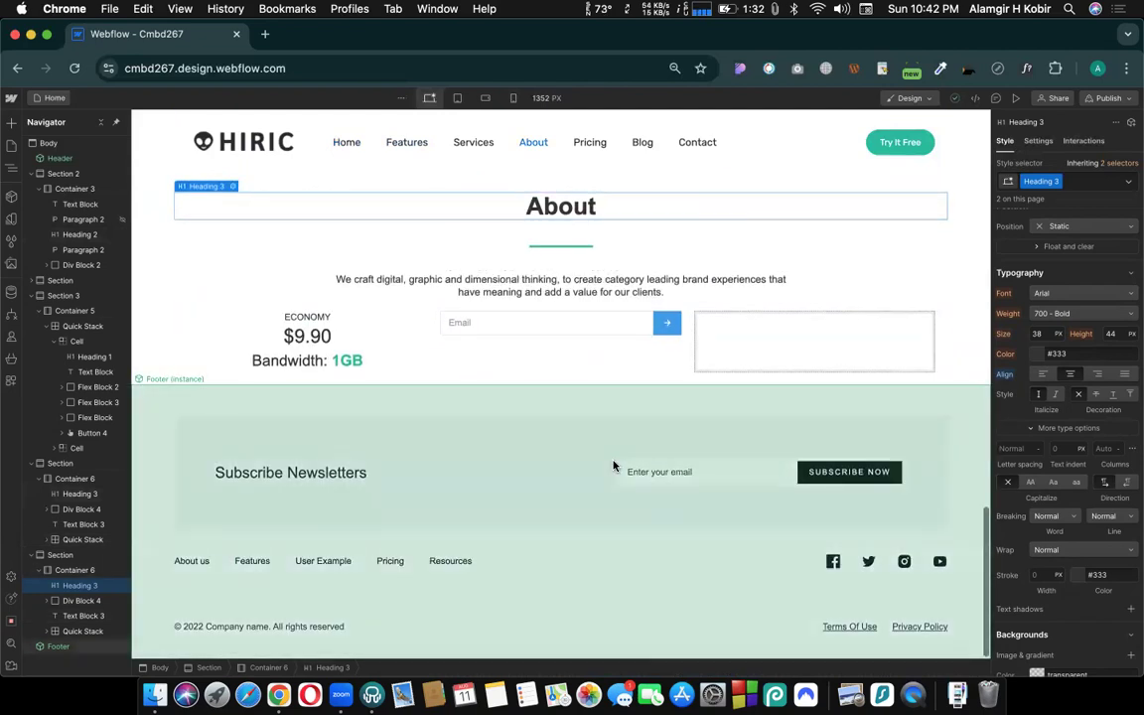
pyautogui.scroll(20, 614, 465)
pyautogui.scroll(3, 614, 465)
pyautogui.scroll(-5, 556, 447)
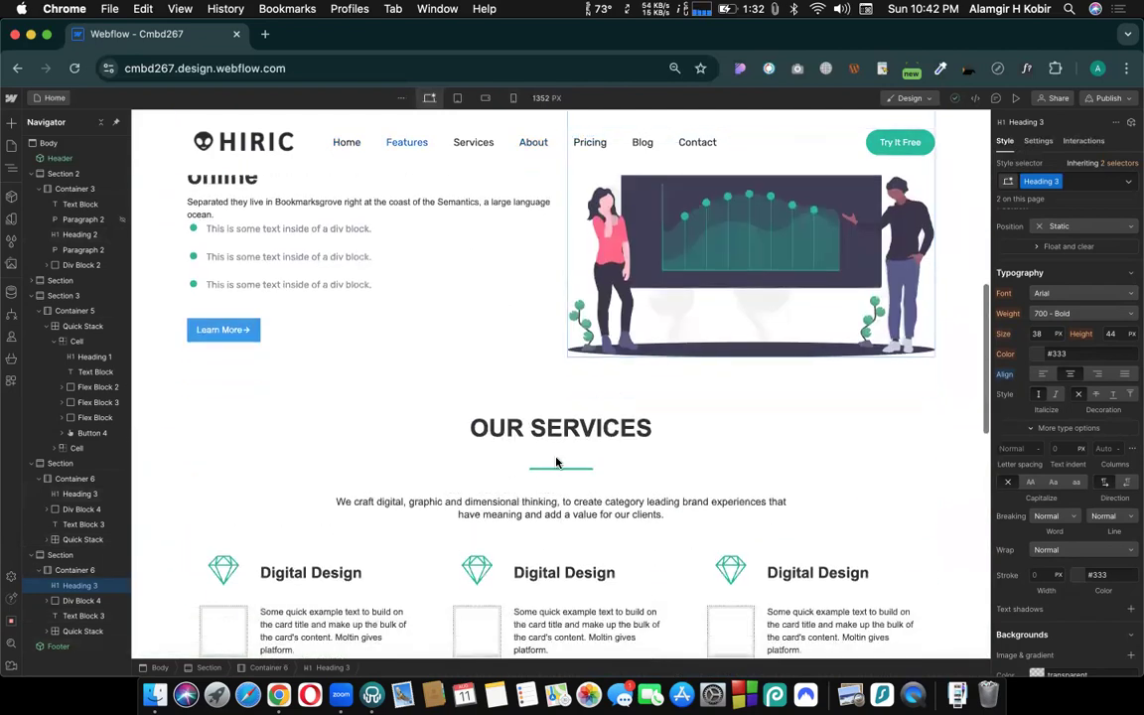
pyautogui.click(506, 430)
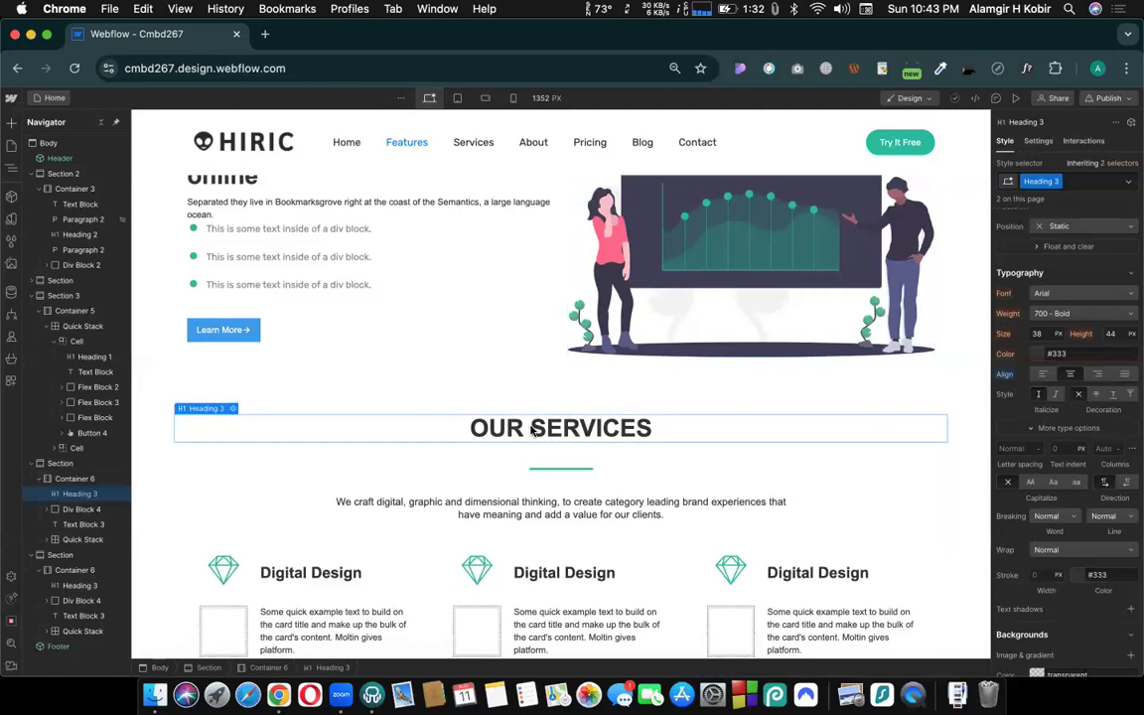
# - Review the desktop page between the features section and the footer, comparing the look of the OUR SERVICES and About headings
pyautogui.scroll(-3, 536, 429)
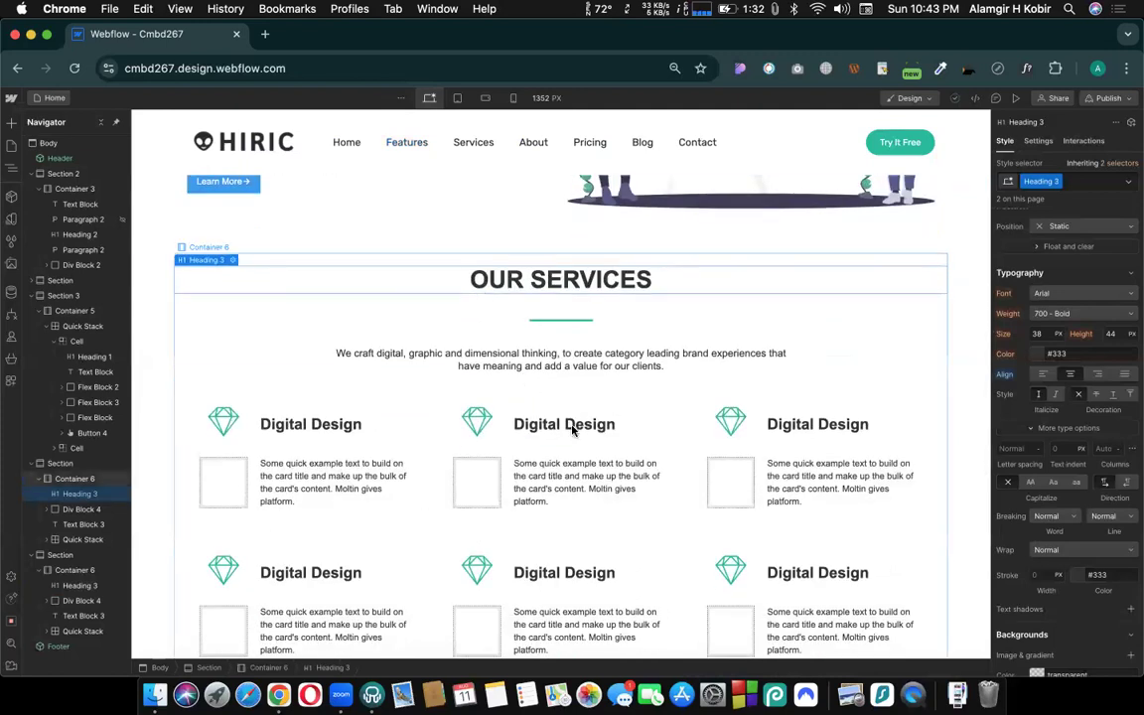
pyautogui.scroll(-10, 556, 427)
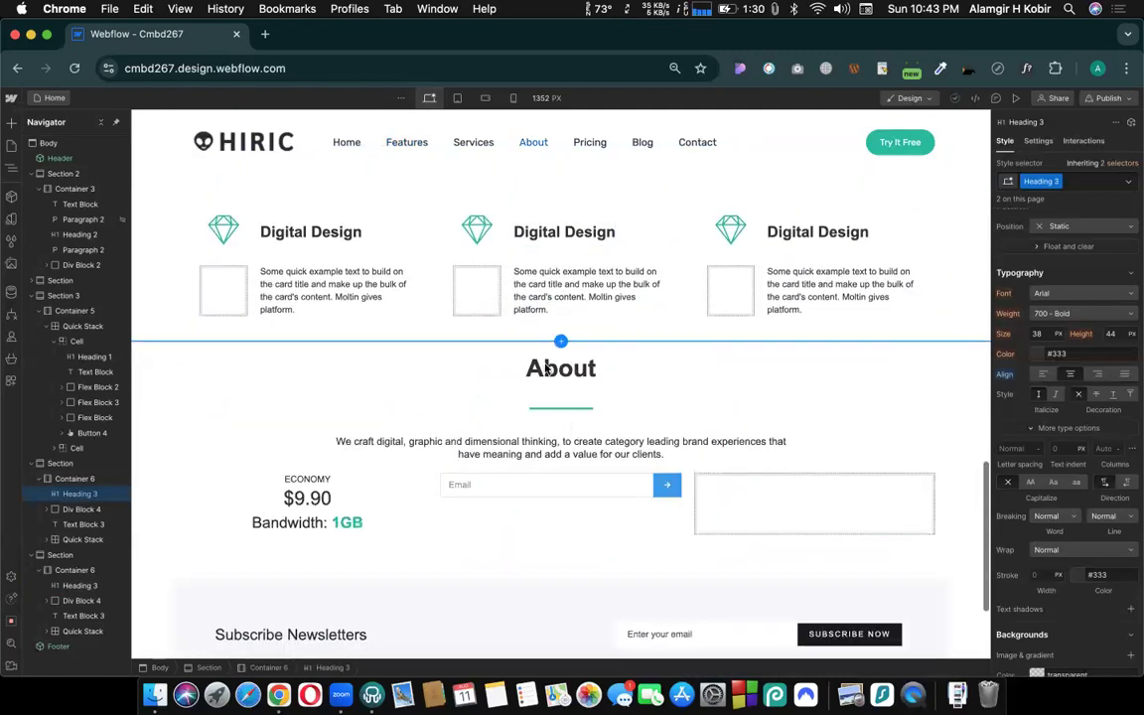
pyautogui.scroll(7, 501, 467)
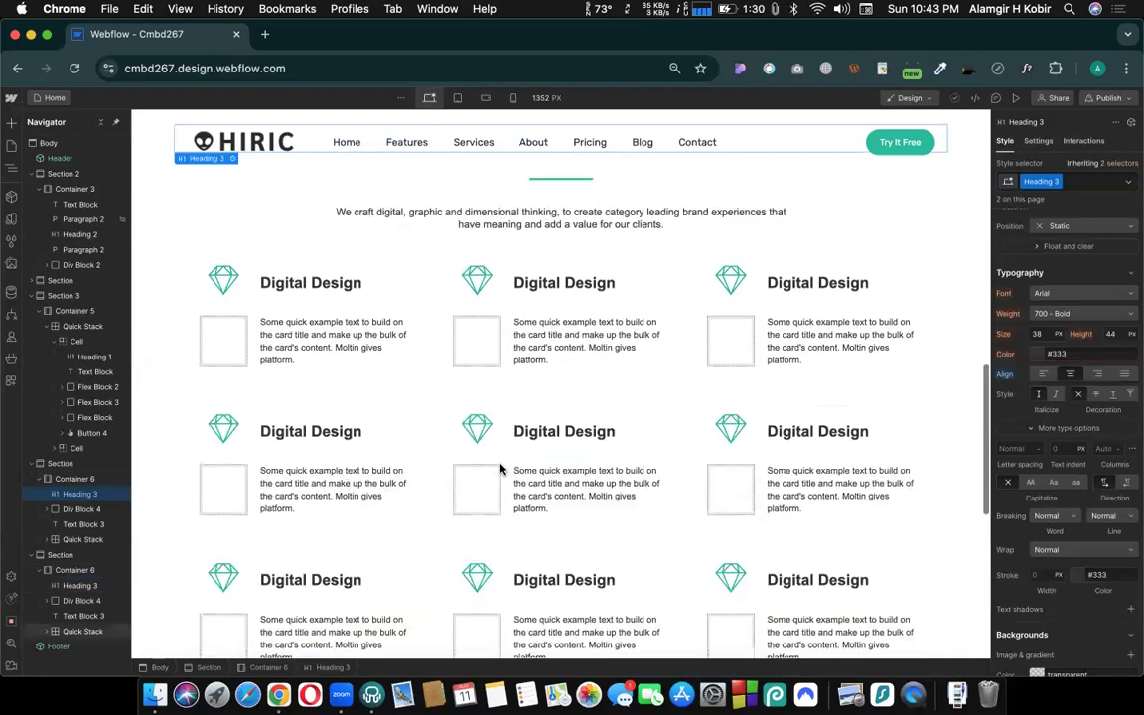
pyautogui.scroll(5, 500, 466)
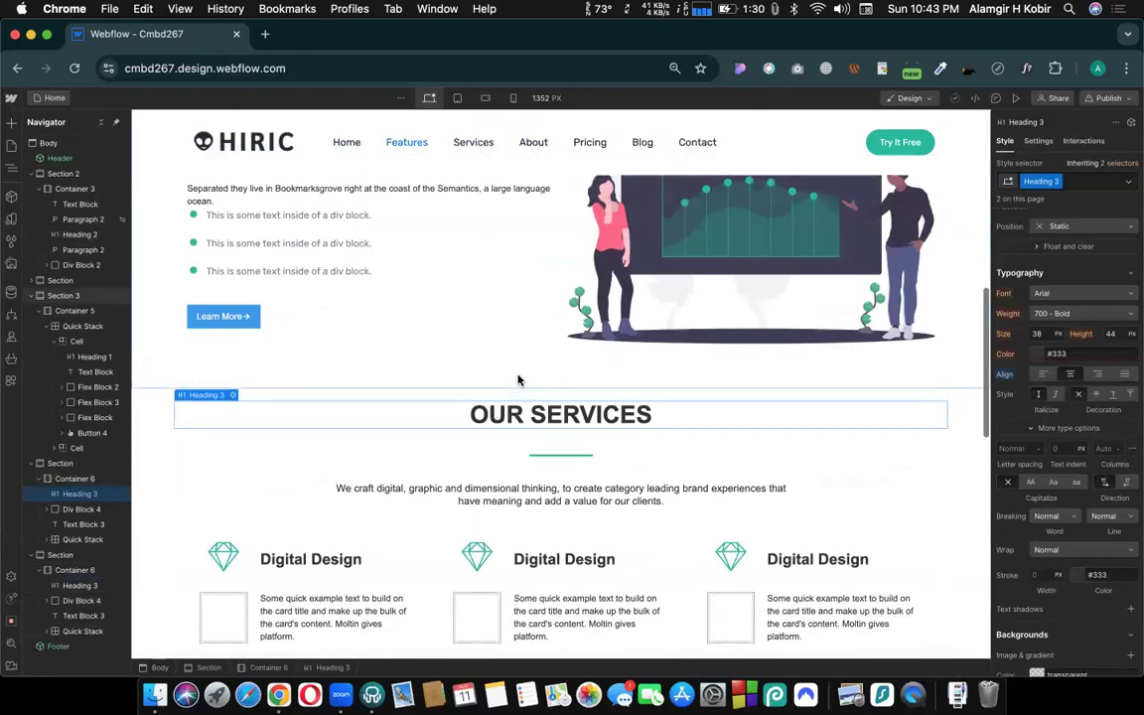
pyautogui.scroll(14, 518, 380)
pyautogui.scroll(-7, 518, 379)
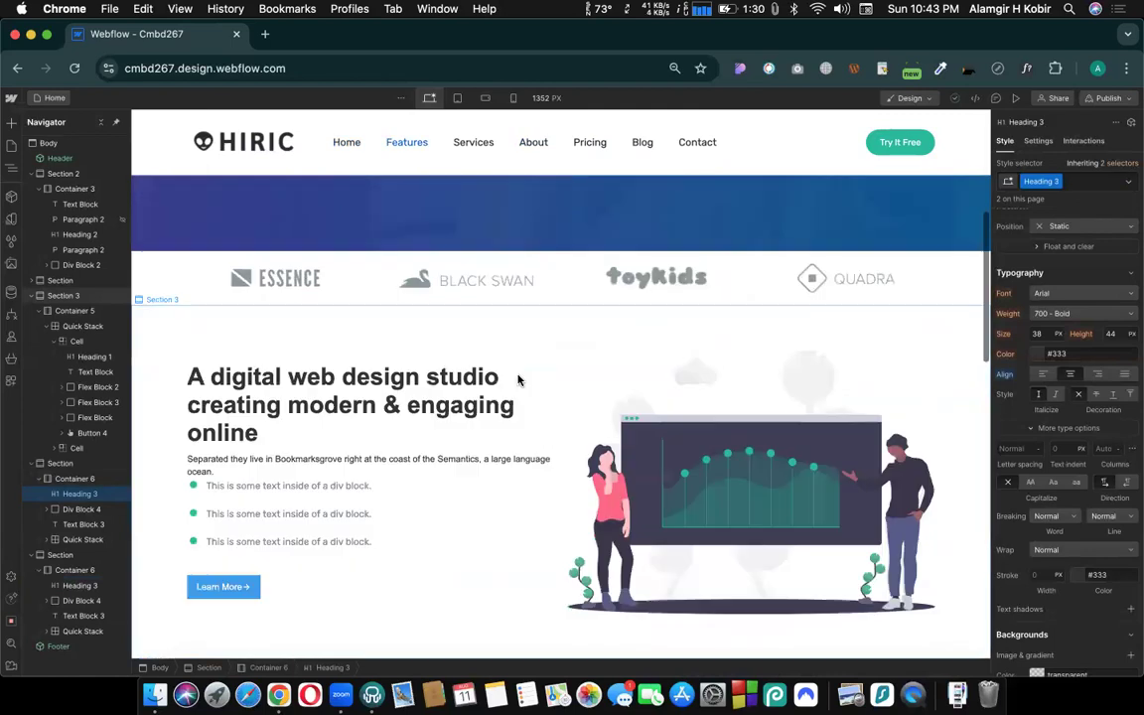
pyautogui.scroll(-4, 517, 380)
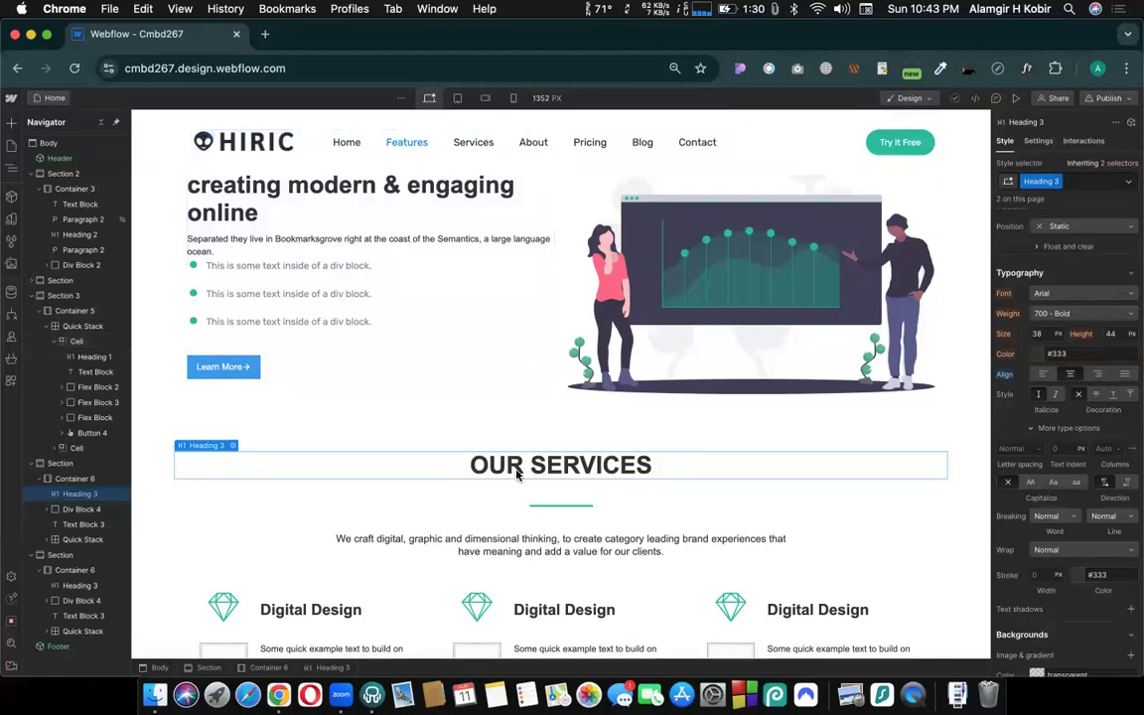
pyautogui.scroll(-3, 474, 475)
pyautogui.scroll(-10, 536, 474)
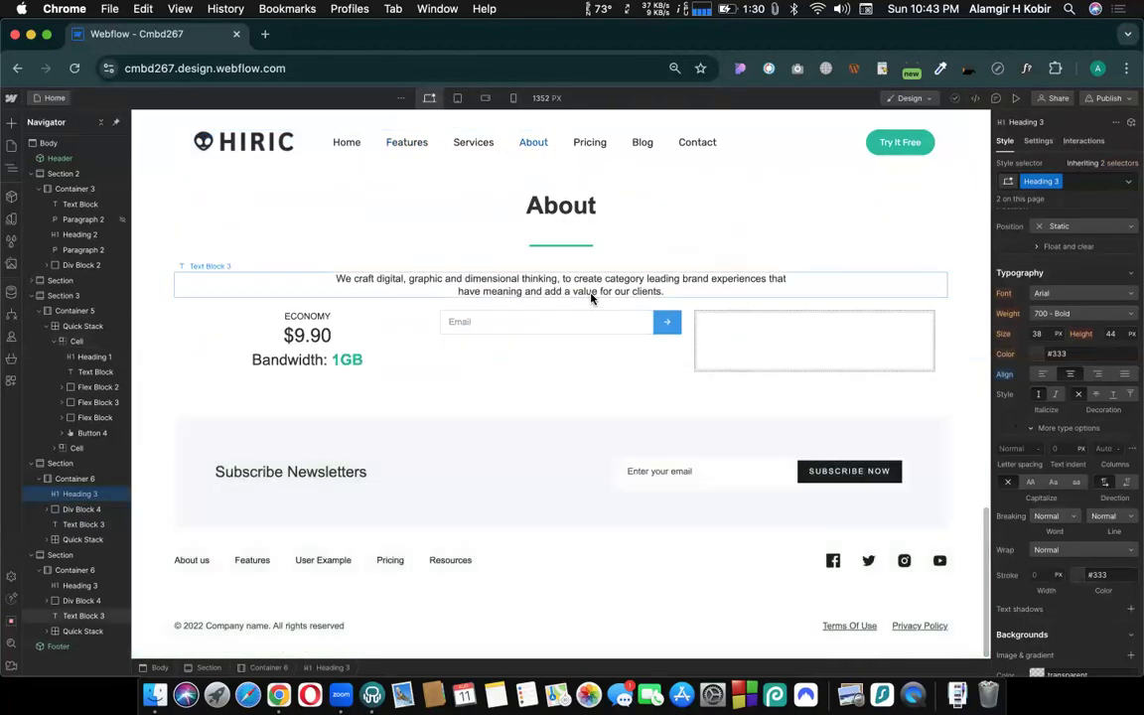
pyautogui.scroll(4, 551, 352)
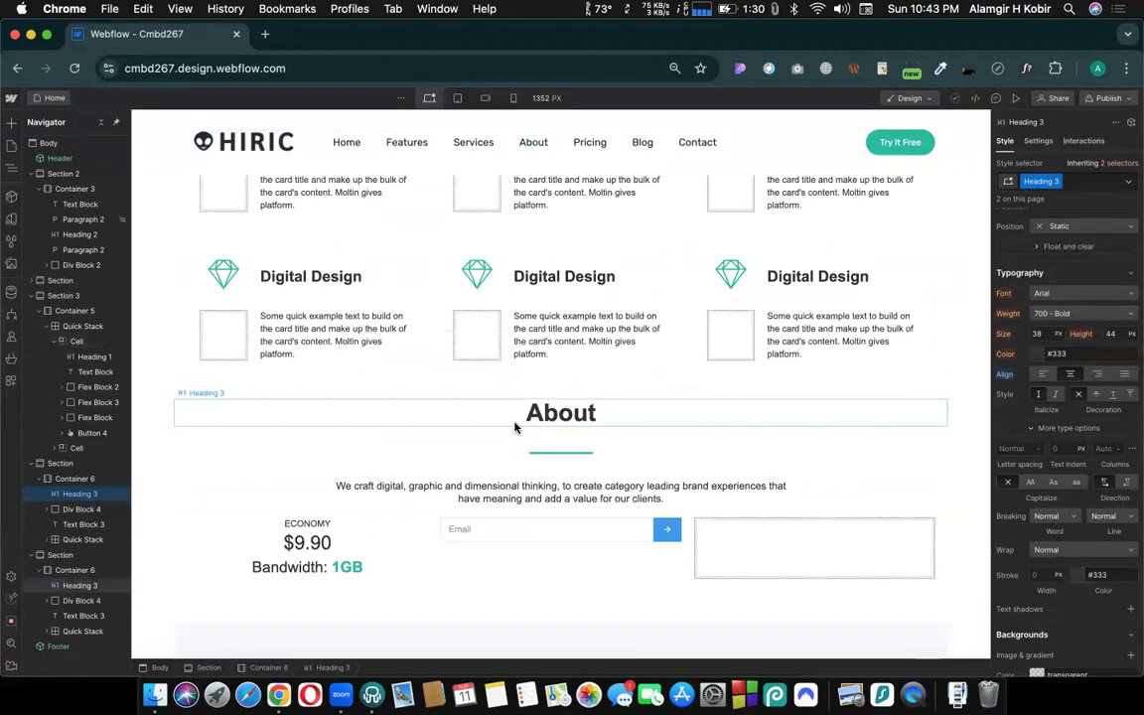
pyautogui.scroll(1, 548, 462)
pyautogui.scroll(8, 548, 463)
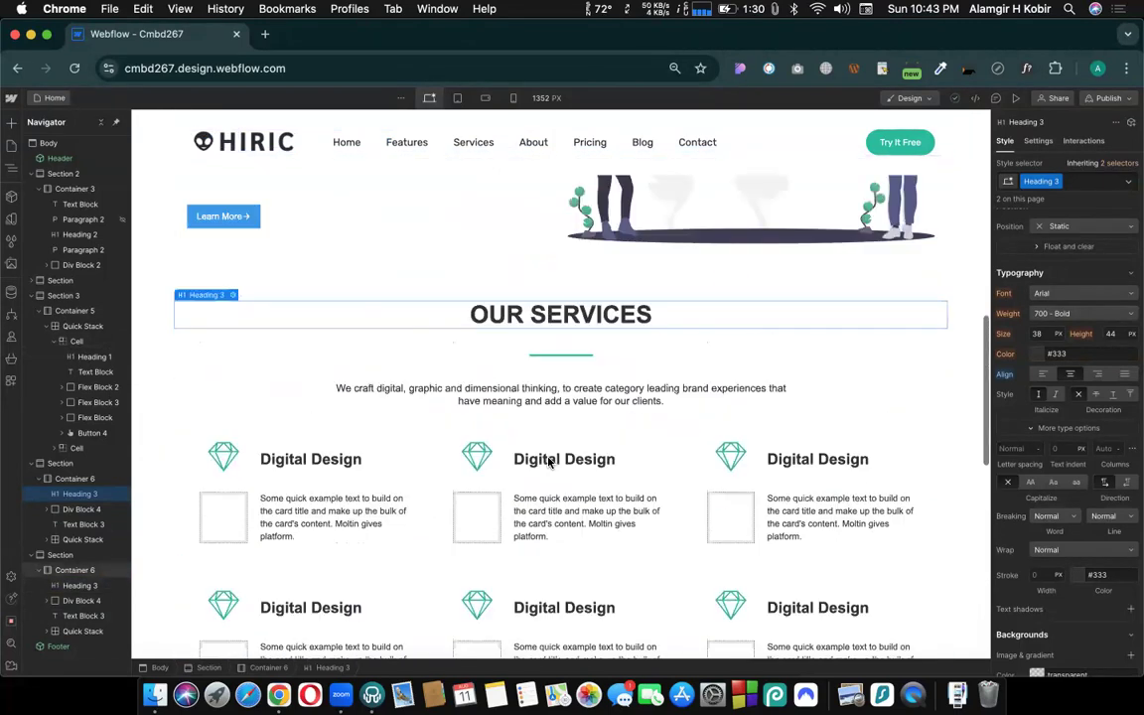
pyautogui.scroll(-5, 532, 382)
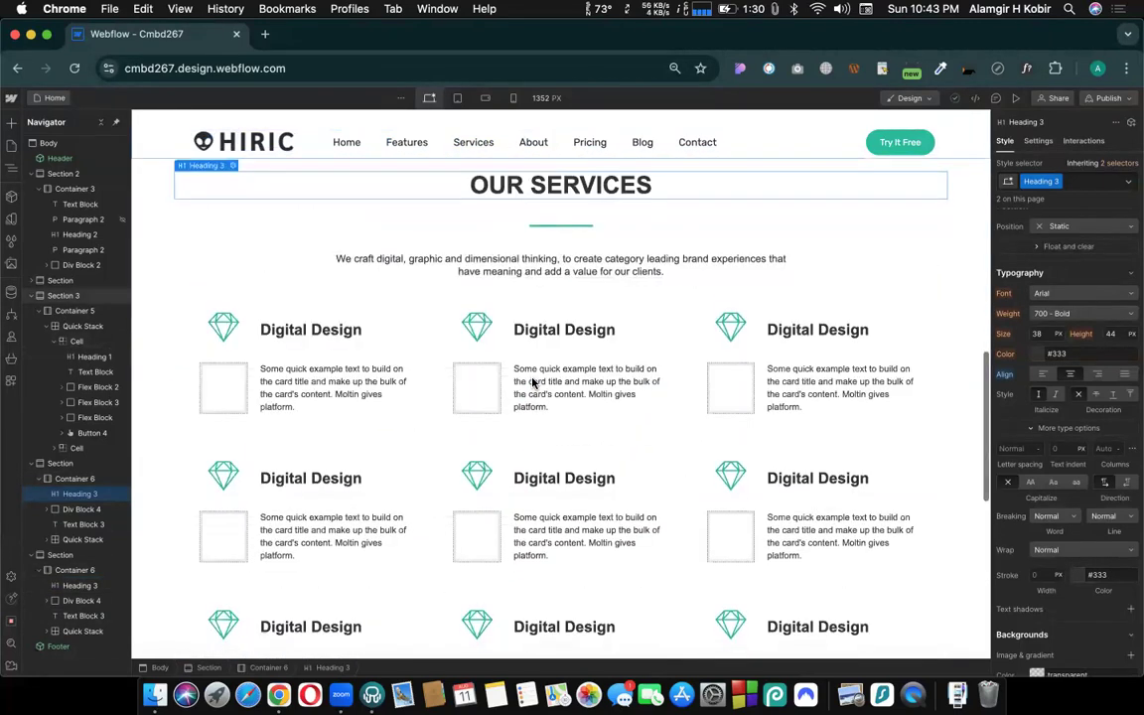
# - Check the style and class of the "A digital web design studio" heading in the features section
pyautogui.scroll(6, 532, 382)
pyautogui.scroll(4, 532, 382)
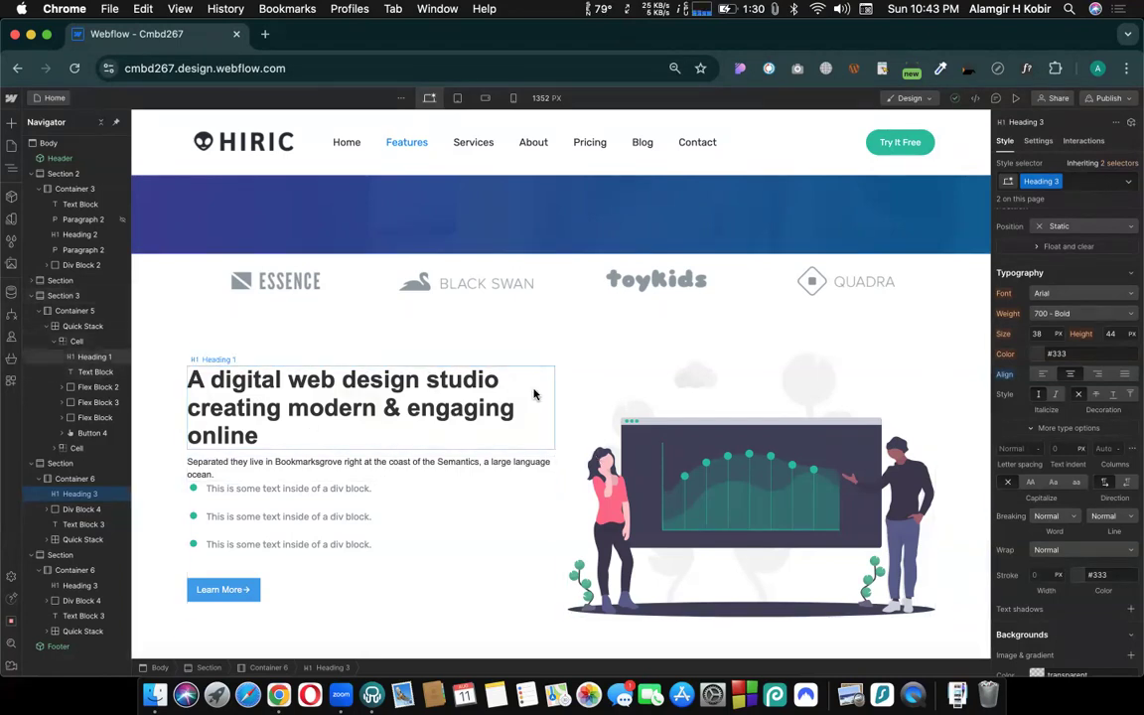
pyautogui.scroll(5, 1018, 353)
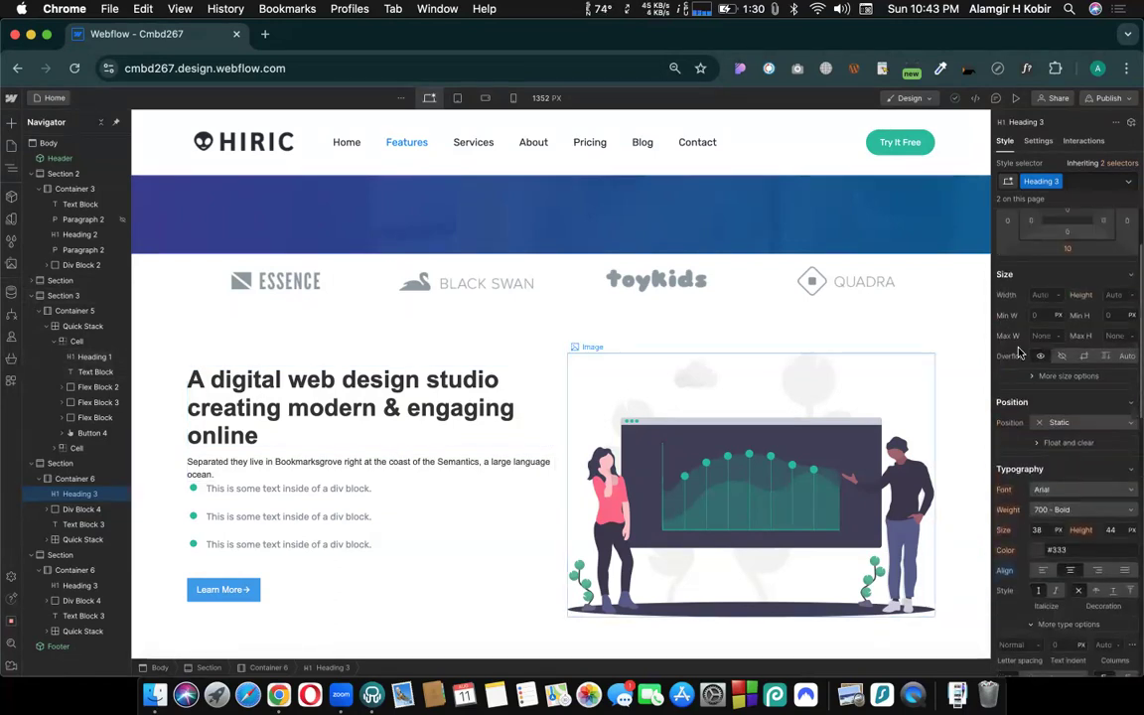
pyautogui.scroll(3, 1018, 352)
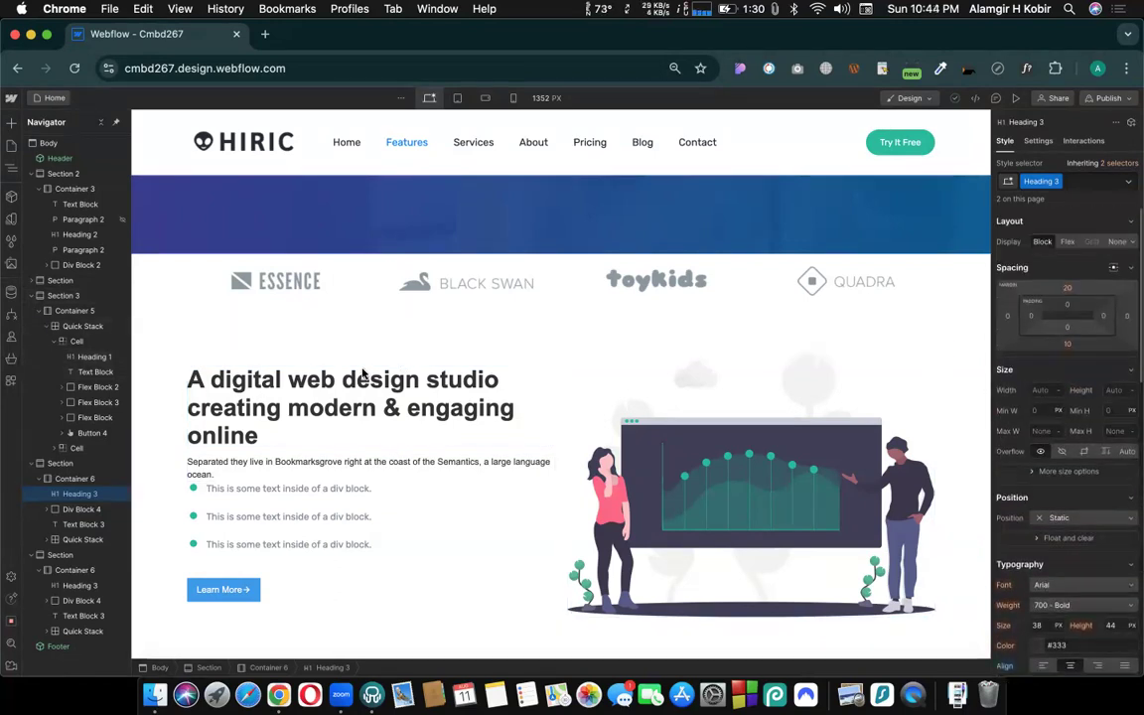
pyautogui.click(311, 399)
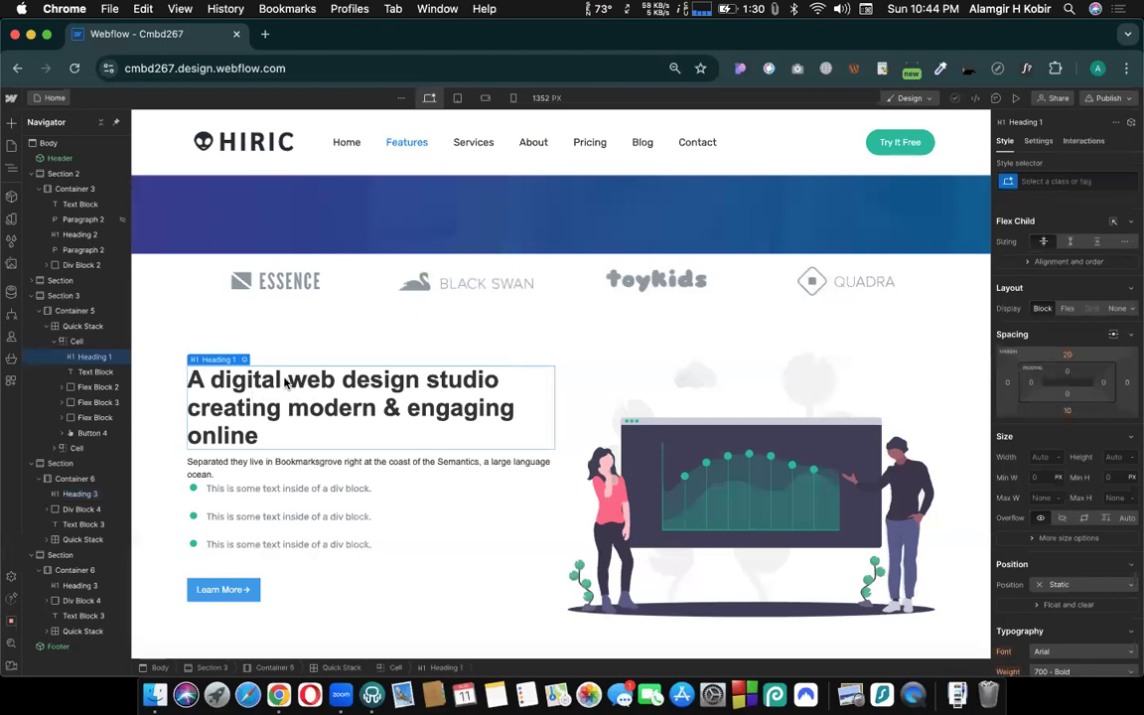
# - Remove the Heading 2 class from the hero heading "We love make things amazing and simple"
pyautogui.scroll(5, 462, 365)
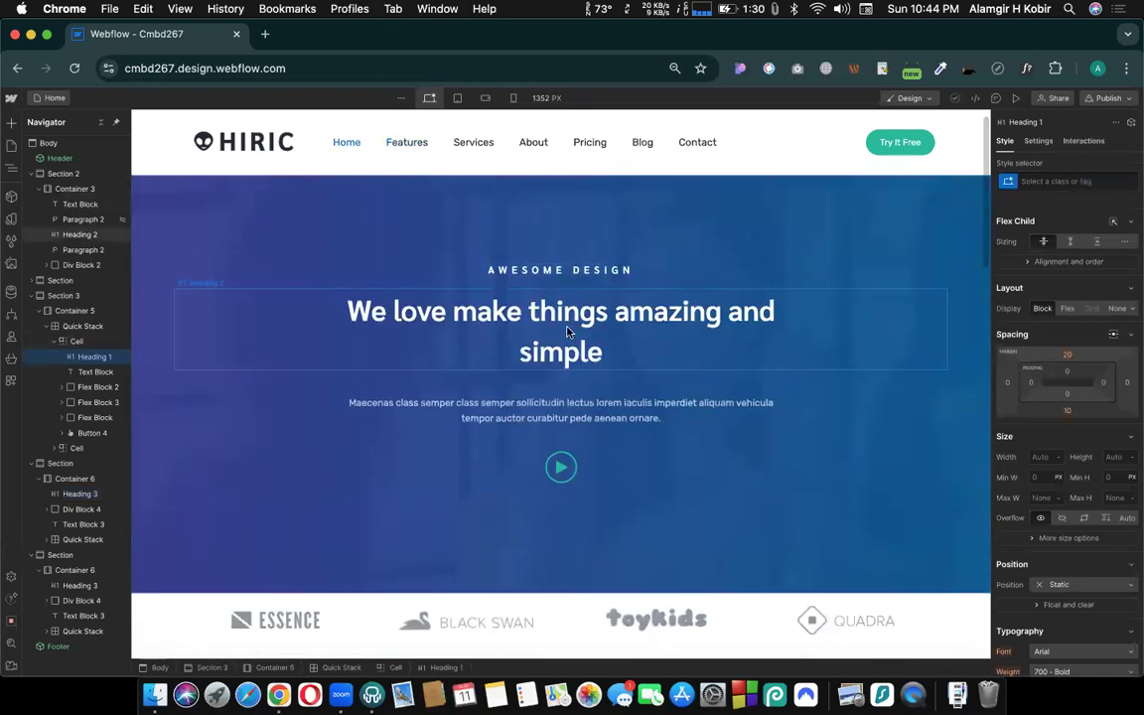
pyautogui.click(512, 300)
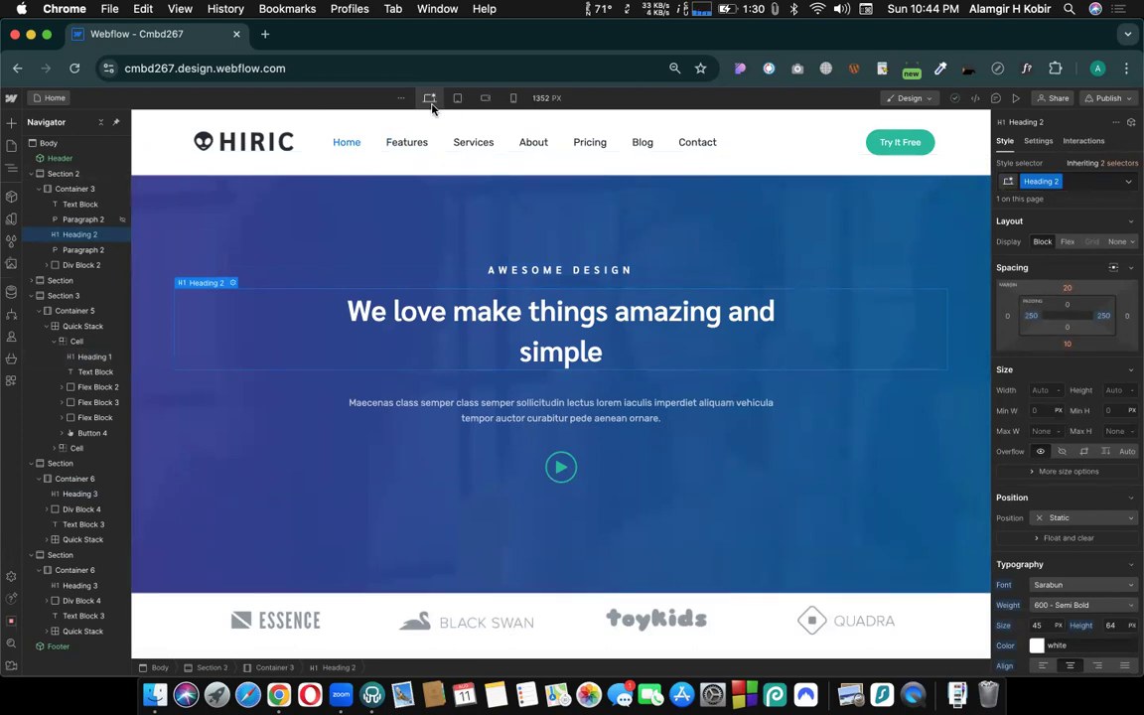
pyautogui.click(1040, 187)
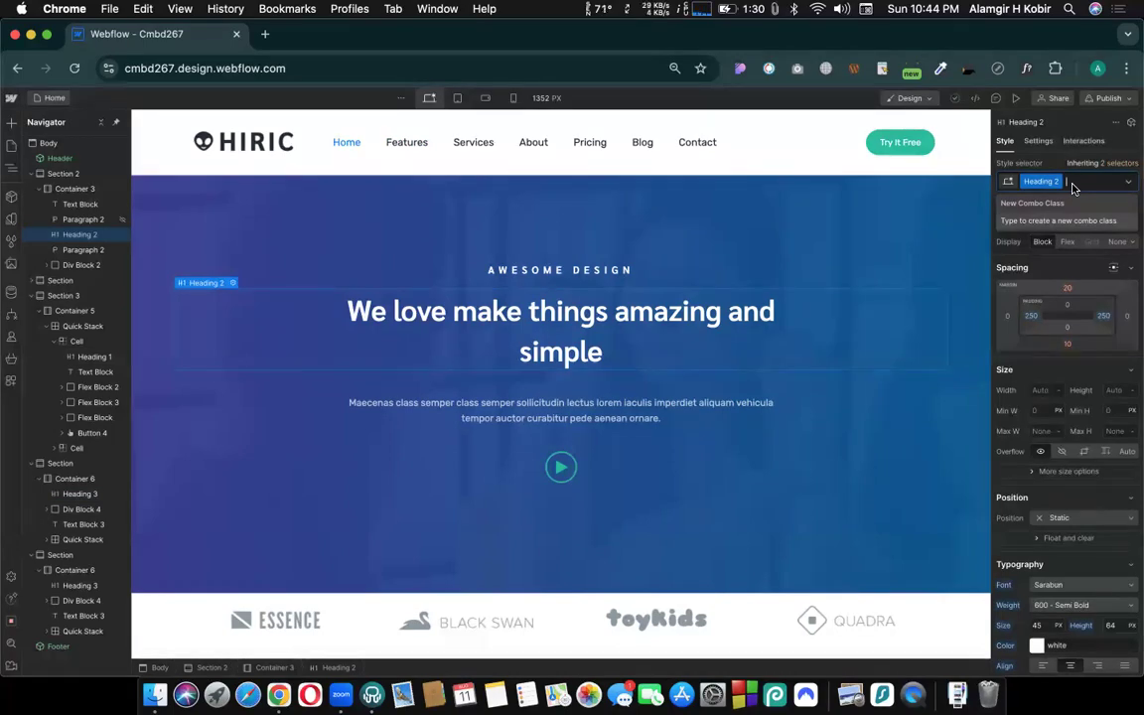
pyautogui.write('1')
pyautogui.press('BackSpace')
pyautogui.press('BackSpace')
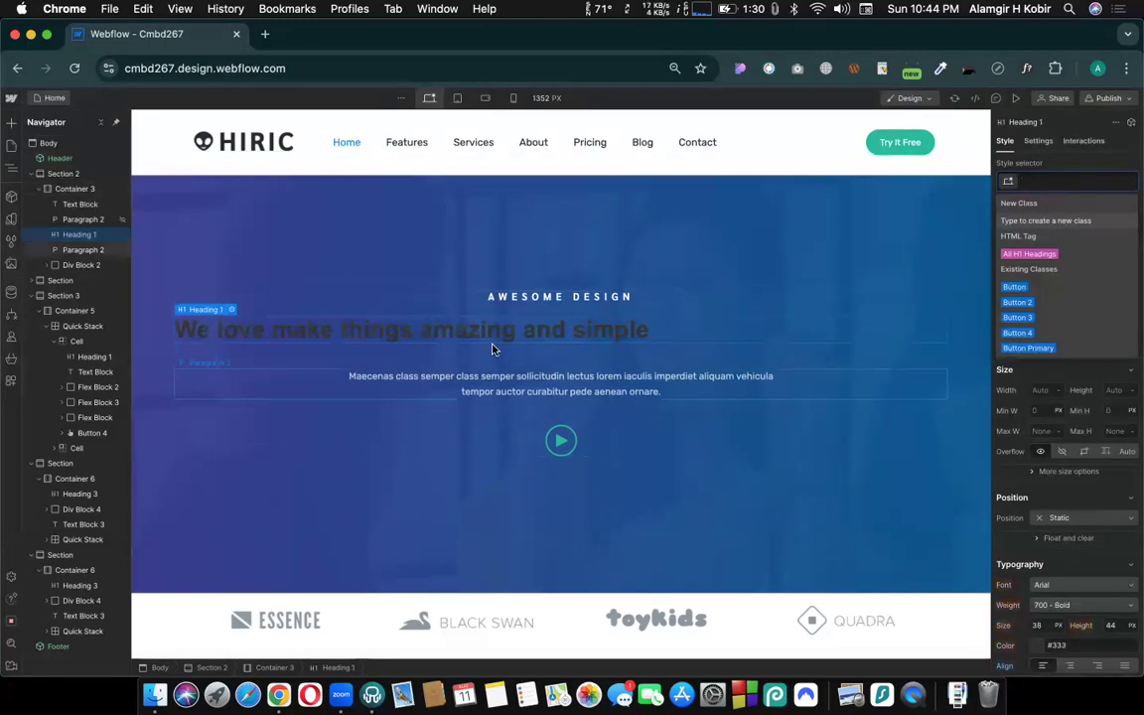
# - Apply the existing Heading 2 class to the hero heading again
pyautogui.click(656, 407)
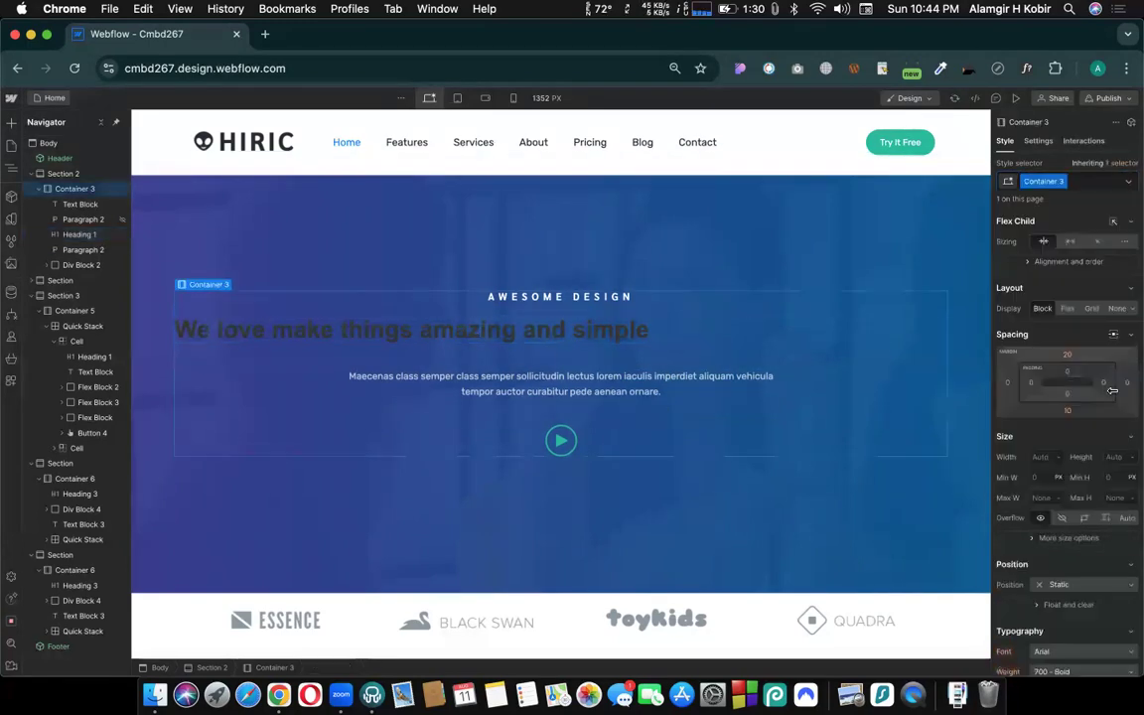
pyautogui.click(620, 331)
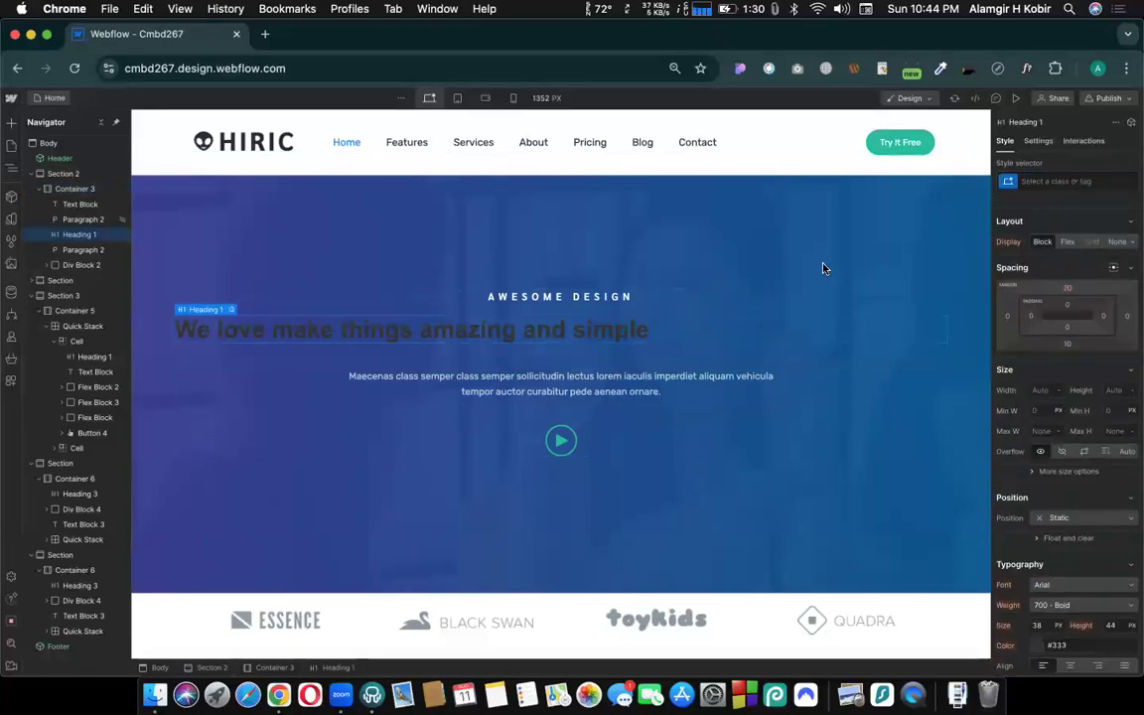
pyautogui.click(1063, 180)
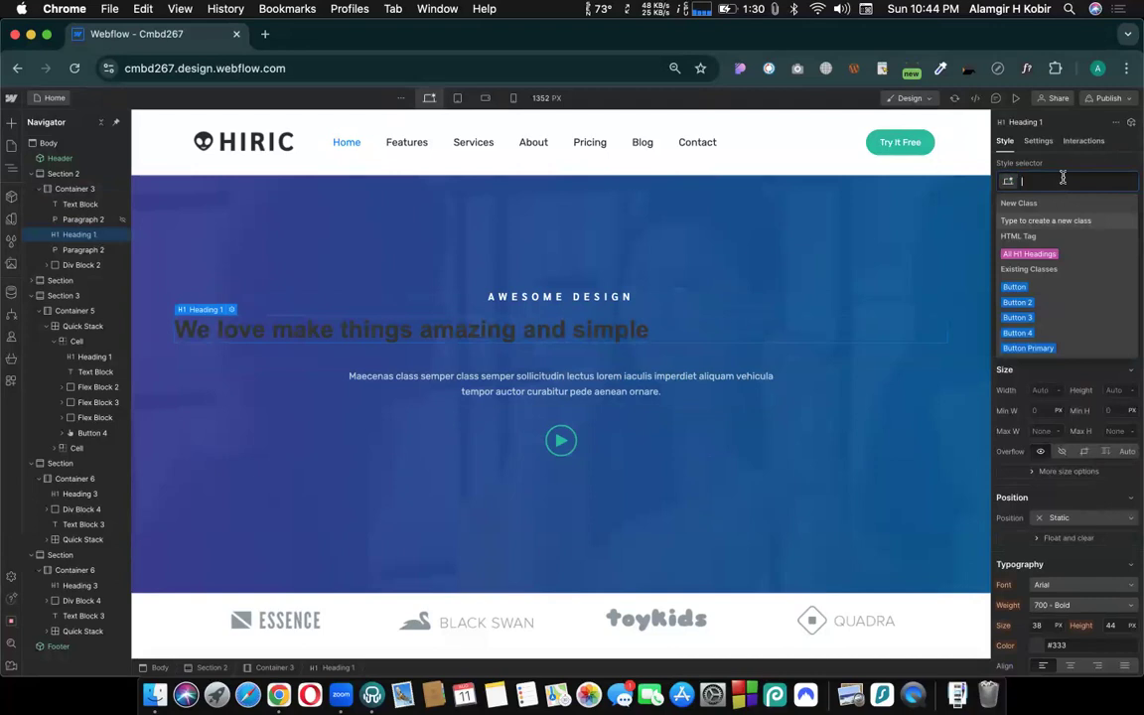
pyautogui.write('head')
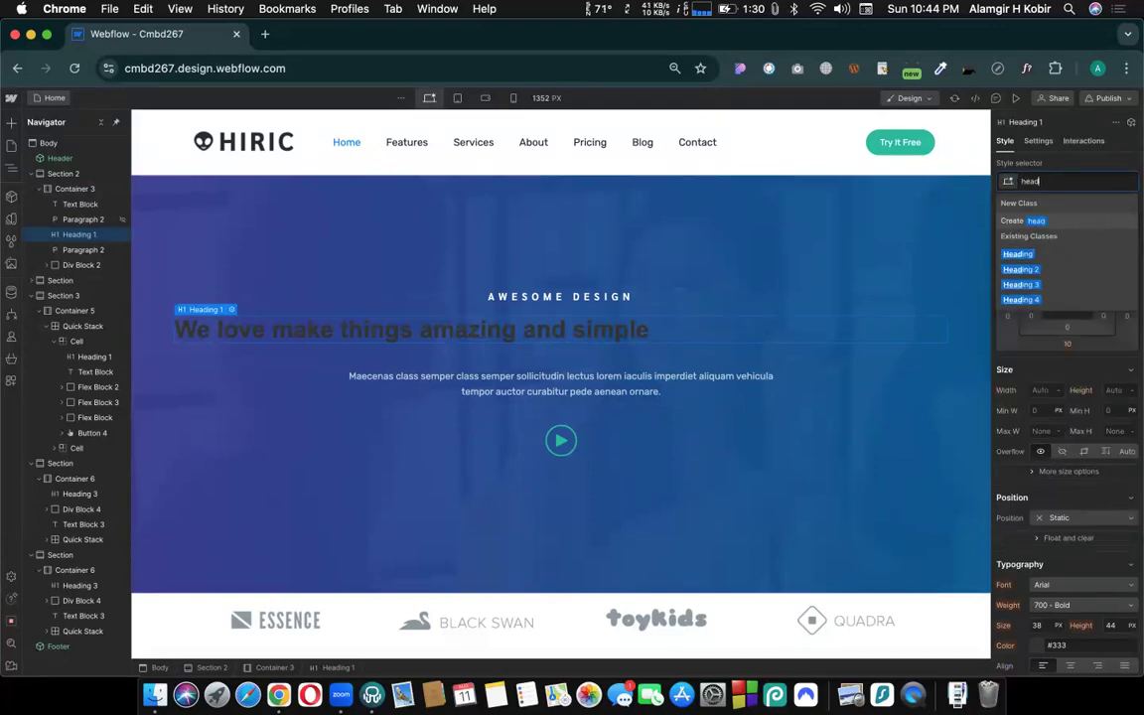
pyautogui.click(1033, 271)
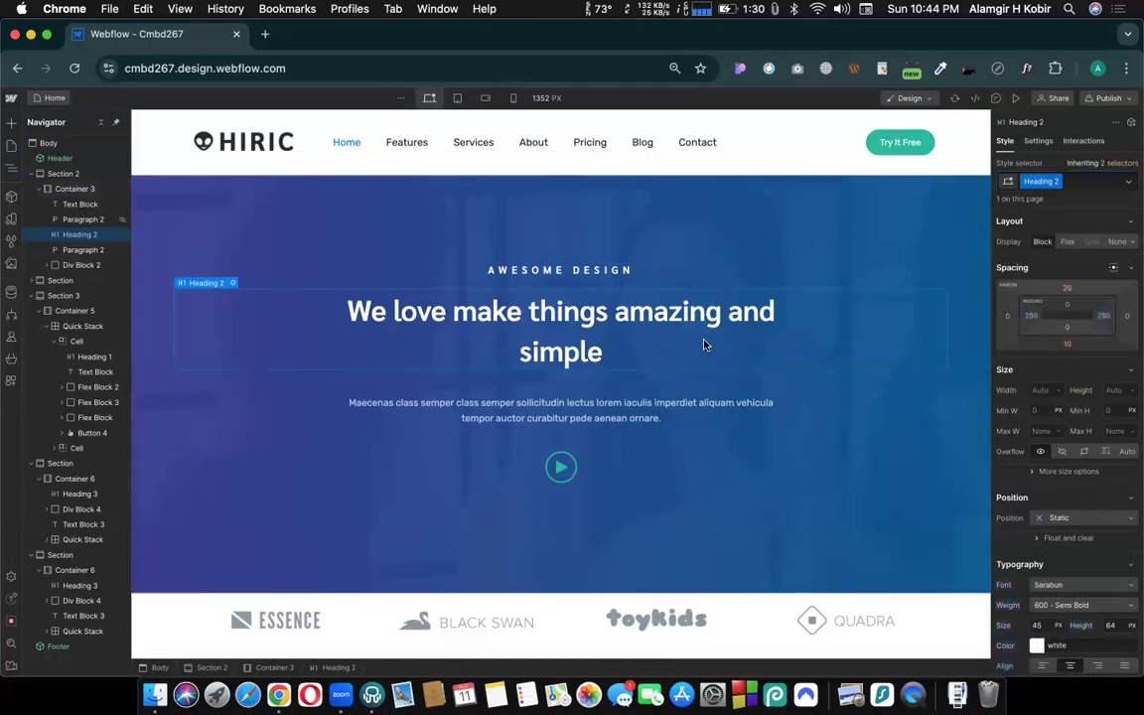
# - Replace both classes on the paragraph below the hero heading with the existing Heading 2 class
pyautogui.click(580, 423)
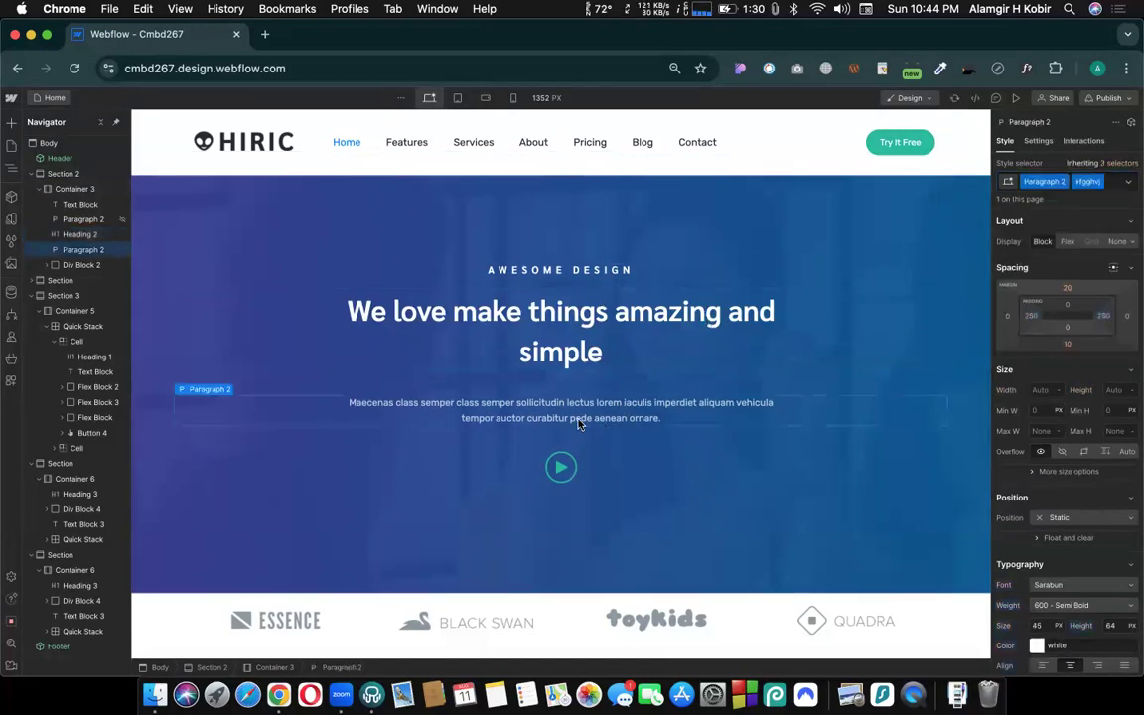
pyautogui.click(1110, 186)
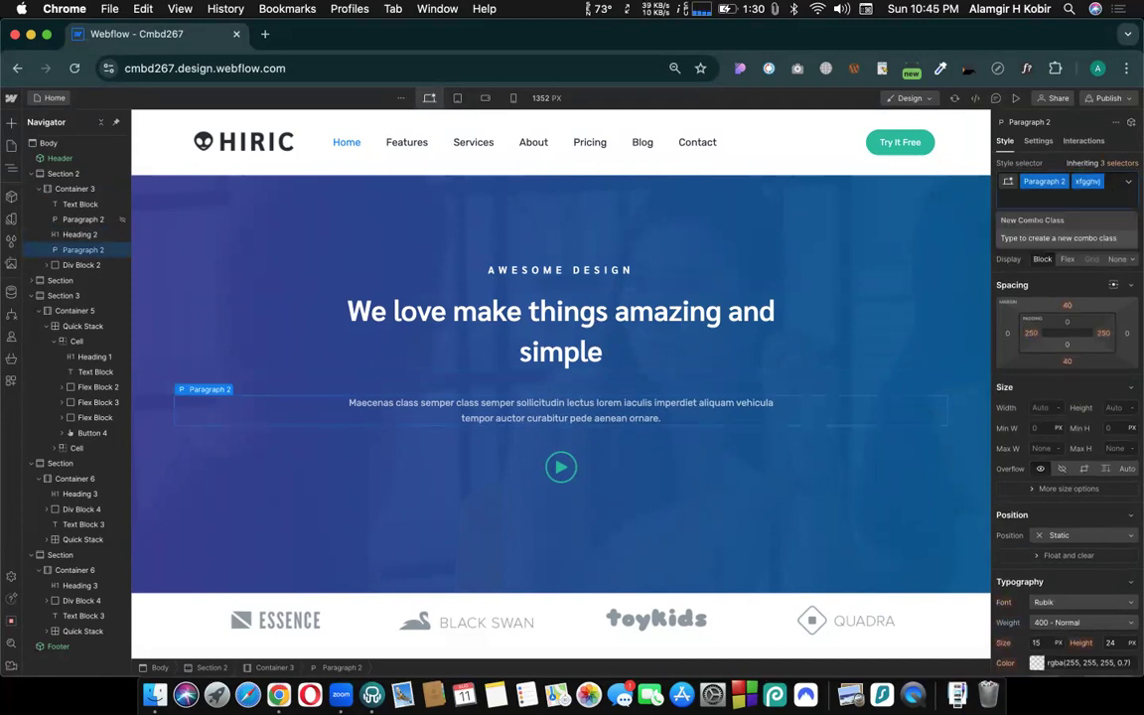
pyautogui.press('BackSpace')
pyautogui.press('BackSpace')
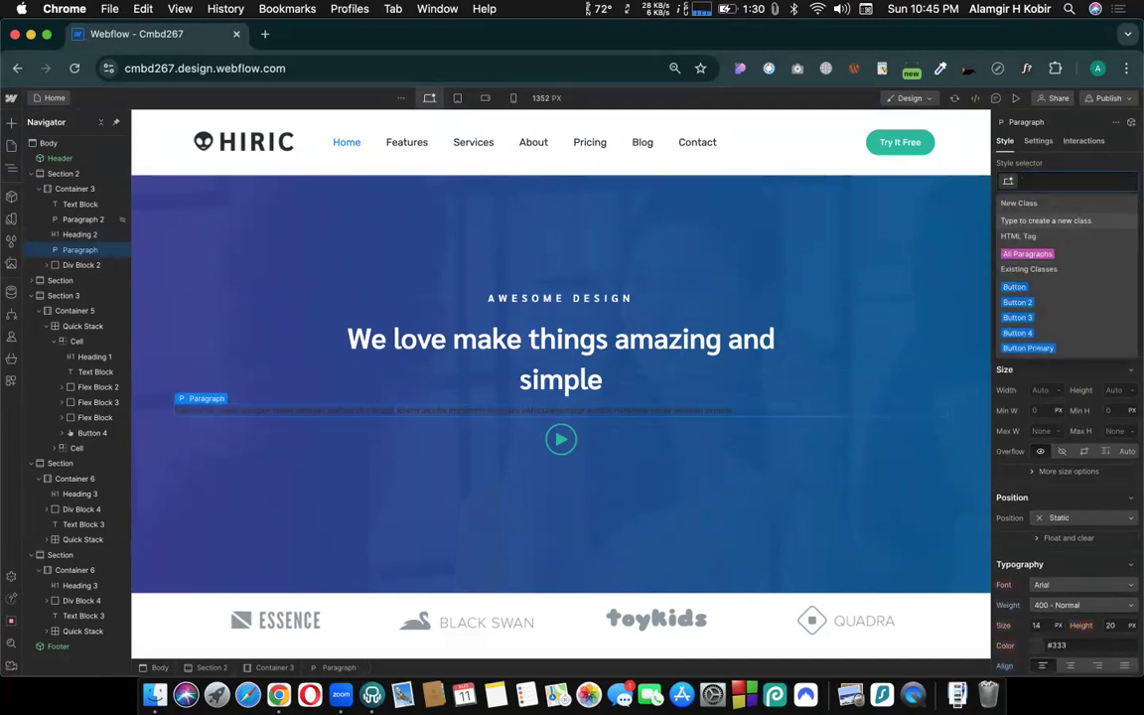
pyautogui.write('head')
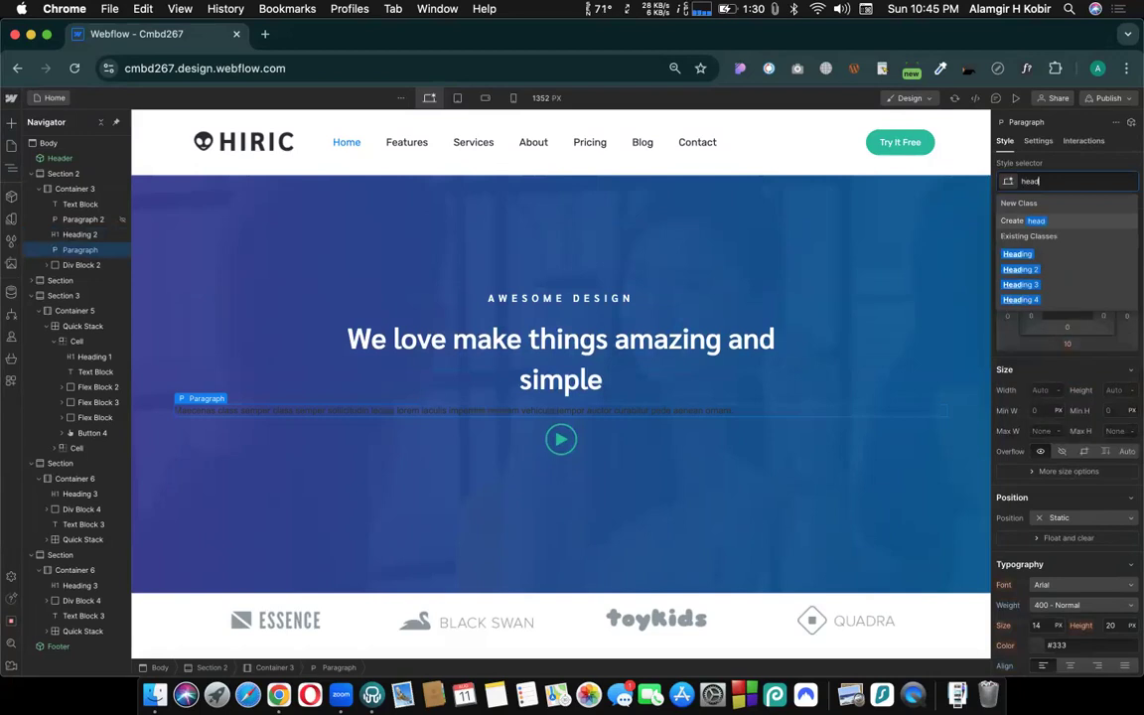
pyautogui.click(1023, 270)
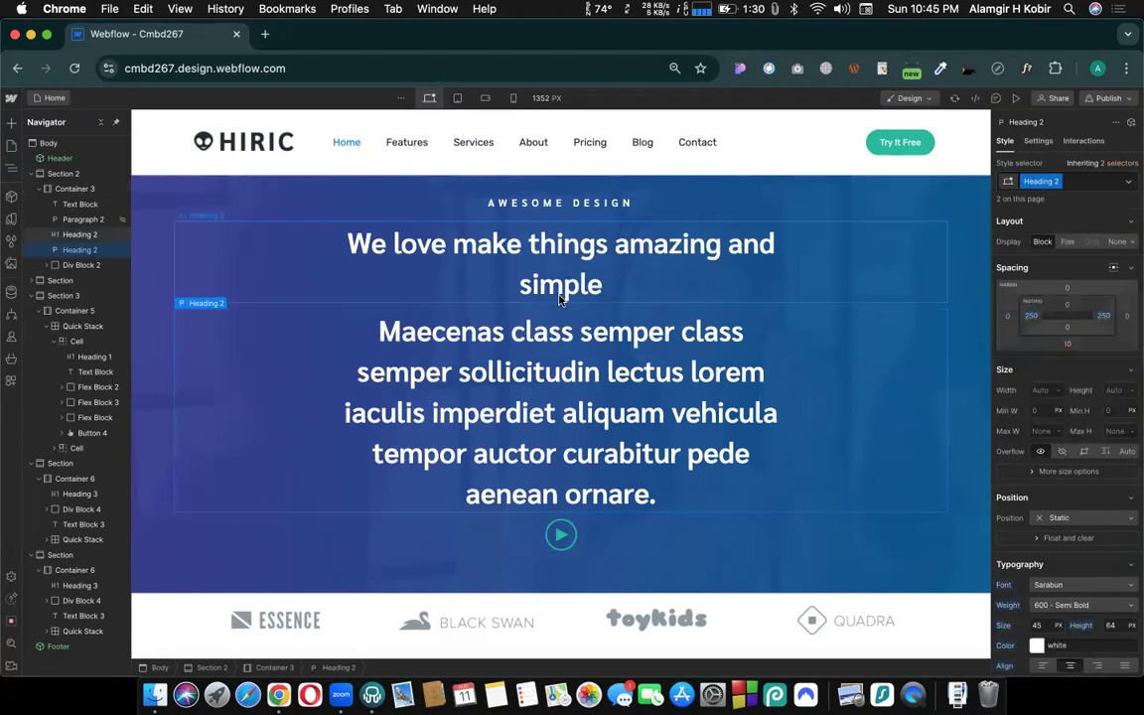
# - Undo the class changes on the hero paragraph, back to its Paragraph 2 styling
pyautogui.scroll(1, 552, 314)
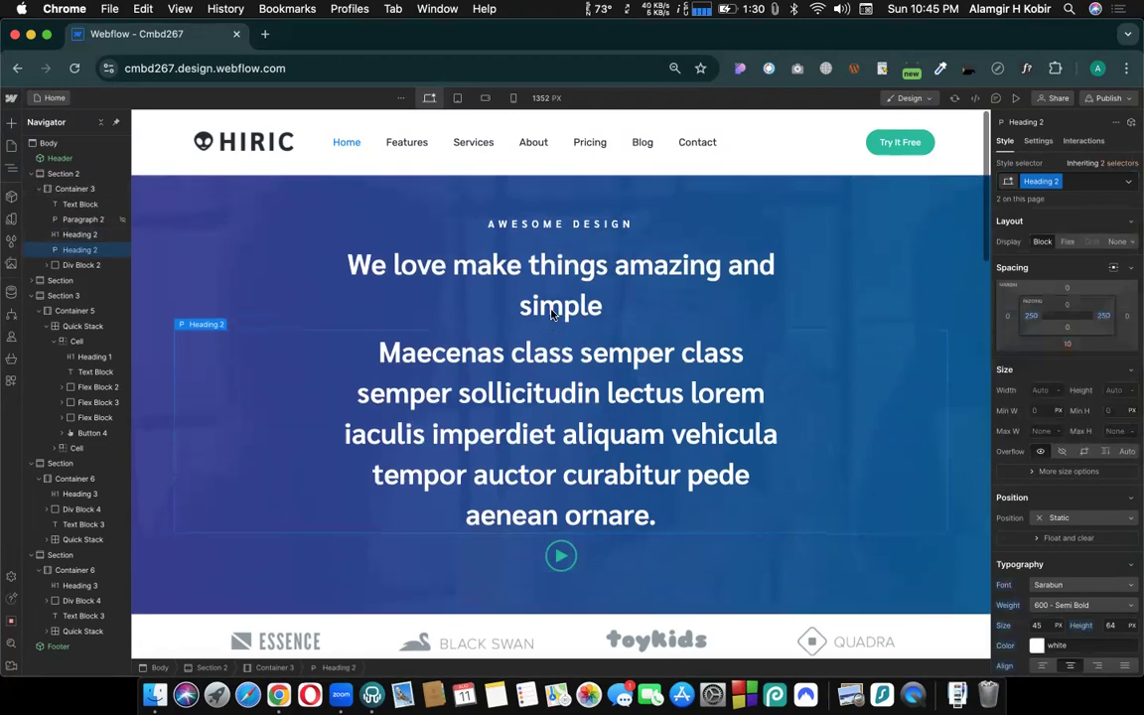
pyautogui.press('super+z')
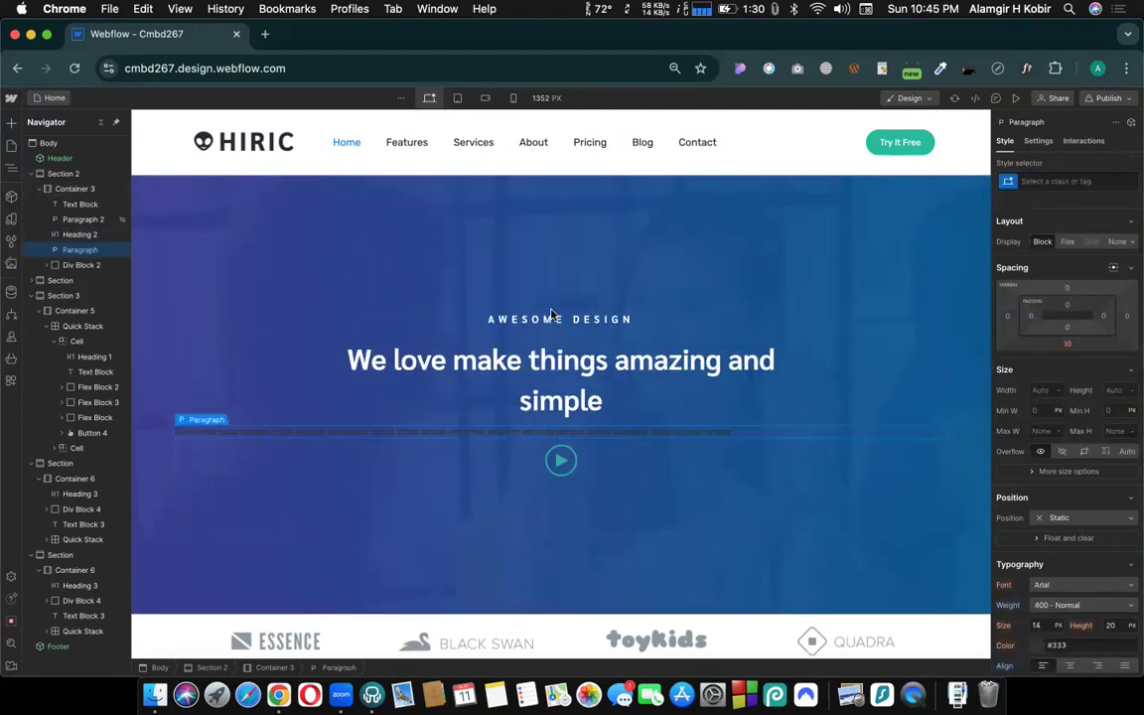
pyautogui.press('super+z')
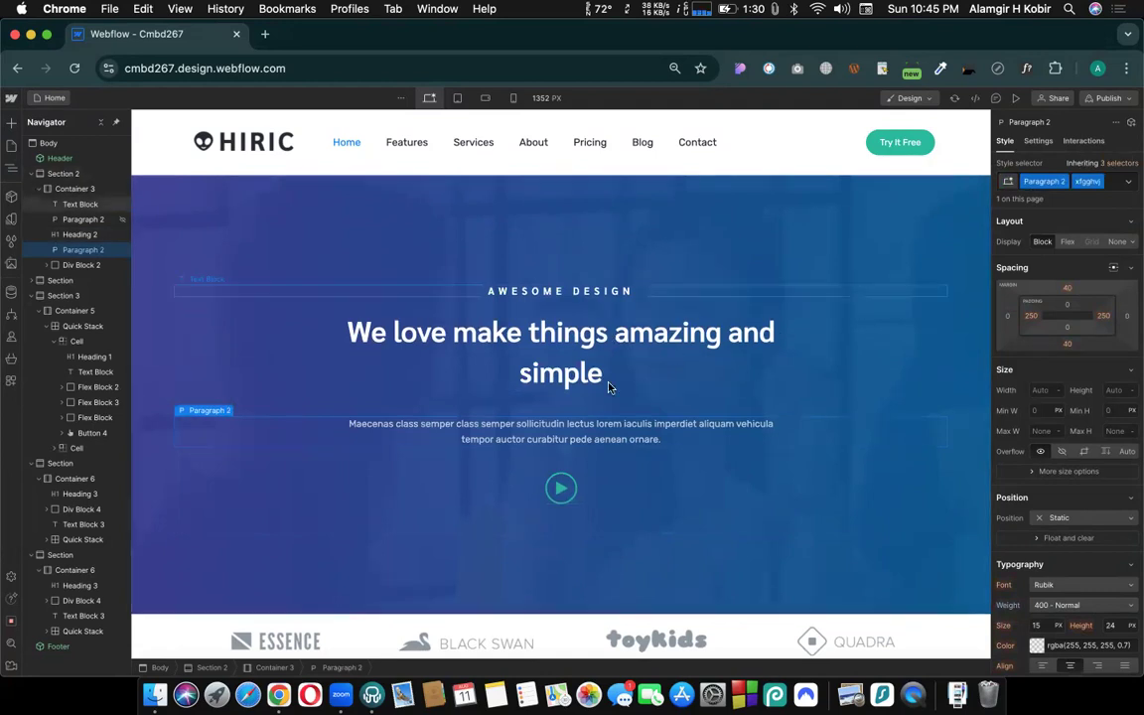
# - Review the page from the features section to the footer, checking the class of the "A digital web design studio" heading
pyautogui.scroll(-5, 608, 388)
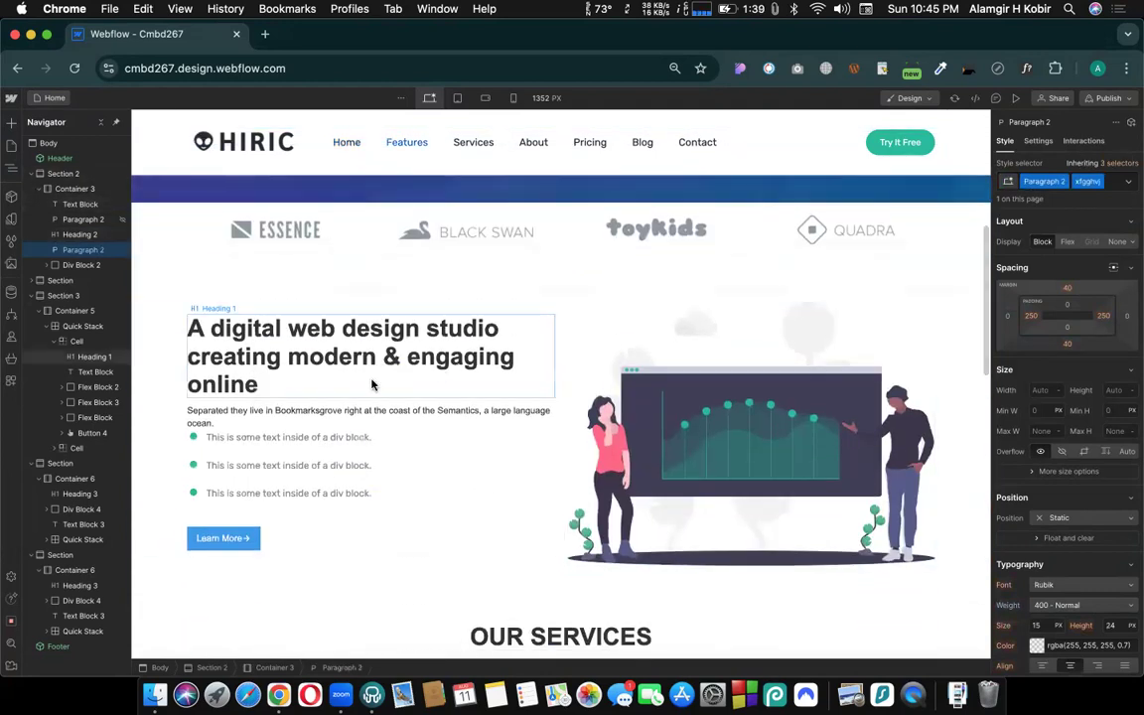
pyautogui.scroll(-2, 437, 397)
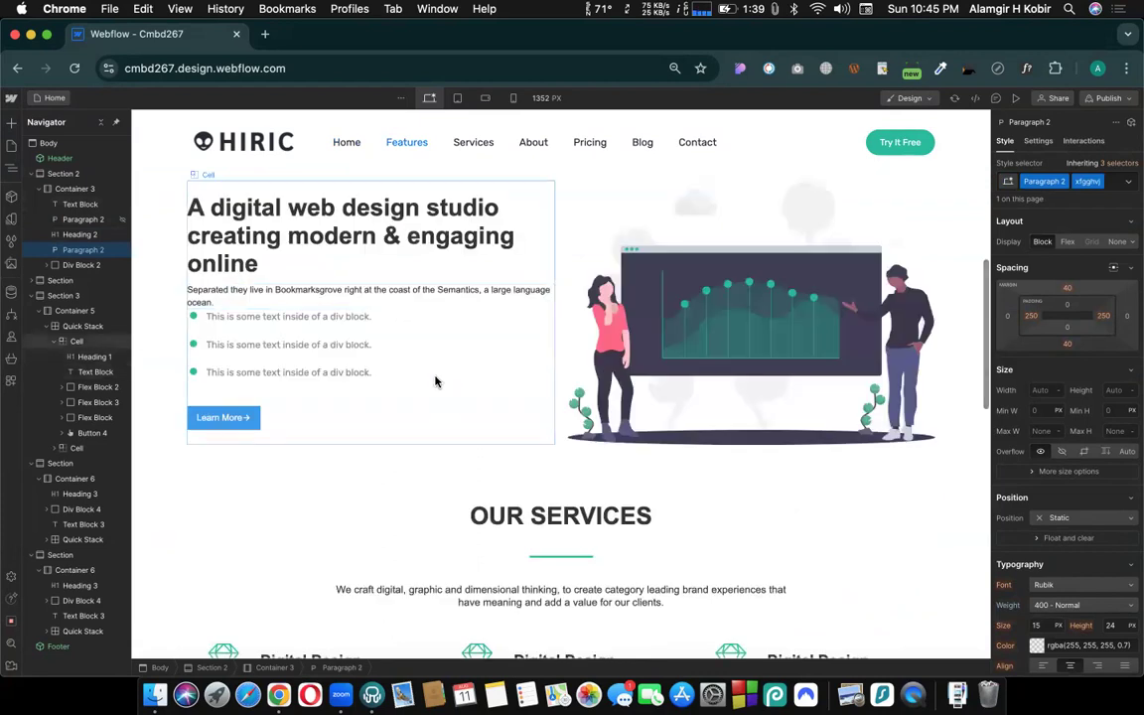
pyautogui.scroll(1, 435, 382)
pyautogui.click(294, 285)
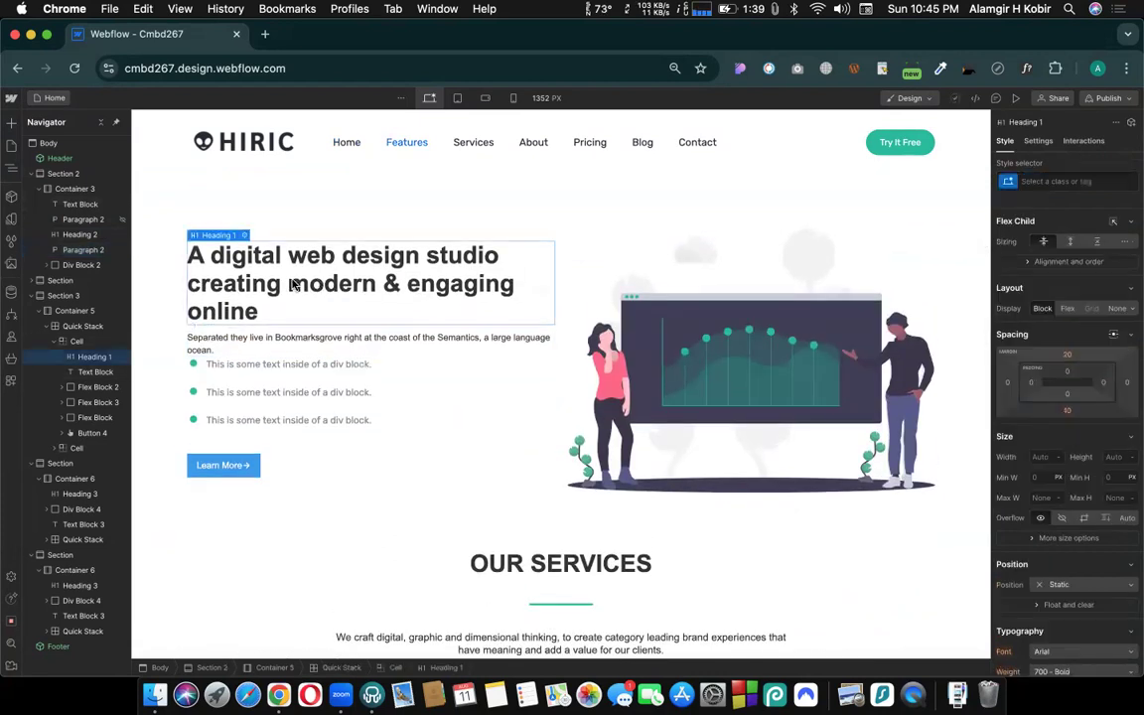
pyautogui.scroll(5, 482, 411)
pyautogui.scroll(-15, 484, 413)
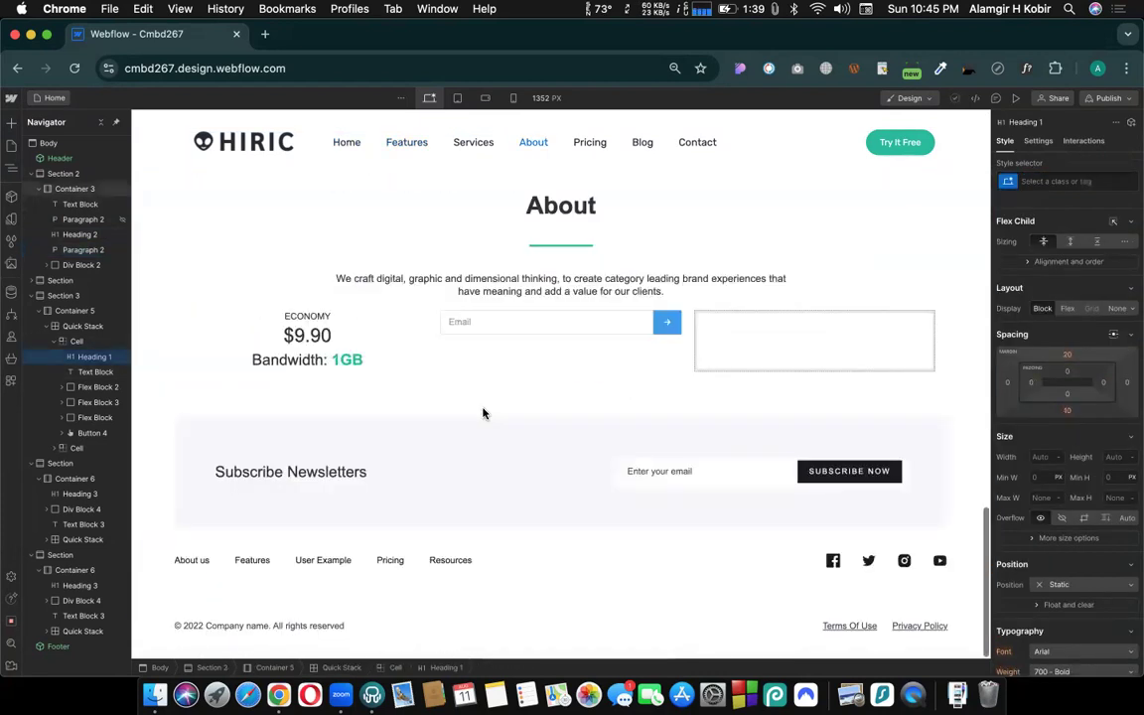
# - Open the About US page and add a Section with a Container inside it between the header and footer
pyautogui.click(55, 100)
pyautogui.click(49, 188)
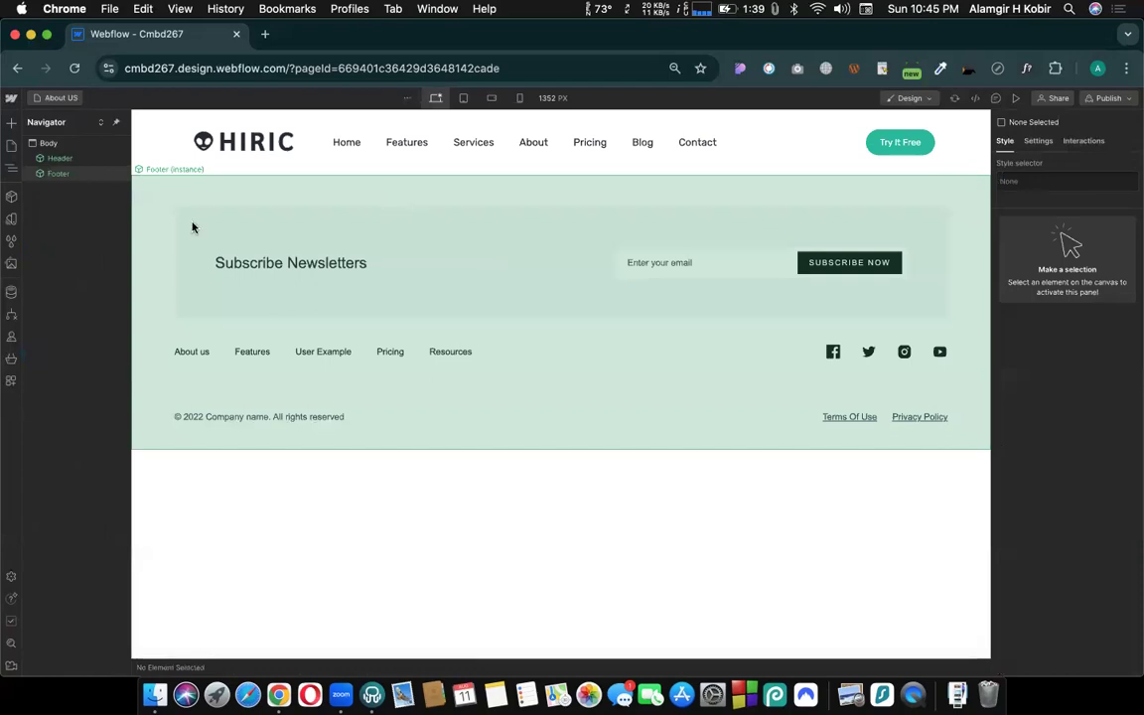
pyautogui.click(11, 121)
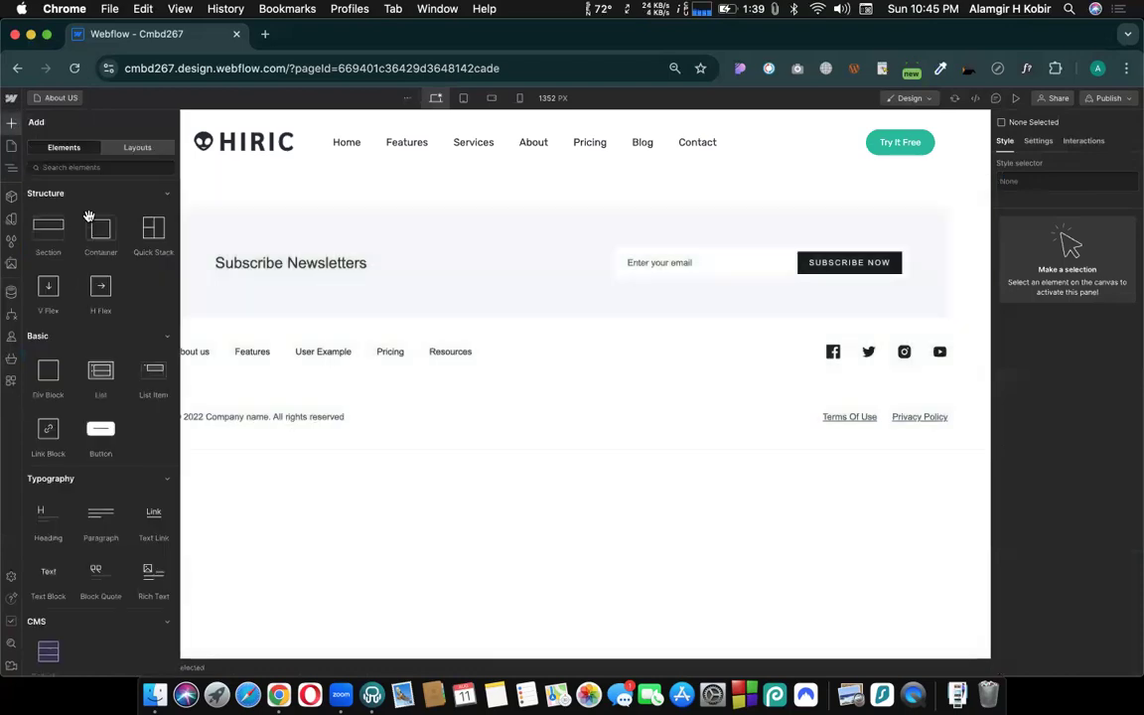
pyautogui.moveTo(46, 230); pyautogui.dragTo(509, 208)
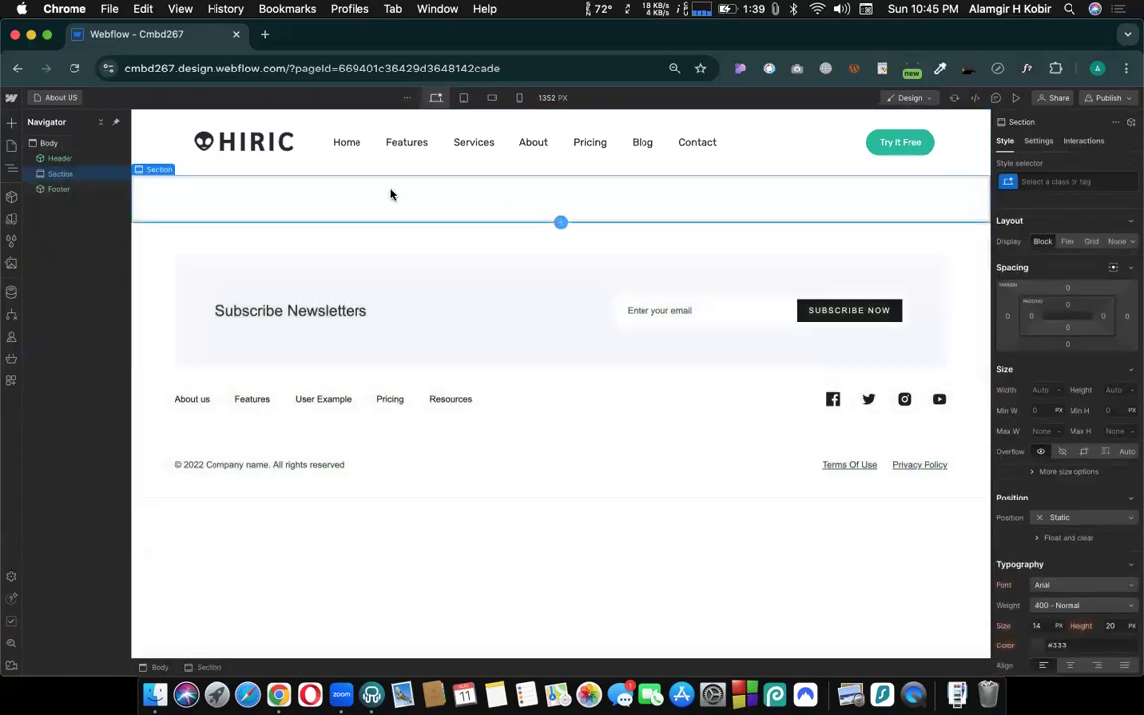
pyautogui.click(9, 122)
pyautogui.moveTo(104, 235); pyautogui.dragTo(260, 205)
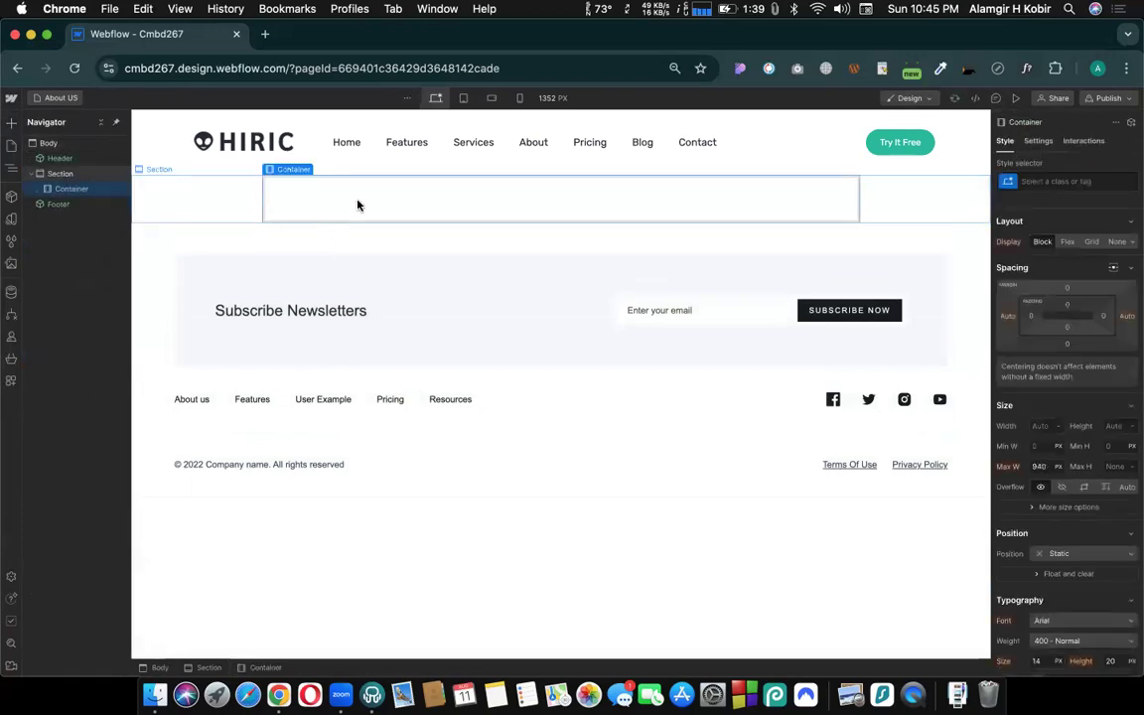
# - Try a 20 px top padding on the new section without assigning it a class, and undo it
pyautogui.click(200, 193)
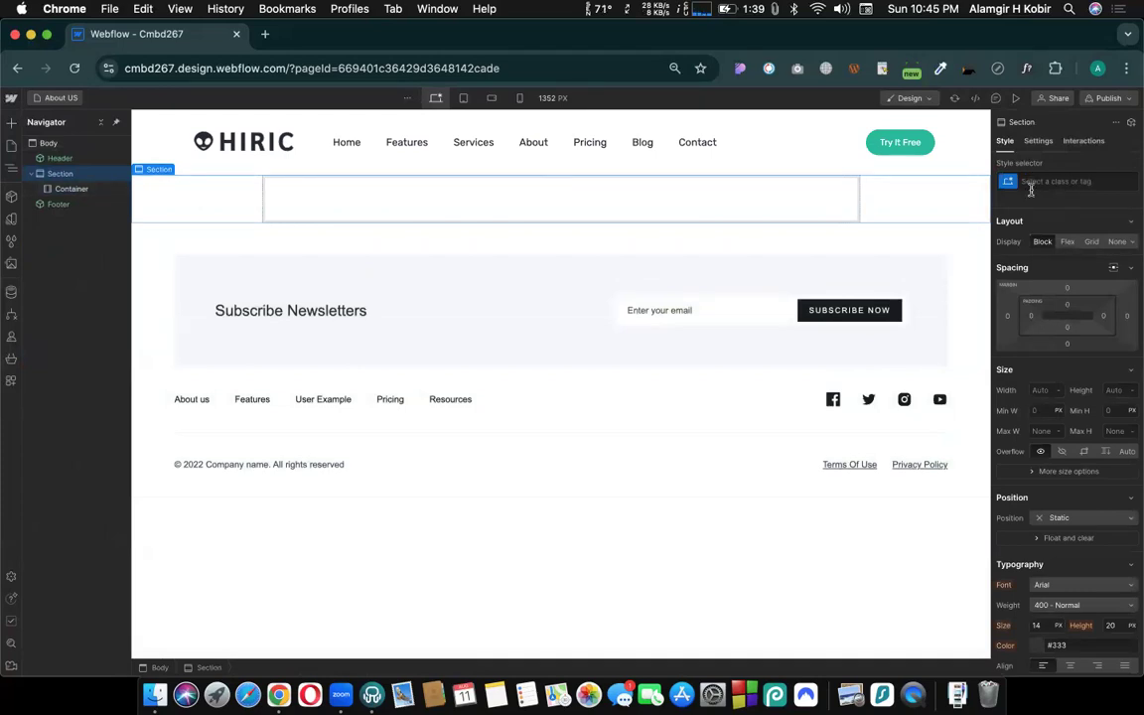
pyautogui.click(1063, 181)
pyautogui.click(1036, 375)
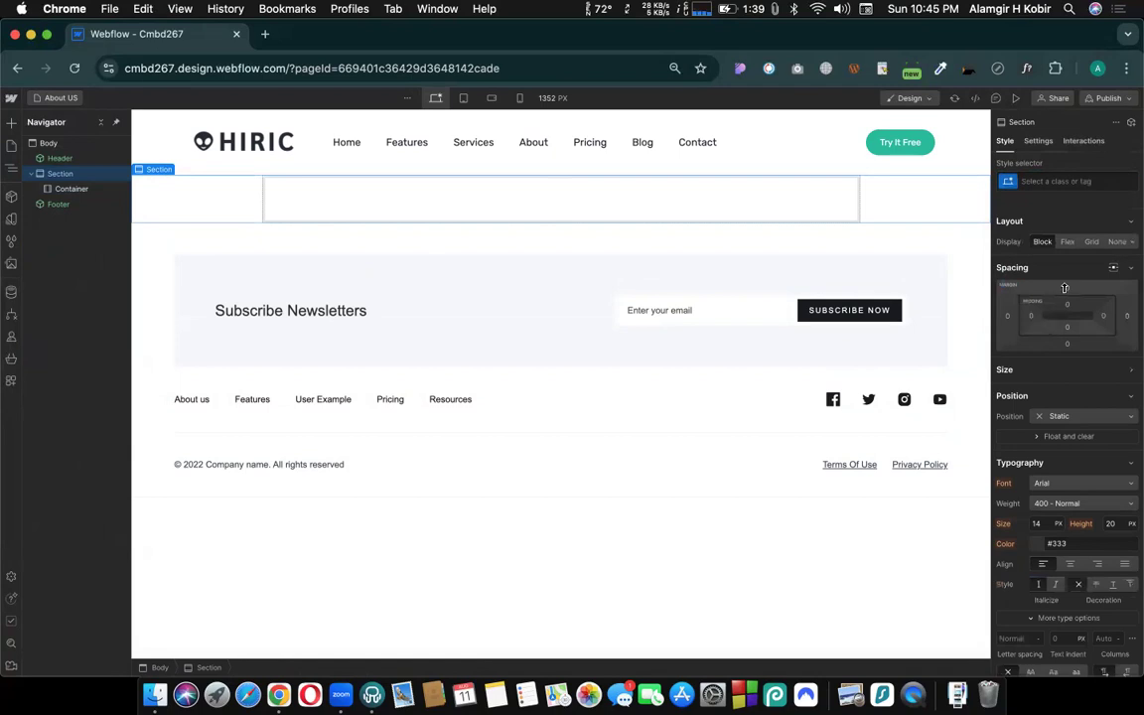
pyautogui.click(1067, 305)
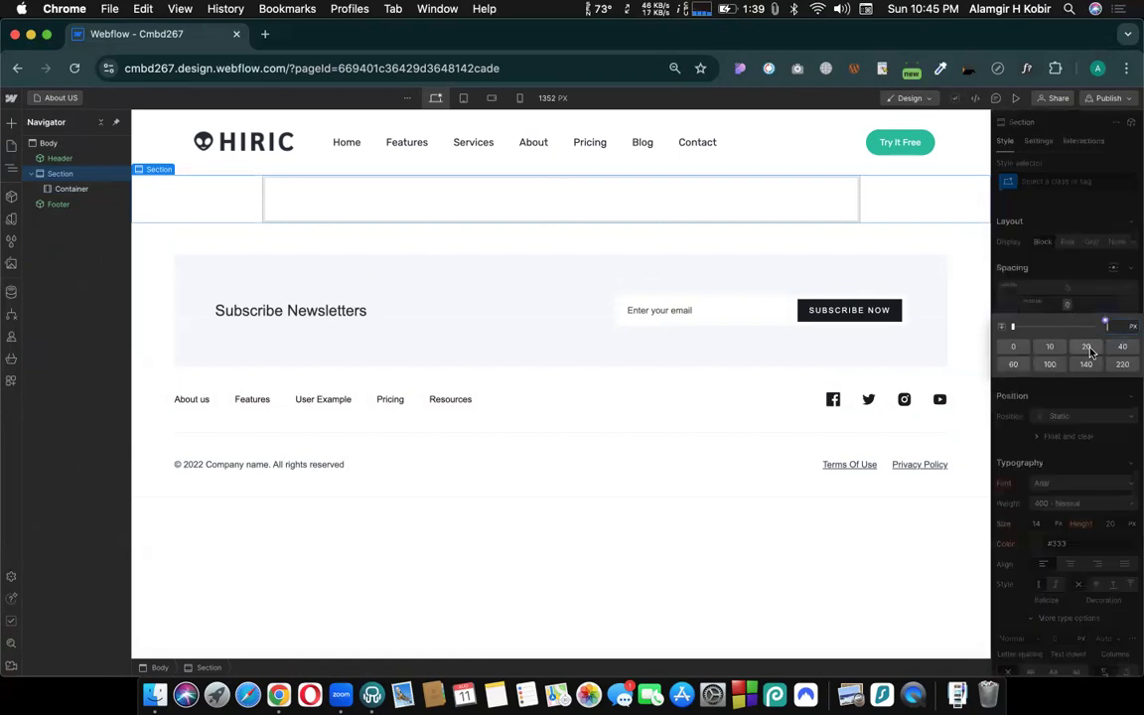
pyautogui.click(1090, 349)
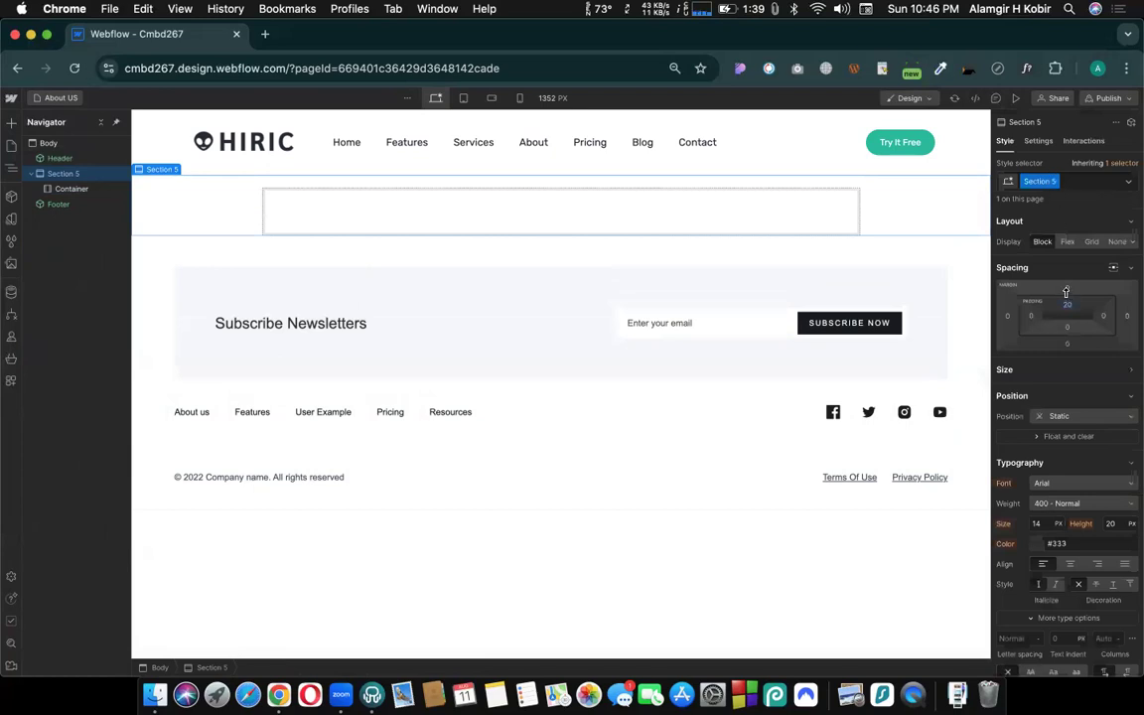
pyautogui.press('super+z')
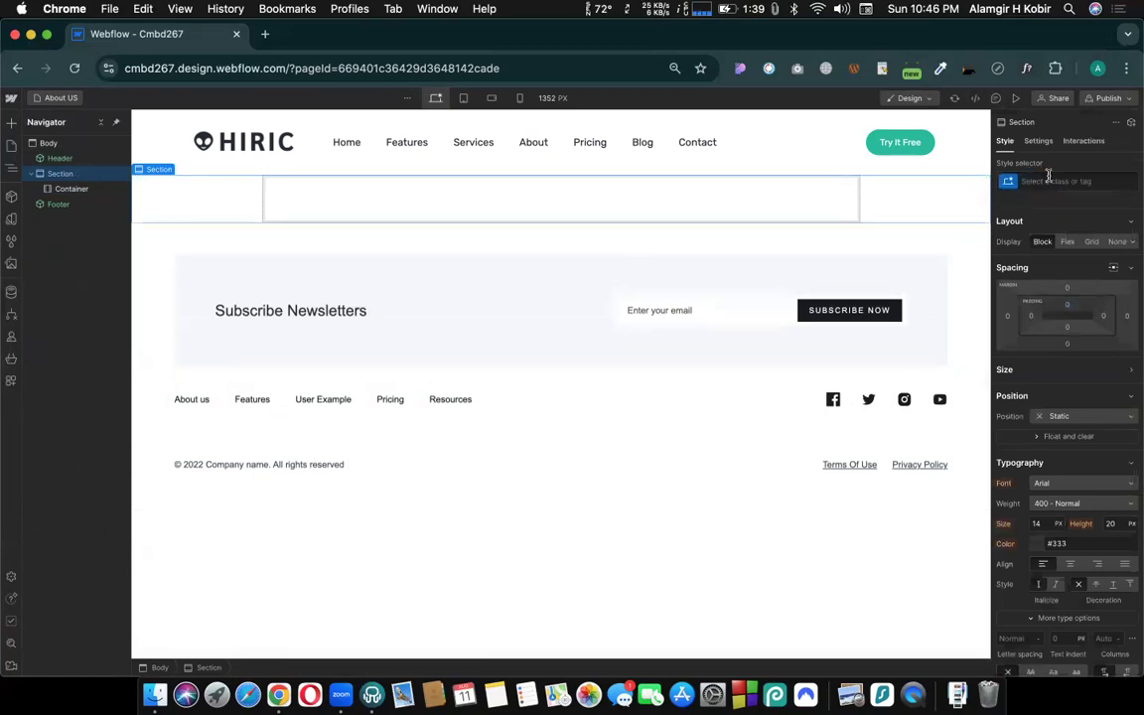
# - Create the class "About hero section" on the new section
pyautogui.click(1048, 177)
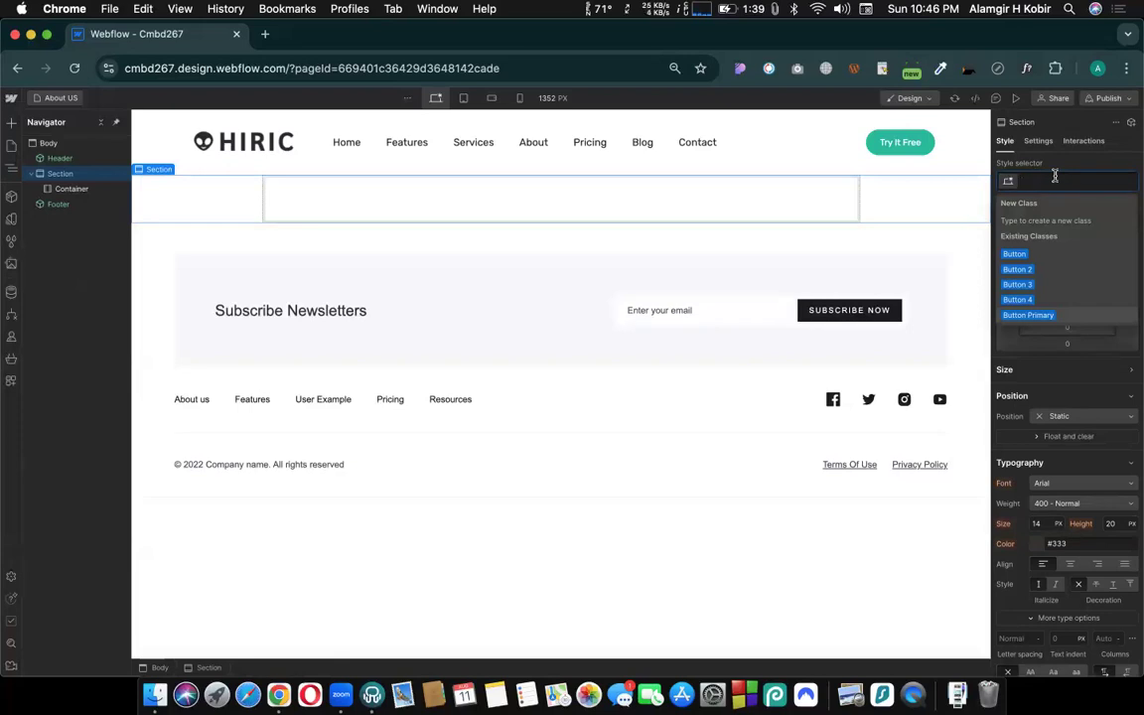
pyautogui.write('About hero section')
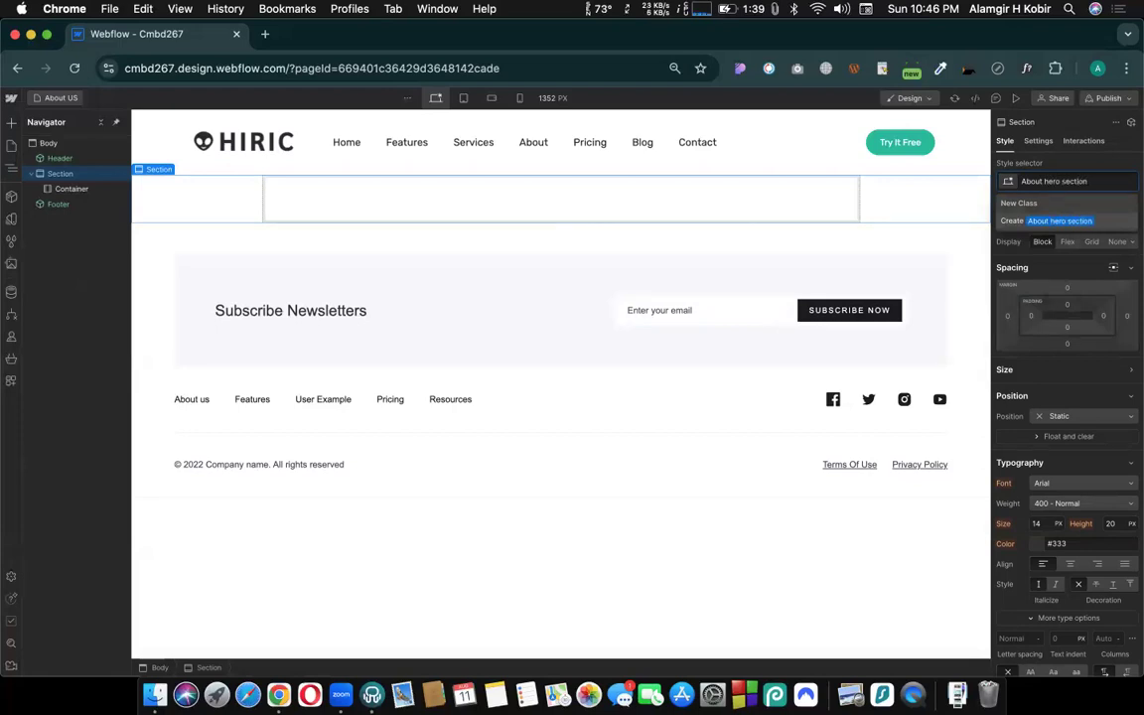
pyautogui.press('Return')
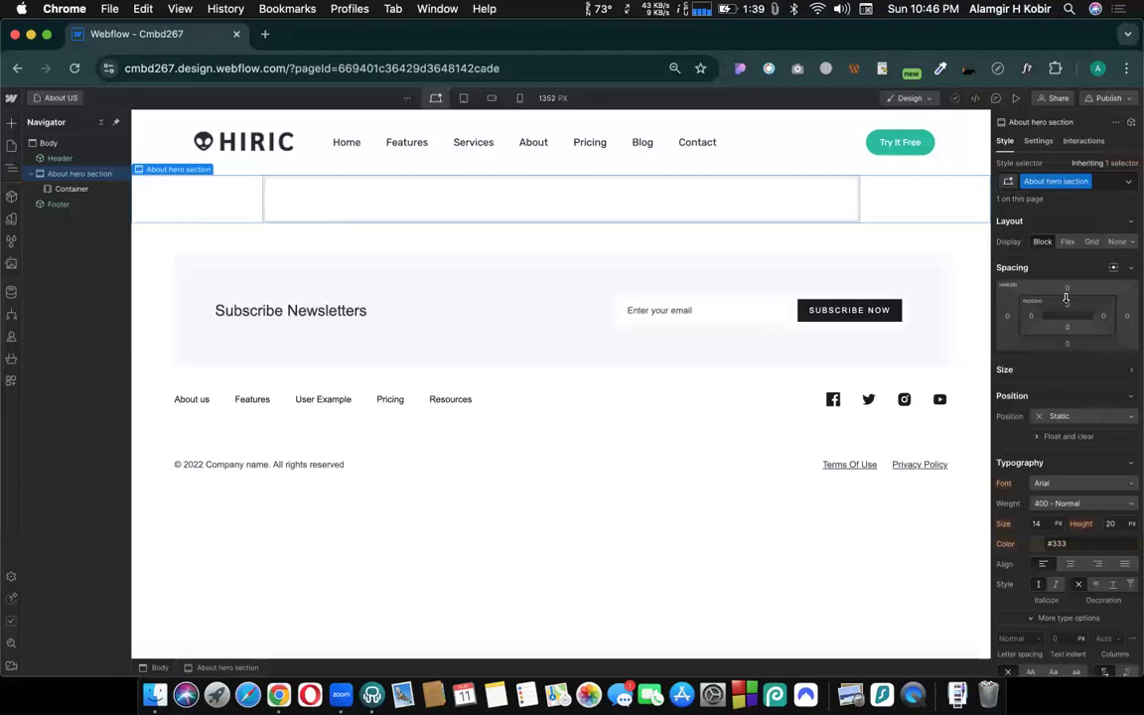
# - Rename the section's class to "Aboutpage hero section" and select the container inside it
pyautogui.click(1089, 183)
pyautogui.click(1053, 202)
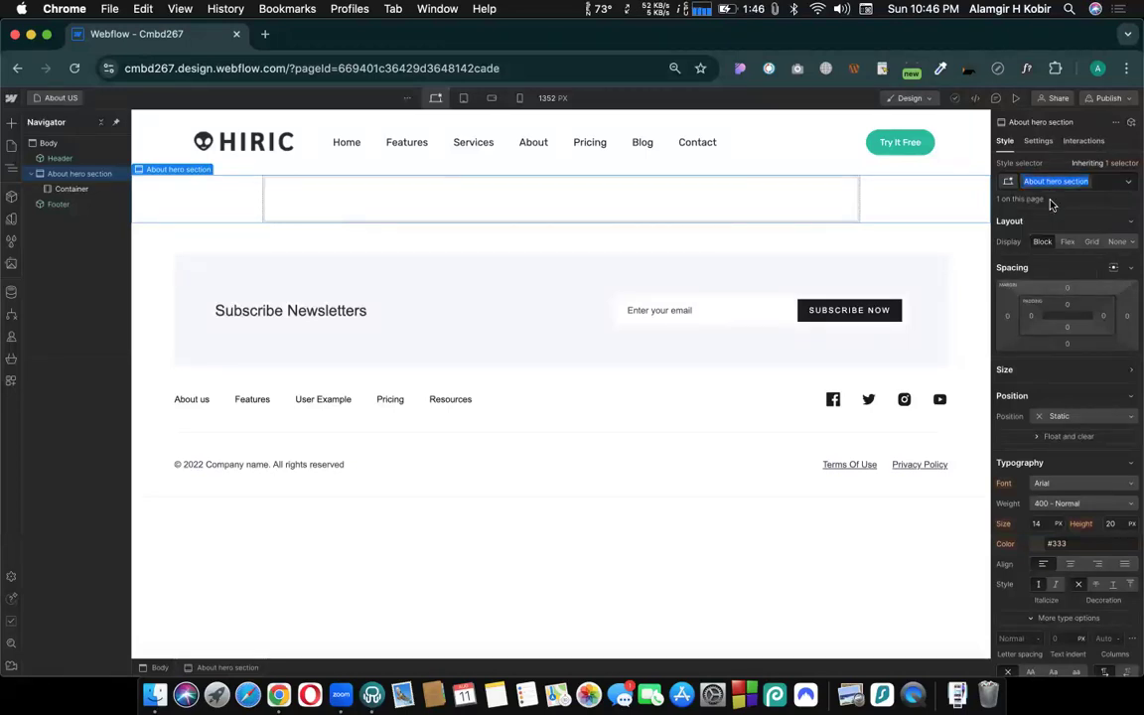
pyautogui.click(1043, 181)
pyautogui.write('page')
pyautogui.press('Return')
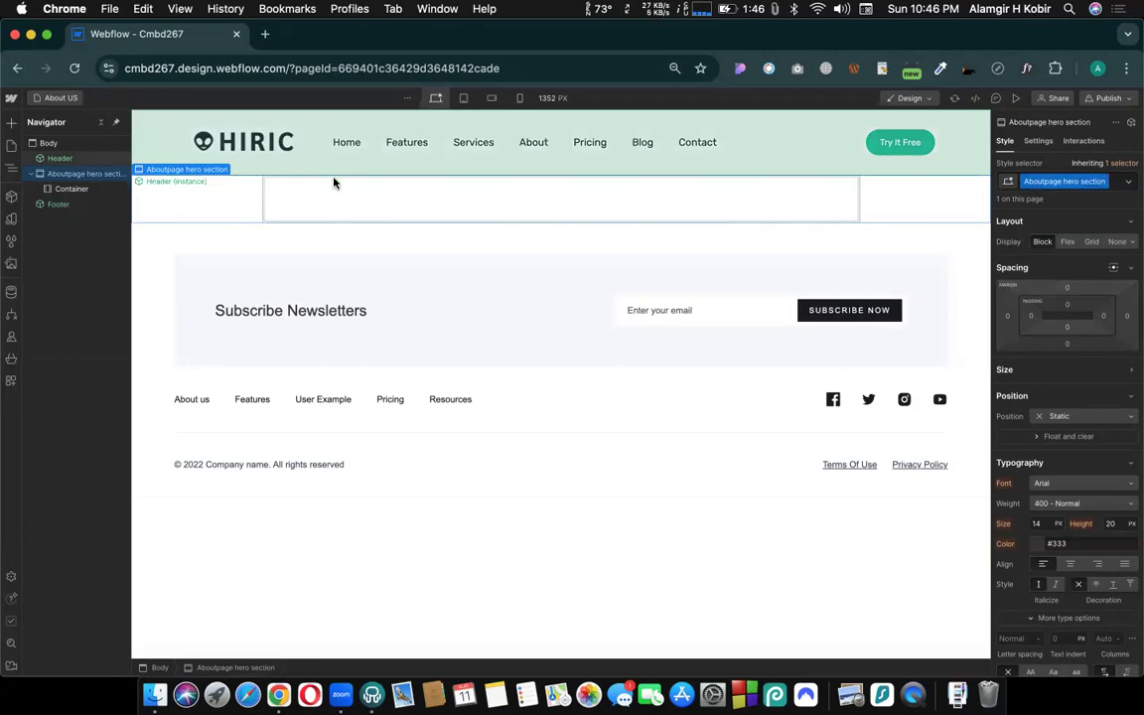
pyautogui.click(338, 196)
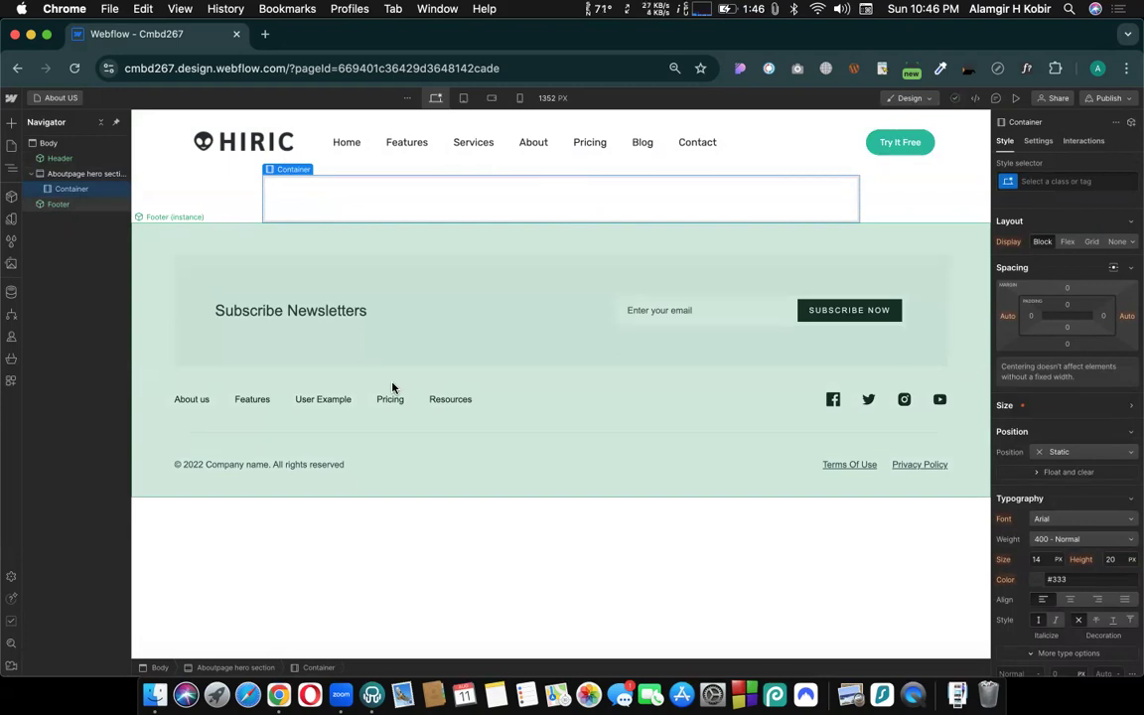
# - Open the Hiric template site in a new browser tab and examine its section layout from hero to footer
pyautogui.click(266, 37)
pyautogui.write('hiric/layout/index-1.html')
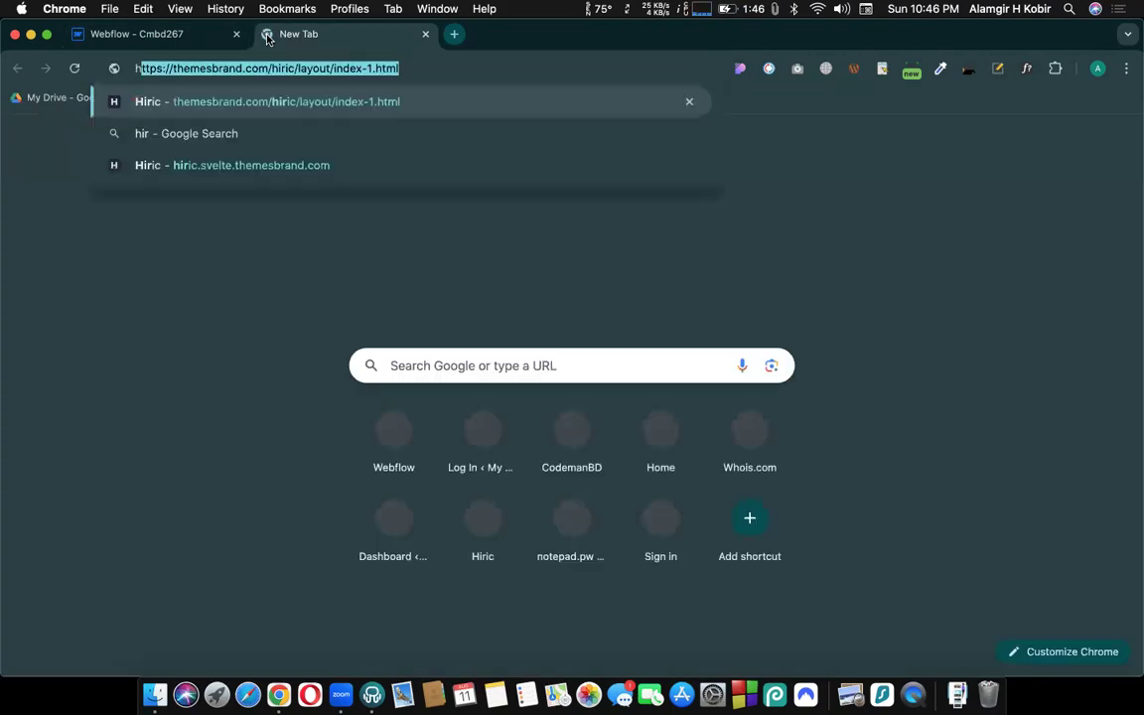
pyautogui.press('Return')
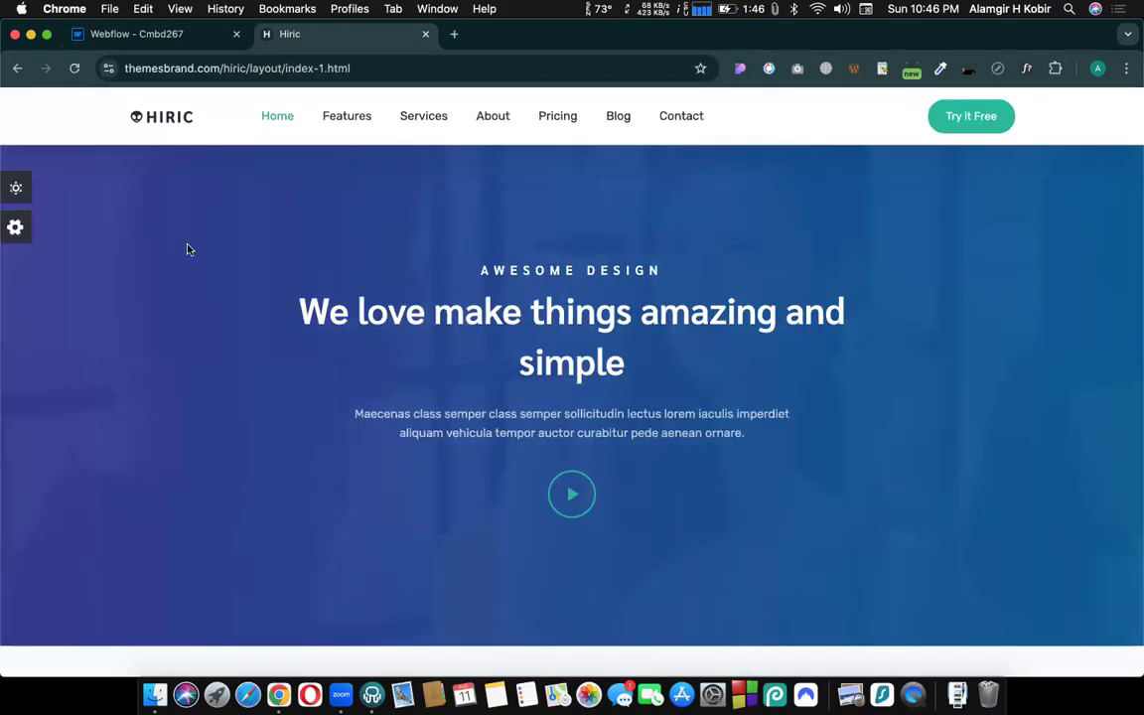
pyautogui.scroll(-10, 235, 257)
pyautogui.scroll(-10, 235, 257)
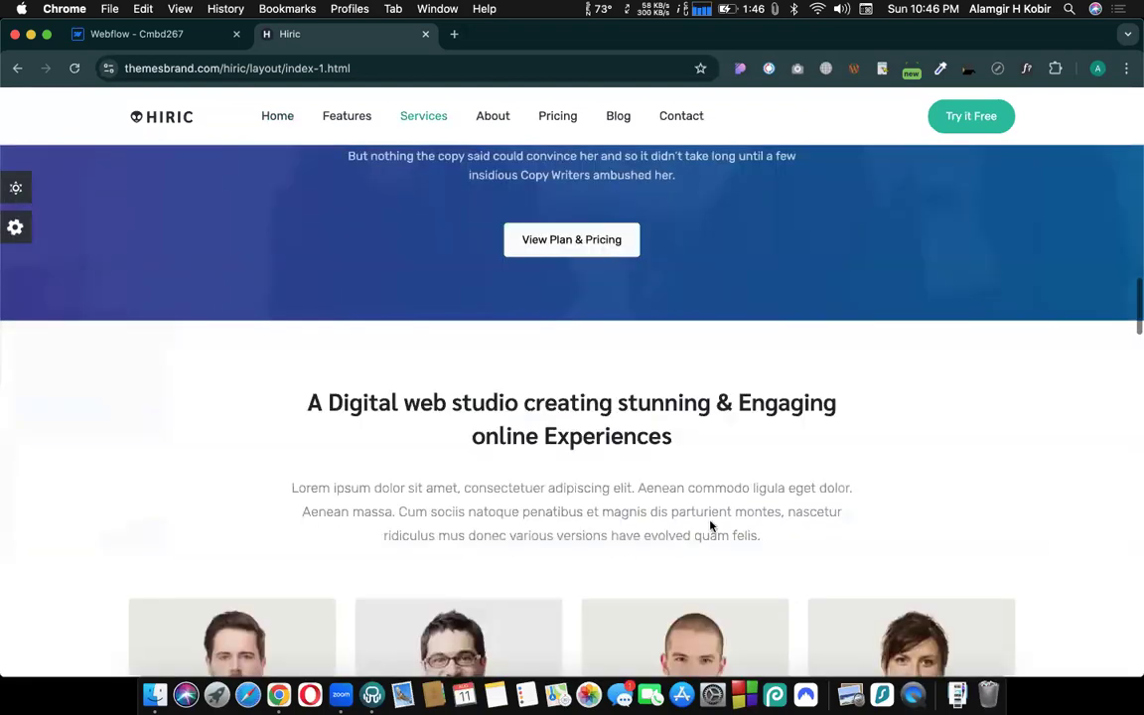
pyautogui.scroll(-15, 510, 370)
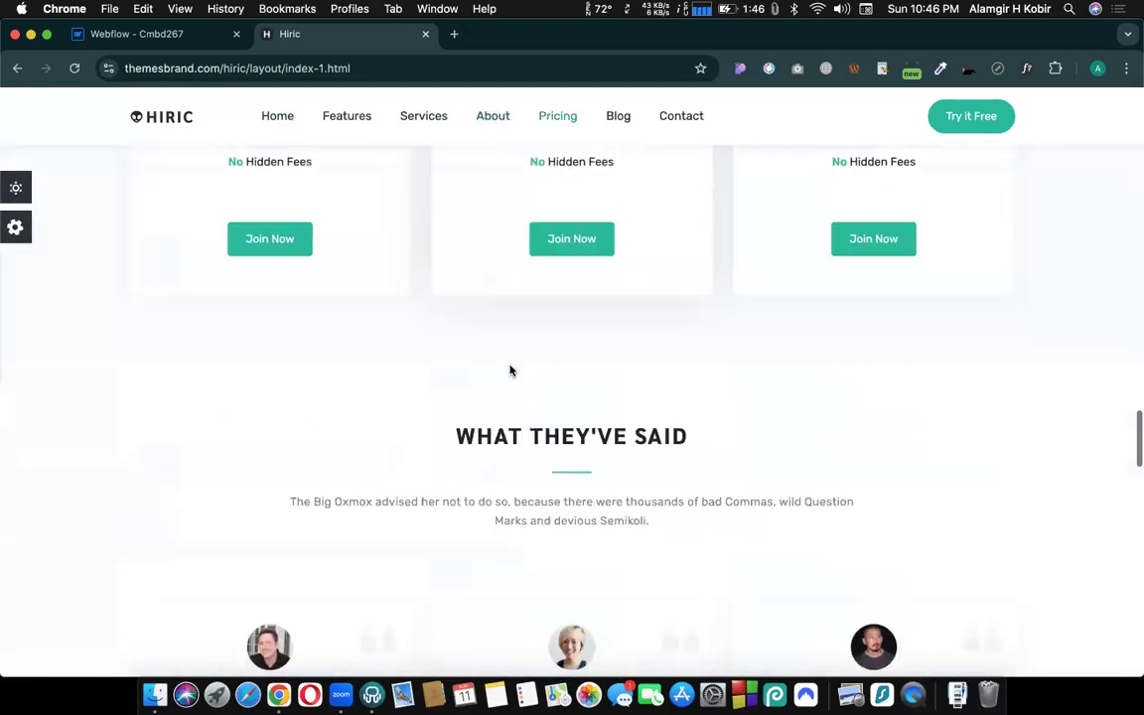
pyautogui.scroll(-5, 511, 370)
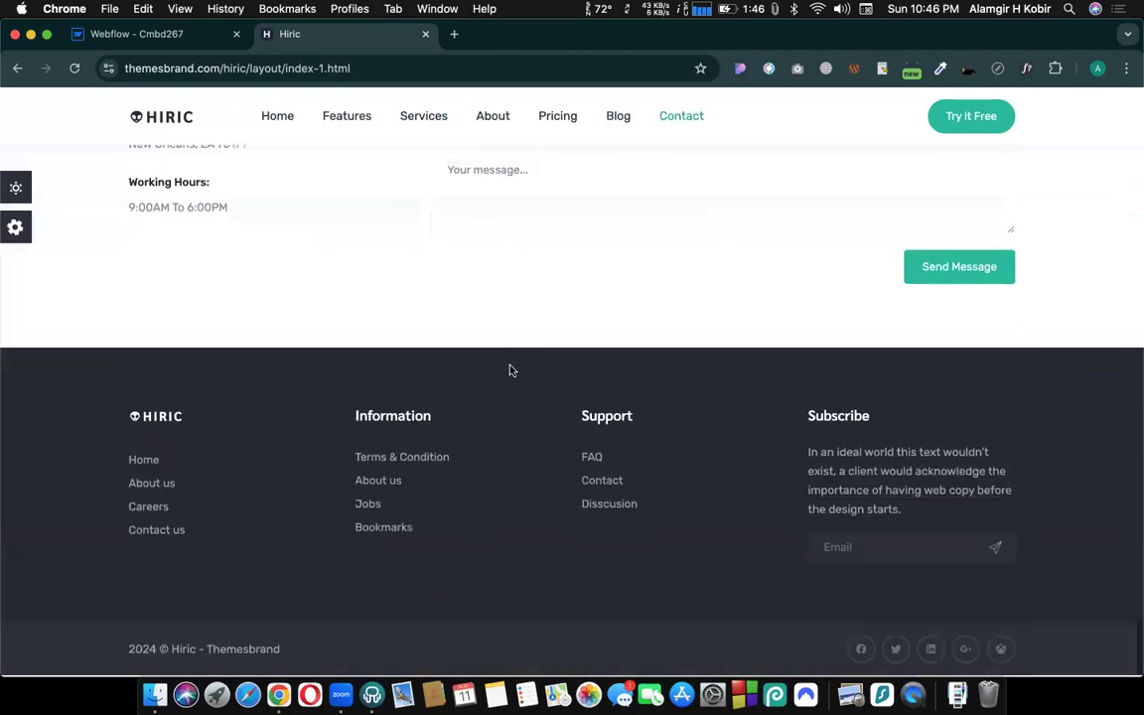
pyautogui.scroll(20, 510, 371)
pyautogui.scroll(15, 511, 370)
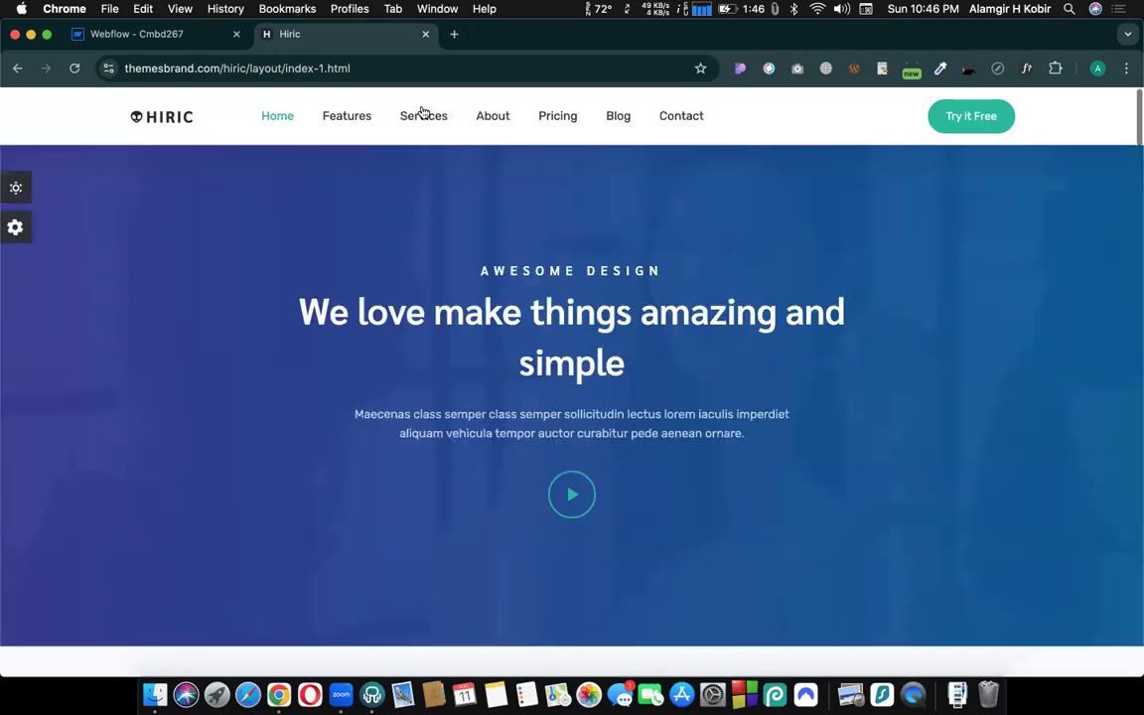
# - Open codemanbd.com in another browser tab and examine how the header and hero content line up within the page width
pyautogui.click(457, 37)
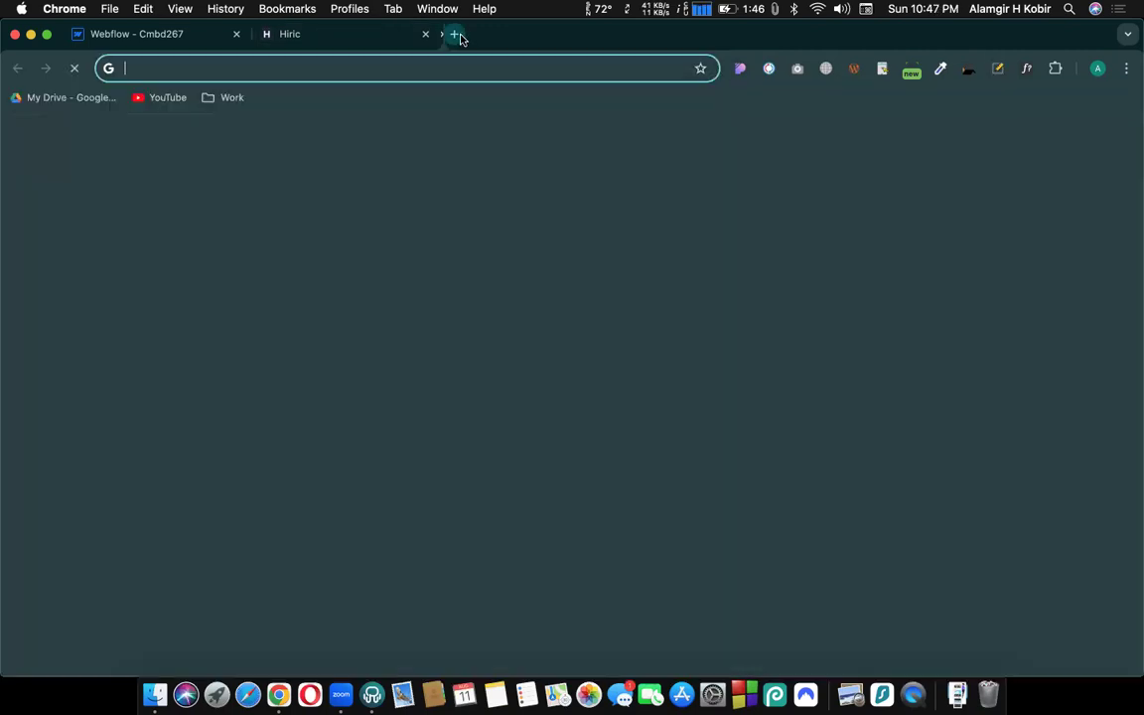
pyautogui.write('codeman')
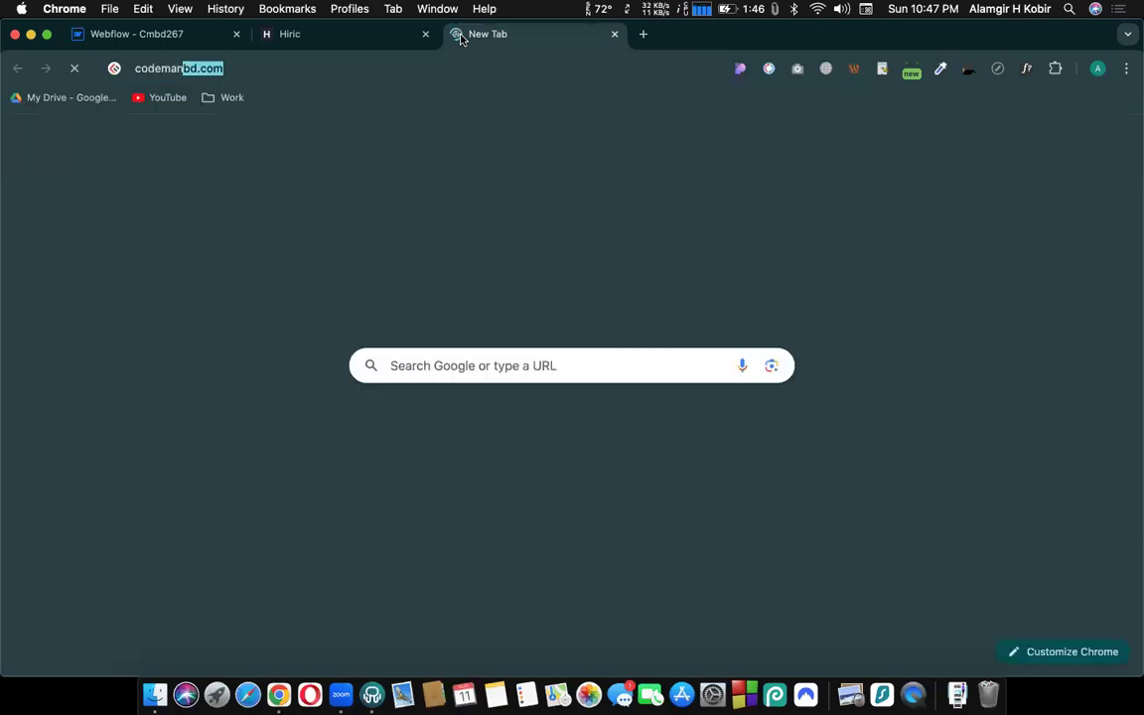
pyautogui.press('Return')
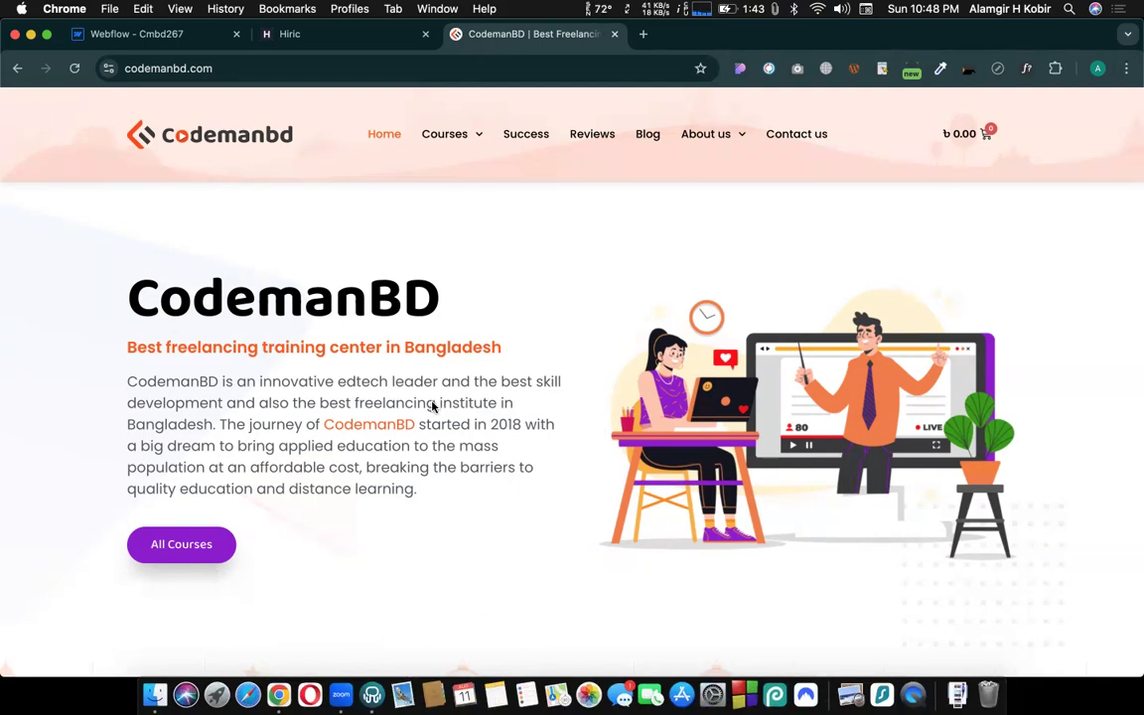
pyautogui.scroll(-3, 447, 187)
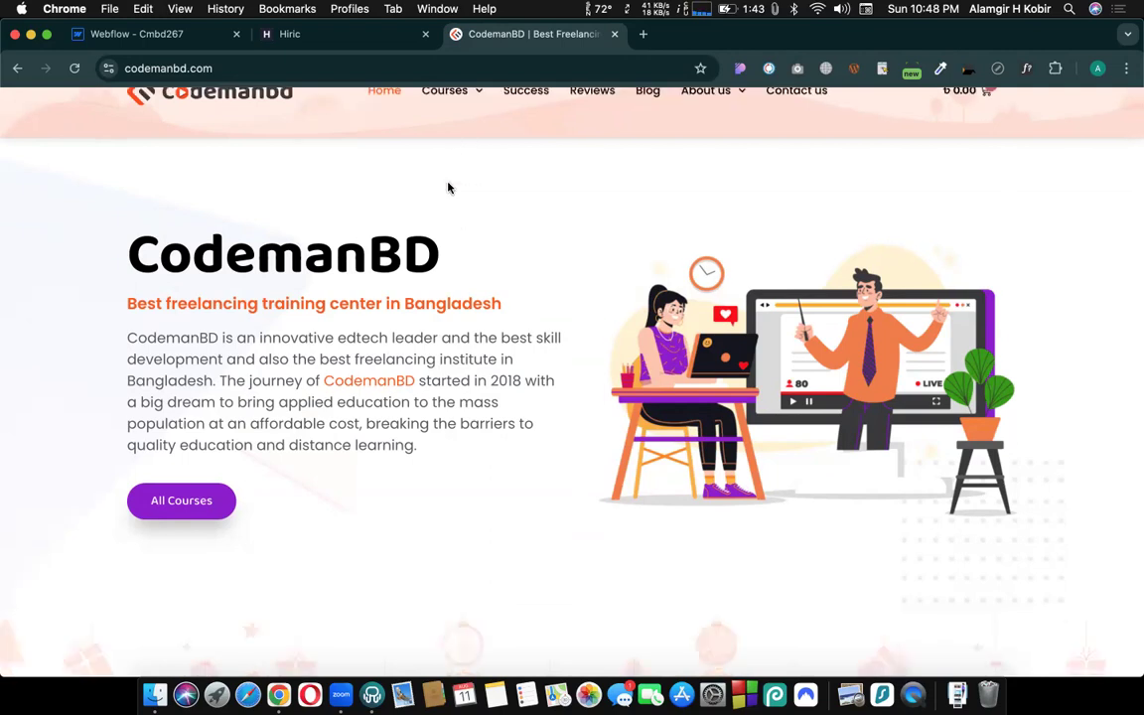
pyautogui.scroll(3, 447, 187)
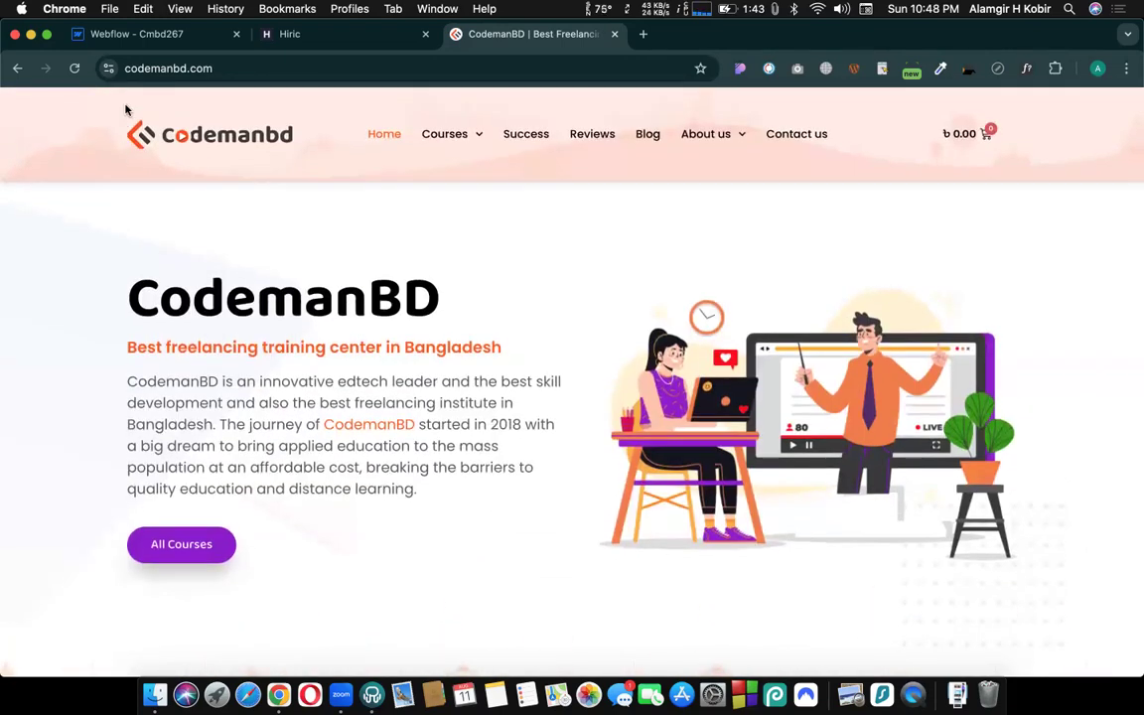
pyautogui.scroll(-10, 988, 352)
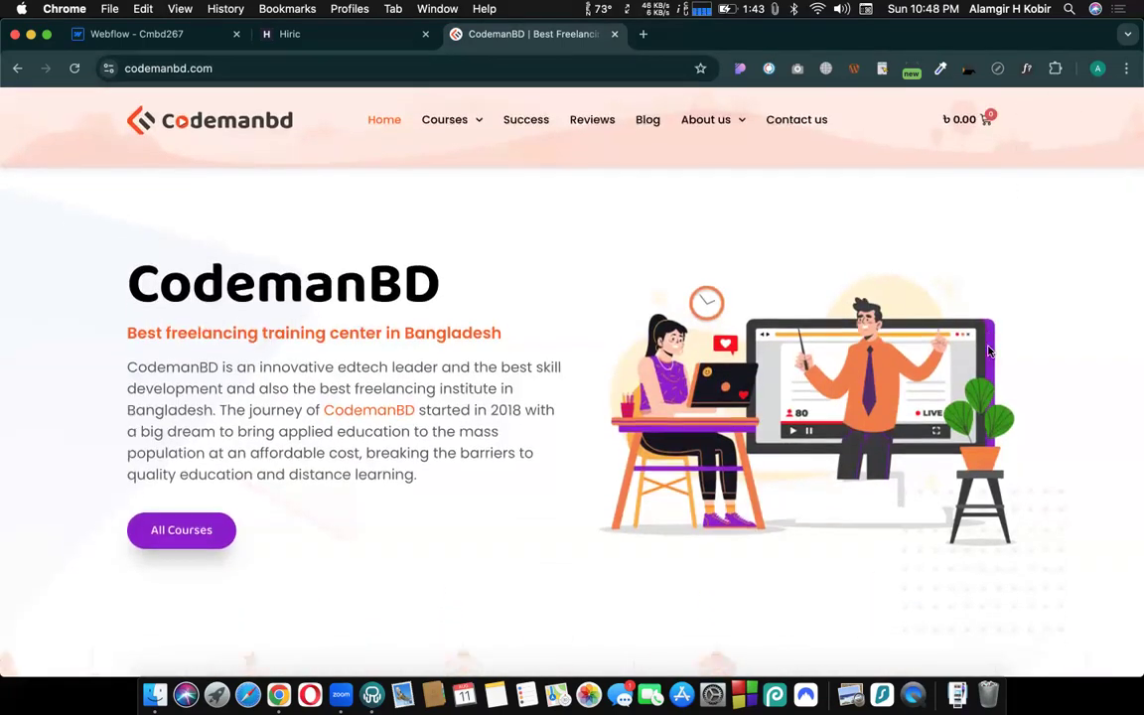
pyautogui.scroll(-15, 988, 352)
pyautogui.scroll(5, 988, 352)
pyautogui.scroll(10, 988, 351)
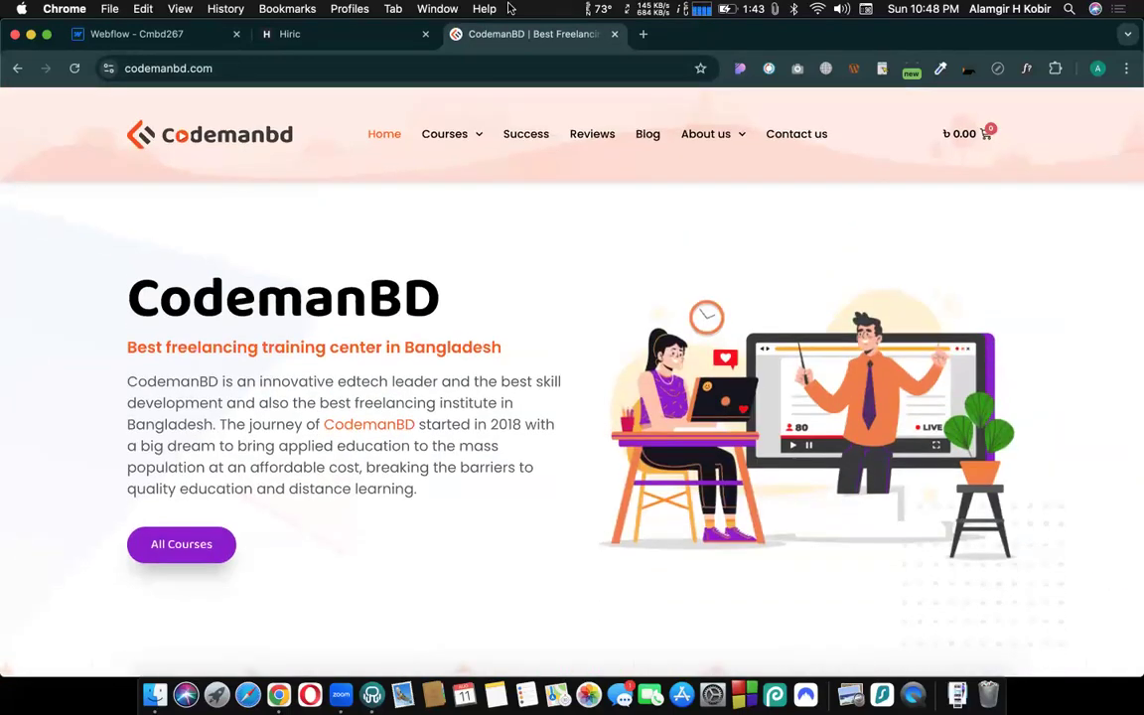
# - Switch back to the Webflow tab and create the class "main container" on the hero section's container
pyautogui.click(348, 37)
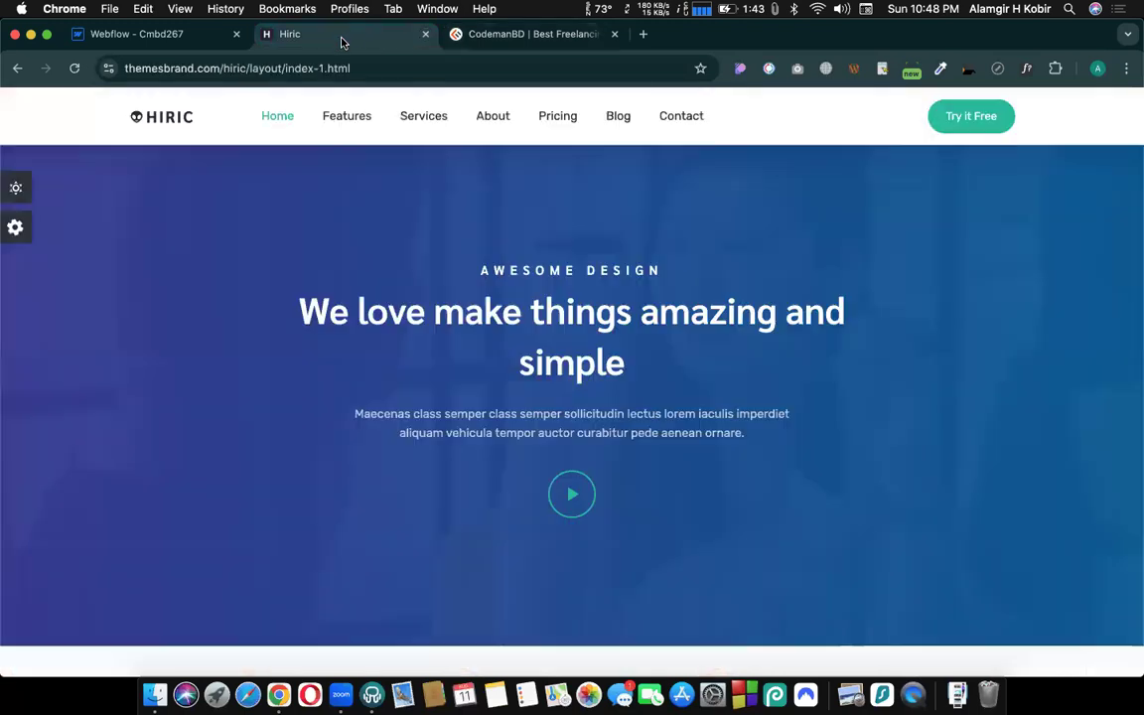
pyautogui.click(149, 30)
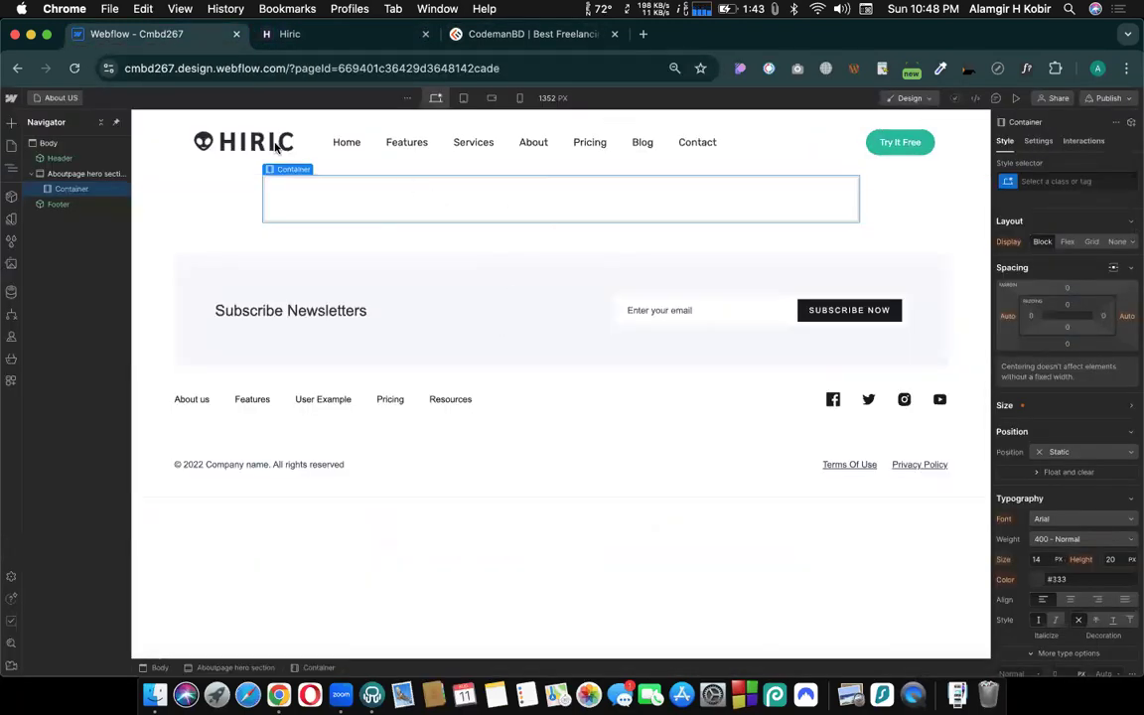
pyautogui.click(48, 102)
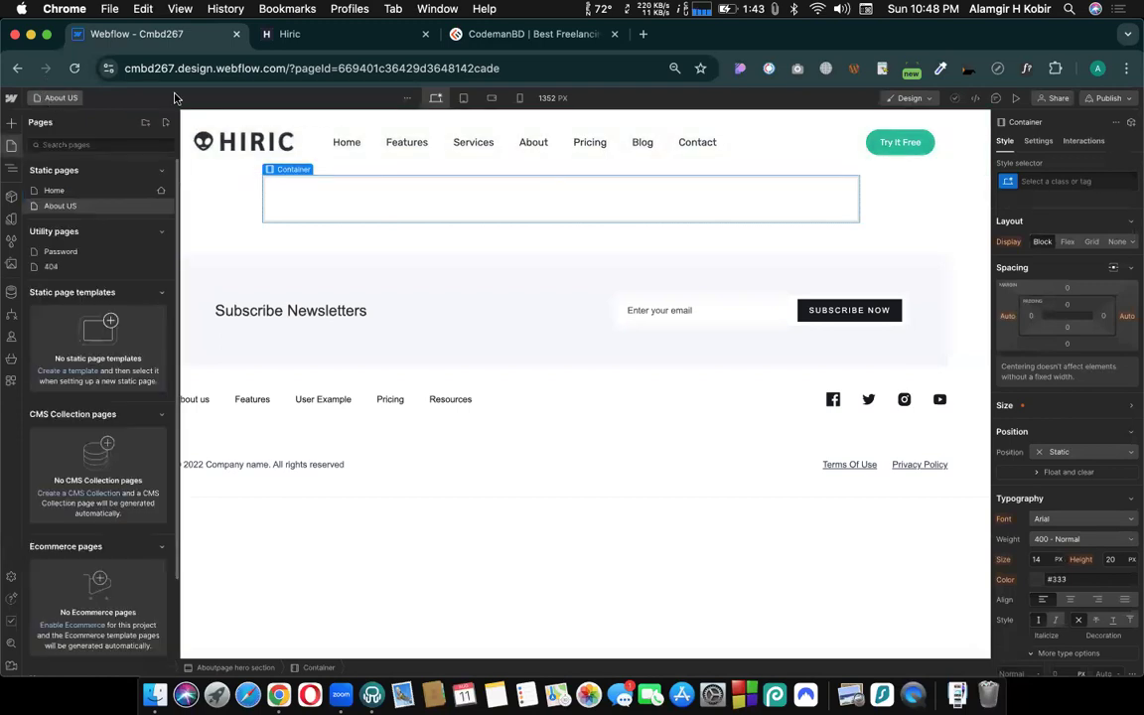
pyautogui.click(1053, 182)
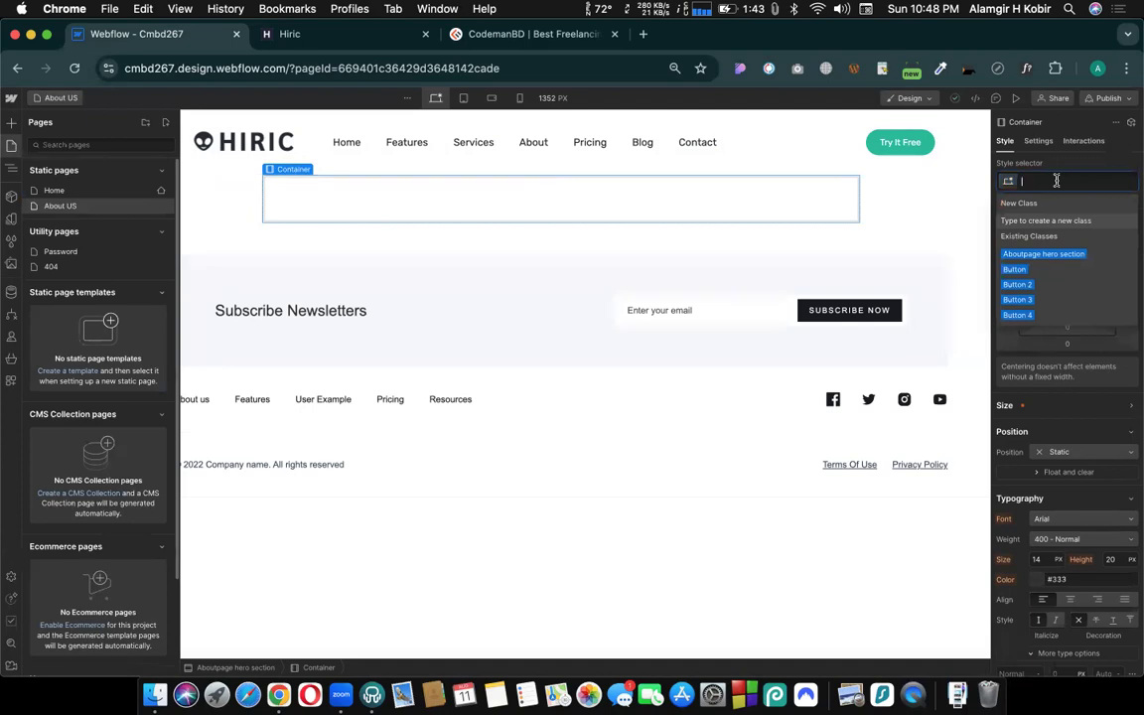
pyautogui.write('main')
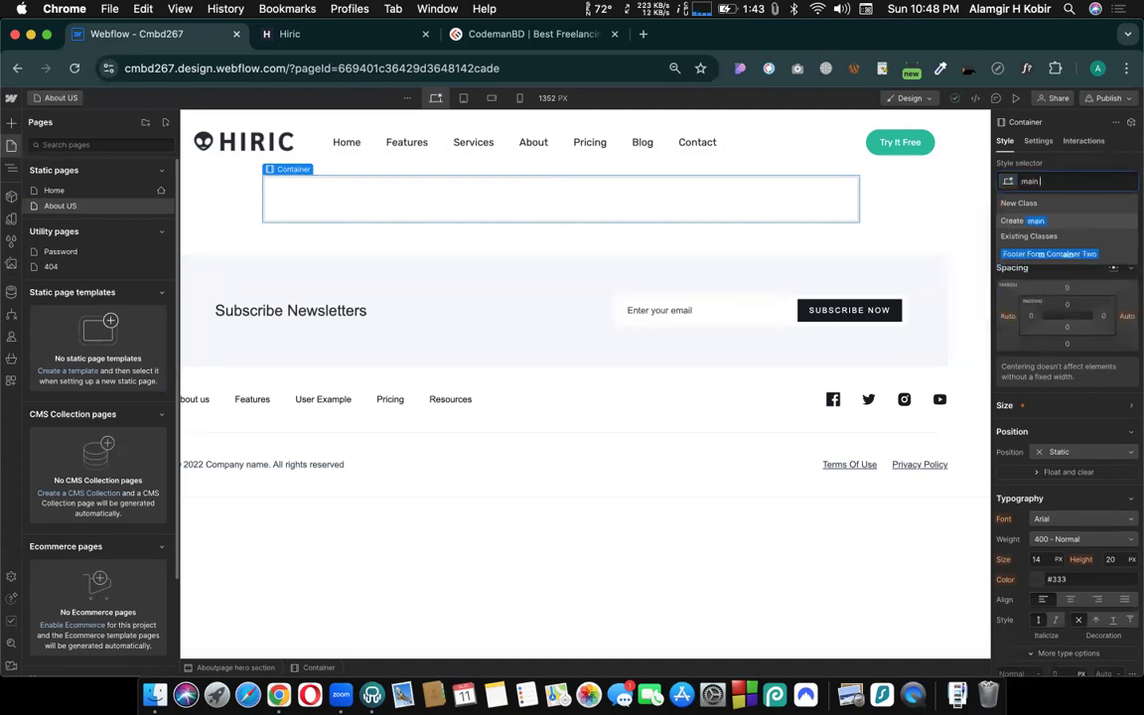
pyautogui.write(' container')
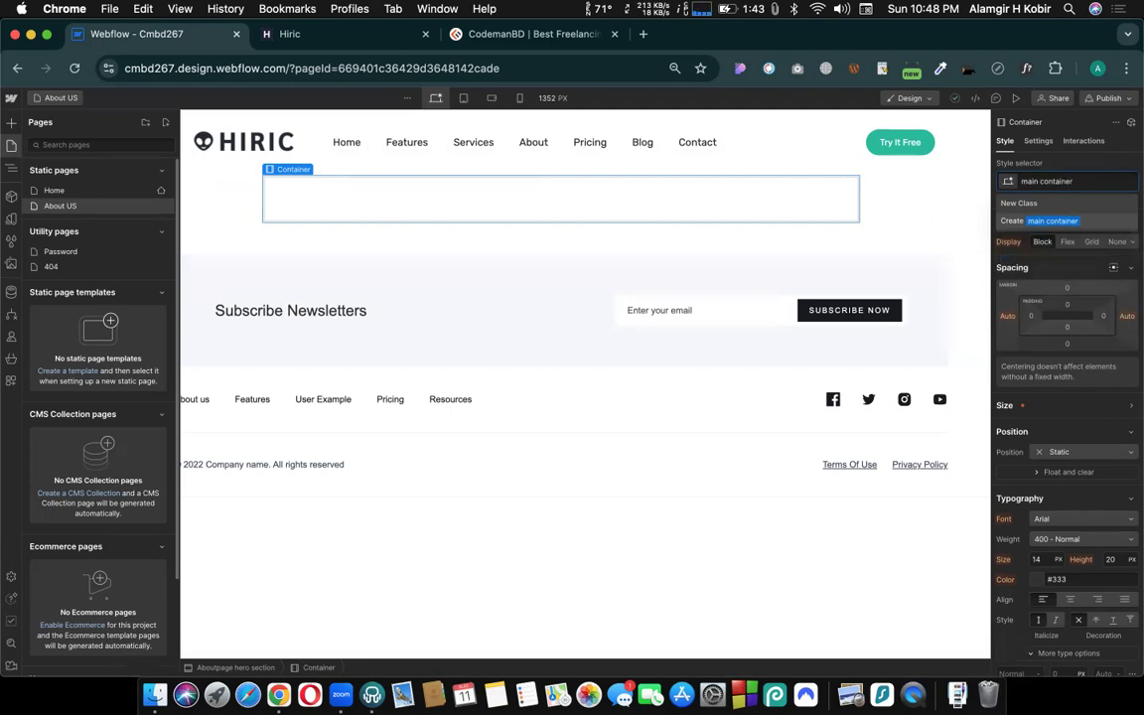
pyautogui.click(1048, 221)
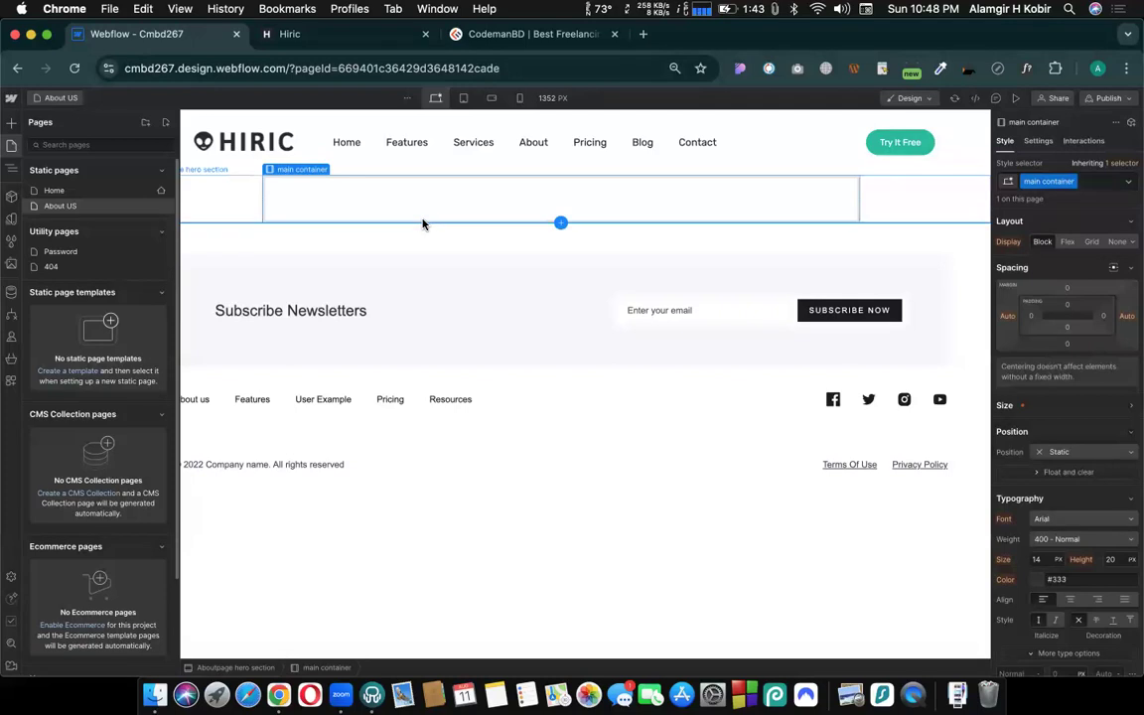
# - Expand the size settings of the "main container" class and set its maximum width to 90 VW
pyautogui.scroll(-3, 1133, 414)
pyautogui.click(1131, 413)
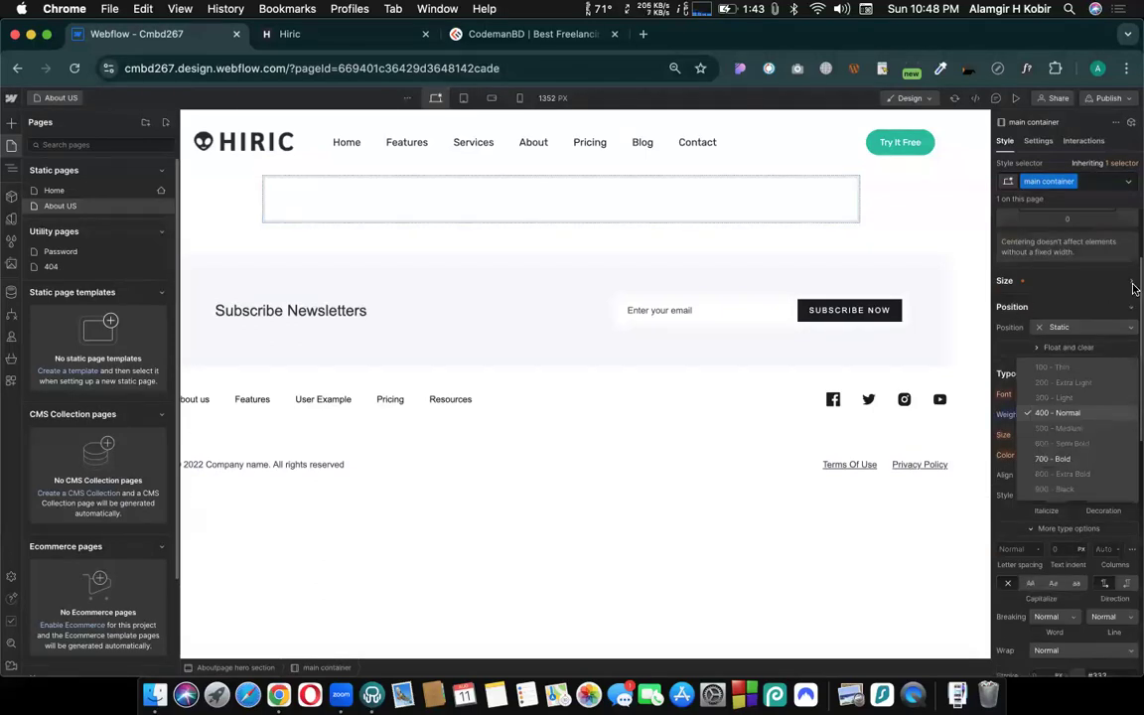
pyautogui.scroll(2, 1131, 362)
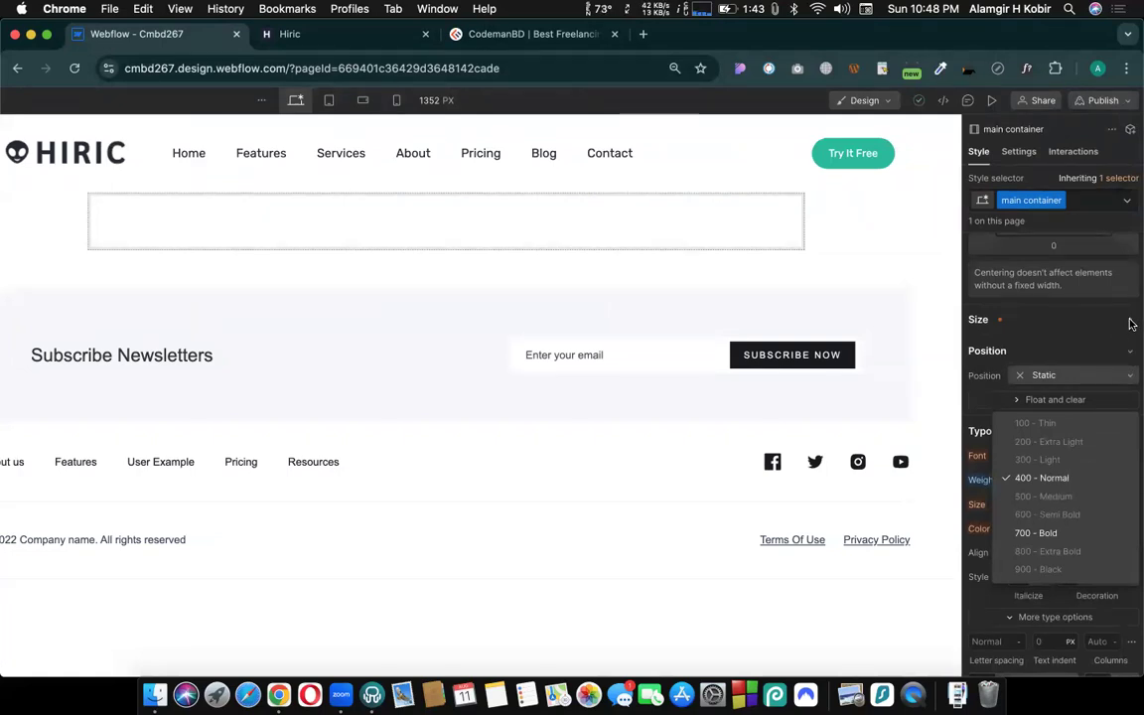
pyautogui.click(1131, 325)
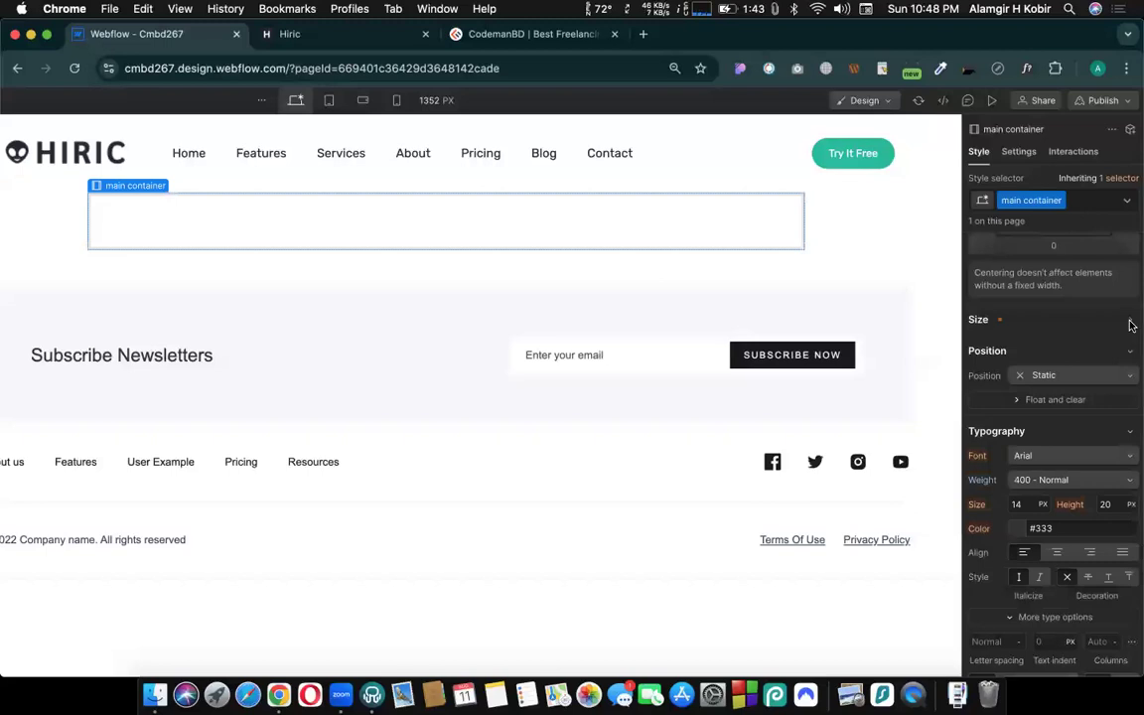
pyautogui.click(1131, 322)
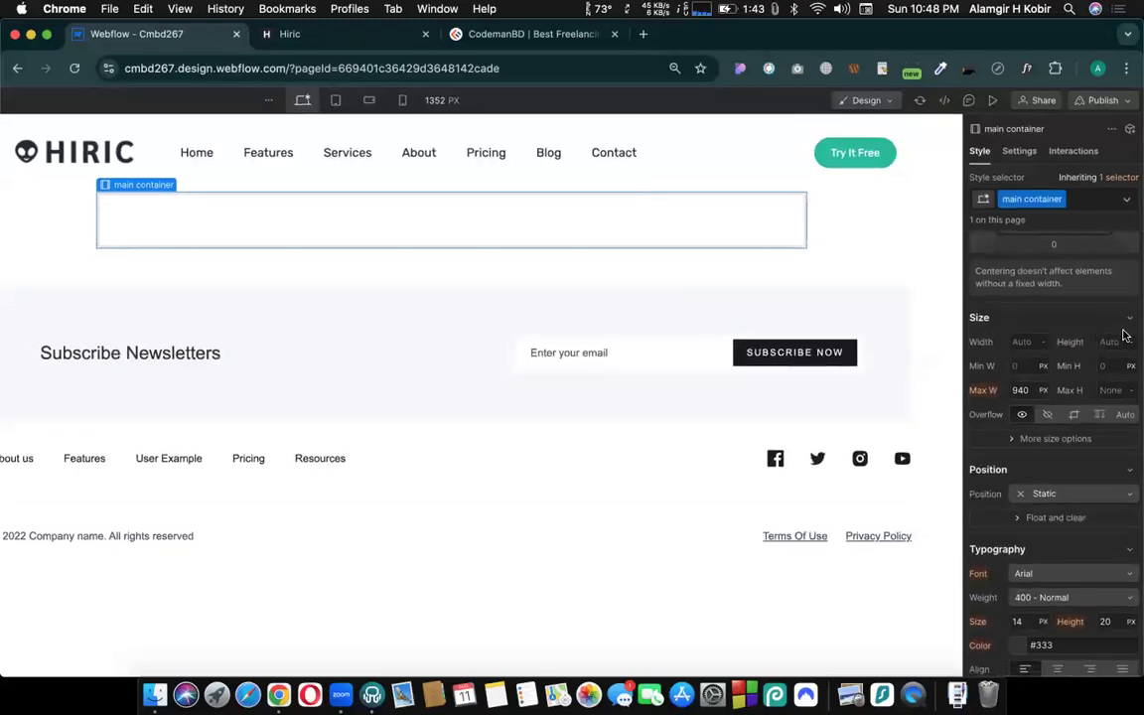
pyautogui.scroll(-3, 1126, 334)
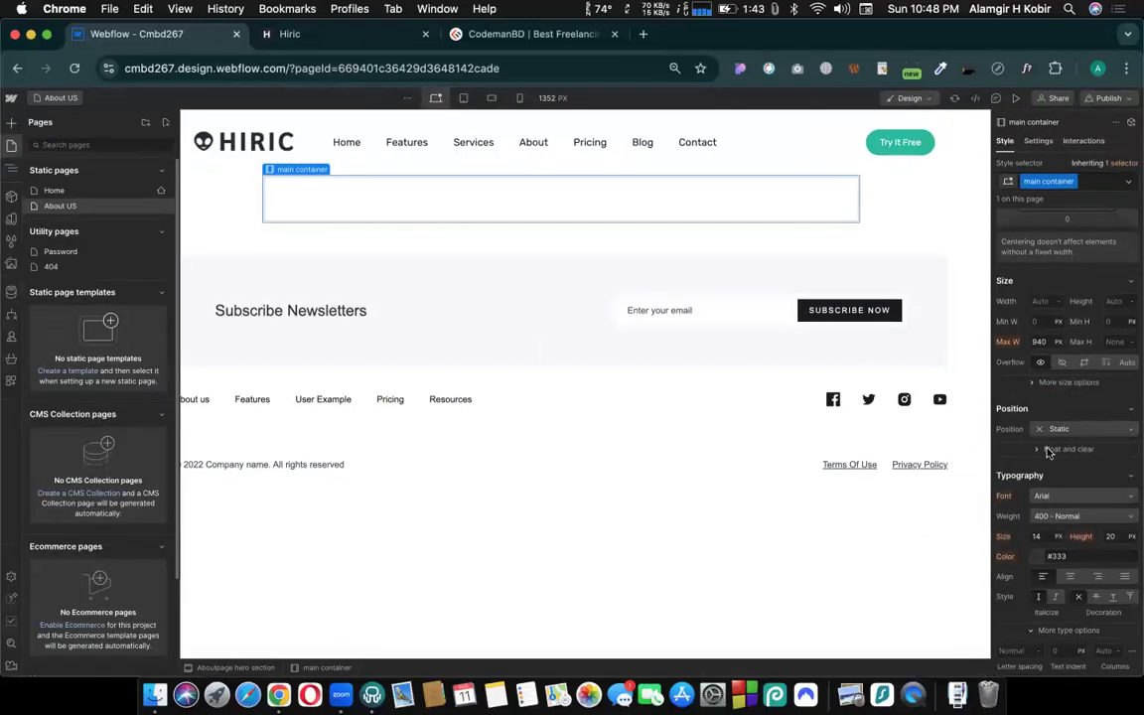
pyautogui.scroll(-4, 1048, 452)
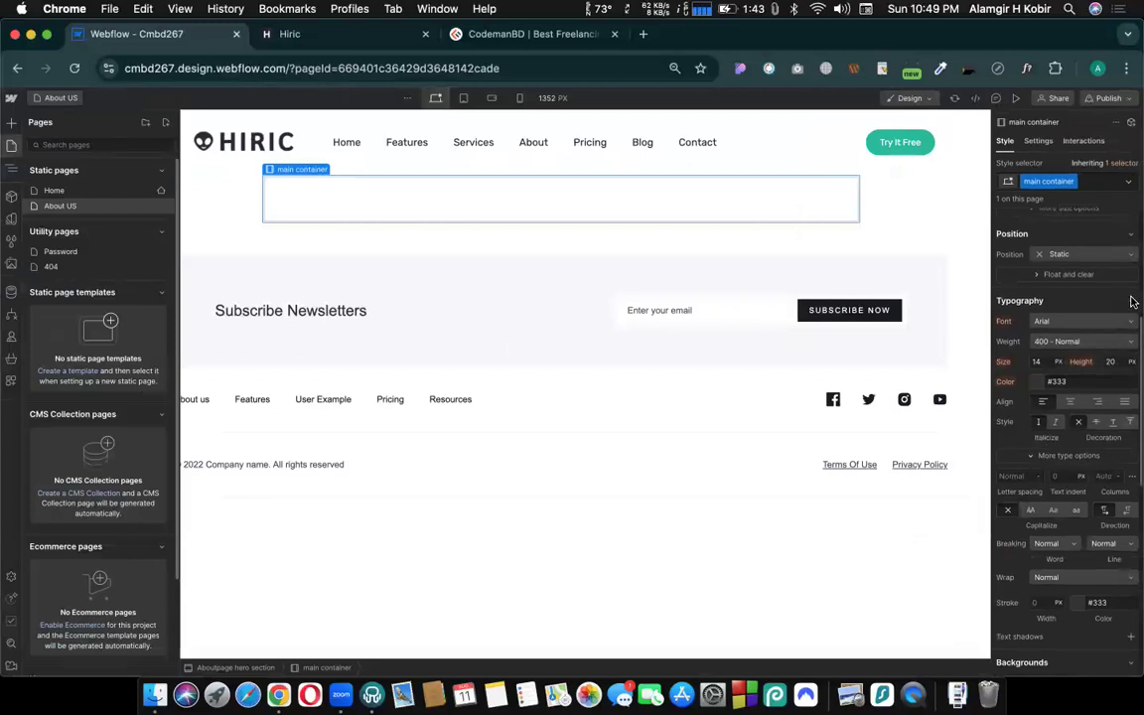
pyautogui.scroll(6, 1132, 302)
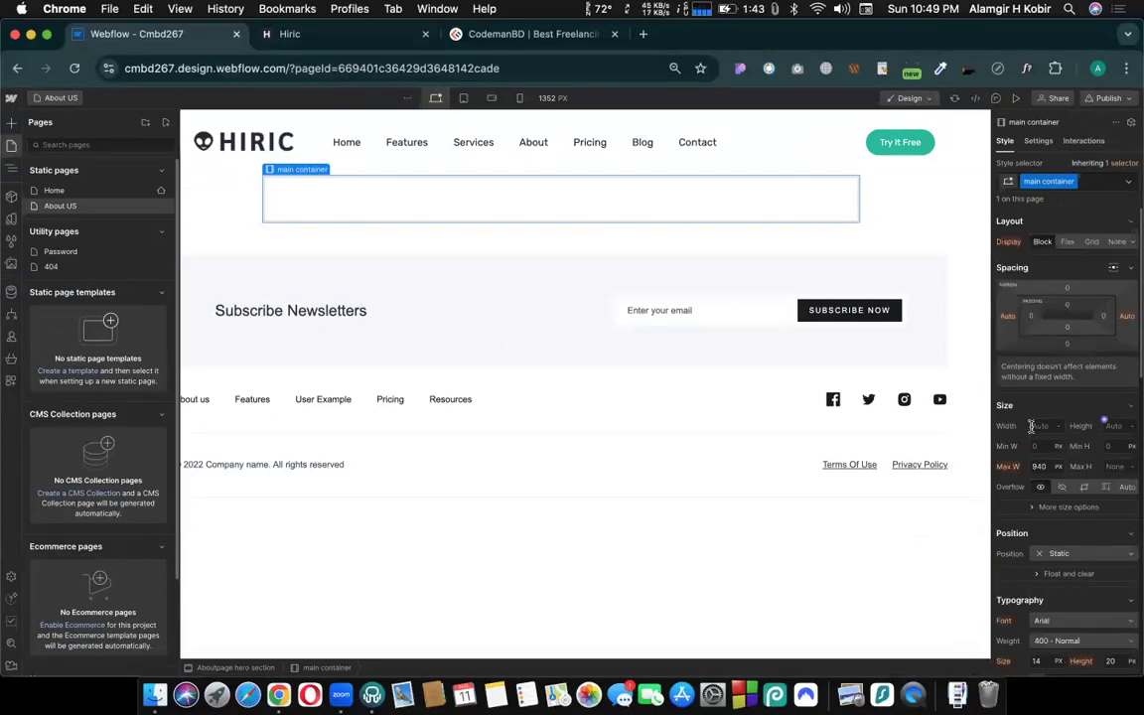
pyautogui.click(1039, 466)
pyautogui.write('90vw')
pyautogui.press('Return')
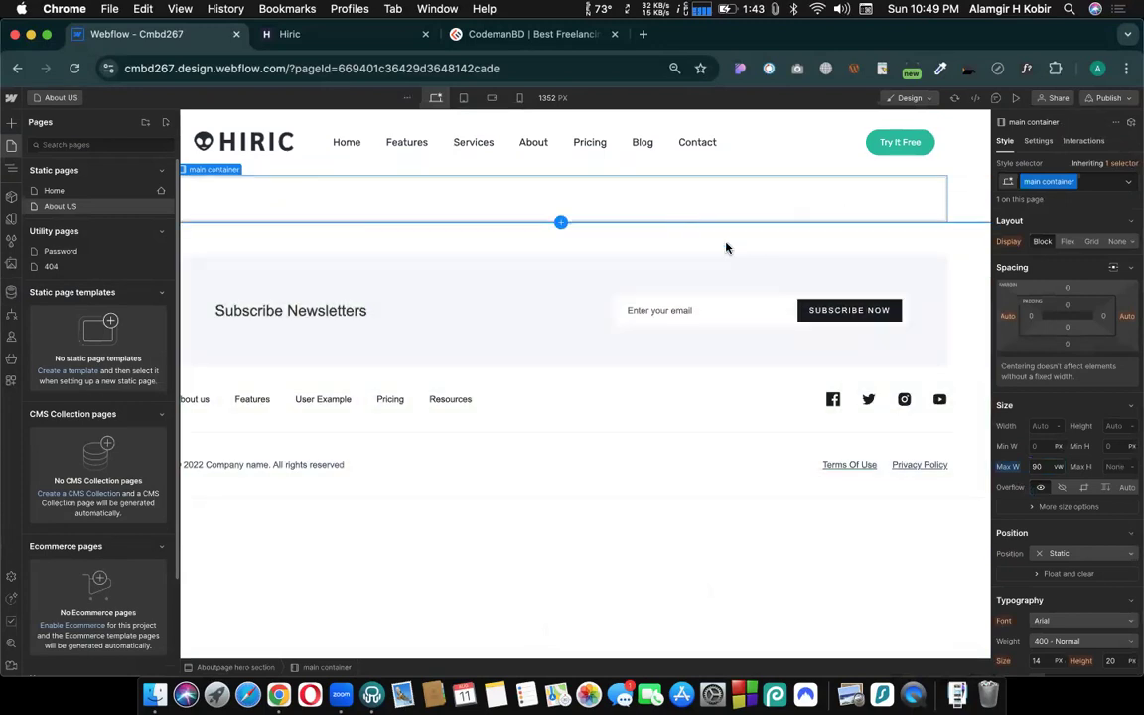
# - Open the Home page to look at its hero layout, and return to the About US page
pyautogui.click(12, 148)
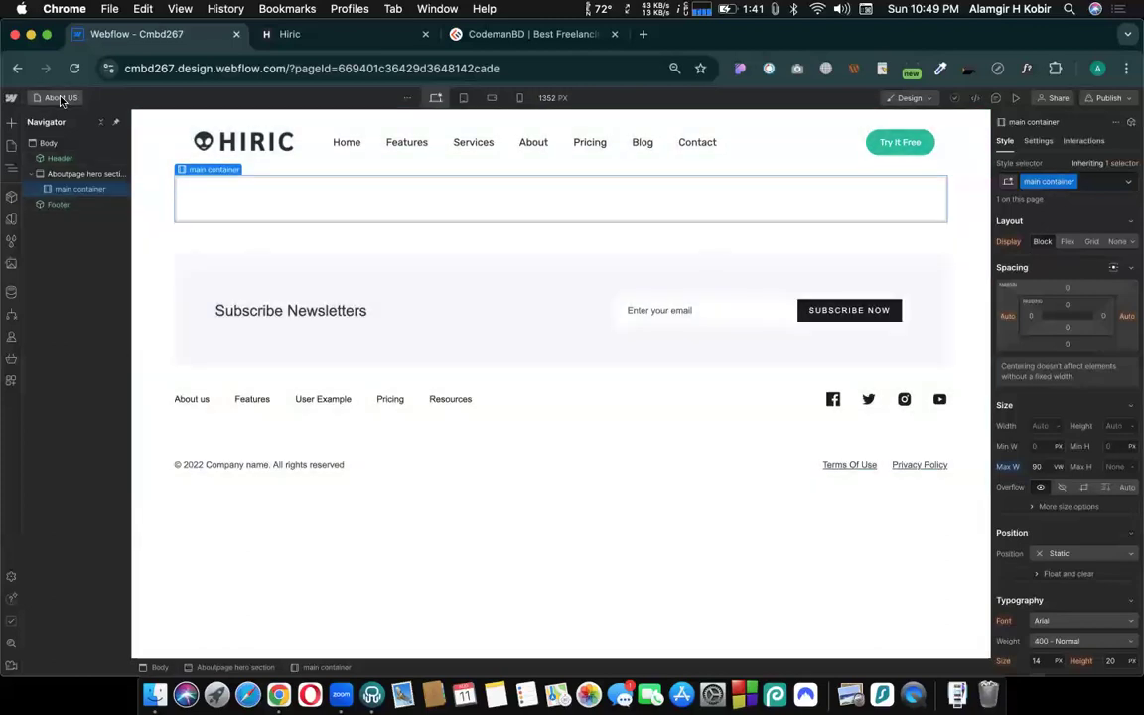
pyautogui.click(61, 99)
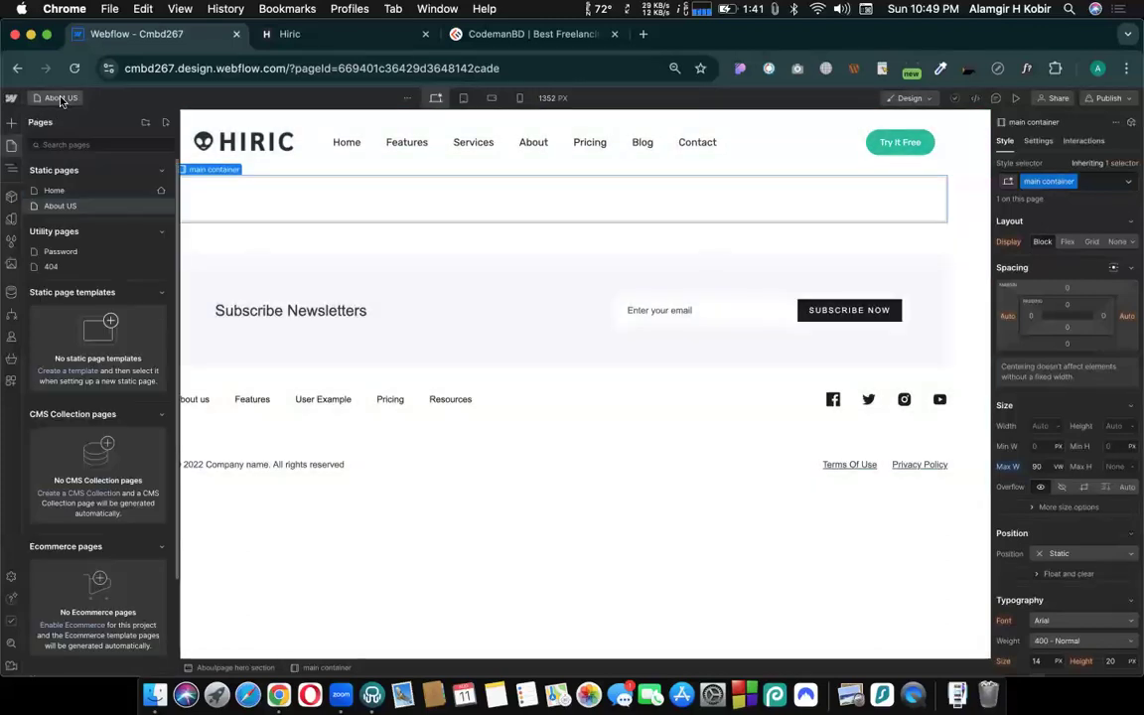
pyautogui.click(53, 195)
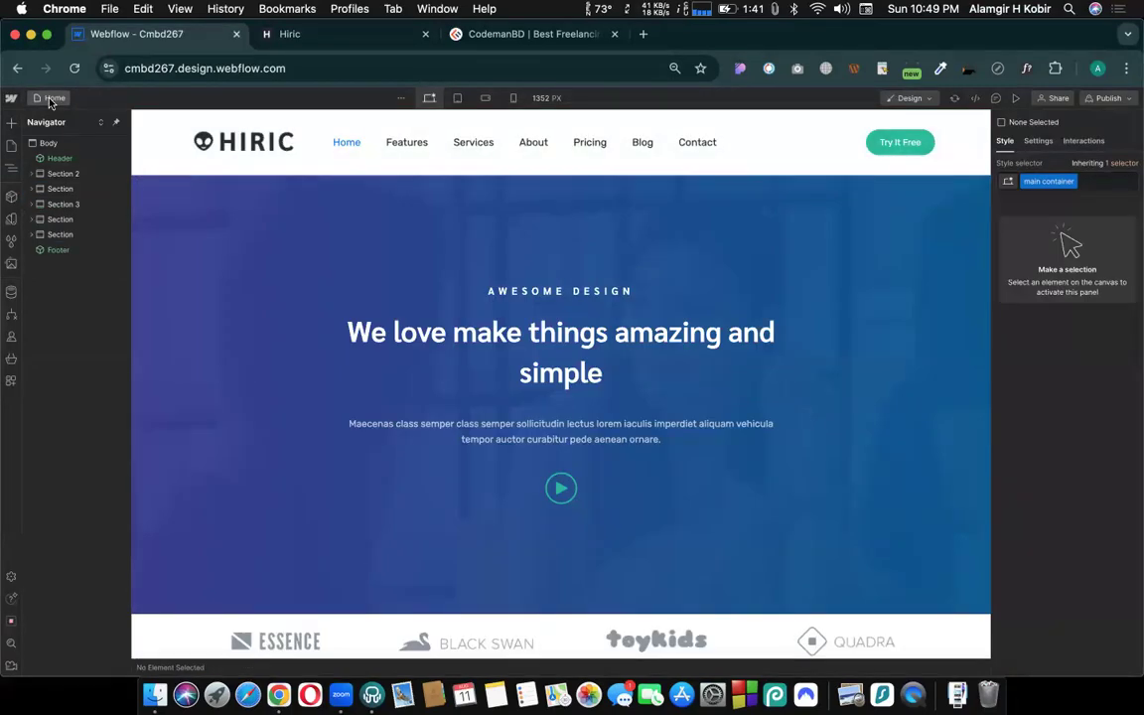
pyautogui.click(52, 100)
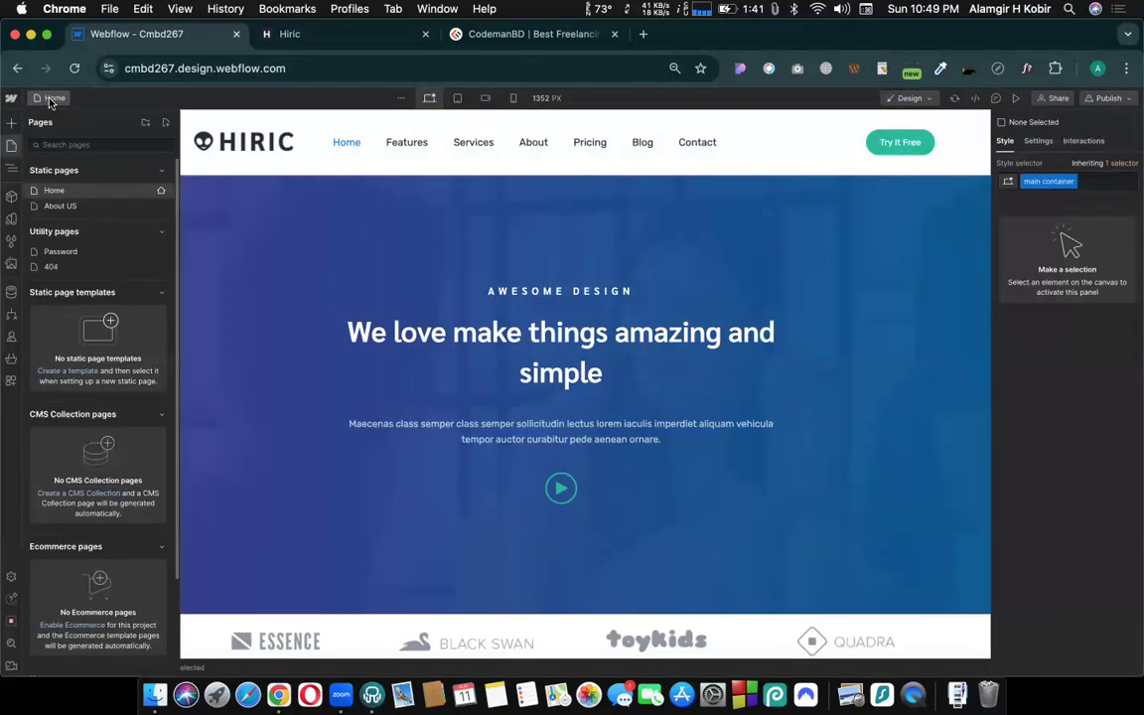
pyautogui.click(61, 192)
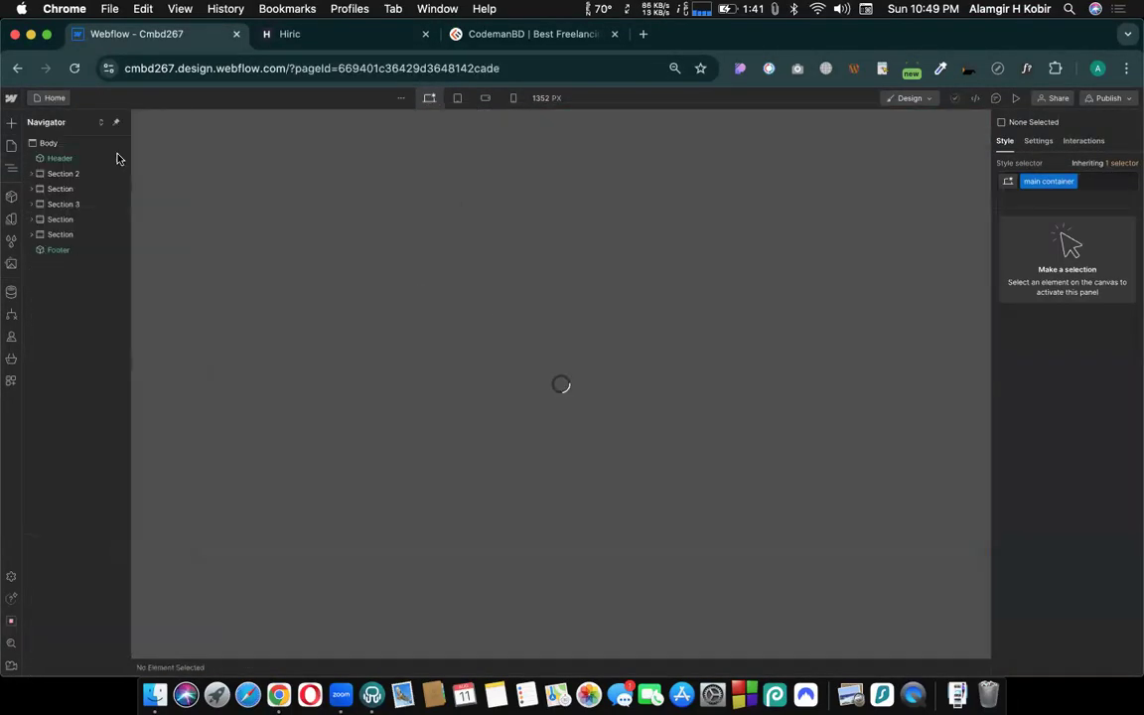
# - Add a section between the hero section and the footer, and check the Hiric template tab for what follows its hero
pyautogui.click(12, 122)
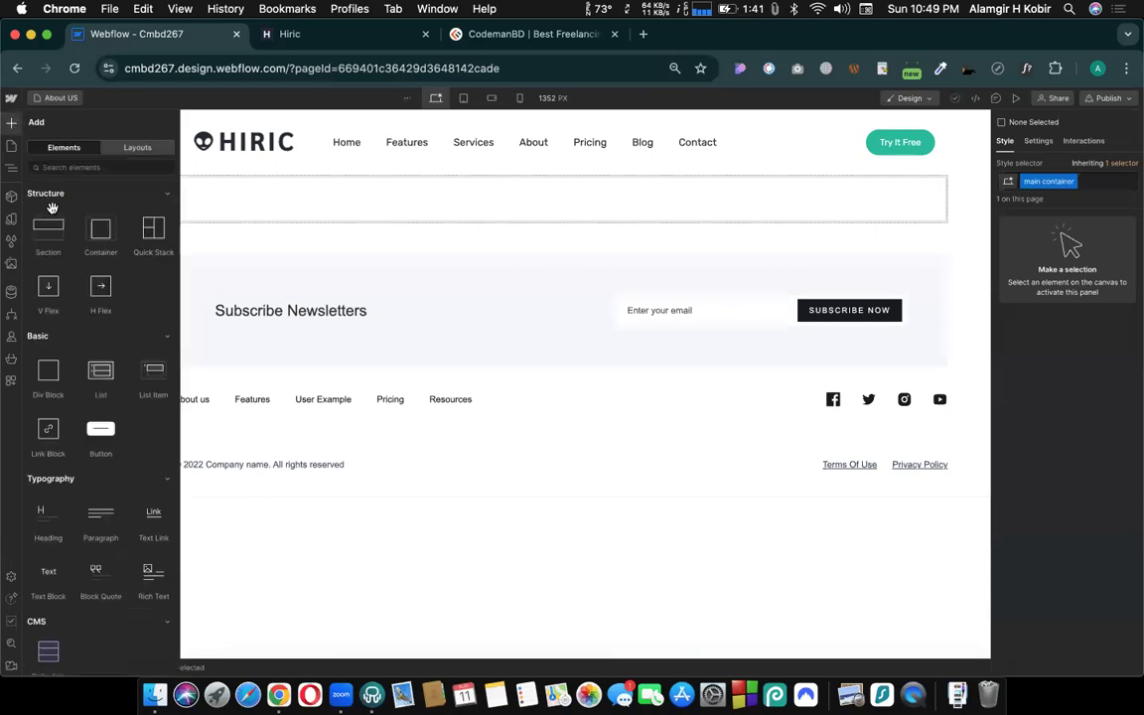
pyautogui.moveTo(48, 203); pyautogui.dragTo(408, 247)
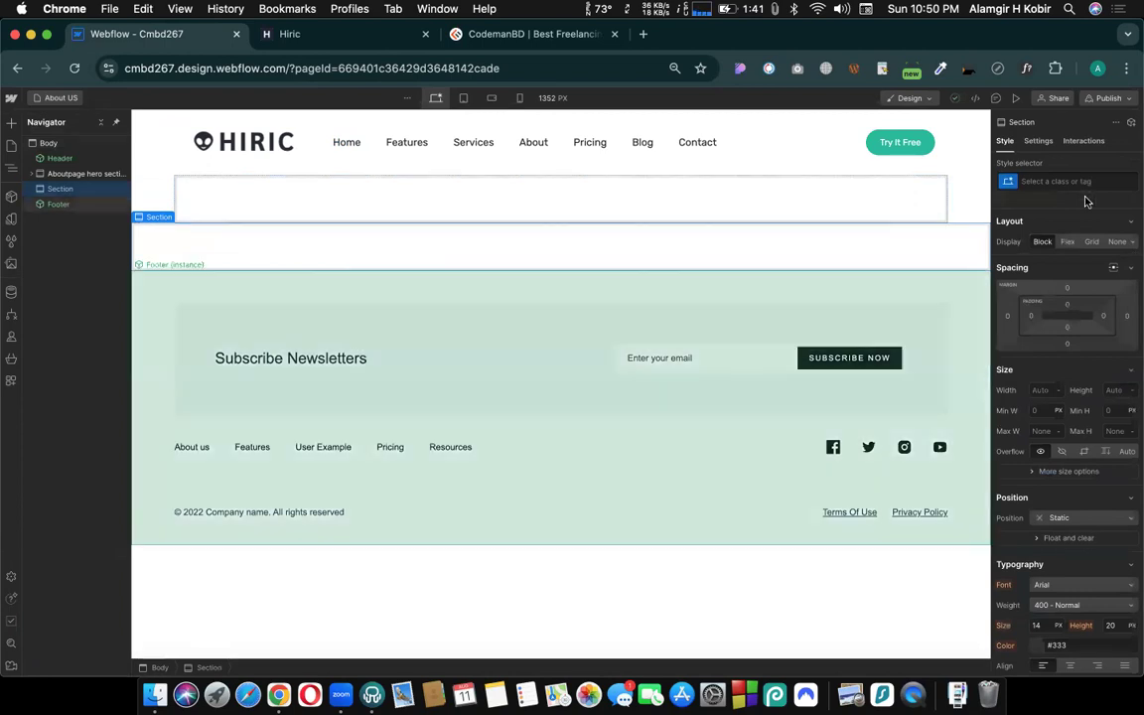
pyautogui.click(1044, 180)
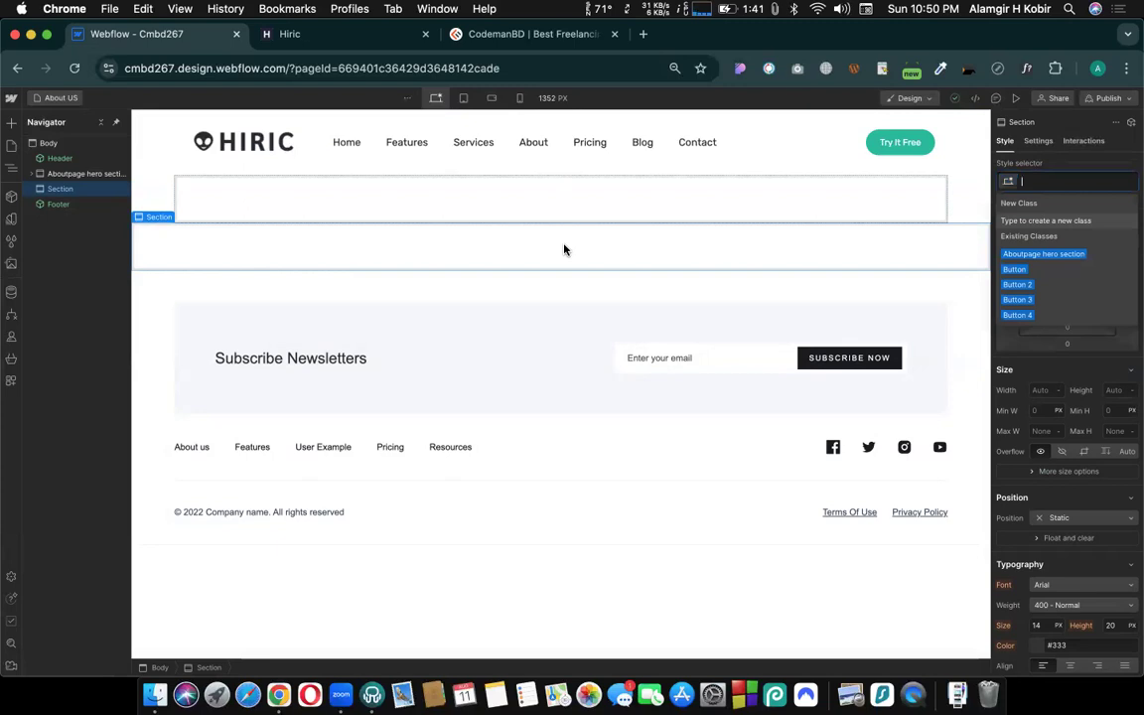
pyautogui.click(327, 34)
pyautogui.scroll(-10, 392, 346)
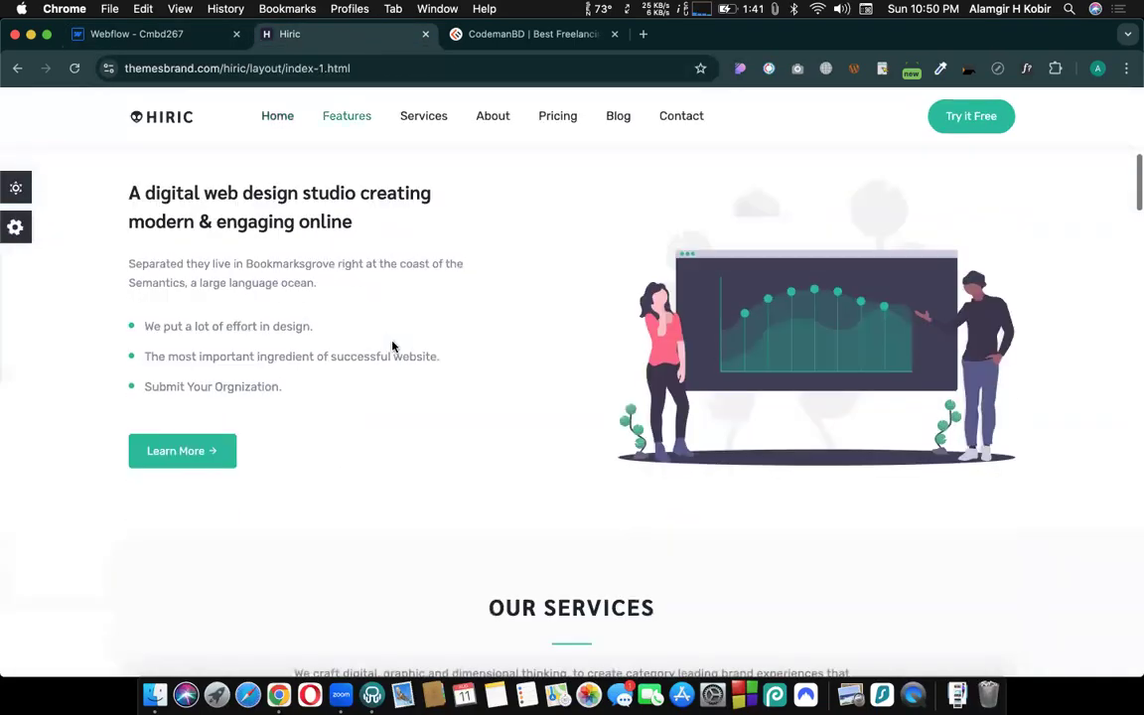
pyautogui.scroll(3, 456, 310)
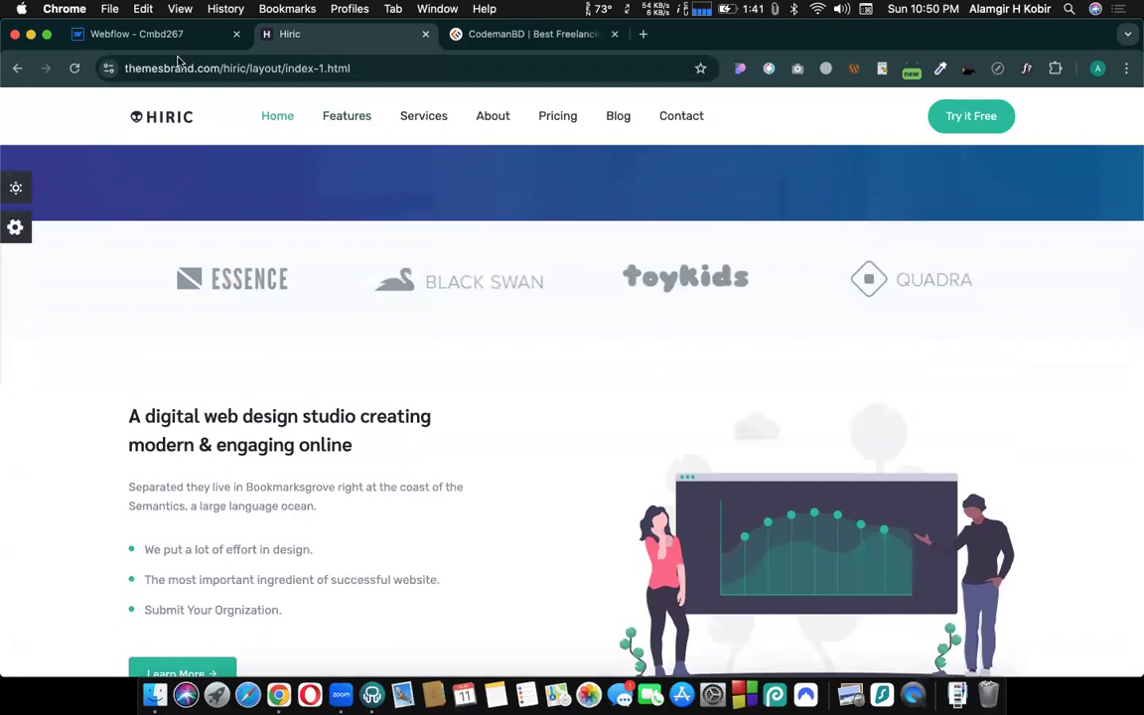
# - Switch back to the Webflow tab and create the class "aboutpage logo section" on the new section
pyautogui.click(142, 35)
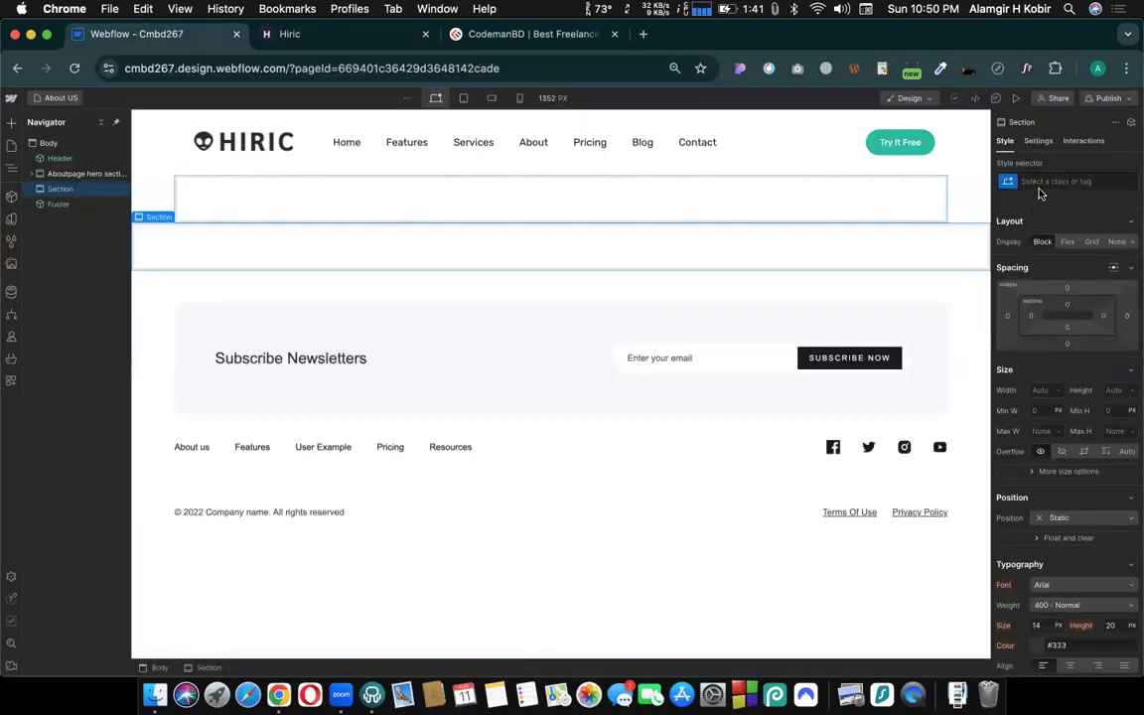
pyautogui.click(1038, 184)
pyautogui.write('ab')
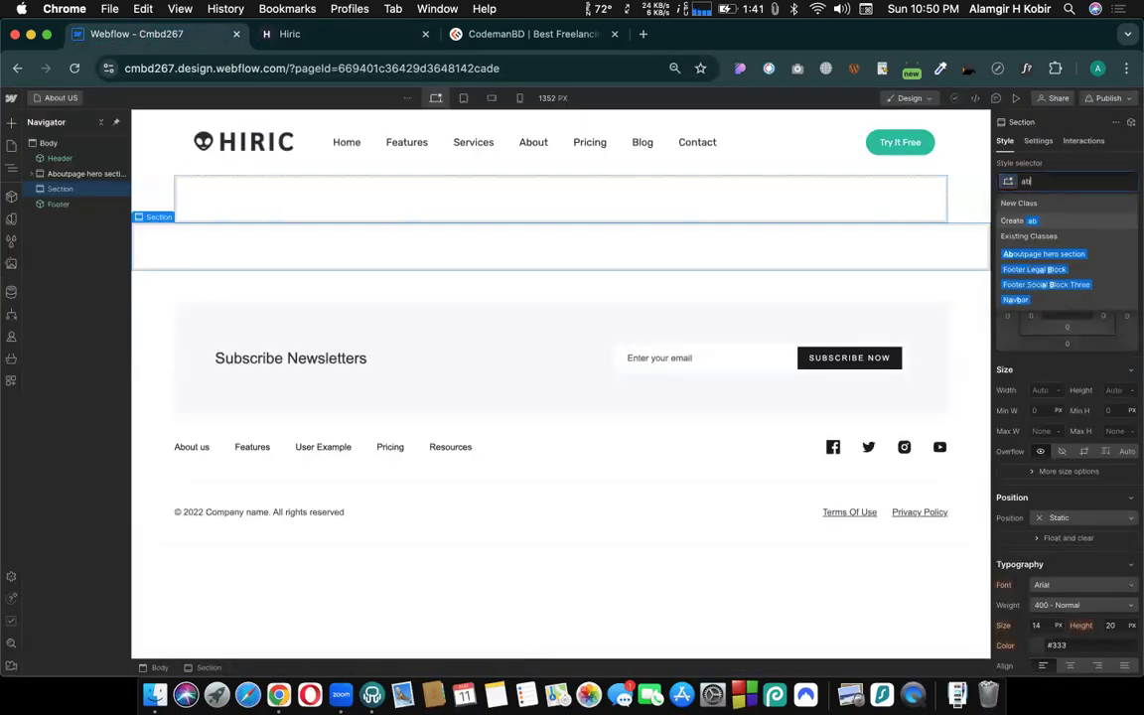
pyautogui.write('outpage lo')
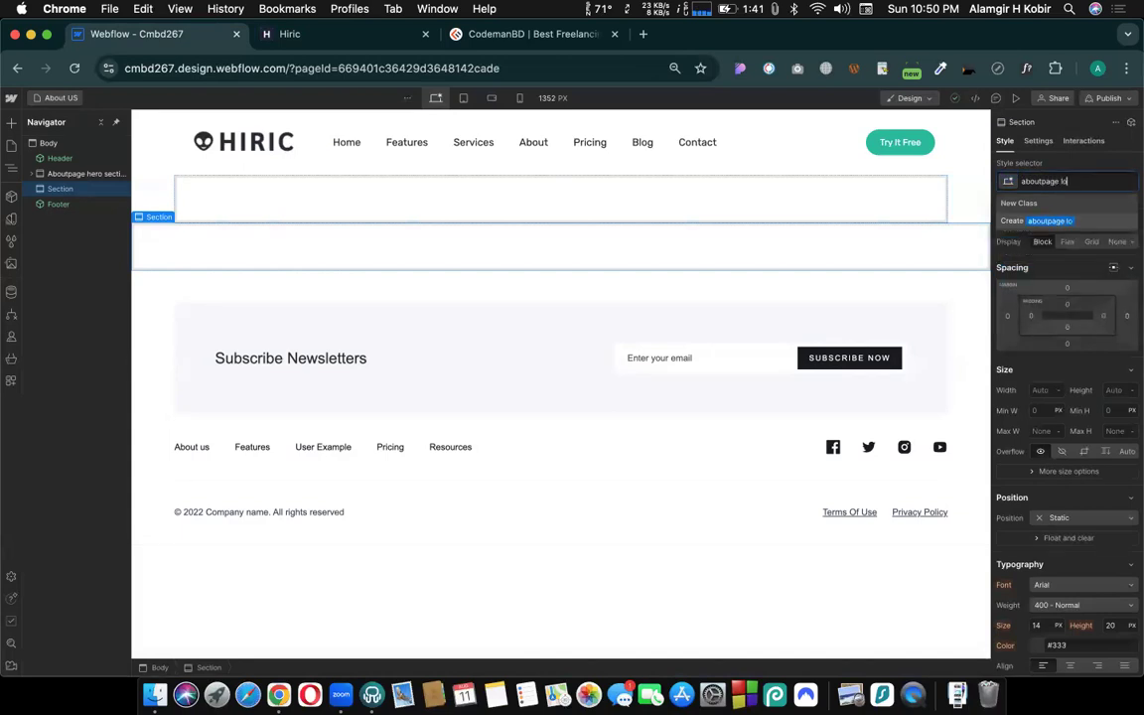
pyautogui.write('go section')
pyautogui.press('Return')
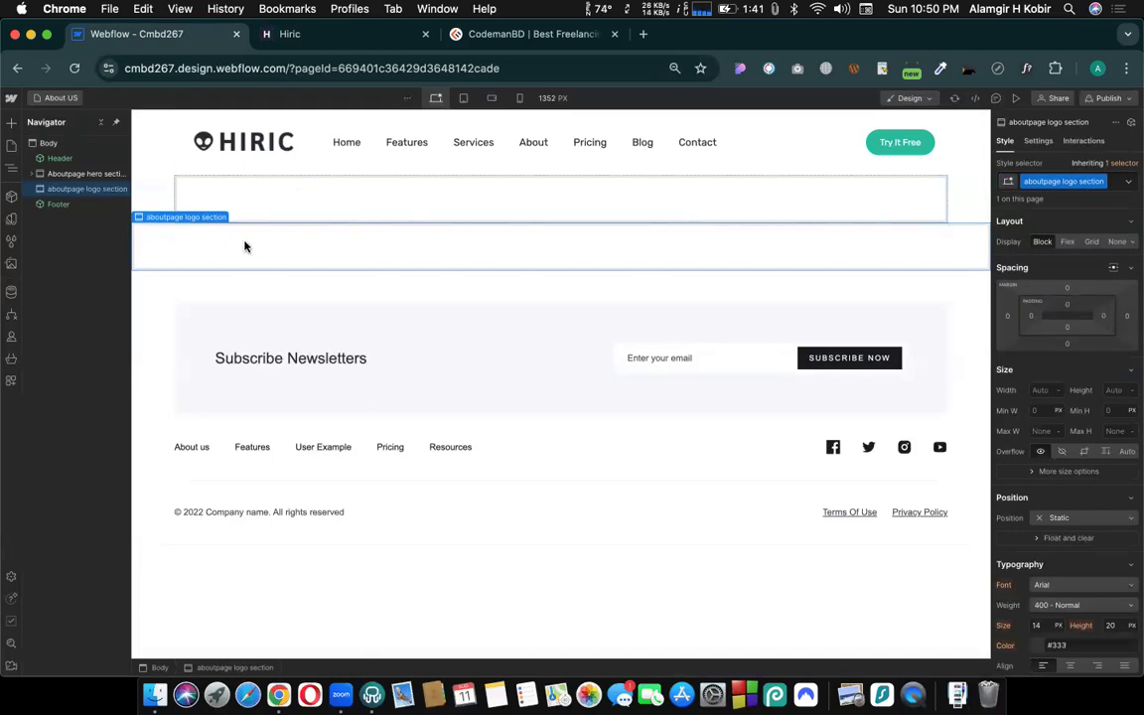
# - Add a container inside the logo section and apply the existing "main container" class to it
pyautogui.press('super+k')
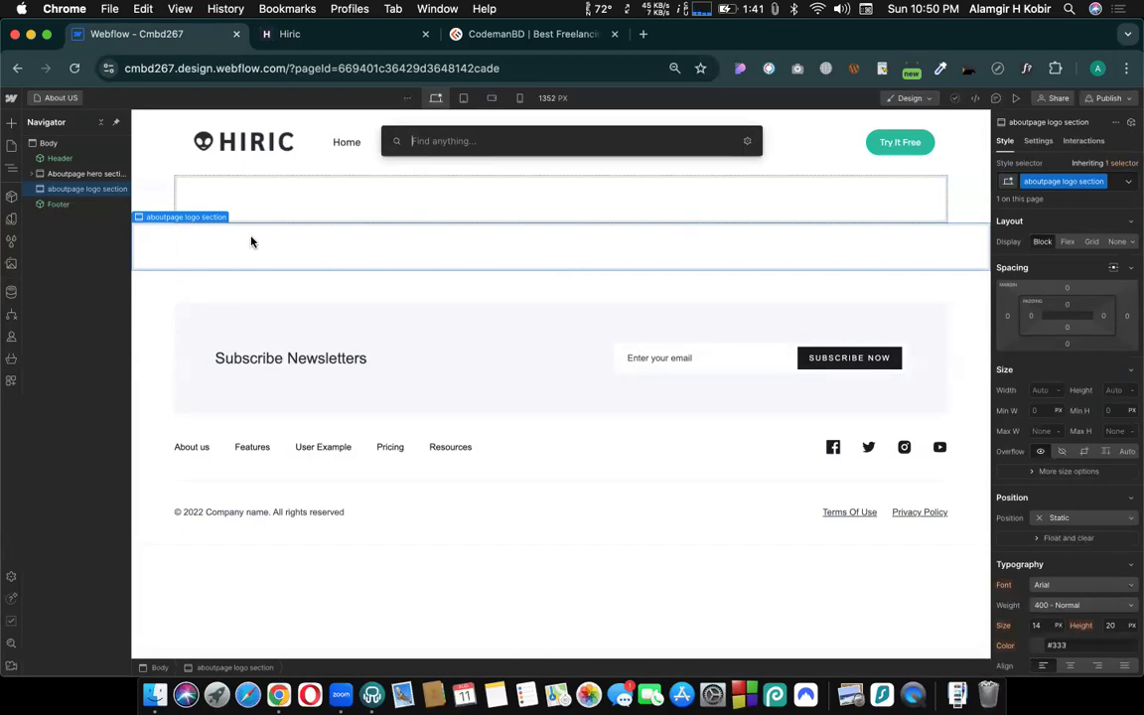
pyautogui.write('con')
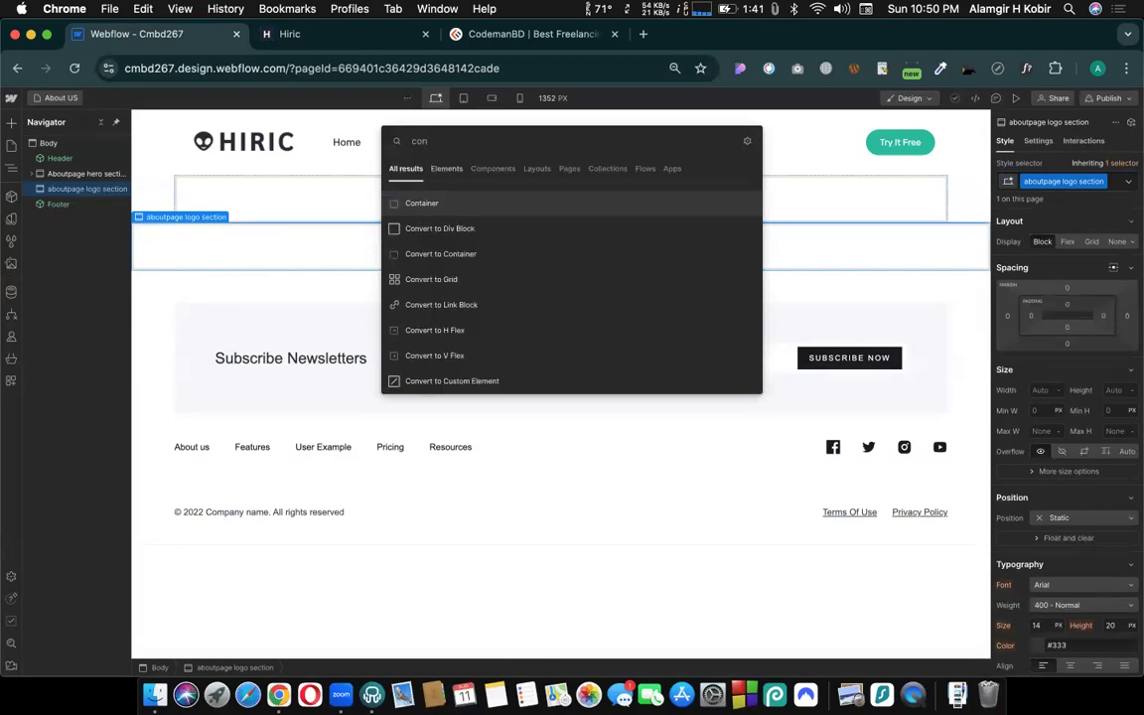
pyautogui.press('Return')
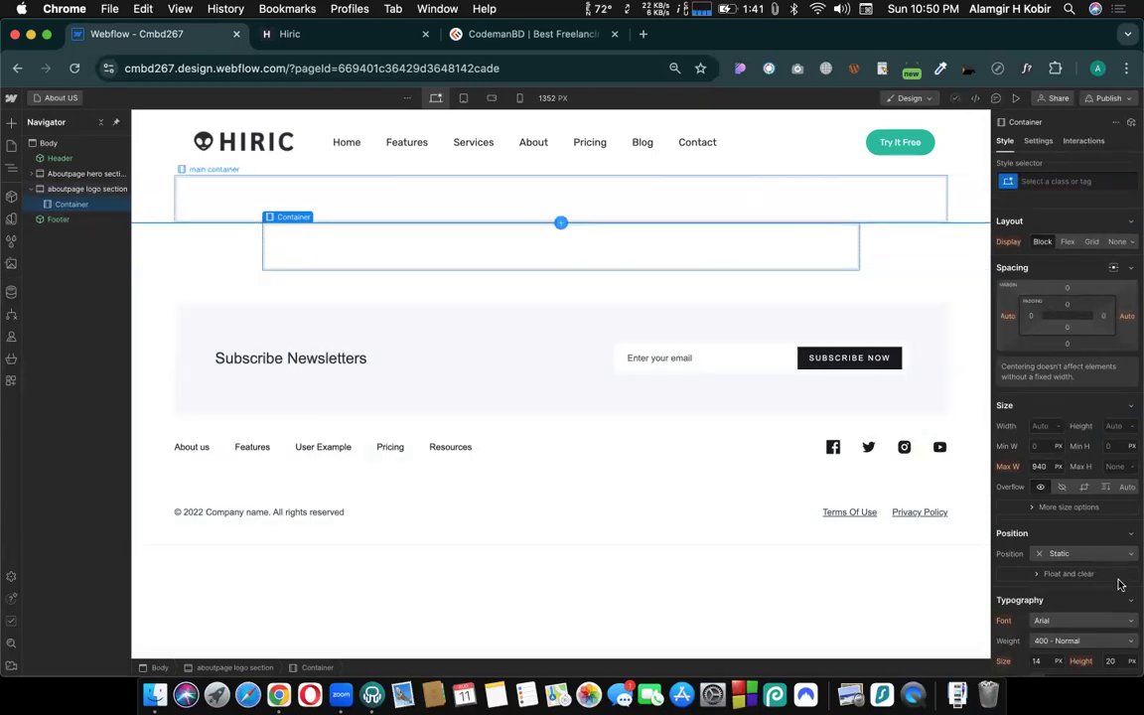
pyautogui.click(1048, 183)
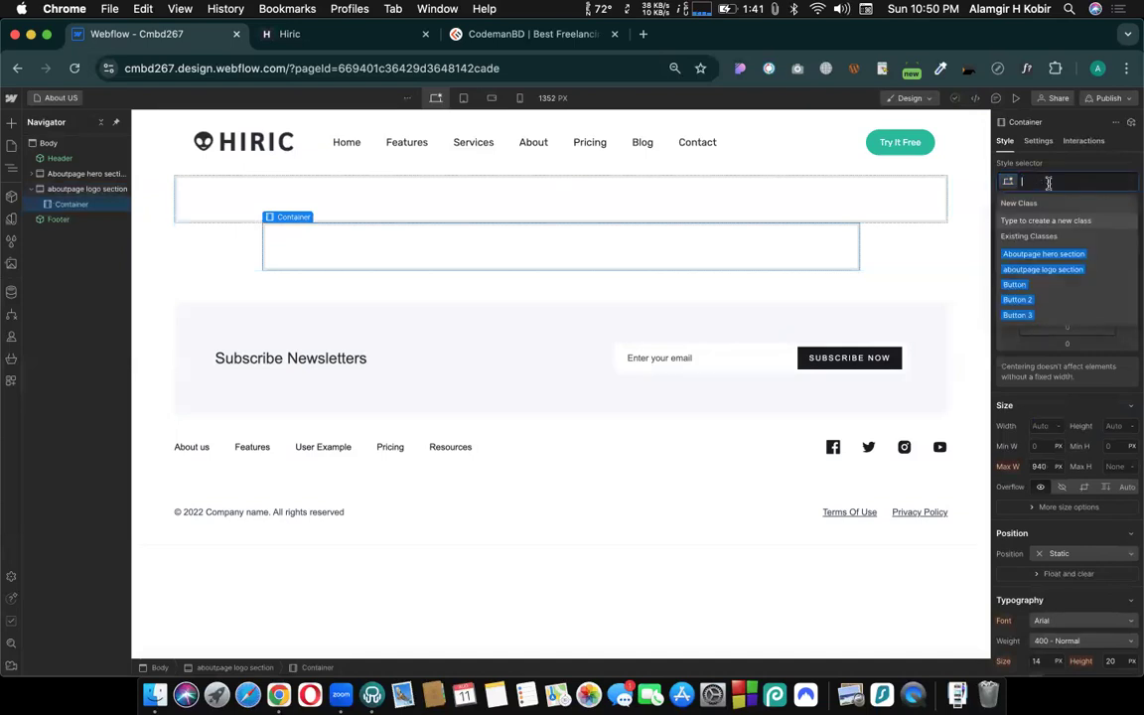
pyautogui.write('main')
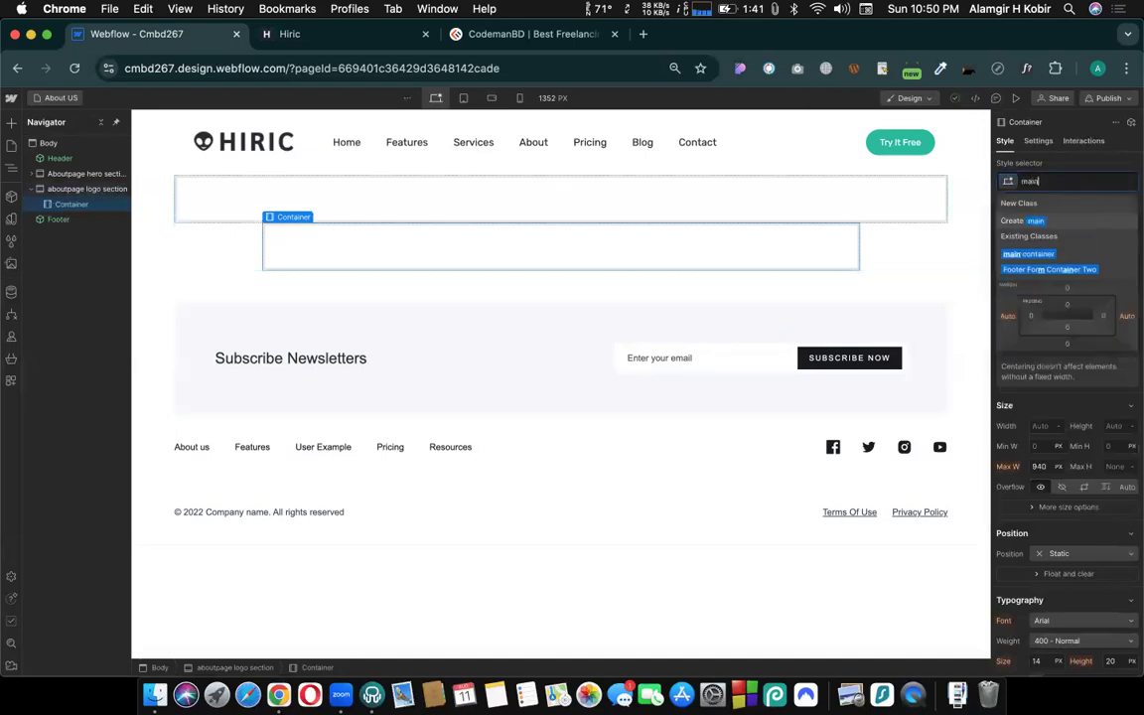
pyautogui.click(1031, 254)
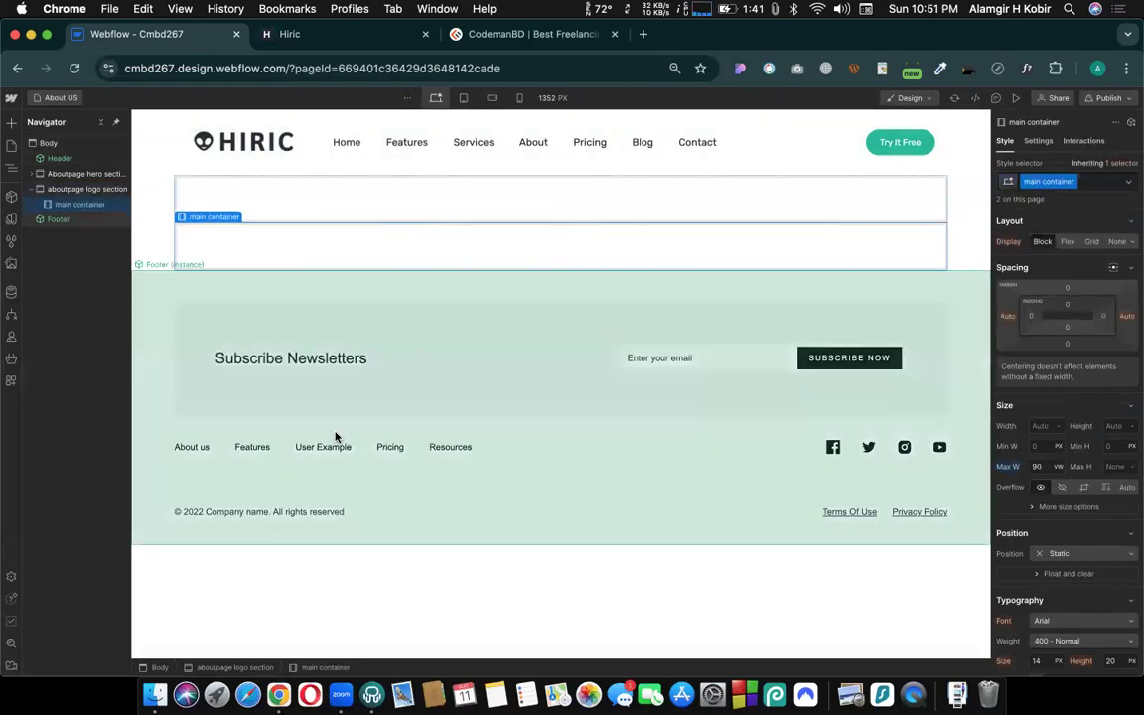
# - Add another section inside the aboutpage logo section, directly below its main container
pyautogui.click(156, 251)
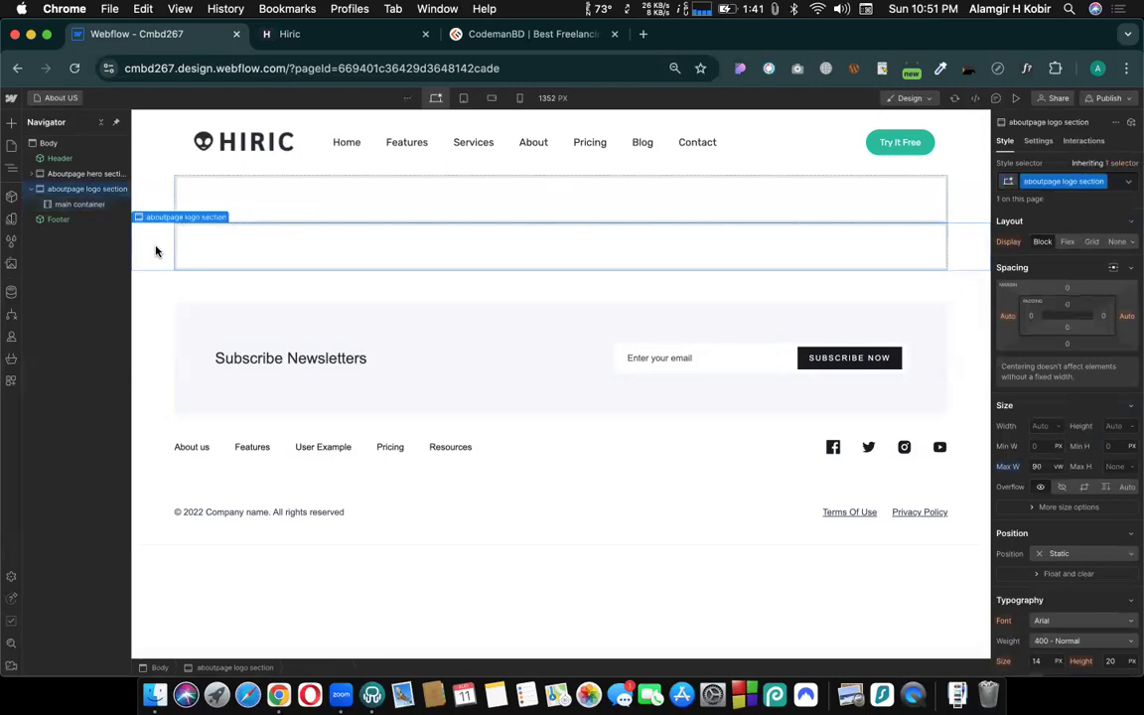
pyautogui.click(11, 122)
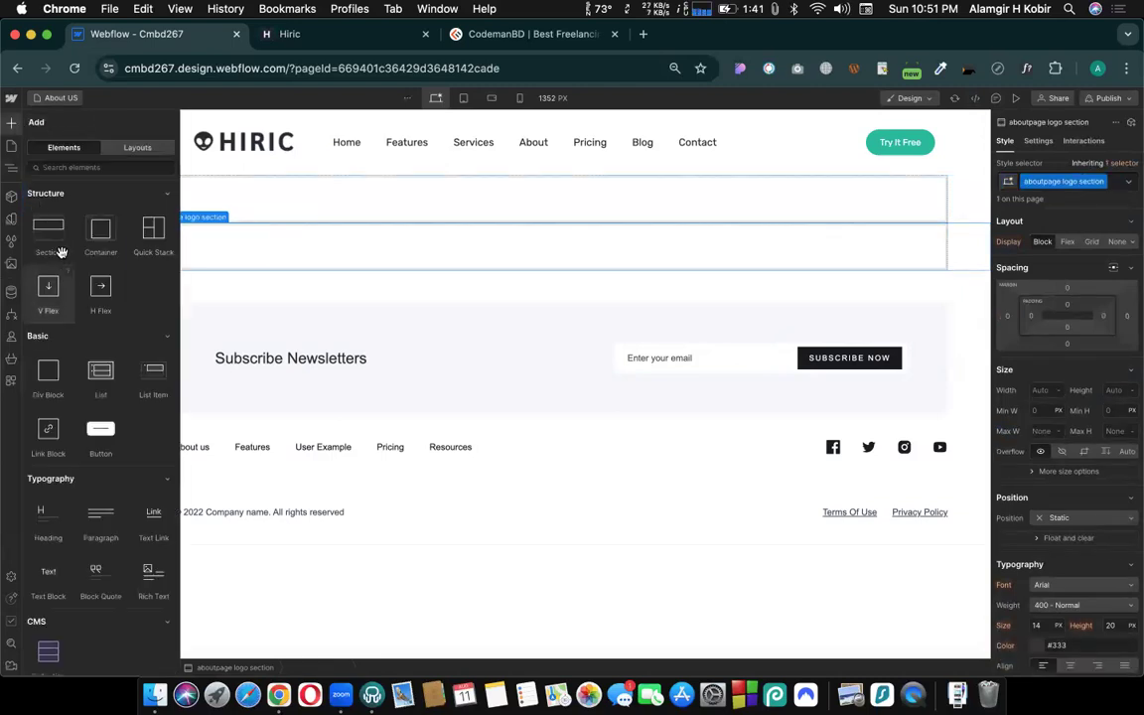
pyautogui.moveTo(371, 268); pyautogui.dragTo(368, 271)
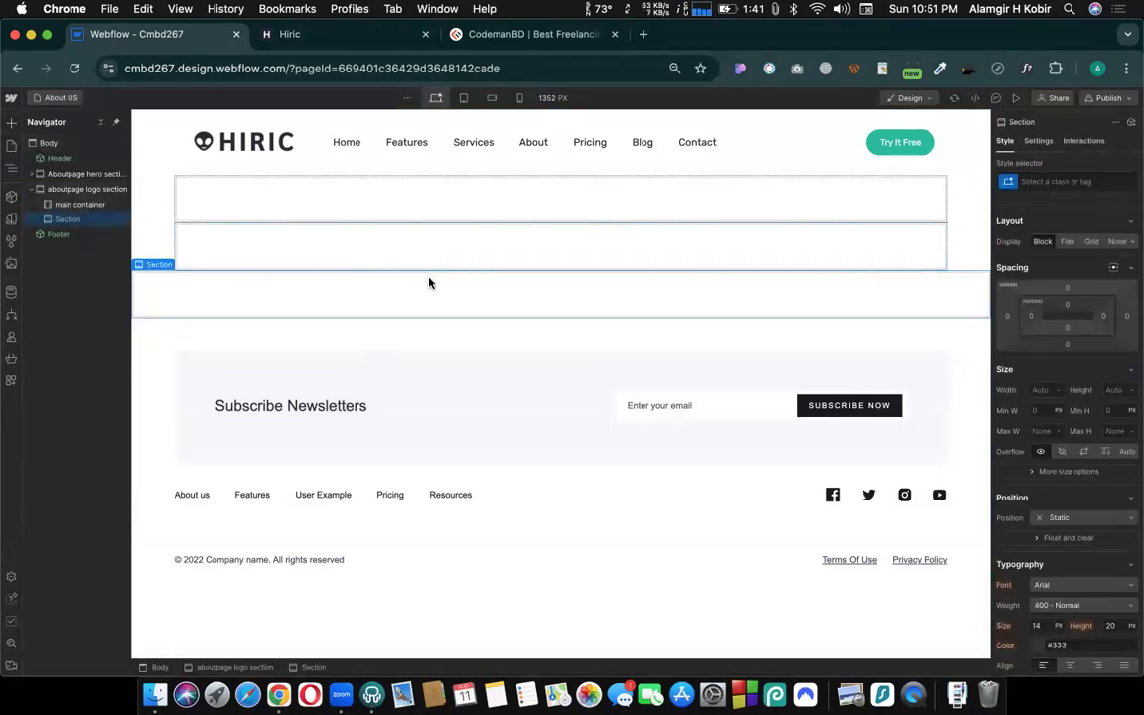
# - Insert a container in the nested section and assign it the existing "main container" class
pyautogui.press('super+k')
pyautogui.write('con')
pyautogui.press('Return')
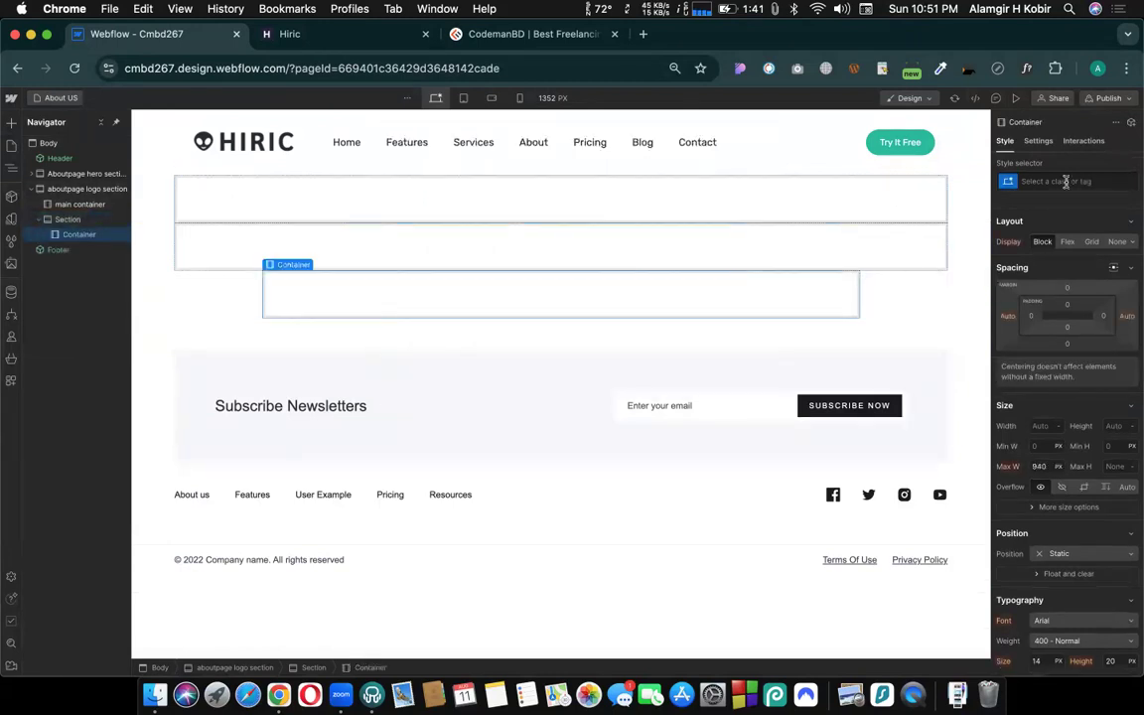
pyautogui.click(1066, 180)
pyautogui.write('main')
pyautogui.click(1032, 254)
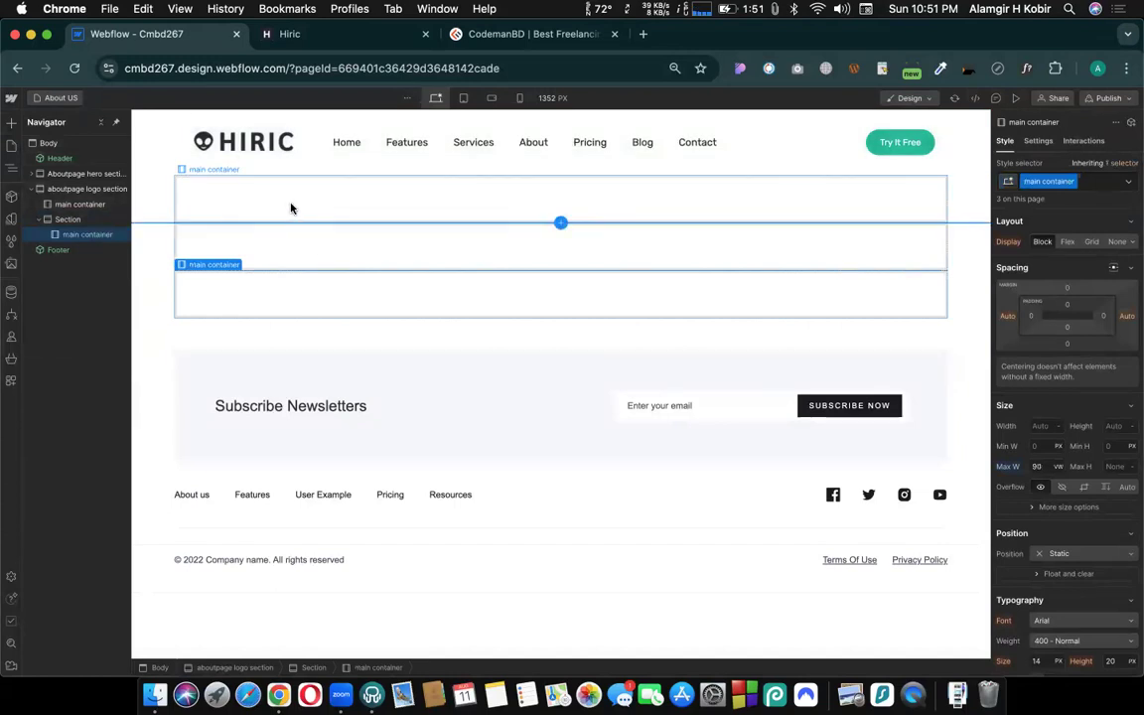
# - At the mobile portrait breakpoint, set the "main container" class's maximum width to 95 VW
pyautogui.click(290, 208)
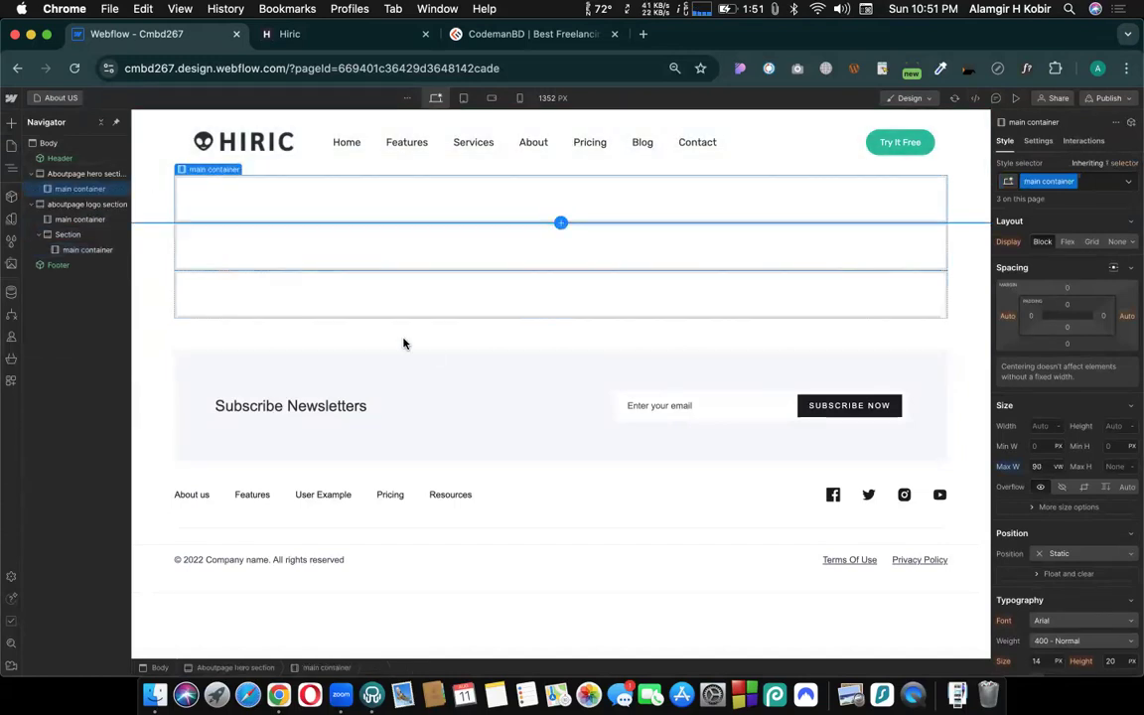
pyautogui.click(519, 97)
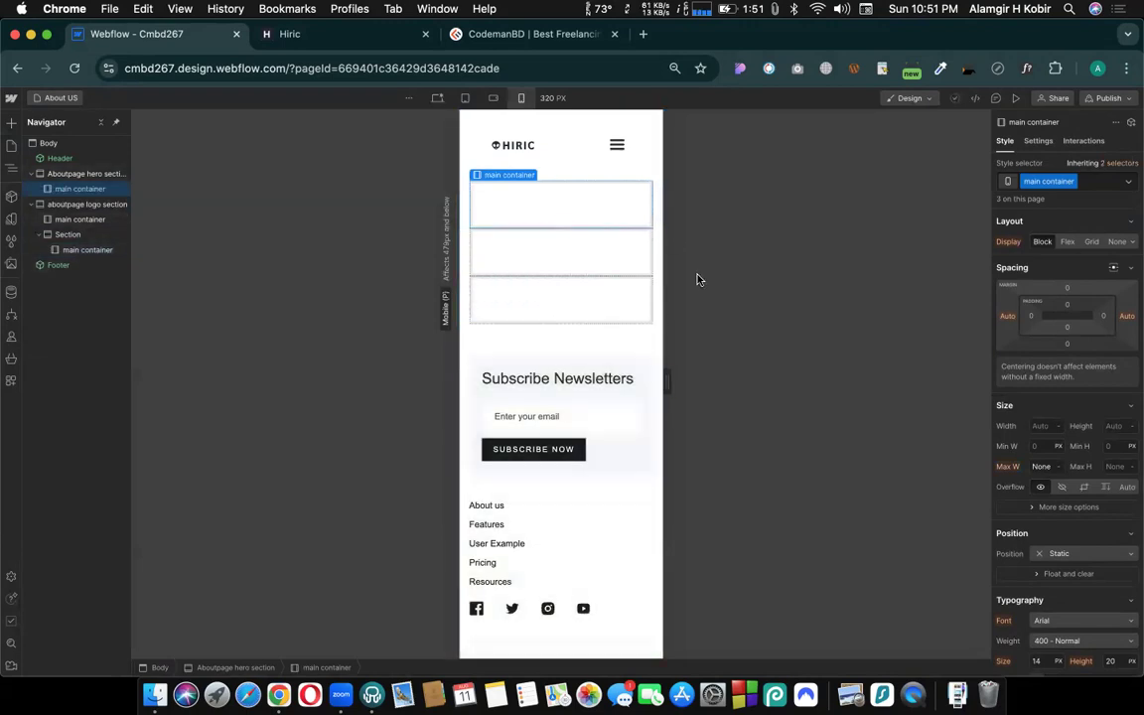
pyautogui.click(546, 300)
pyautogui.click(1041, 466)
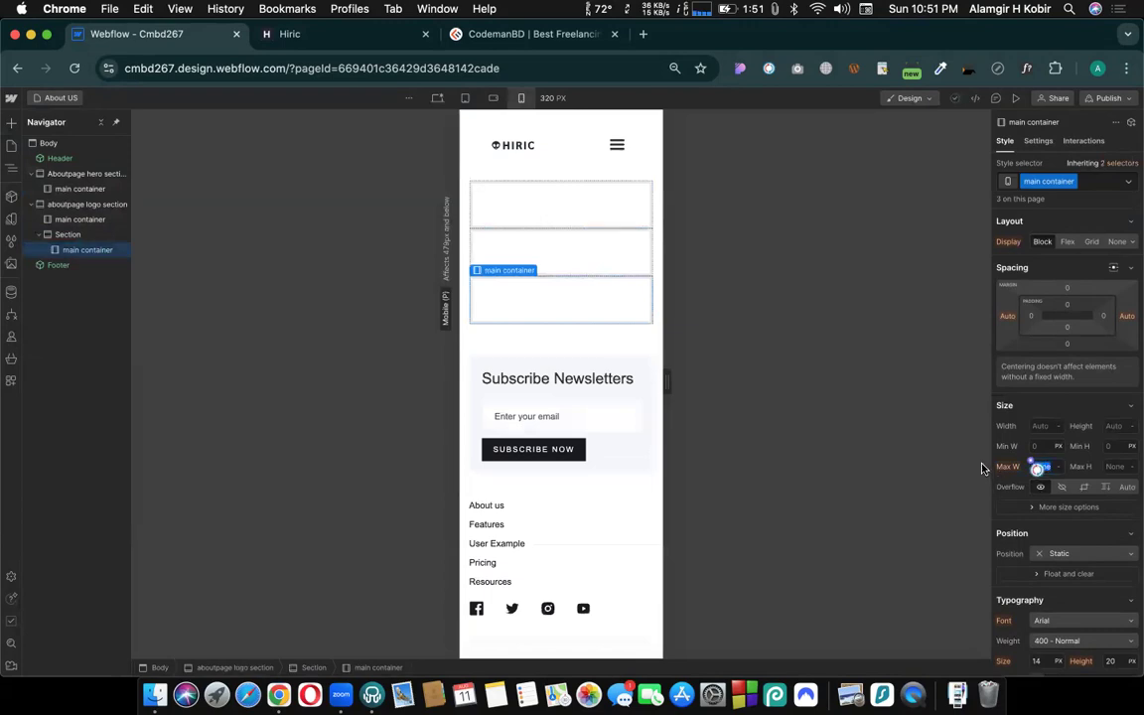
pyautogui.write('95')
pyautogui.press('Return')
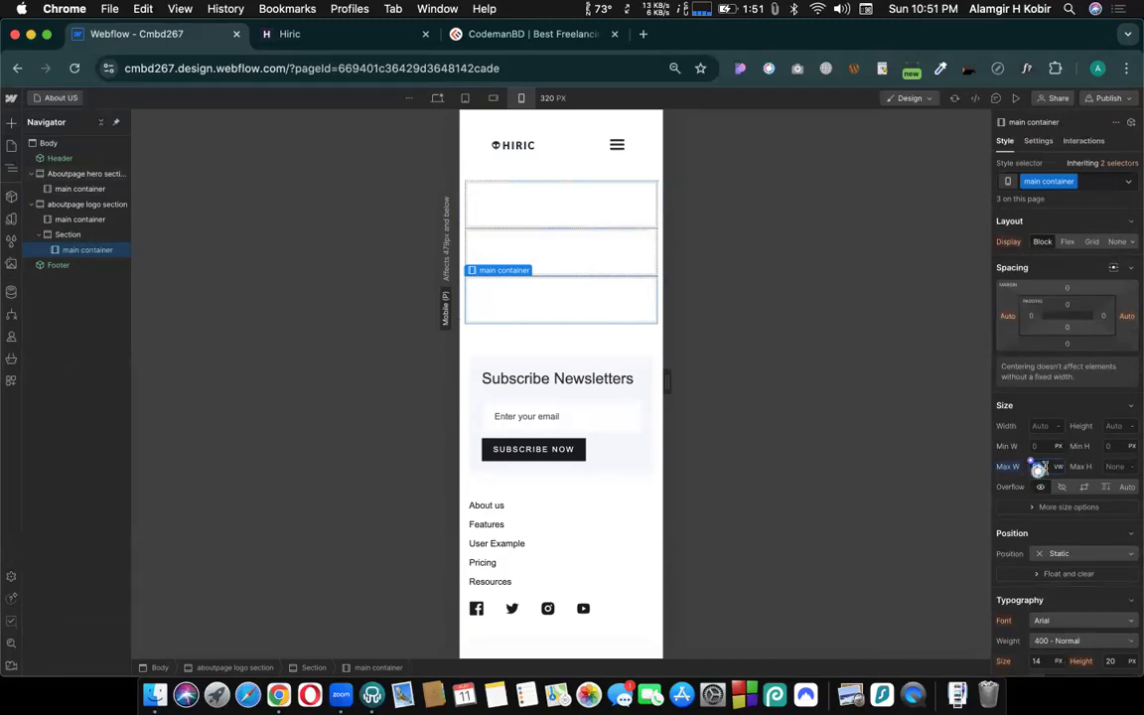
# - Try a maximum width of 50 VW on the "main container" class and undo that change
pyautogui.moveTo(1037, 469); pyautogui.dragTo(909, 463)
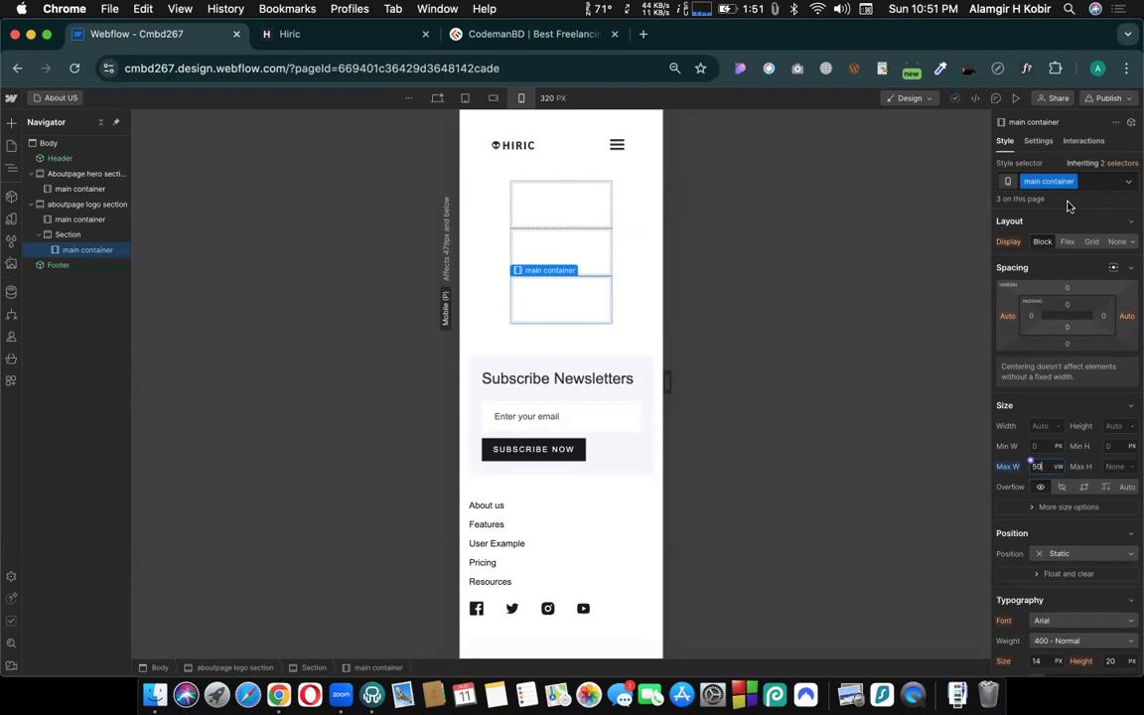
pyautogui.press('super+z')
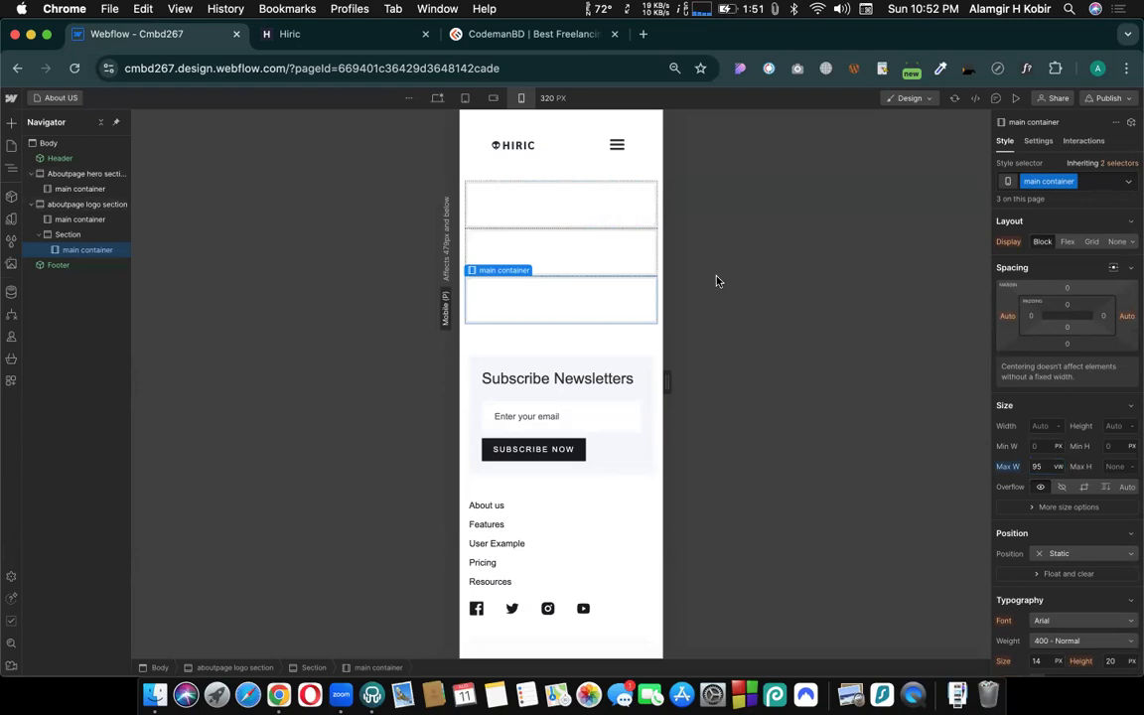
# - Return to the desktop breakpoint and open the site's Home page for editing
pyautogui.click(436, 99)
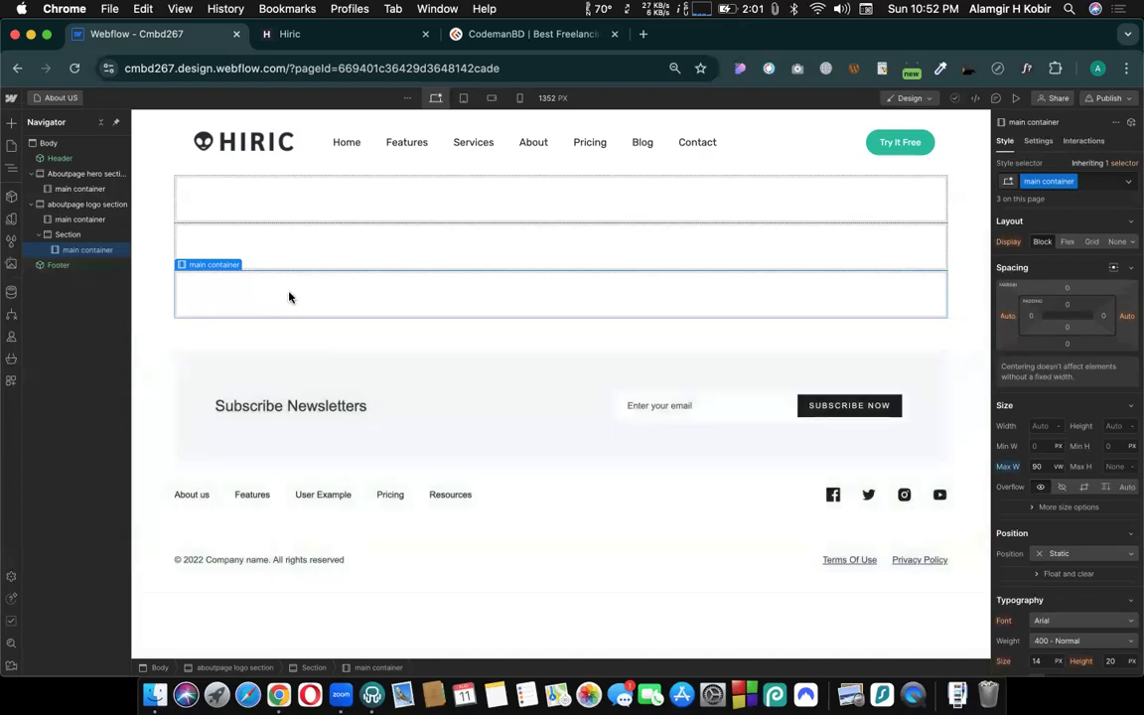
pyautogui.click(50, 97)
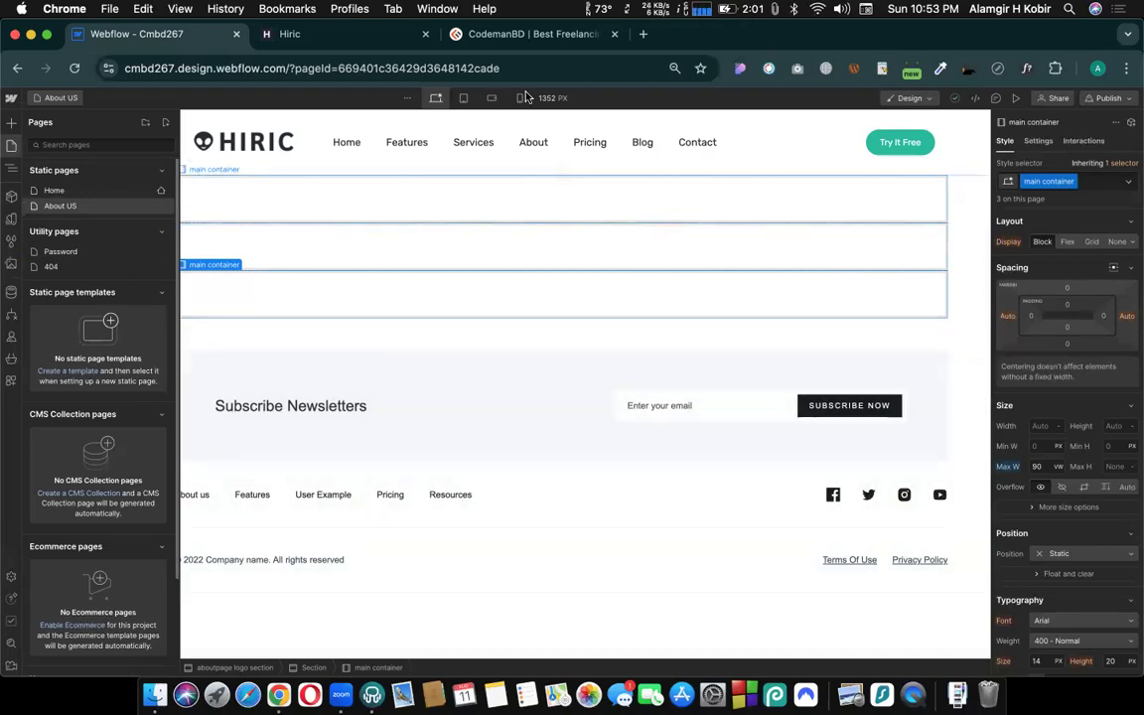
pyautogui.click(62, 98)
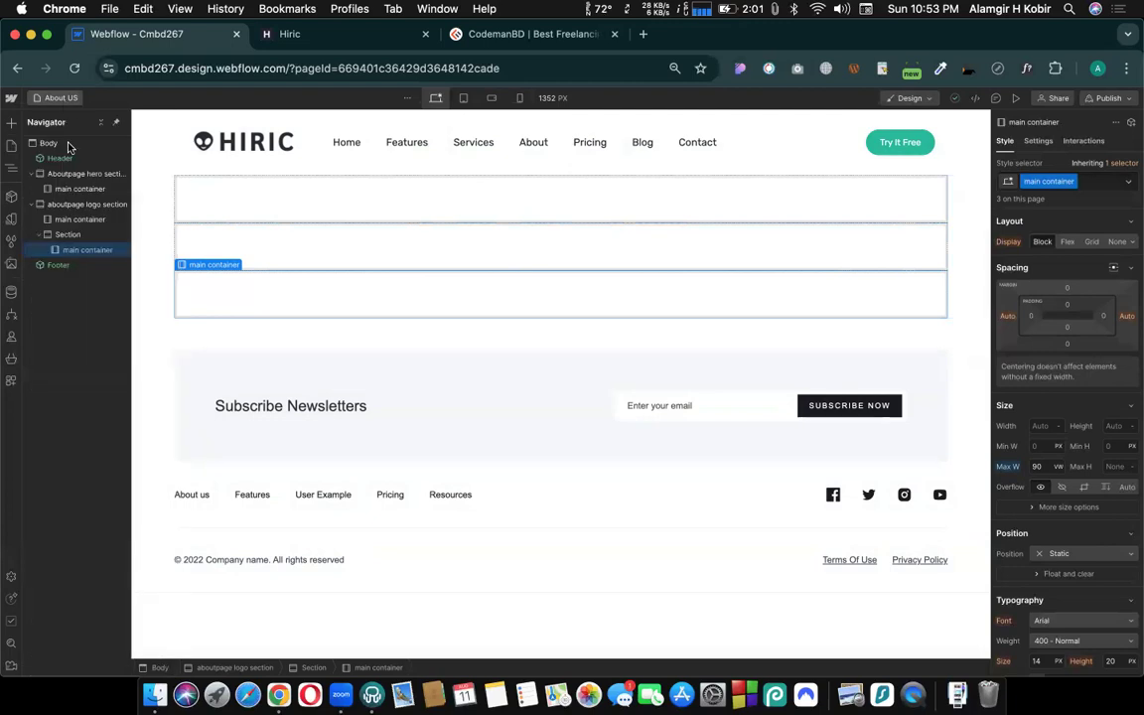
pyautogui.click(51, 97)
pyautogui.click(56, 190)
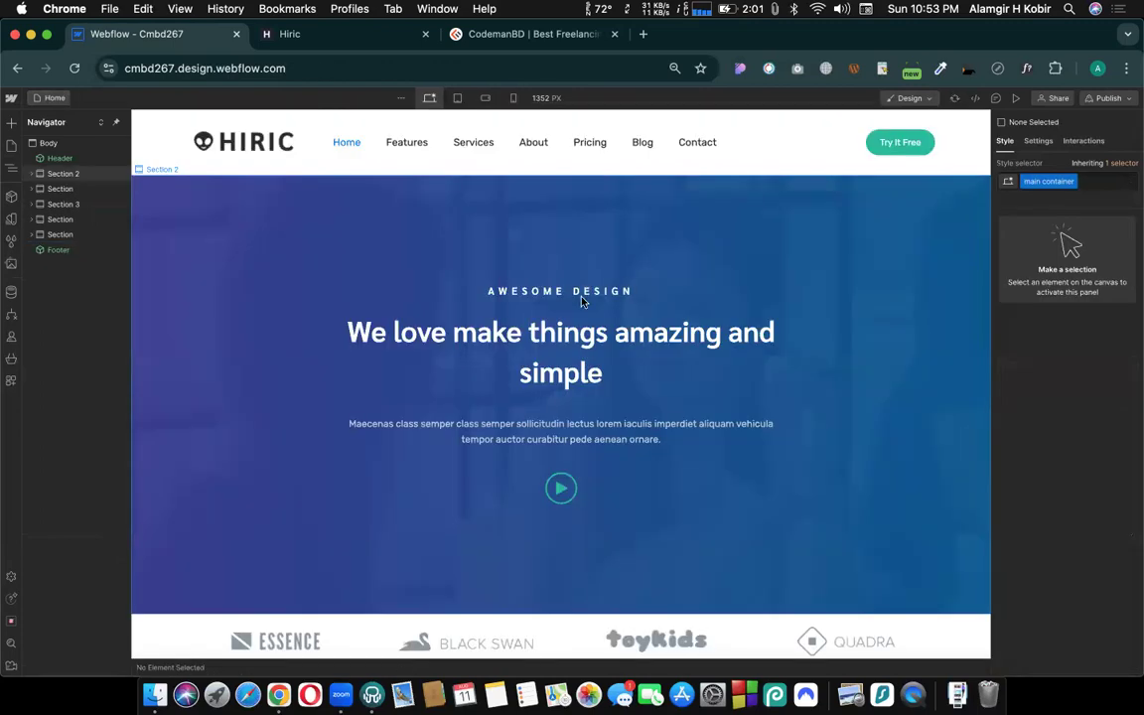
# - Set the OUR SERVICES heading's text color to #ed2323 and compare it with the About heading sharing the "Heading 3" class
pyautogui.scroll(-10, 573, 324)
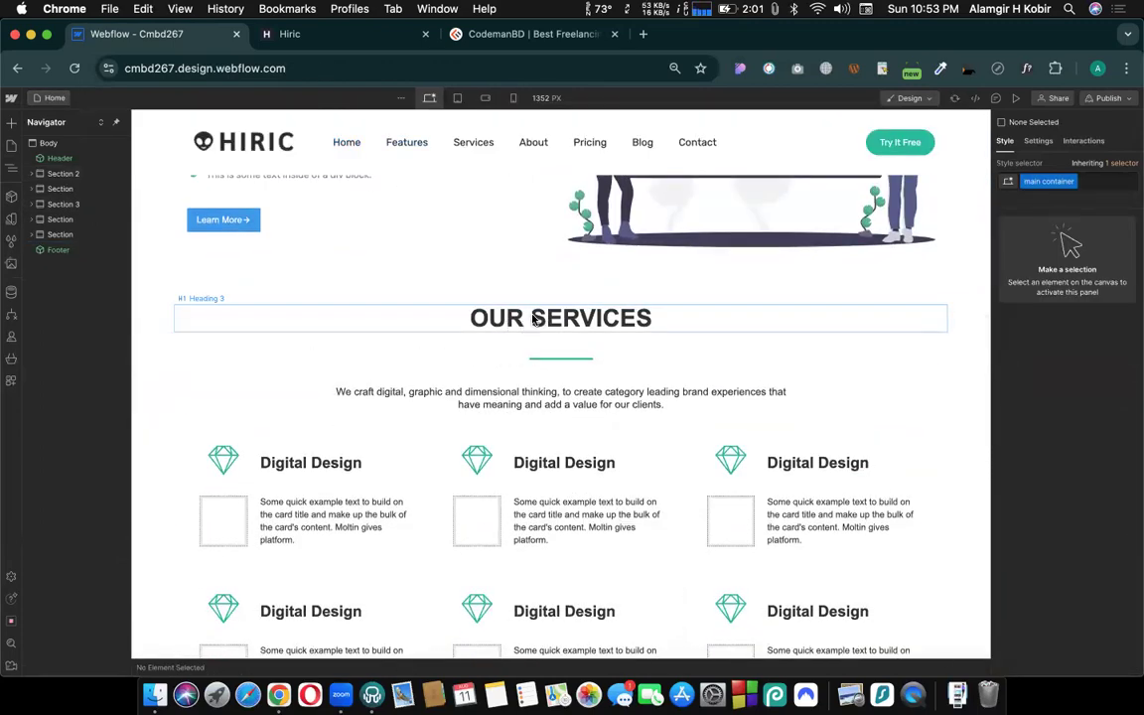
pyautogui.click(534, 319)
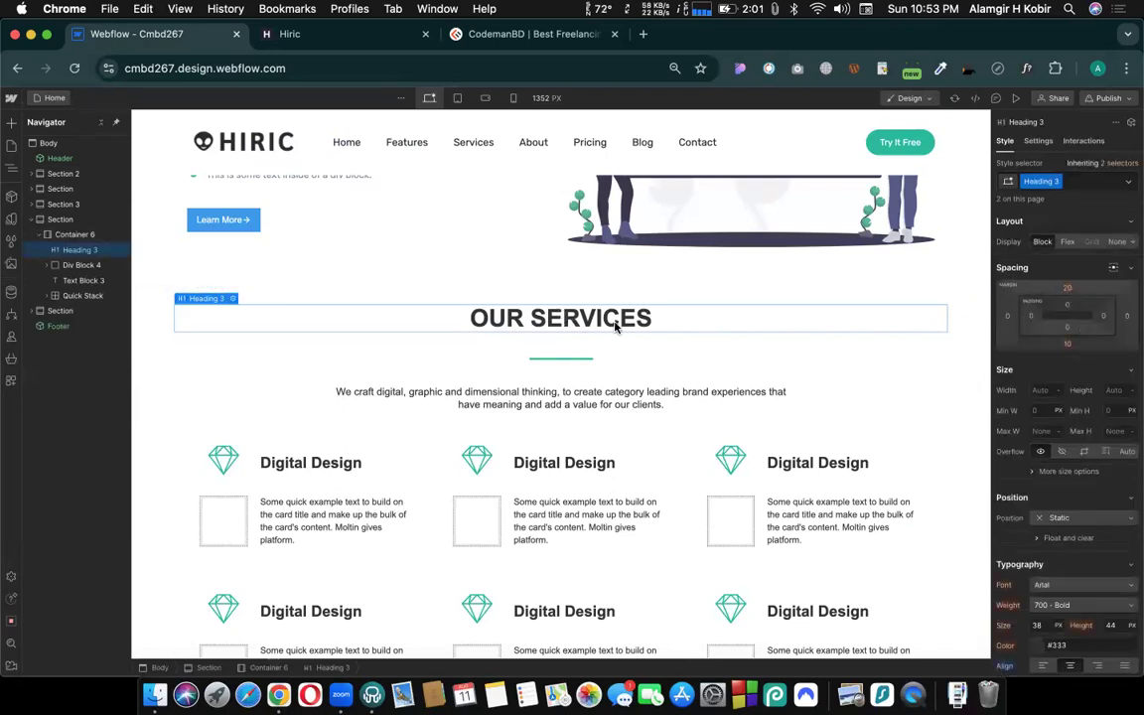
pyautogui.scroll(-5, 1100, 429)
pyautogui.scroll(-4, 1099, 429)
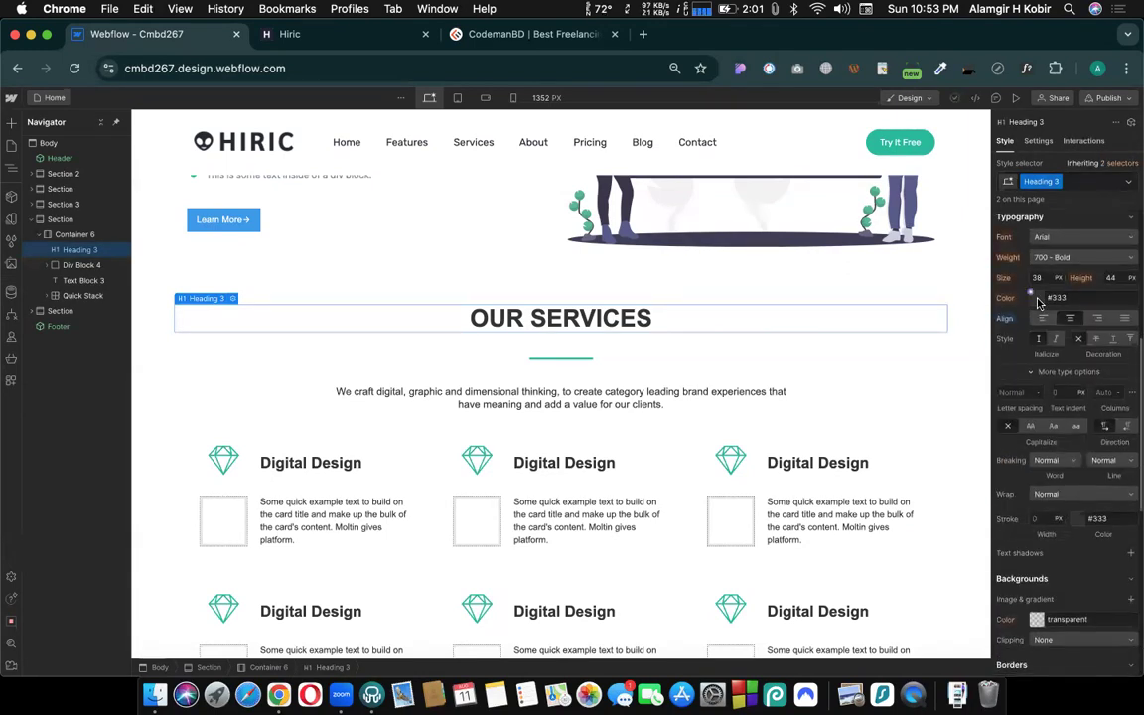
pyautogui.click(1036, 296)
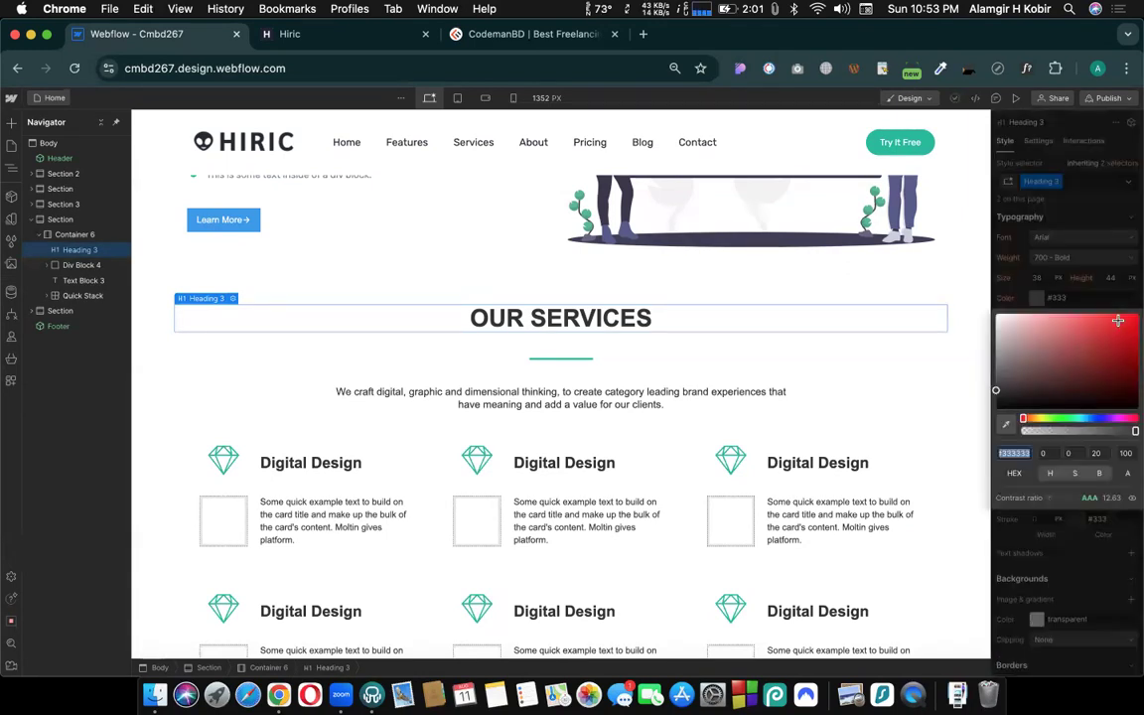
pyautogui.write('ed2323')
pyautogui.click(593, 331)
pyautogui.scroll(-3, 616, 348)
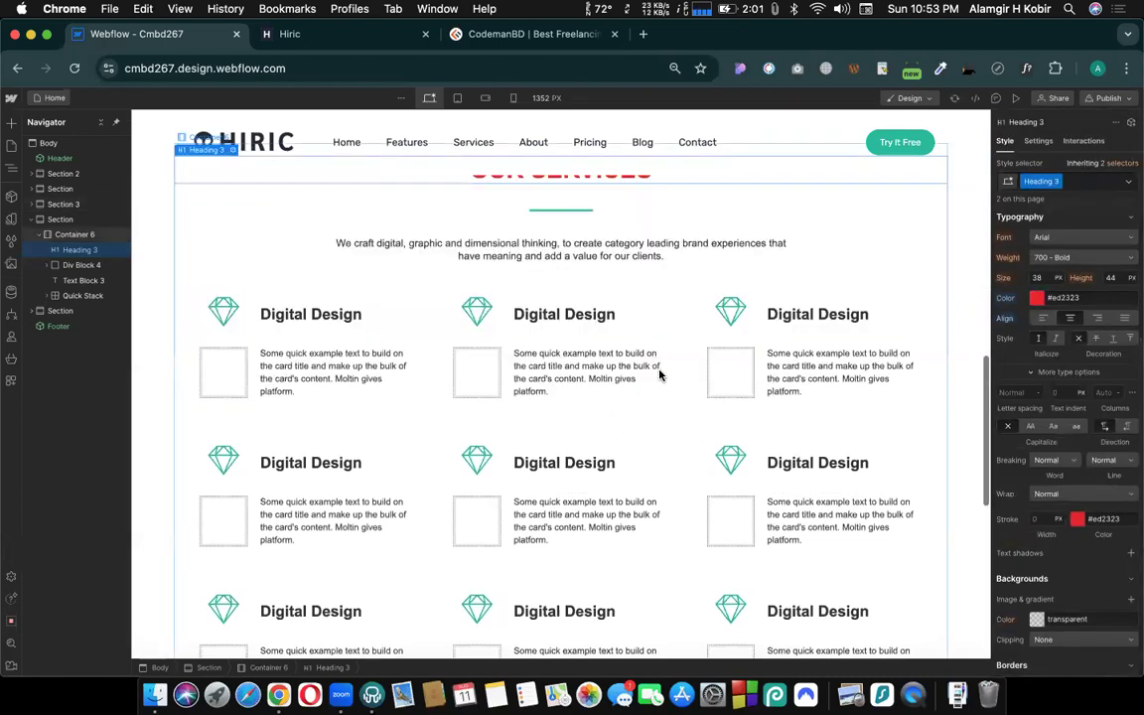
pyautogui.scroll(-8, 655, 367)
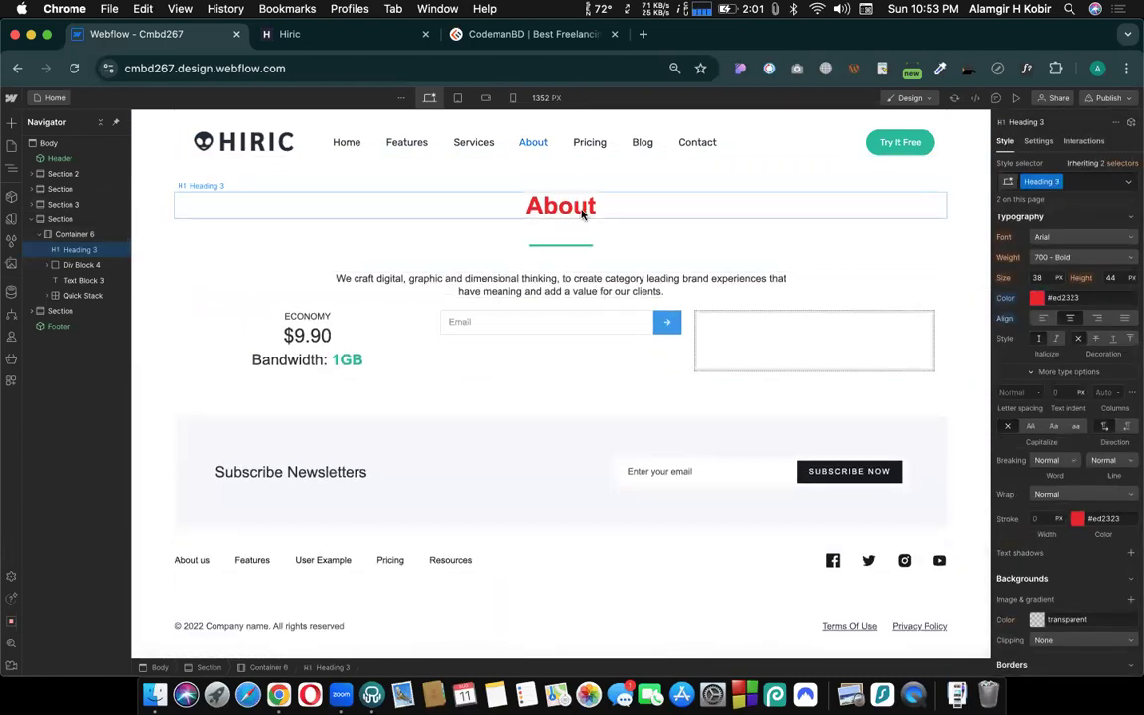
pyautogui.scroll(4, 596, 384)
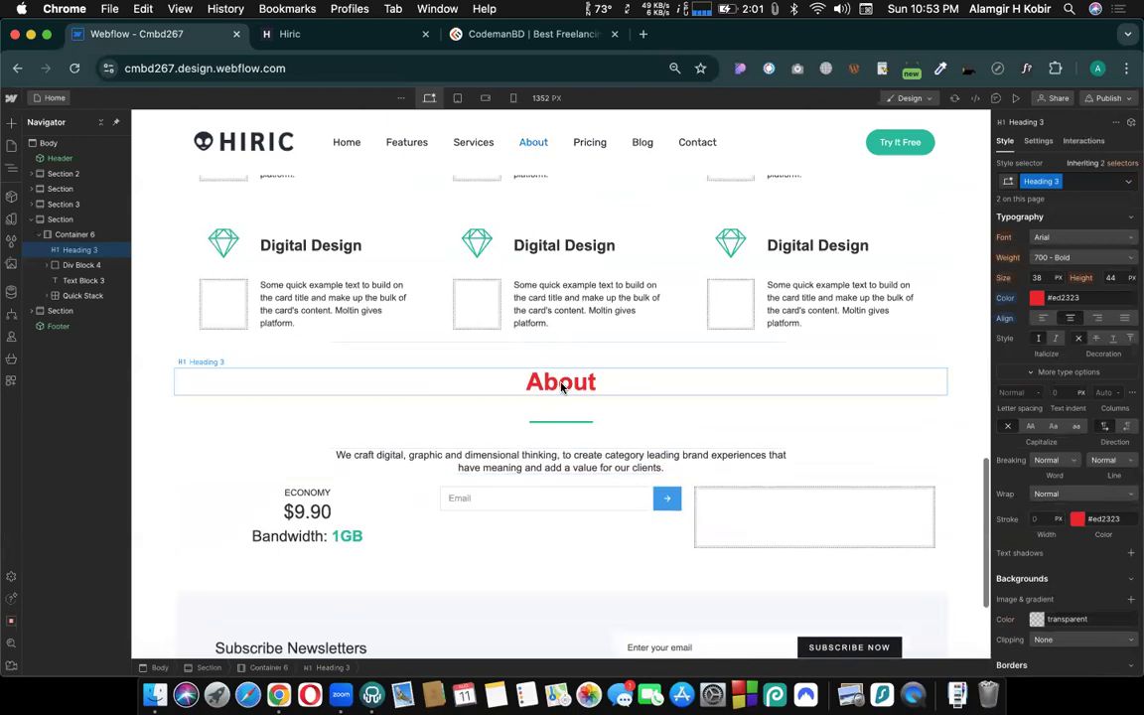
pyautogui.scroll(10, 562, 387)
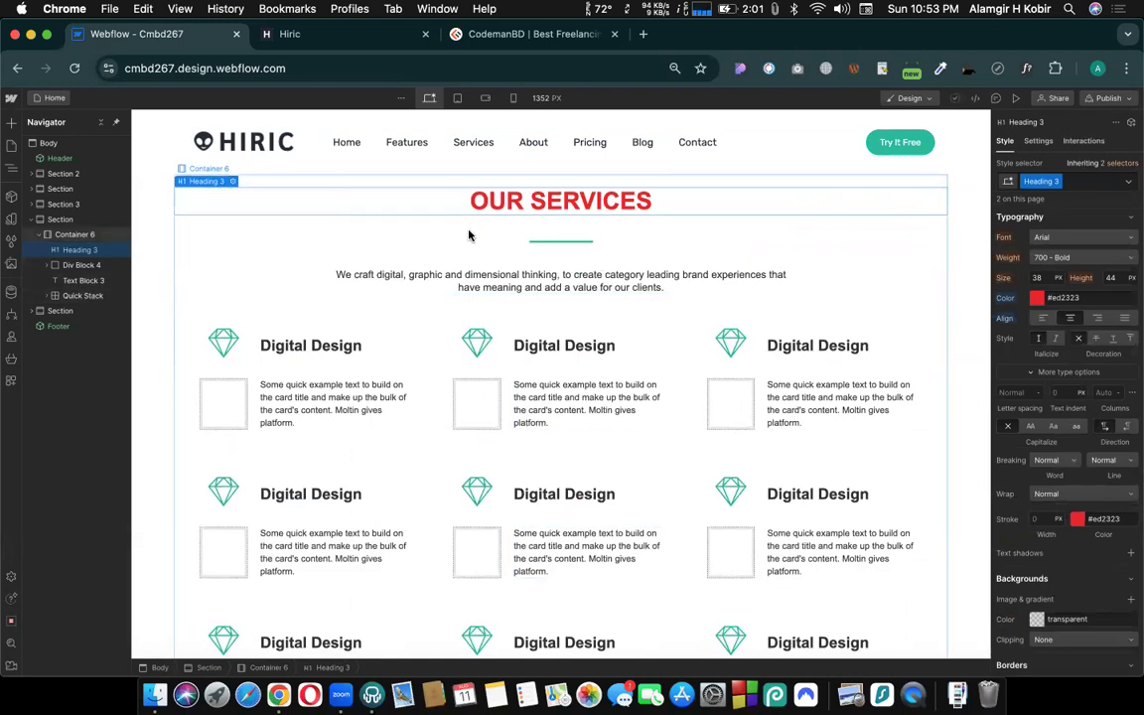
pyautogui.scroll(1, 466, 236)
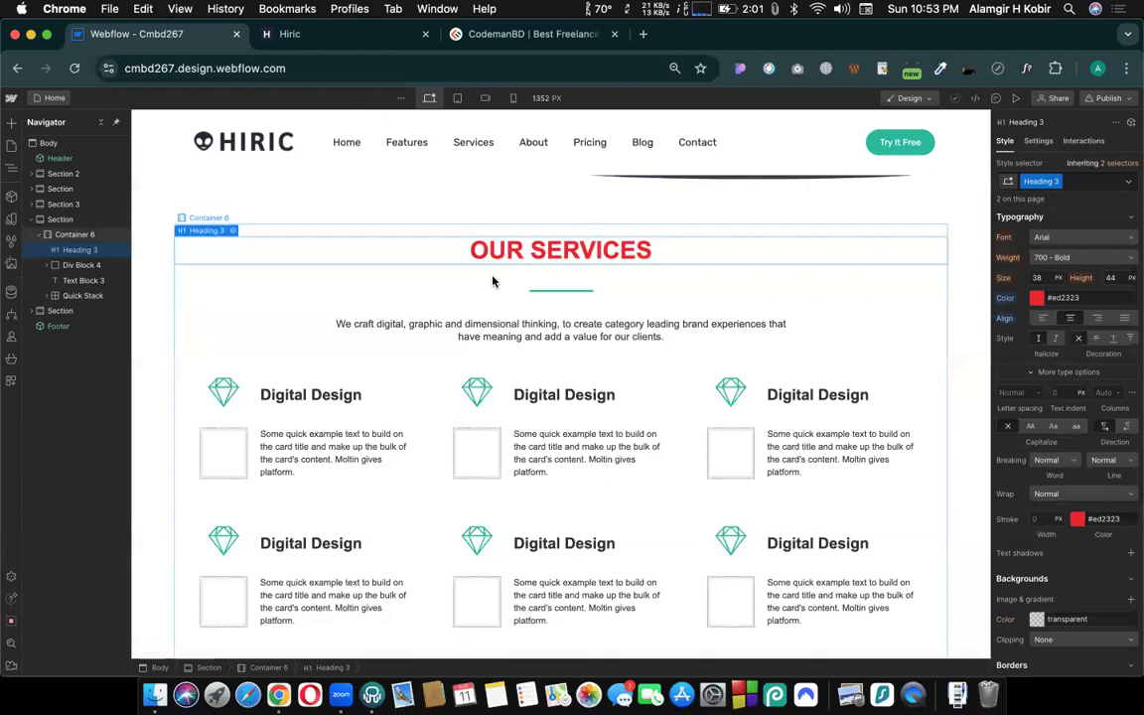
# - Reset the "Heading 3" text color to its inherited value, and undo both the reset and the earlier red color change
pyautogui.click(1005, 300)
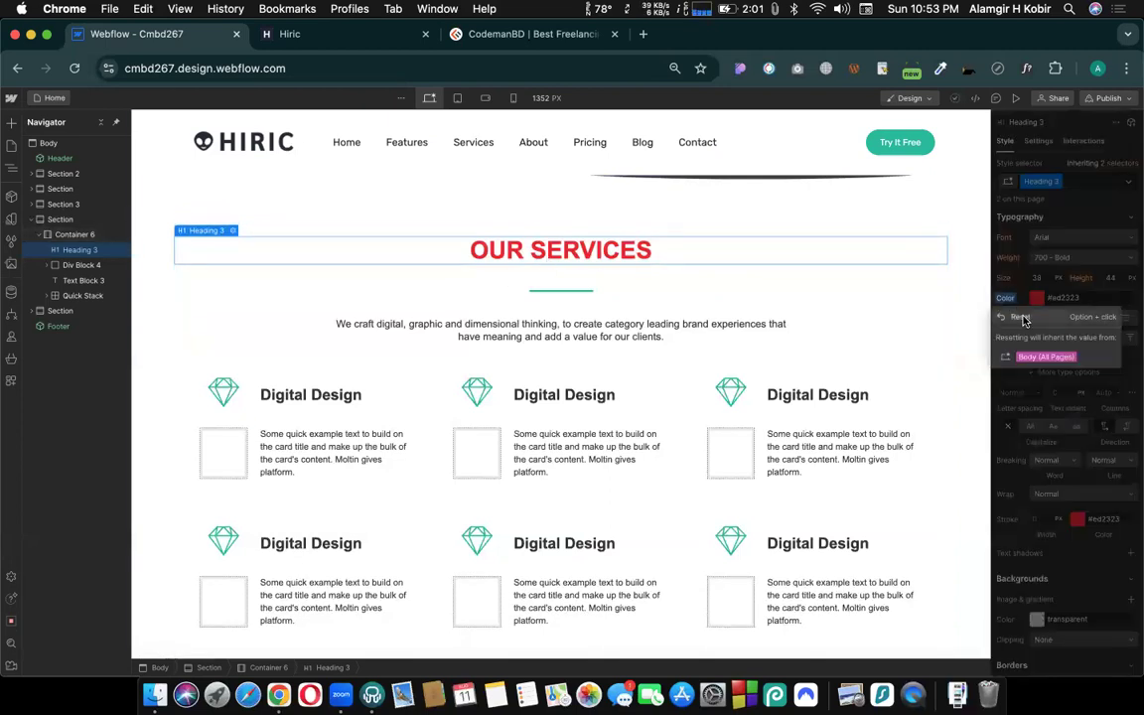
pyautogui.click(1024, 317)
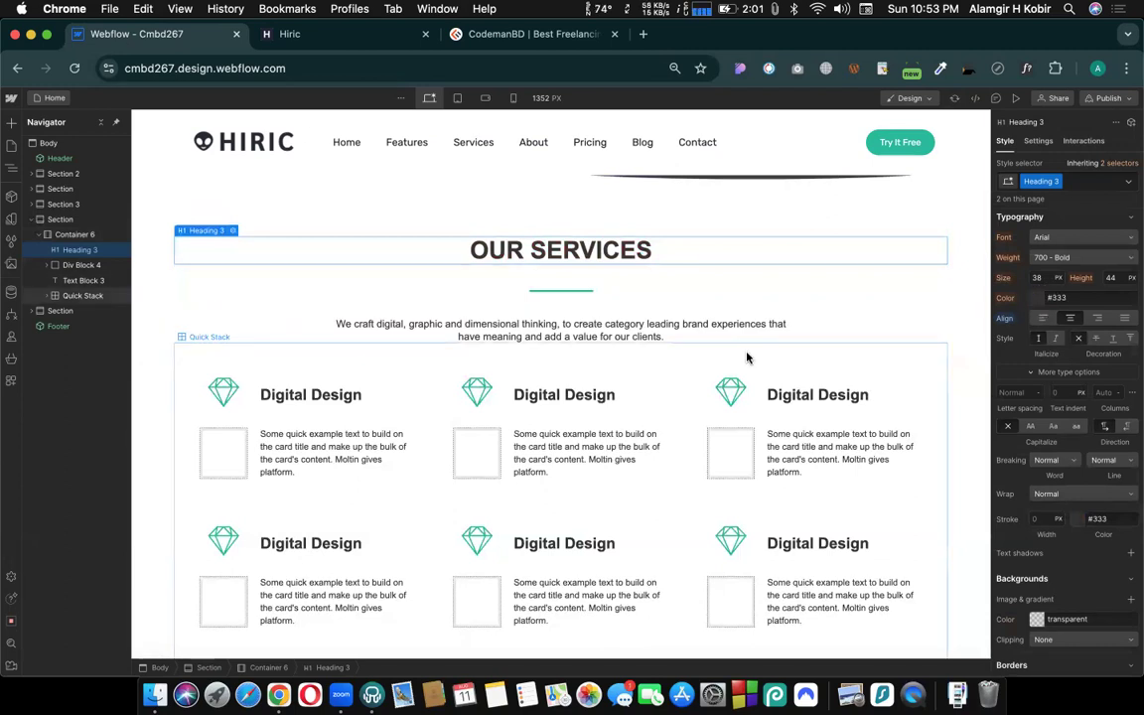
pyautogui.scroll(-10, 748, 358)
pyautogui.scroll(10, 587, 229)
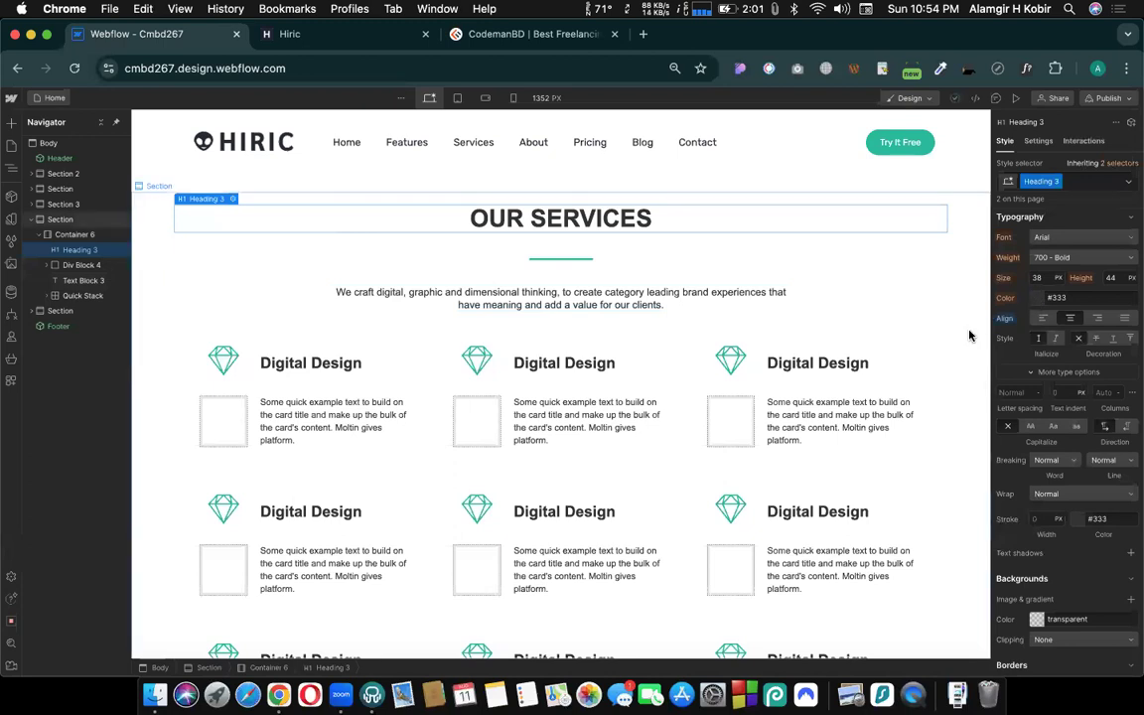
pyautogui.press('super+z')
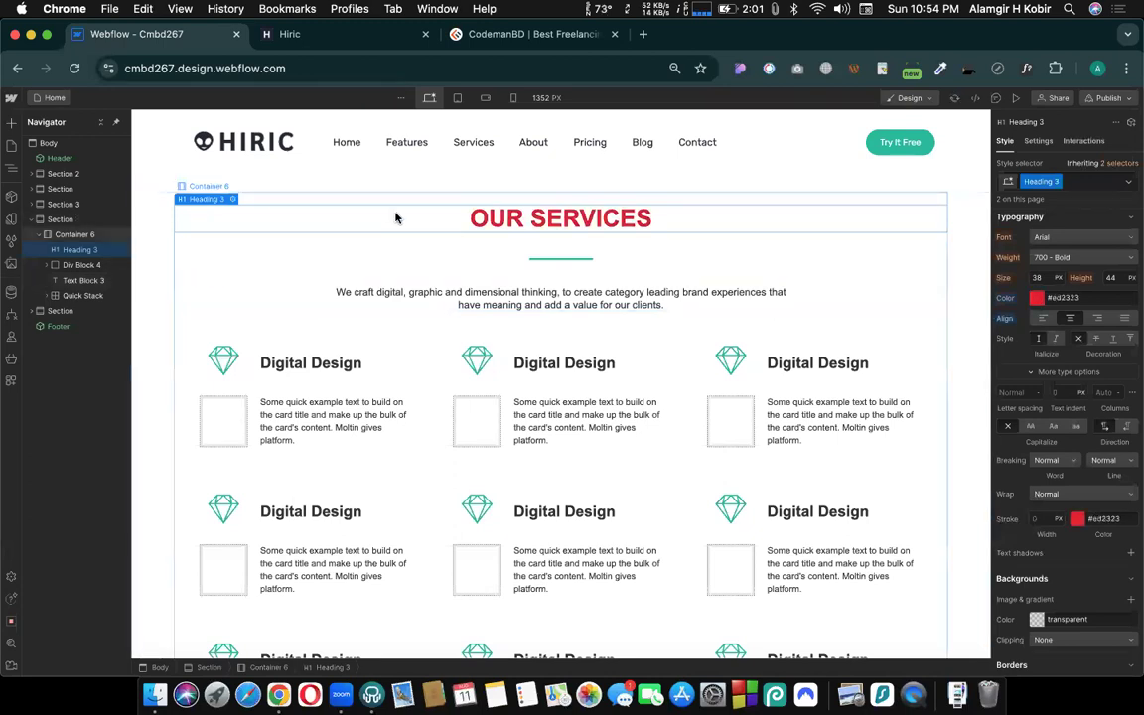
pyautogui.press('super+z')
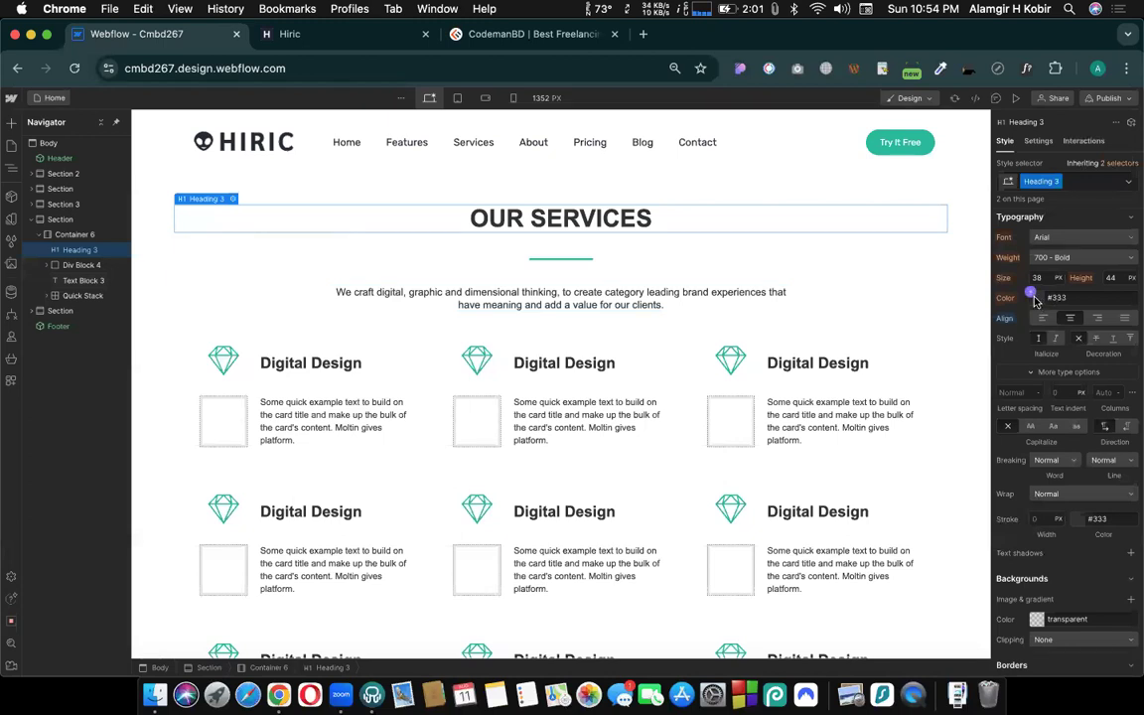
# - Set the "Heading 3" class's text color to red, #f70404, through the OUR SERVICES heading
pyautogui.click(1038, 299)
pyautogui.moveTo(1122, 319); pyautogui.dragTo(1134, 316)
pyautogui.click(1063, 297)
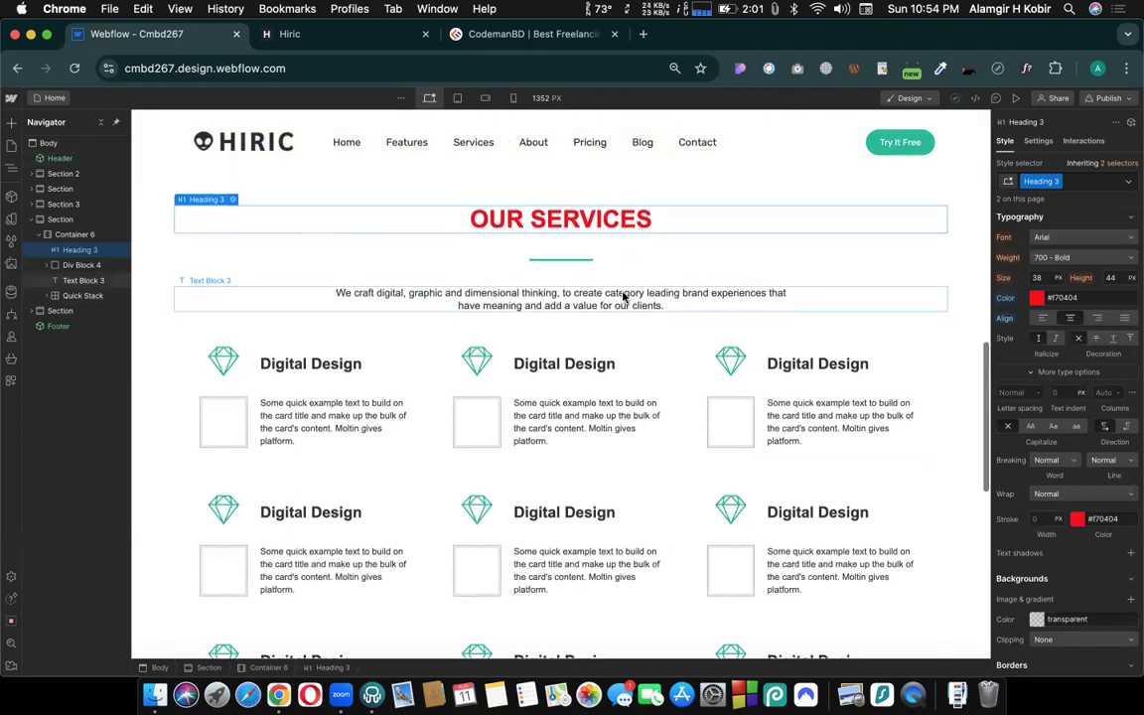
pyautogui.scroll(2, 442, 263)
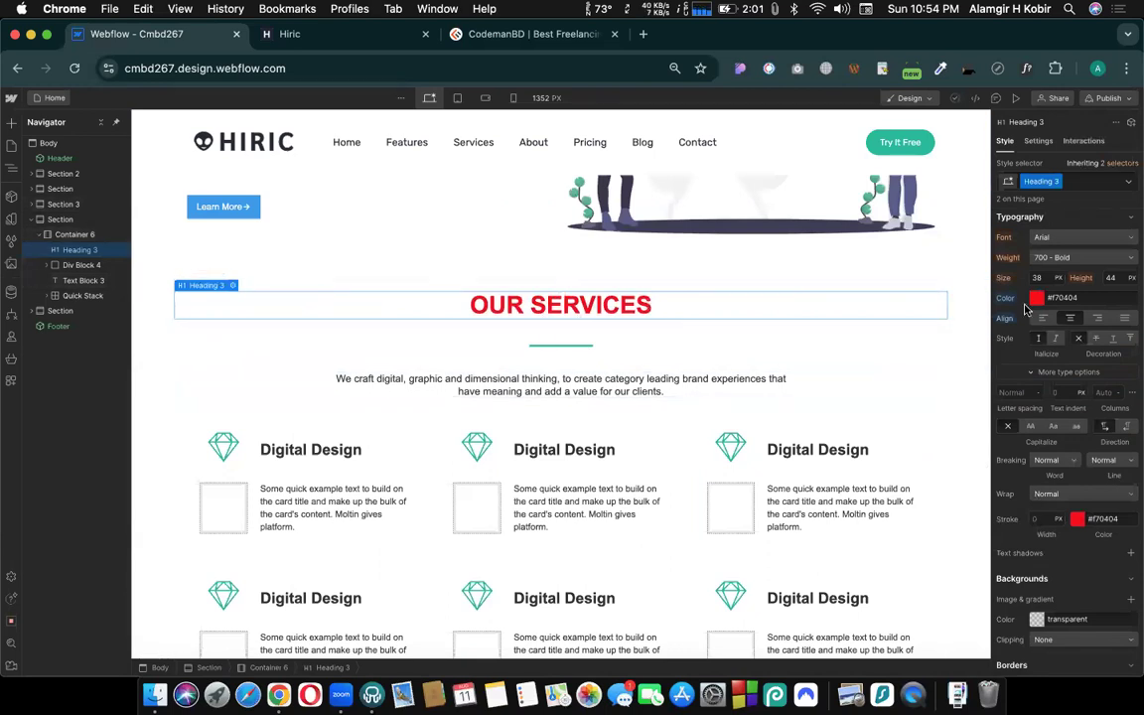
# - Open the About US page and try to undo the previous heading color change from there
pyautogui.click(43, 96)
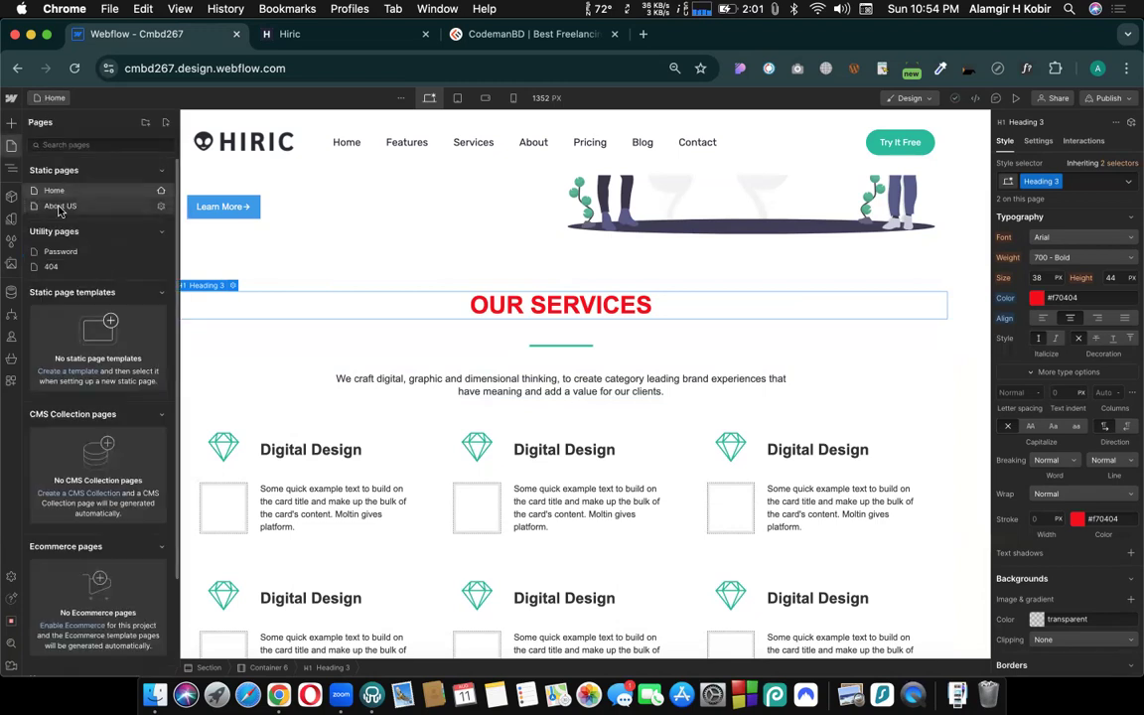
pyautogui.click(60, 207)
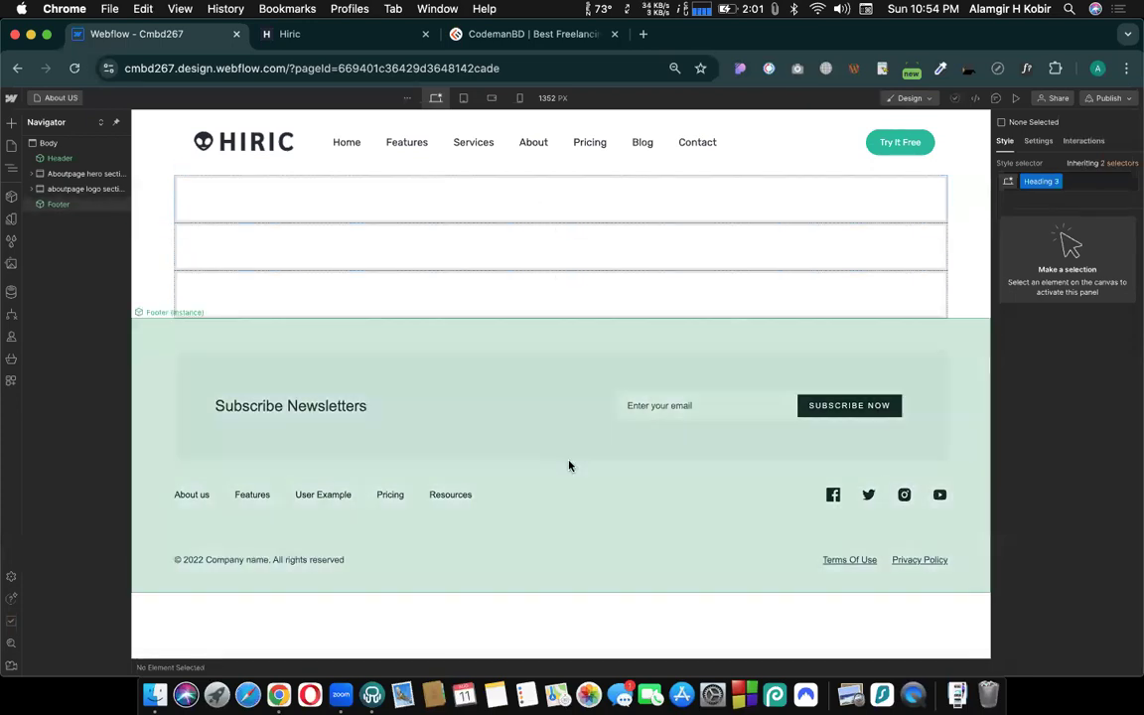
pyautogui.press('super+z')
pyautogui.press('super+z')
pyautogui.press('super+z')
pyautogui.press('super+z')
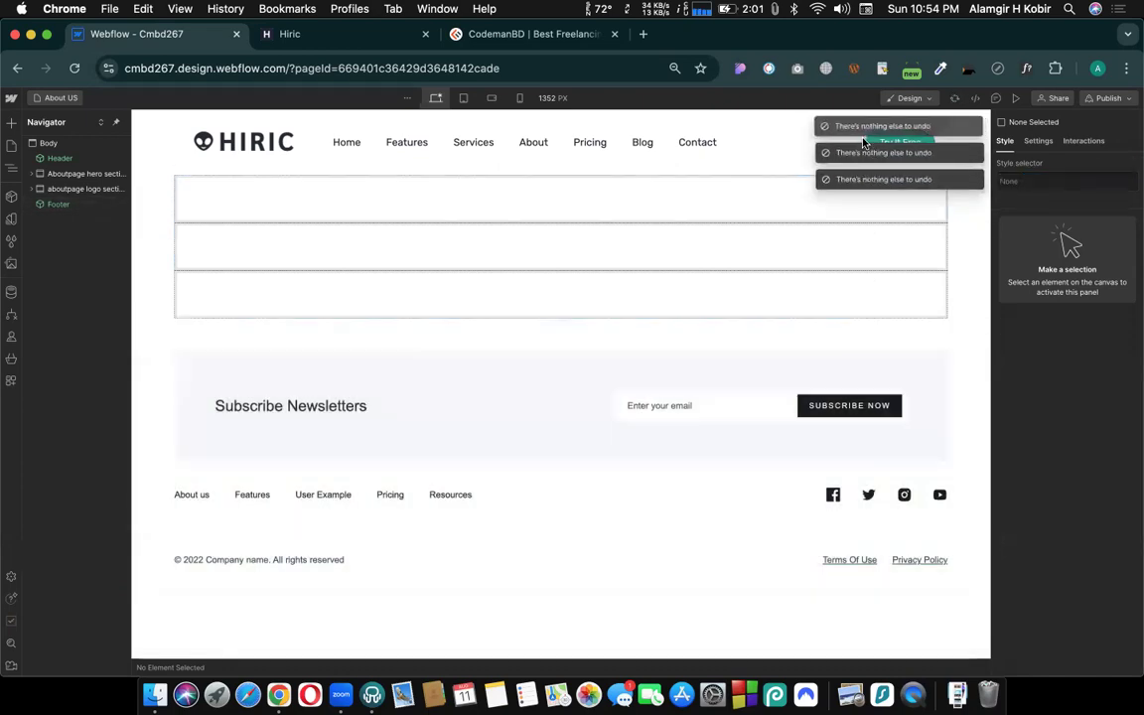
pyautogui.press('super+z')
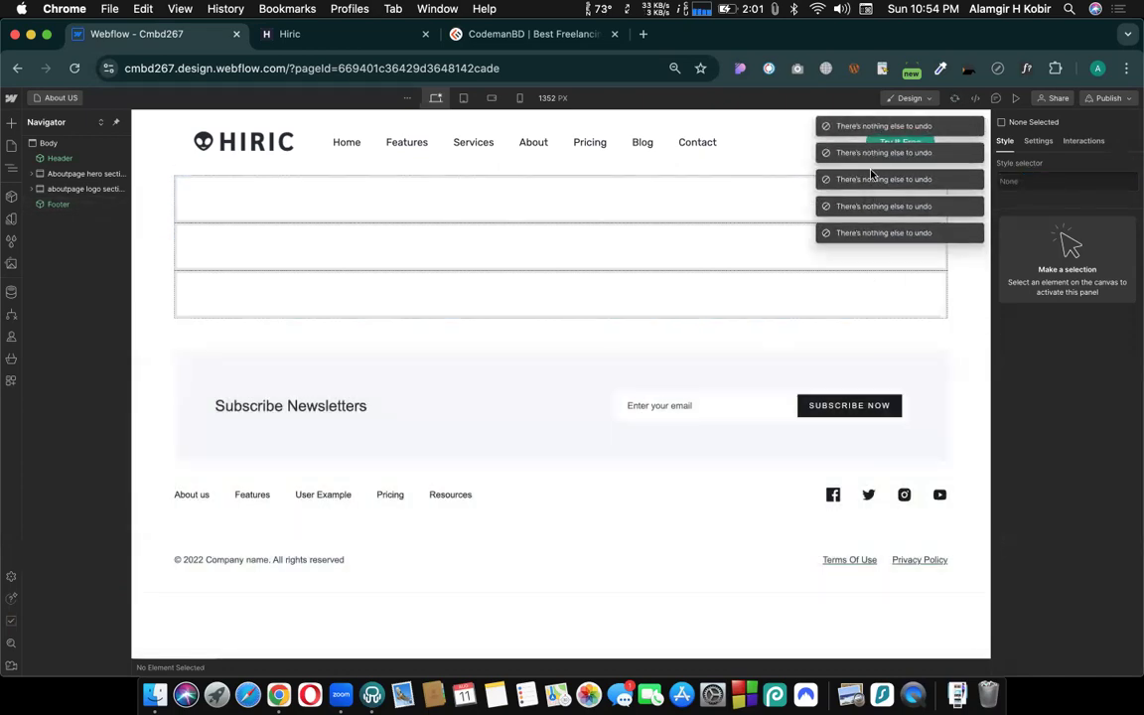
# - Go back to the Home page, try to undo the heading's color change, and select the OUR SERVICES heading
pyautogui.click(51, 99)
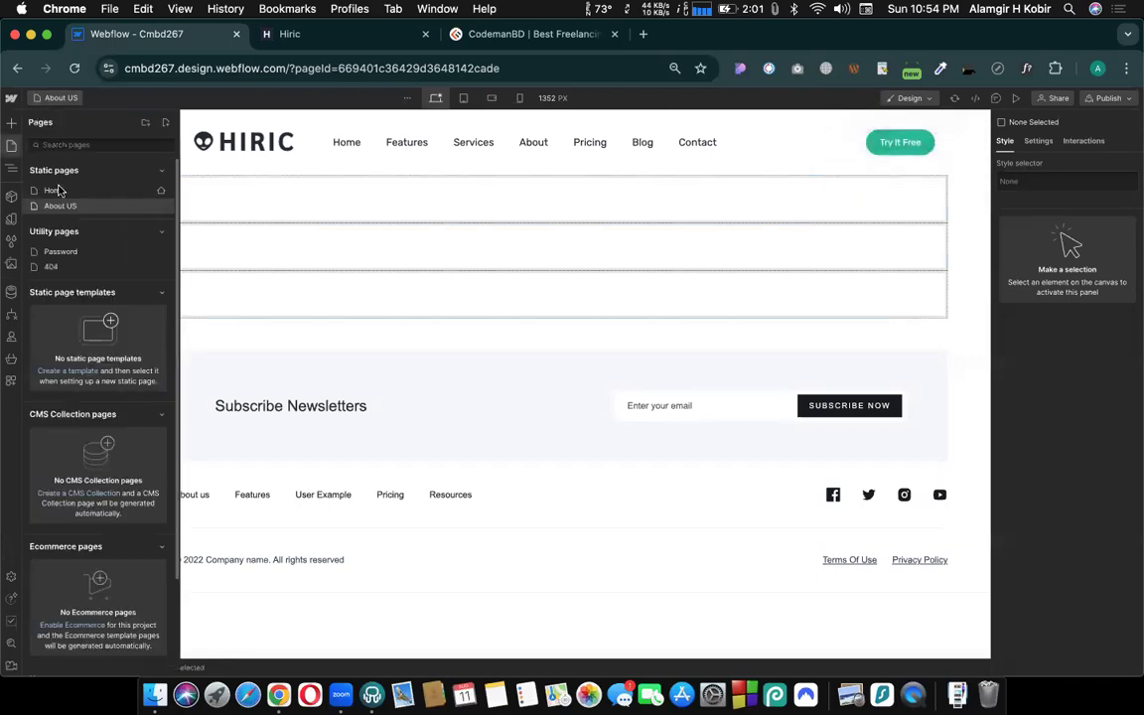
pyautogui.click(55, 189)
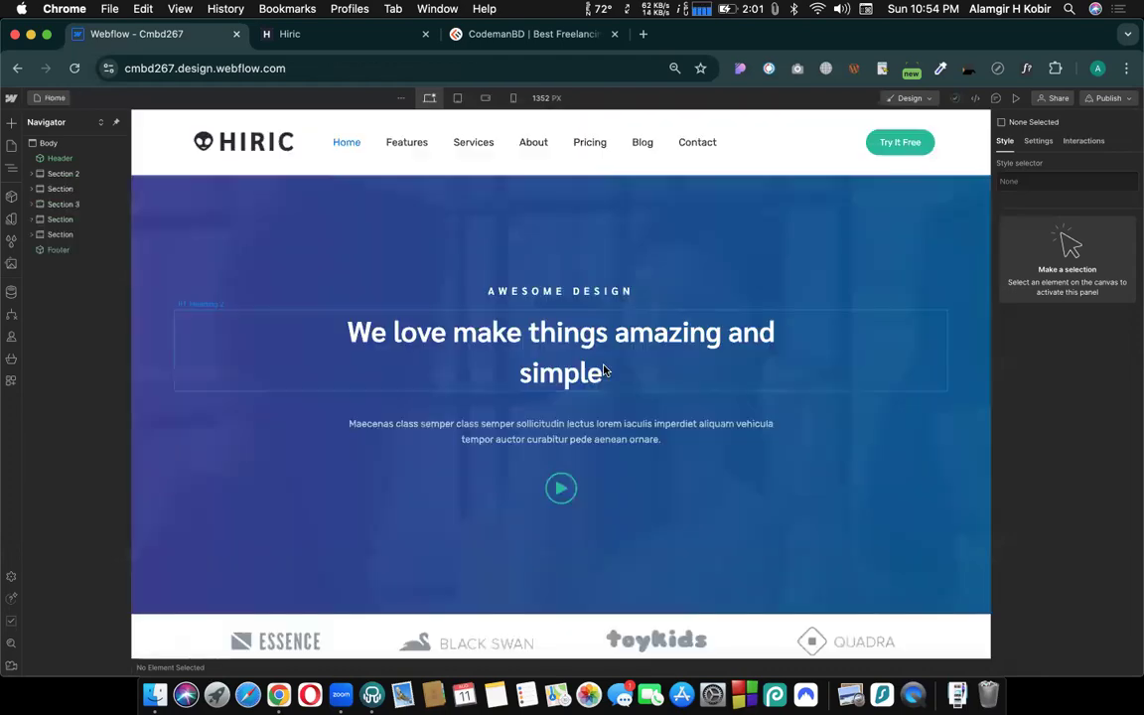
pyautogui.scroll(-10, 710, 354)
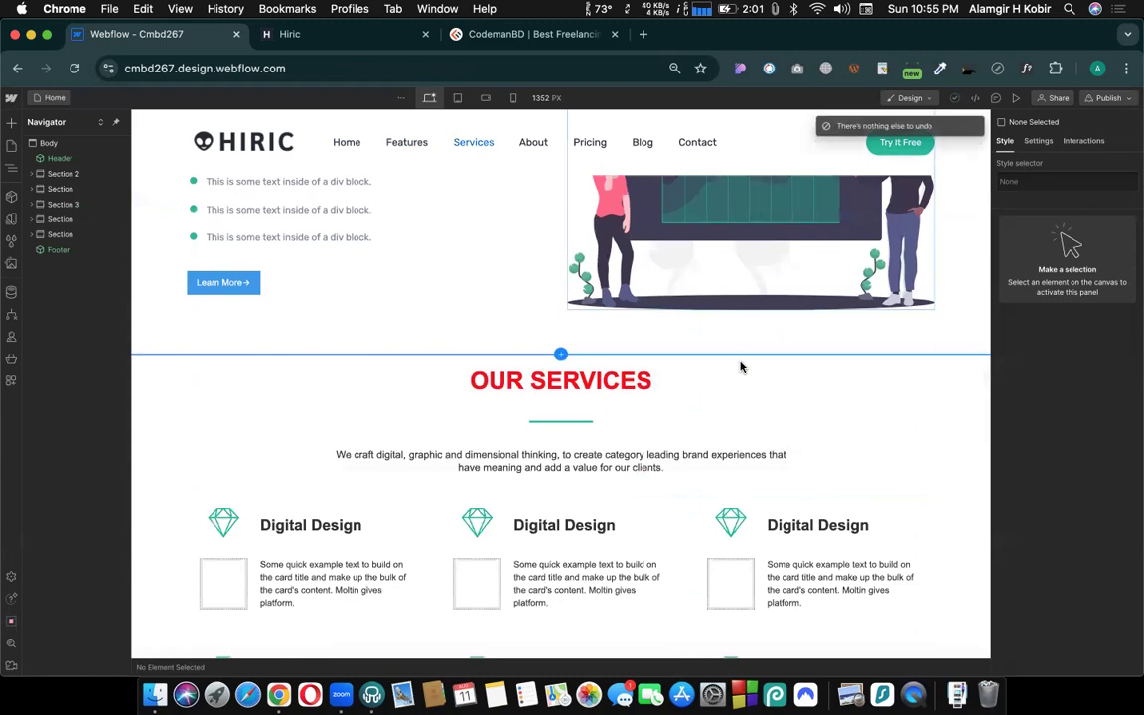
pyautogui.press('super+z')
pyautogui.press('super+z')
pyautogui.press('super+z')
pyautogui.press('super+z')
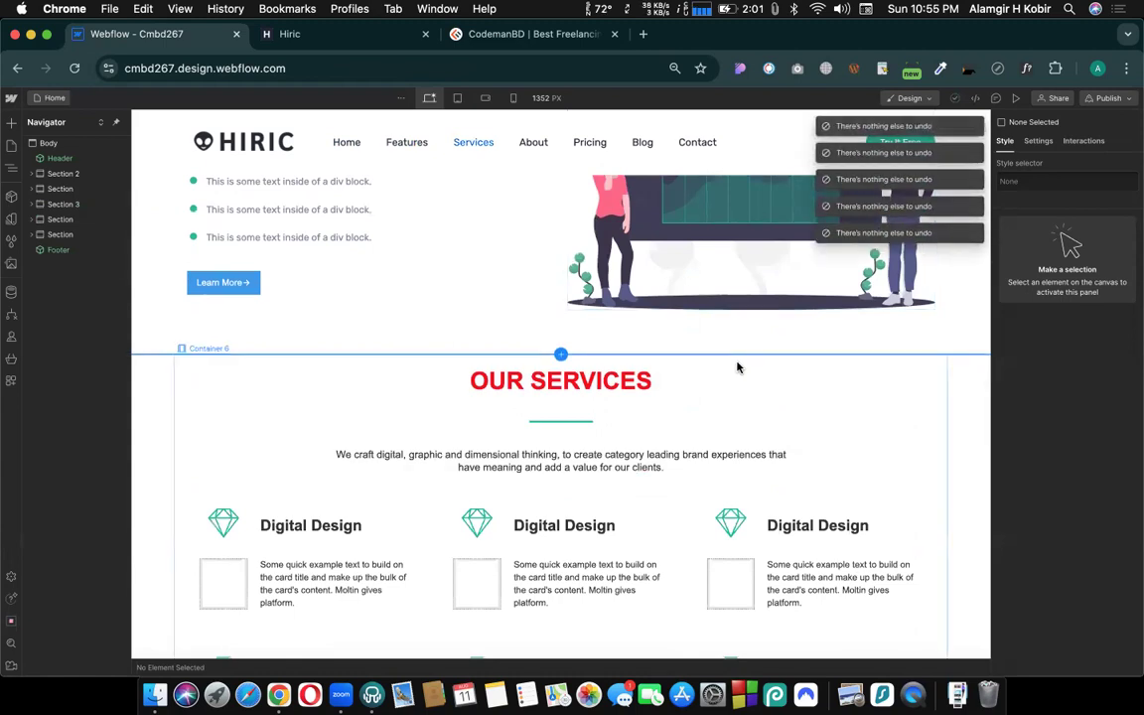
pyautogui.click(542, 383)
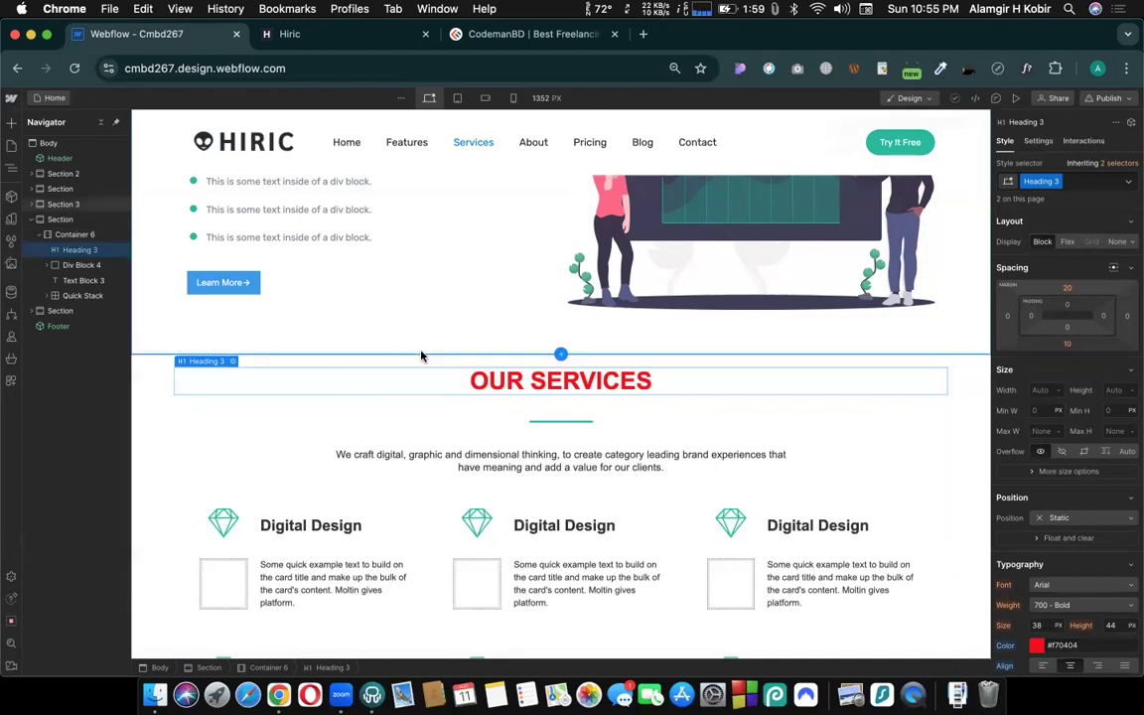
# - Reset the "Heading 3" class's text color to the value inherited from Body (All Pages)
pyautogui.scroll(-3, 1023, 497)
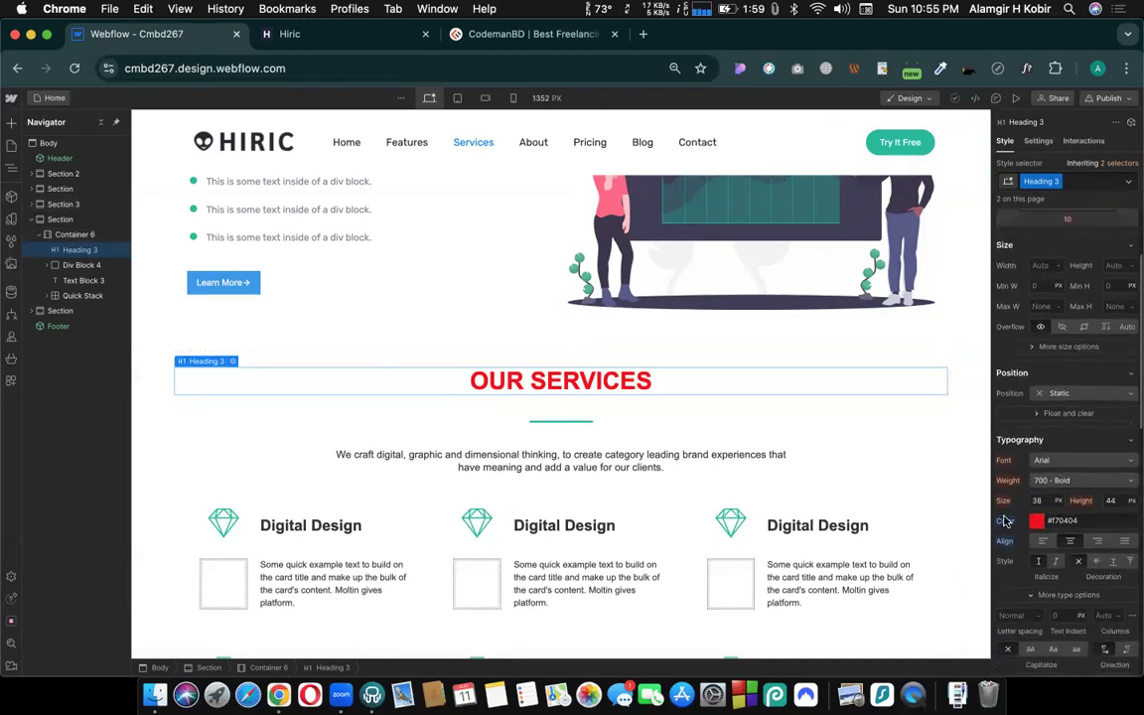
pyautogui.click(1006, 521)
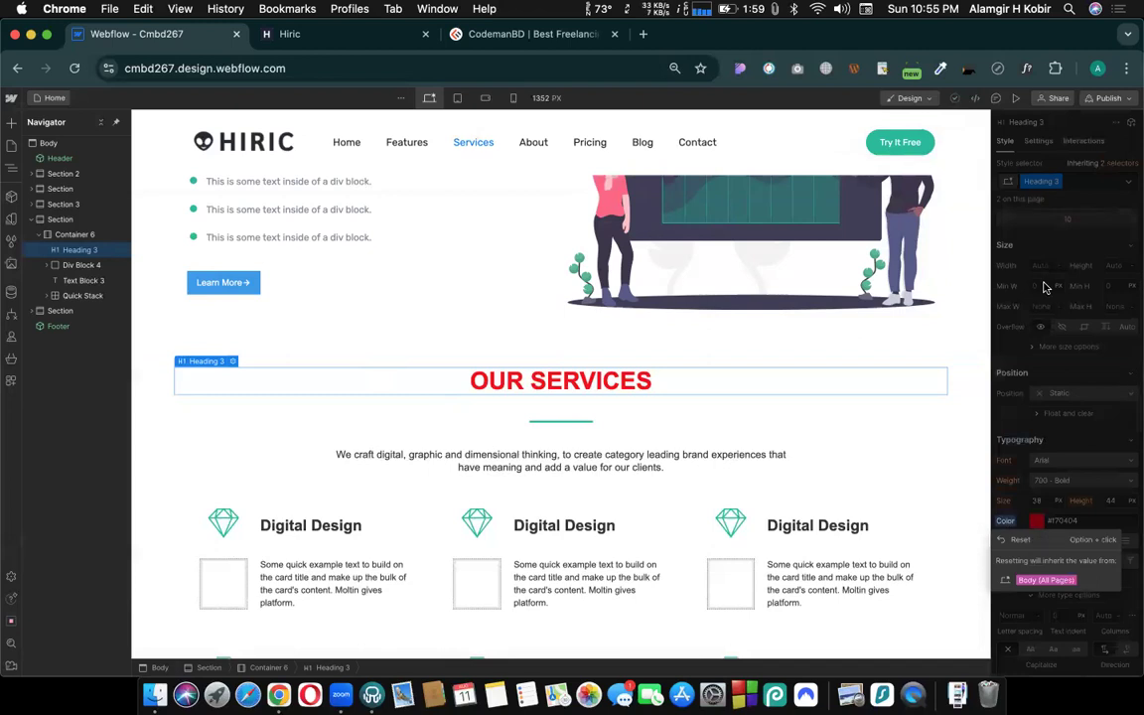
pyautogui.click(1018, 540)
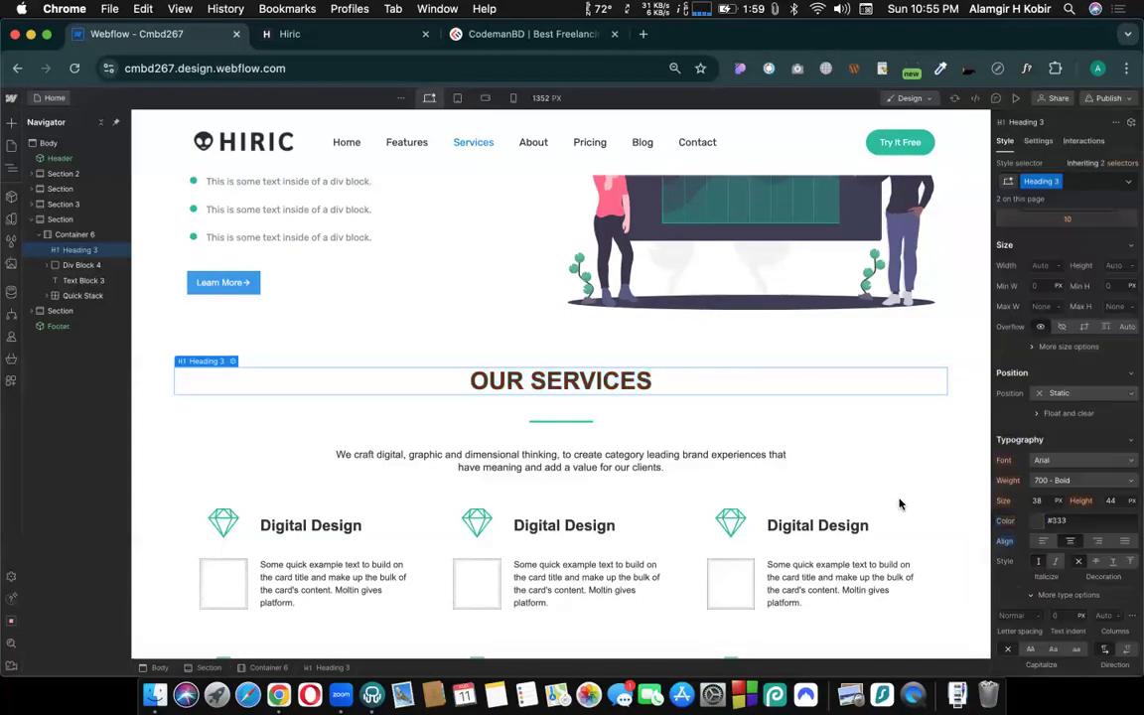
pyautogui.click(869, 500)
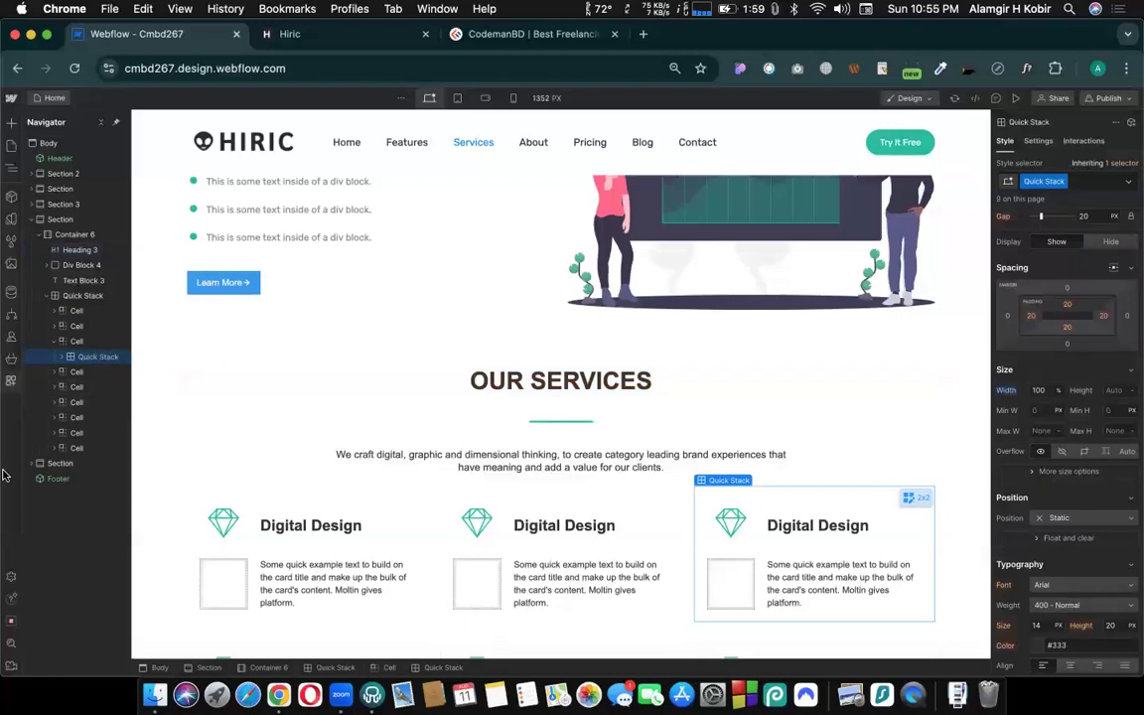
# - Open the site's backups and preview the automatic backup from July 14, 2024, 11:30:24 pm
pyautogui.click(12, 573)
pyautogui.click(60, 205)
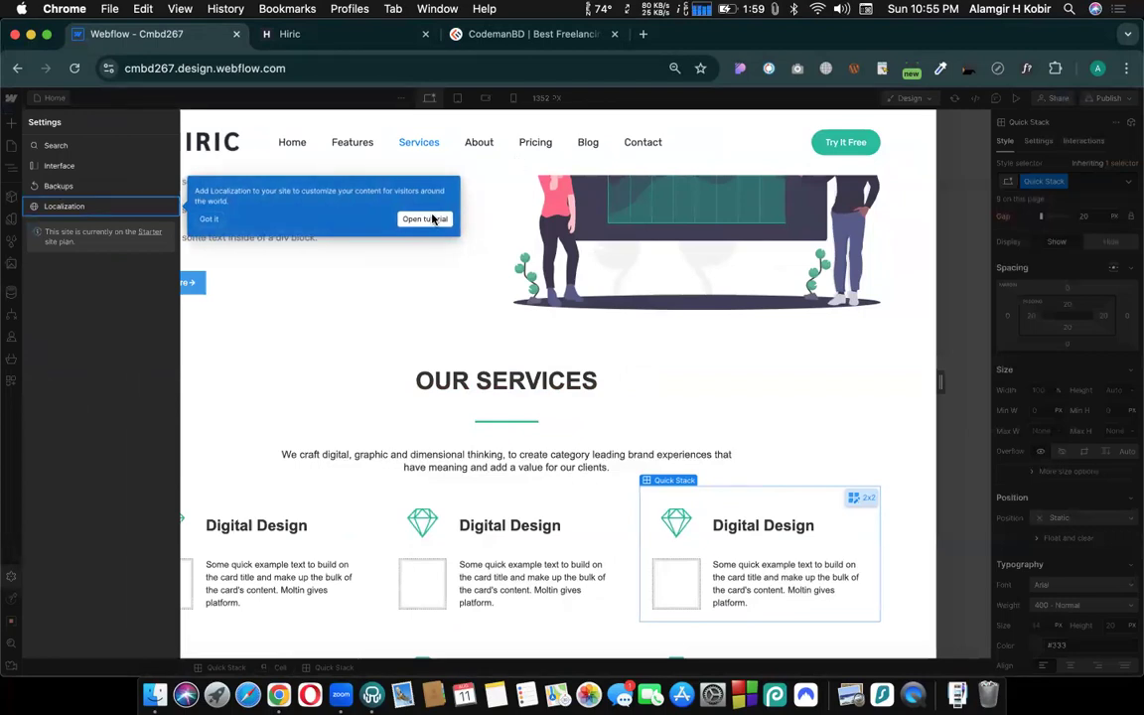
pyautogui.click(78, 186)
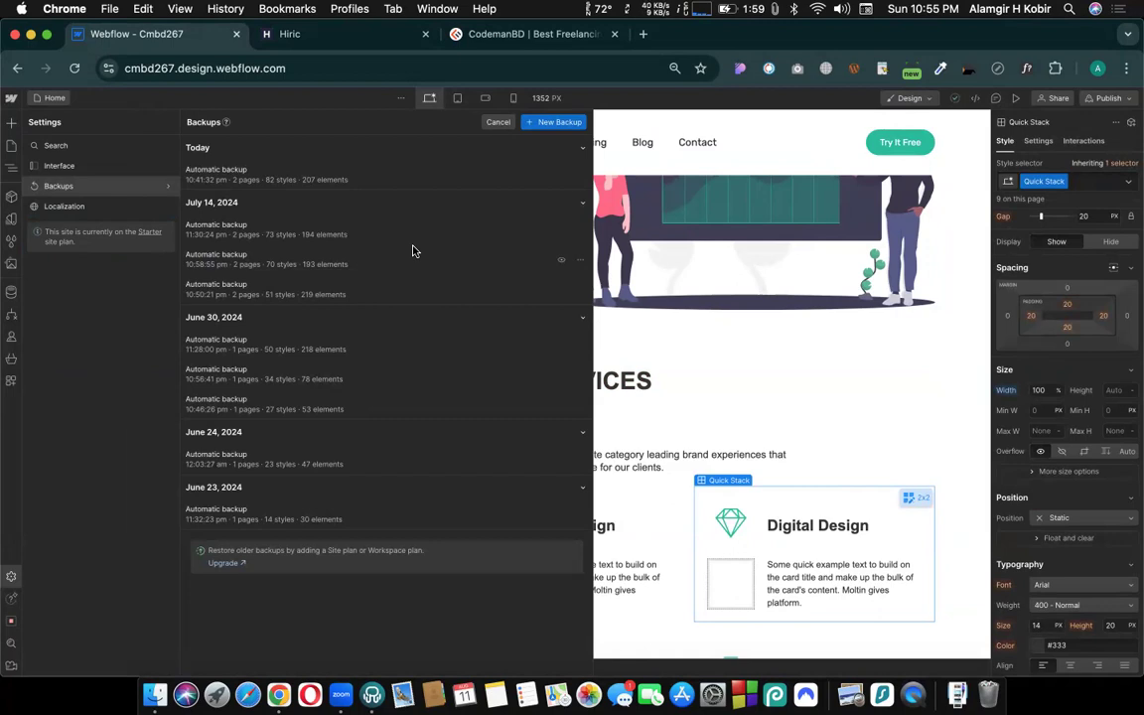
pyautogui.click(89, 195)
pyautogui.click(561, 232)
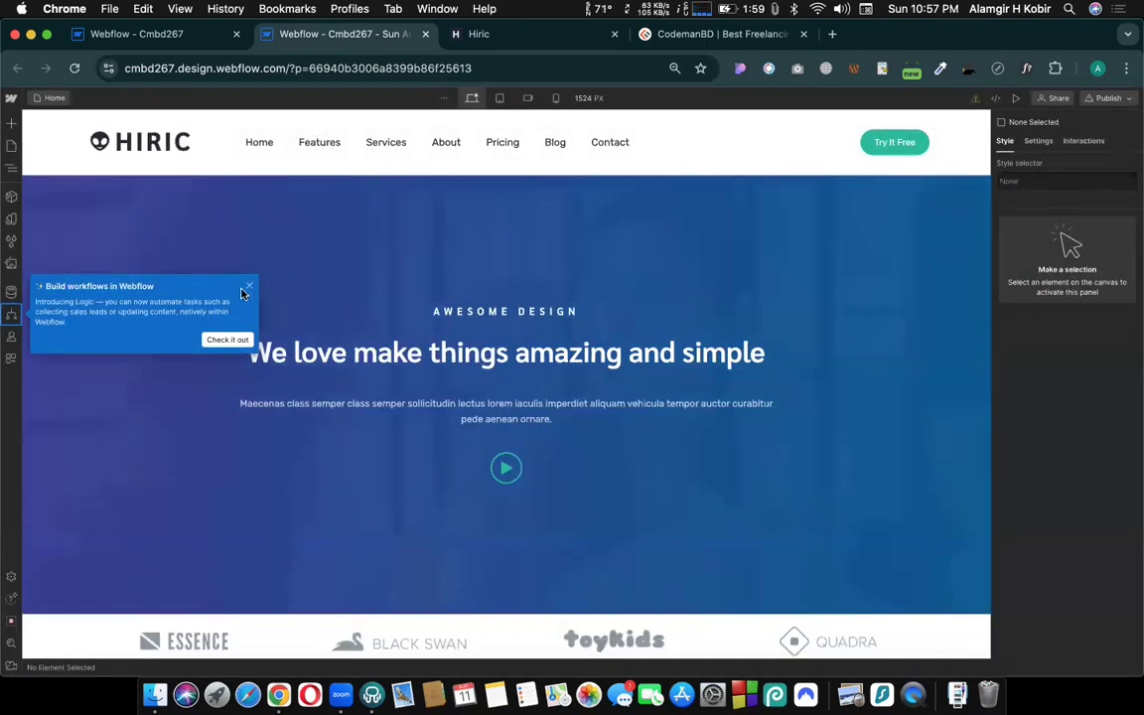
# - Dismiss the workflows notice, inspect the OUR SERVICES heading's styles in the backup preview, and recheck the current site's backup list
pyautogui.click(243, 291)
pyautogui.scroll(-5, 519, 338)
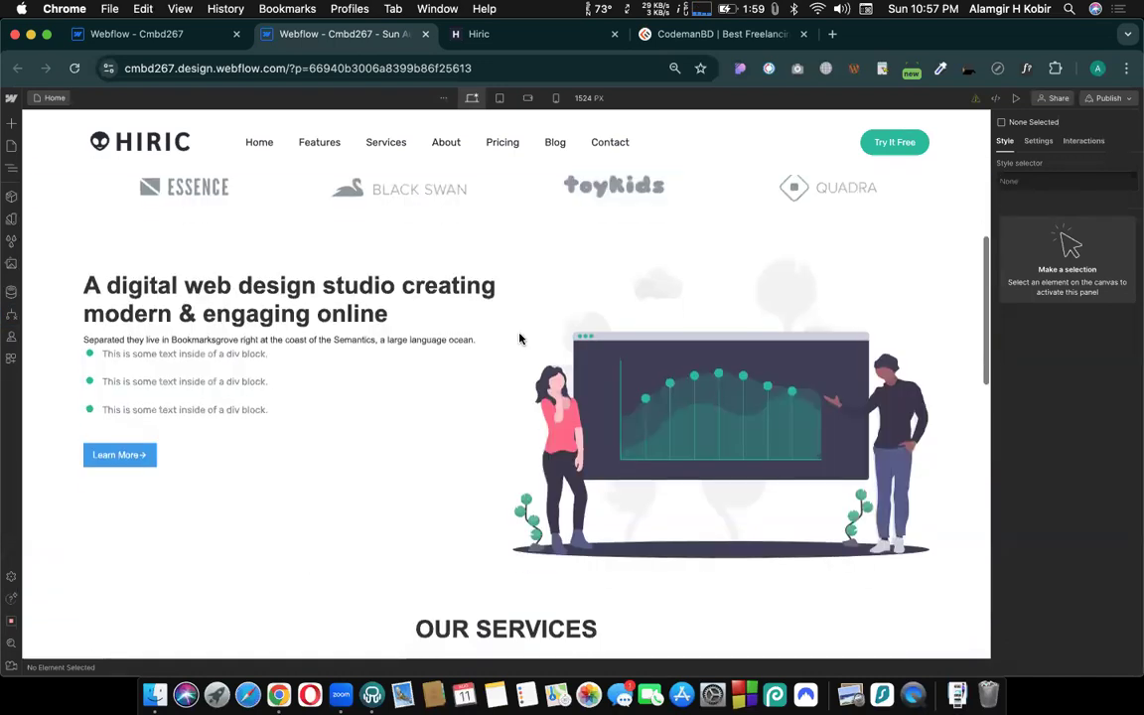
pyautogui.scroll(-3, 417, 437)
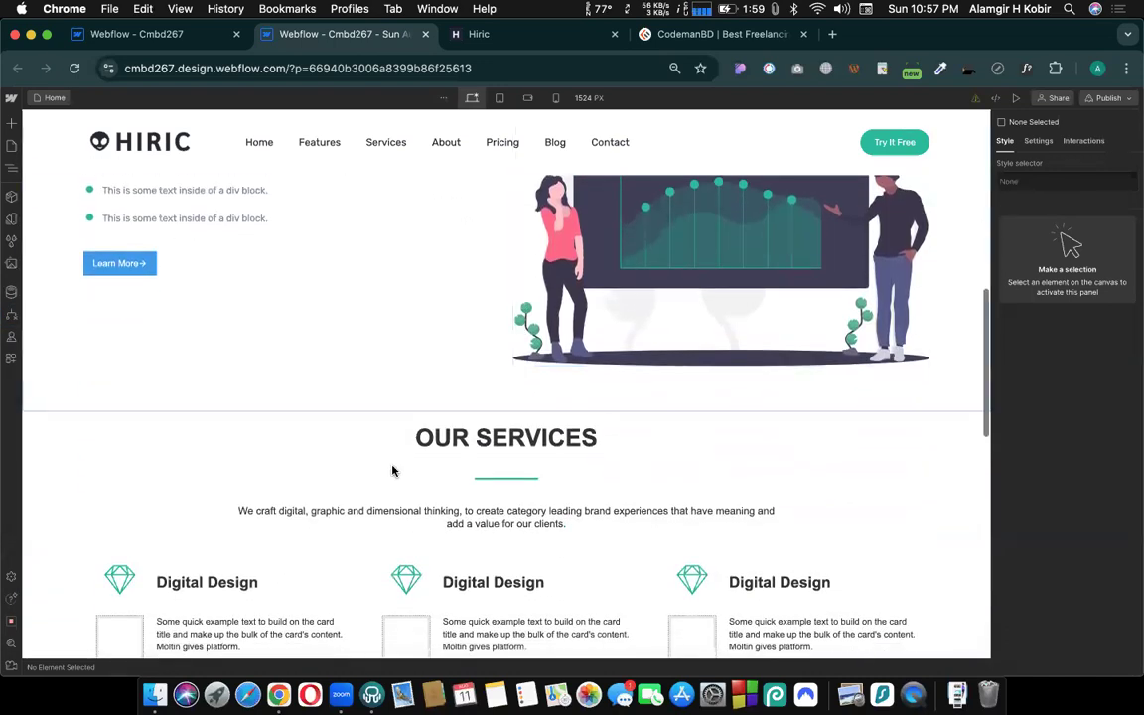
pyautogui.click(449, 437)
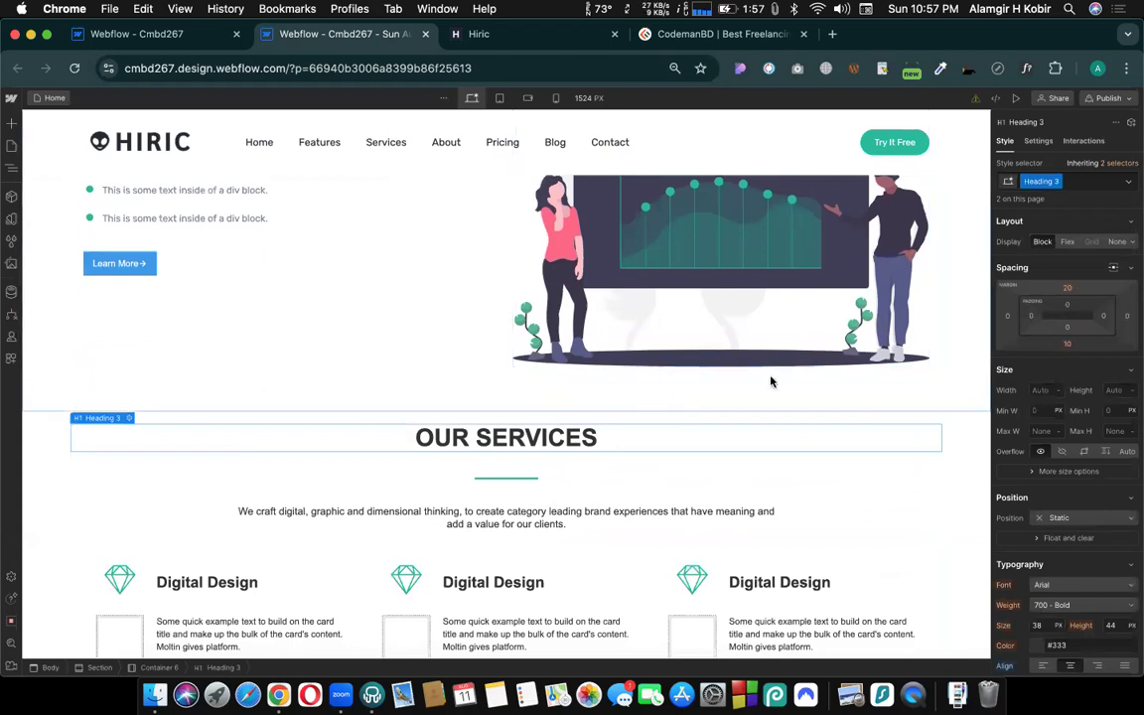
pyautogui.scroll(-4, 1033, 417)
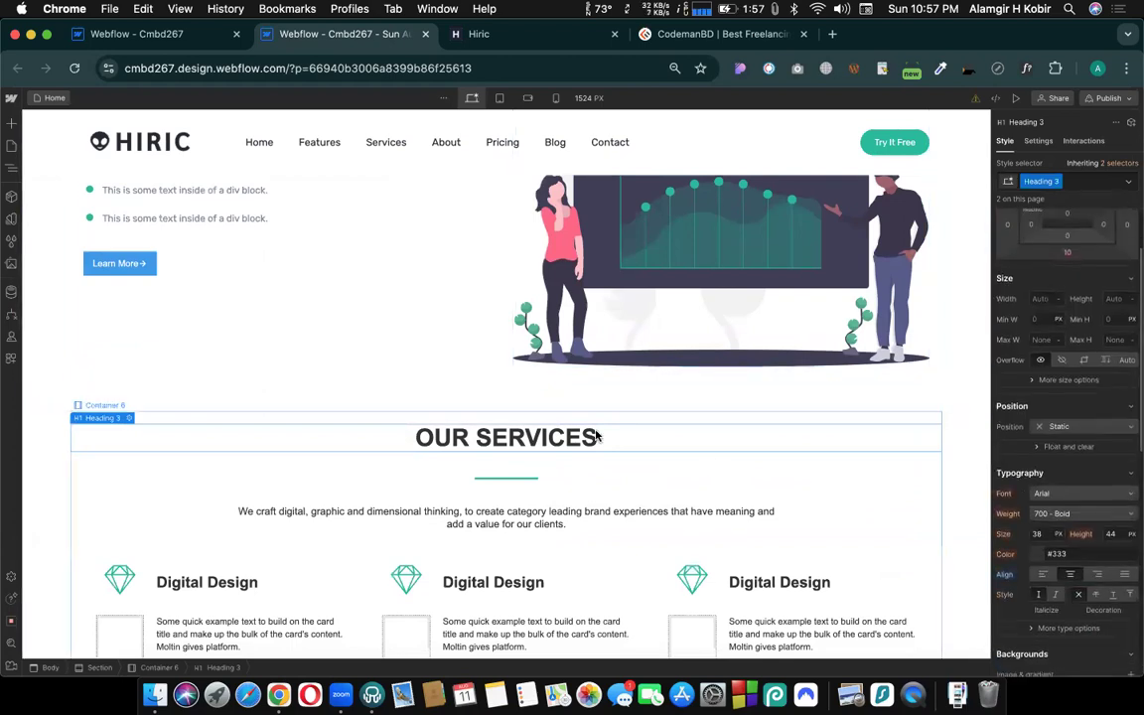
pyautogui.scroll(-2, 595, 437)
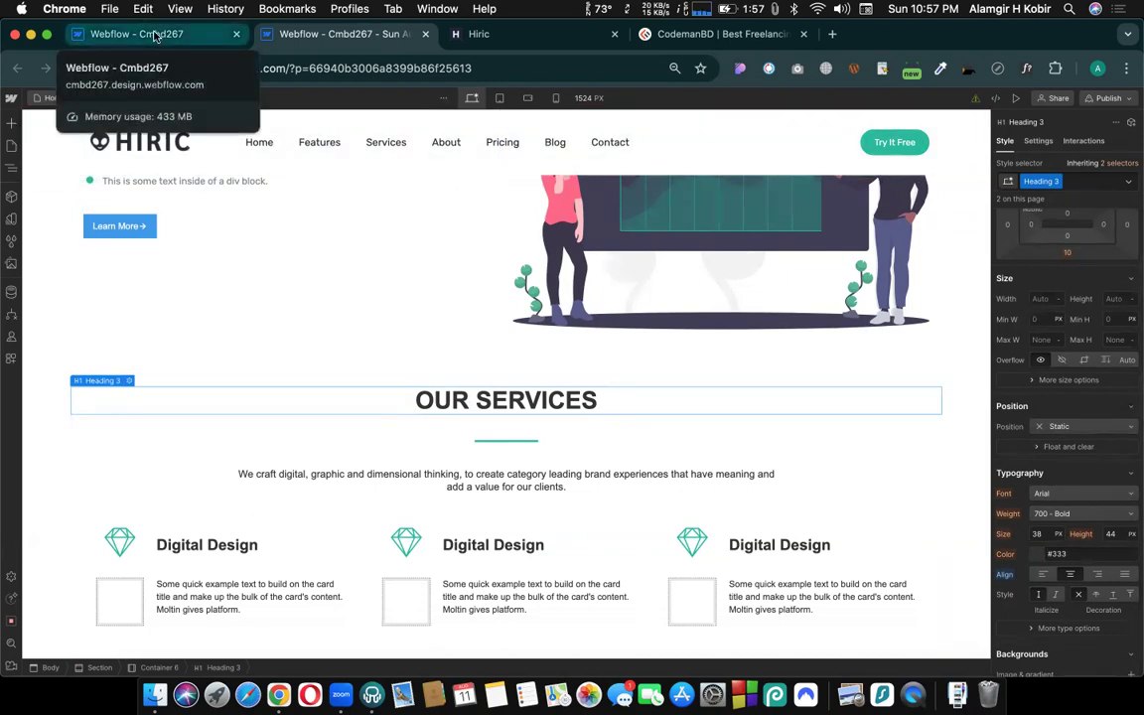
pyautogui.click(154, 35)
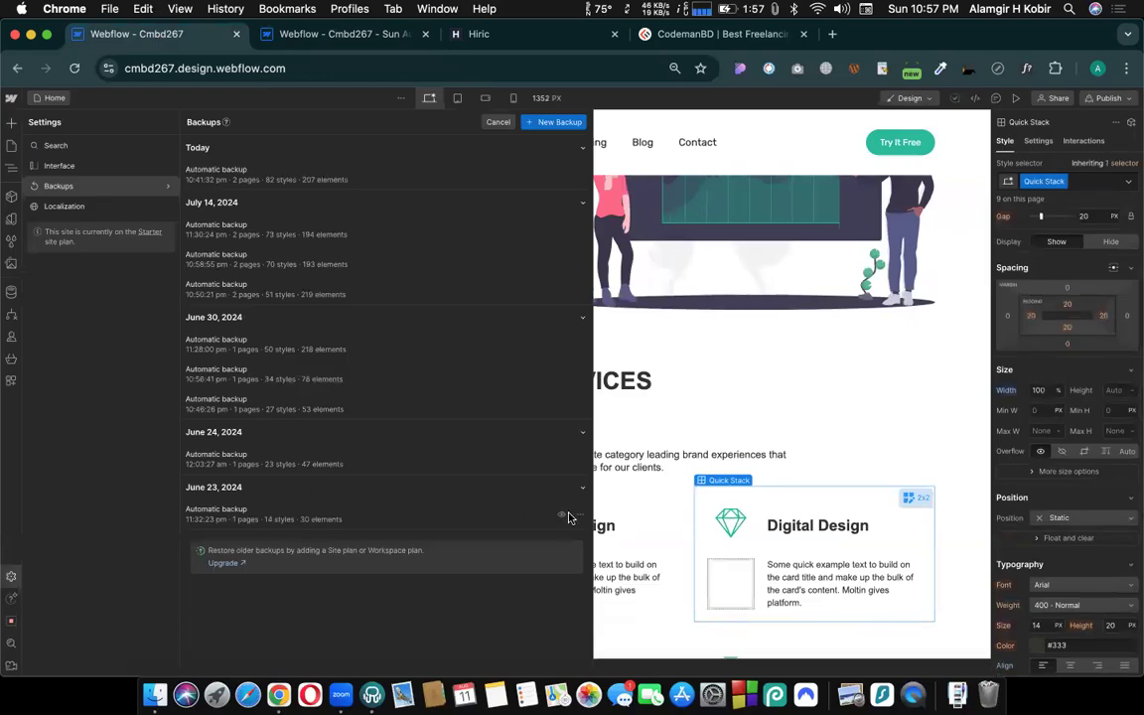
pyautogui.click(328, 35)
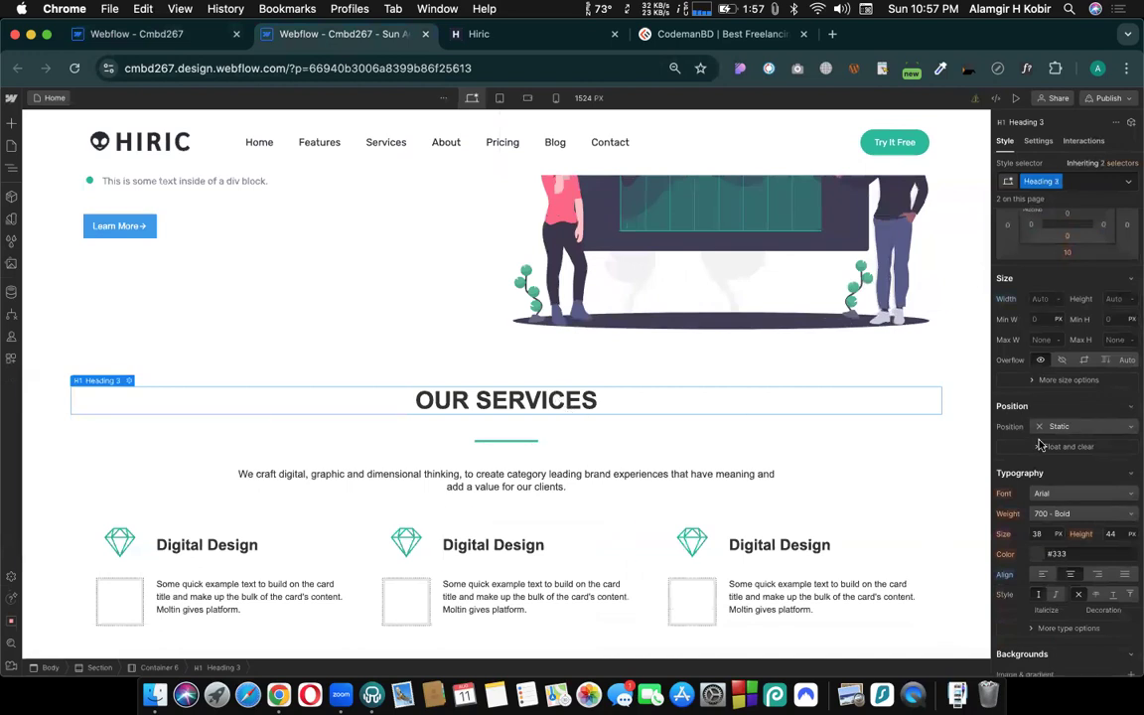
# - Try to edit the OUR SERVICES heading's text color inside the backup preview
pyautogui.scroll(-3, 1040, 444)
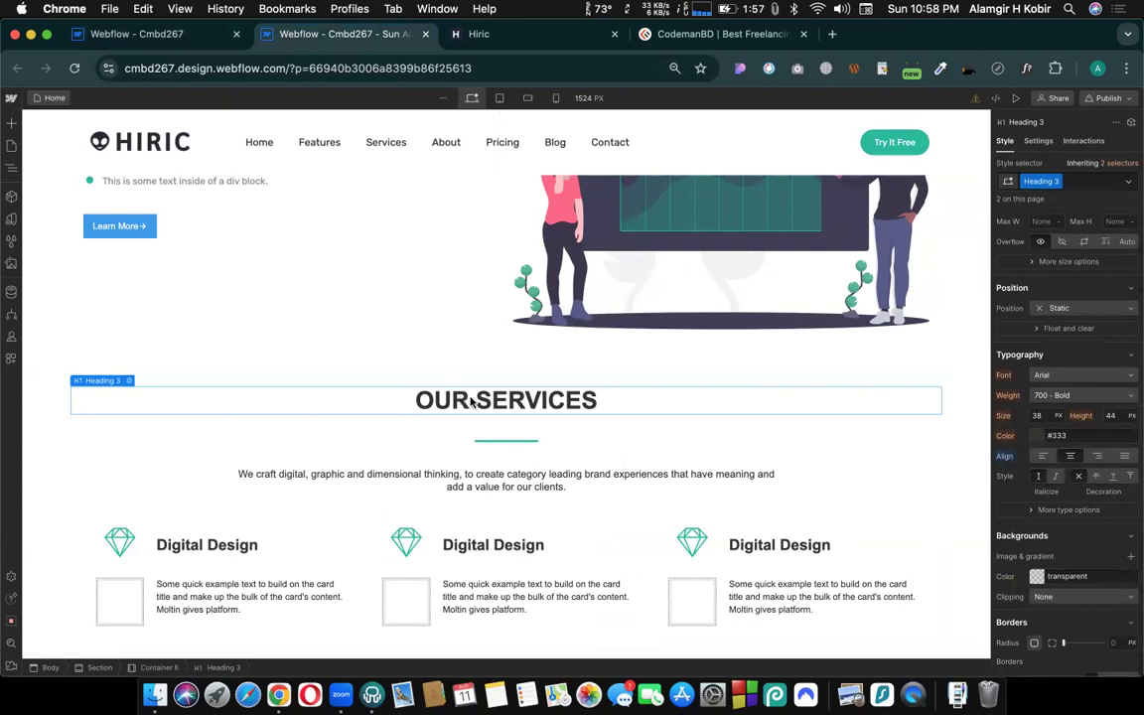
pyautogui.click(1049, 435)
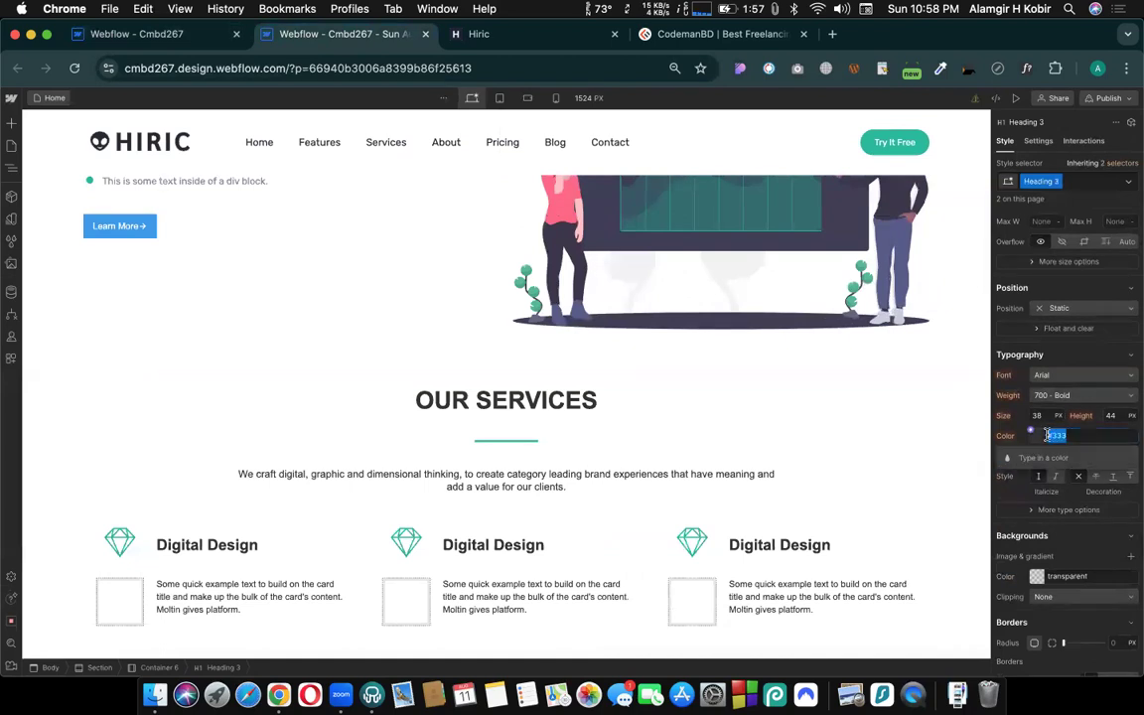
pyautogui.click(788, 421)
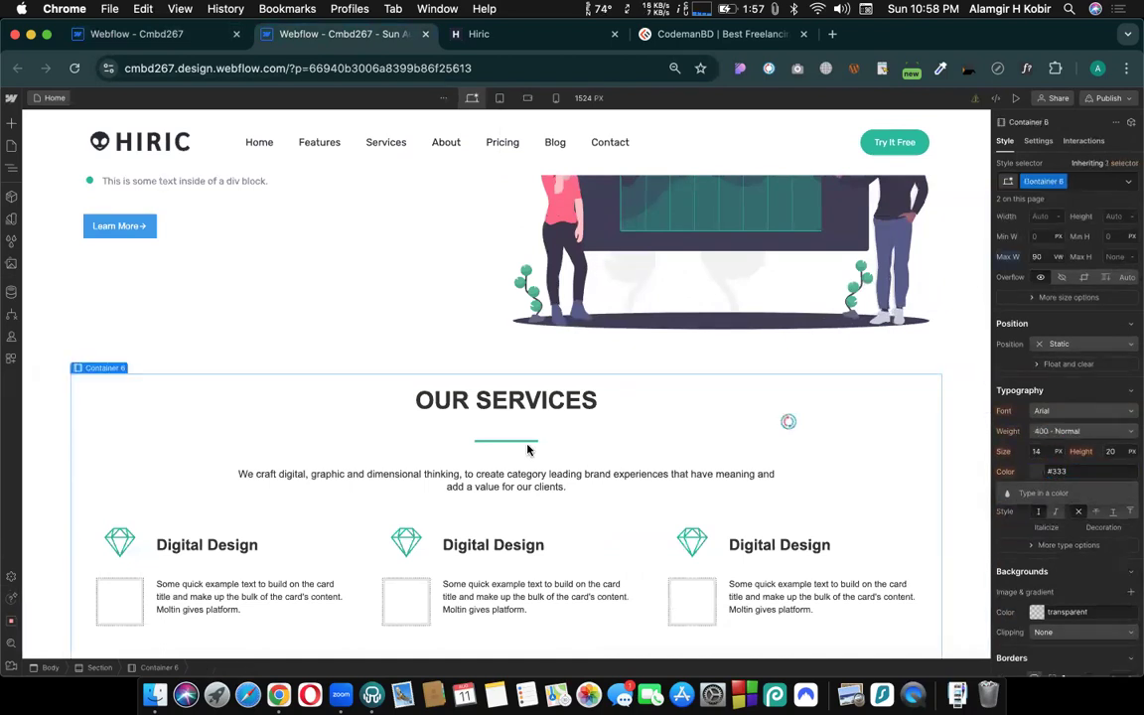
# - Check the About US page in the backup preview and return to its Home page
pyautogui.scroll(-5, 788, 421)
pyautogui.click(53, 97)
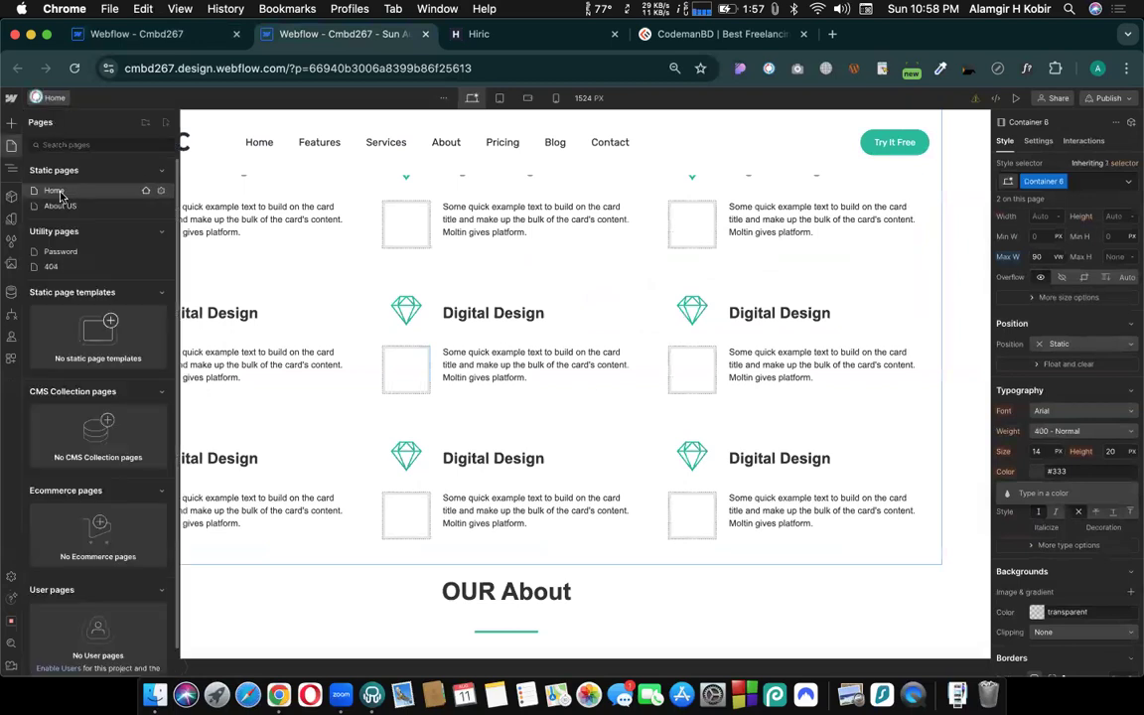
pyautogui.click(60, 207)
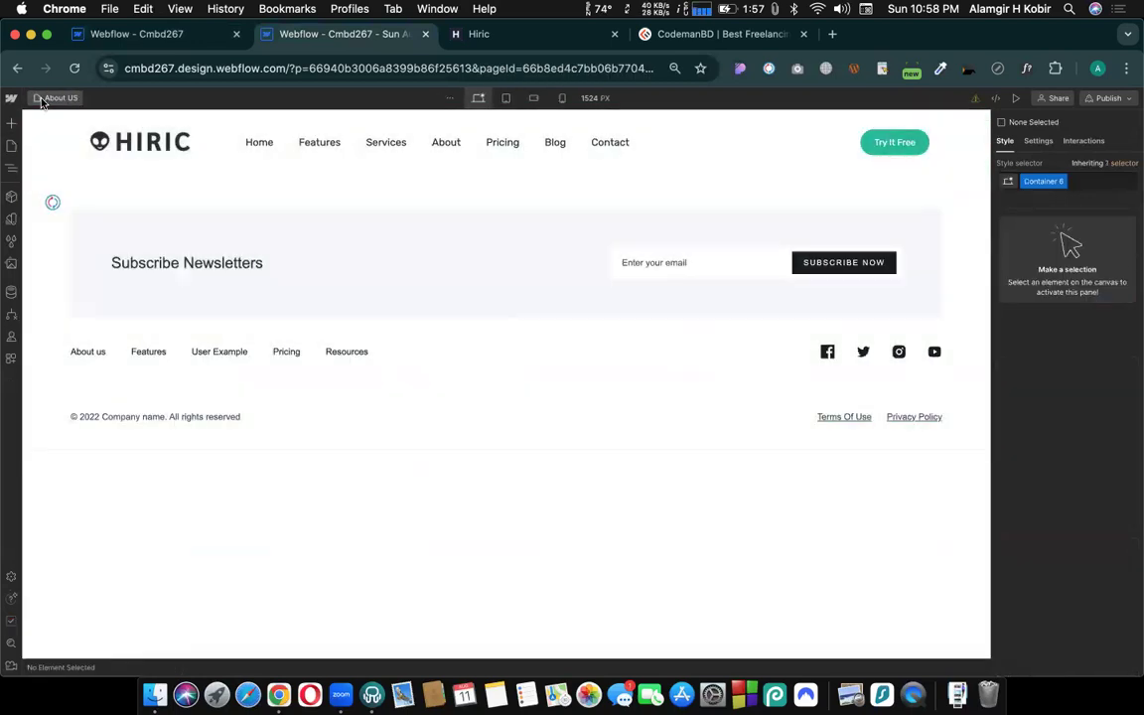
pyautogui.click(55, 98)
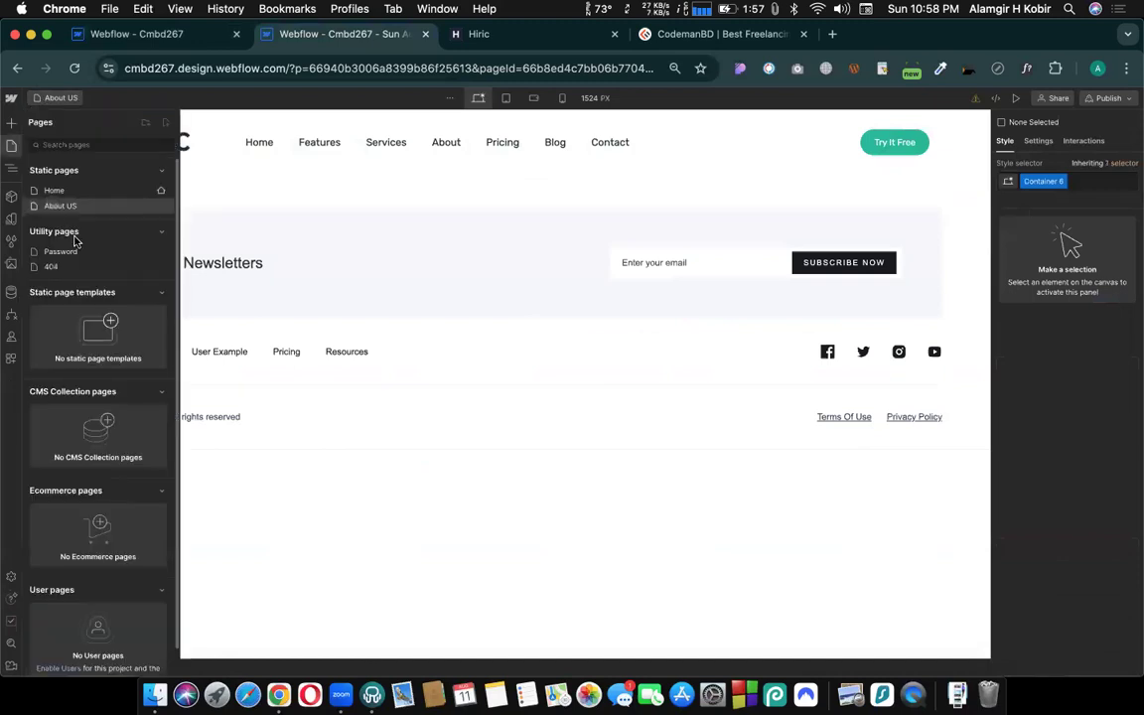
pyautogui.click(53, 191)
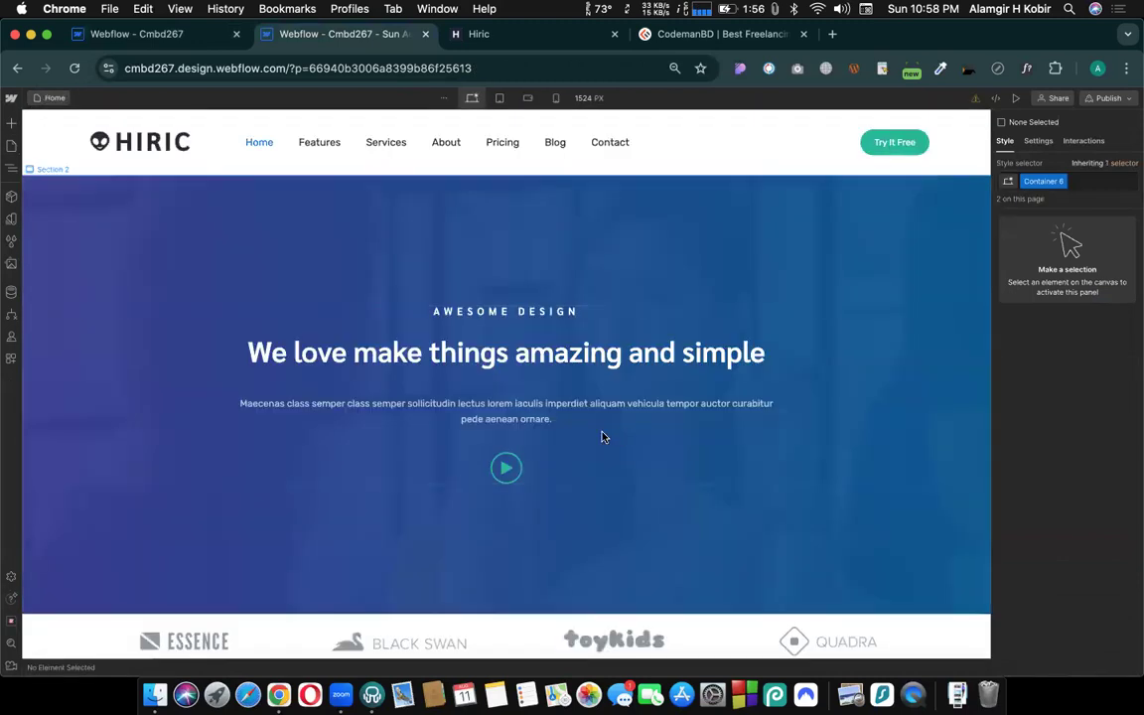
# - Copy the OUR SERVICES section on the backup preview's Home page and switch to the current site's tab
pyautogui.scroll(-10, 530, 360)
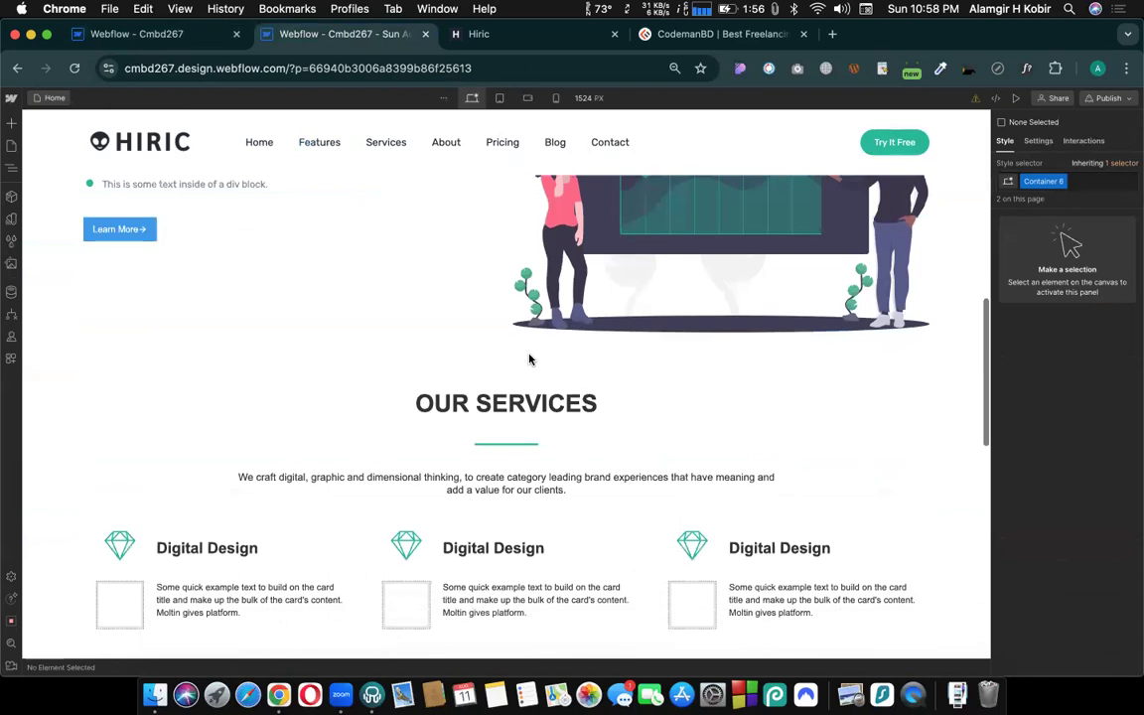
pyautogui.scroll(-2, 530, 359)
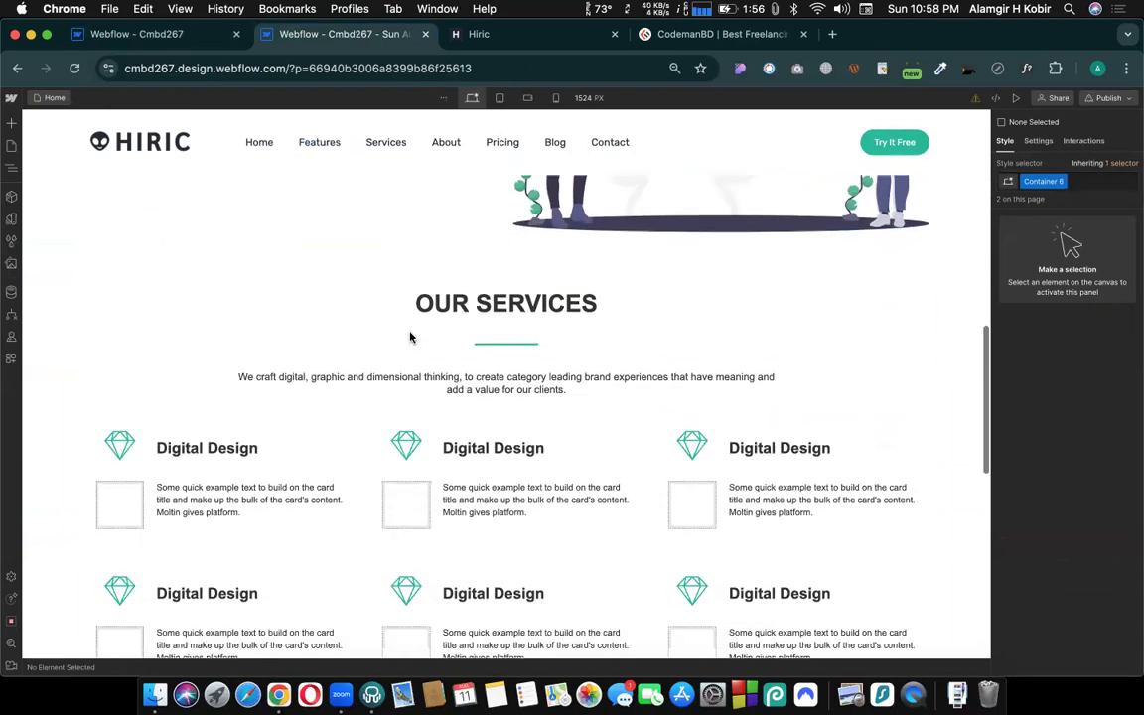
pyautogui.click(39, 294)
pyautogui.rightClick(40, 293)
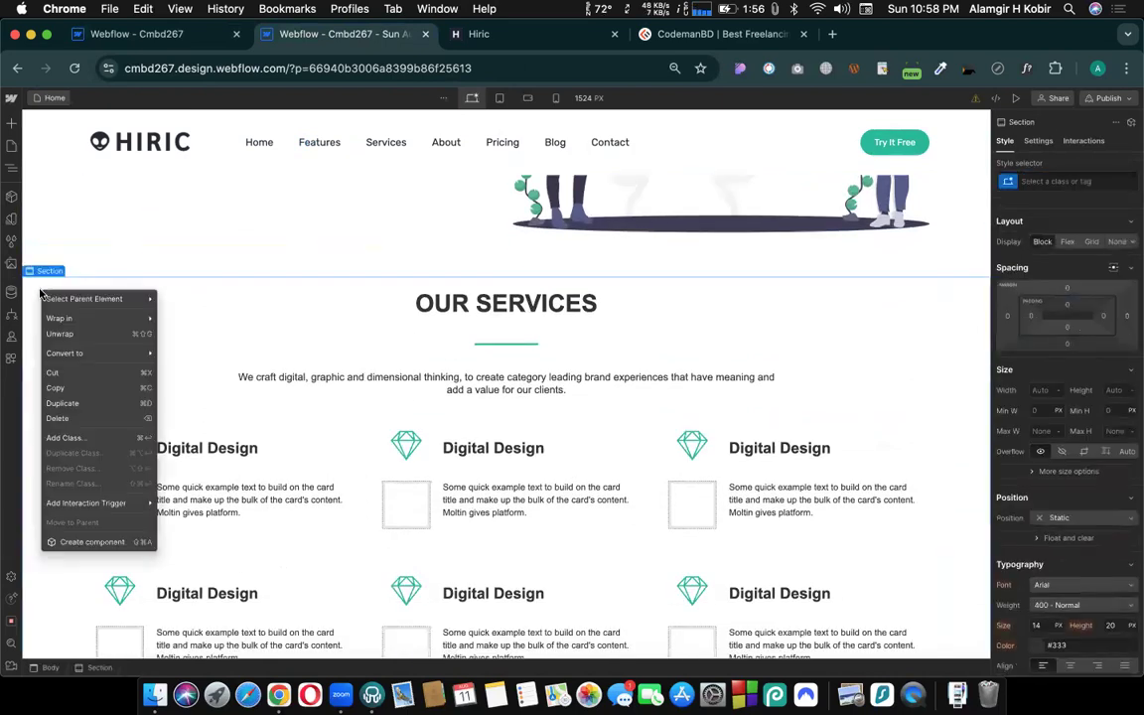
pyautogui.click(62, 393)
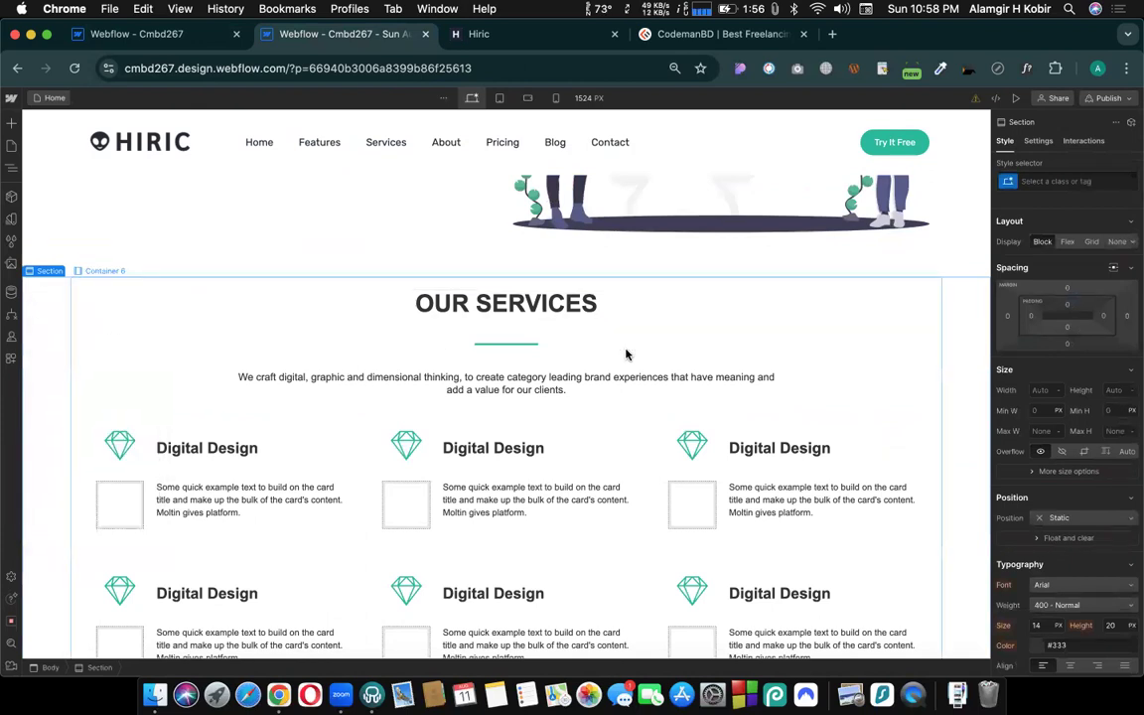
pyautogui.click(144, 34)
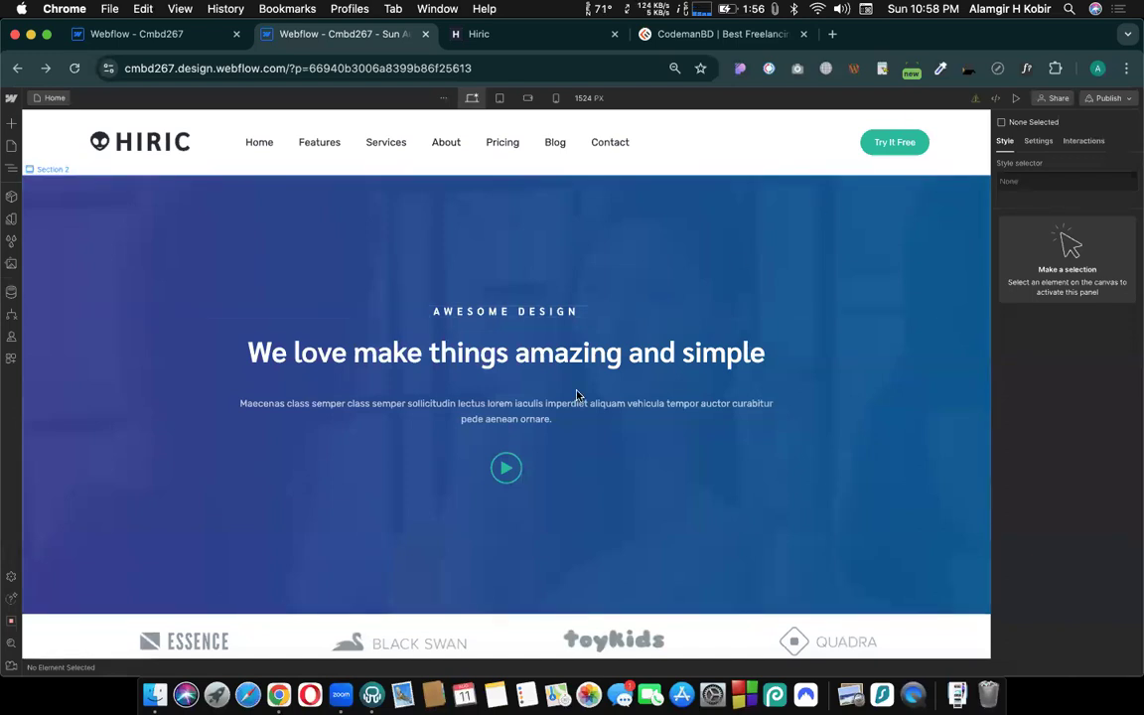
# - Copy the whole OUR SERVICES section from the backup preview once more
pyautogui.scroll(-10, 577, 396)
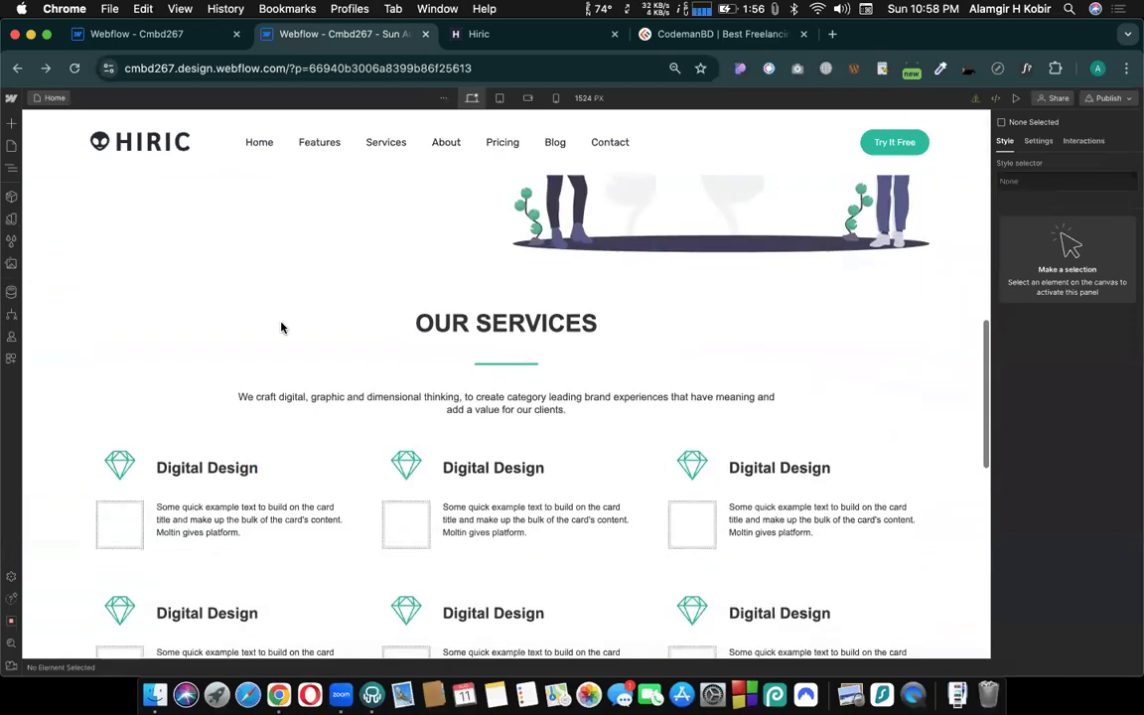
pyautogui.click(43, 324)
pyautogui.rightClick(44, 323)
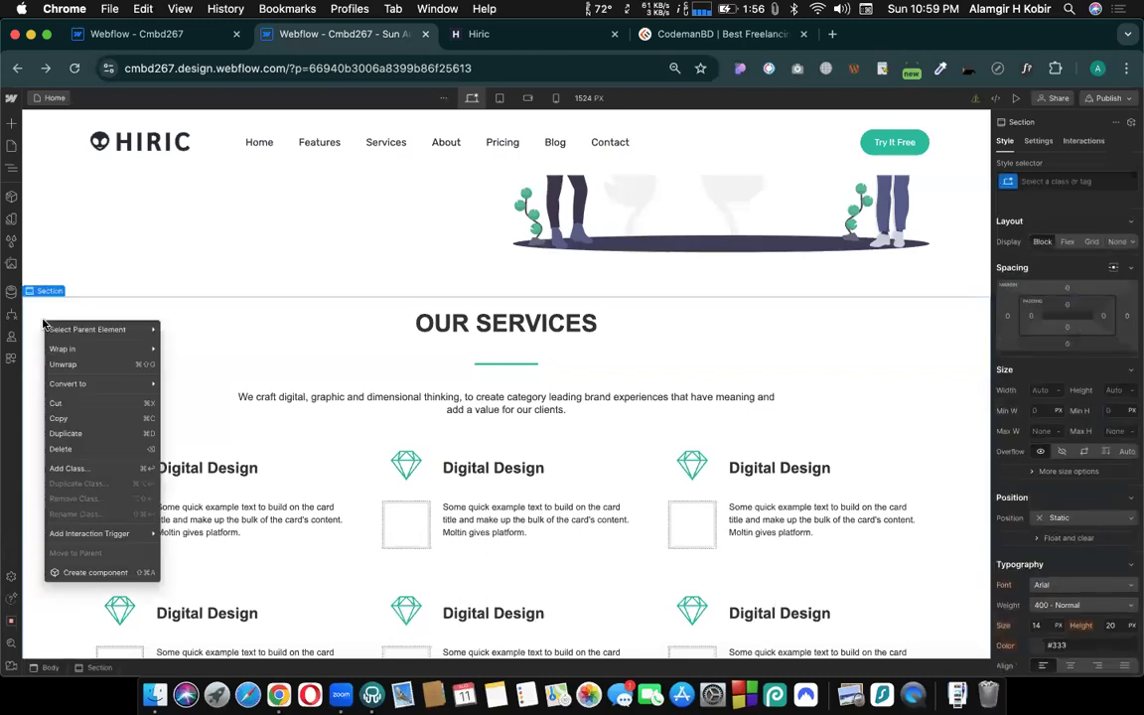
pyautogui.click(57, 422)
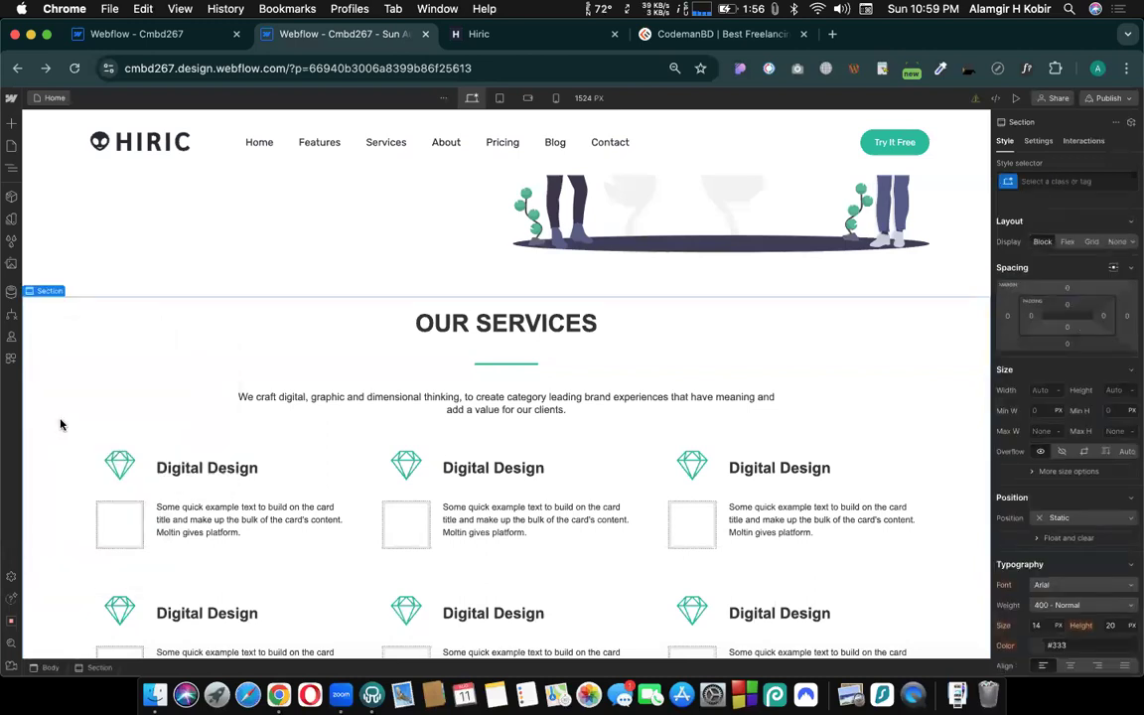
# - Switch to the current site's tab, close the backups, and delete the OUR SERVICES section from the Home page
pyautogui.click(117, 35)
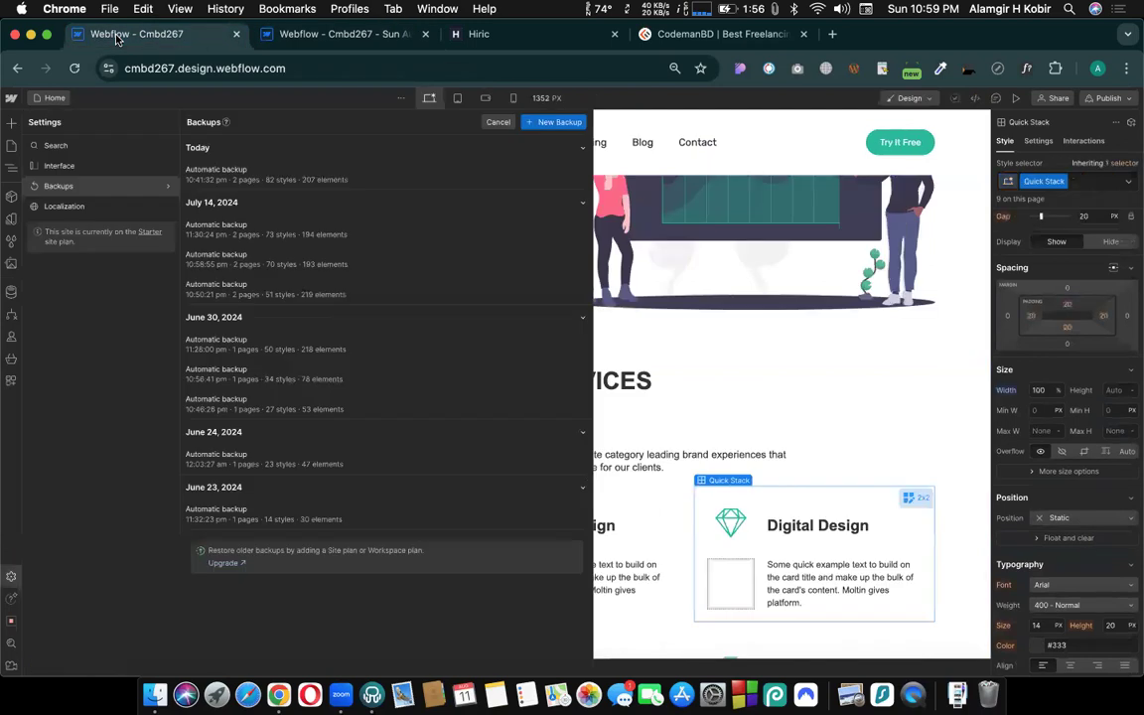
pyautogui.click(705, 374)
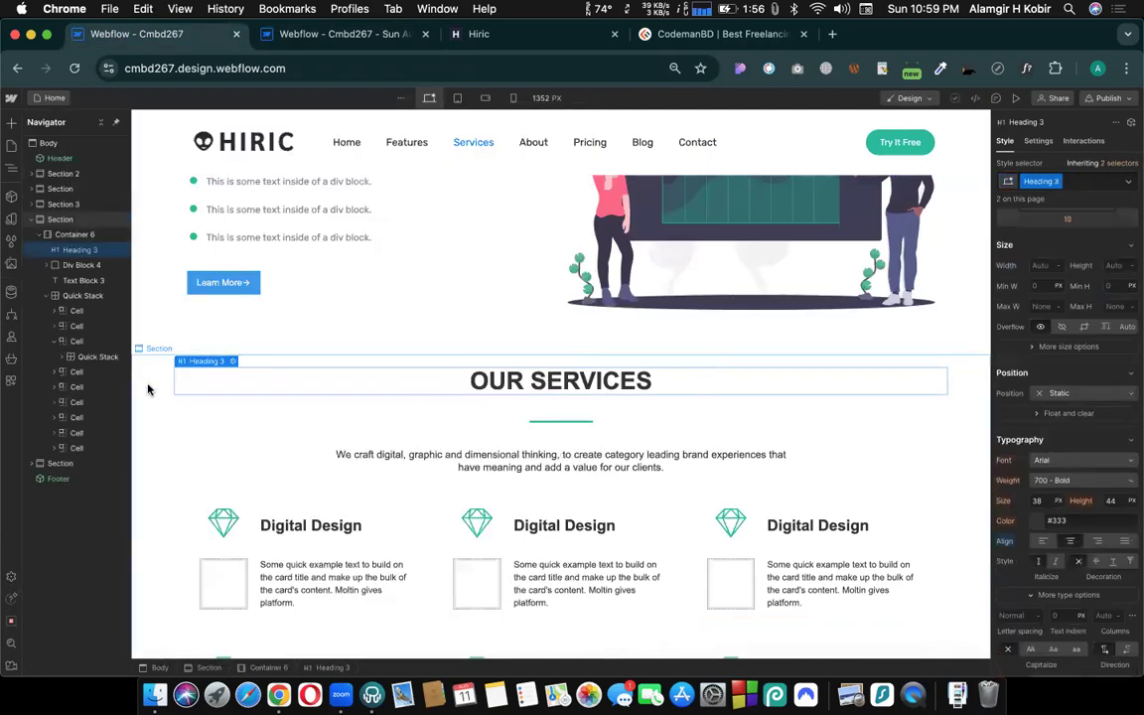
pyautogui.click(151, 390)
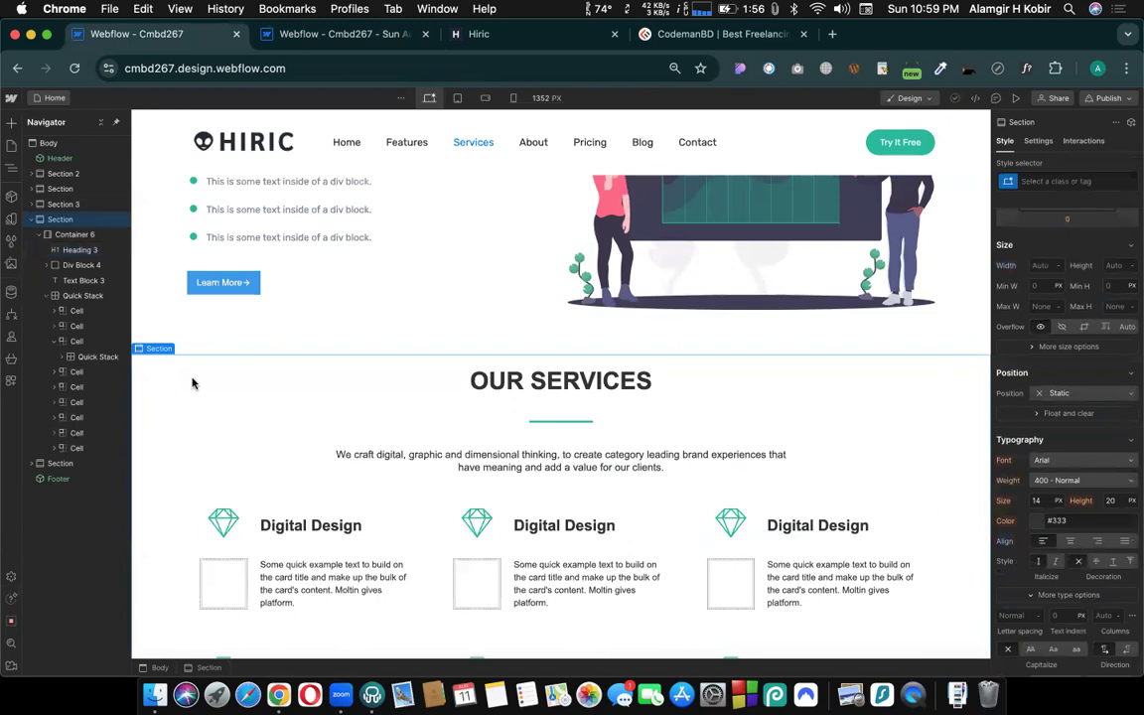
pyautogui.press('Delete')
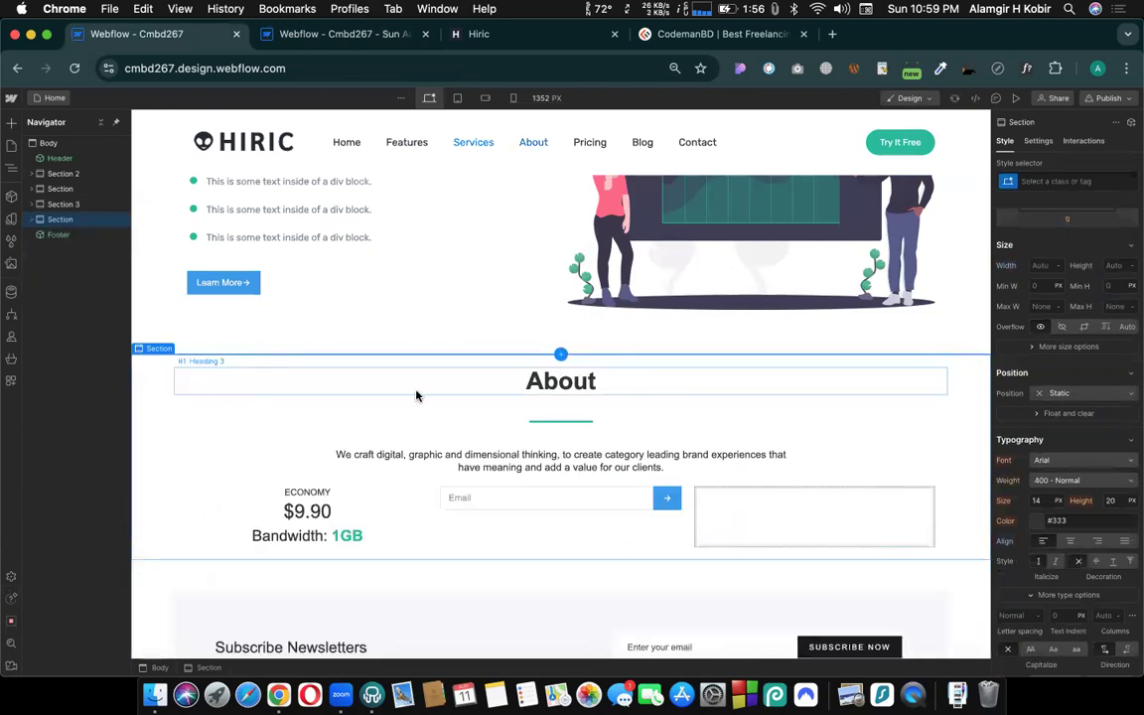
# - Paste the copied OUR SERVICES section into the Body and move it directly below Section 2
pyautogui.click(44, 145)
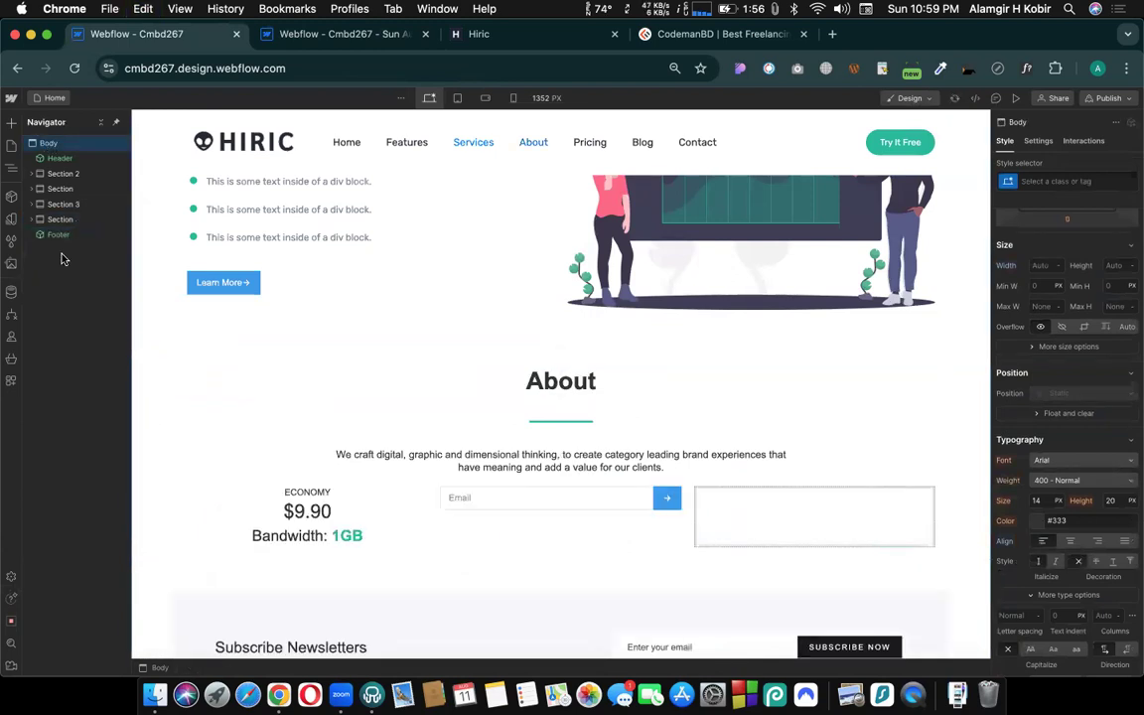
pyautogui.press('super+v')
pyautogui.moveTo(57, 257); pyautogui.dragTo(57, 188)
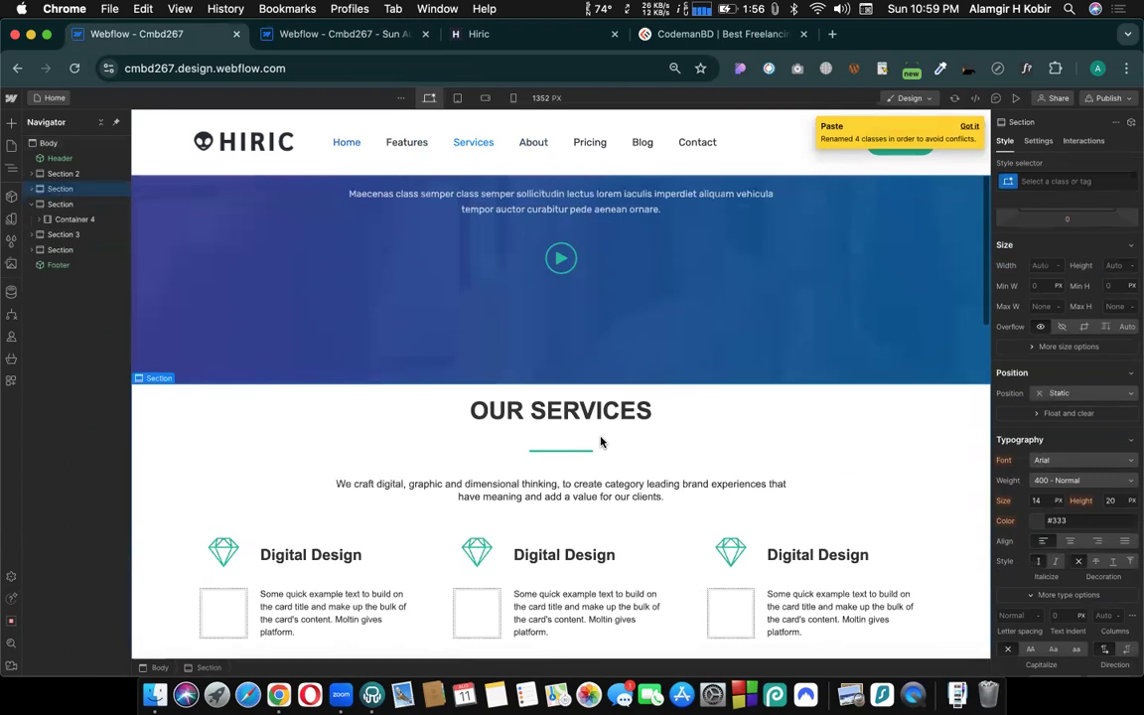
# - Compare the pasted OUR SERVICES section with the backup preview and close the preview tab
pyautogui.scroll(-3, 613, 372)
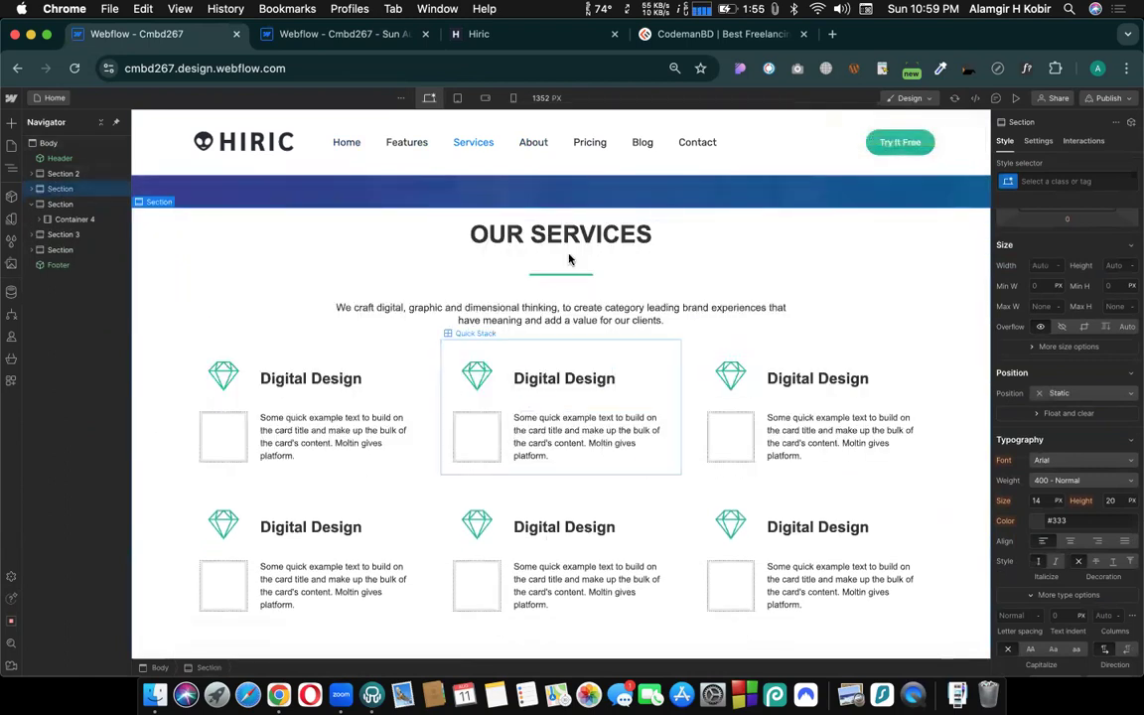
pyautogui.click(514, 237)
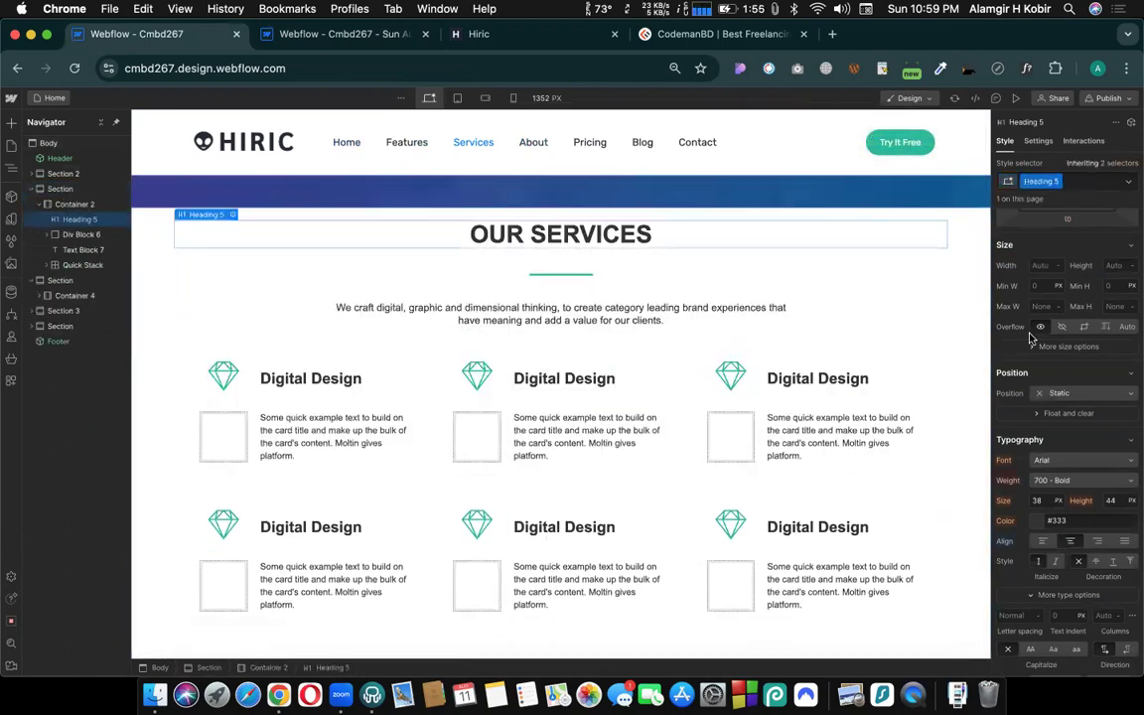
pyautogui.click(298, 33)
pyautogui.scroll(-3, 324, 316)
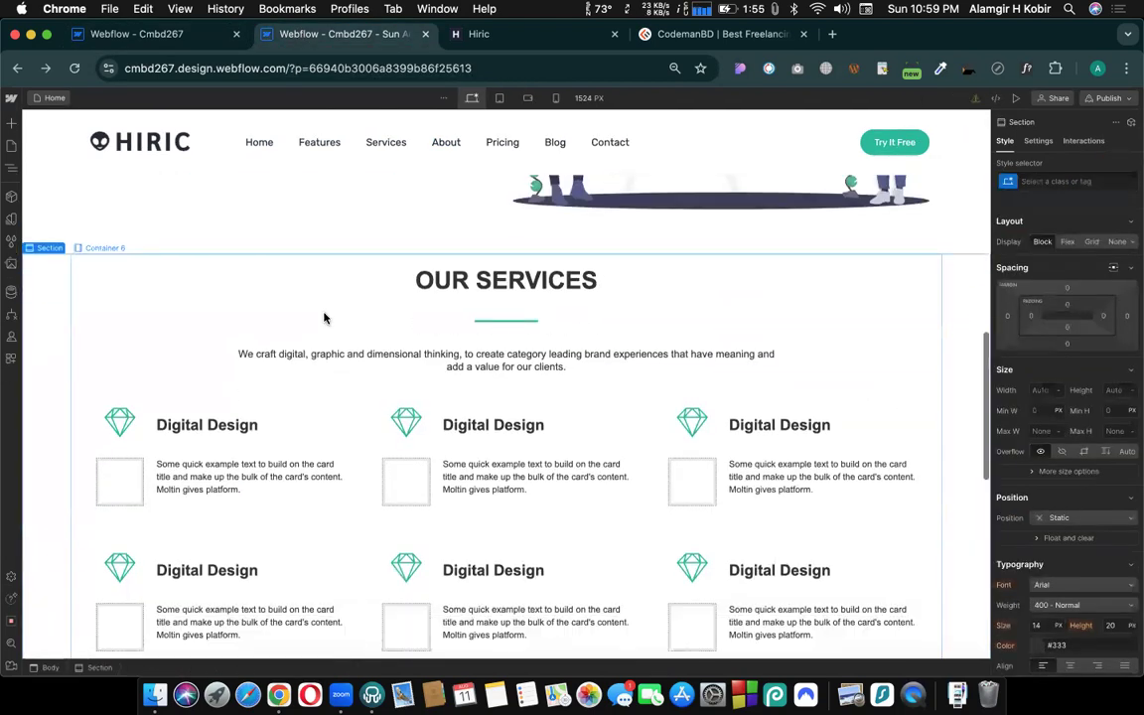
pyautogui.click(426, 35)
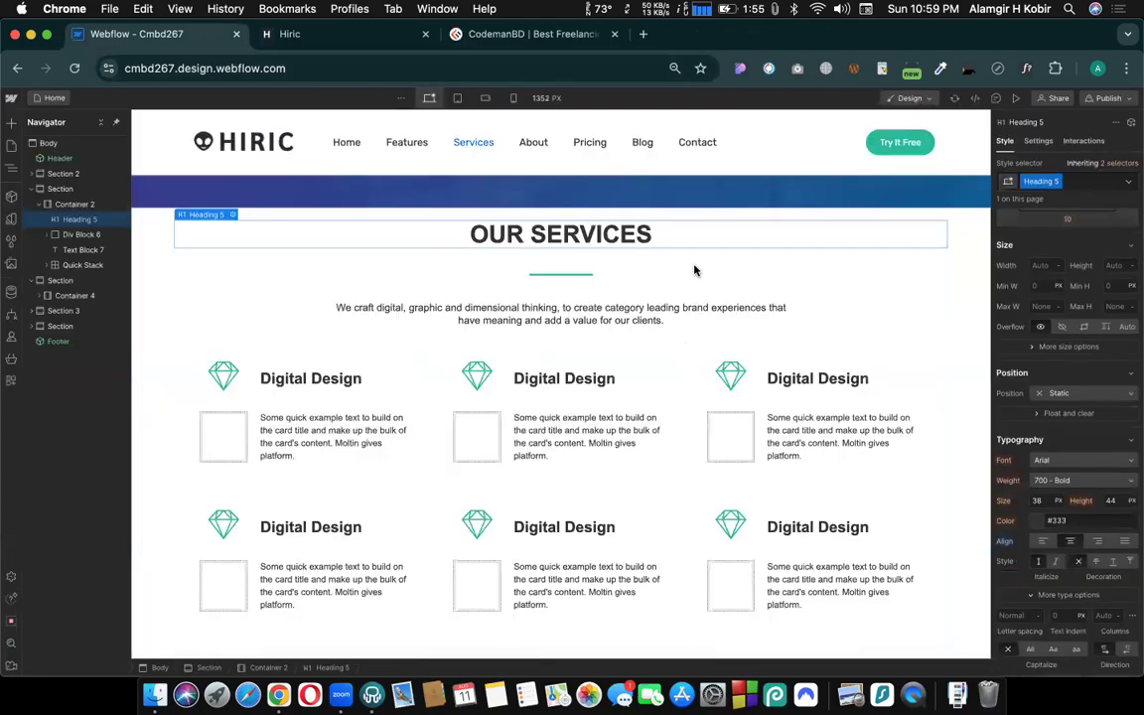
# - Replace the class on the OUR SERVICES heading with the existing Heading 2 class
pyautogui.click(153, 260)
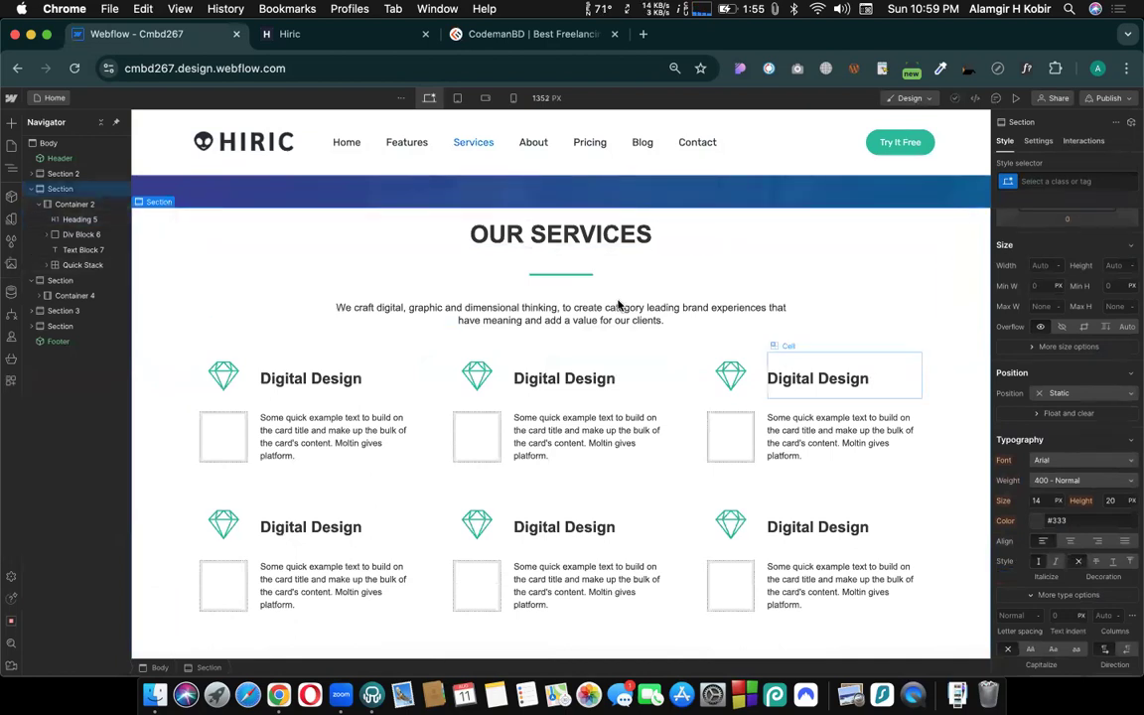
pyautogui.click(545, 241)
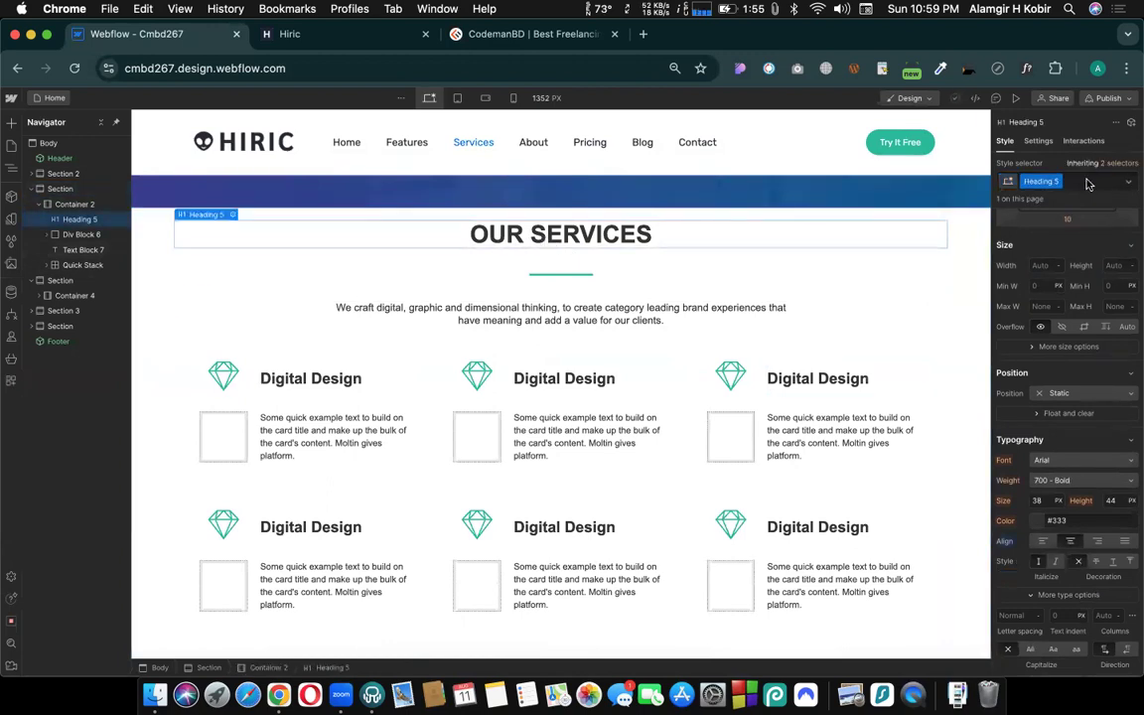
pyautogui.click(1087, 181)
pyautogui.press('BackSpace')
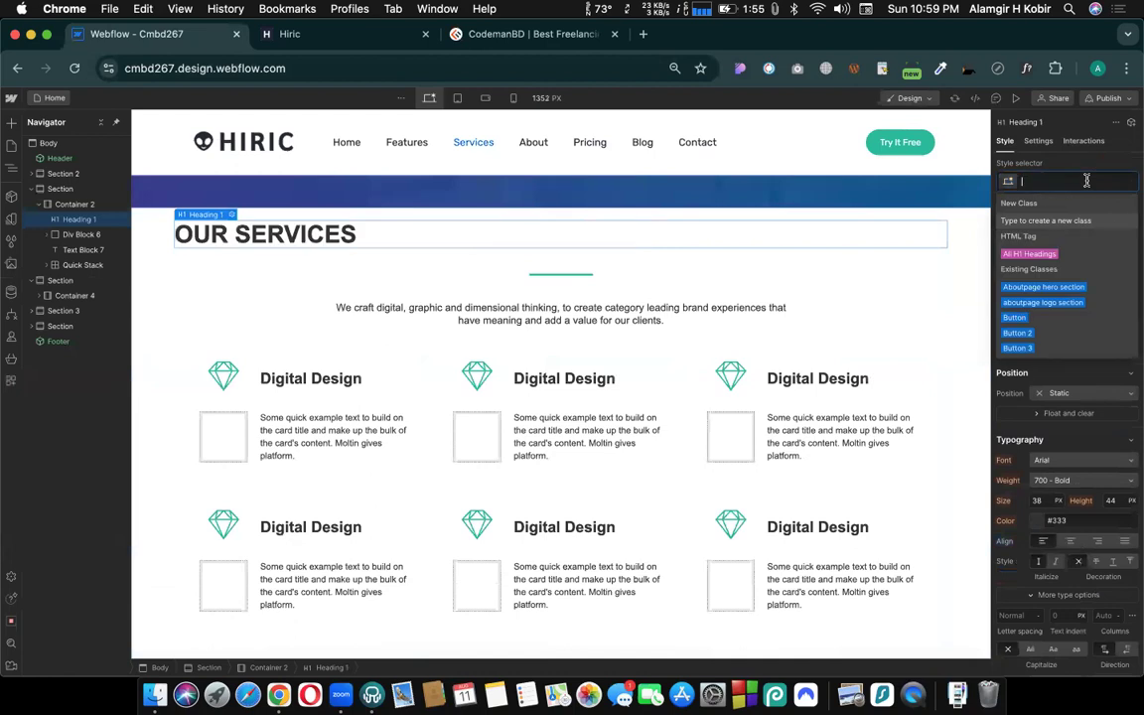
pyautogui.write('headi')
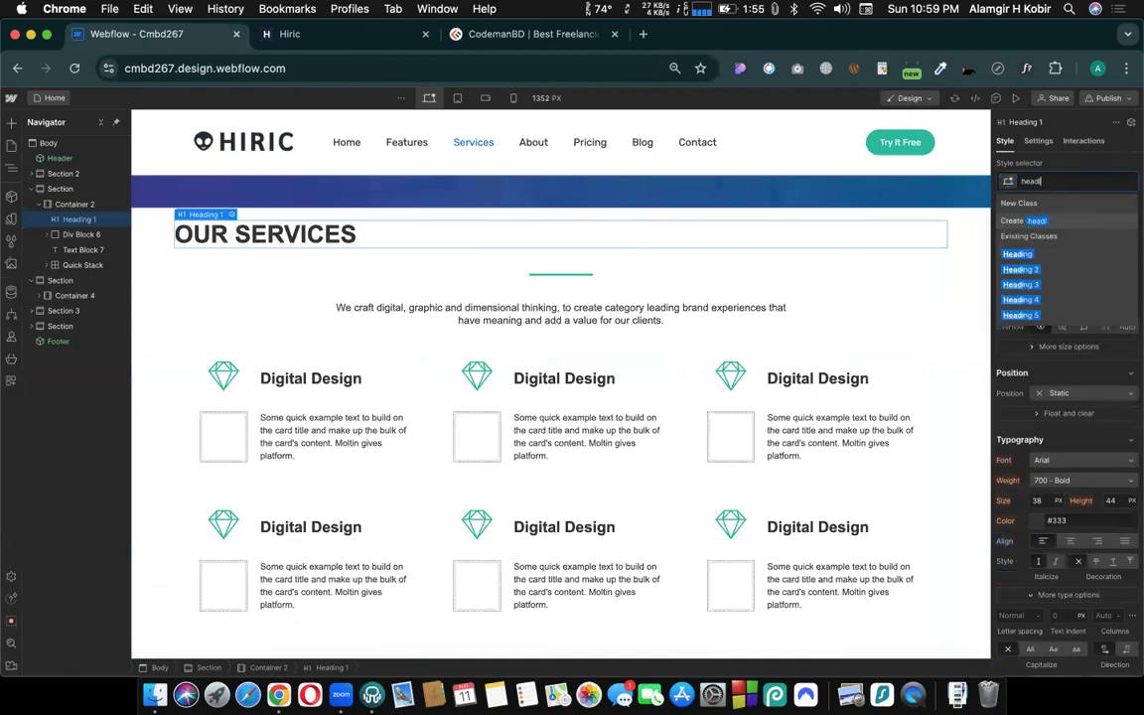
pyautogui.click(1033, 270)
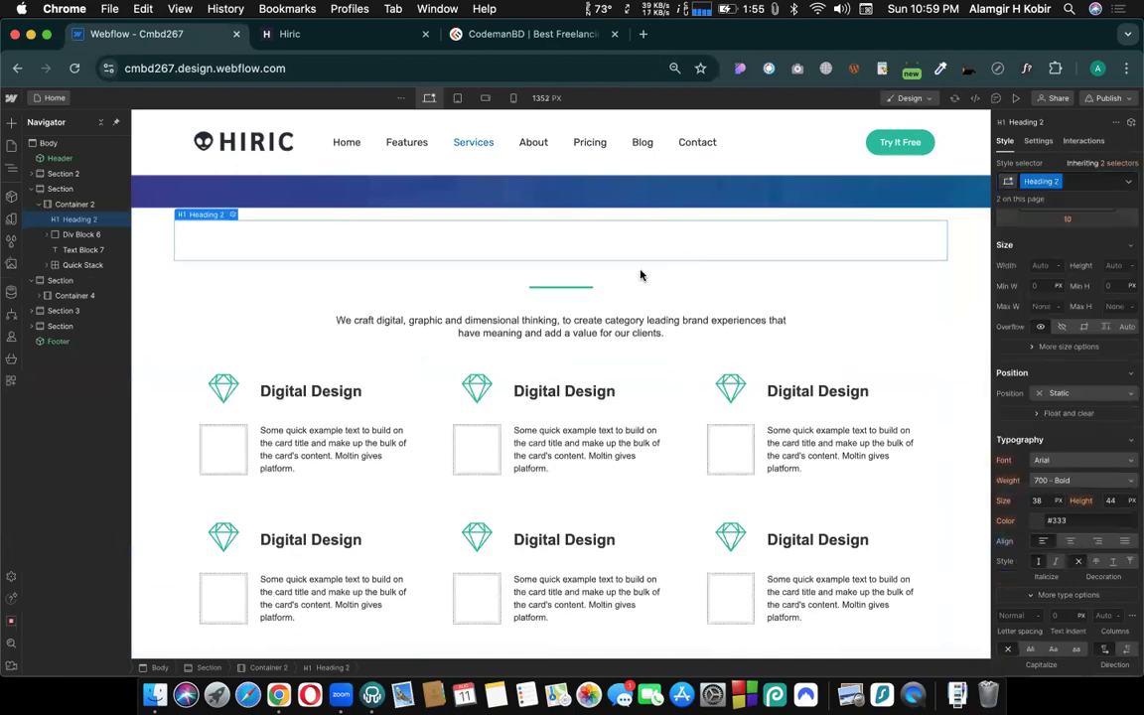
# - Check the class of the About heading and apply that Heading 3 class to the OUR SERVICES heading in place of Heading 2
pyautogui.scroll(-10, 757, 404)
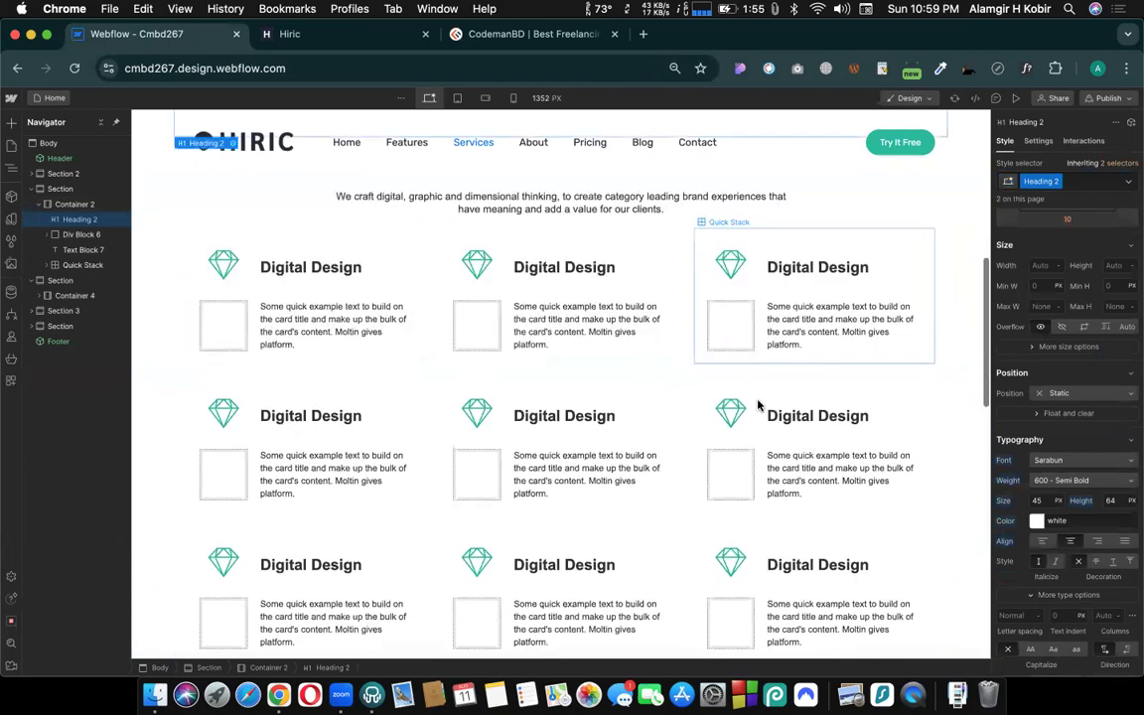
pyautogui.scroll(-10, 712, 403)
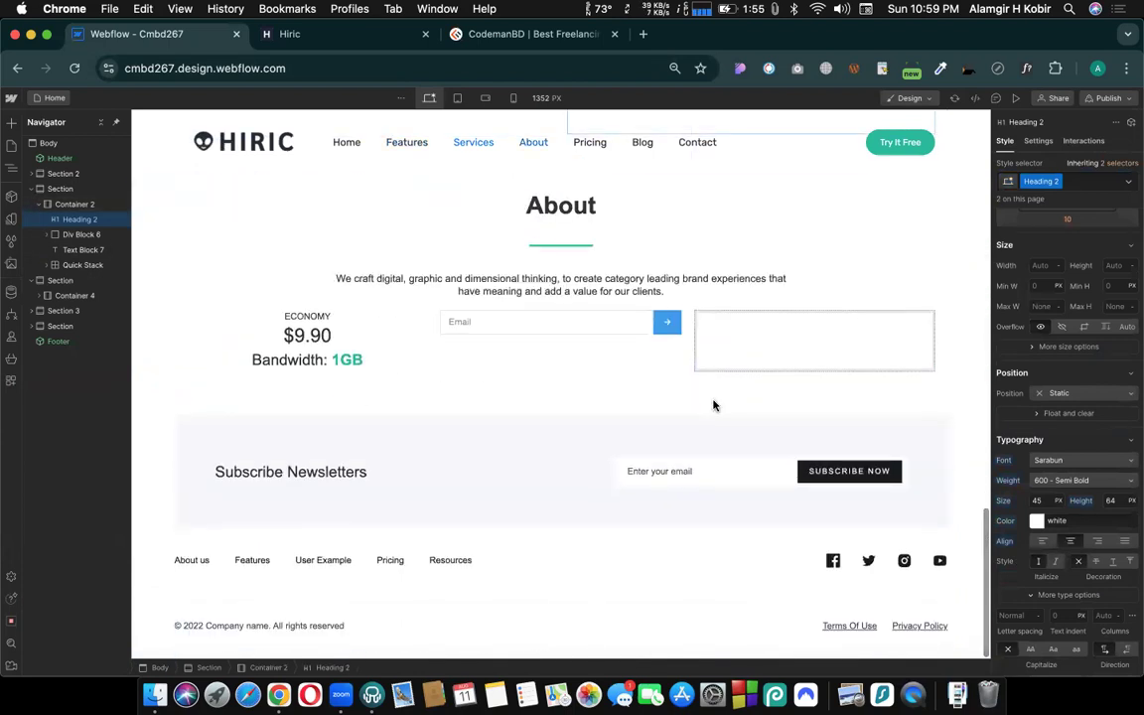
pyautogui.scroll(2, 595, 335)
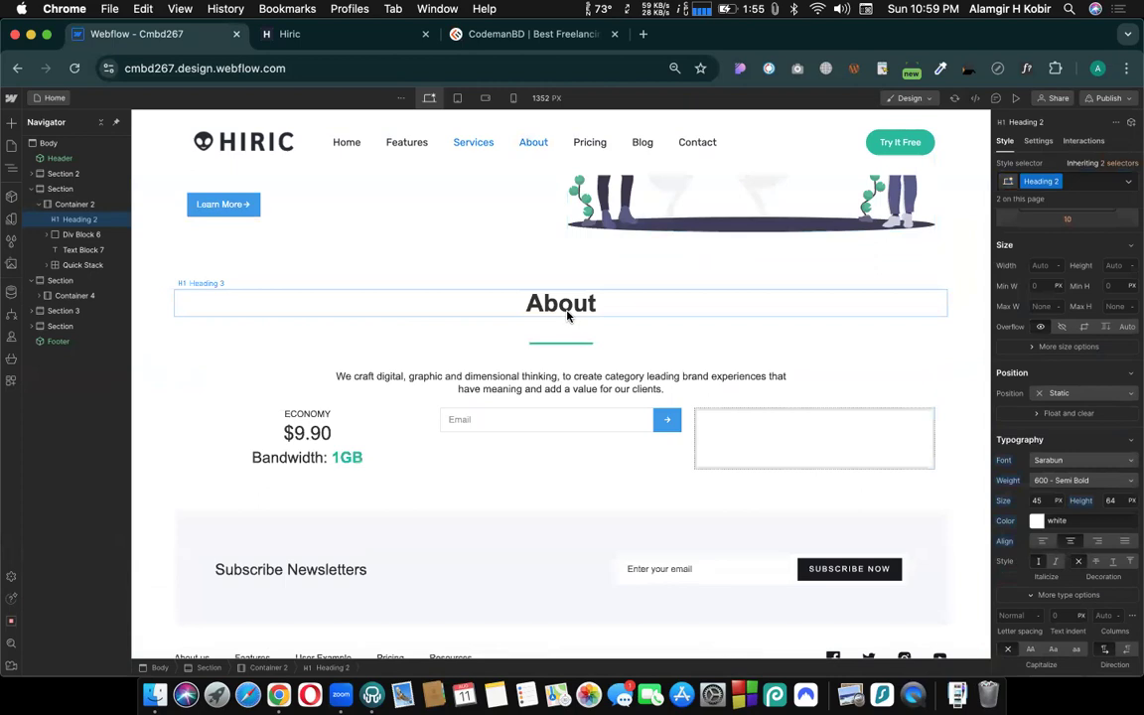
pyautogui.click(568, 316)
pyautogui.scroll(3, 576, 316)
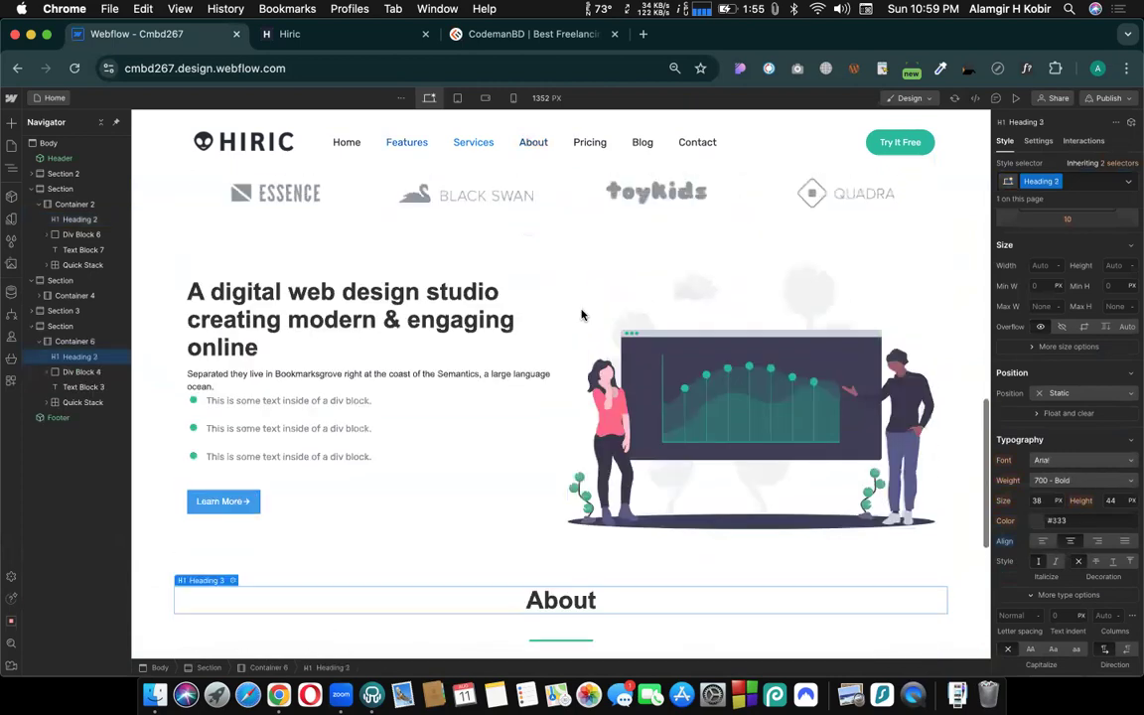
pyautogui.scroll(15, 582, 315)
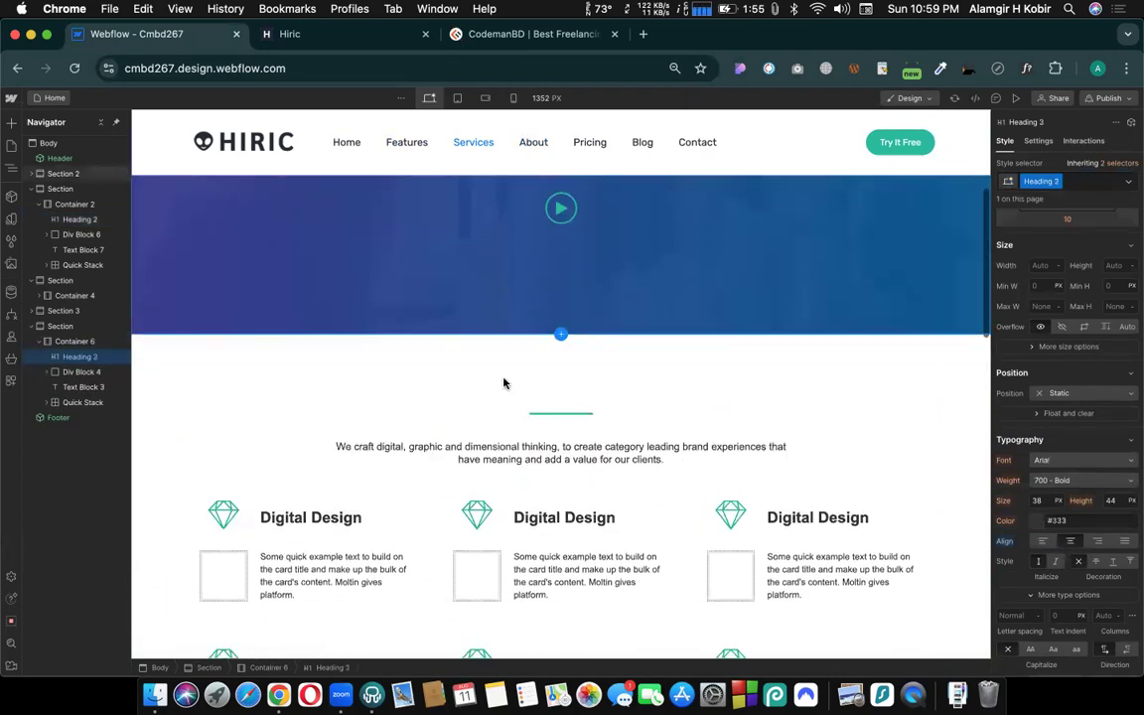
pyautogui.click(482, 376)
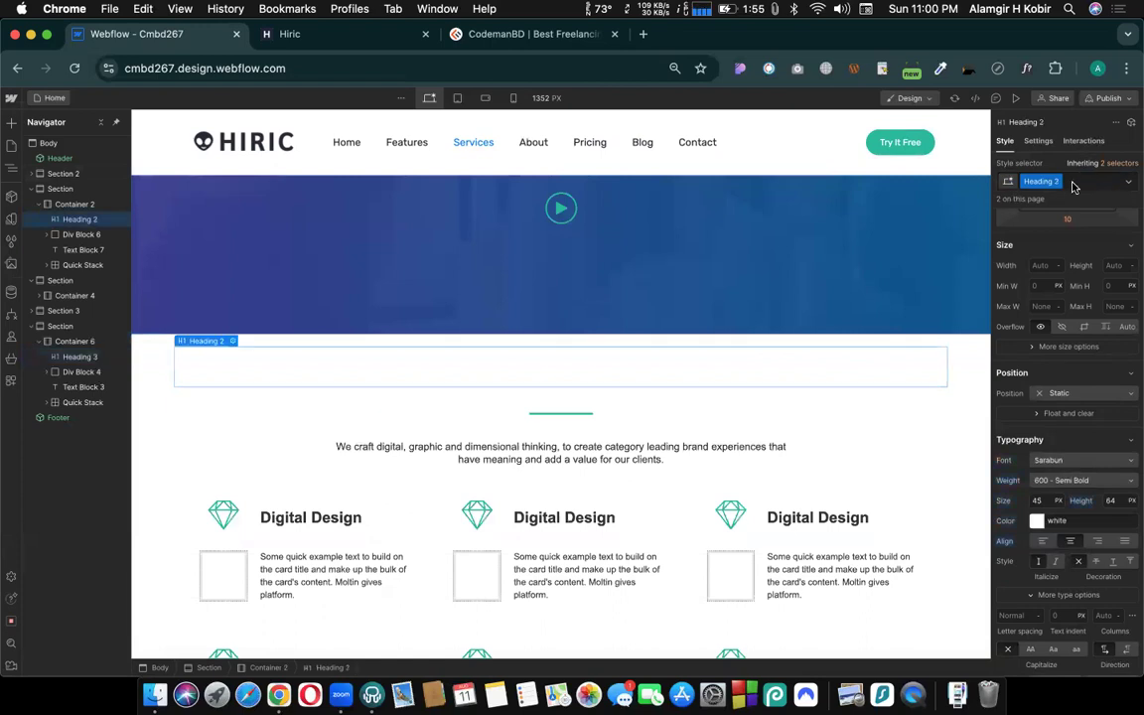
pyautogui.click(1071, 181)
pyautogui.press('BackSpace')
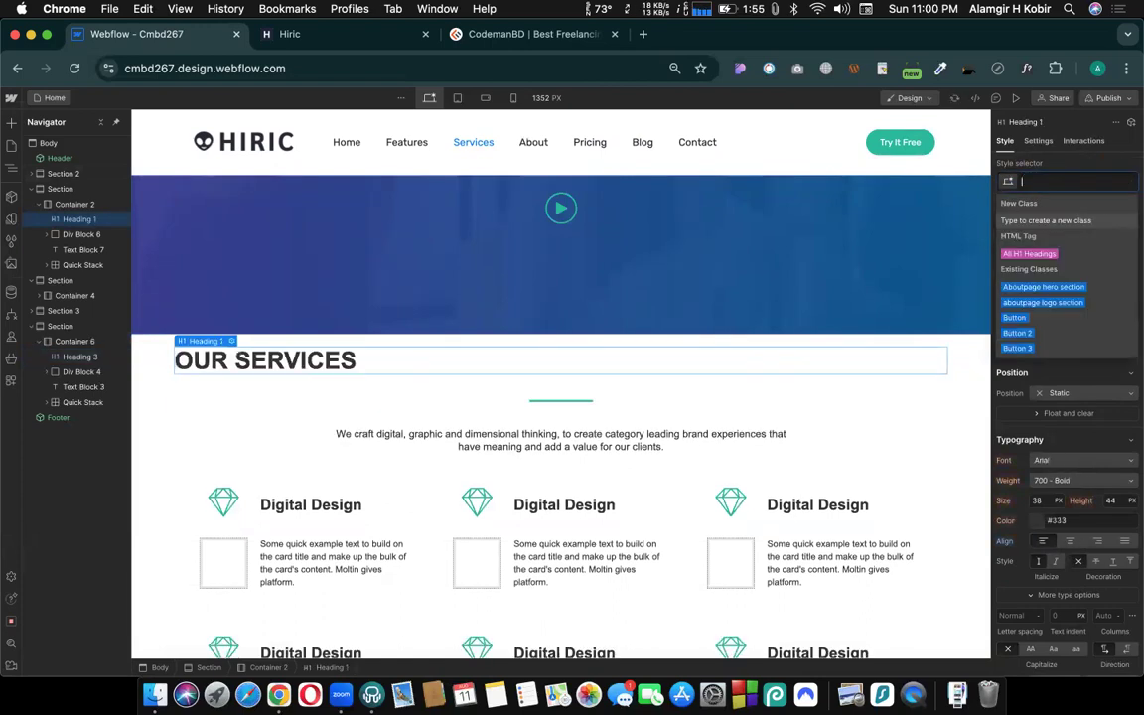
pyautogui.write('head')
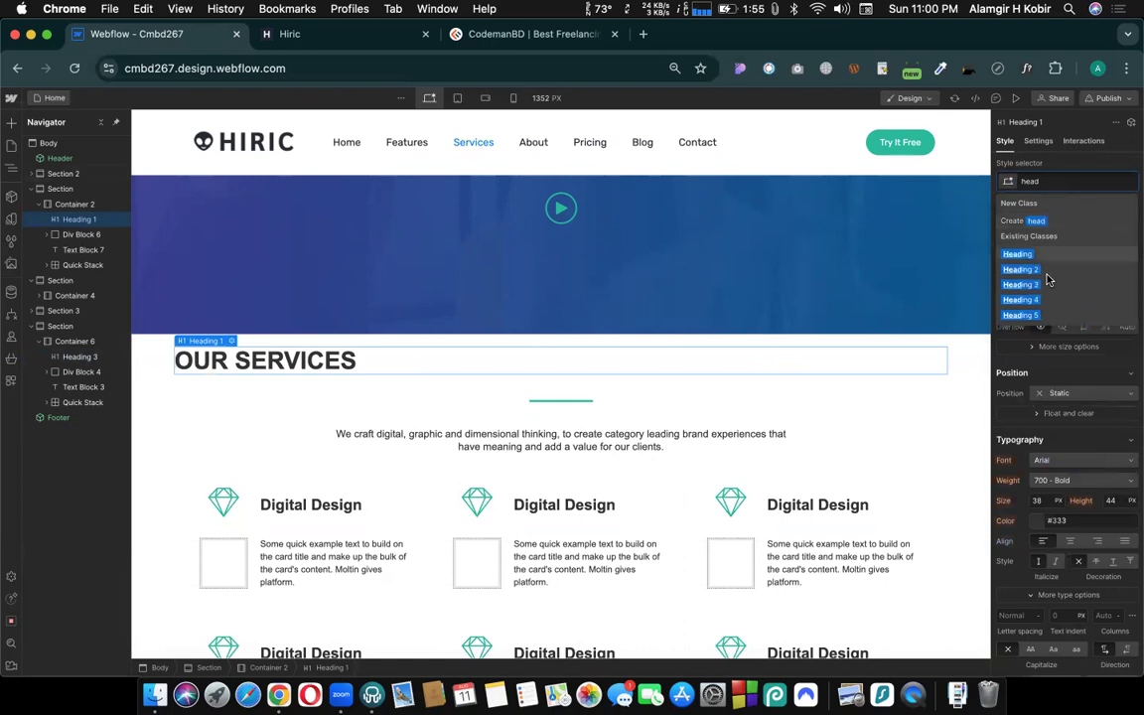
pyautogui.press('Return')
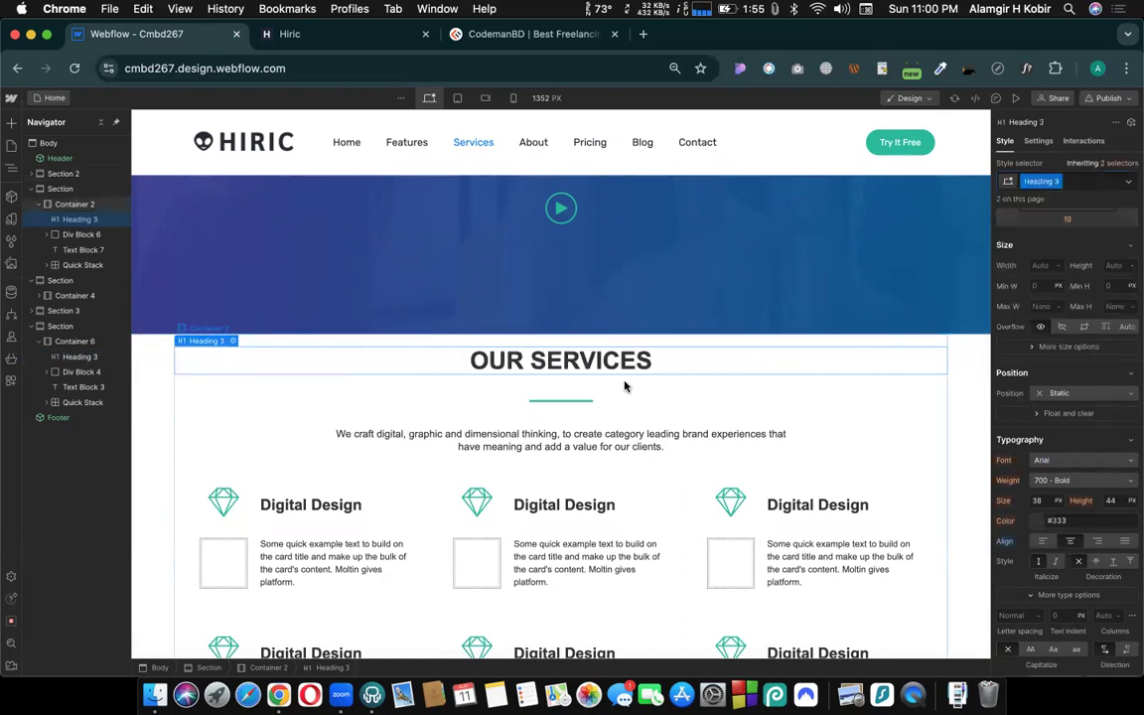
# - Inspect which classes the OUR SERVICES heading and the first Digital Design card heading use
pyautogui.click(584, 341)
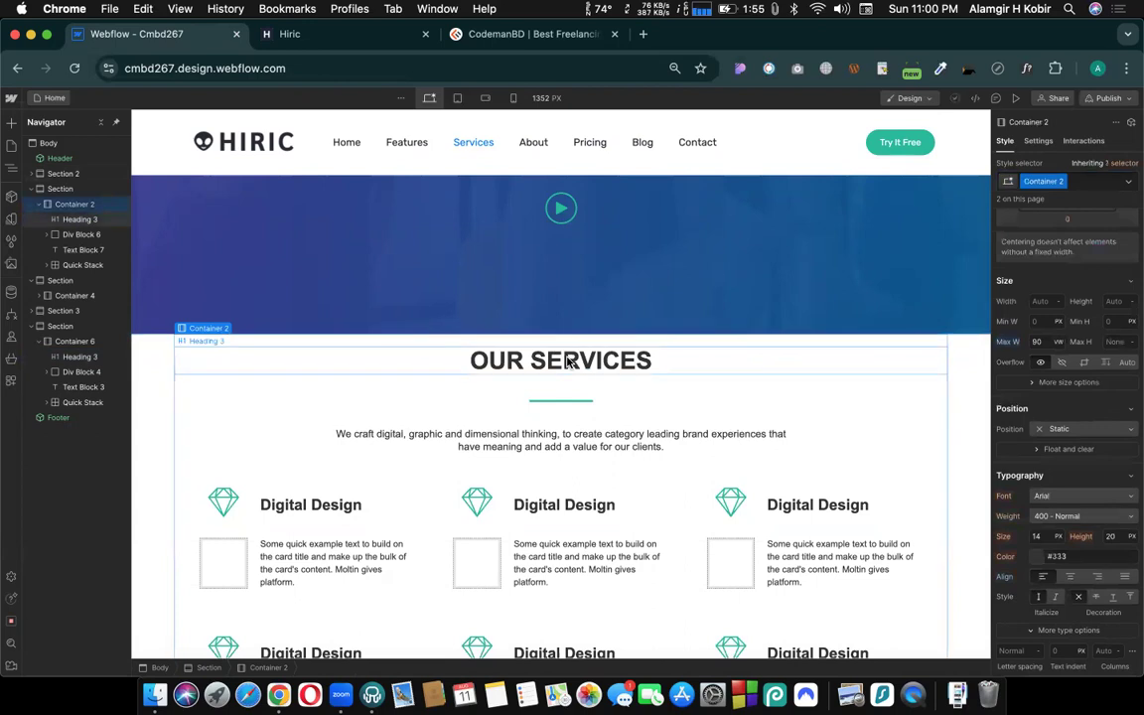
pyautogui.click(568, 362)
pyautogui.scroll(-1, 568, 362)
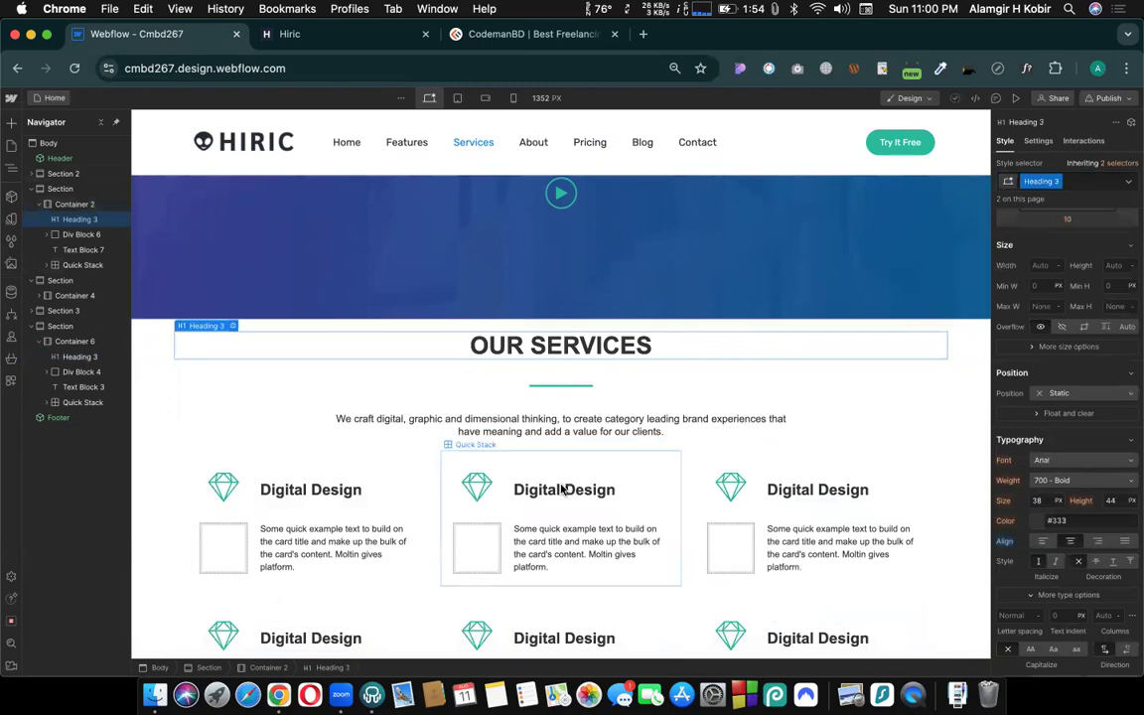
pyautogui.scroll(-3, 313, 583)
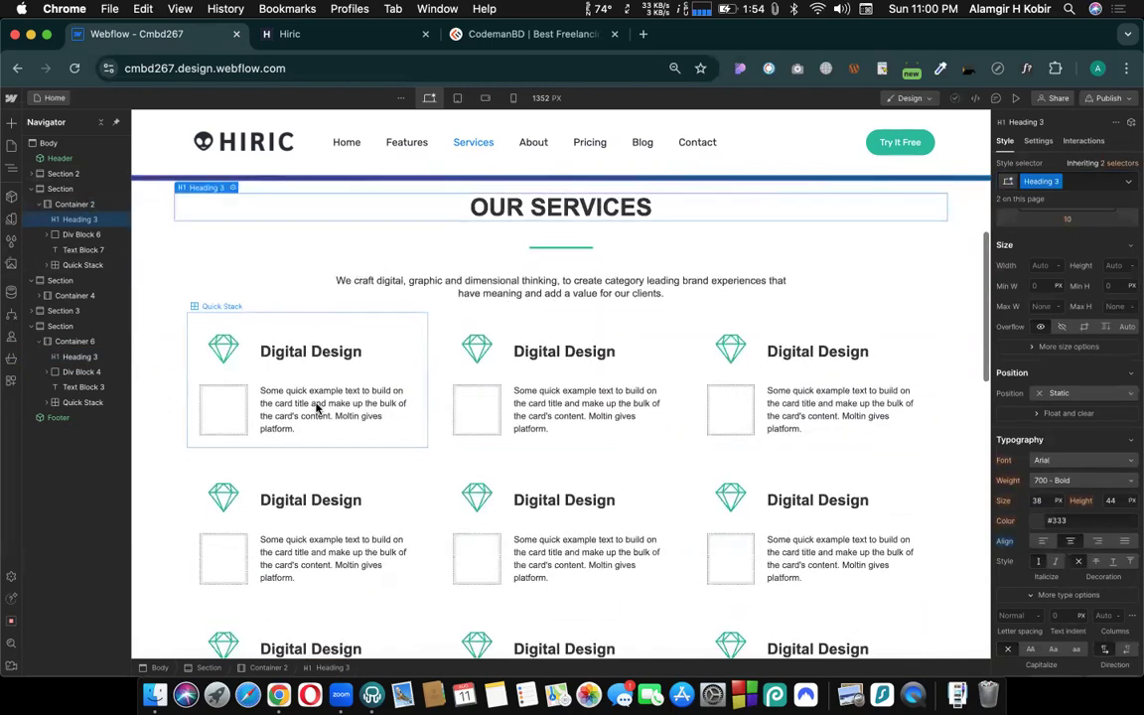
pyautogui.click(298, 353)
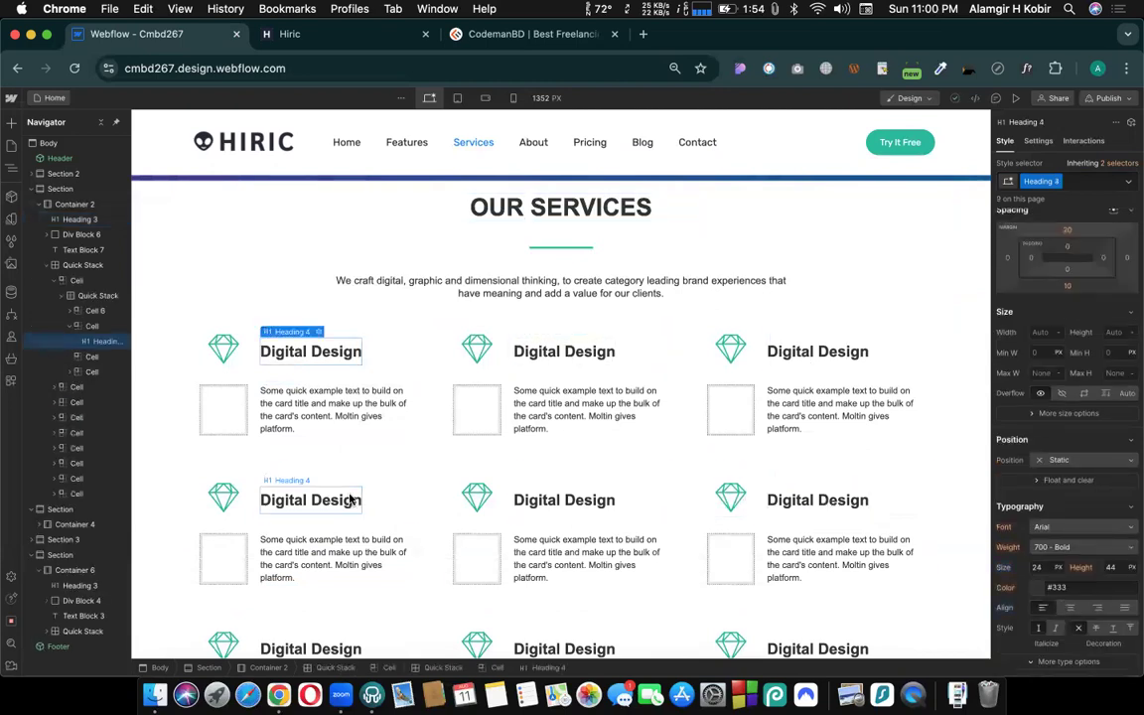
pyautogui.scroll(-5, 314, 443)
pyautogui.scroll(9, 607, 408)
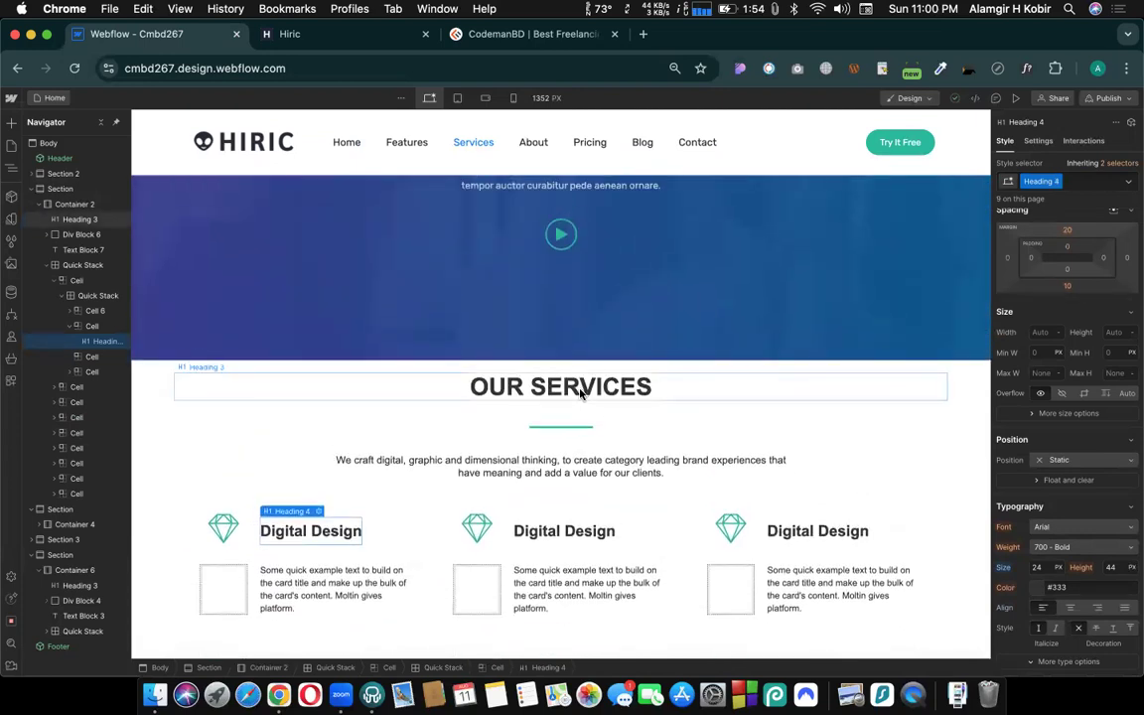
pyautogui.click(582, 394)
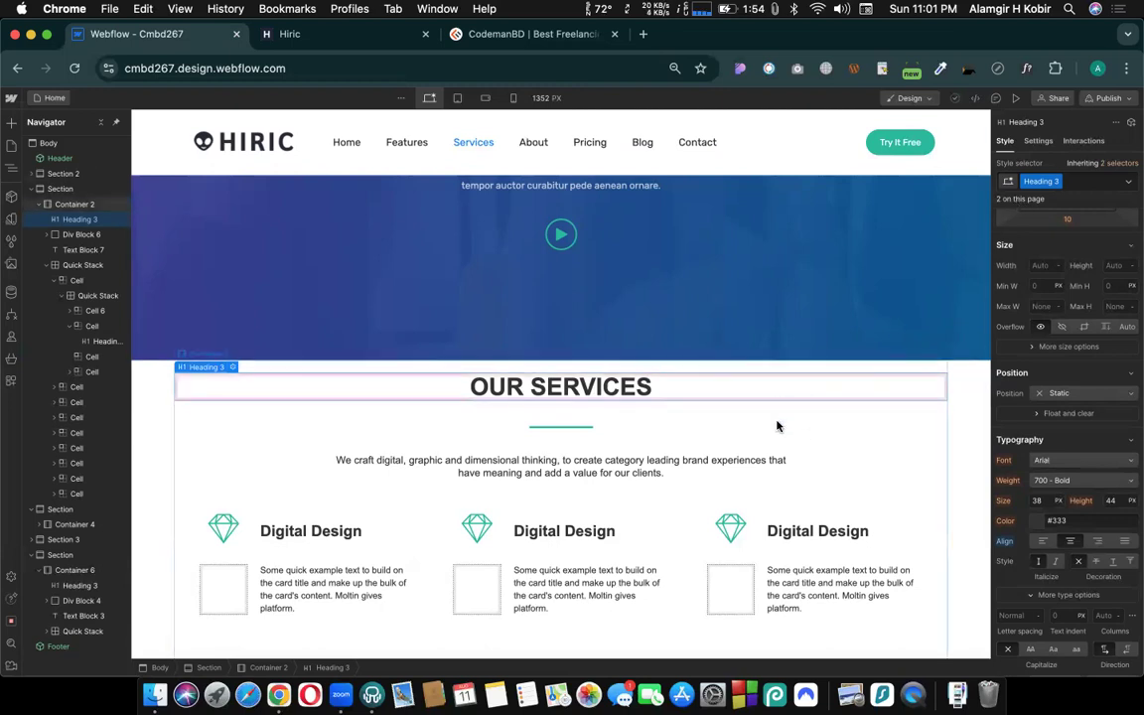
# - Compare the class of the About heading with that of the OUR SERVICES heading on the Home page
pyautogui.scroll(-15, 778, 426)
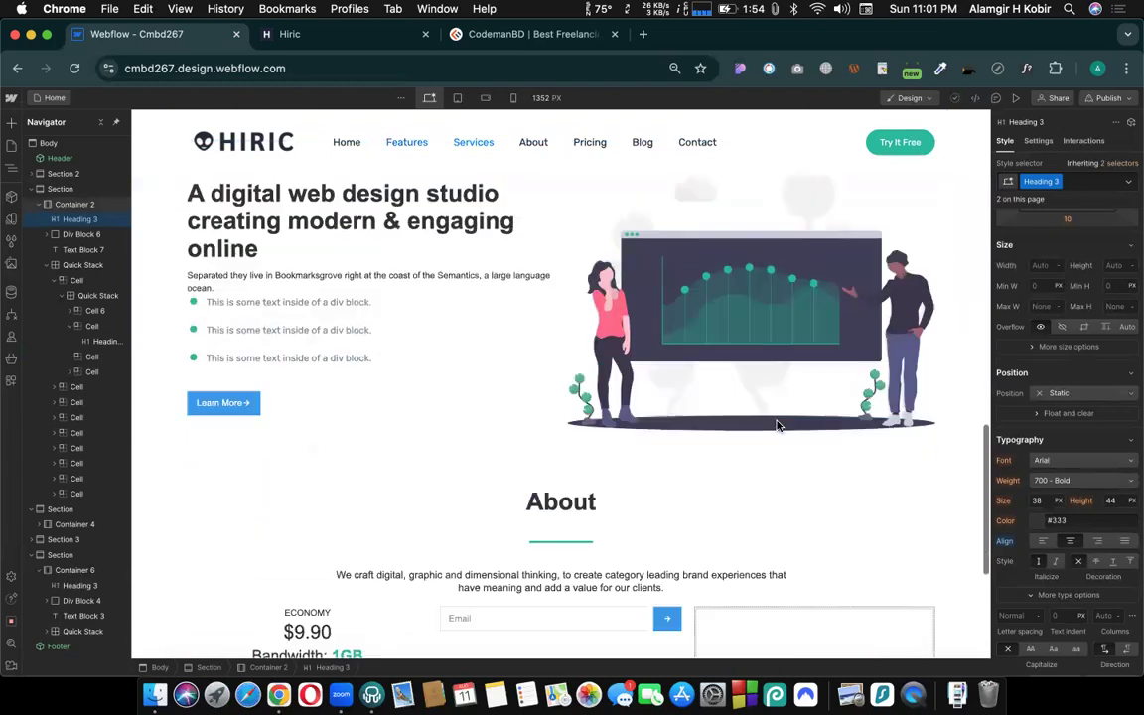
pyautogui.scroll(-5, 778, 426)
pyautogui.scroll(3, 777, 426)
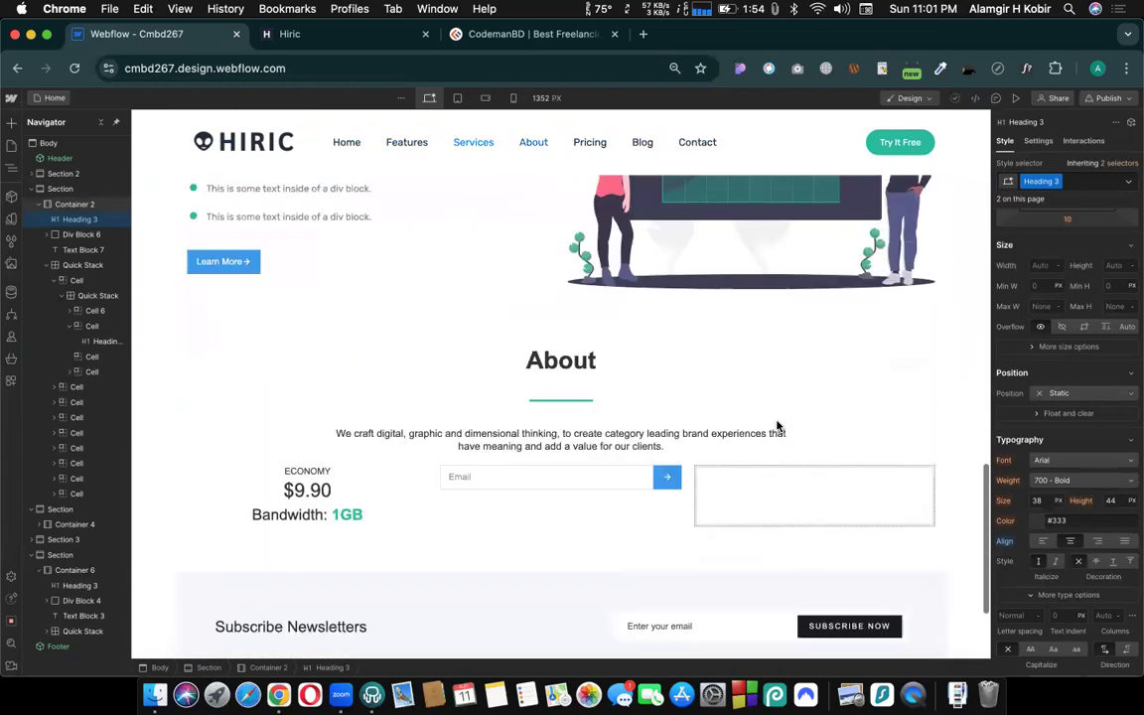
pyautogui.click(576, 367)
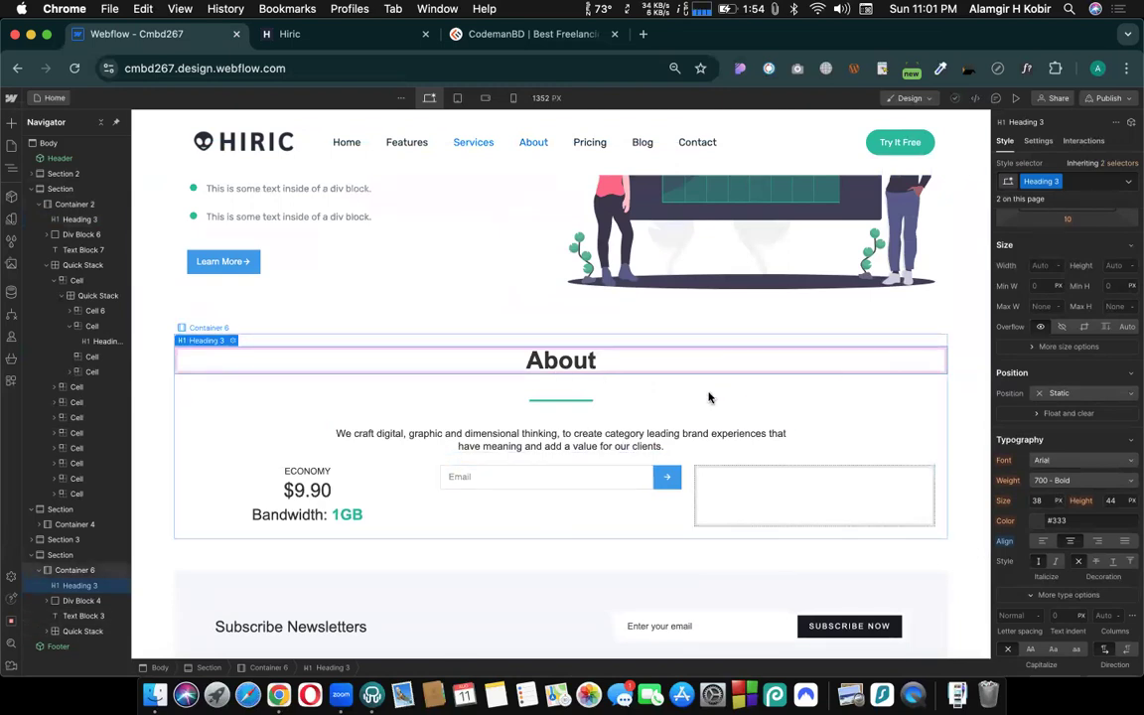
pyautogui.scroll(20, 708, 398)
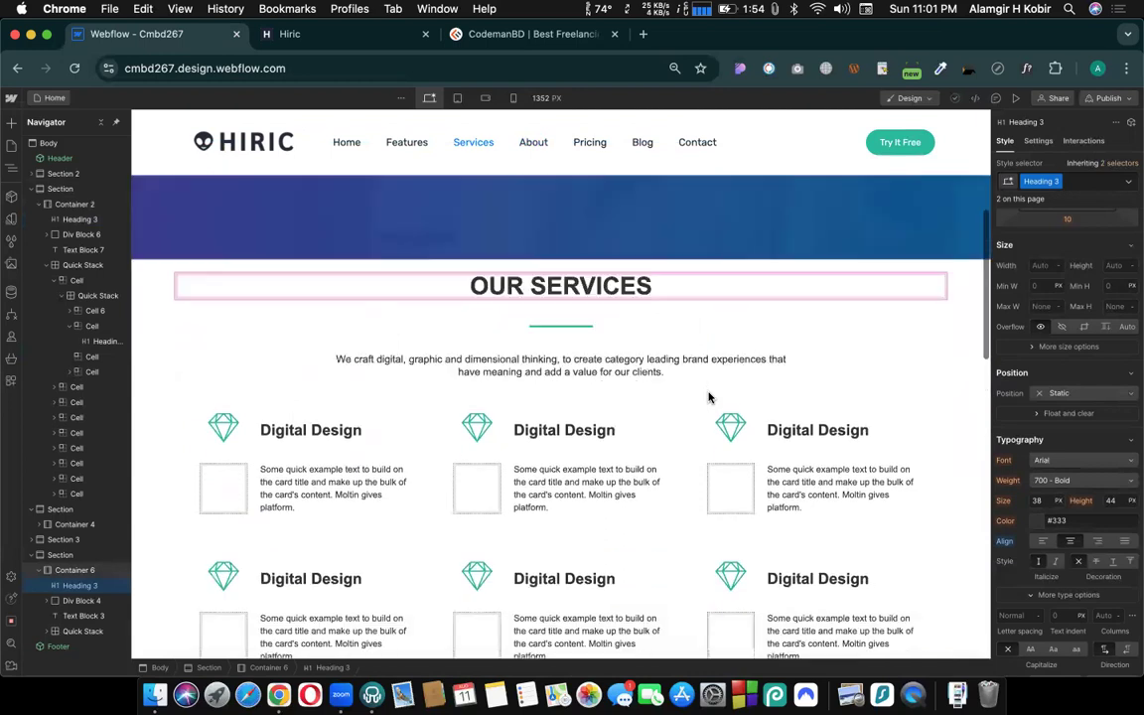
pyautogui.scroll(3, 708, 397)
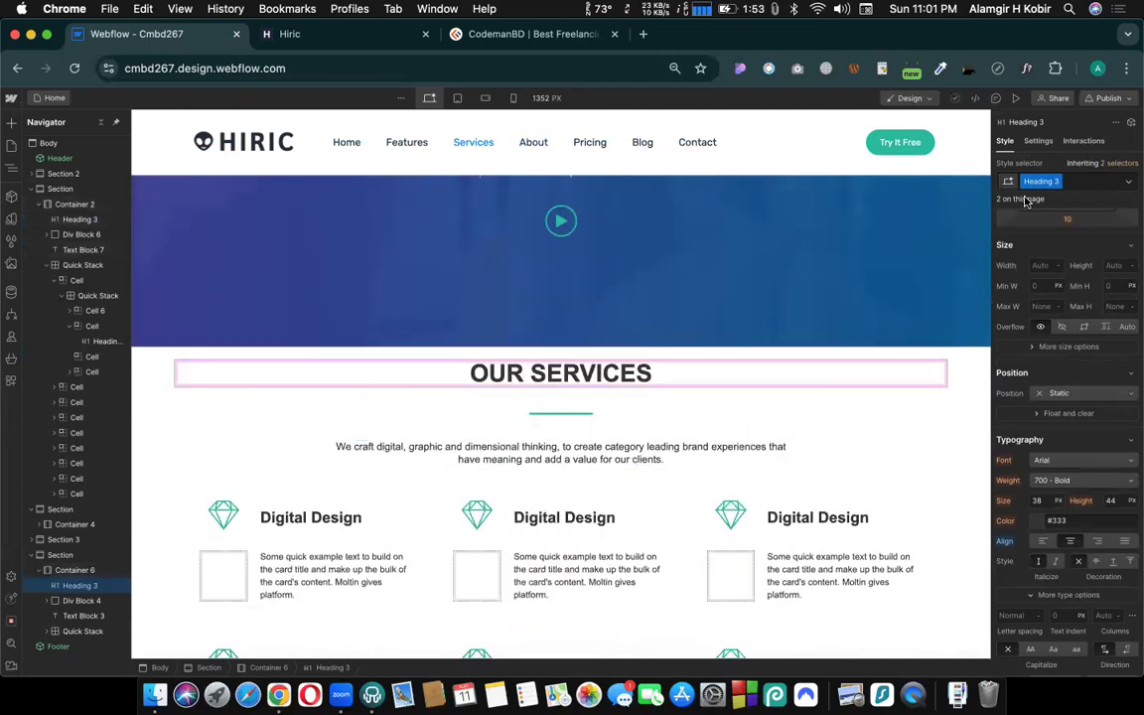
pyautogui.click(601, 375)
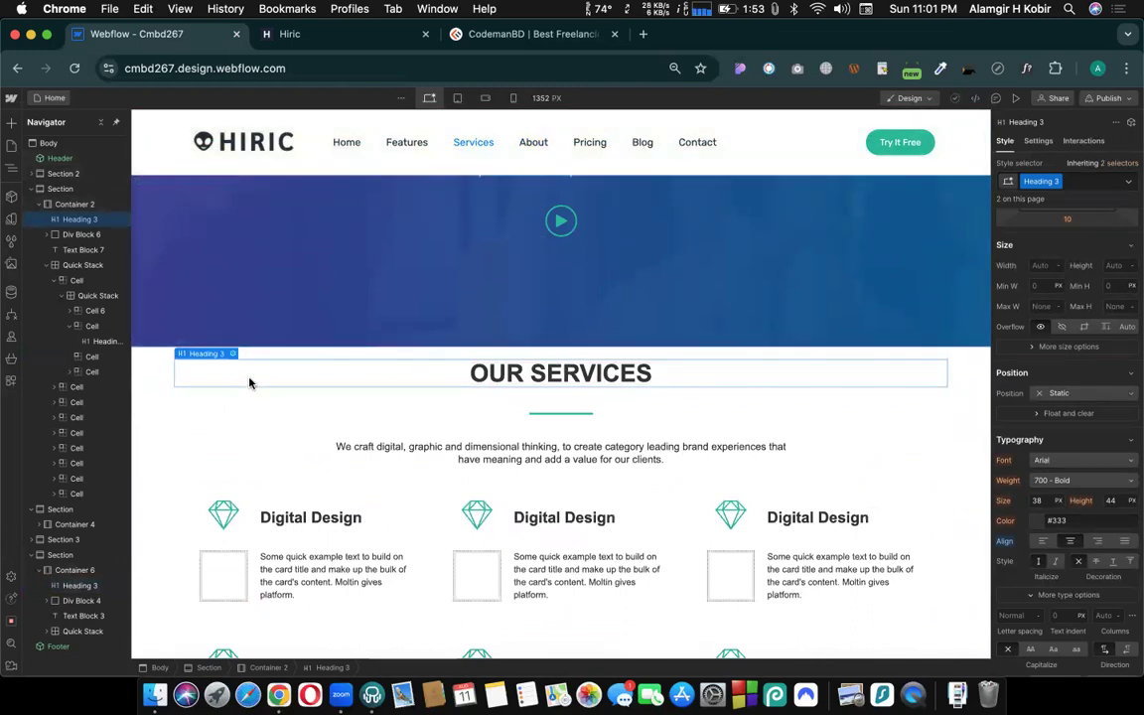
# - Open the About US page and add a Heading element inside the hero section's main container
pyautogui.click(50, 97)
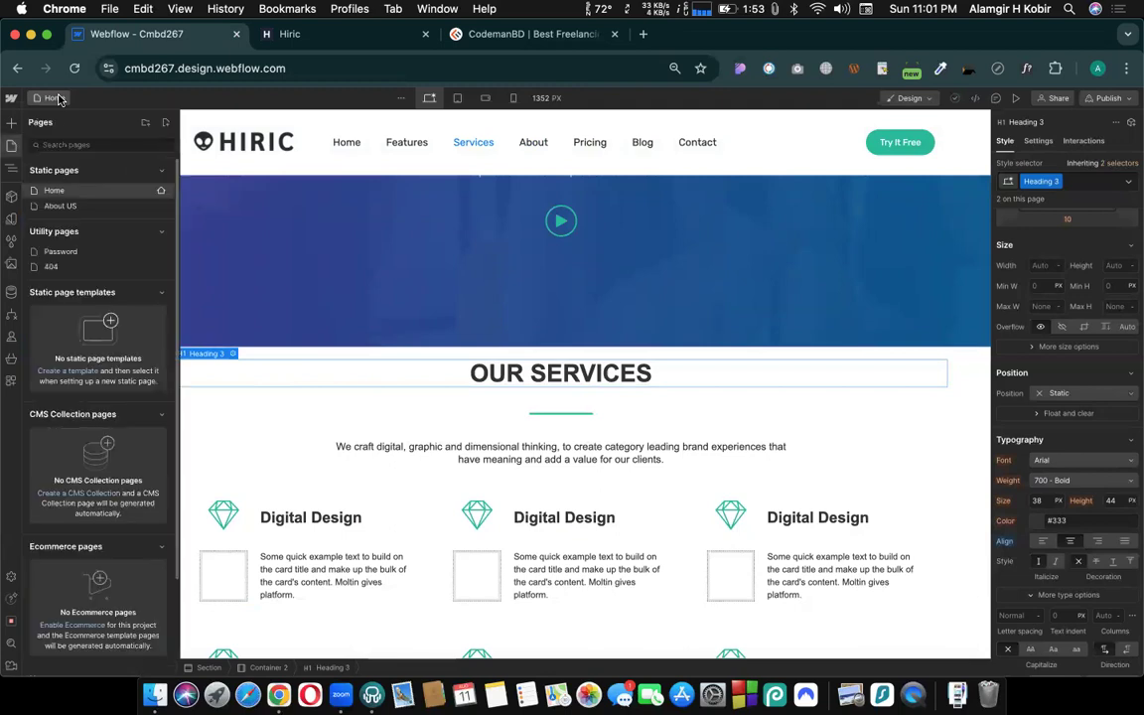
pyautogui.click(54, 191)
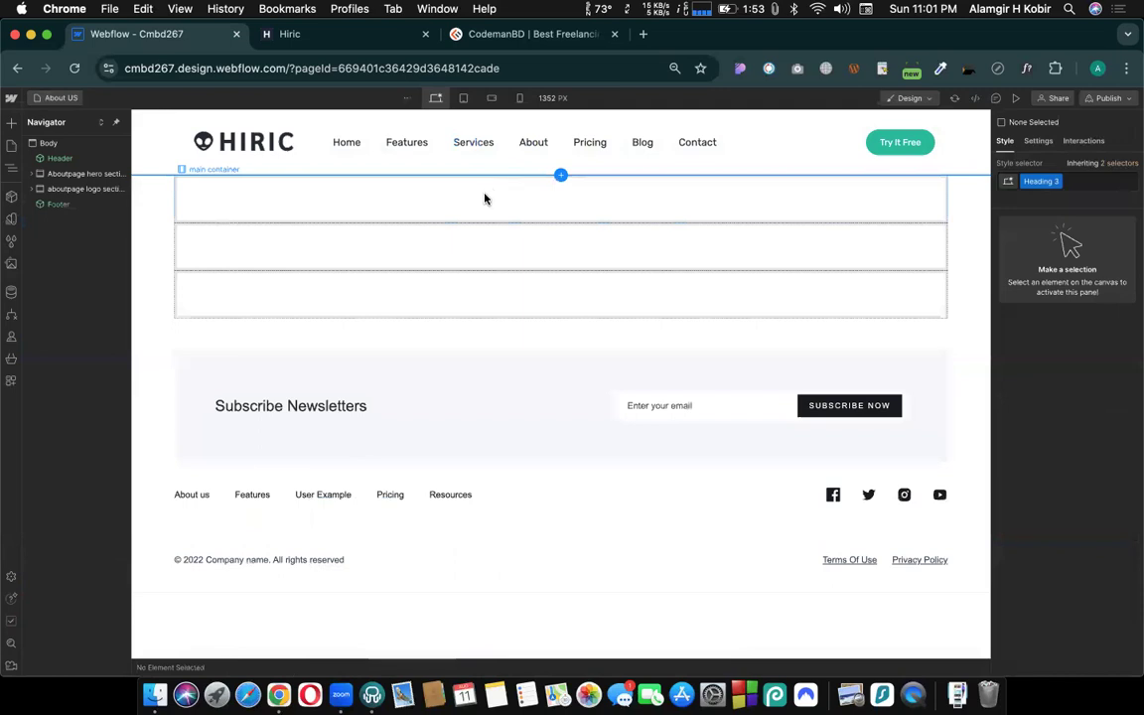
pyautogui.click(482, 202)
pyautogui.press('super+e')
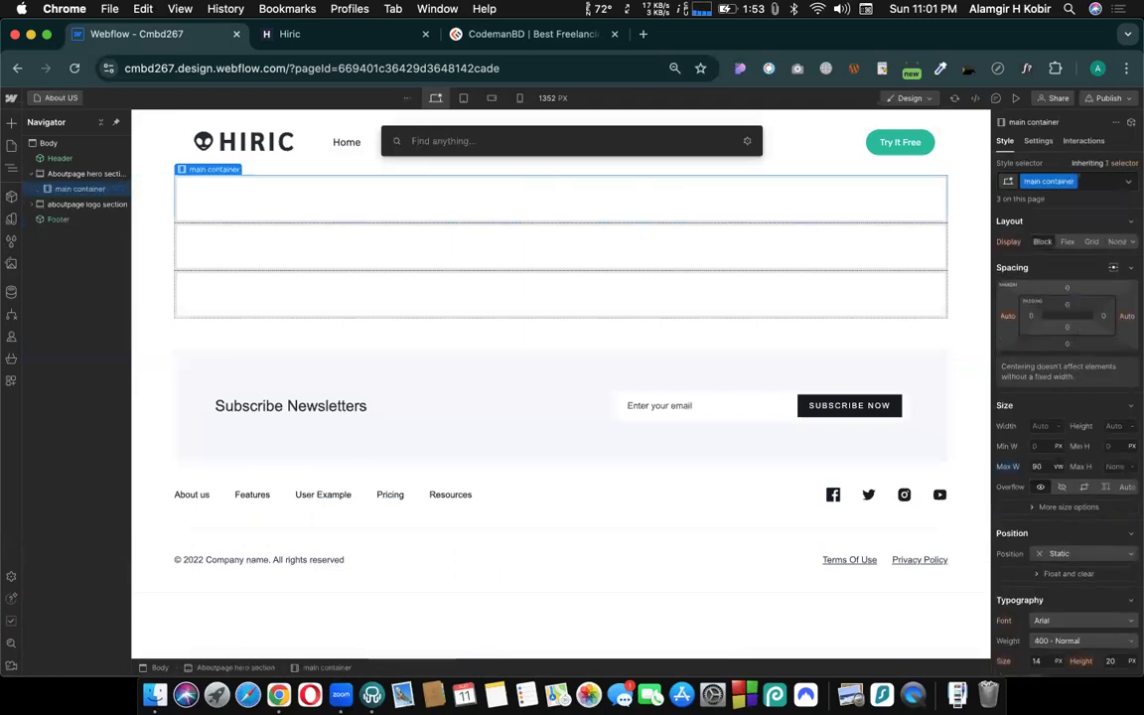
pyautogui.write('headi')
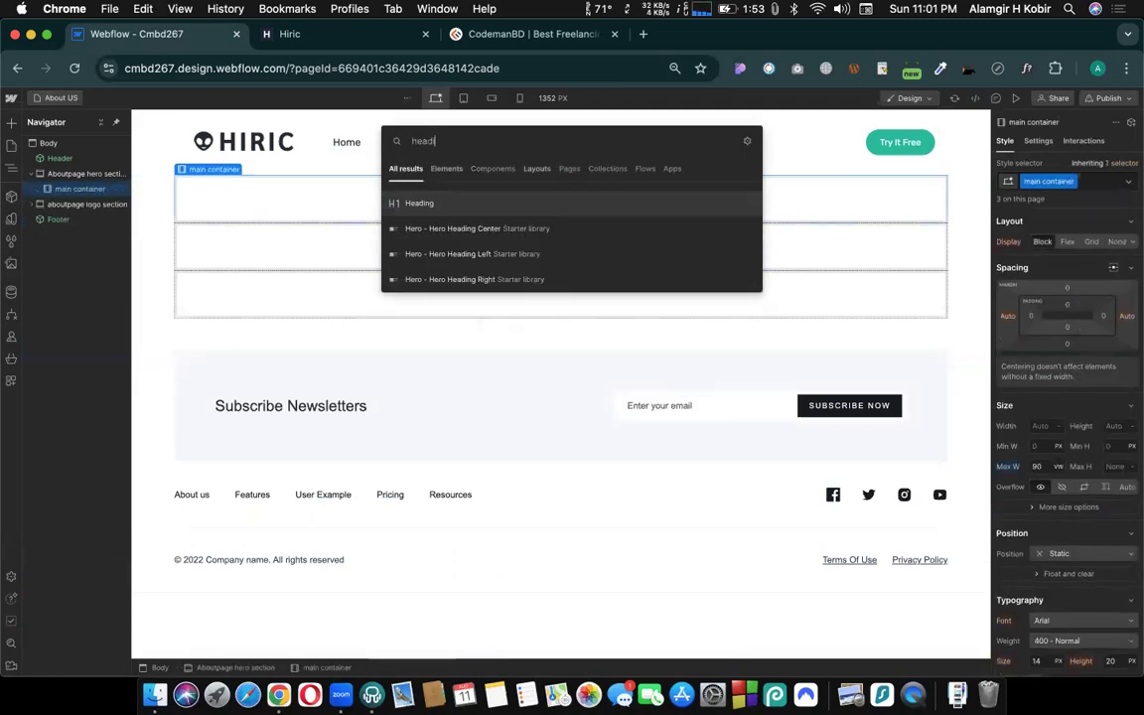
pyautogui.click(419, 205)
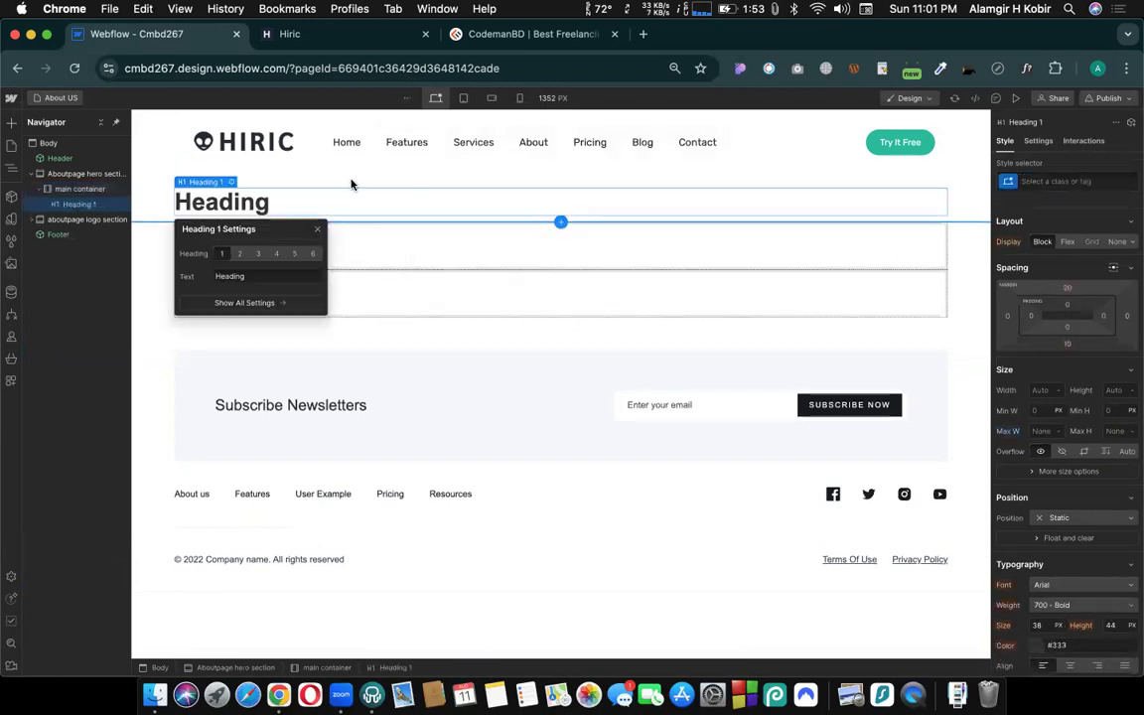
# - Apply the existing Heading 3 class to the new heading in the About US hero section and close its settings
pyautogui.click(1052, 180)
pyautogui.write('heading')
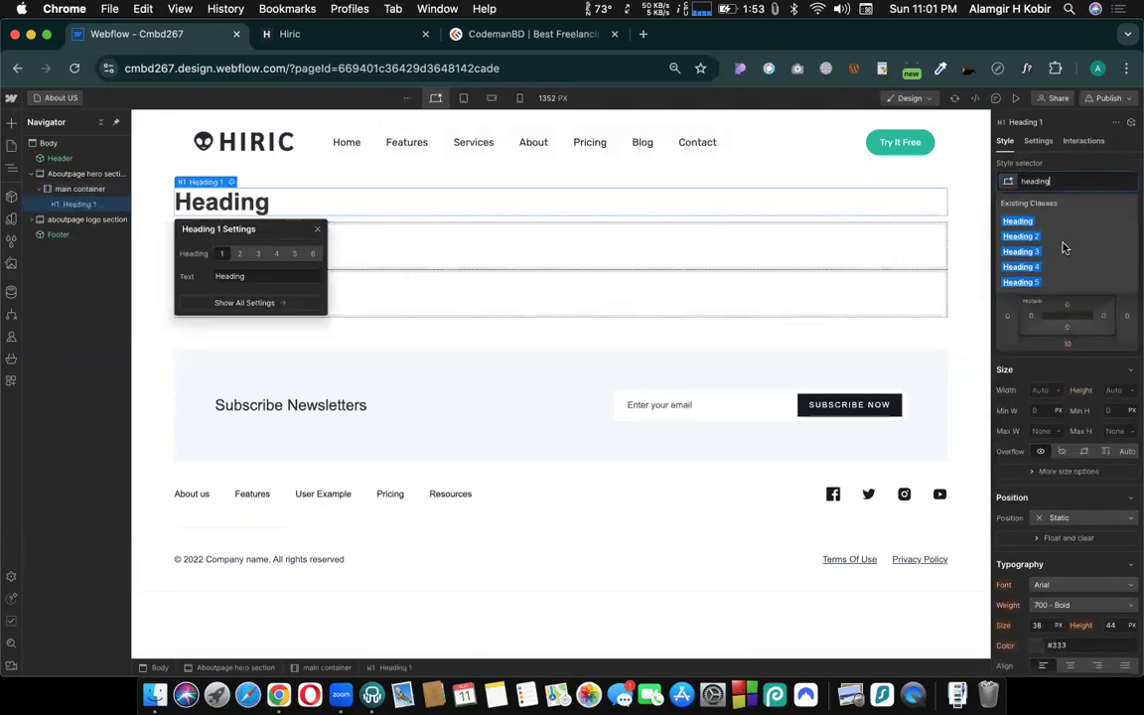
pyautogui.click(1053, 252)
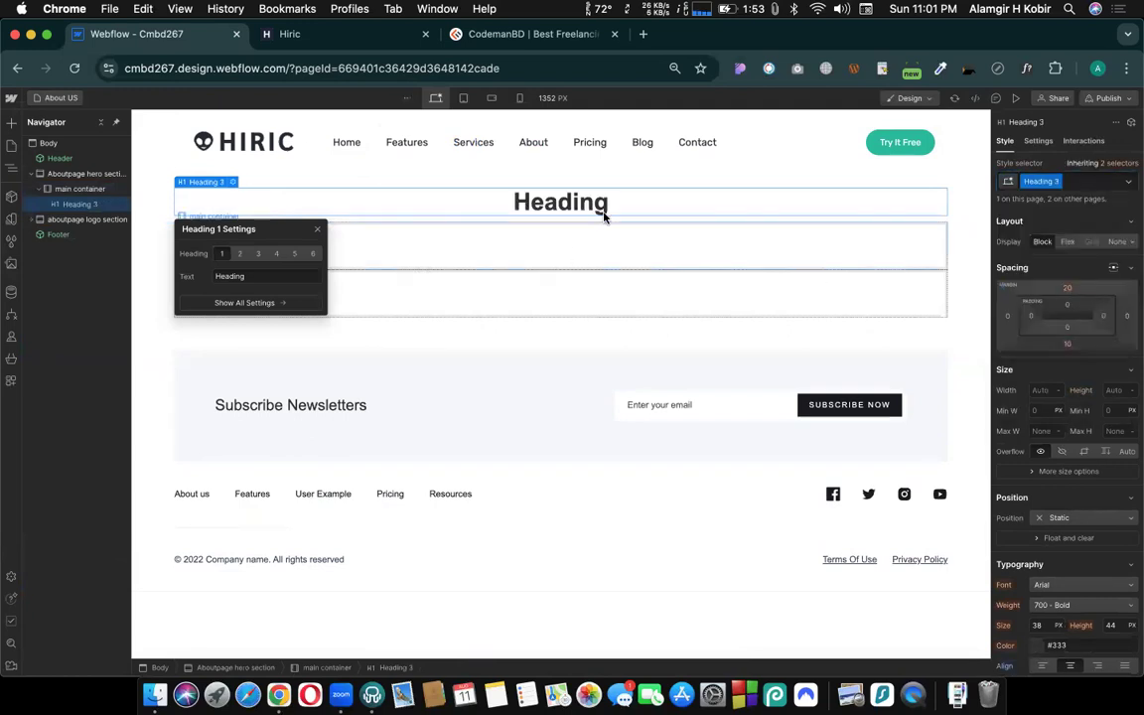
pyautogui.click(317, 234)
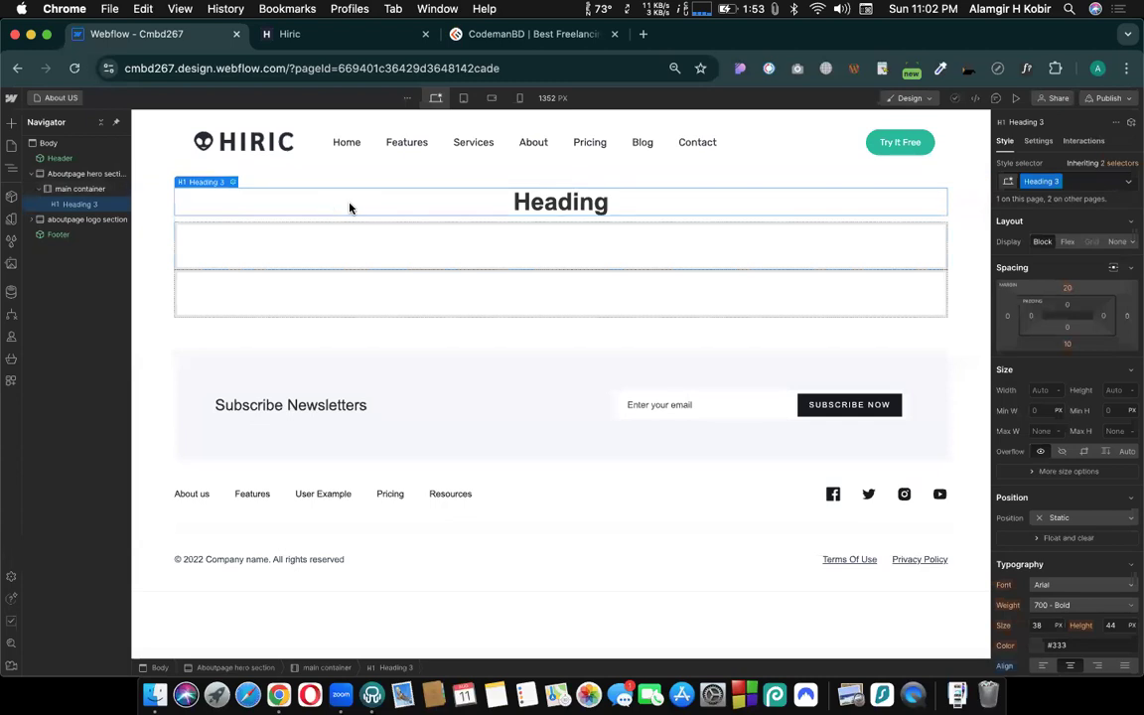
pyautogui.moveTo(401, 208); pyautogui.dragTo(335, 202)
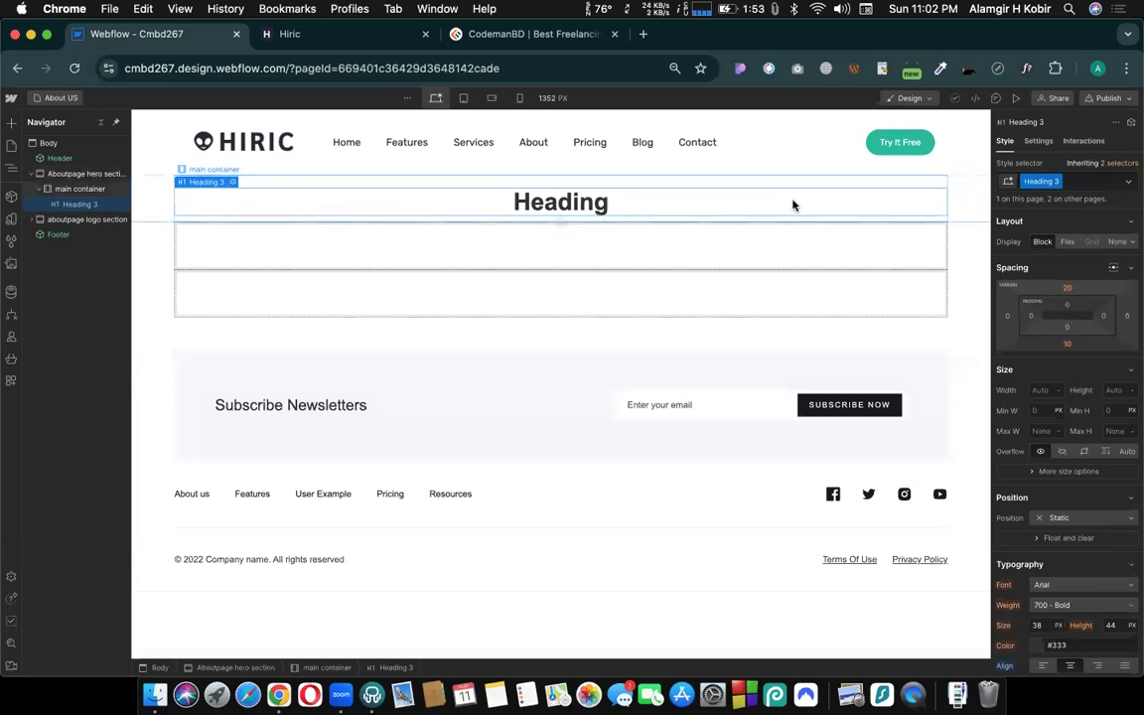
# - Open the Home page and replace the hero container's Container 3 class with the existing main container class
pyautogui.click(394, 246)
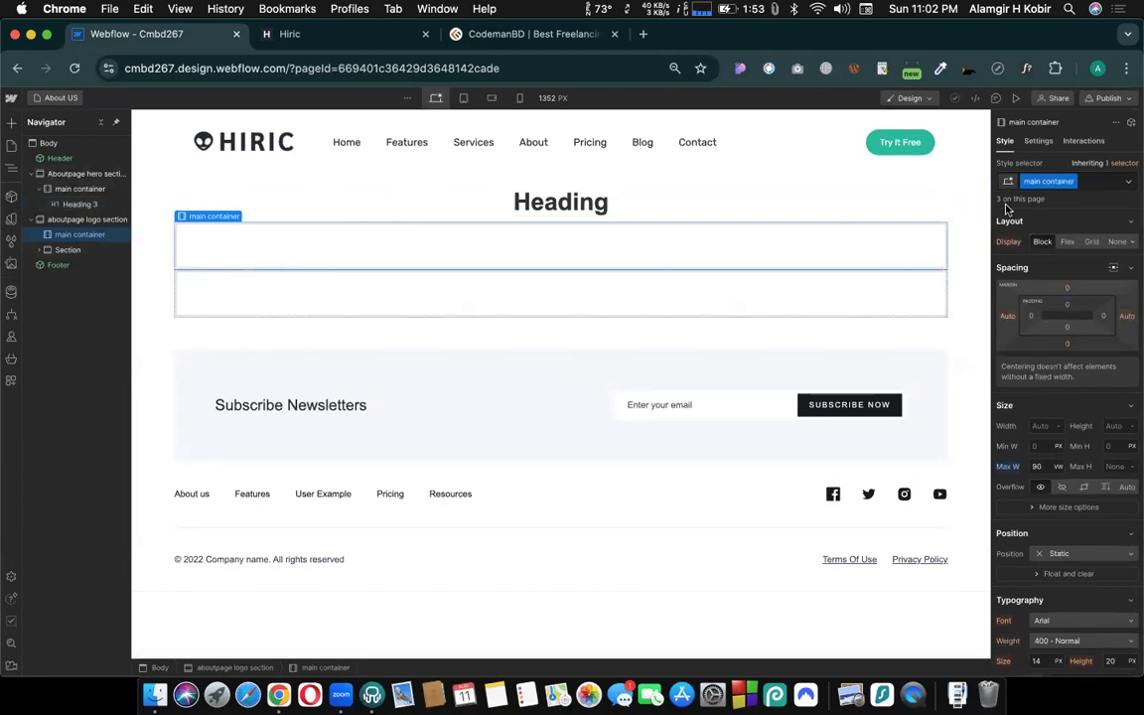
pyautogui.click(61, 98)
pyautogui.click(50, 189)
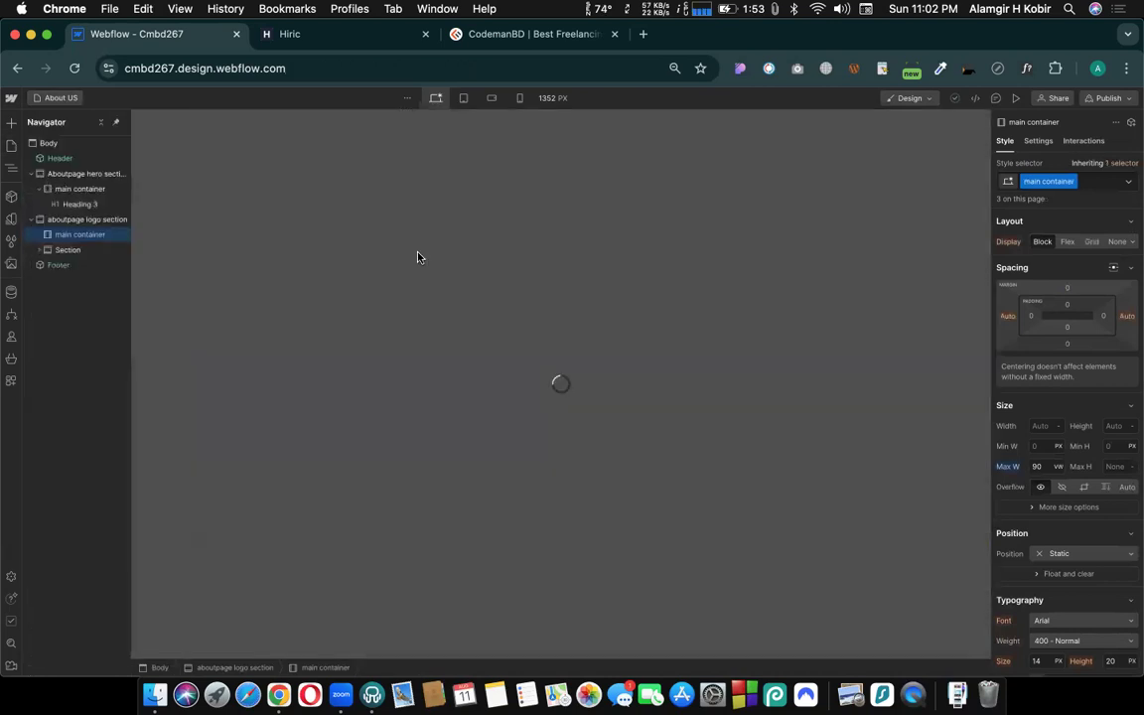
pyautogui.scroll(-3, 446, 303)
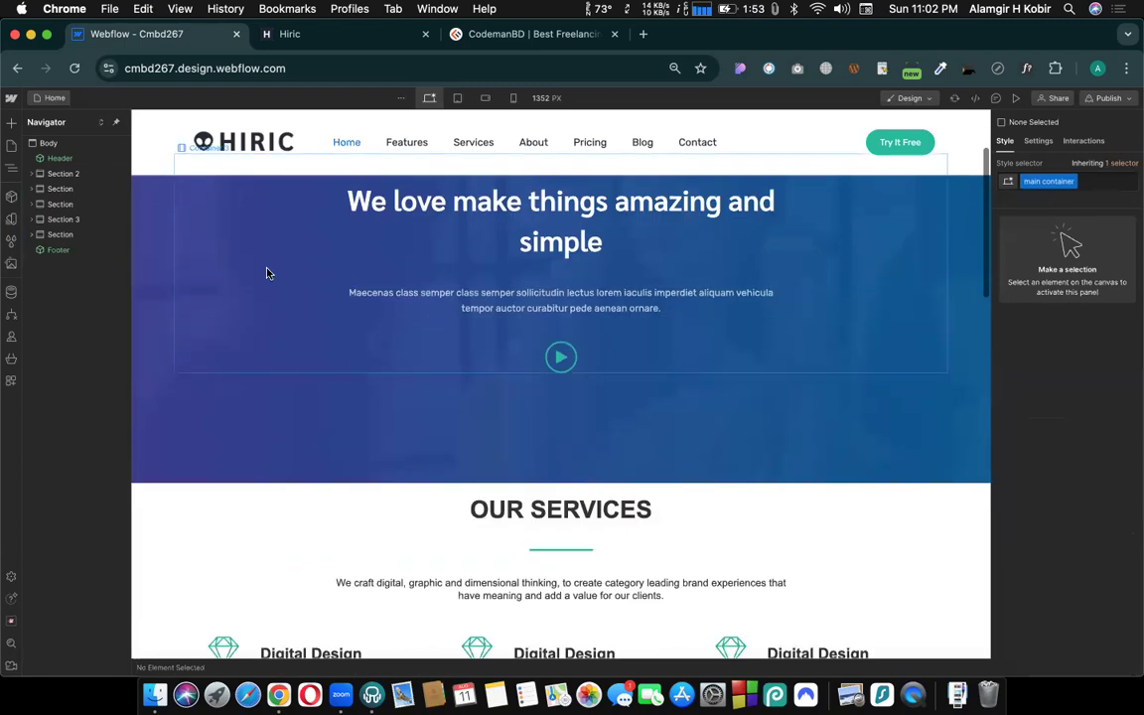
pyautogui.scroll(3, 256, 333)
pyautogui.click(223, 307)
pyautogui.click(1084, 185)
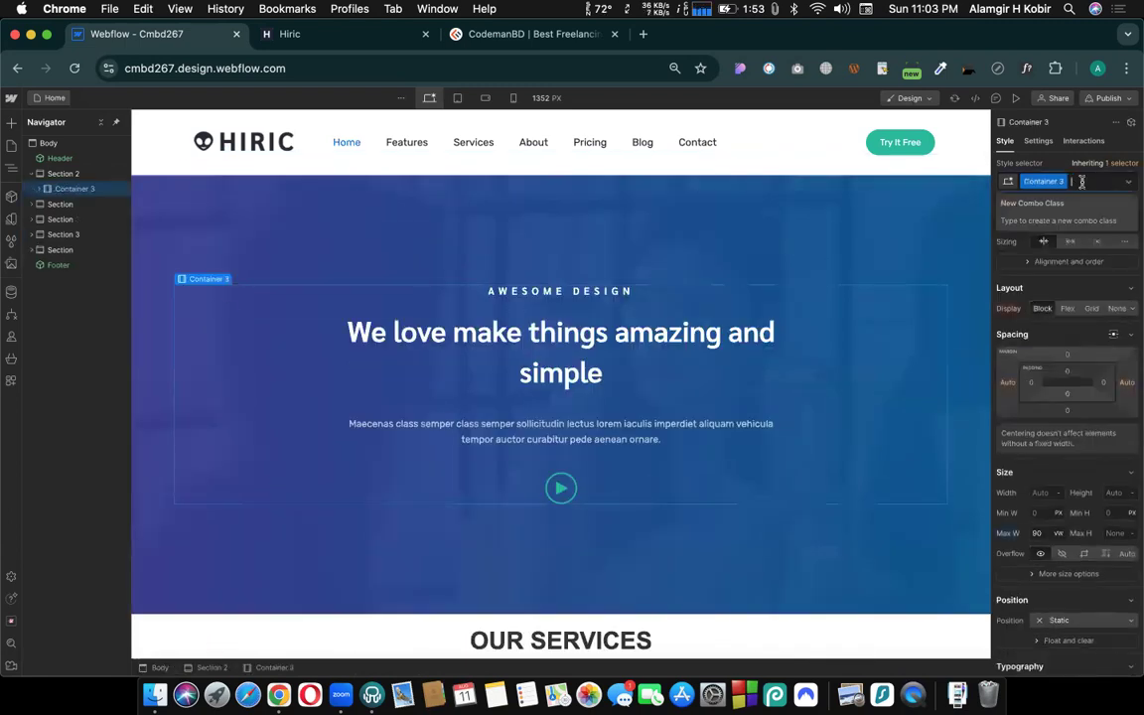
pyautogui.press('BackSpace')
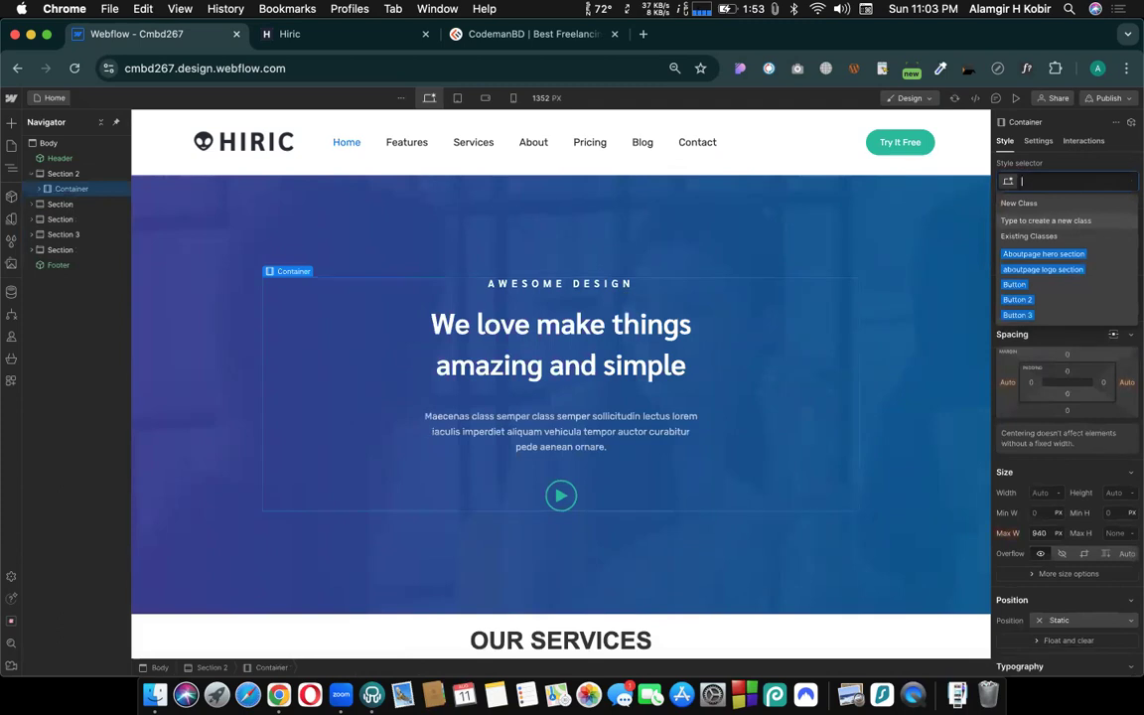
pyautogui.click(1048, 261)
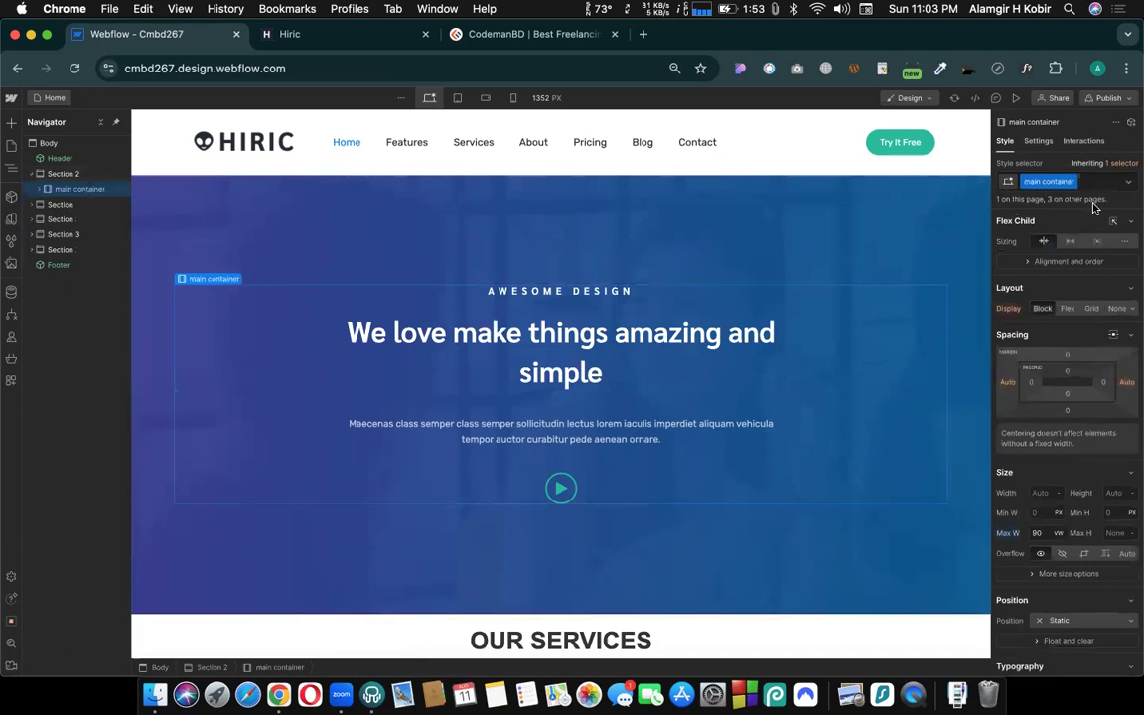
# - Replace the Container 2 class on the OUR SERVICES section's container with the existing main container class
pyautogui.scroll(-3, 704, 379)
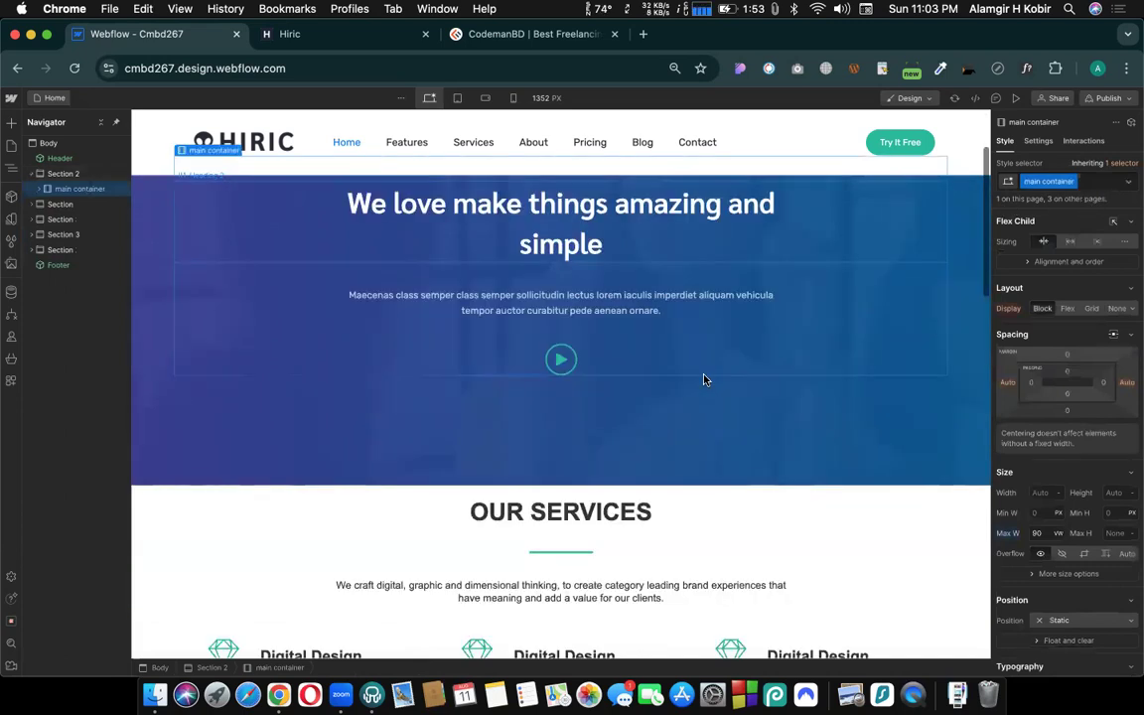
pyautogui.scroll(-8, 492, 362)
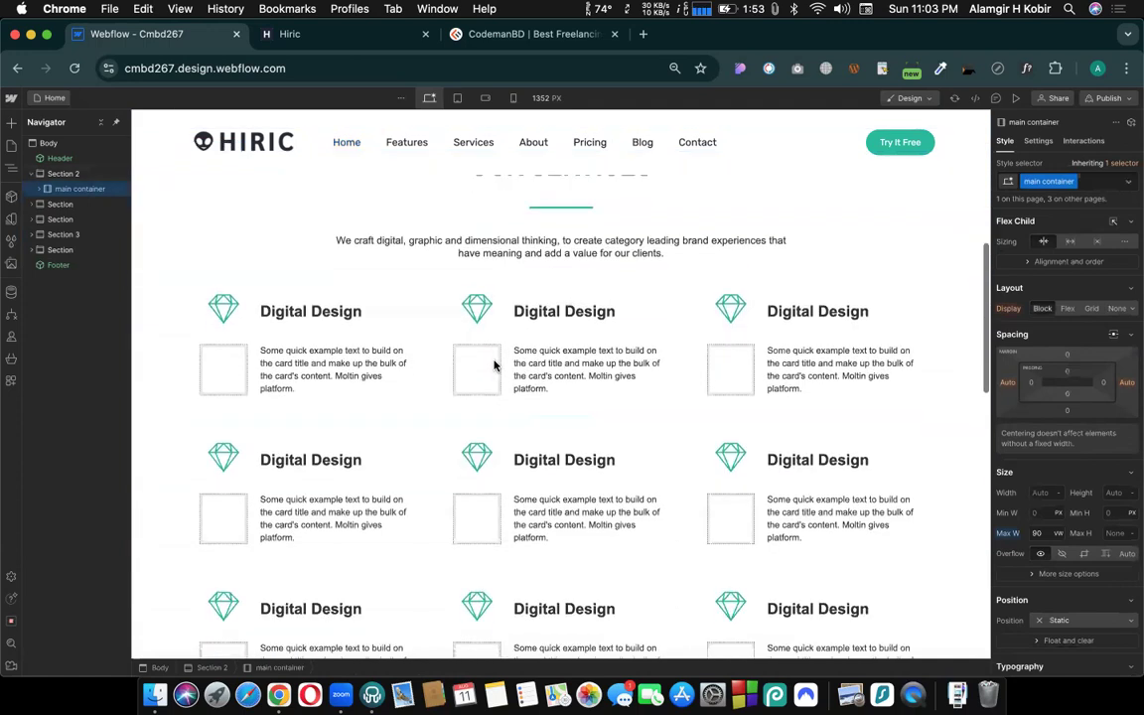
pyautogui.scroll(1, 217, 239)
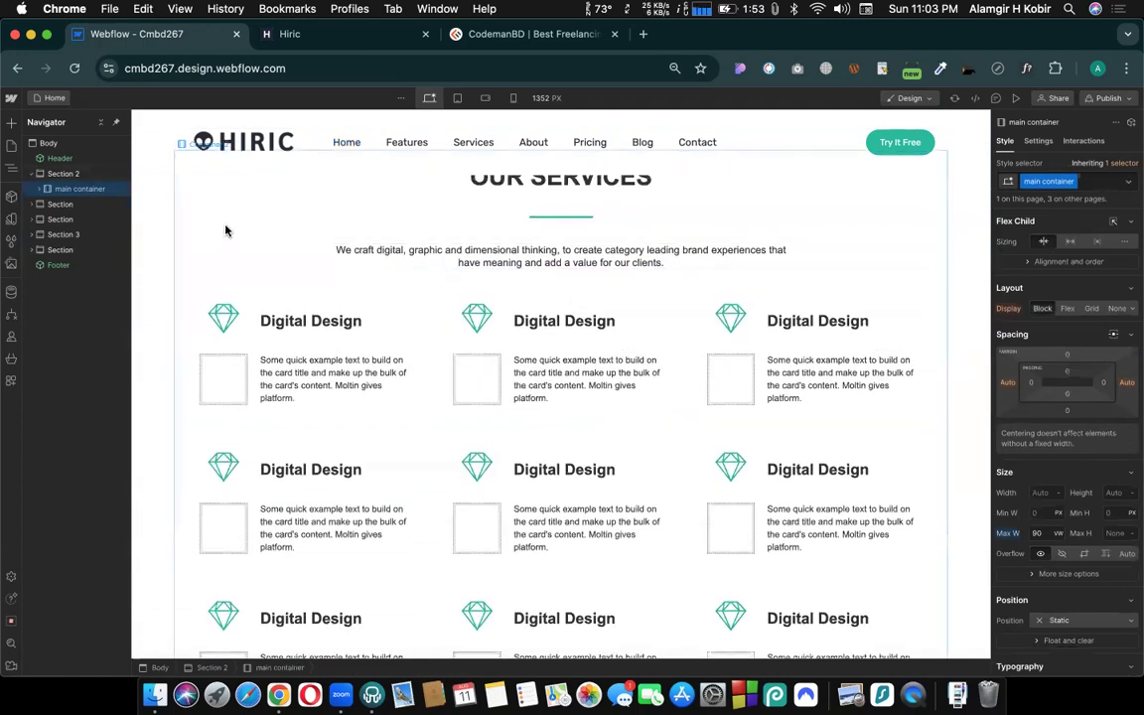
pyautogui.click(1090, 184)
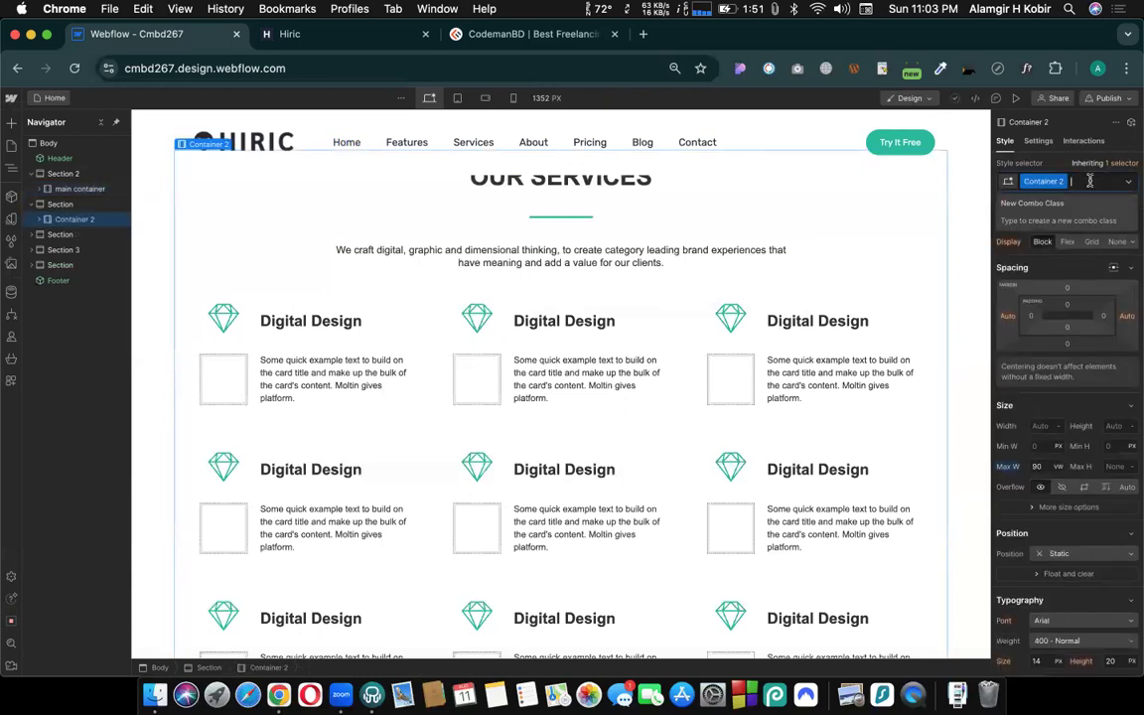
pyautogui.press('BackSpace')
pyautogui.write('main')
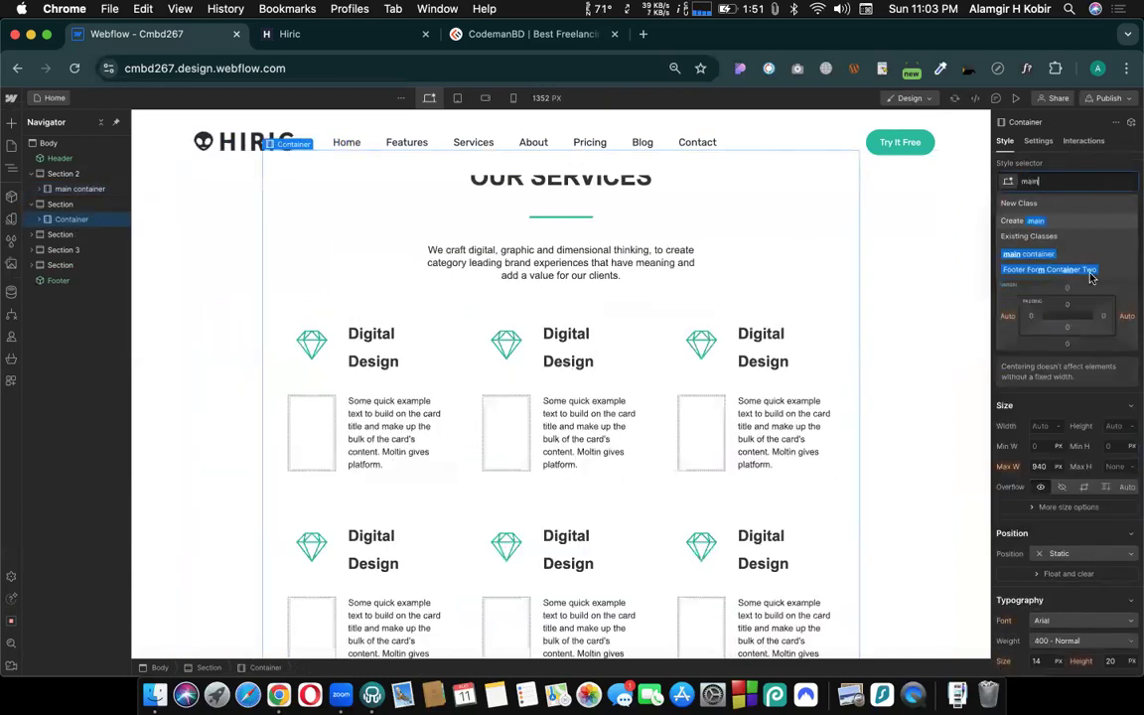
pyautogui.click(1044, 257)
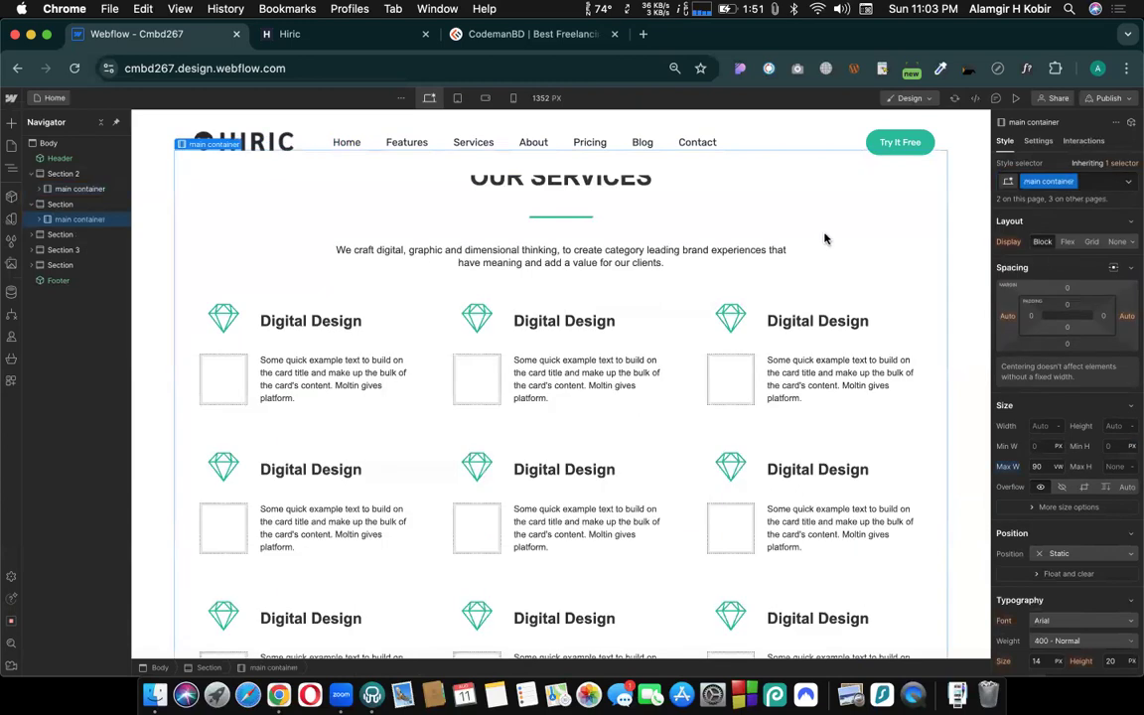
# - Inspect the classes of the OUR SERVICES heading and the middle Digital Design card heading in the first row
pyautogui.scroll(3, 556, 249)
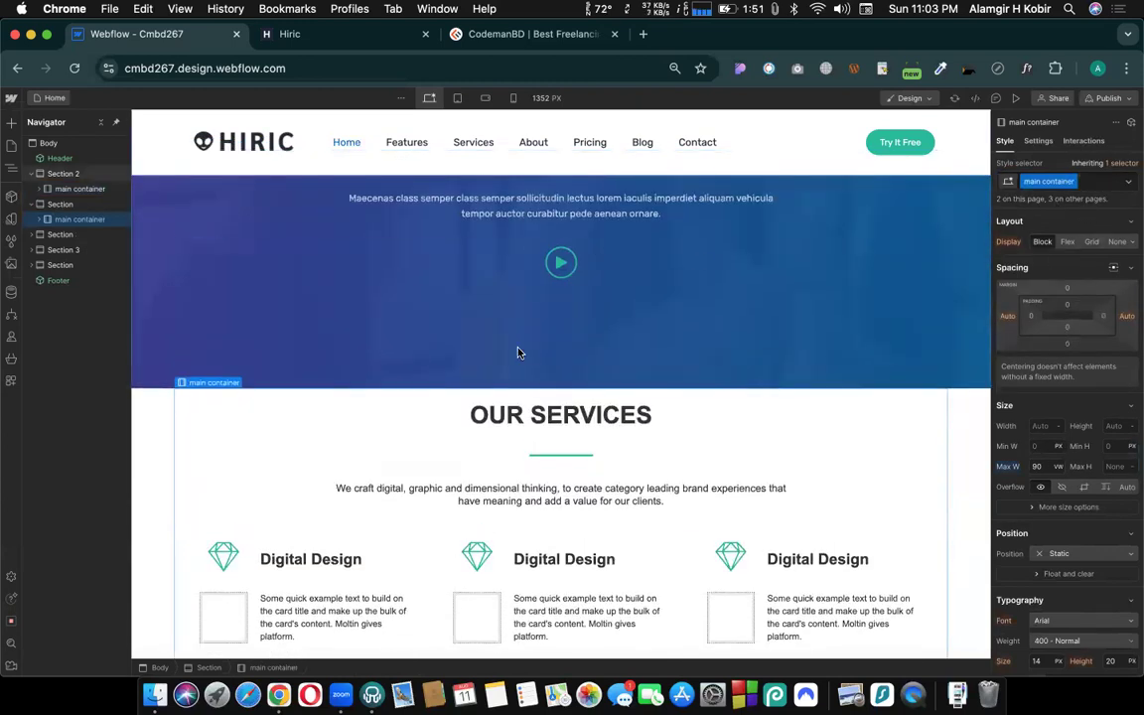
pyautogui.scroll(3, 518, 353)
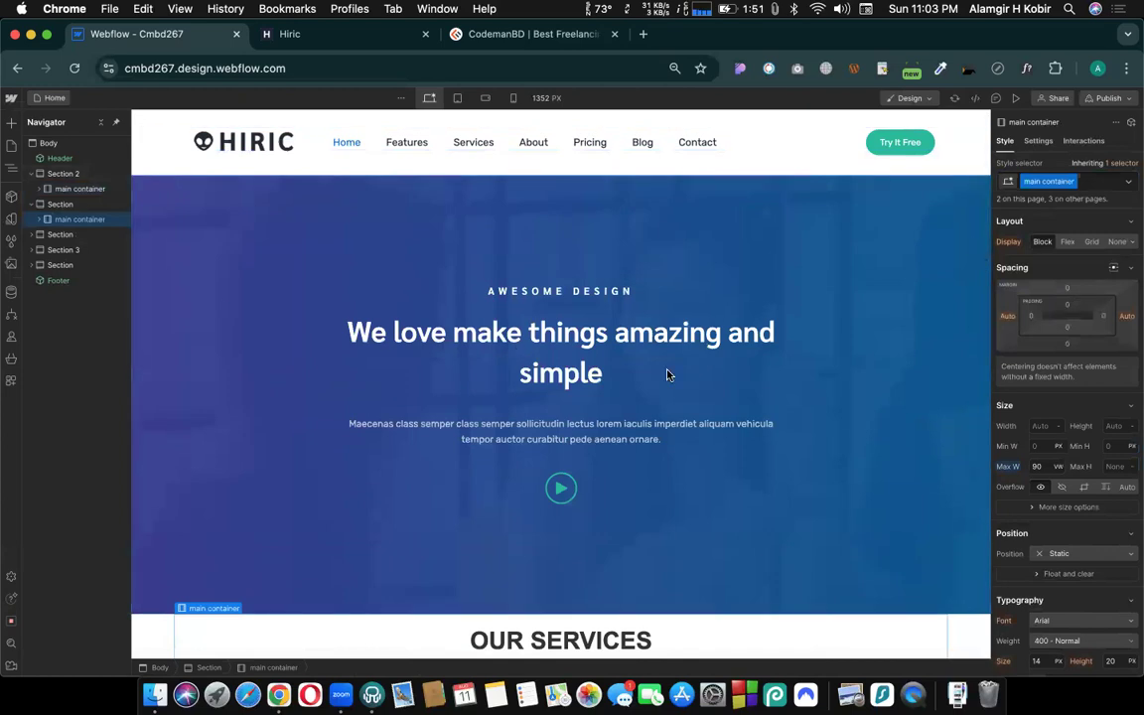
pyautogui.scroll(-3, 754, 432)
pyautogui.scroll(1, 754, 431)
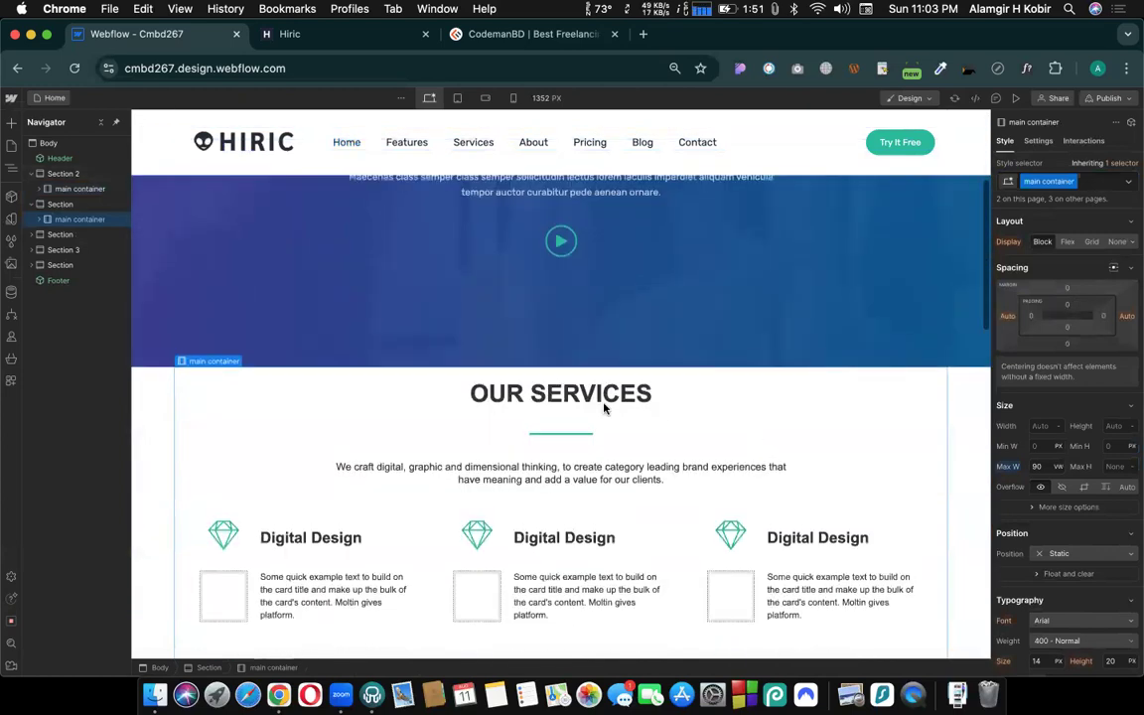
pyautogui.click(554, 538)
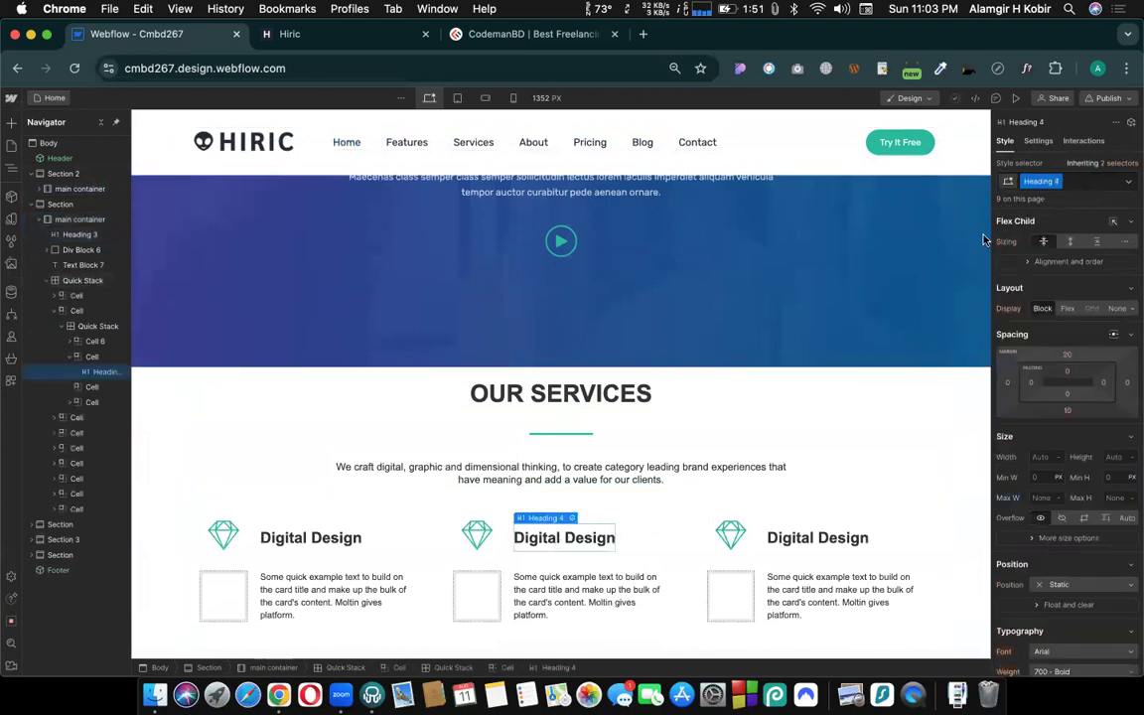
# - Try larger font sizes on the Heading 4 class shared by the service card headings and restore 24 px
pyautogui.scroll(-5, 889, 354)
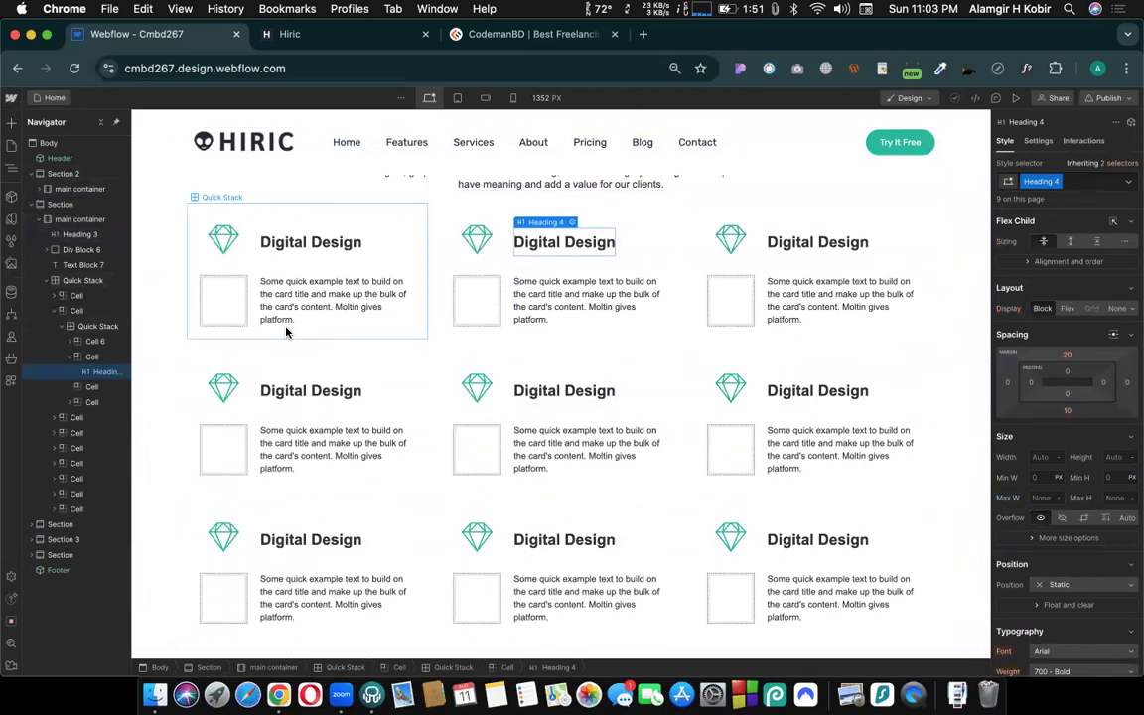
pyautogui.scroll(-3, 1041, 594)
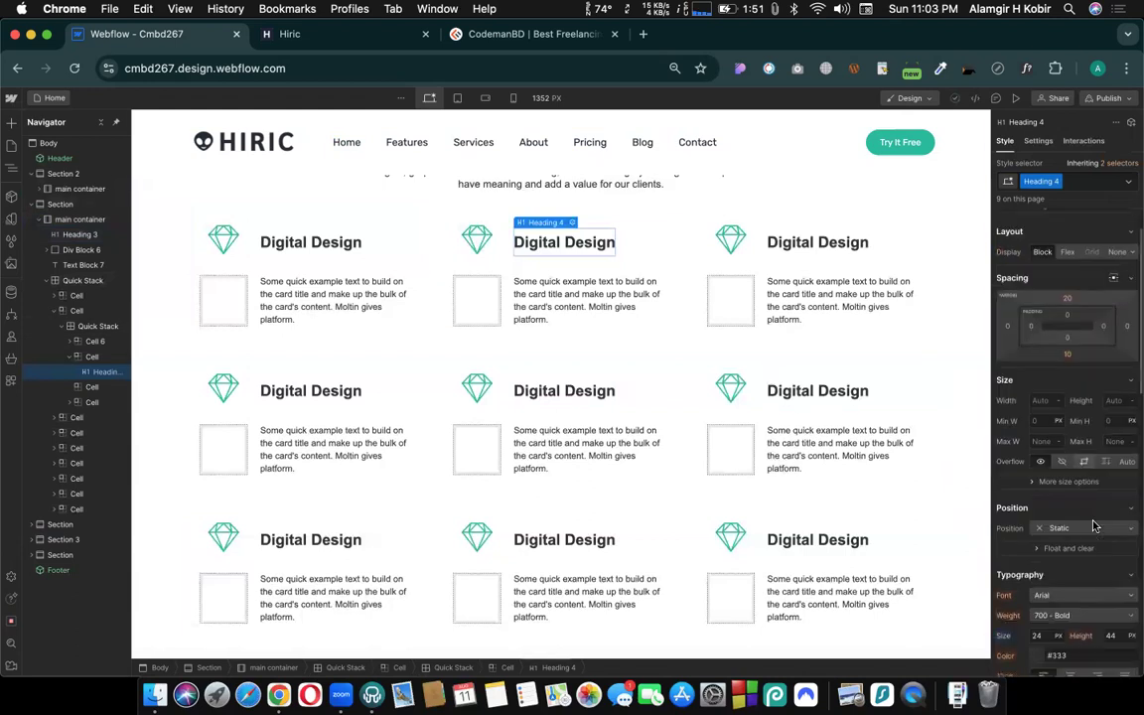
pyautogui.click(1041, 600)
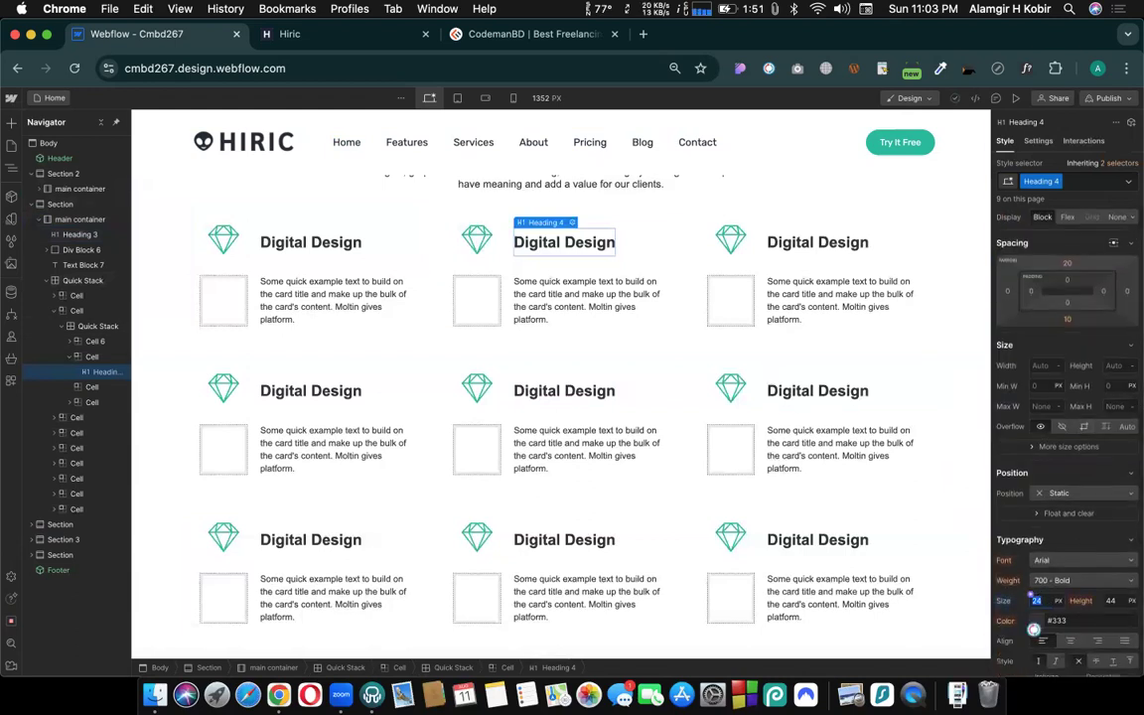
pyautogui.press('Up')
pyautogui.press('Up')
pyautogui.press('Up')
pyautogui.press('Up')
pyautogui.press('Up')
pyautogui.press('Up')
pyautogui.press('Up')
pyautogui.press('Up')
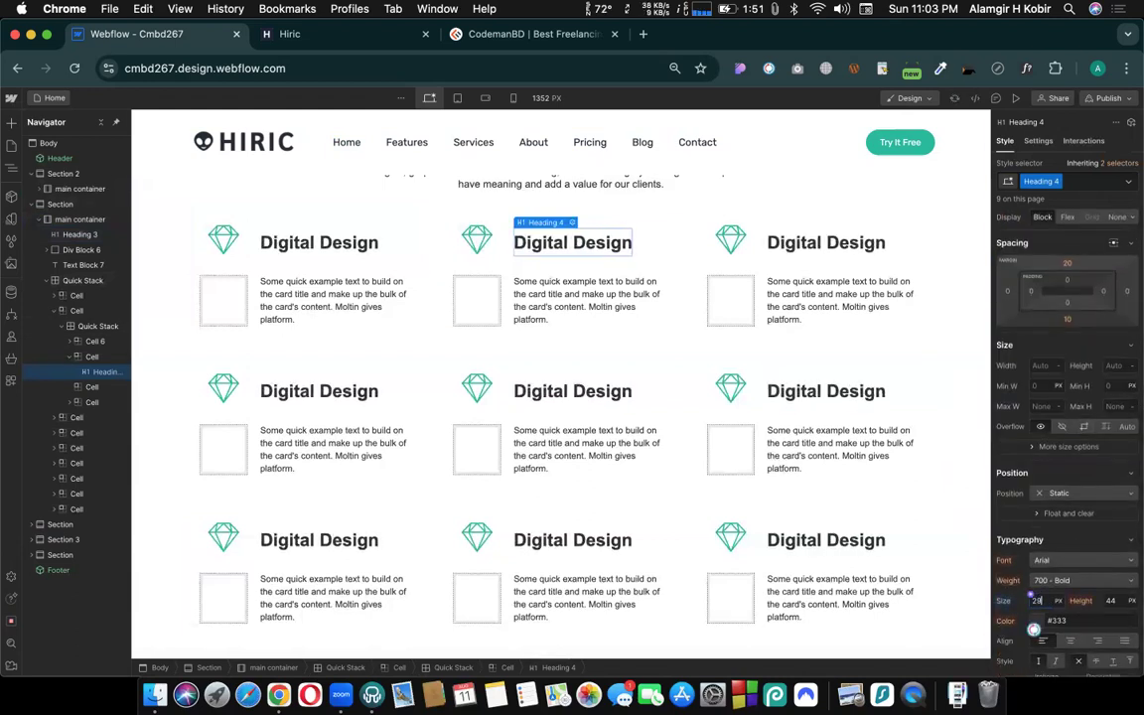
pyautogui.press('Down')
pyautogui.press('Down')
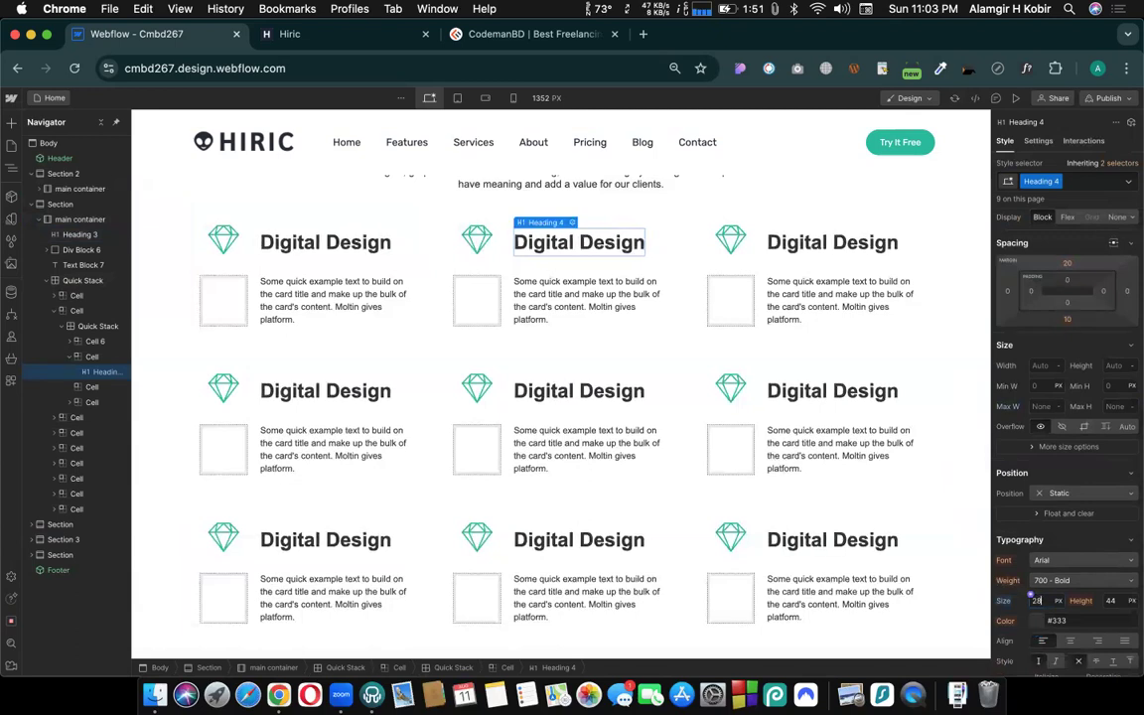
pyautogui.press('Down')
pyautogui.press('Down')
pyautogui.press('Down')
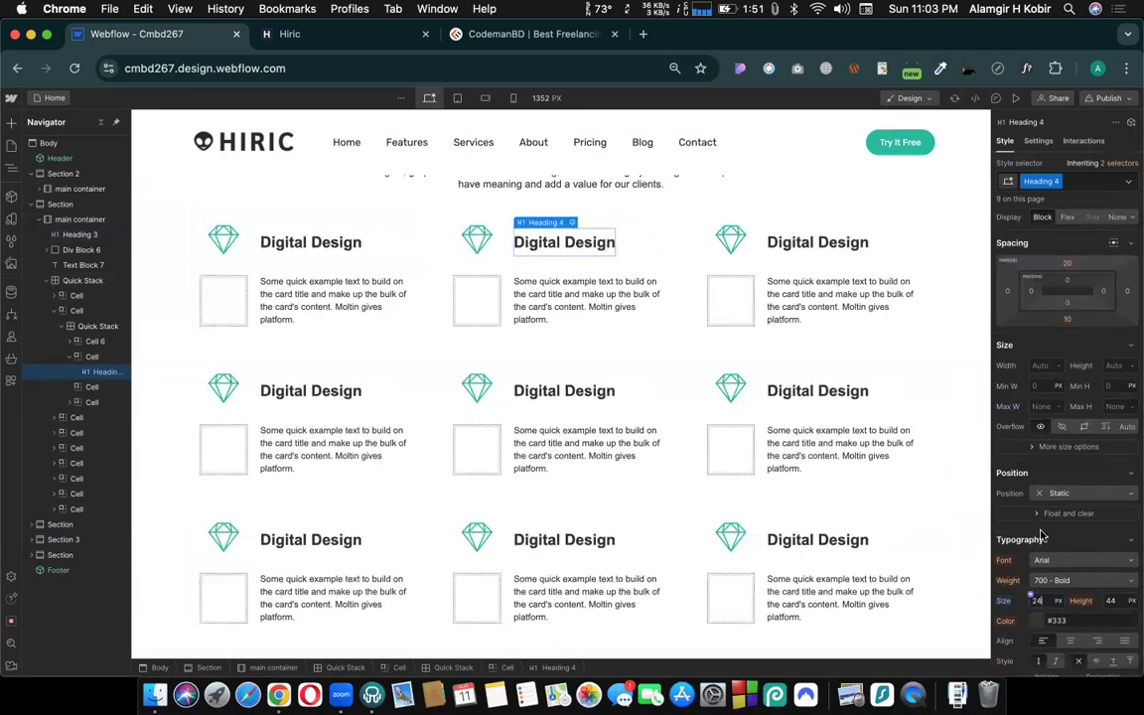
# - Publish the site to the selected staging domain cmbd267.webflow.io
pyautogui.click(1122, 98)
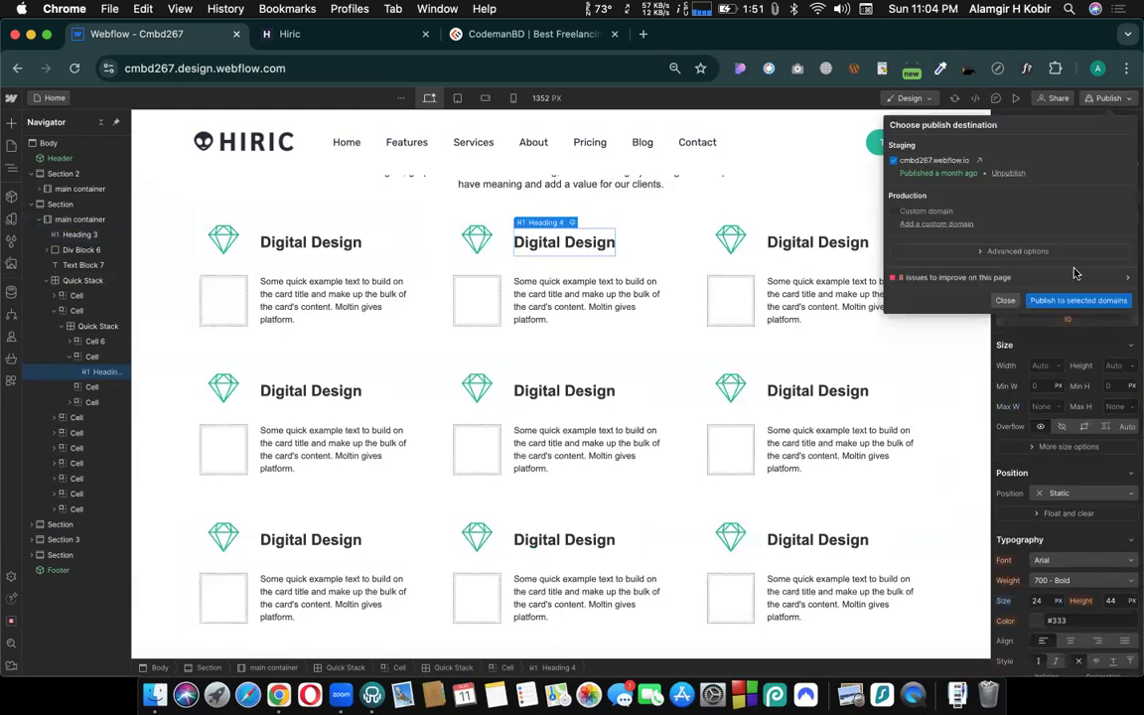
pyautogui.press('Return')
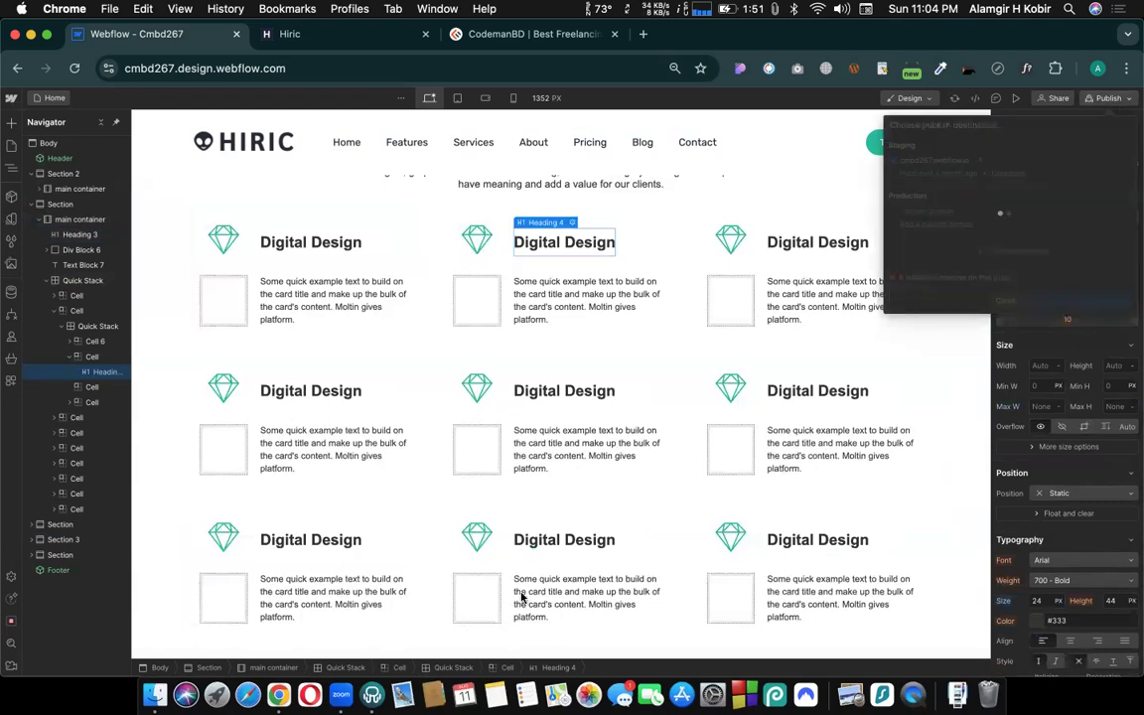
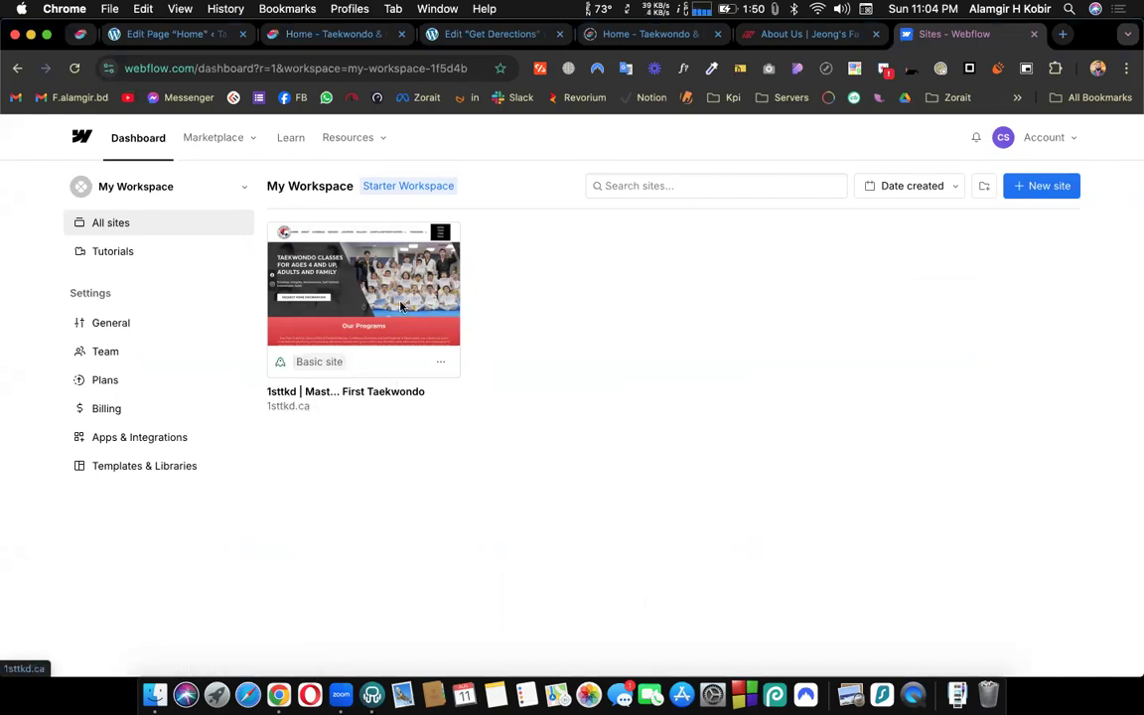
# - Open the 1sttkd site from the workspace dashboard for editing and dismiss the Logic workflow announcement
pyautogui.click(358, 286)
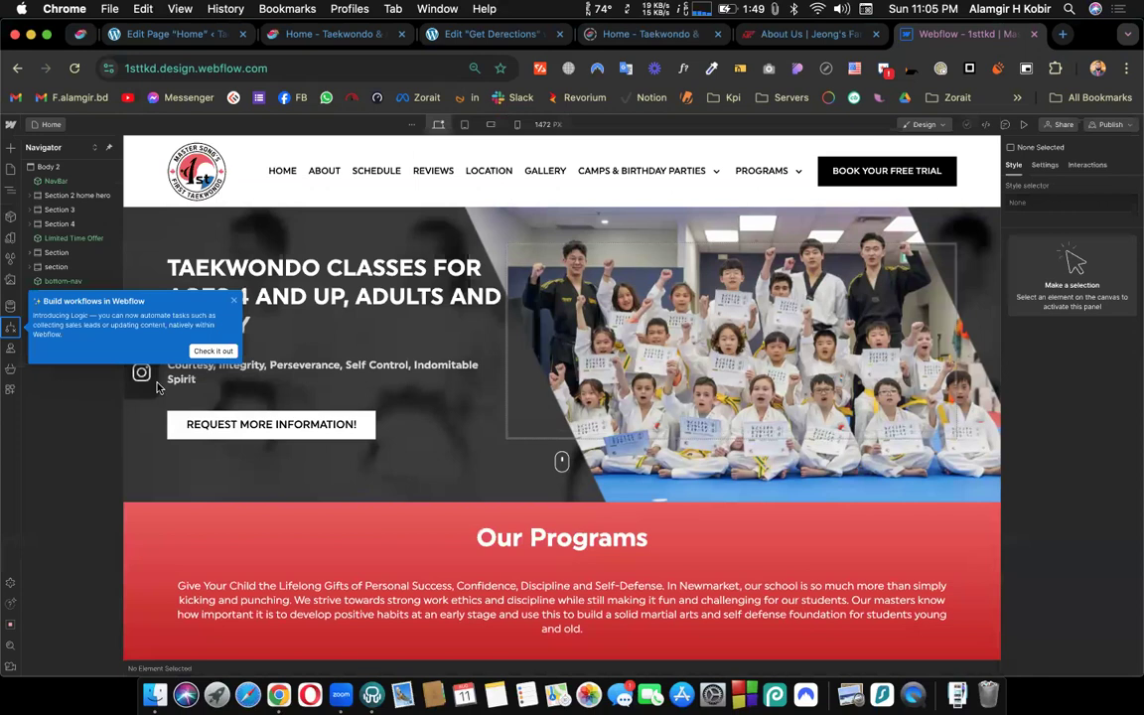
pyautogui.click(233, 305)
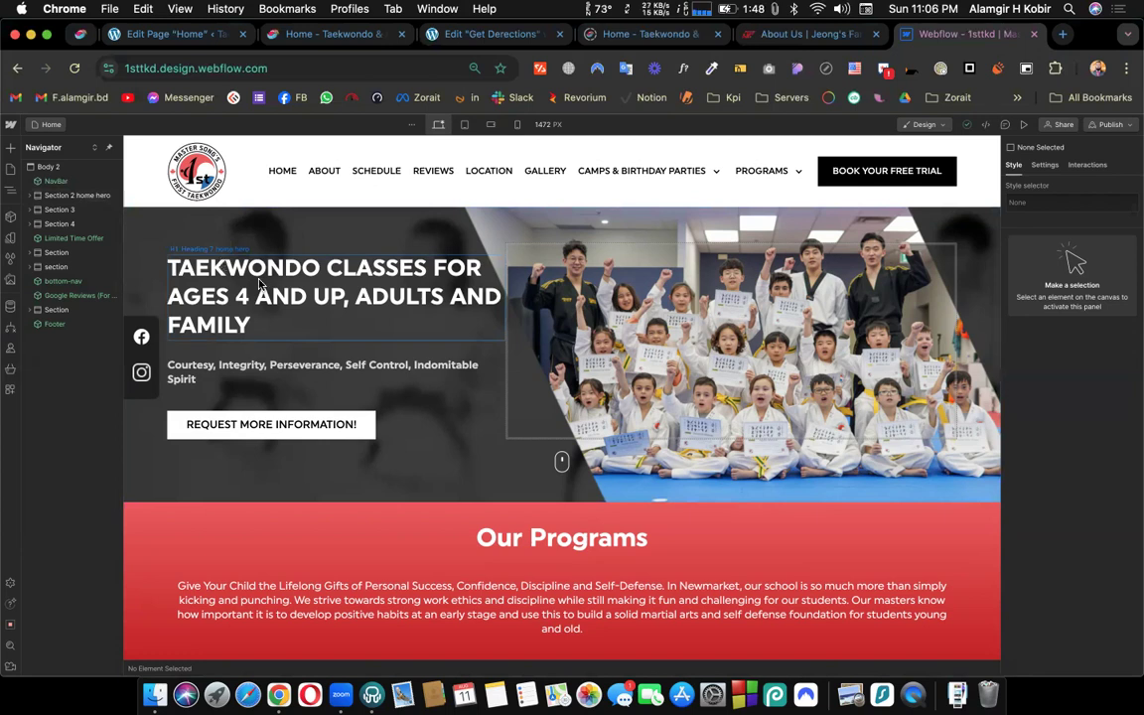
# - Inspect the classes of the hero heading and the Our Programs section heading on the home page
pyautogui.click(236, 257)
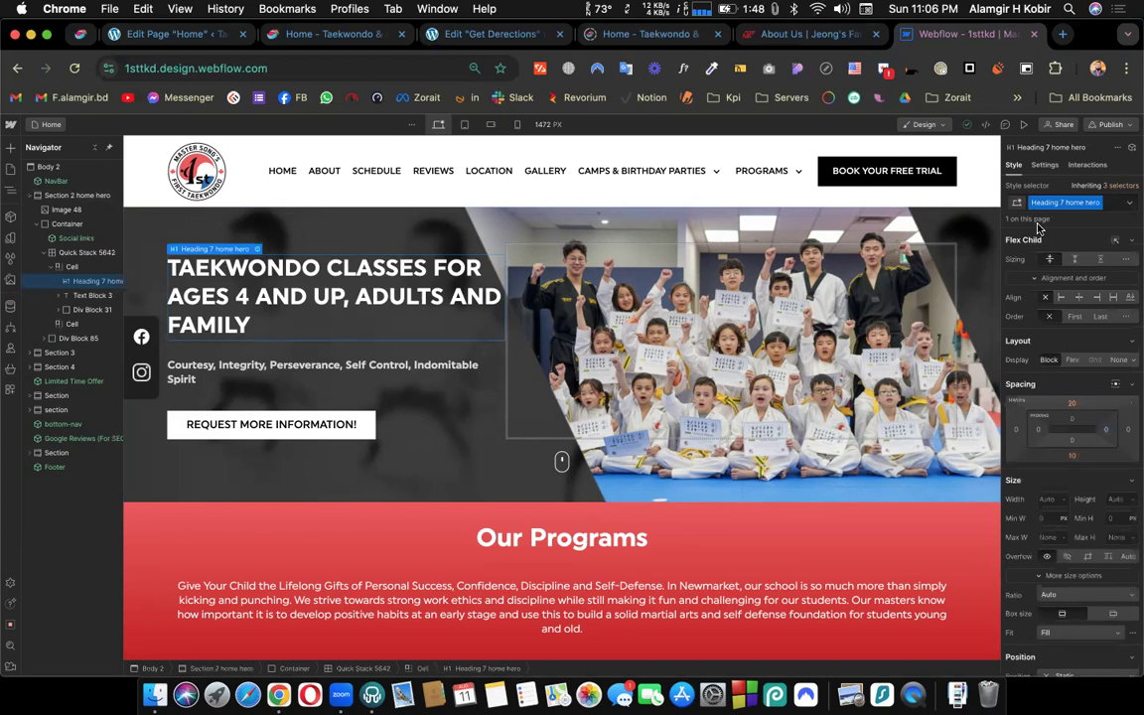
pyautogui.click(565, 539)
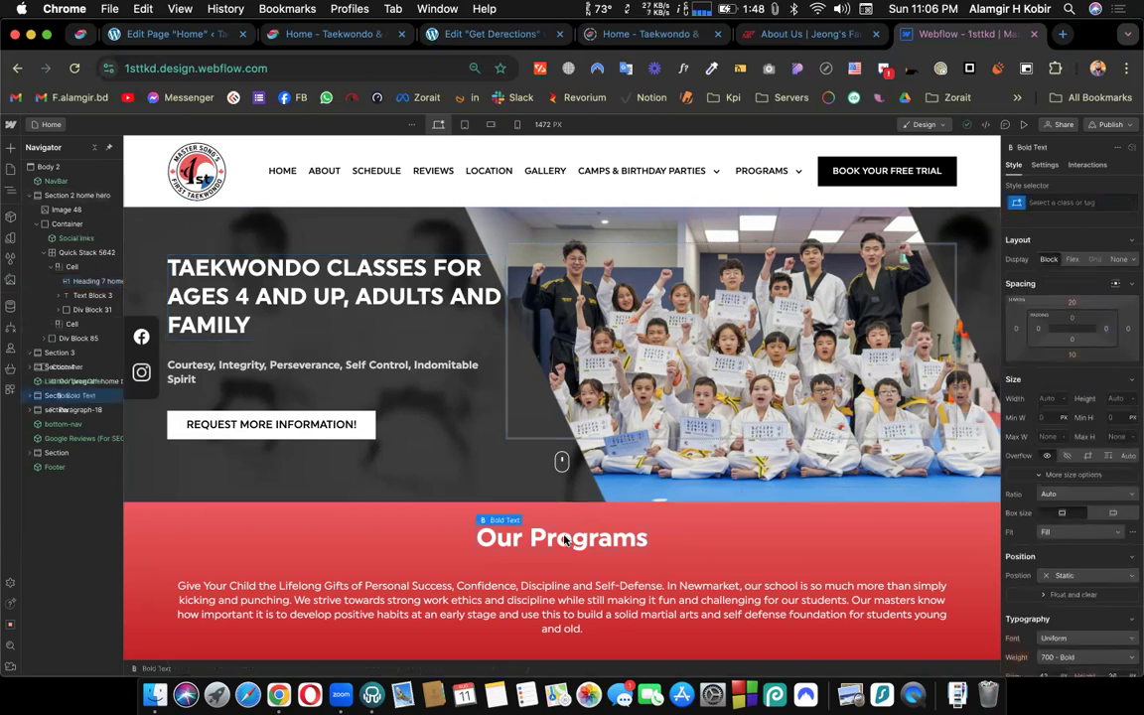
pyautogui.click(463, 542)
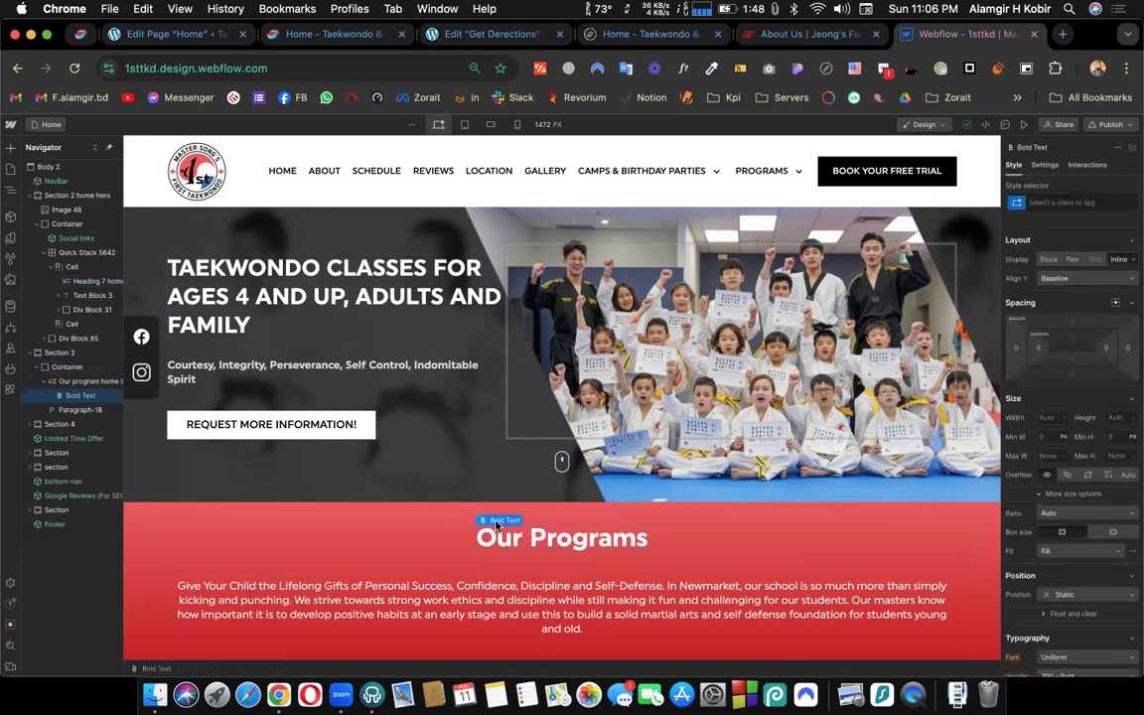
pyautogui.moveTo(497, 505)
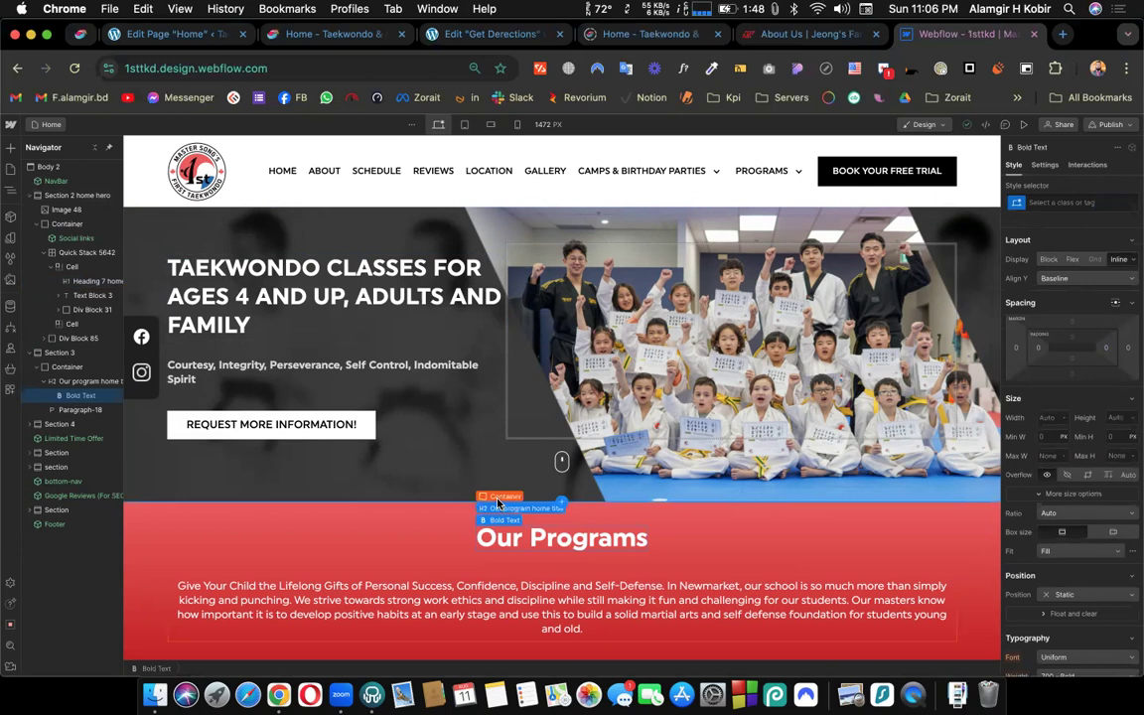
pyautogui.click(499, 509)
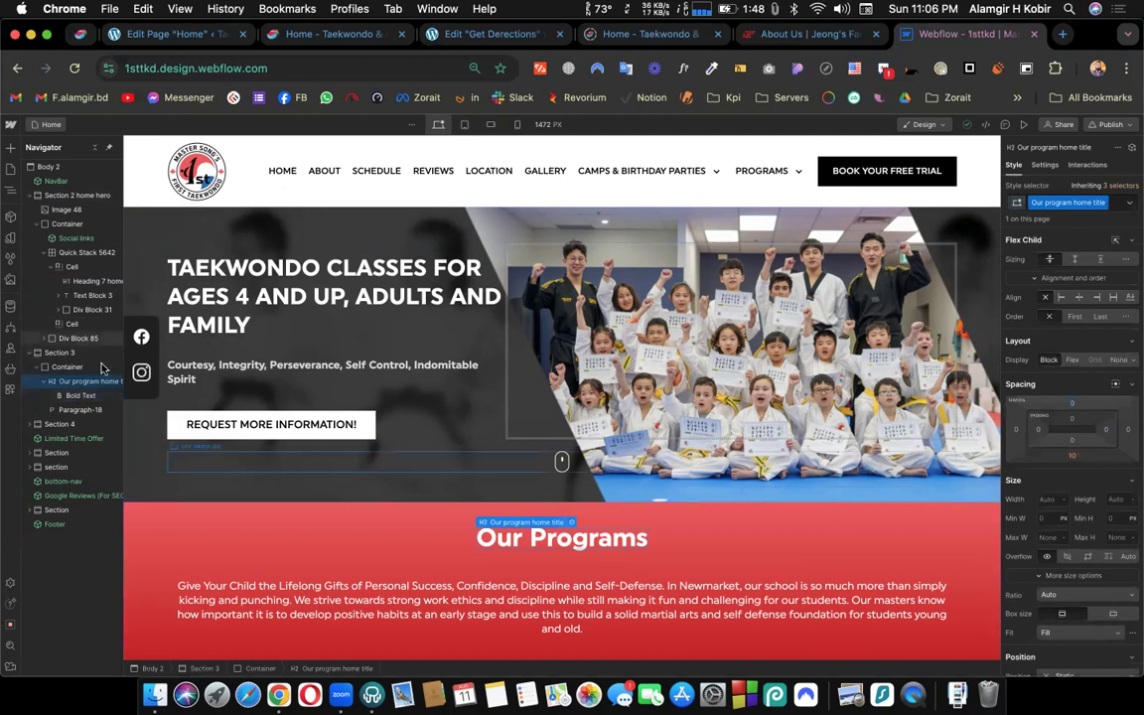
# - Compare the classes applied to the containers of the hero section and the Our Programs section
pyautogui.click(62, 226)
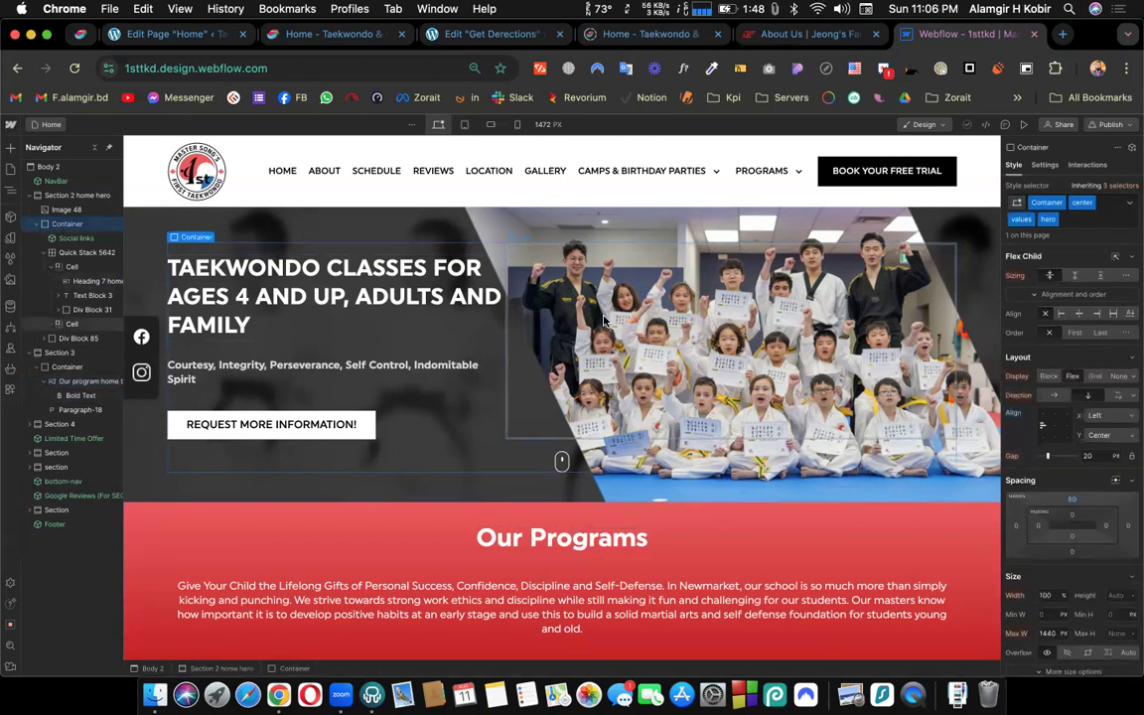
pyautogui.scroll(-1, 396, 542)
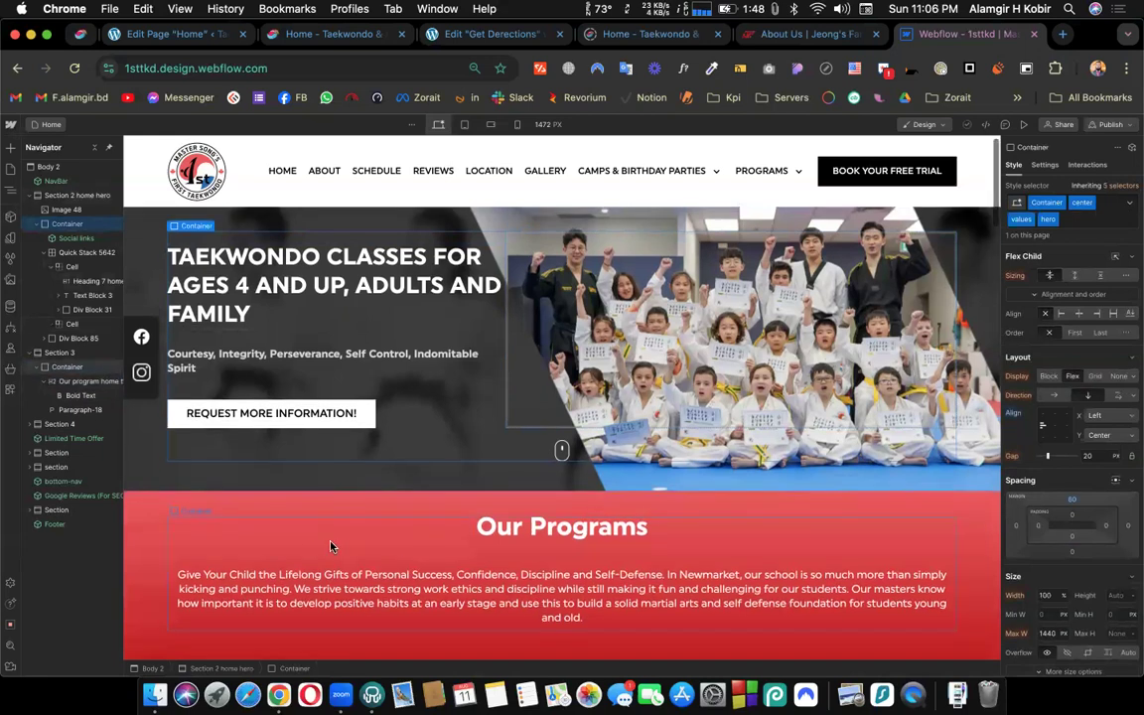
pyautogui.click(283, 543)
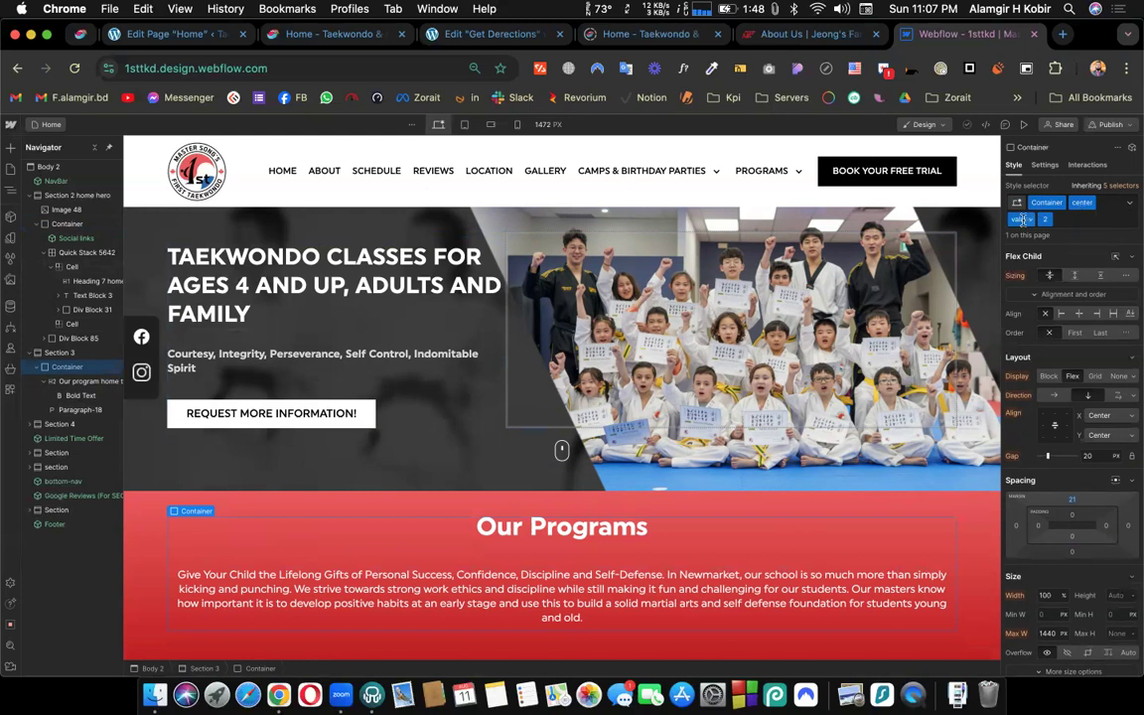
pyautogui.scroll(-1, 690, 498)
pyautogui.scroll(-5, 690, 497)
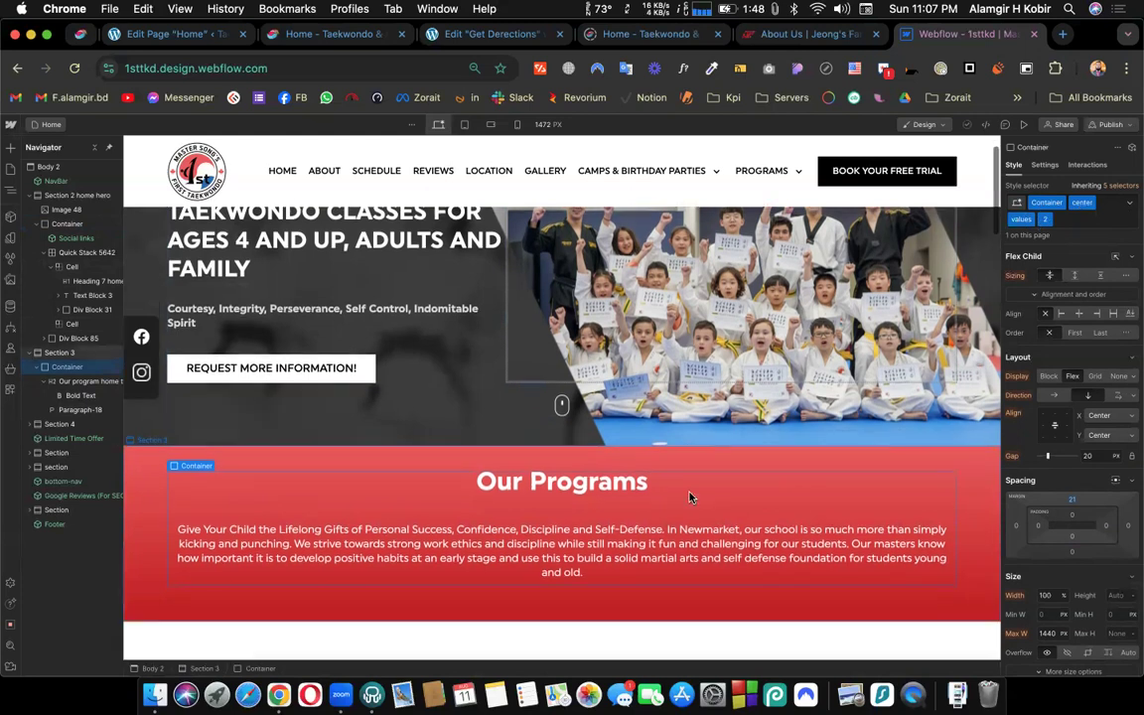
pyautogui.scroll(3, 363, 384)
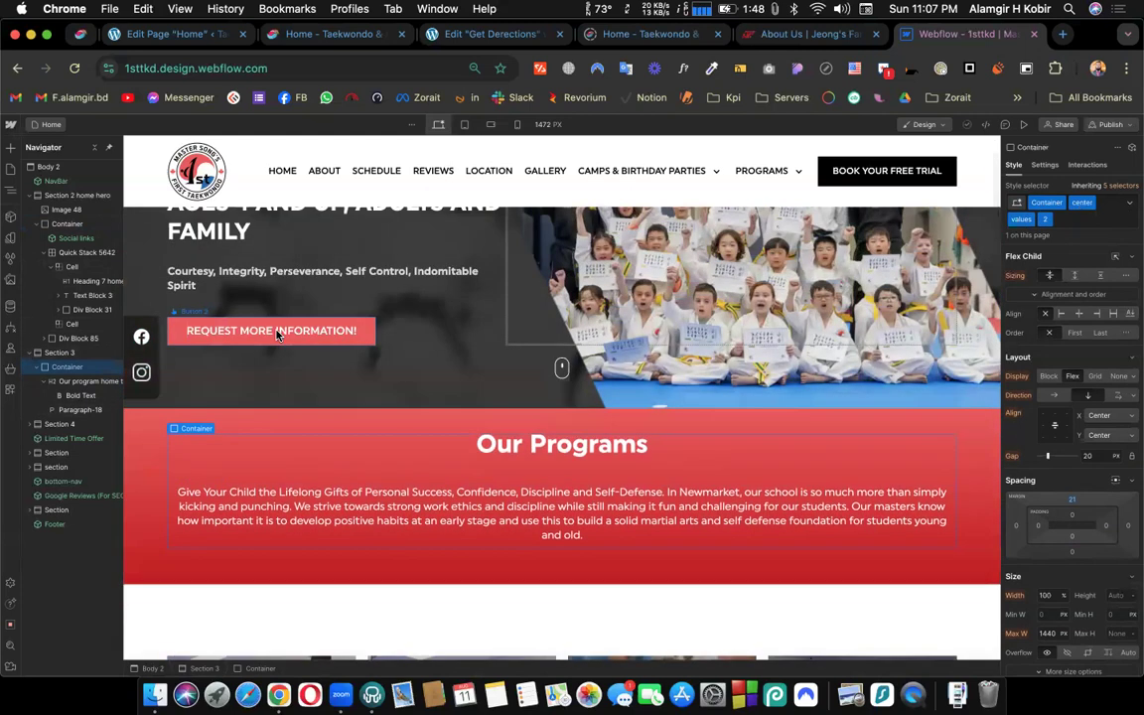
# - Inspect the classes of the REQUEST MORE INFORMATION! button and the title text blocks on the program cards
pyautogui.click(278, 334)
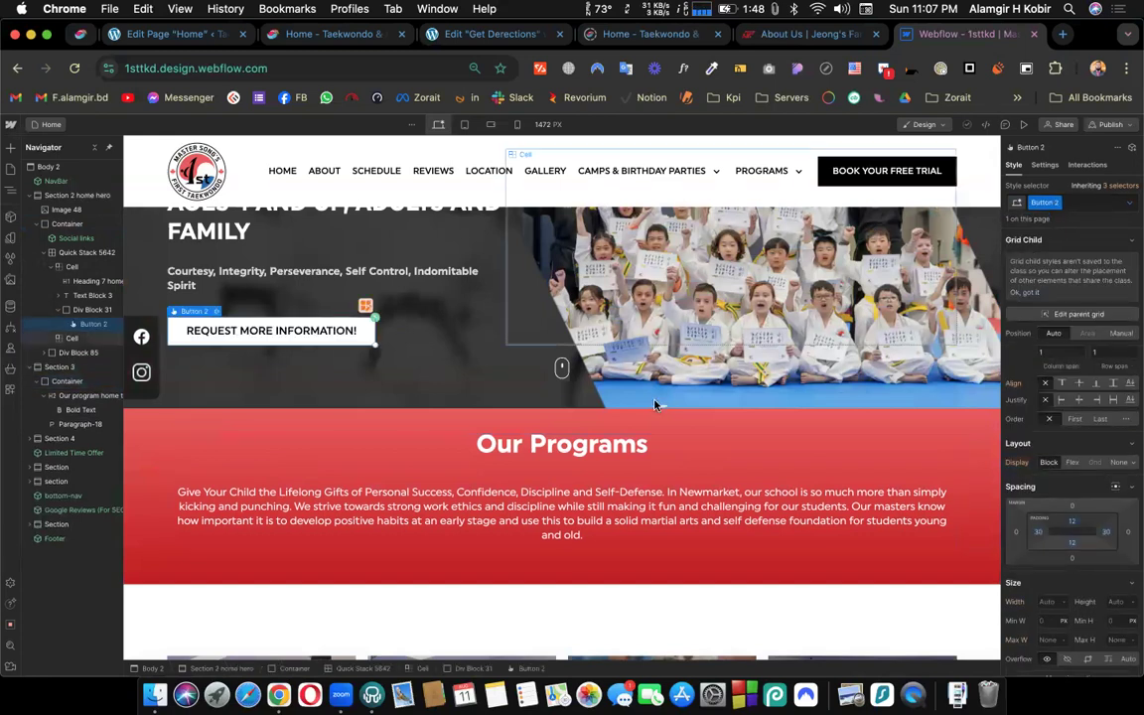
pyautogui.scroll(-5, 654, 404)
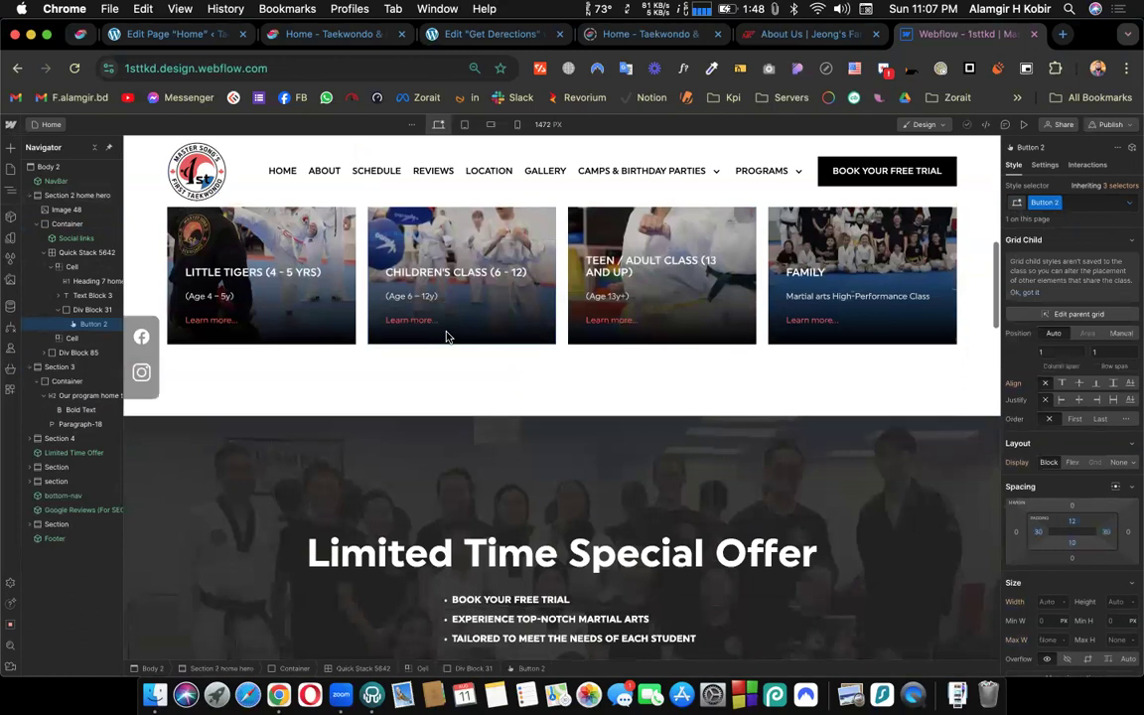
pyautogui.scroll(1, 447, 335)
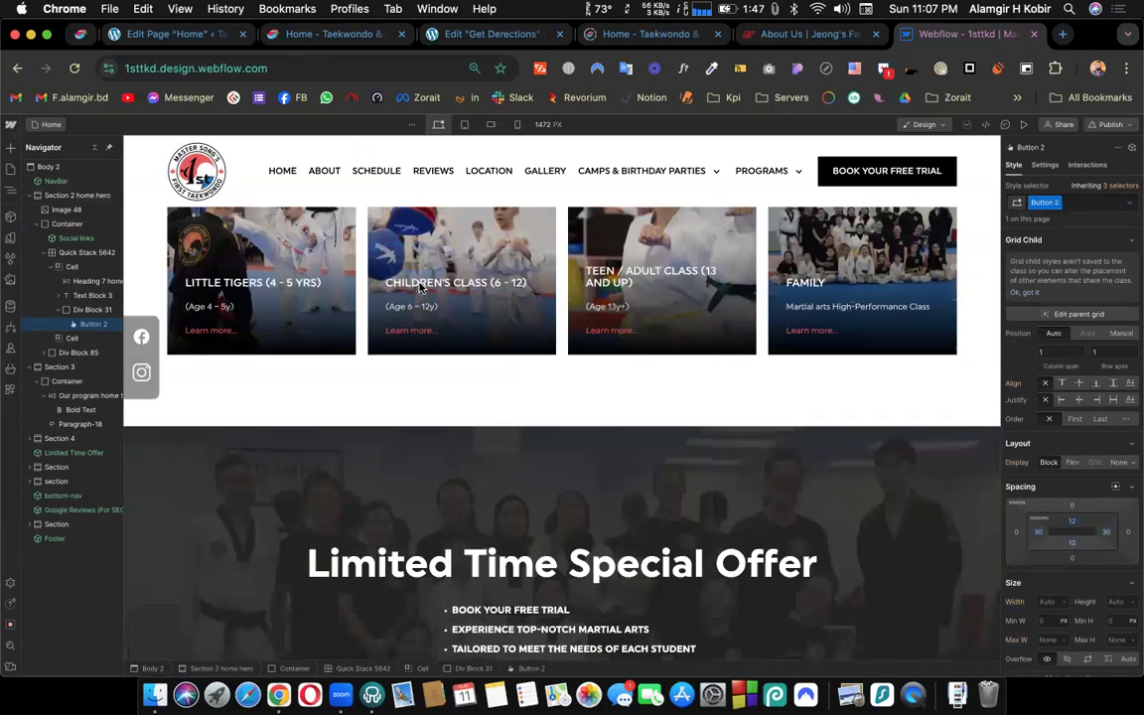
pyautogui.click(420, 285)
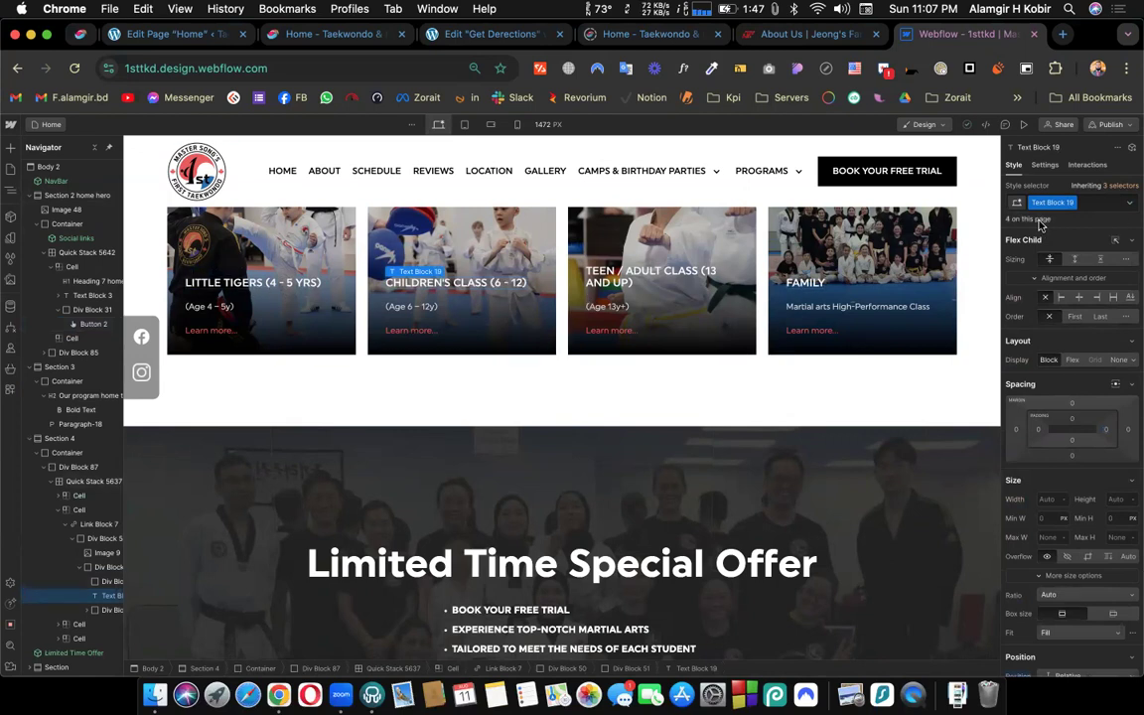
pyautogui.click(641, 284)
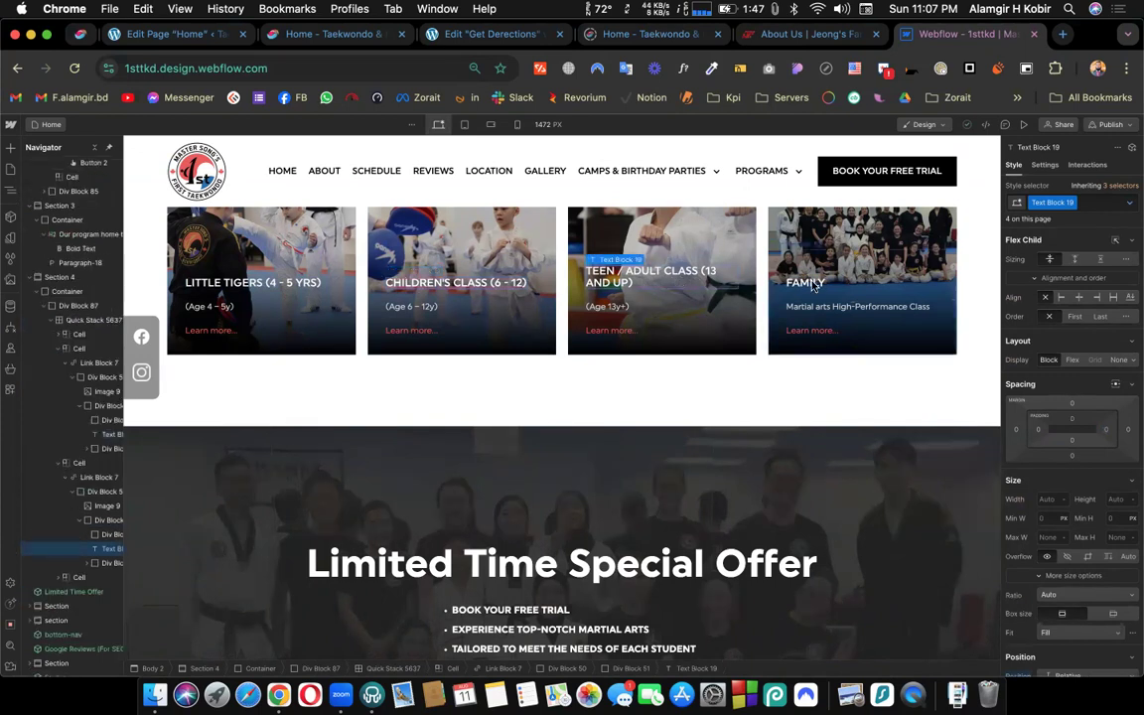
pyautogui.click(281, 286)
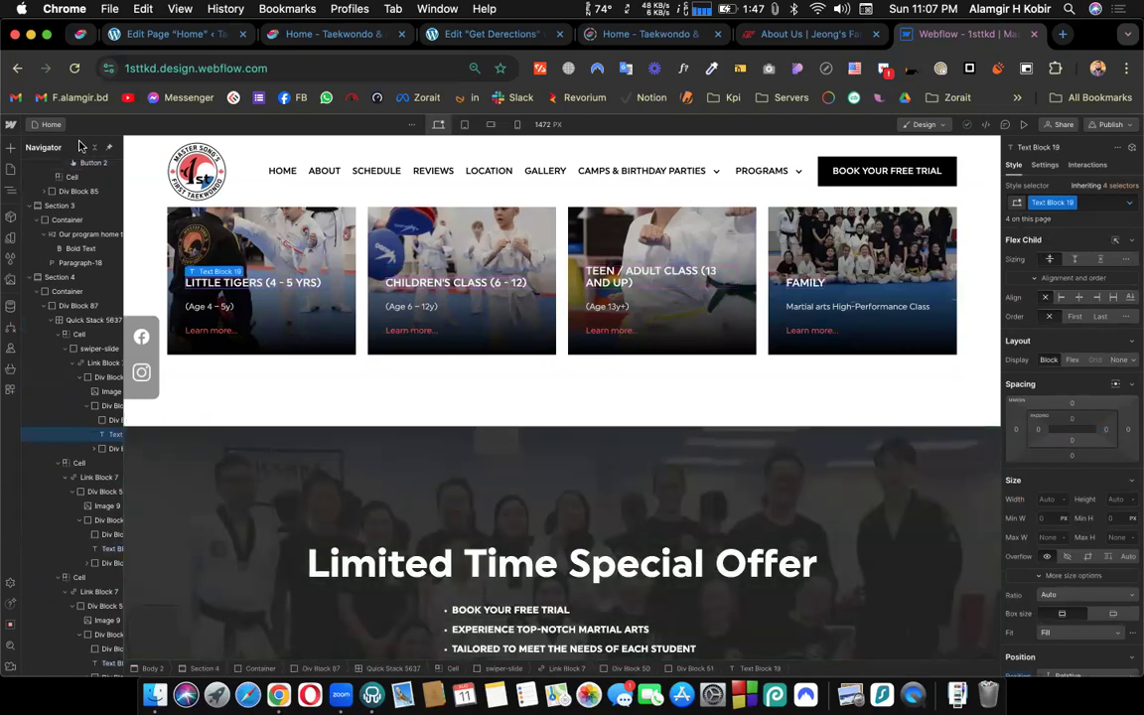
# - View the 1sttkd site's page list, then close that site and return to the Cmbd267 project
pyautogui.click(53, 126)
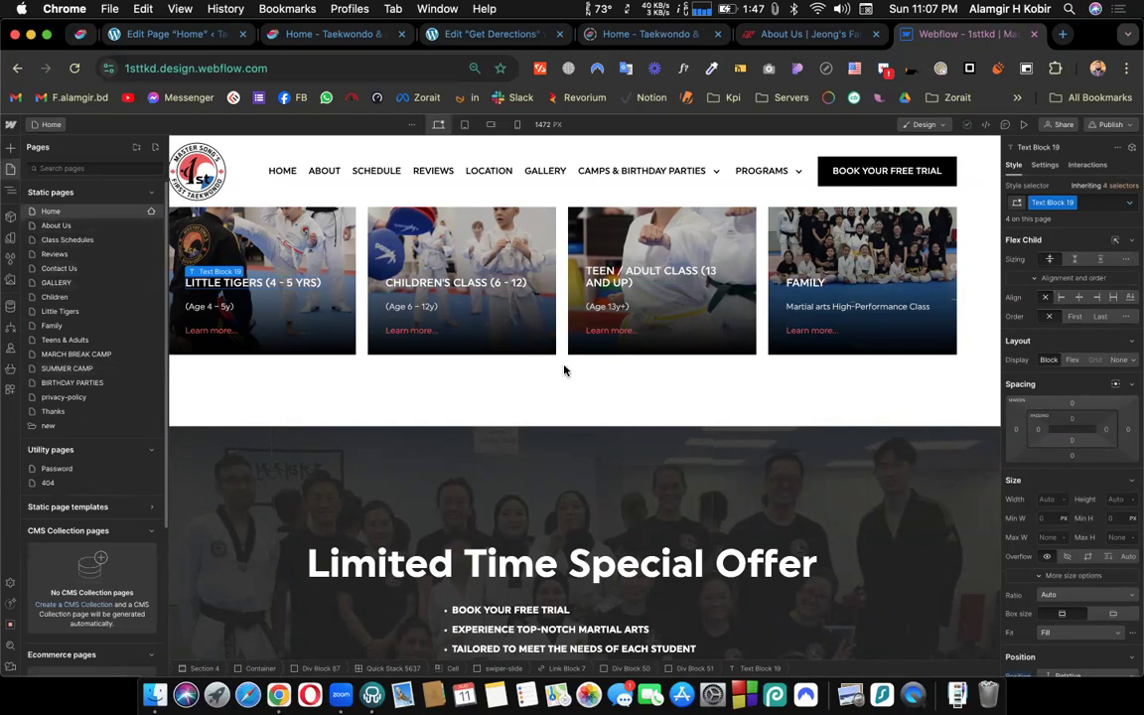
pyautogui.click(512, 399)
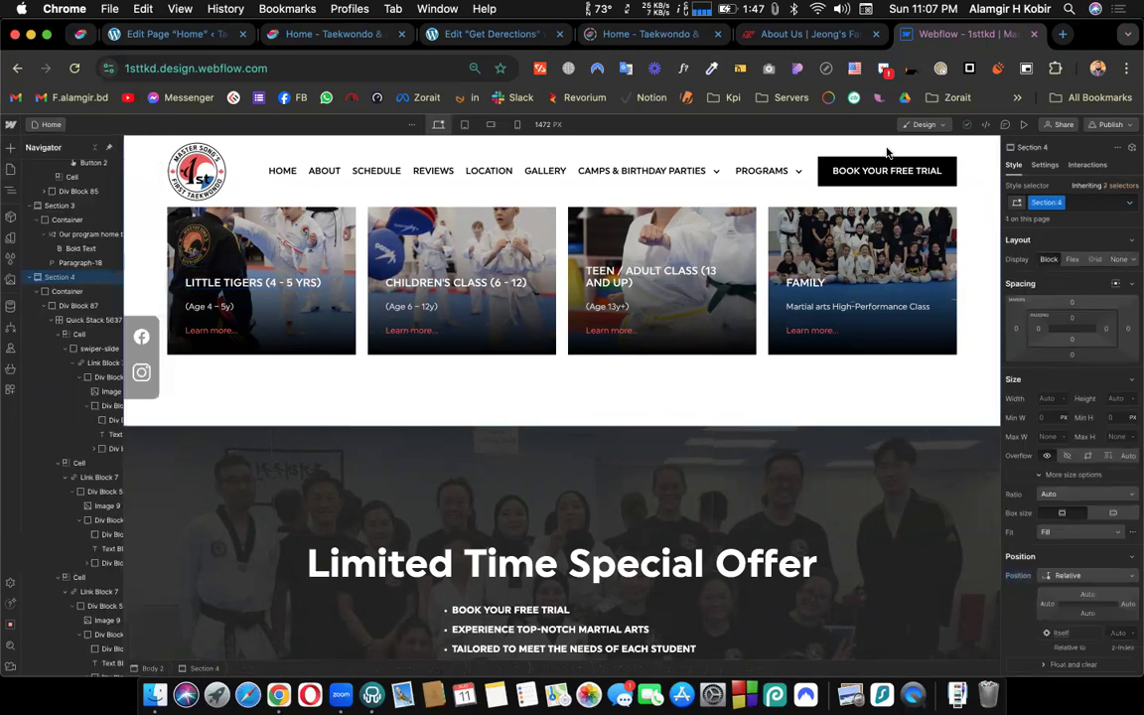
pyautogui.click(1038, 35)
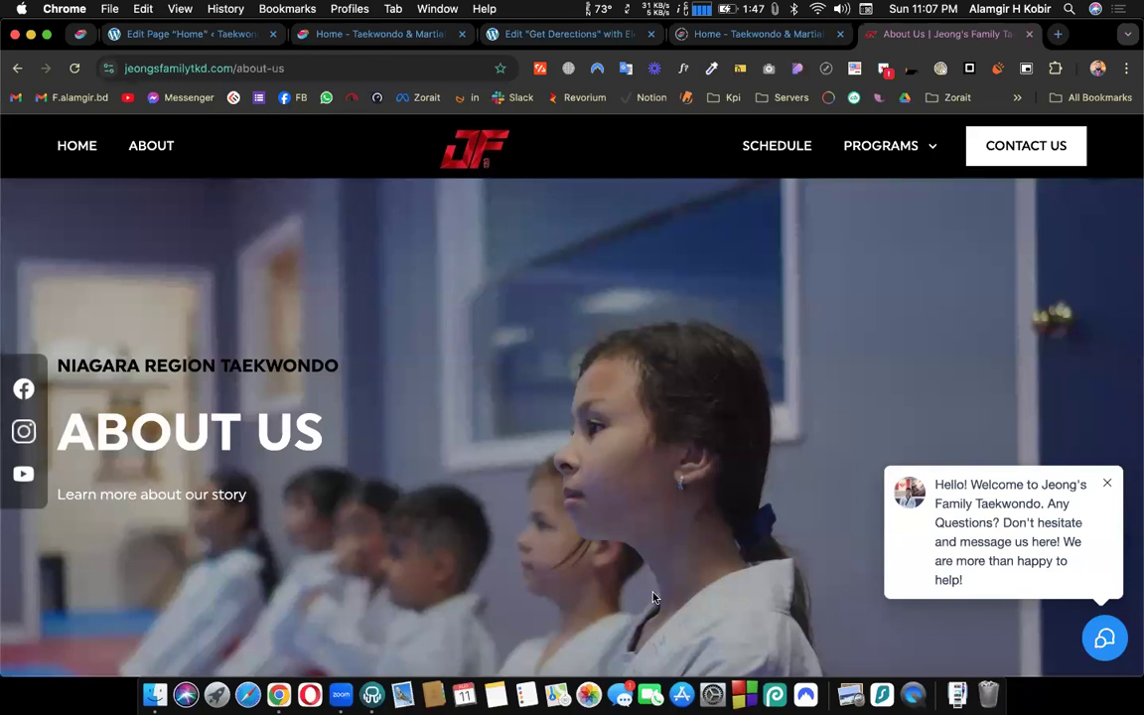
pyautogui.press('super+grave')
pyautogui.click(913, 457)
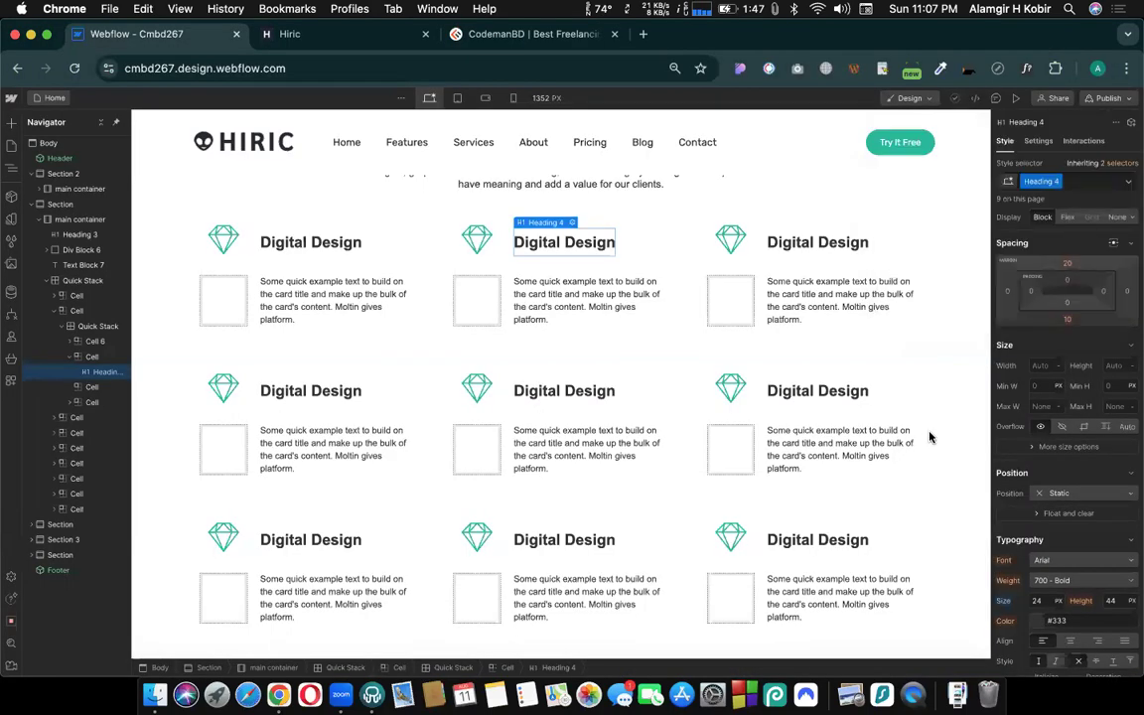
# - Compare the classes of the OUR SERVICES heading and the About section heading on the Home page
pyautogui.scroll(3, 595, 402)
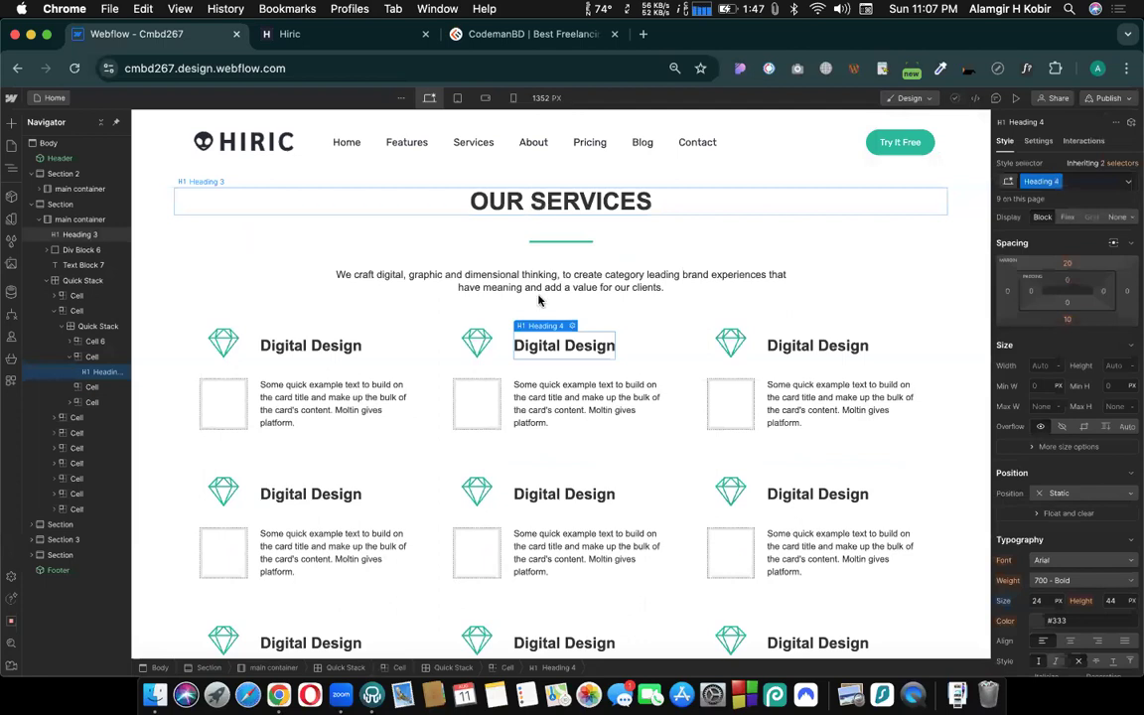
pyautogui.scroll(-10, 539, 301)
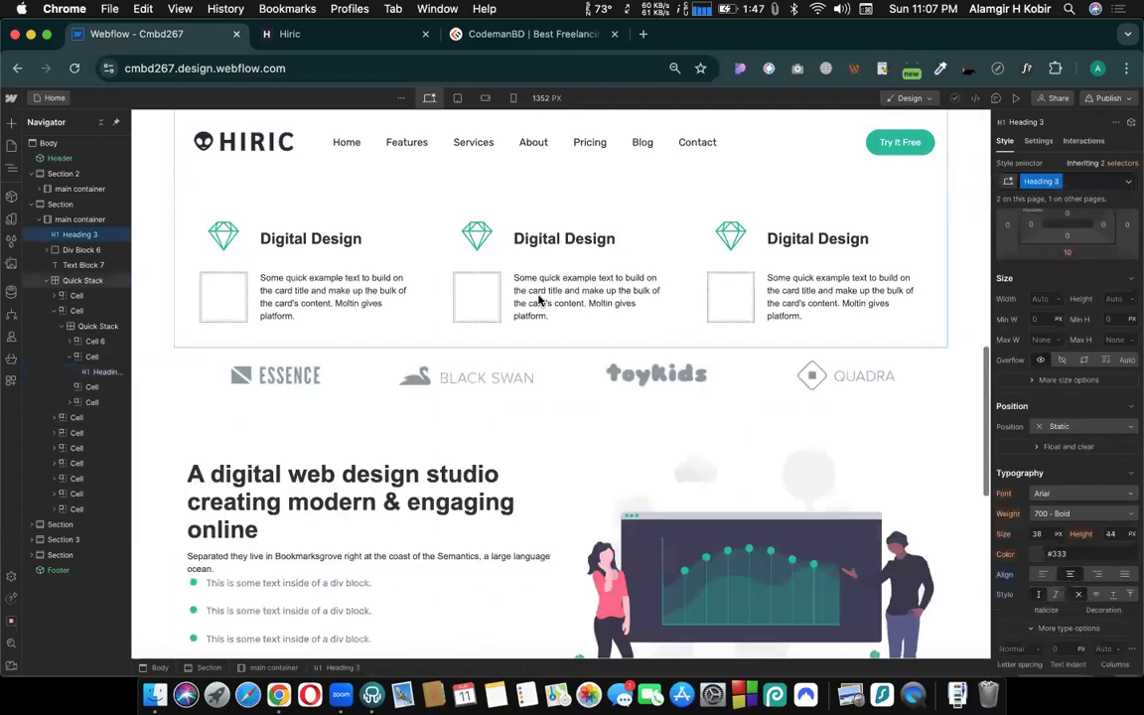
pyautogui.scroll(-3, 541, 328)
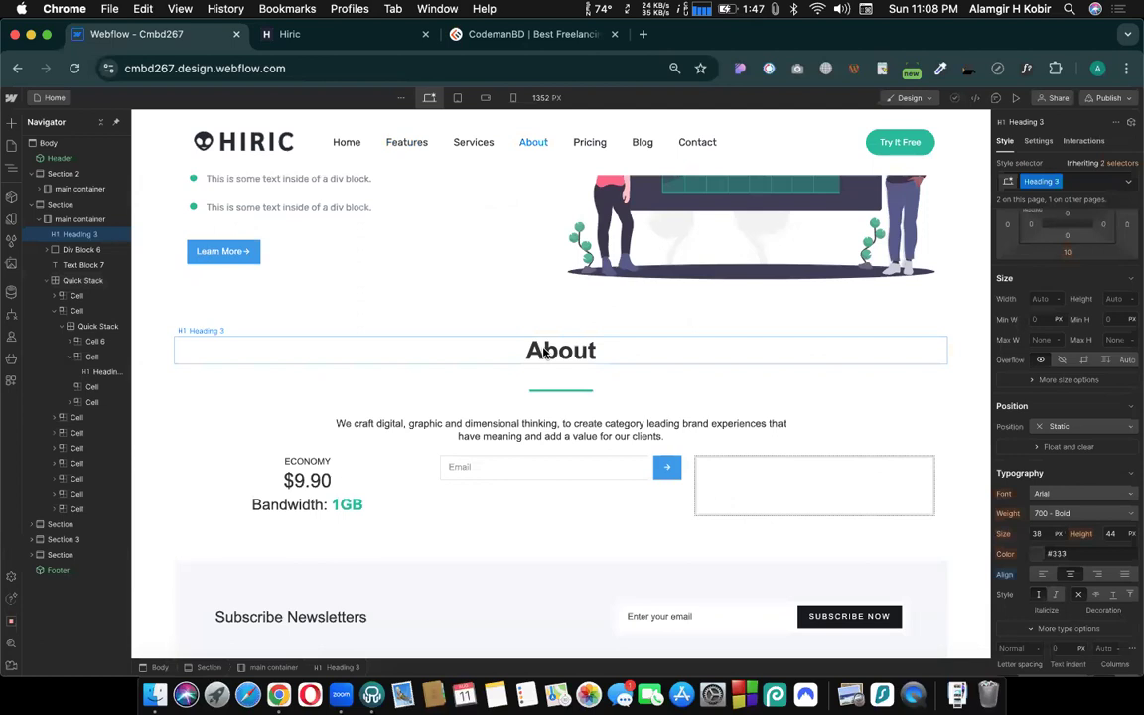
pyautogui.click(544, 352)
pyautogui.scroll(5, 616, 332)
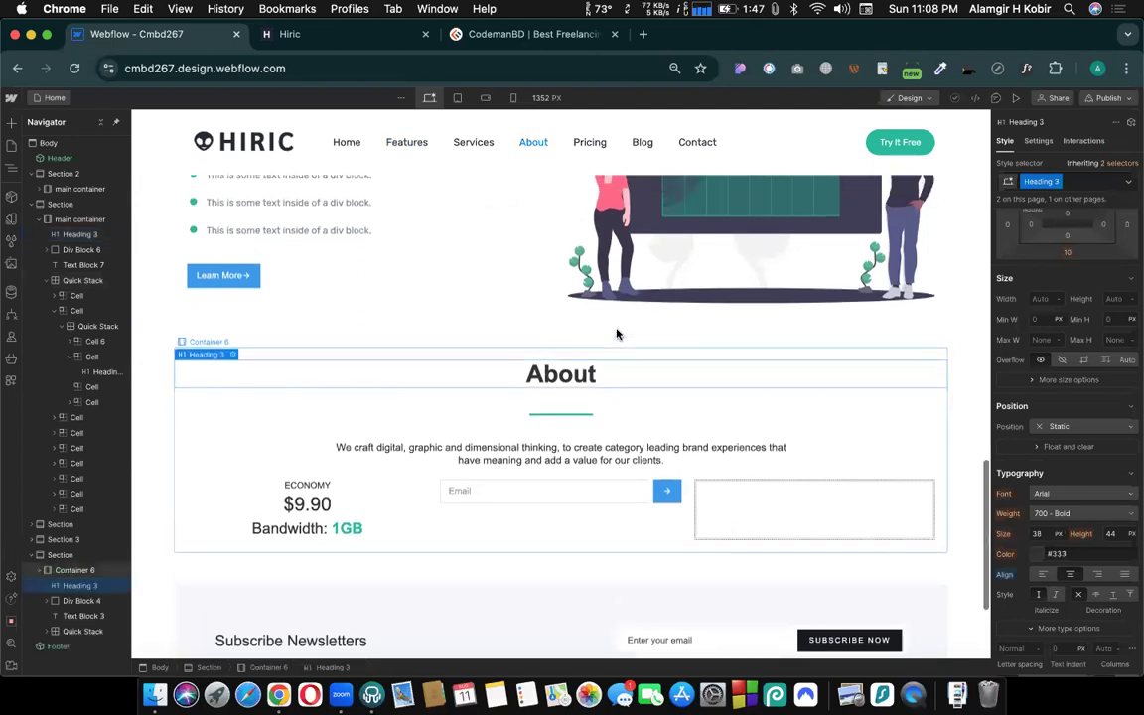
pyautogui.scroll(6, 616, 331)
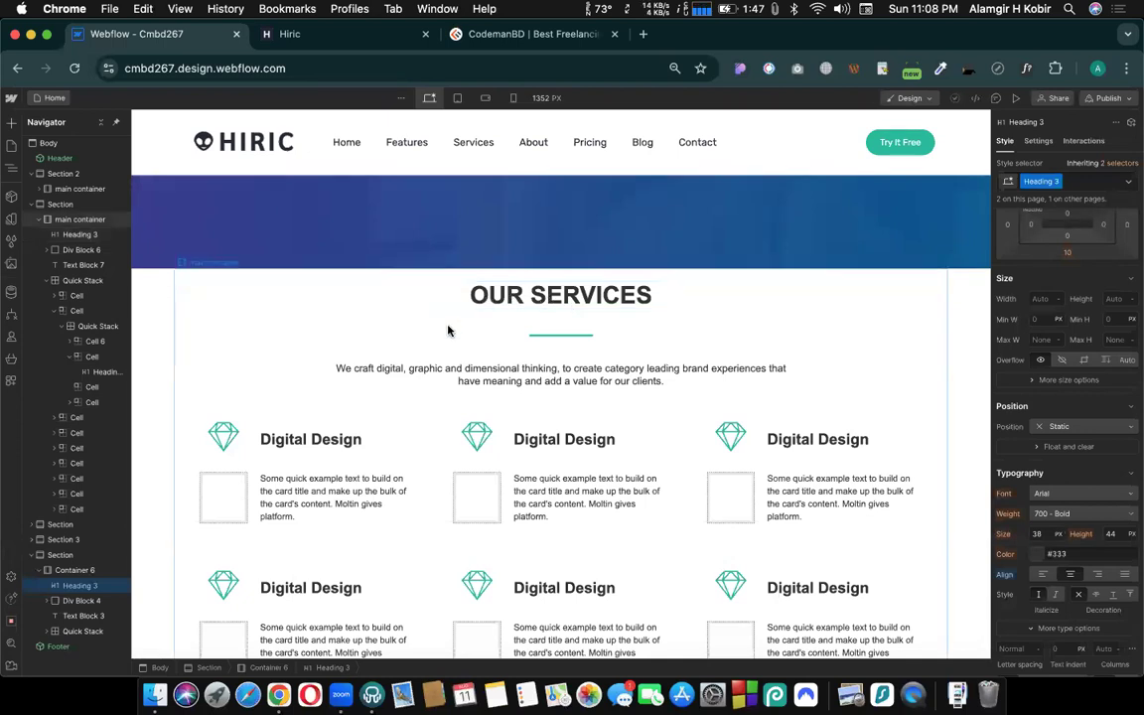
pyautogui.click(493, 298)
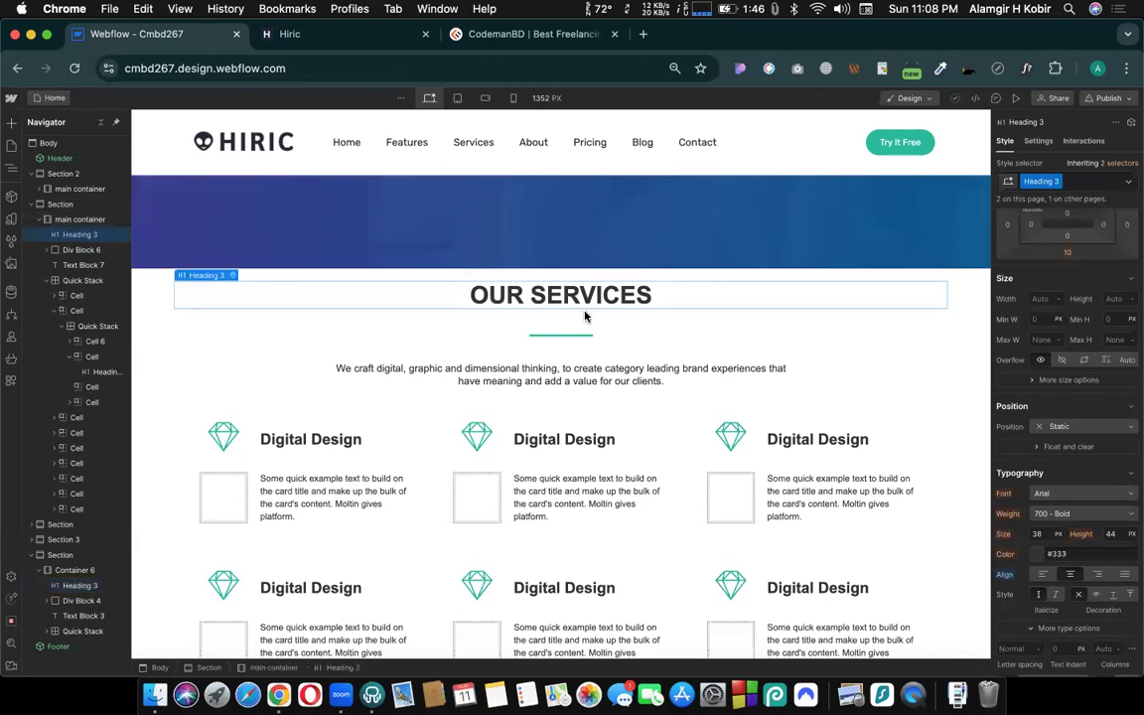
# - Review the Home page sections from the hero to the newsletter and recheck the About heading's class
pyautogui.scroll(-5, 585, 316)
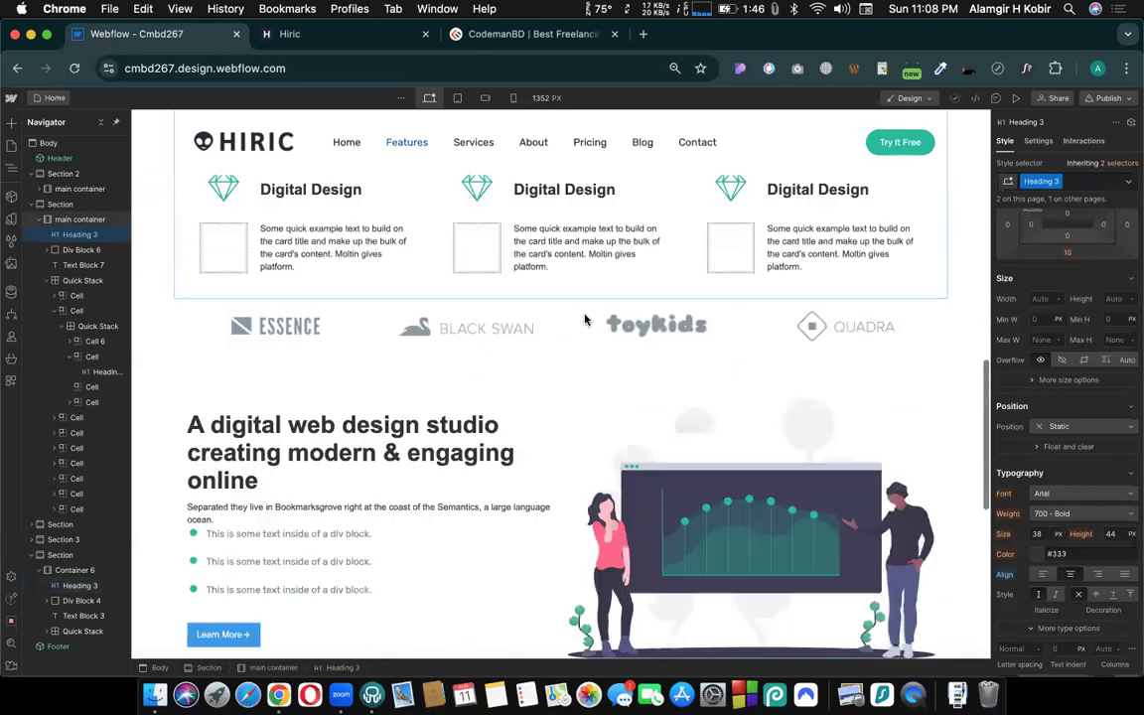
pyautogui.scroll(-3, 585, 316)
pyautogui.scroll(10, 608, 417)
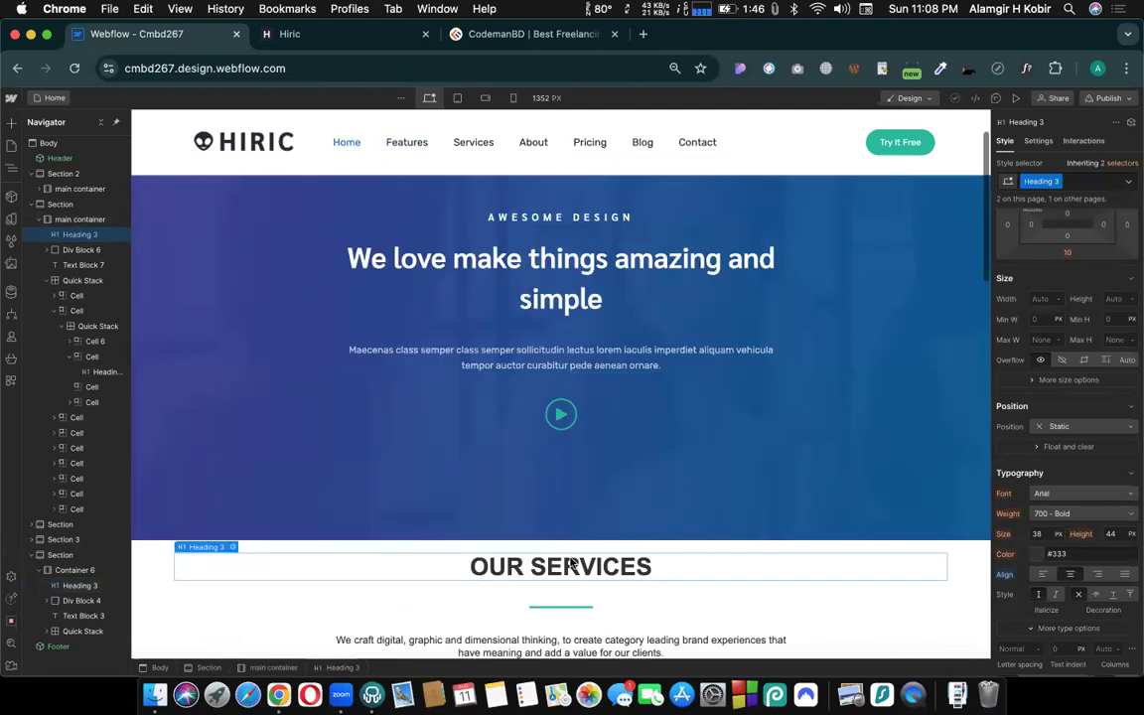
pyautogui.scroll(-7, 566, 565)
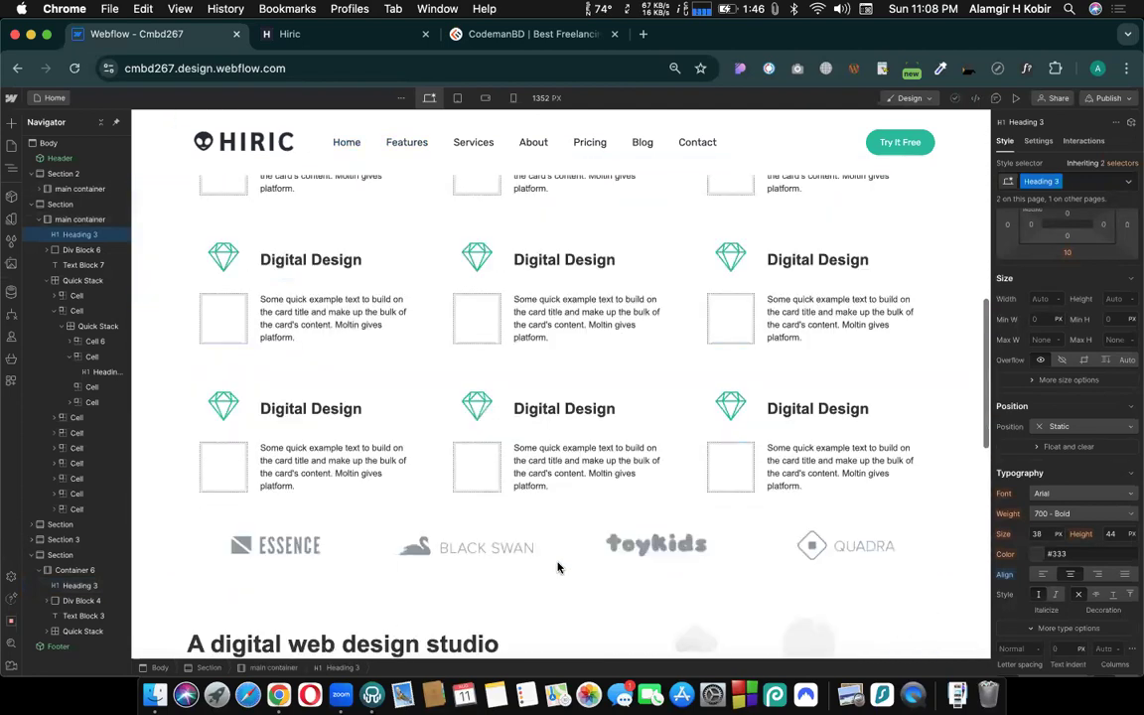
pyautogui.scroll(-2, 559, 568)
pyautogui.scroll(-3, 596, 516)
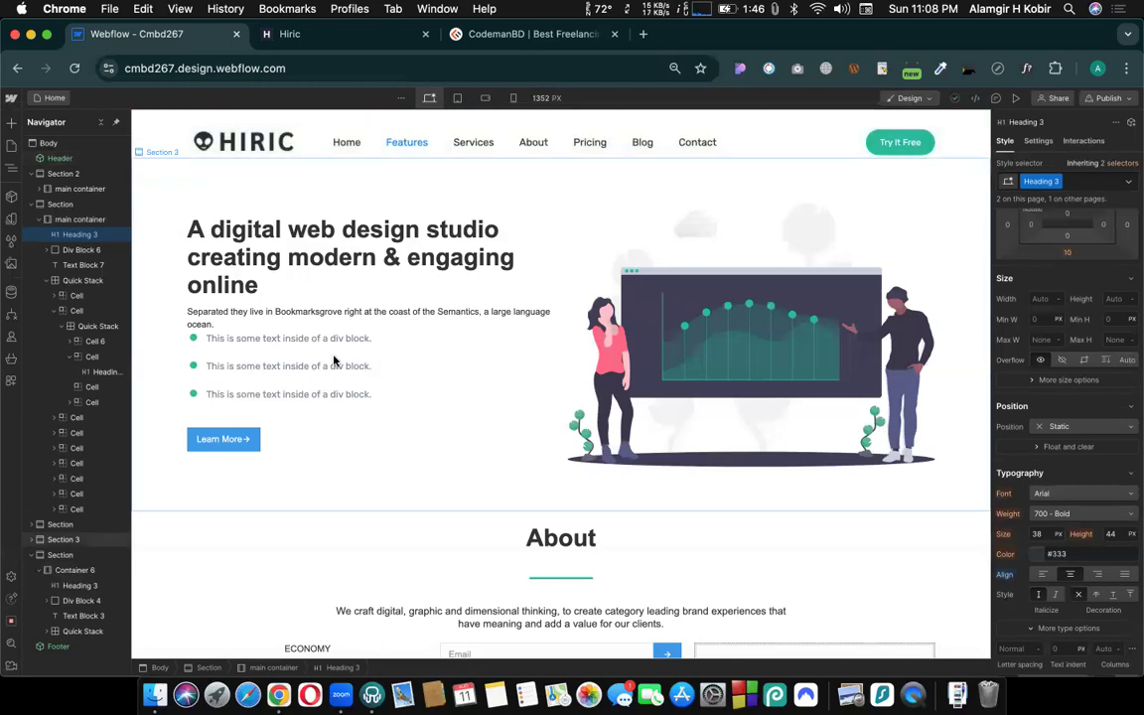
pyautogui.scroll(-1, 464, 429)
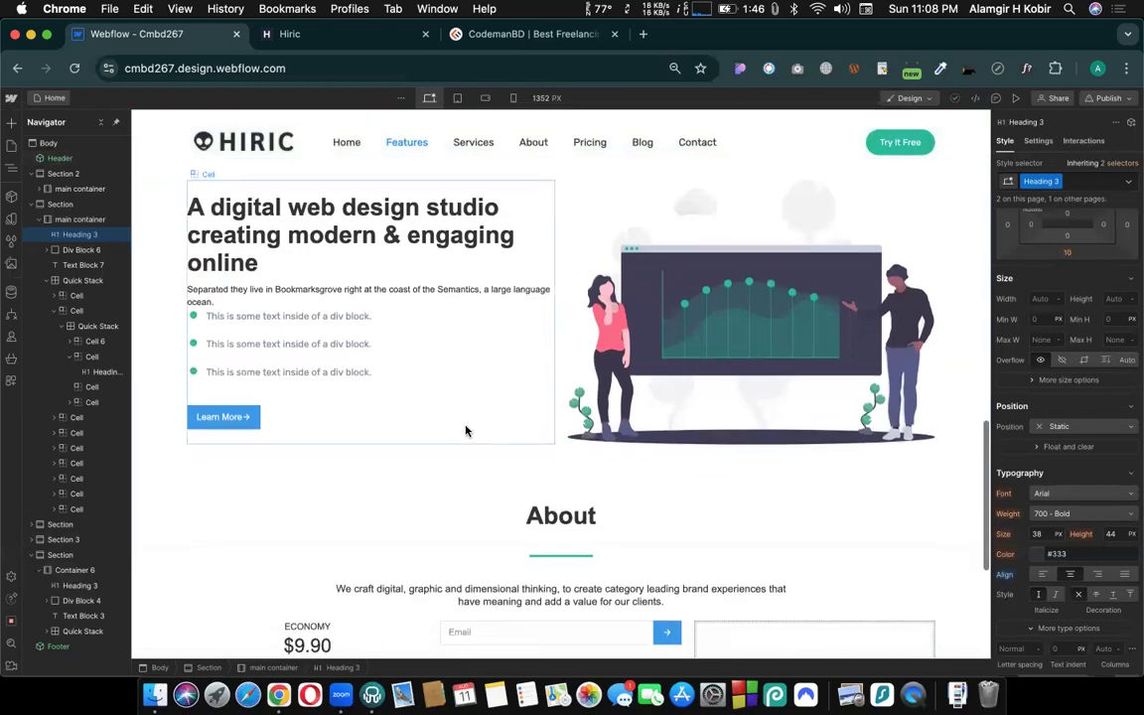
pyautogui.click(483, 517)
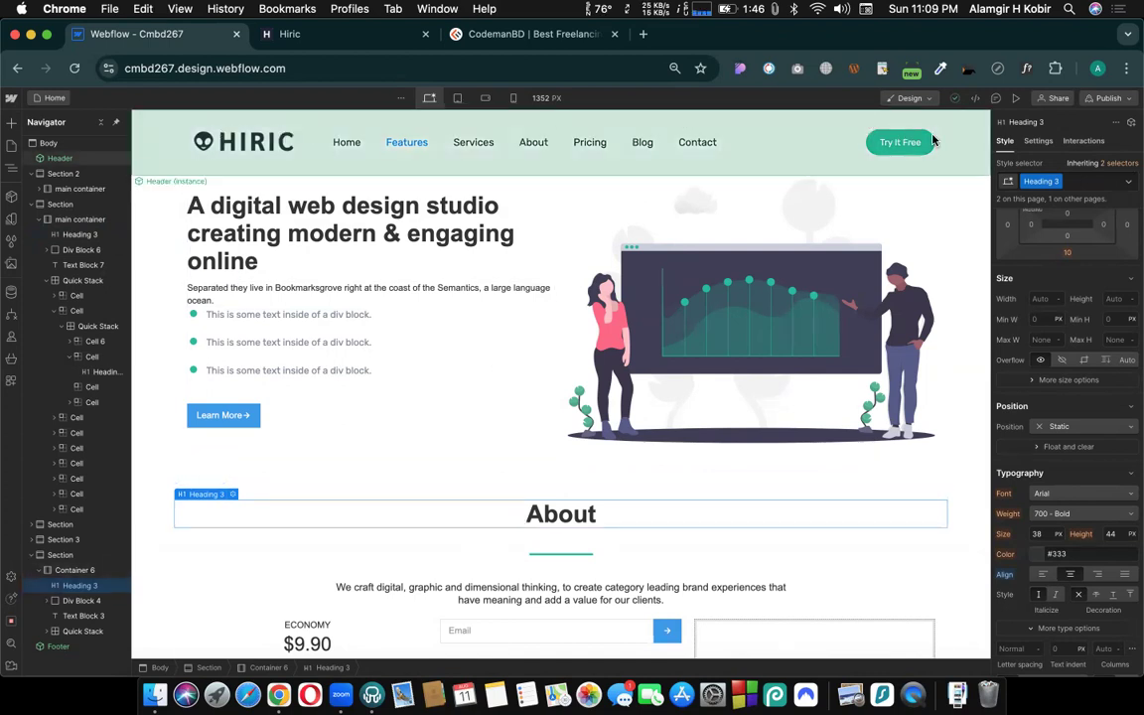
pyautogui.scroll(-2, 616, 457)
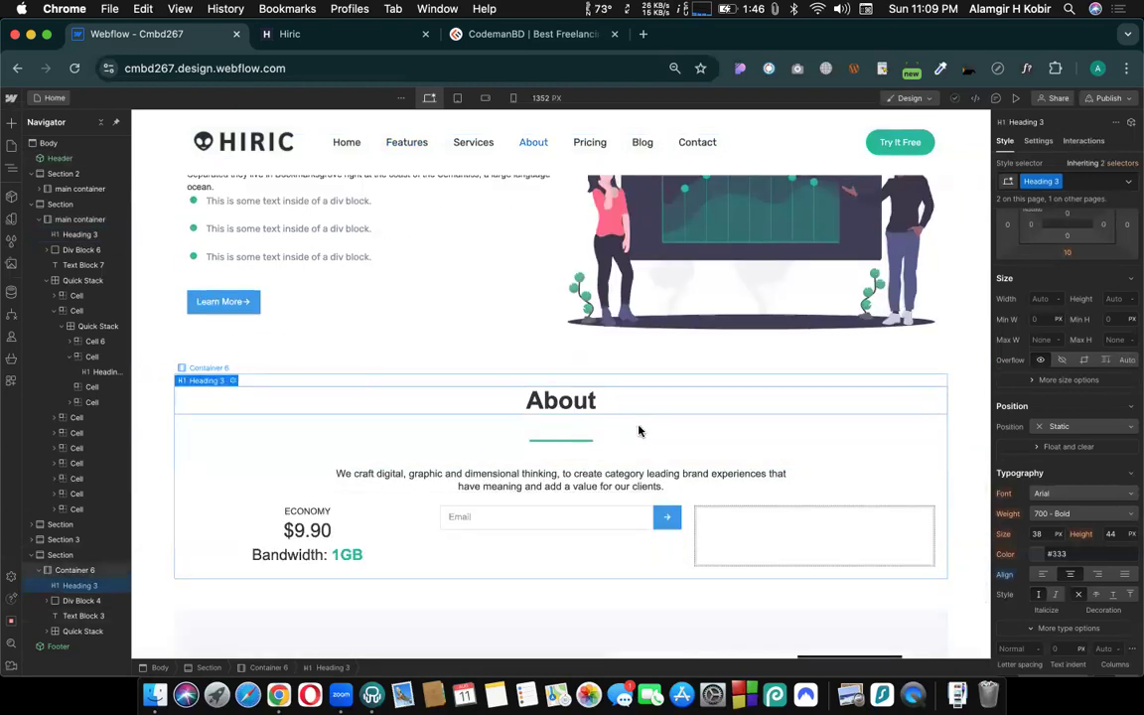
# - Check the project's page list, then review the Home page sections between the OUR SERVICES and About headings
pyautogui.click(49, 97)
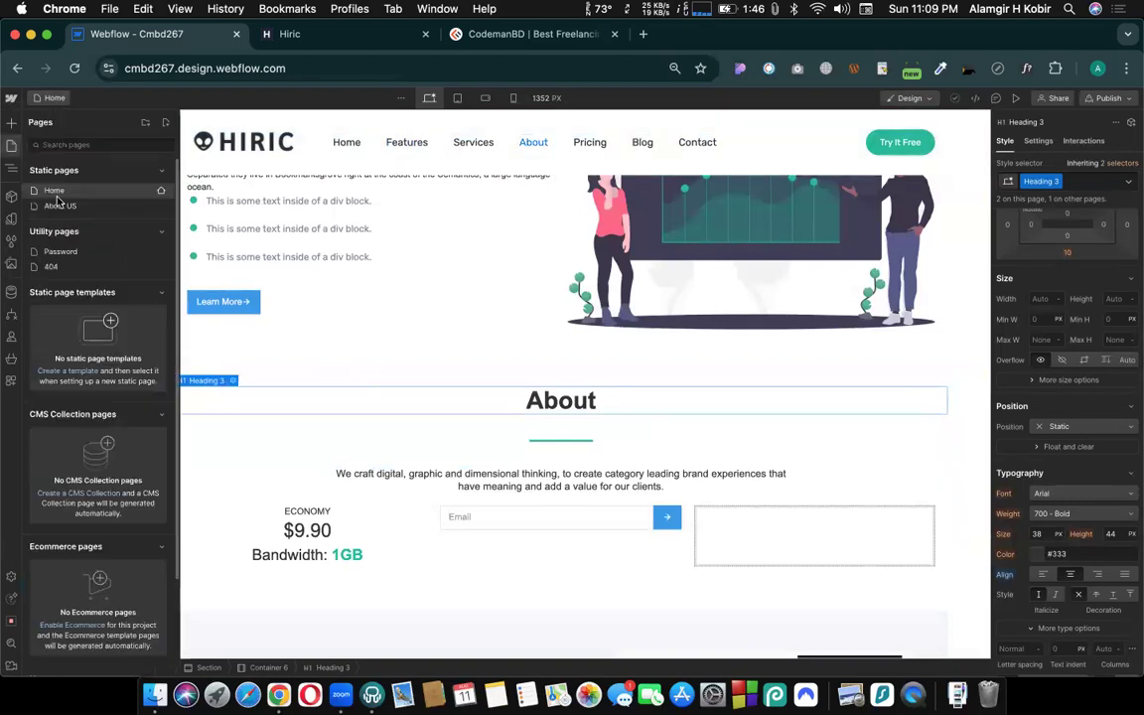
pyautogui.click(565, 398)
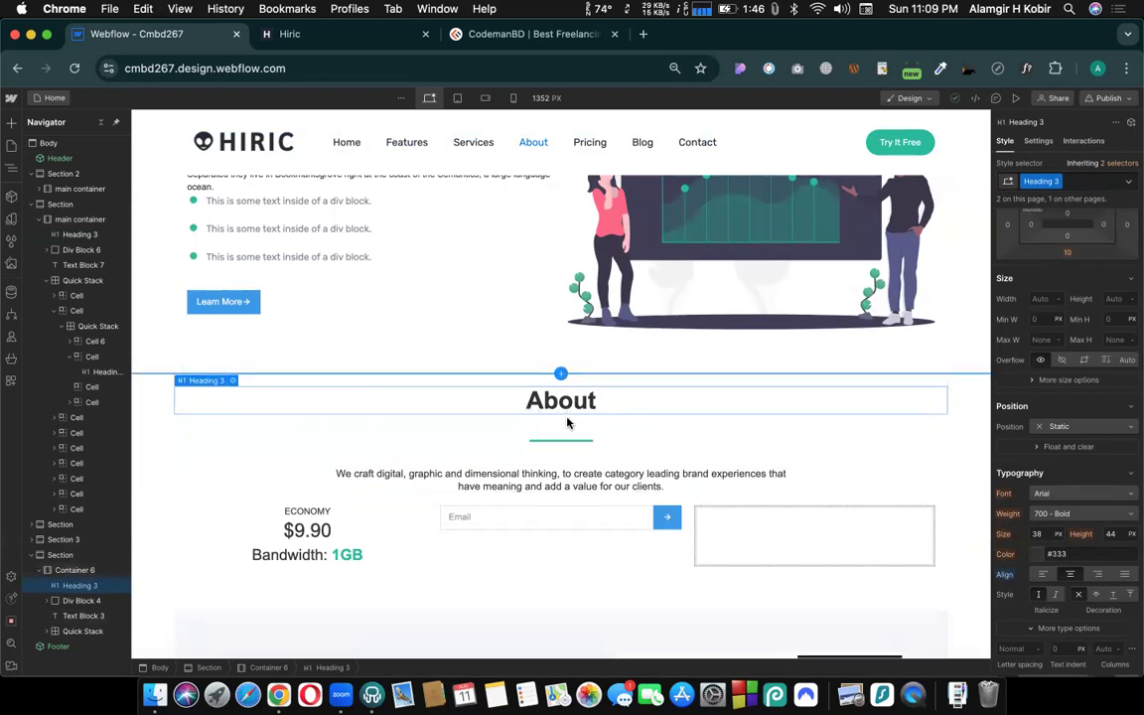
pyautogui.scroll(-4, 567, 423)
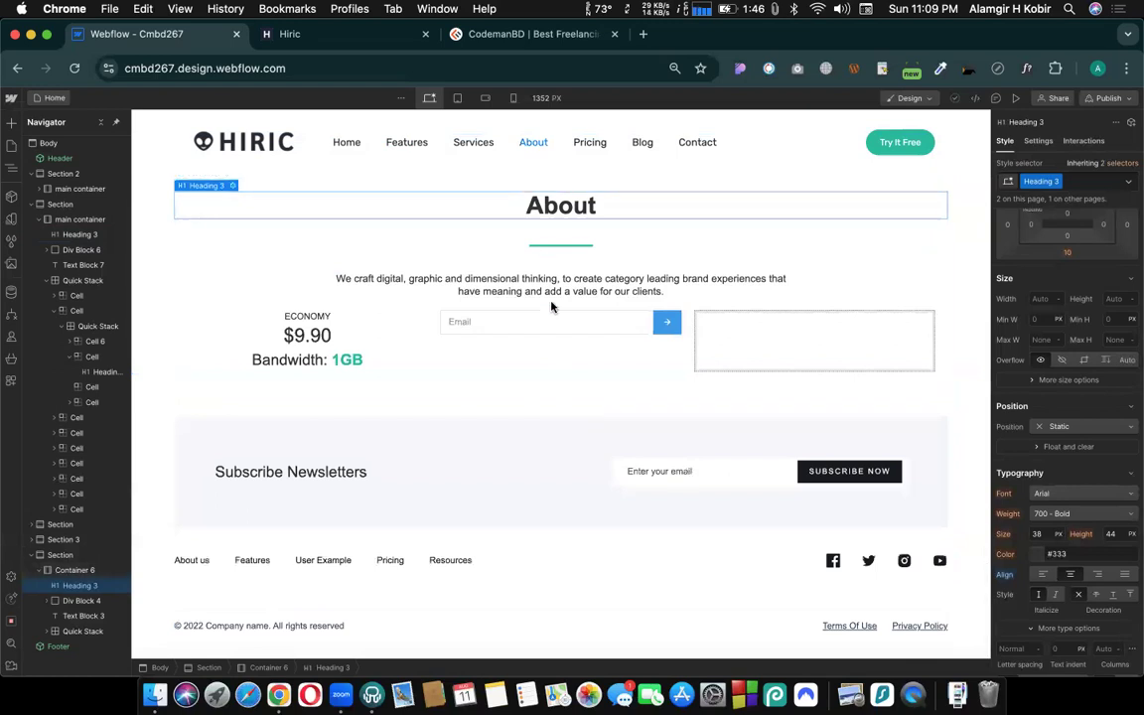
pyautogui.scroll(6, 556, 375)
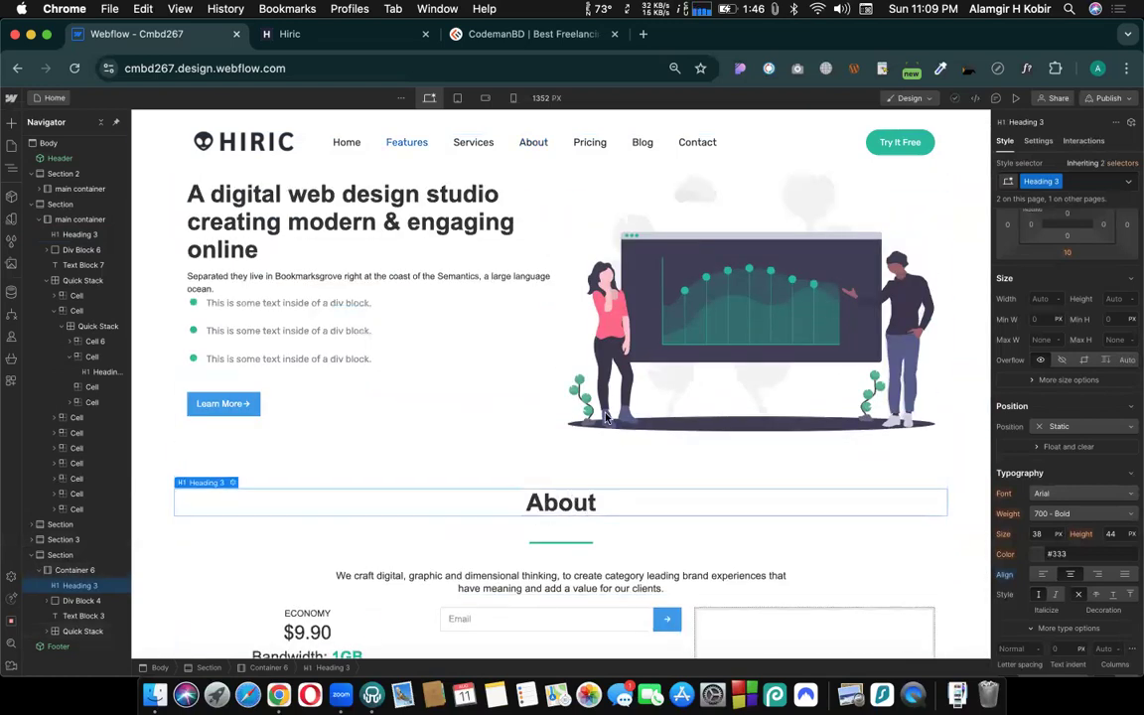
pyautogui.scroll(5, 574, 333)
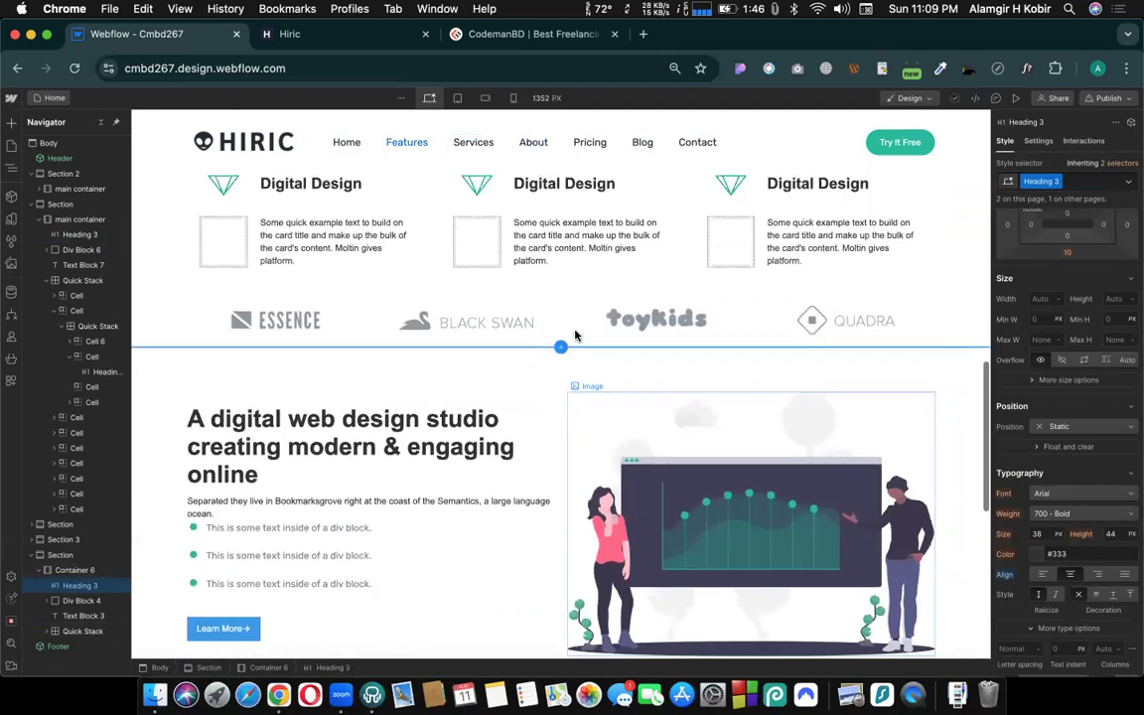
pyautogui.scroll(6, 574, 334)
pyautogui.scroll(-13, 566, 357)
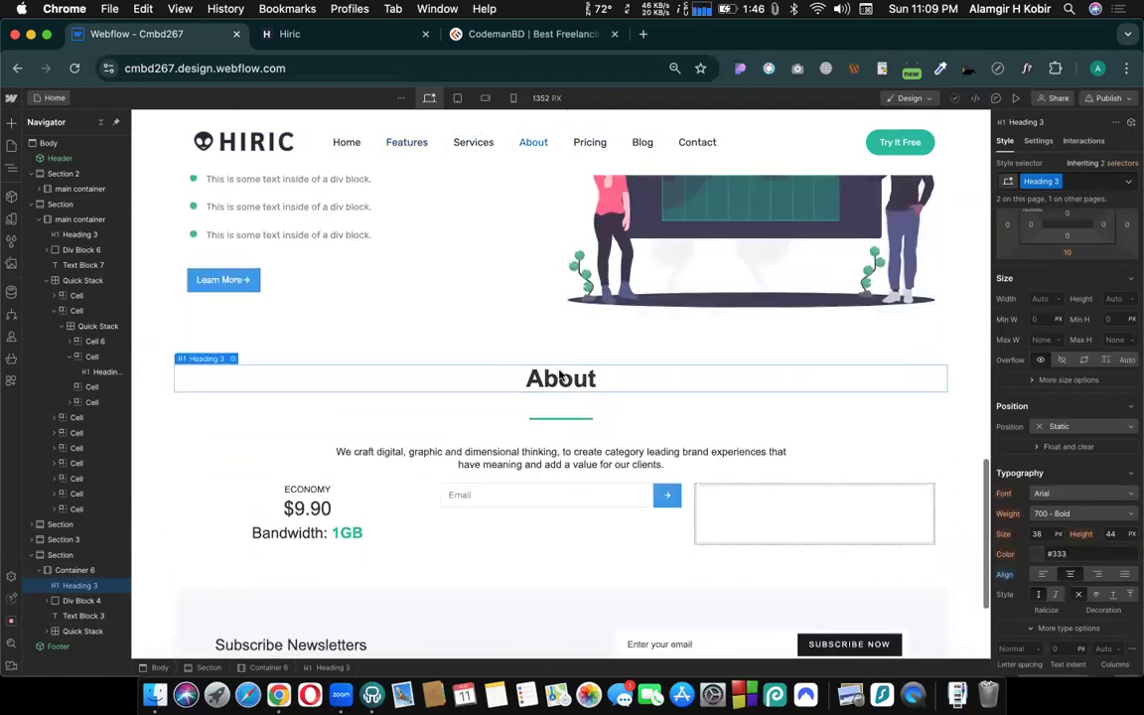
pyautogui.scroll(20, 561, 375)
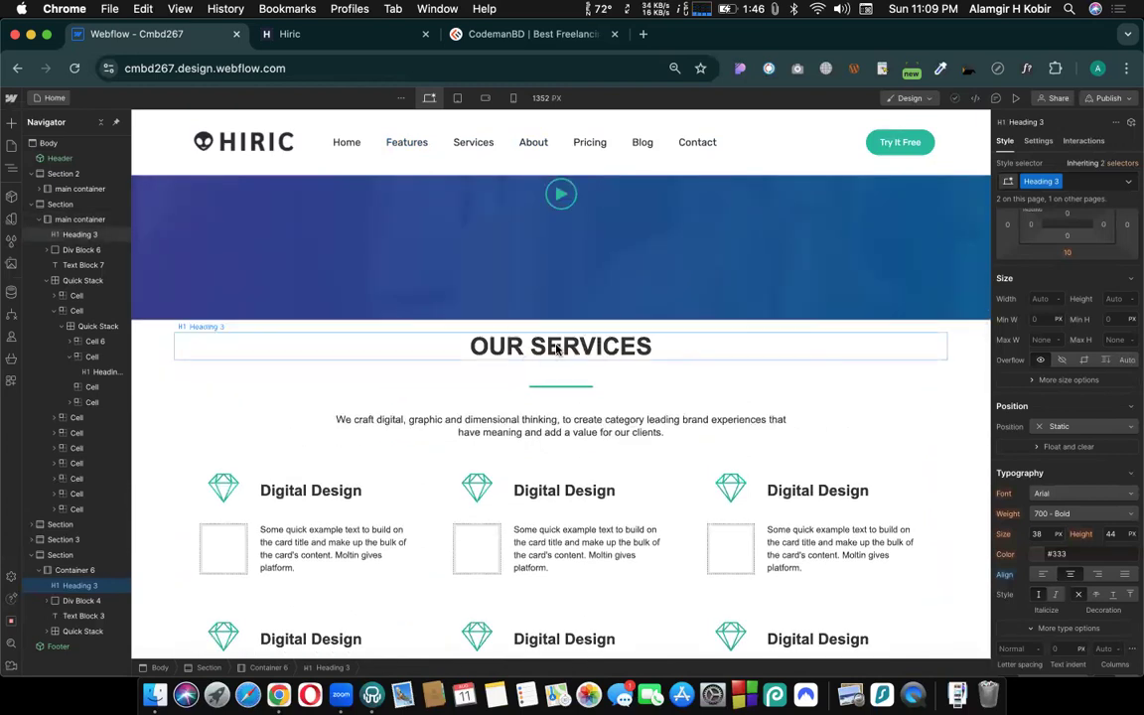
pyautogui.scroll(-2, 572, 476)
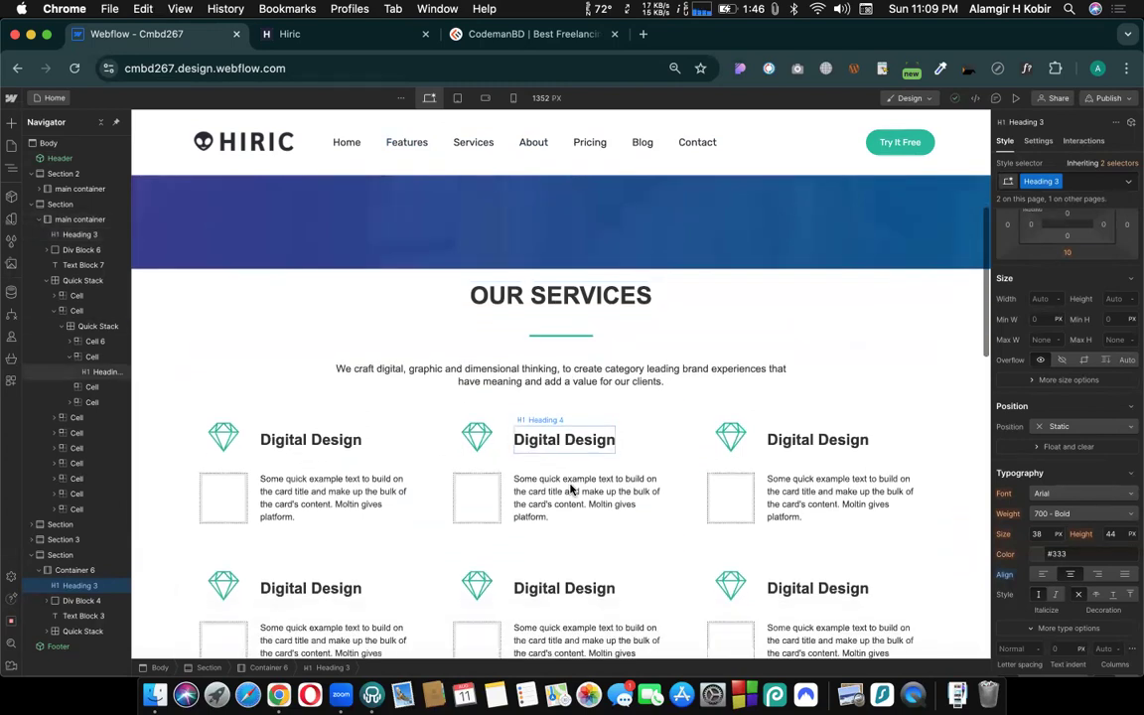
pyautogui.scroll(-3, 571, 489)
pyautogui.scroll(3, 568, 356)
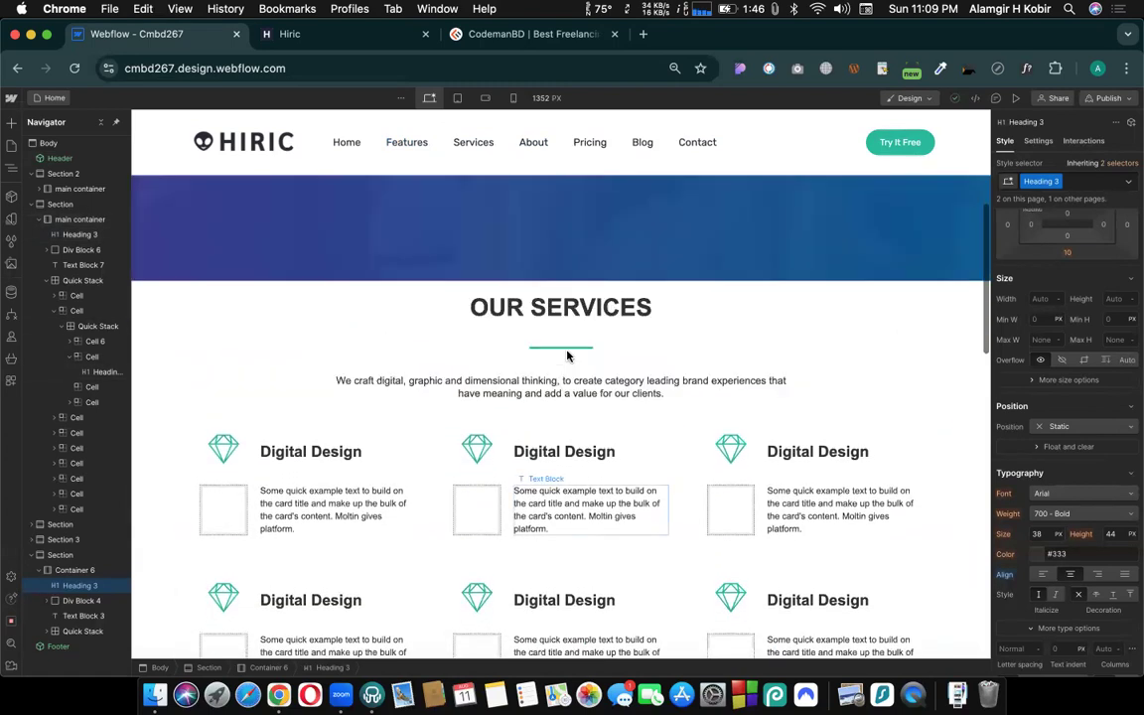
pyautogui.scroll(1, 568, 356)
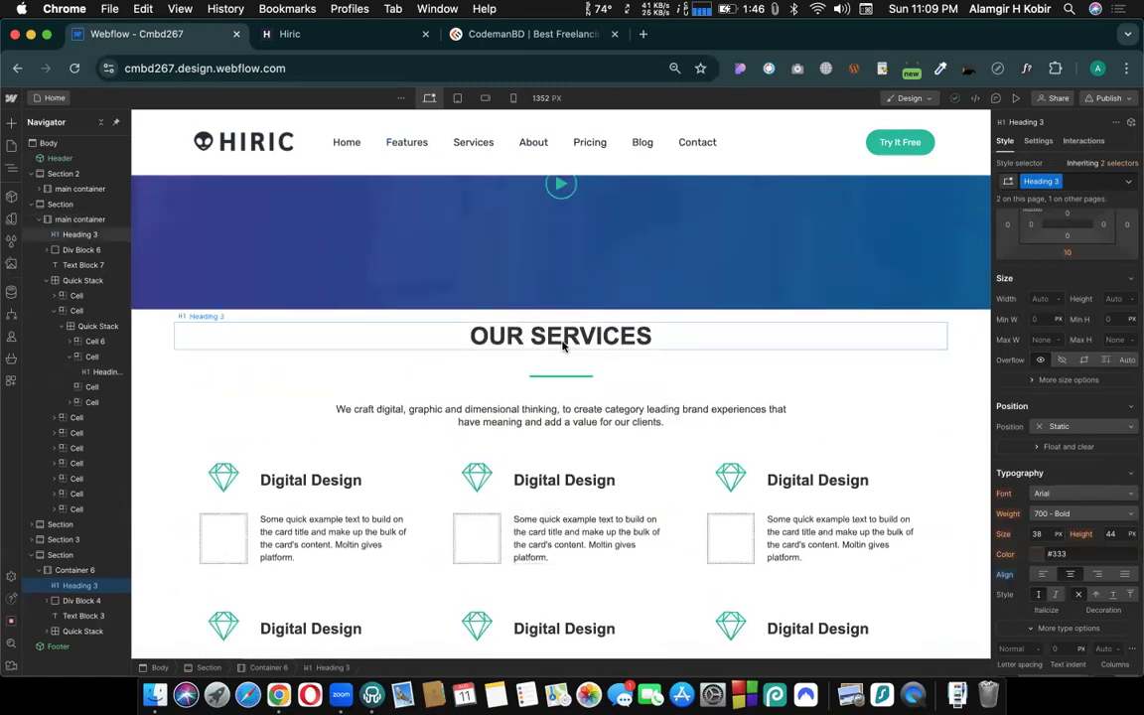
# - Switch to the Hiric reference site and review its section headings from the hero down to OUR PRICING
pyautogui.click(318, 35)
pyautogui.scroll(-2, 730, 380)
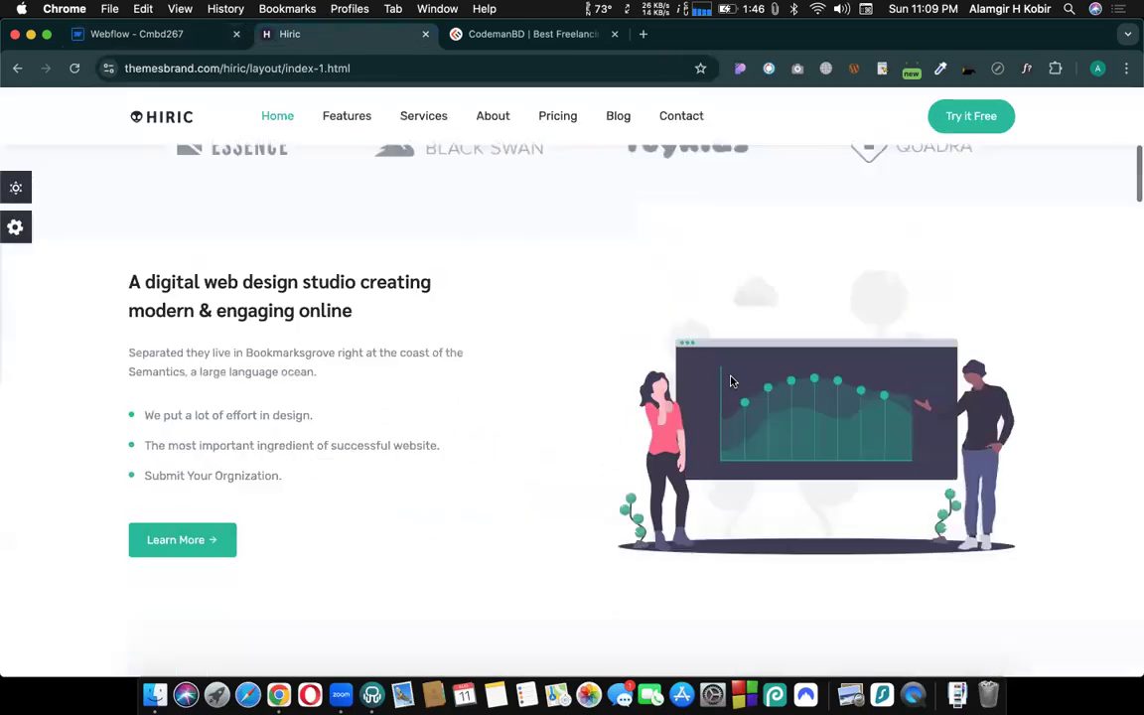
pyautogui.scroll(-5, 730, 380)
pyautogui.scroll(-2, 601, 343)
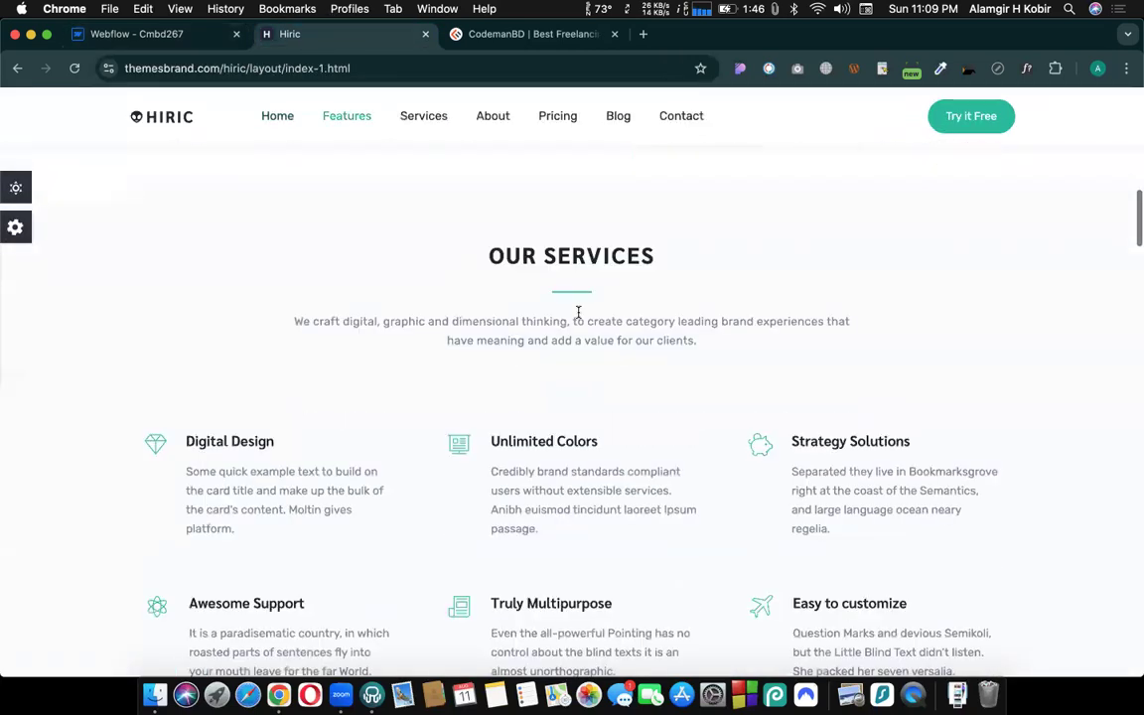
pyautogui.scroll(-10, 578, 314)
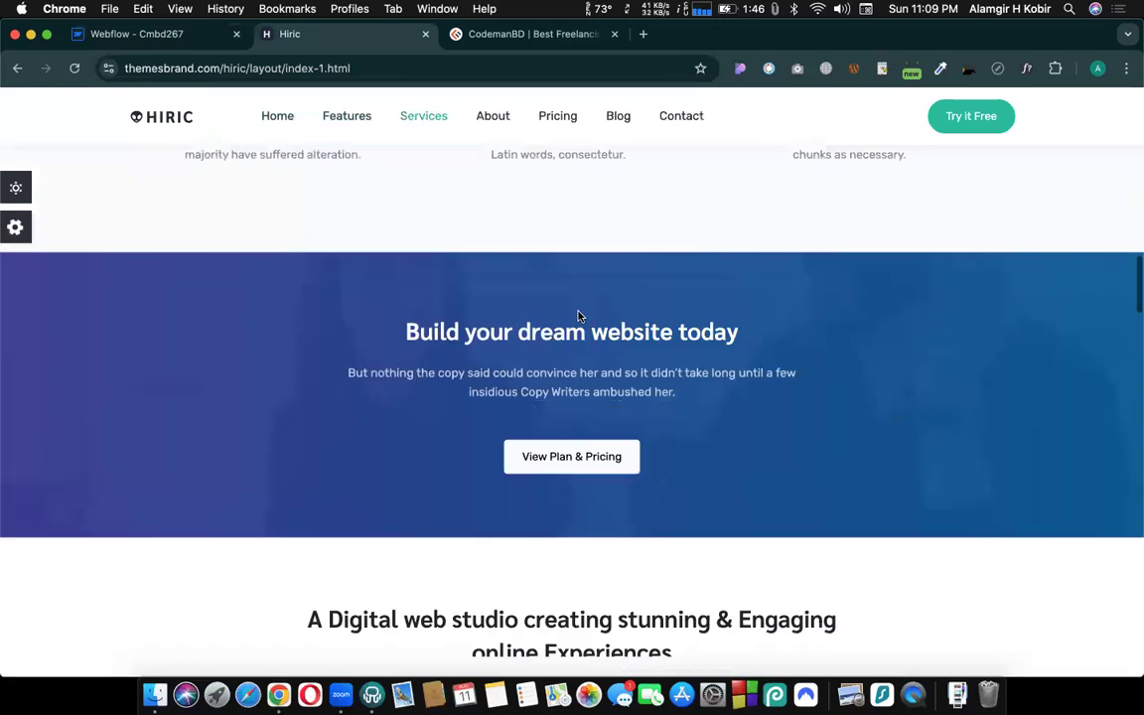
pyautogui.scroll(-10, 578, 314)
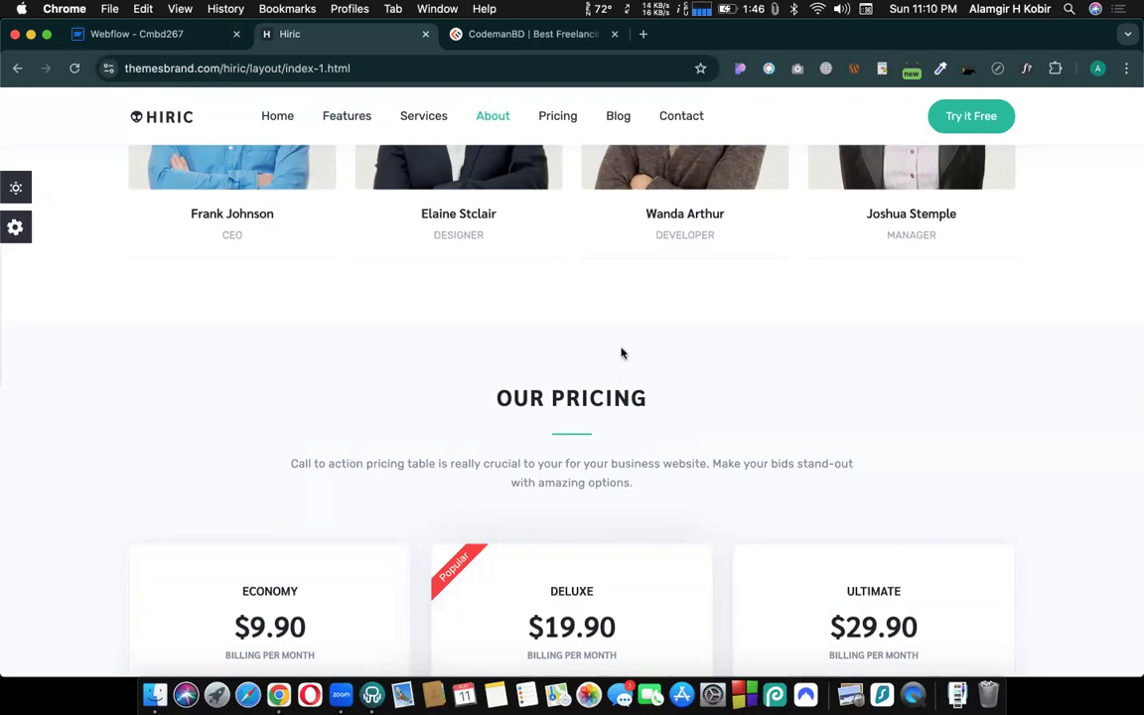
# - Return to the Cmbd267 project in Webflow and compare the classes on the OUR SERVICES and About headings
pyautogui.click(159, 38)
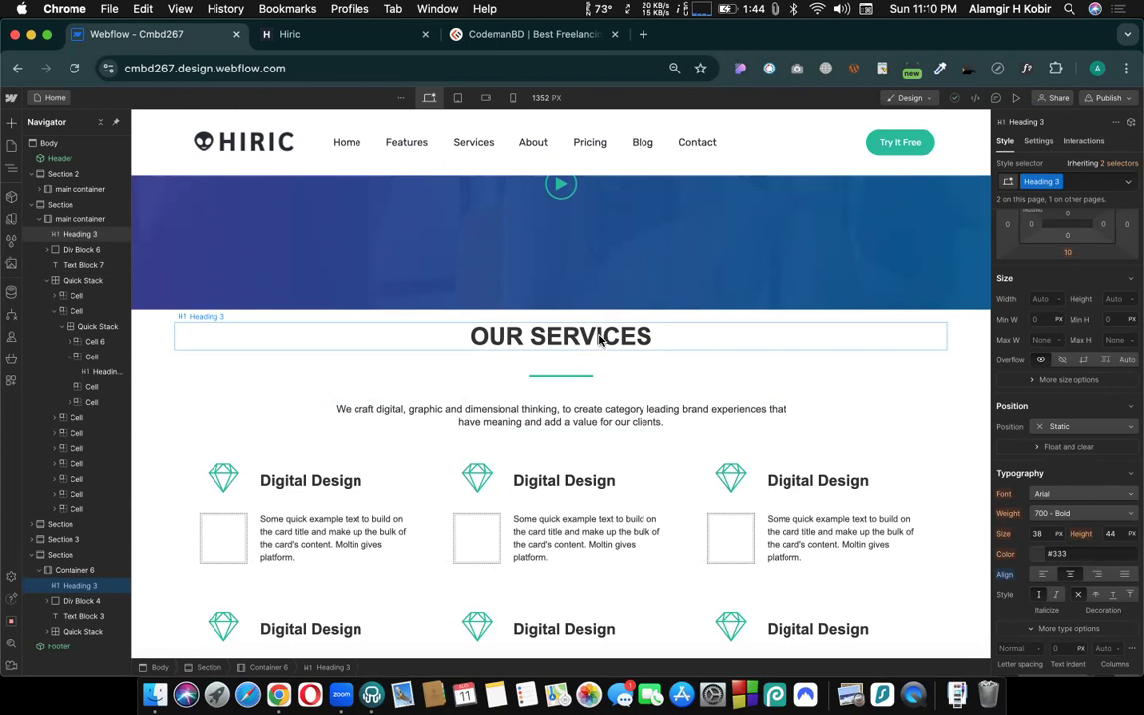
pyautogui.click(613, 340)
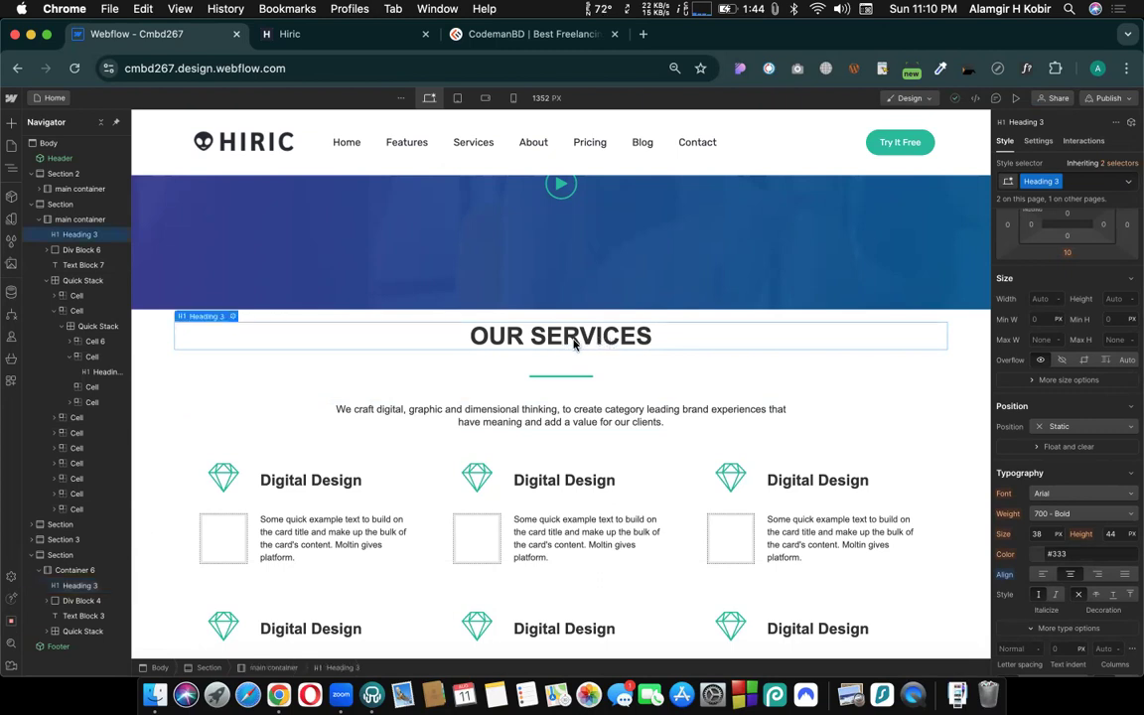
pyautogui.scroll(-5, 580, 345)
pyautogui.scroll(-10, 574, 344)
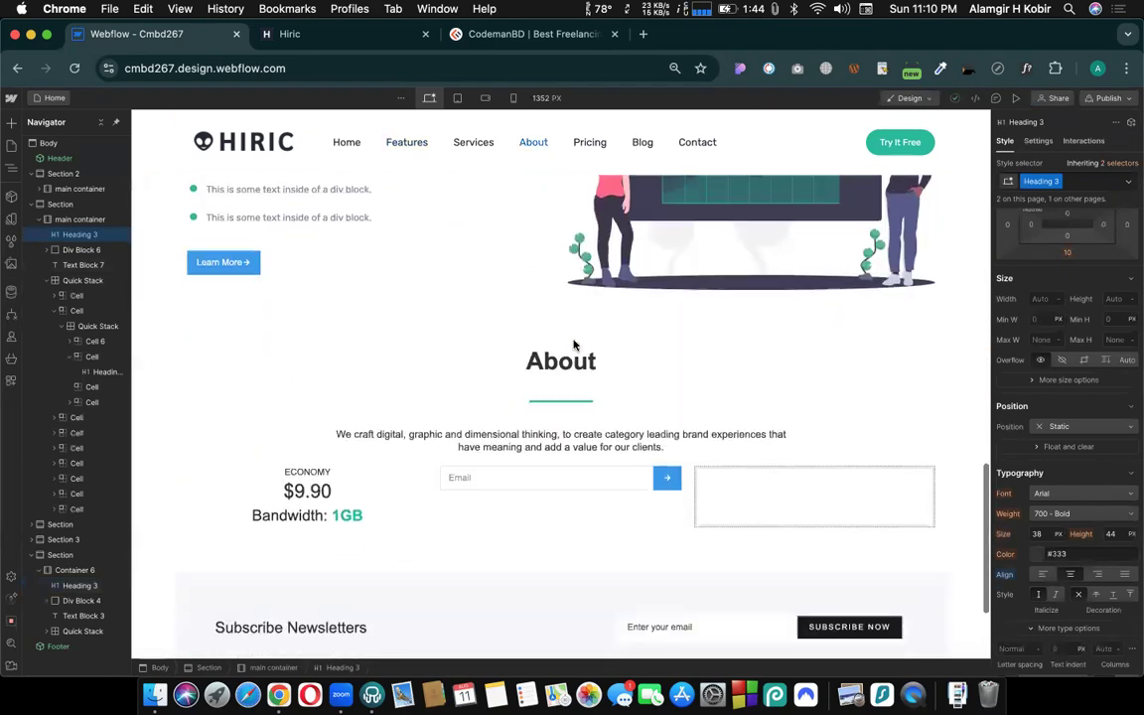
pyautogui.scroll(2, 574, 345)
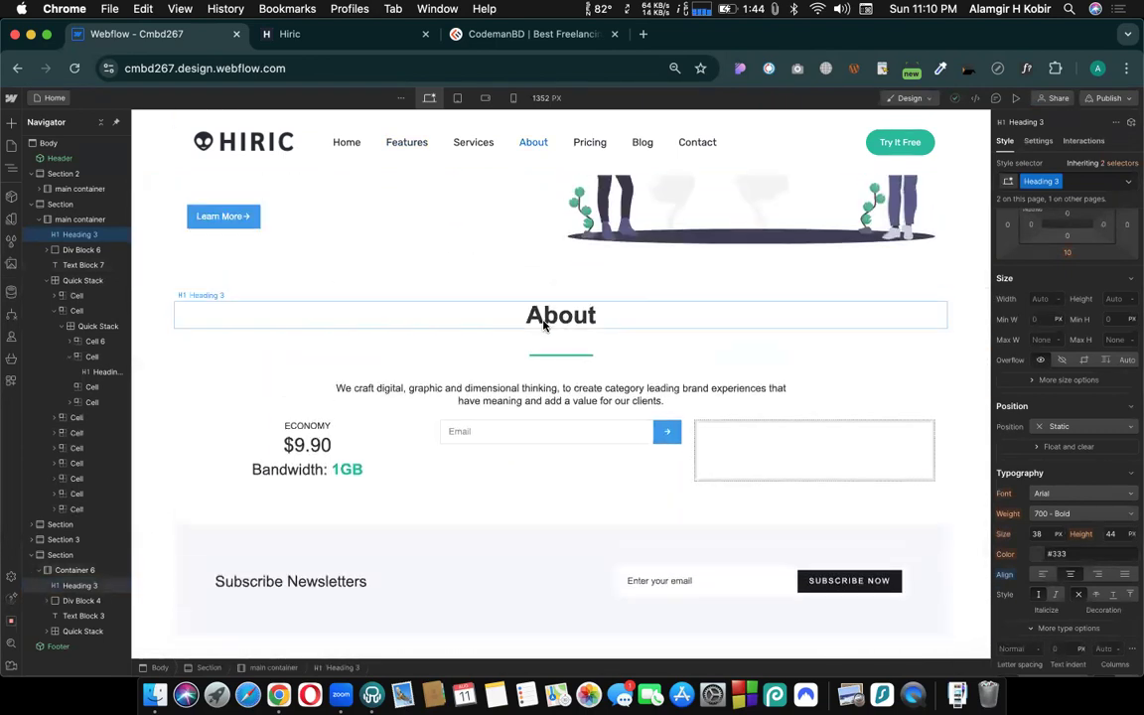
pyautogui.click(549, 321)
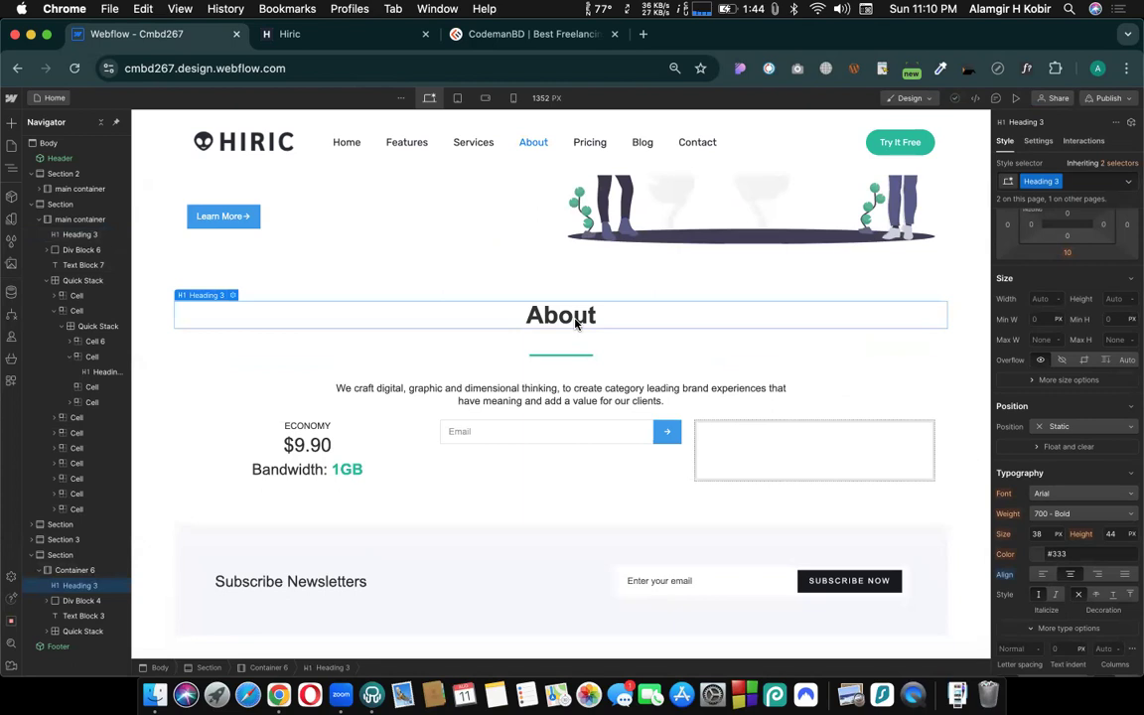
pyautogui.scroll(10, 575, 322)
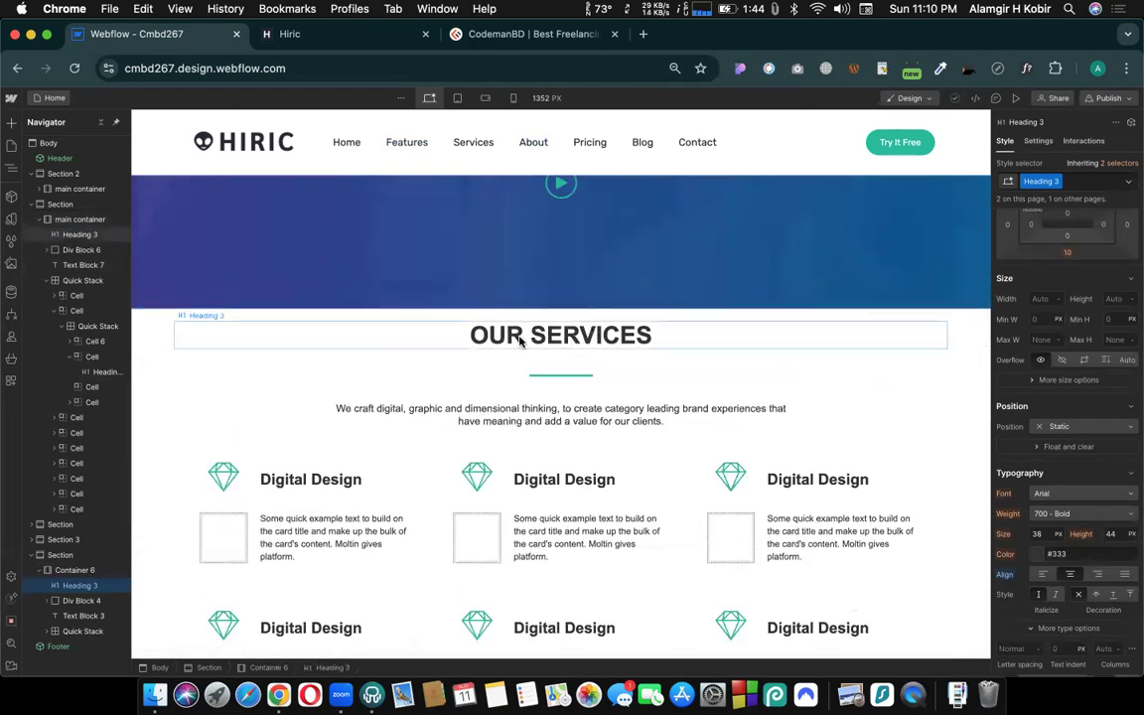
pyautogui.scroll(-10, 546, 340)
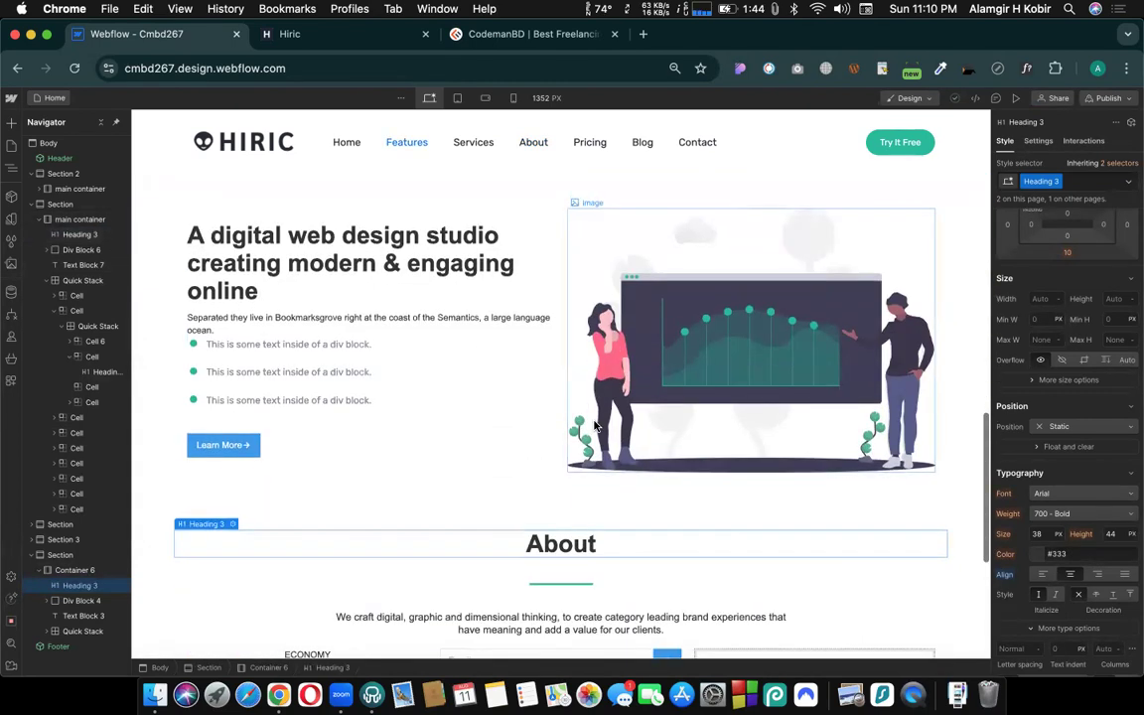
pyautogui.scroll(-1, 594, 427)
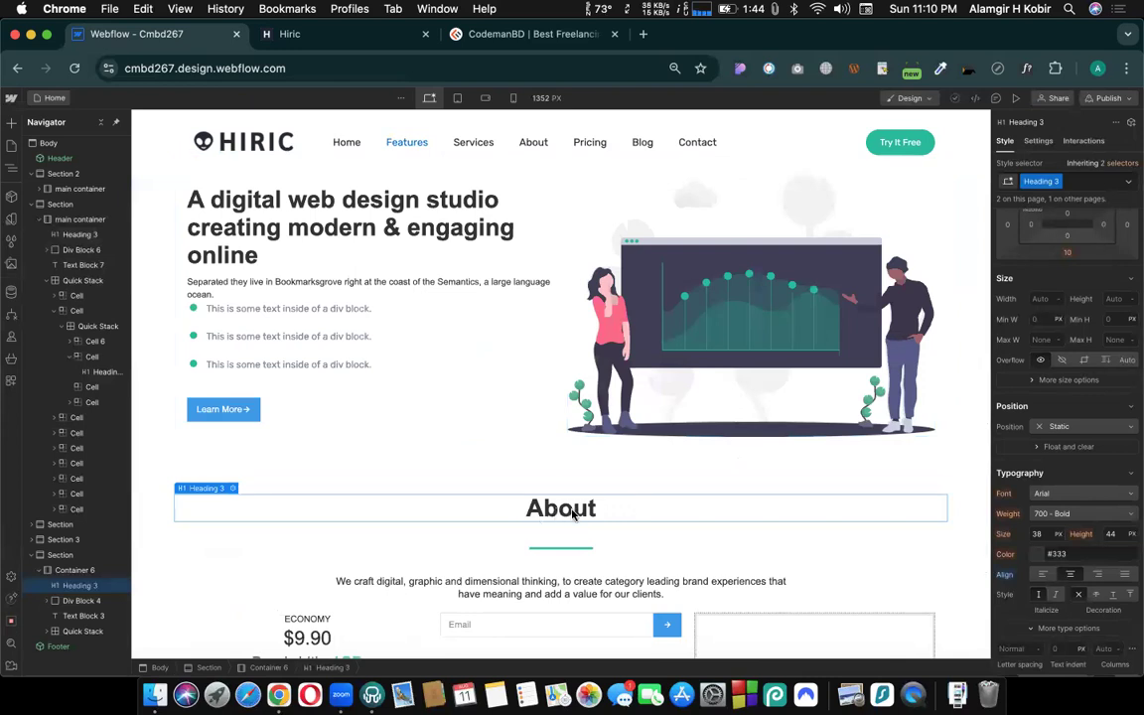
# - Rename the About heading's Heading 3 class to "about sec title"
pyautogui.click(1083, 183)
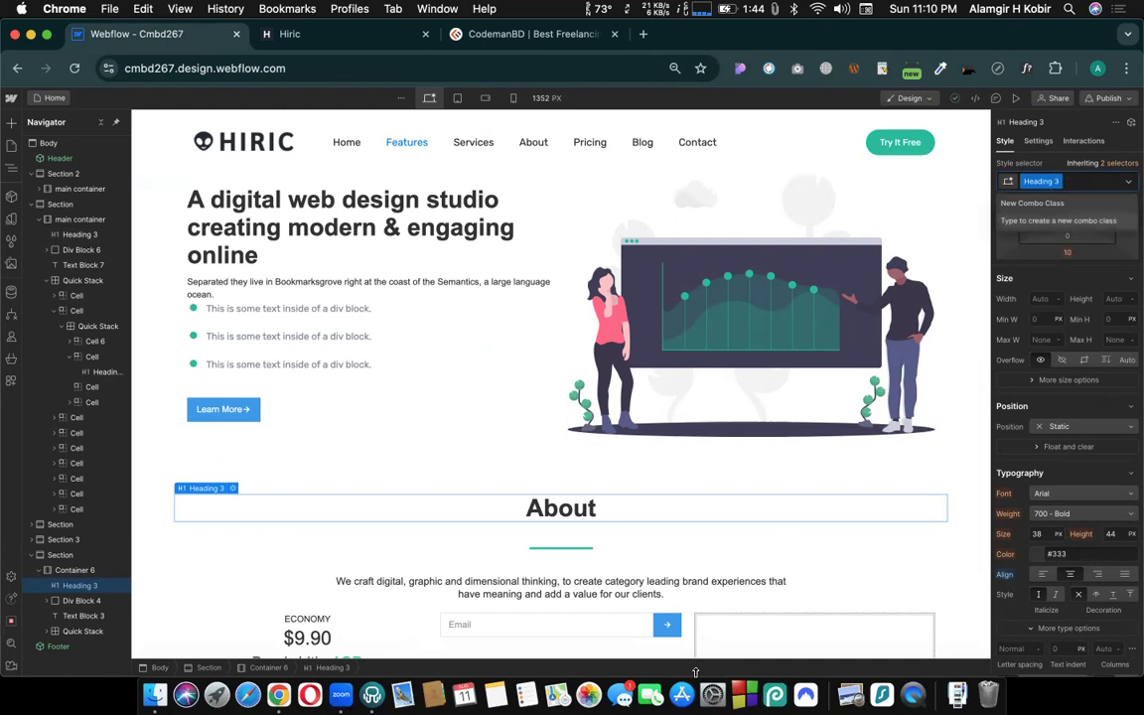
pyautogui.click(584, 517)
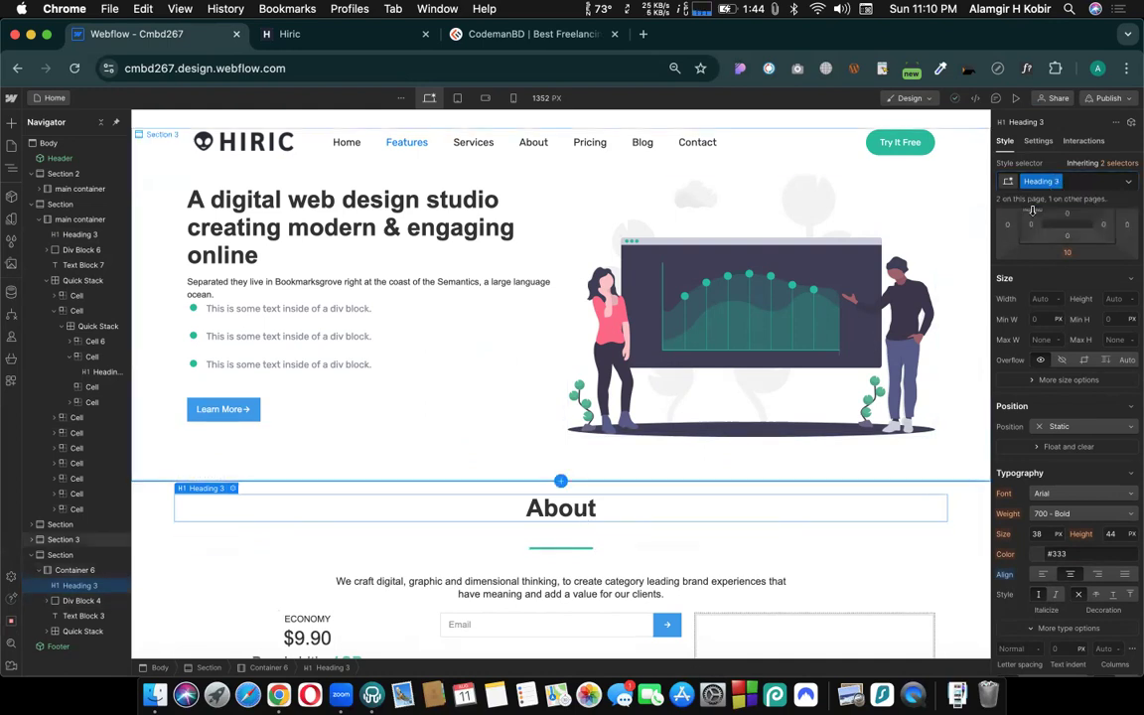
pyautogui.click(1054, 181)
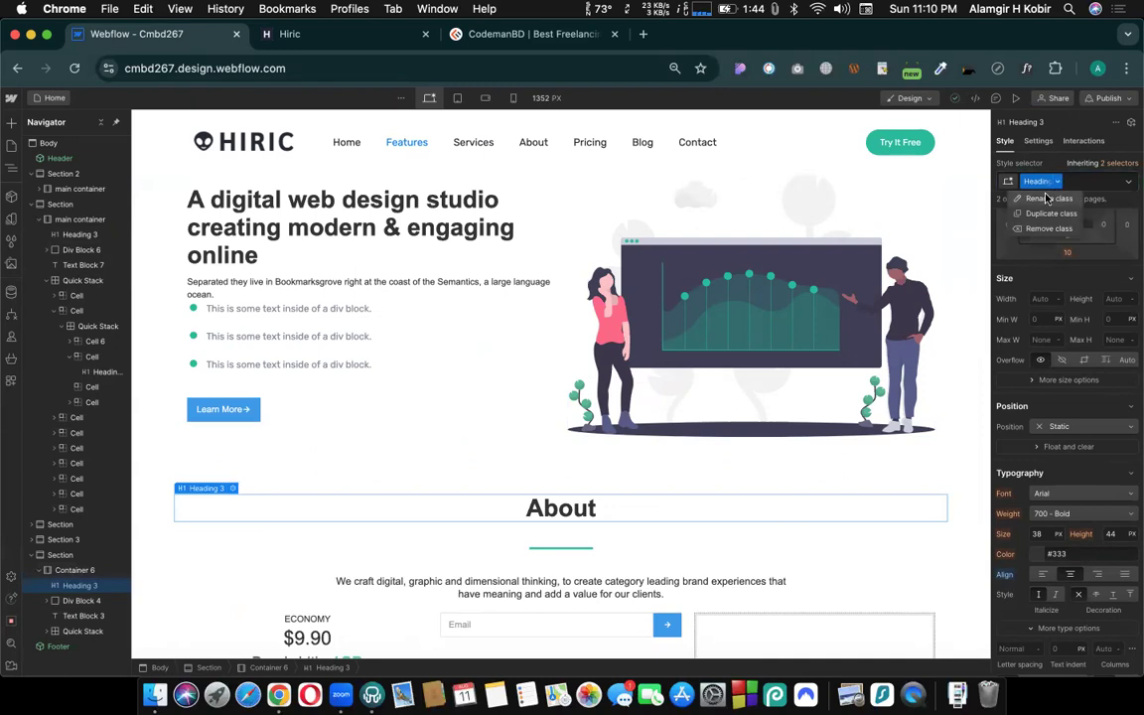
pyautogui.click(1047, 198)
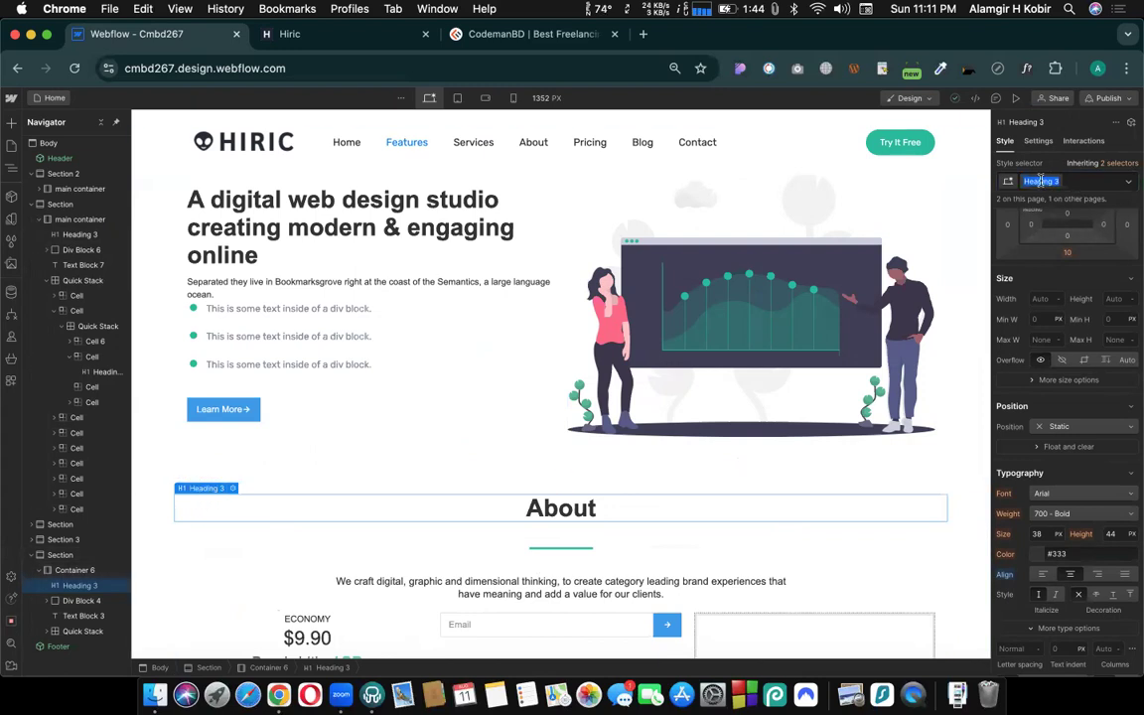
pyautogui.write('about sec title')
pyautogui.press('Return')
# - Select the OUR SERVICES heading and rename its class to "sec top title"
pyautogui.scroll(4, 212, 518)
pyautogui.scroll(10, 212, 518)
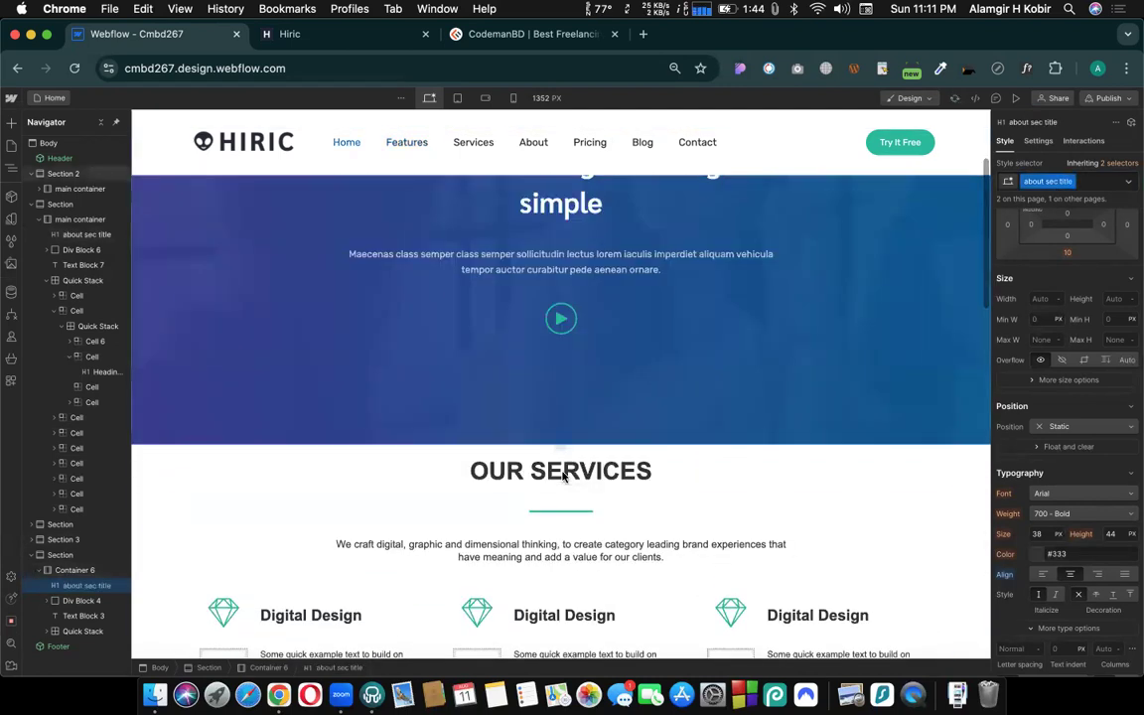
pyautogui.click(563, 475)
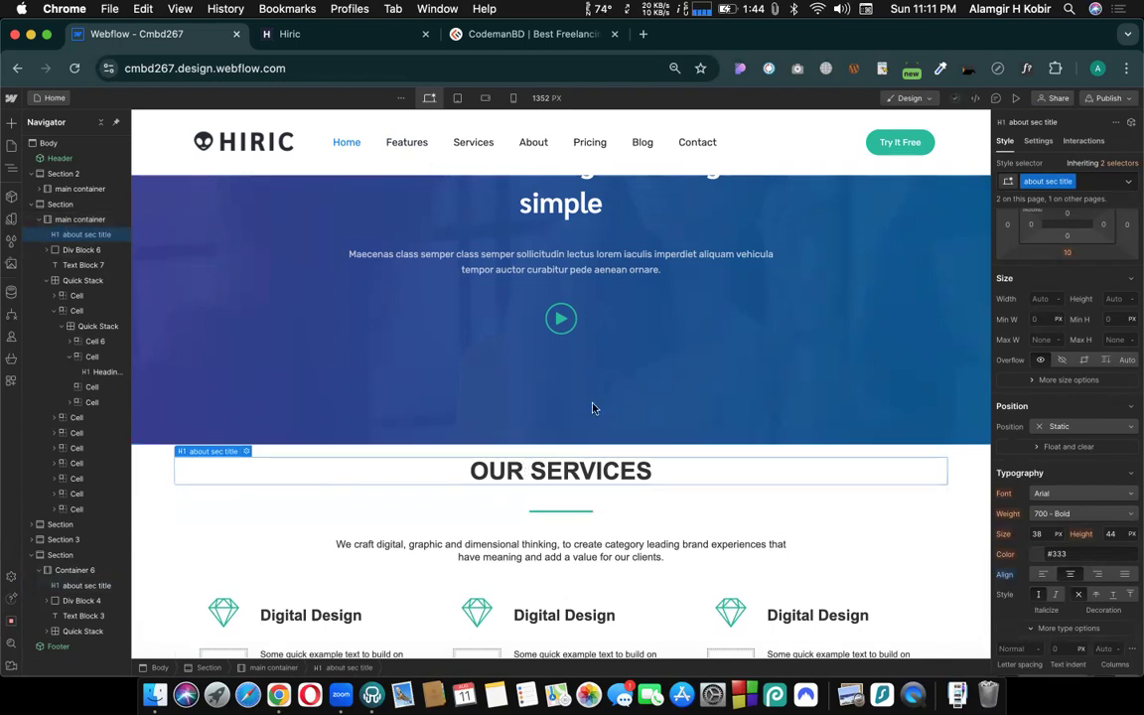
pyautogui.doubleClick(1040, 181)
pyautogui.doubleClick(1033, 181)
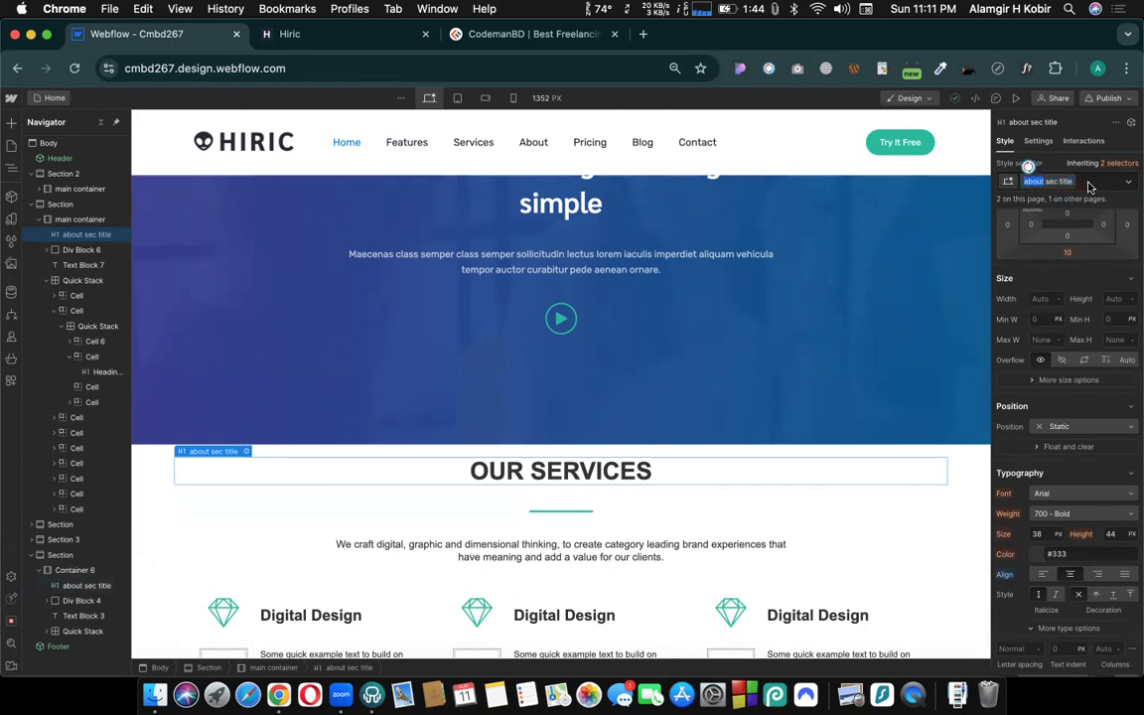
pyautogui.press('BackSpace')
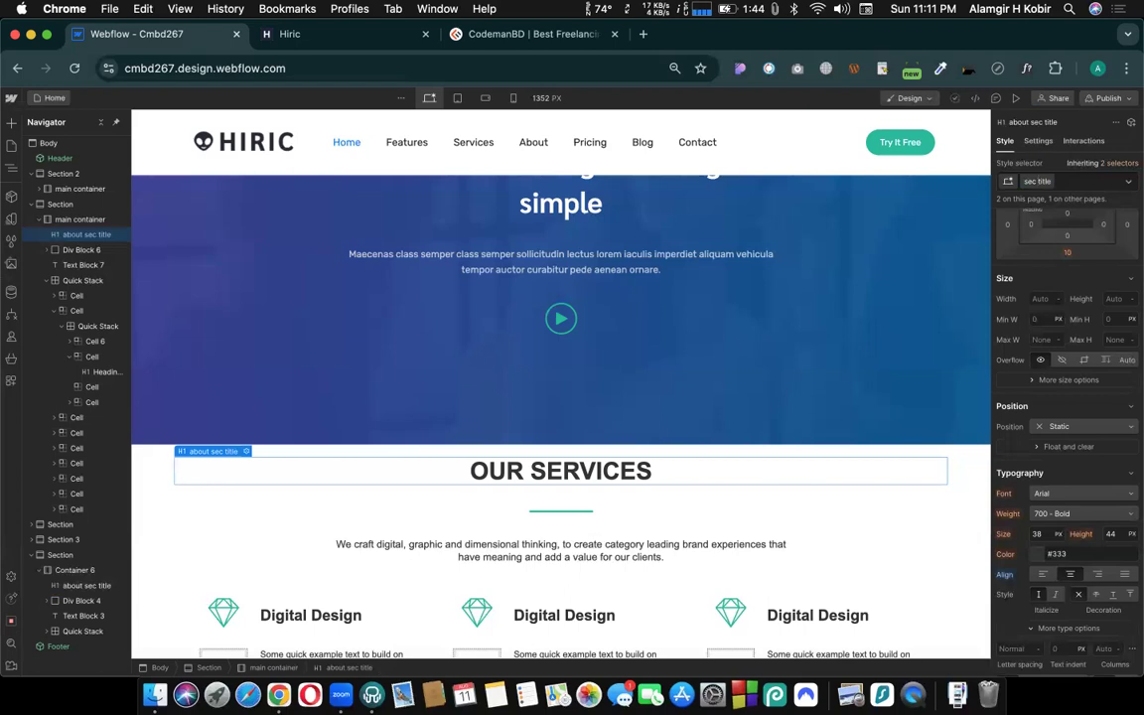
pyautogui.write('top')
pyautogui.press('Return')
# - Check the class name on the About heading and review the sections around it
pyautogui.scroll(-1, 511, 466)
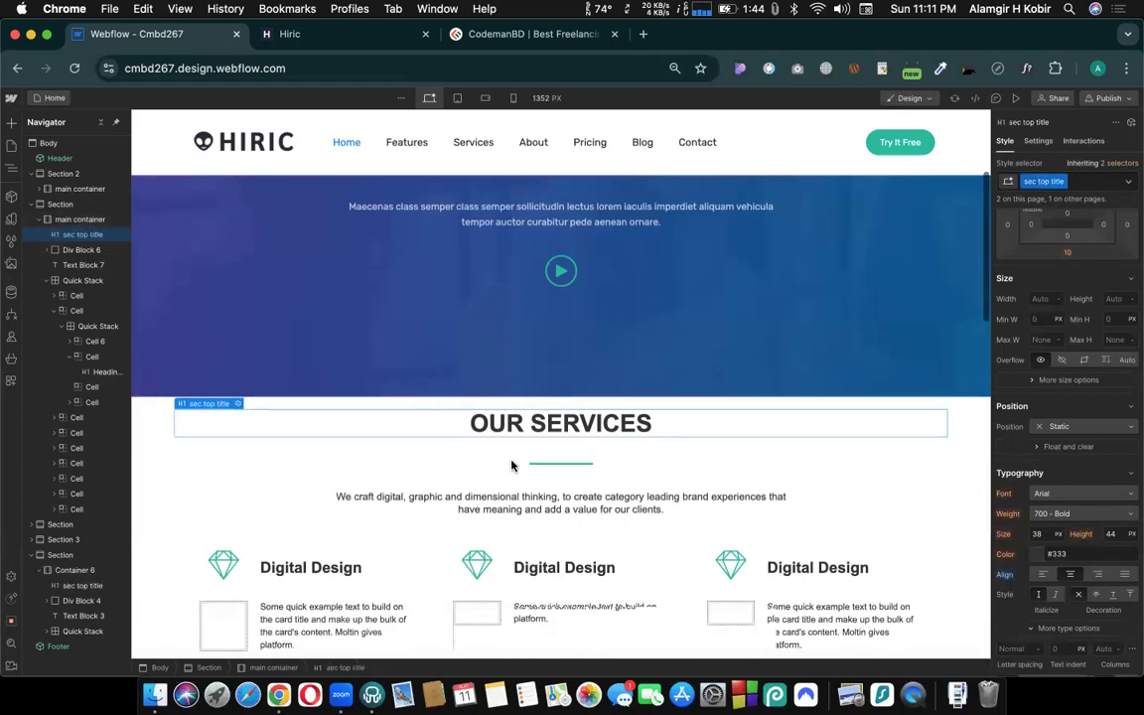
pyautogui.scroll(-15, 512, 466)
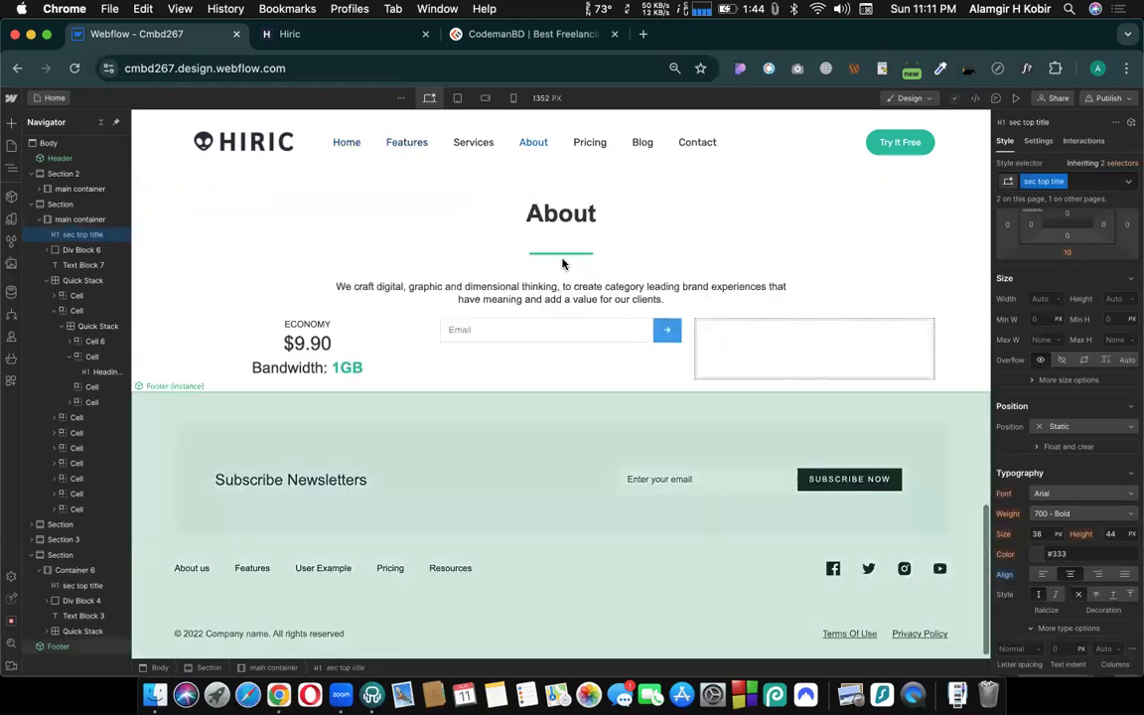
pyautogui.scroll(1, 541, 238)
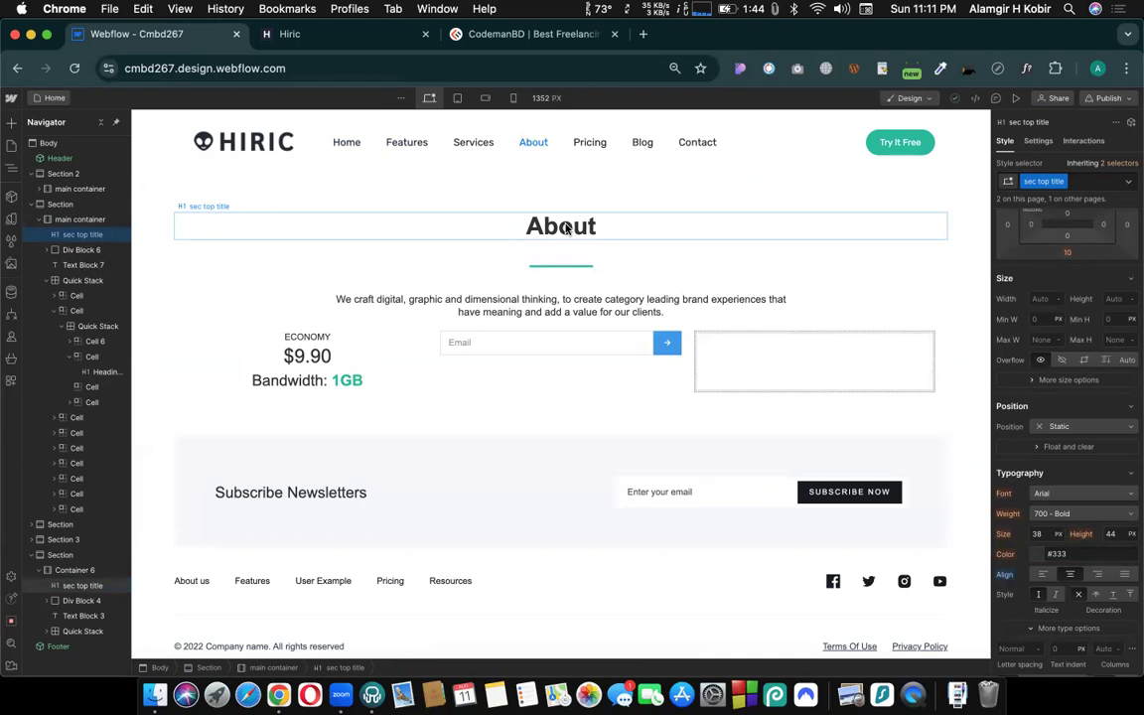
pyautogui.click(565, 228)
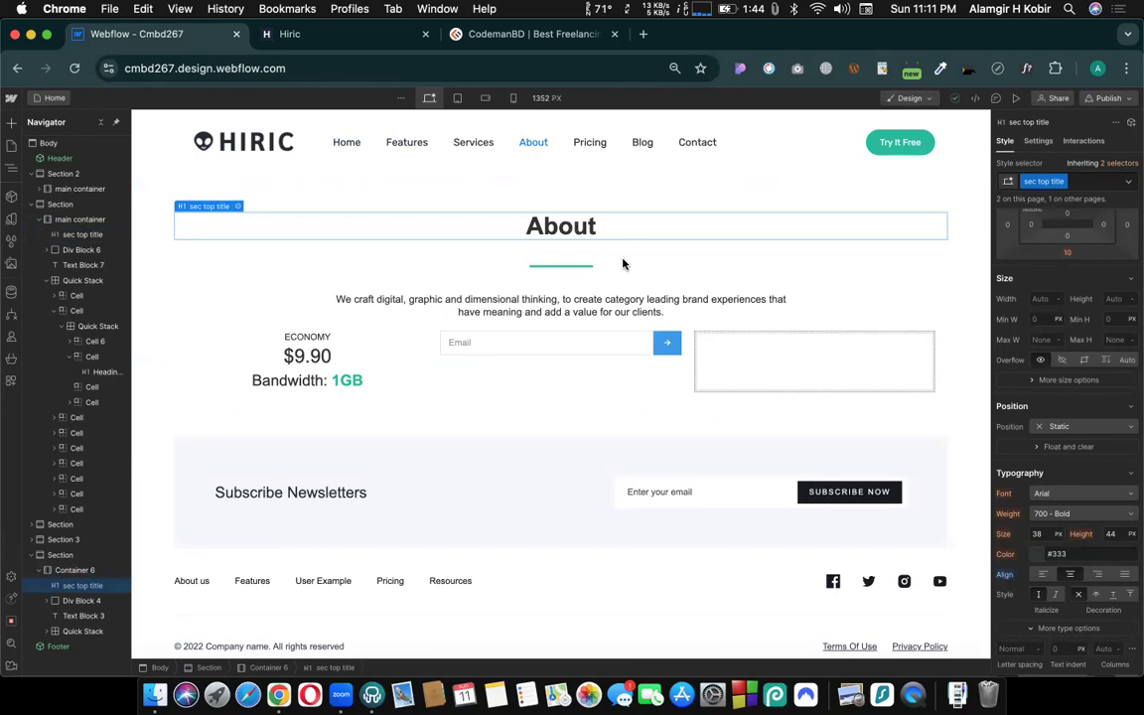
pyautogui.scroll(-1, 622, 260)
pyautogui.scroll(2, 557, 288)
pyautogui.scroll(5, 546, 301)
pyautogui.scroll(-4, 537, 318)
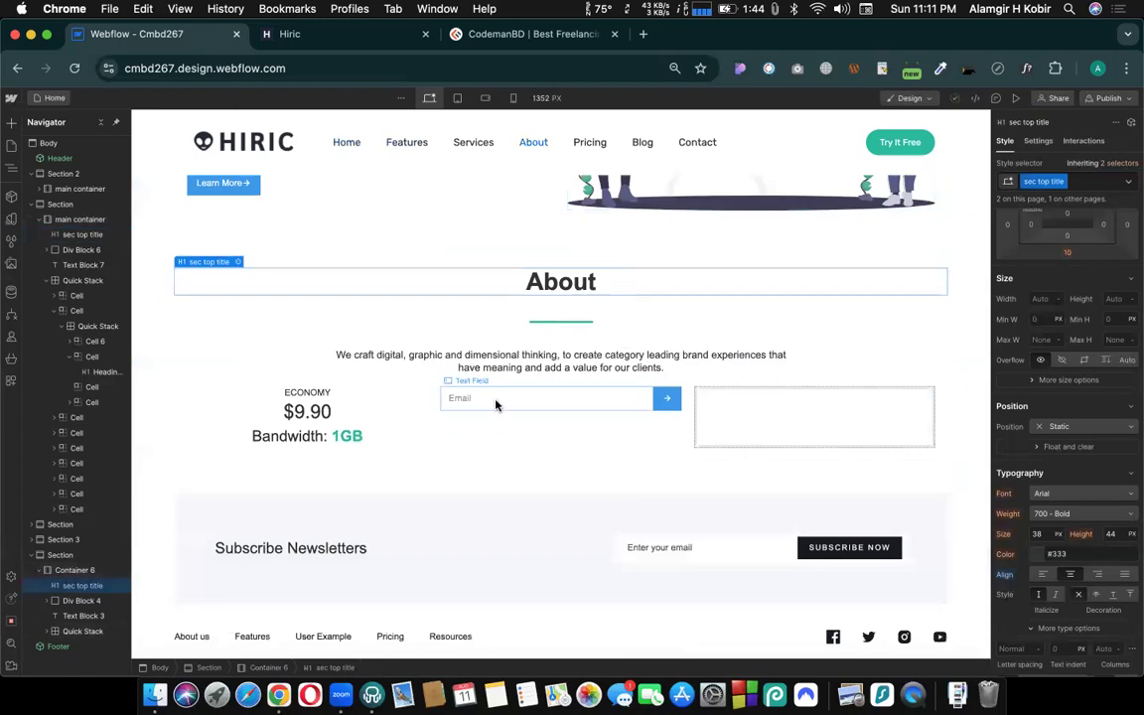
# - Open the About US page and check which class its heading uses
pyautogui.scroll(2, 496, 404)
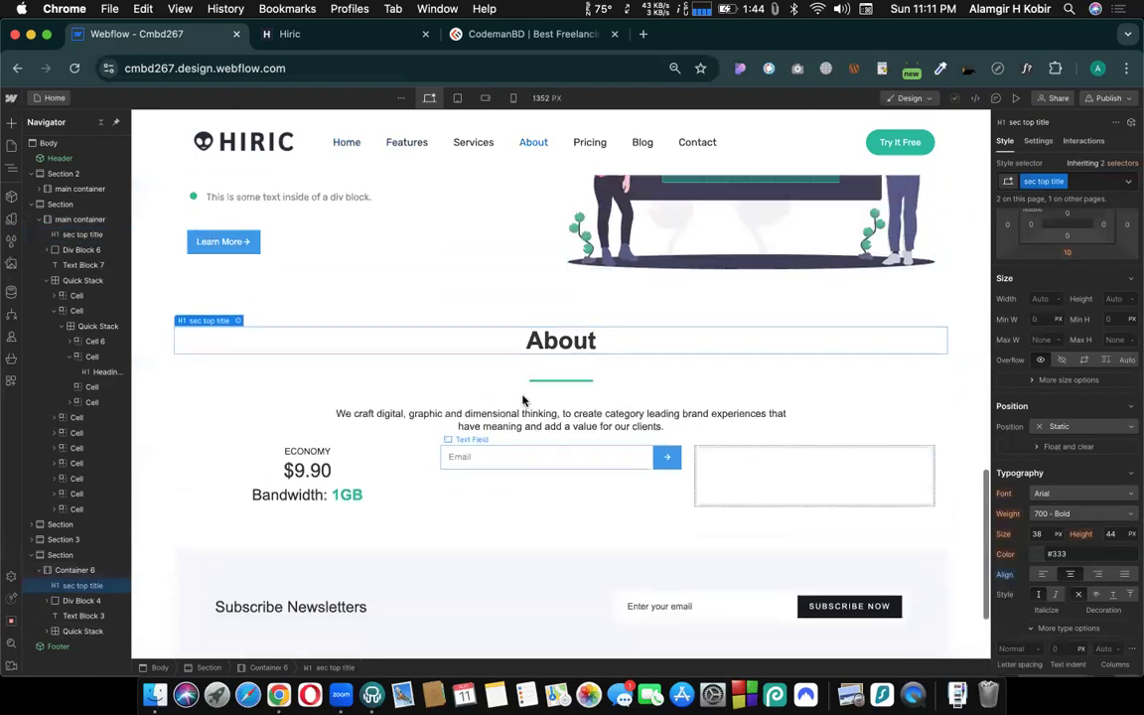
pyautogui.click(49, 105)
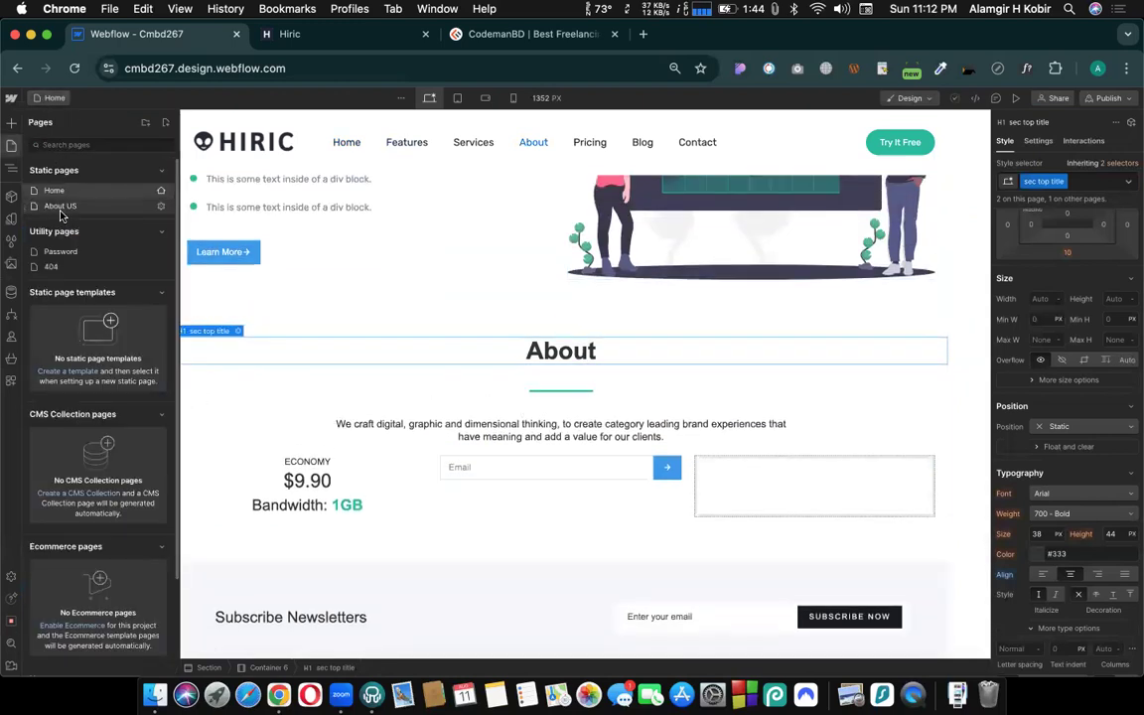
pyautogui.click(61, 206)
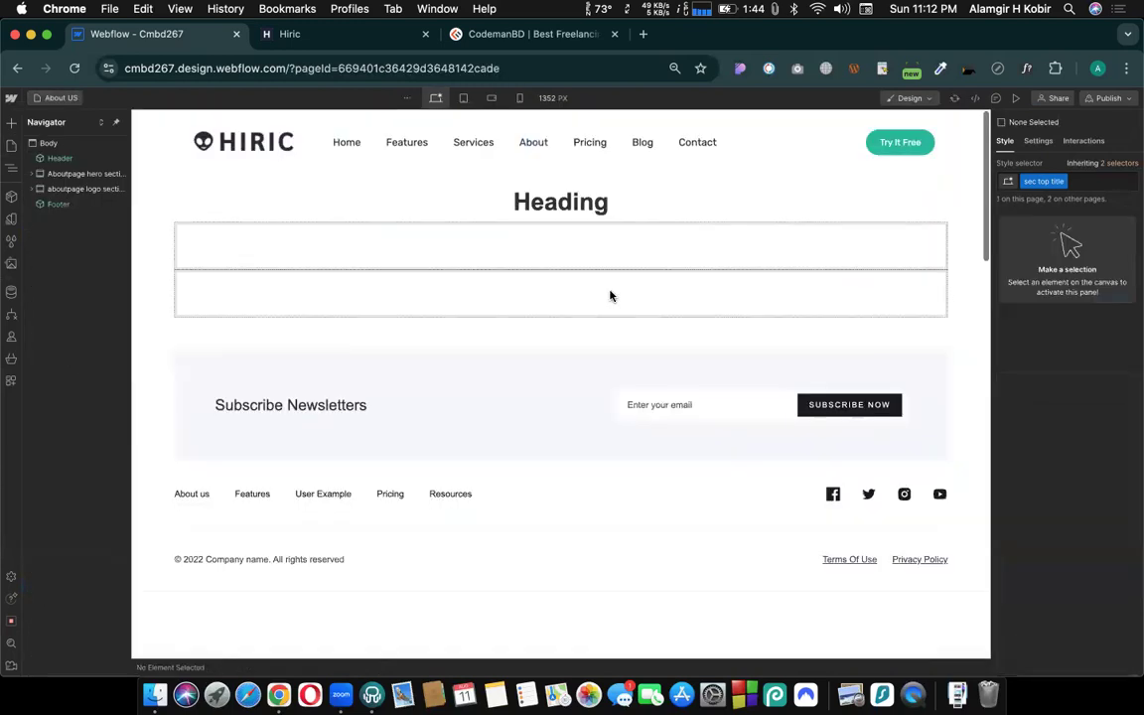
pyautogui.click(556, 203)
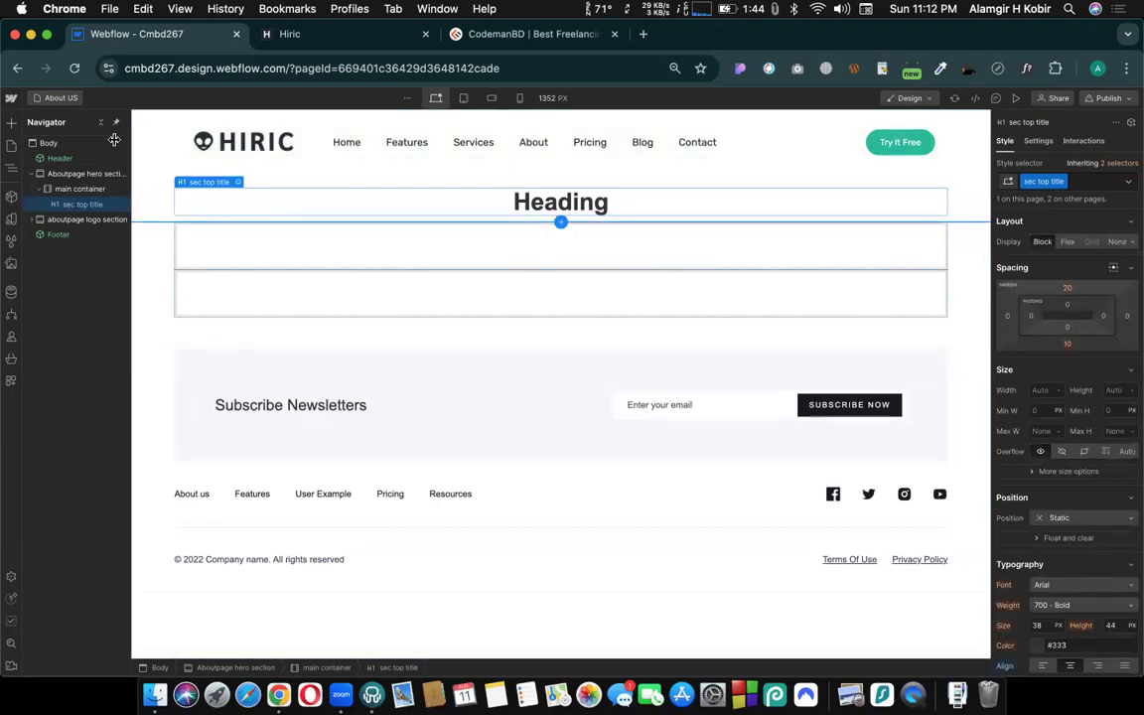
# - Return to the Home page and add the combo class "about title" to the About heading
pyautogui.click(56, 98)
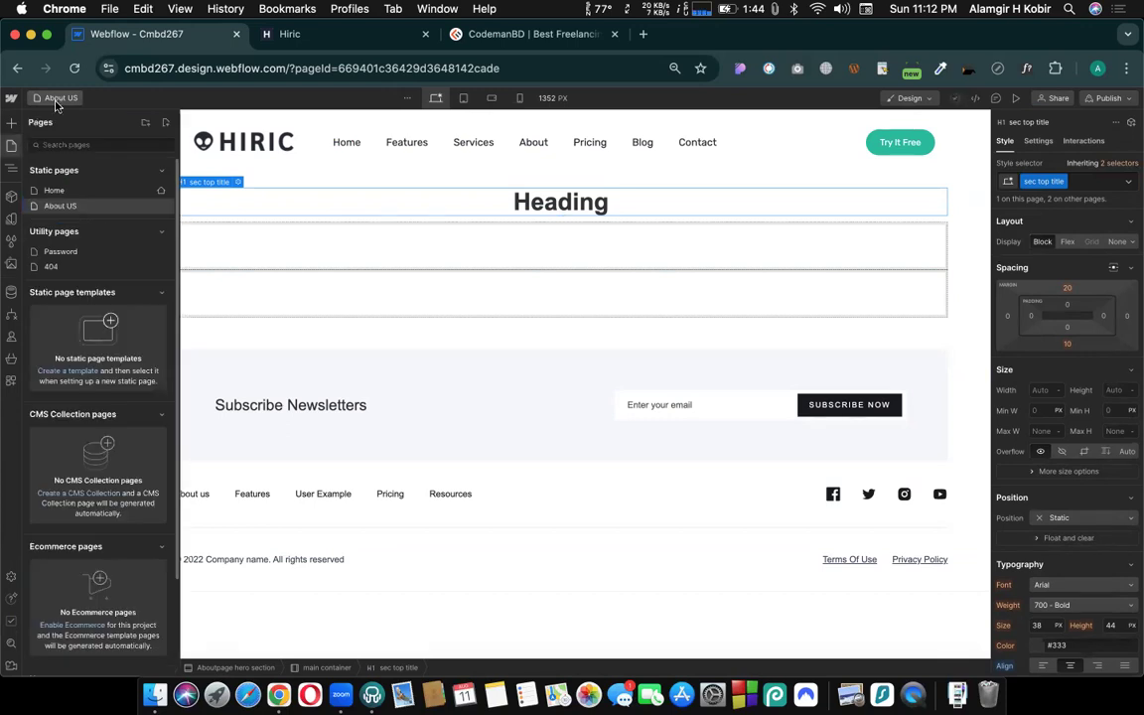
pyautogui.click(56, 189)
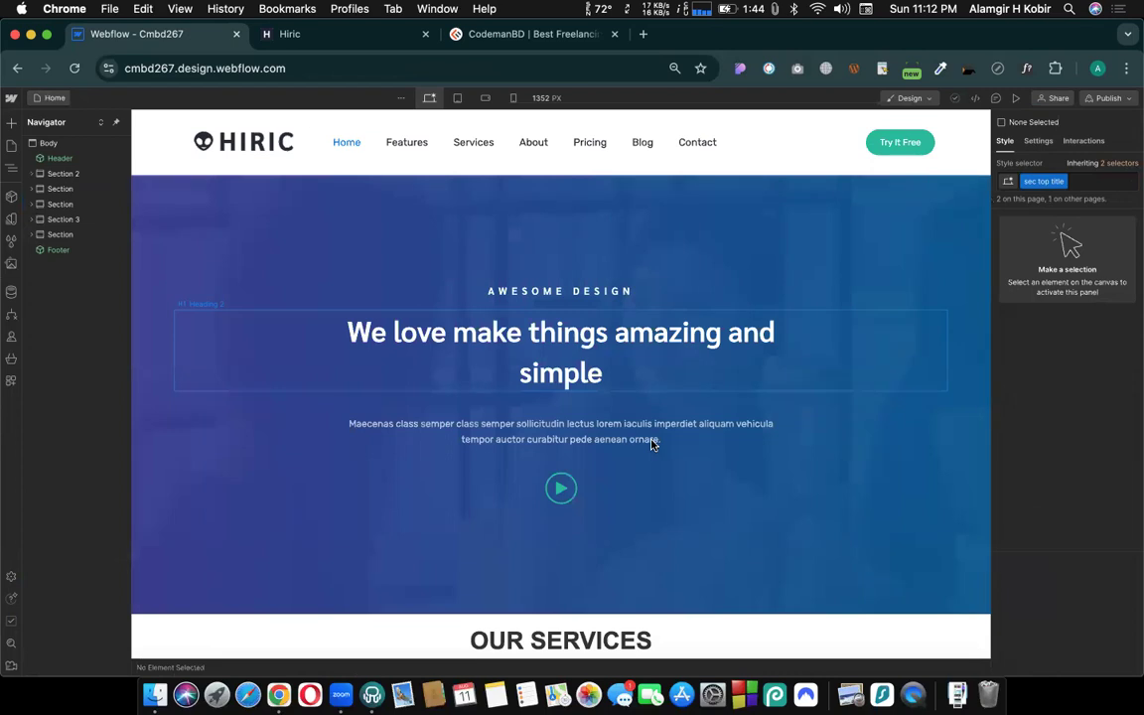
pyautogui.scroll(-10, 652, 443)
pyautogui.scroll(-5, 651, 445)
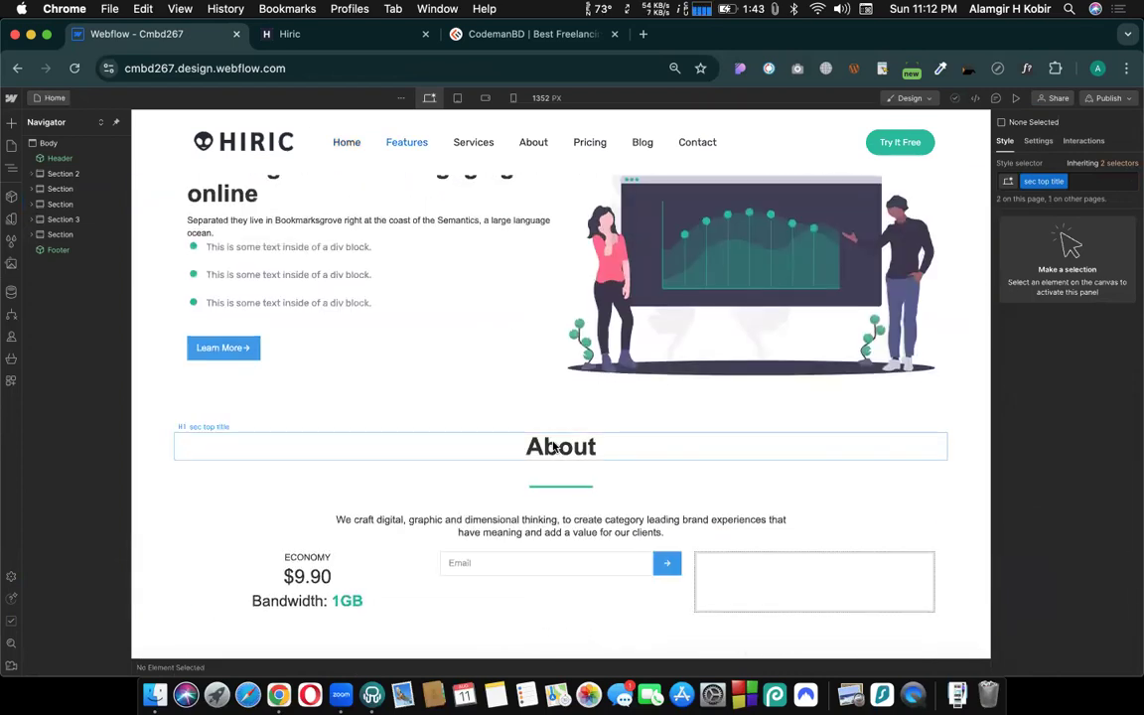
pyautogui.click(556, 449)
pyautogui.click(1086, 183)
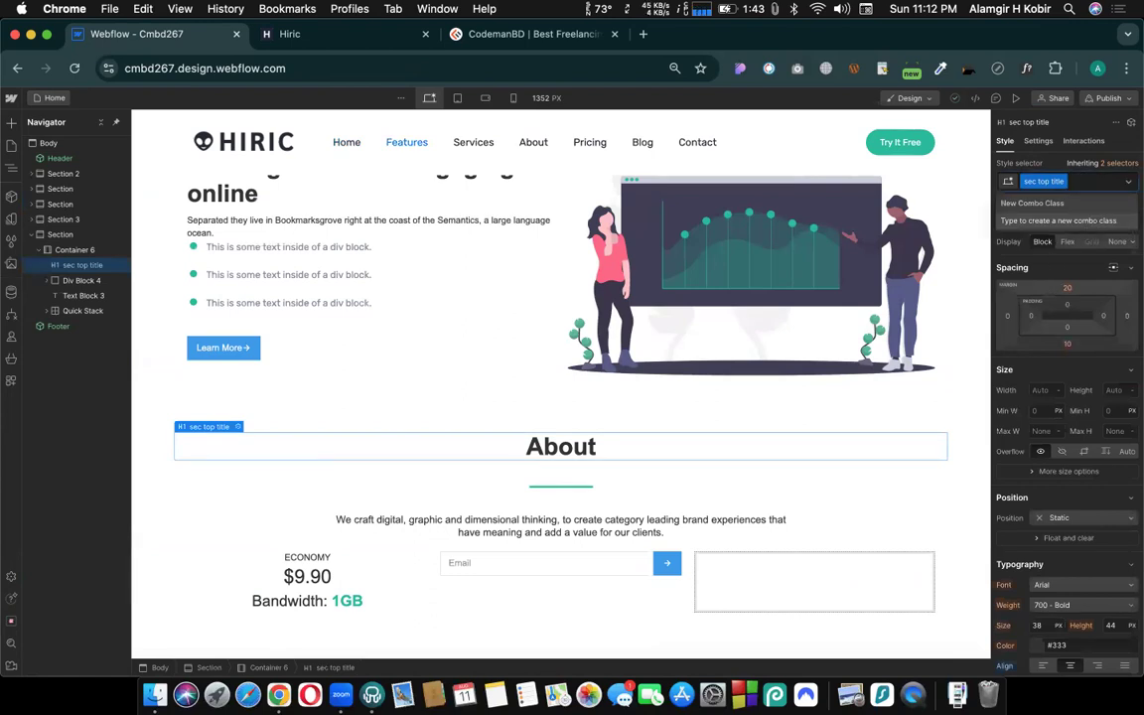
pyautogui.write('about')
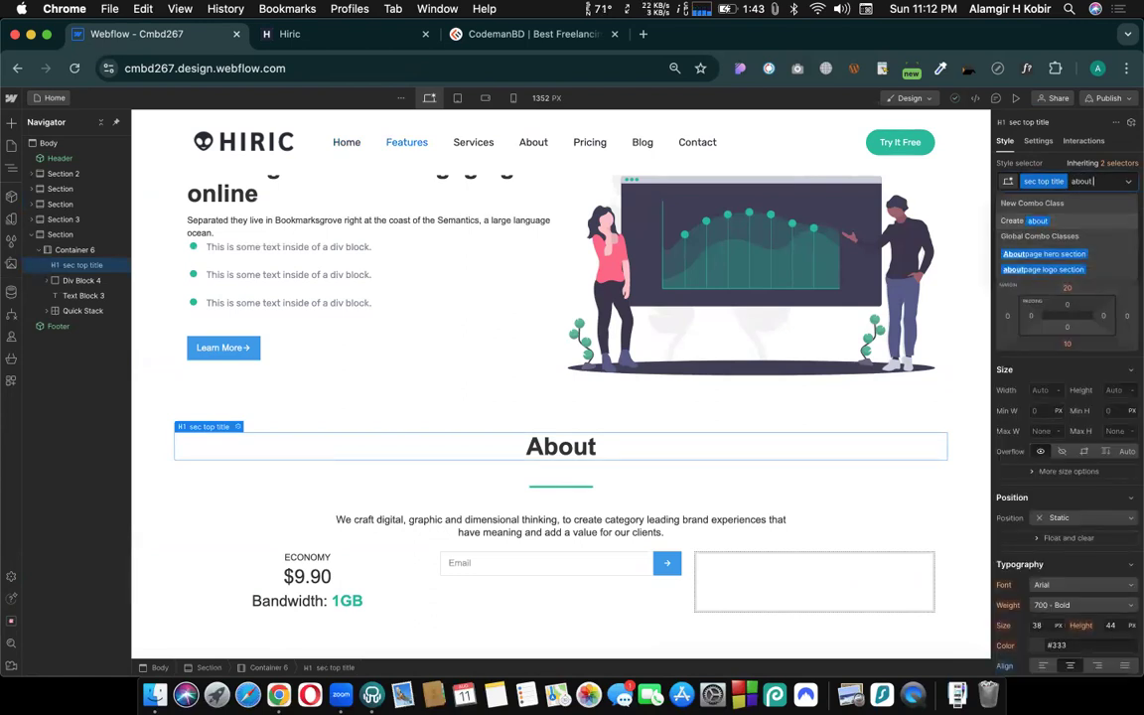
pyautogui.write(' title')
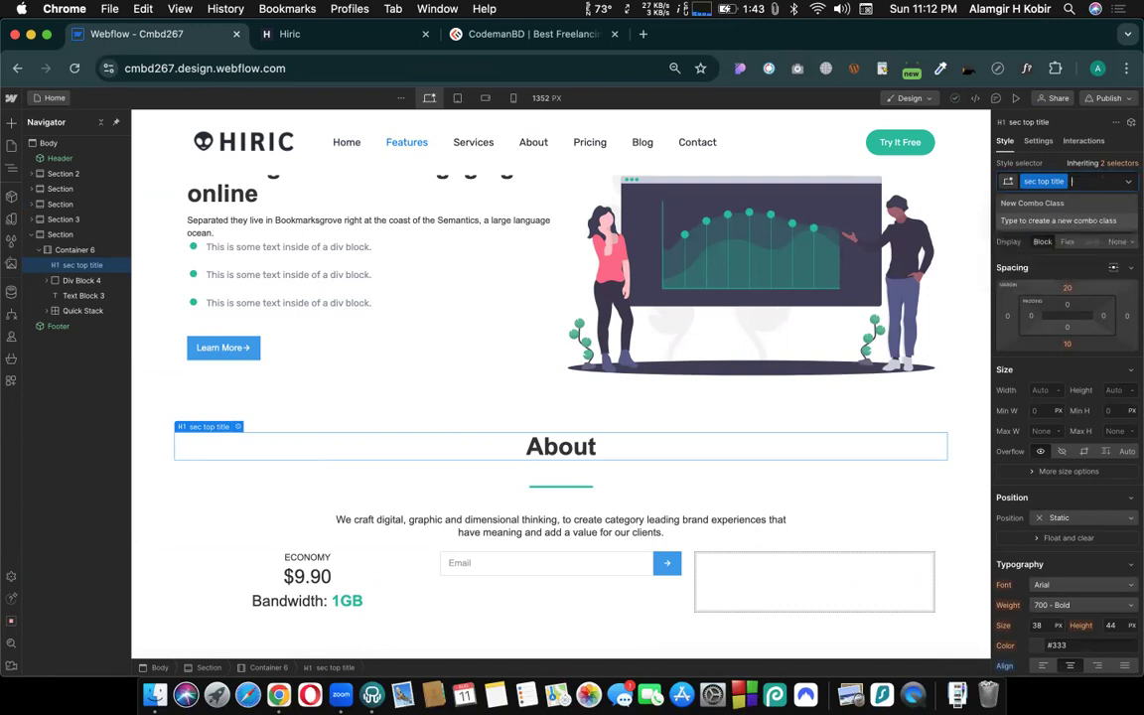
pyautogui.press('Return')
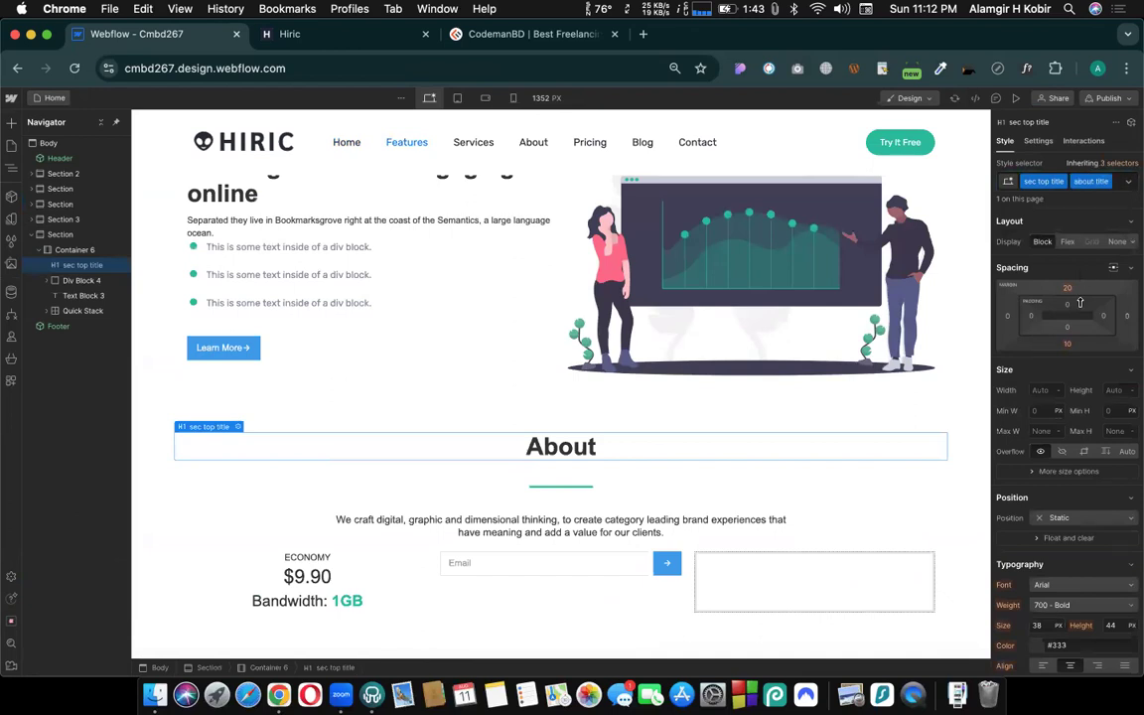
# - Set the text color of the About heading's "about title" combo class to red #ea0d0d
pyautogui.scroll(-3, 1067, 417)
pyautogui.scroll(-3, 1068, 417)
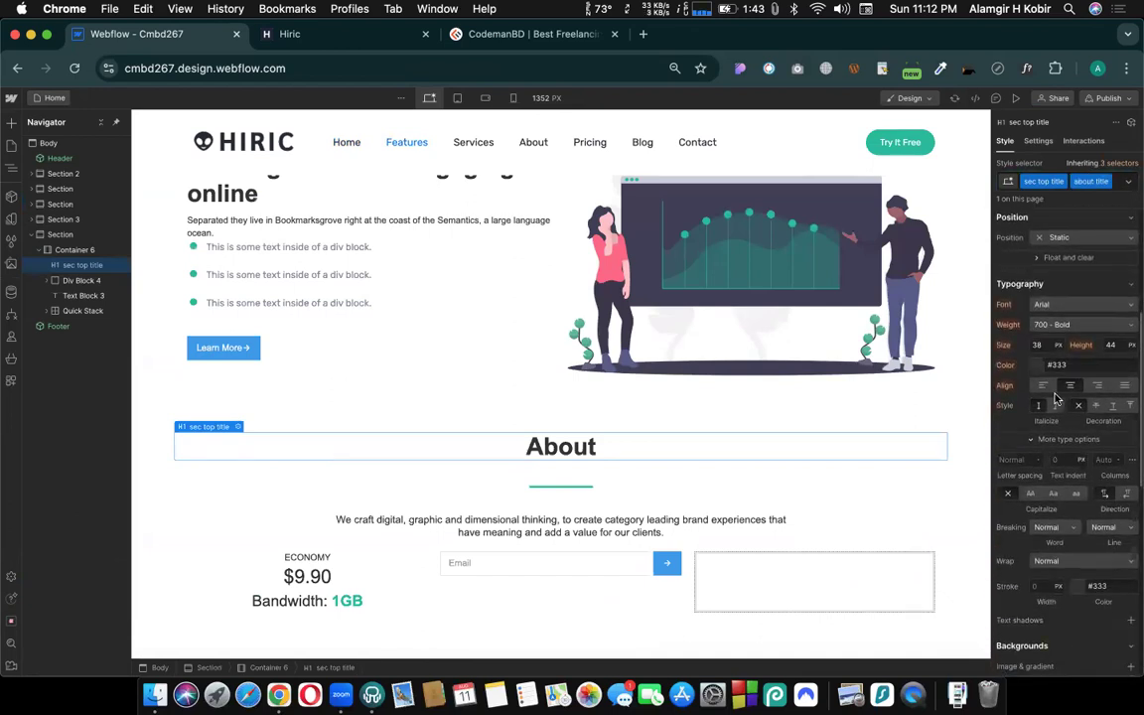
pyautogui.click(1037, 365)
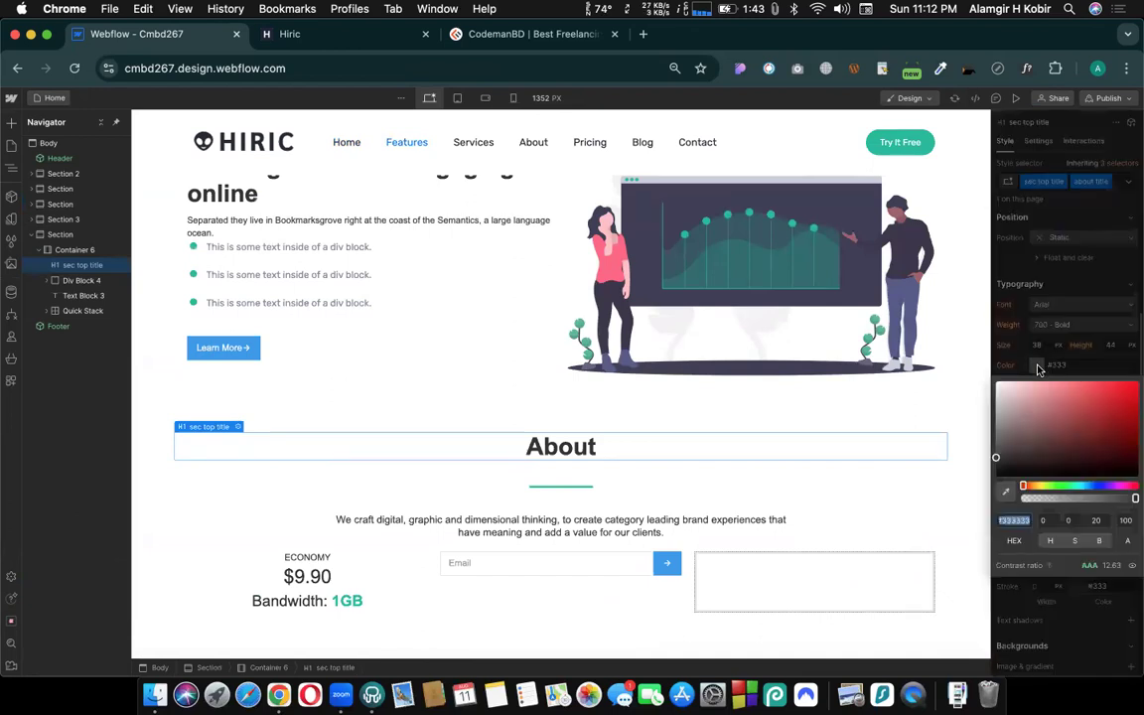
pyautogui.moveTo(1114, 395); pyautogui.dragTo(1131, 389)
pyautogui.click(582, 438)
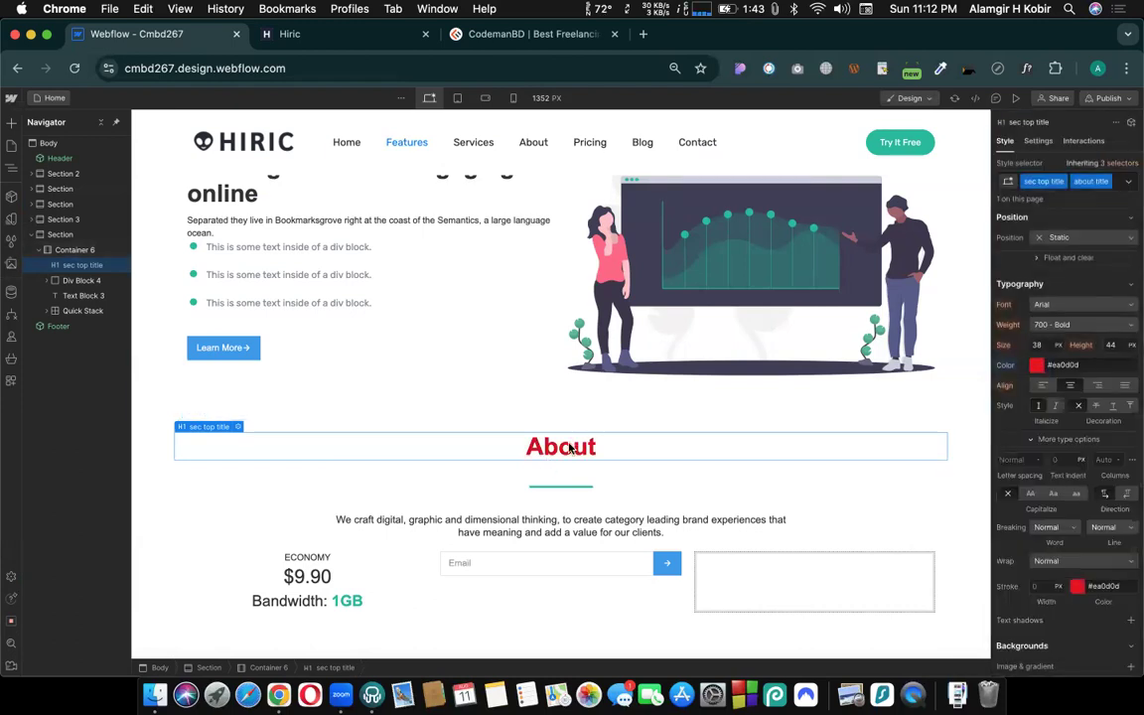
# - Compare the color of the OUR SERVICES heading with that of the About heading
pyautogui.scroll(2, 573, 448)
pyautogui.scroll(-10, 575, 442)
pyautogui.scroll(5, 561, 397)
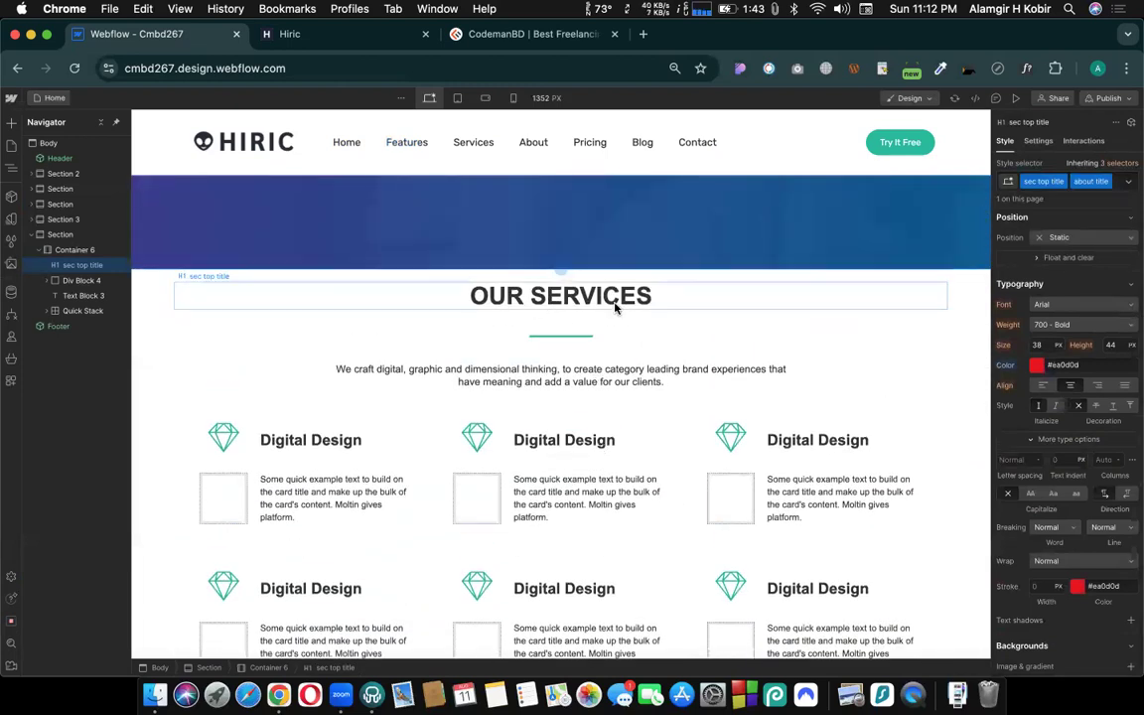
pyautogui.scroll(-8, 613, 305)
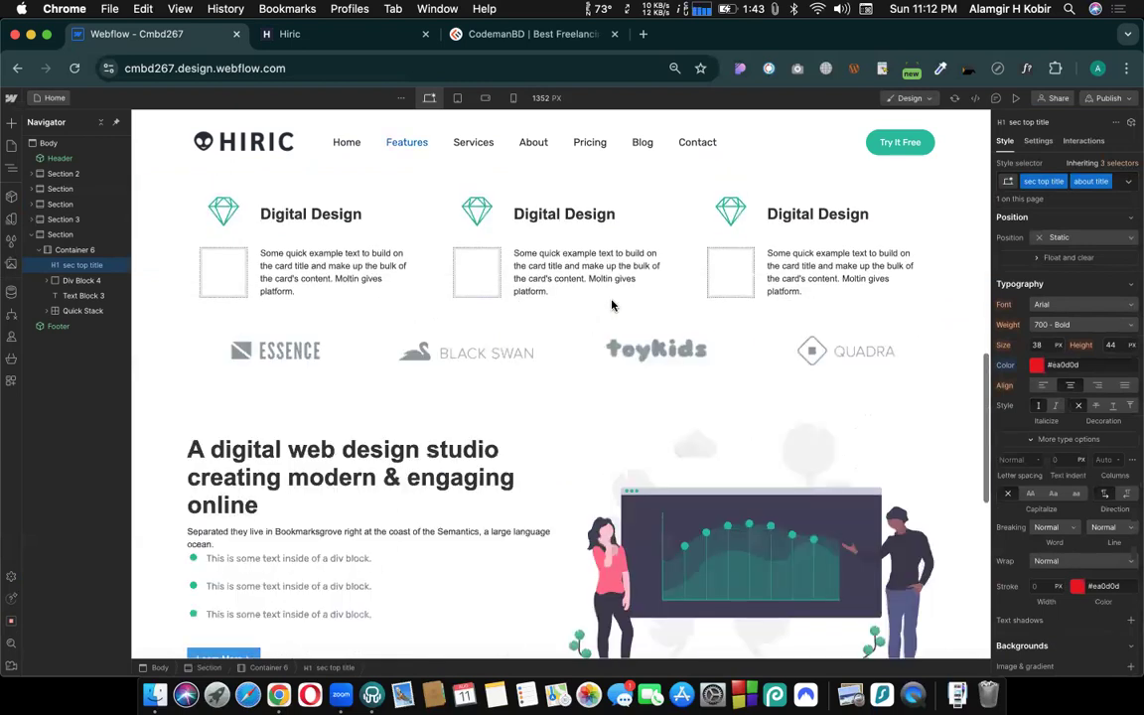
pyautogui.scroll(-5, 613, 304)
pyautogui.scroll(15, 613, 305)
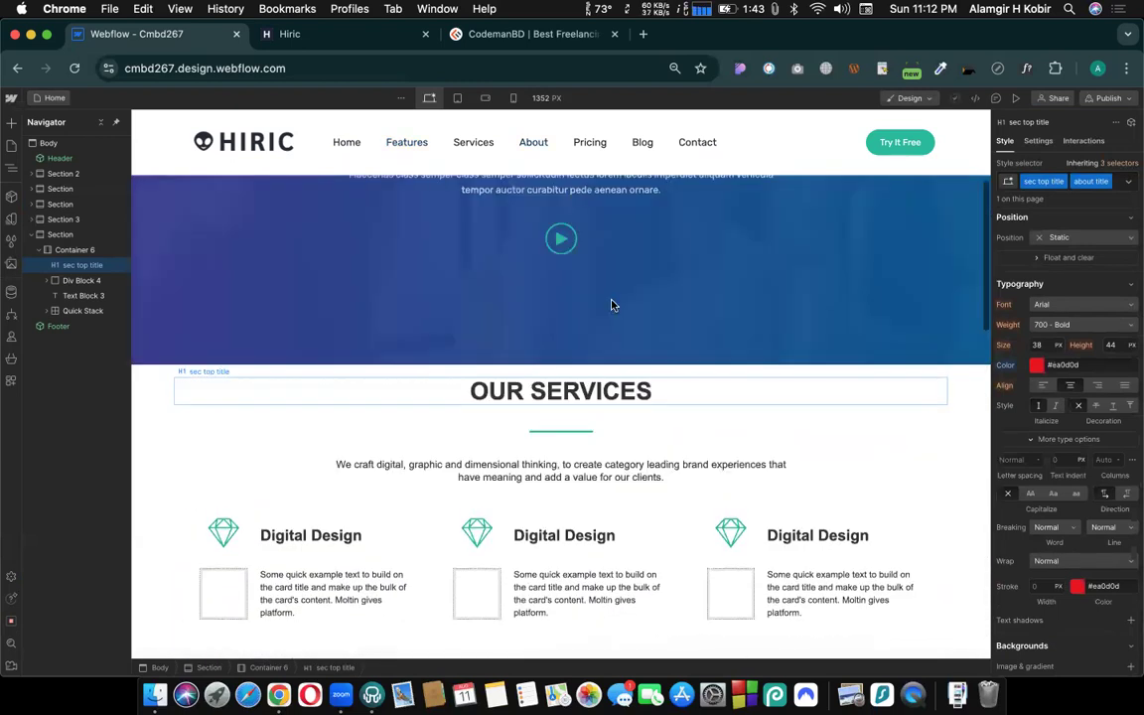
pyautogui.scroll(-5, 610, 305)
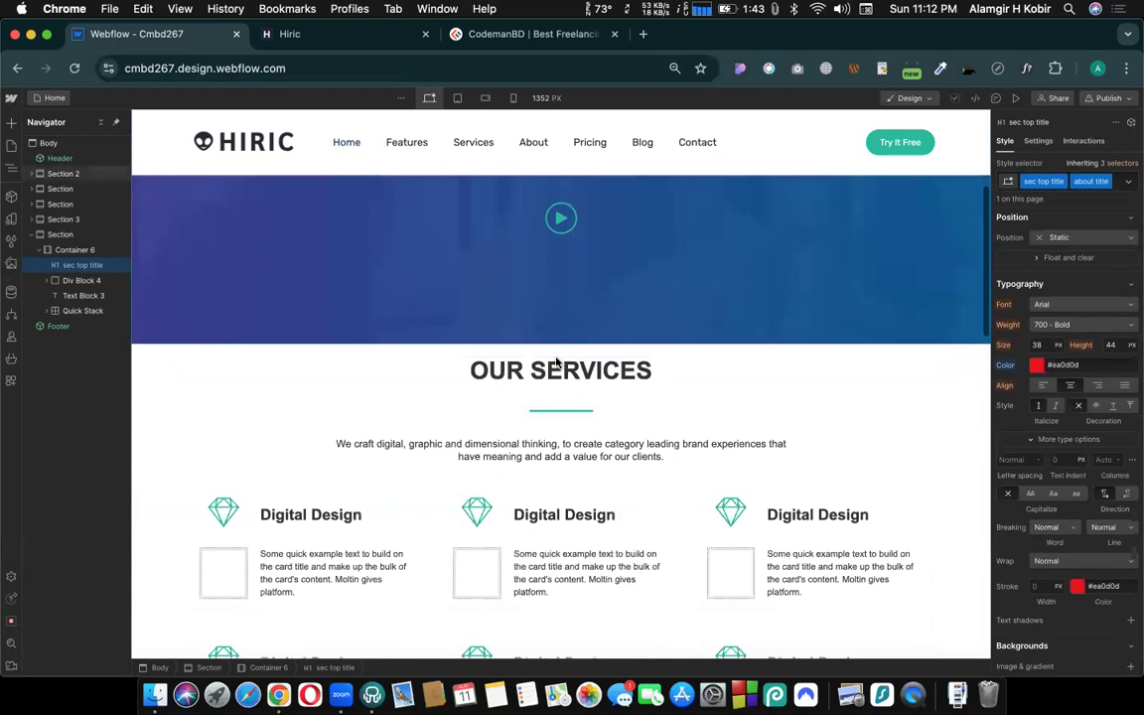
# - Select the OUR SERVICES heading and set the font size of its "sec top title" class to 12 px
pyautogui.click(556, 363)
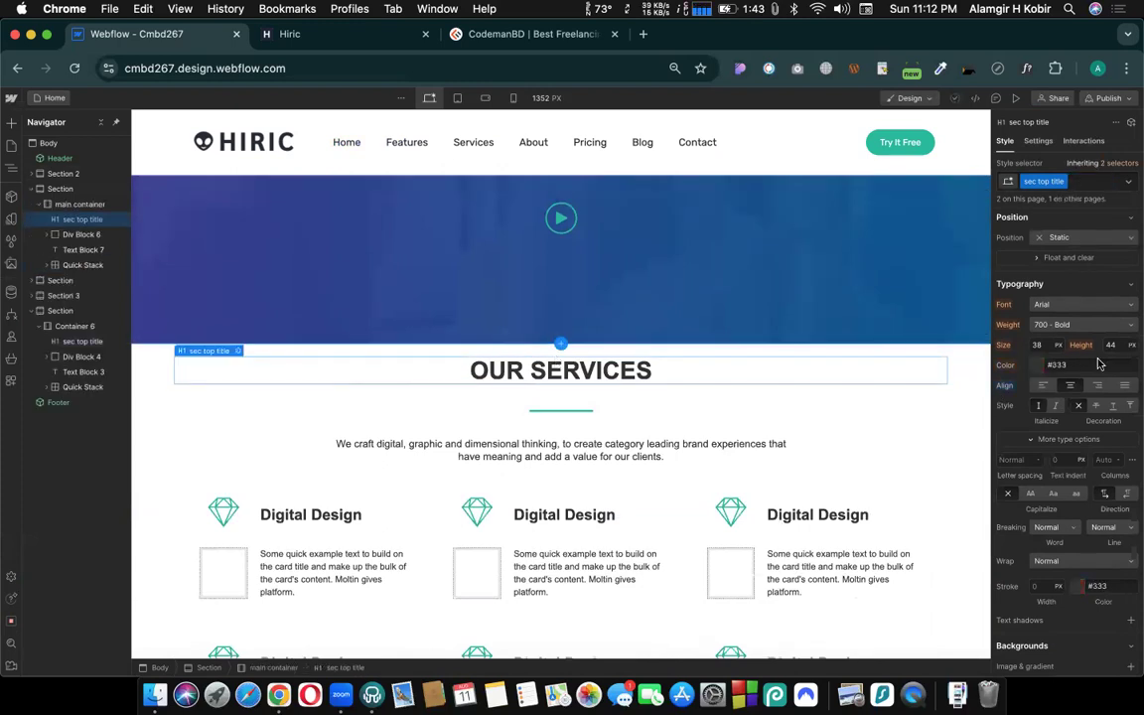
pyautogui.click(1038, 346)
pyautogui.write('12')
pyautogui.press('Return')
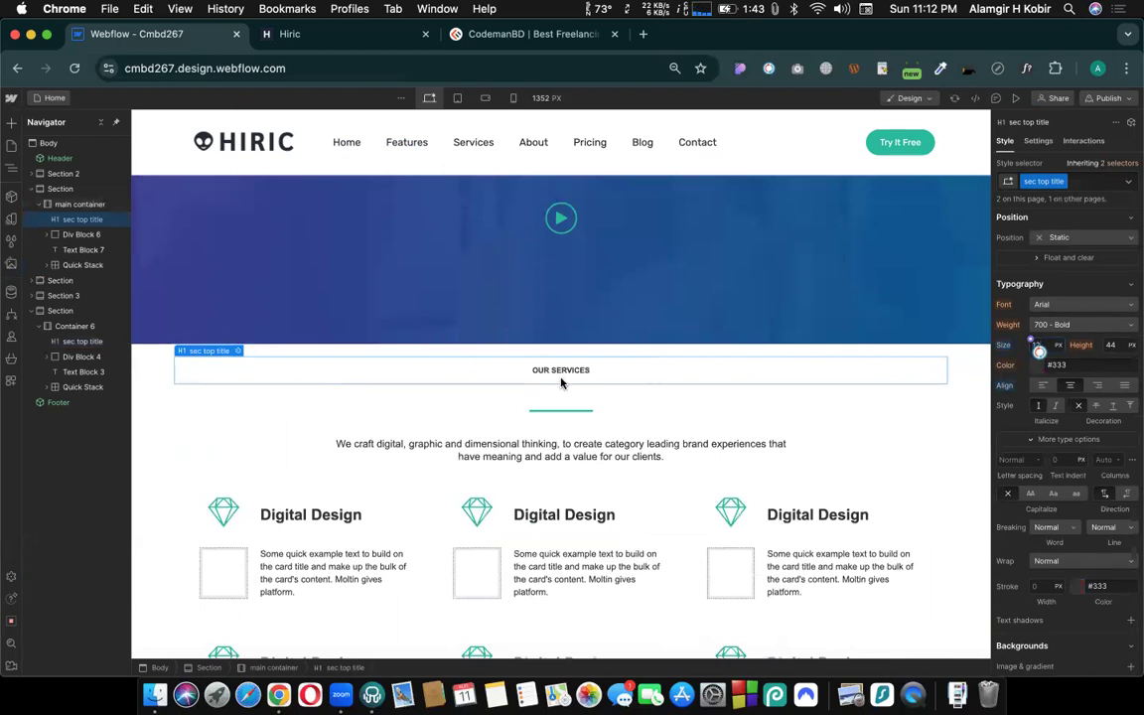
# - Examine how the shared class's font size affects both the OUR SERVICES and About headings
pyautogui.scroll(-4, 562, 383)
pyautogui.scroll(5, 562, 382)
pyautogui.scroll(-2, 586, 477)
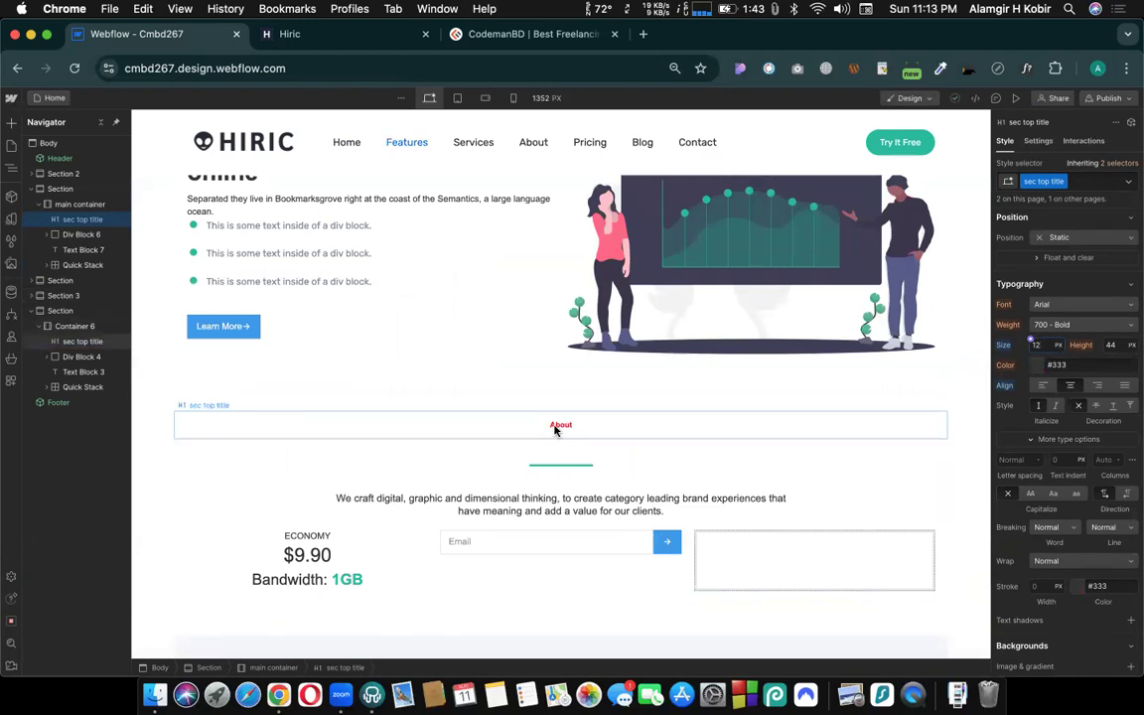
pyautogui.scroll(10, 555, 429)
pyautogui.scroll(-2, 593, 539)
pyautogui.scroll(-1, 576, 477)
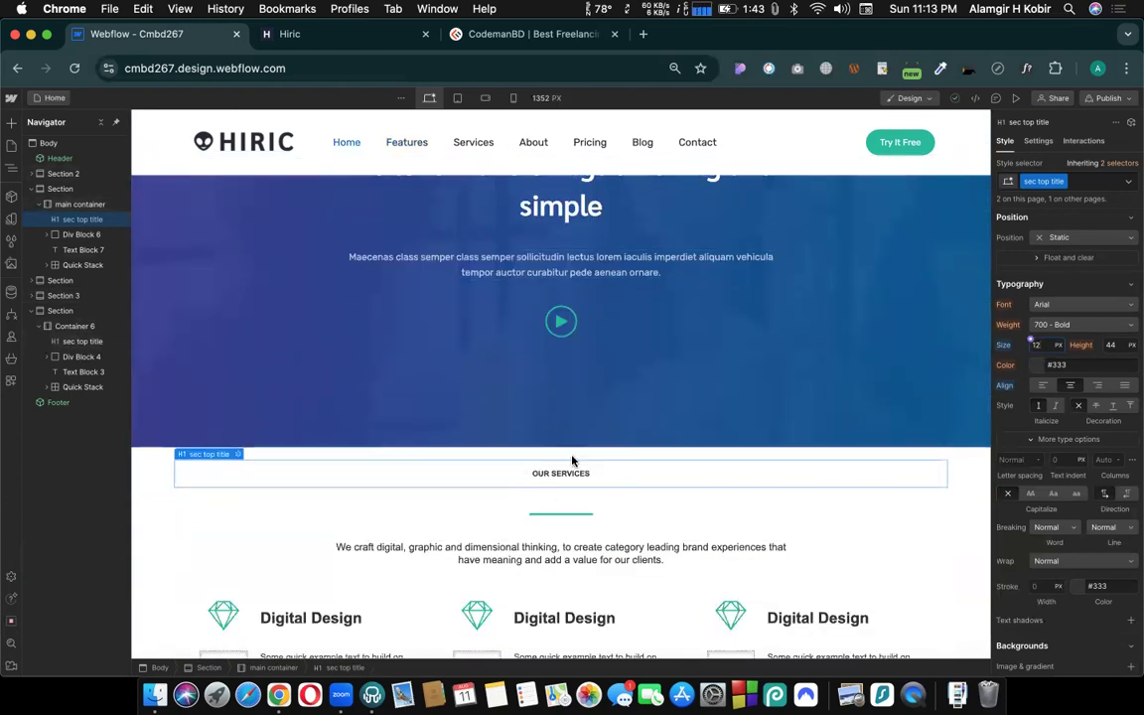
pyautogui.scroll(-4, 546, 492)
pyautogui.scroll(-10, 572, 460)
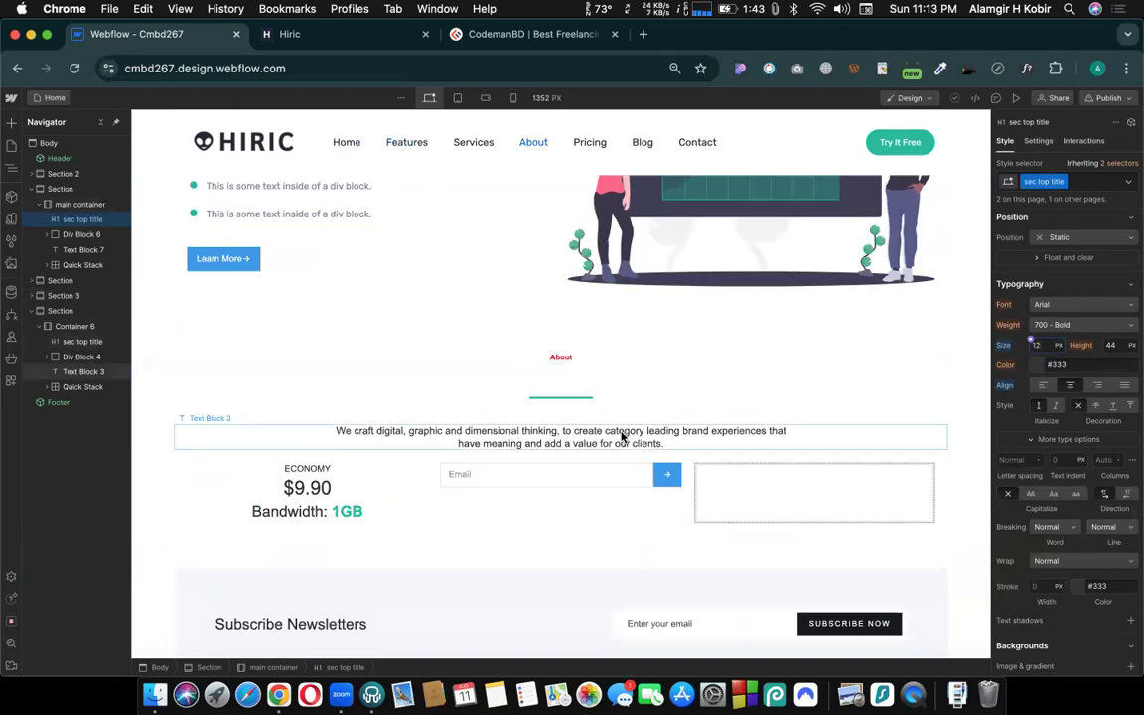
# - Move the About section above Section 3, directly below the client logos section
pyautogui.scroll(5, 475, 355)
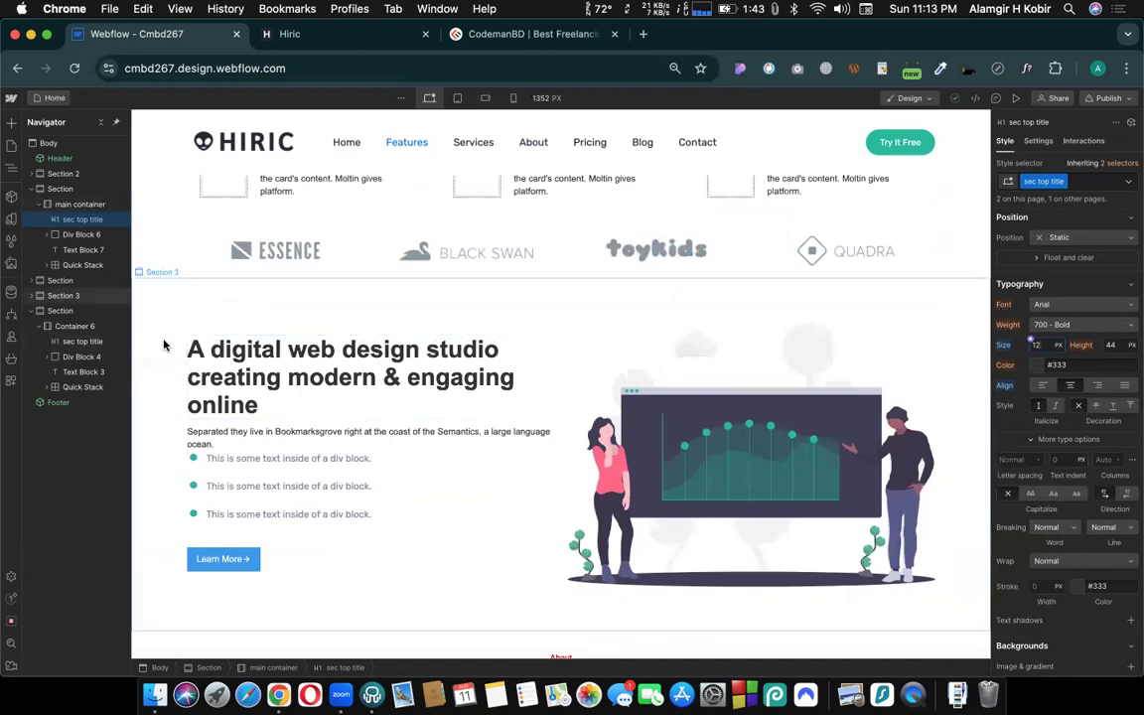
pyautogui.click(63, 295)
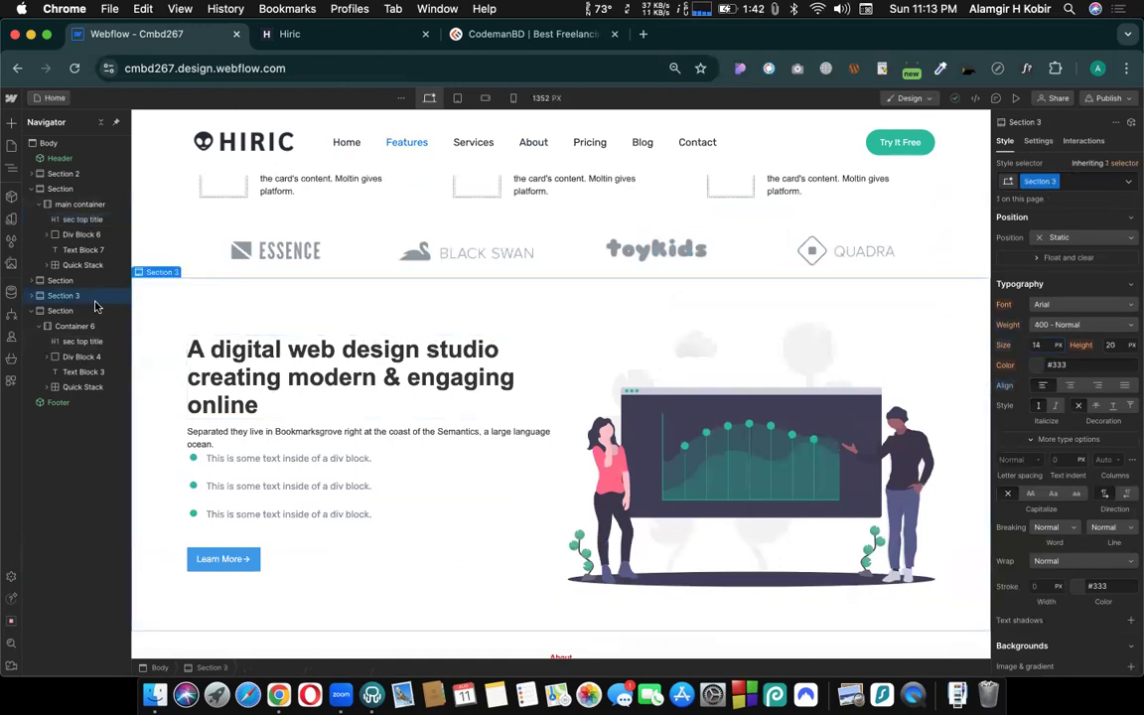
pyautogui.click(37, 311)
pyautogui.moveTo(56, 297); pyautogui.dragTo(57, 291)
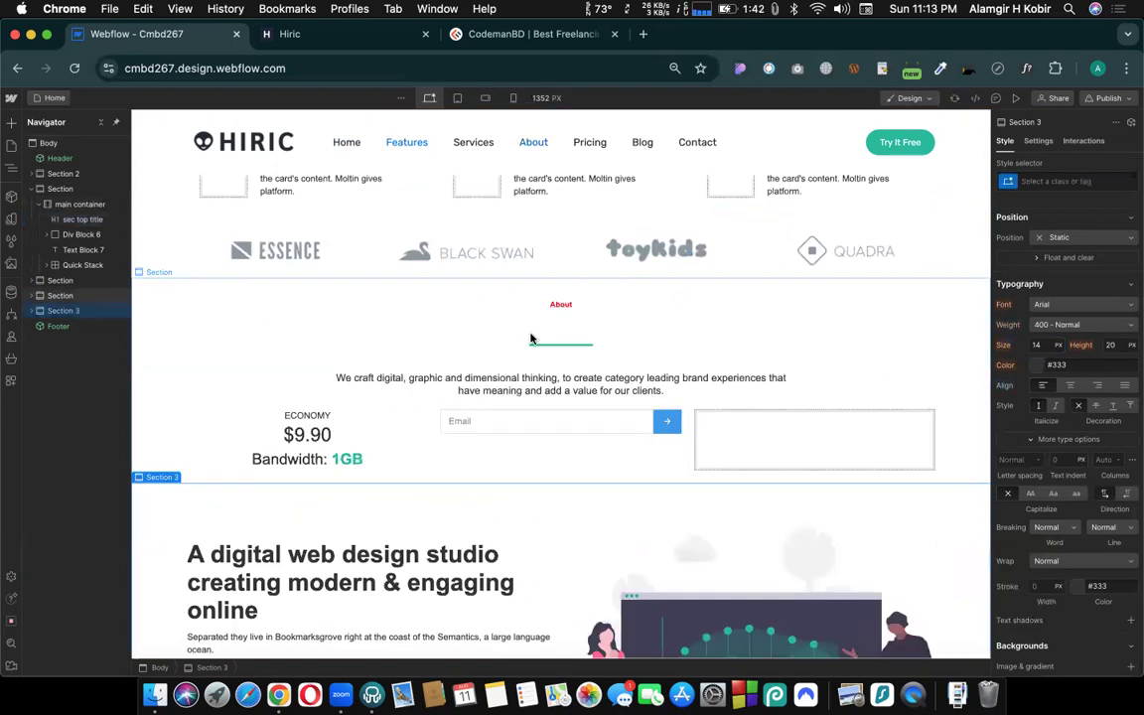
# - Review the OUR SERVICES section, checking the classes on a Digital Design card and the section heading
pyautogui.scroll(5, 530, 339)
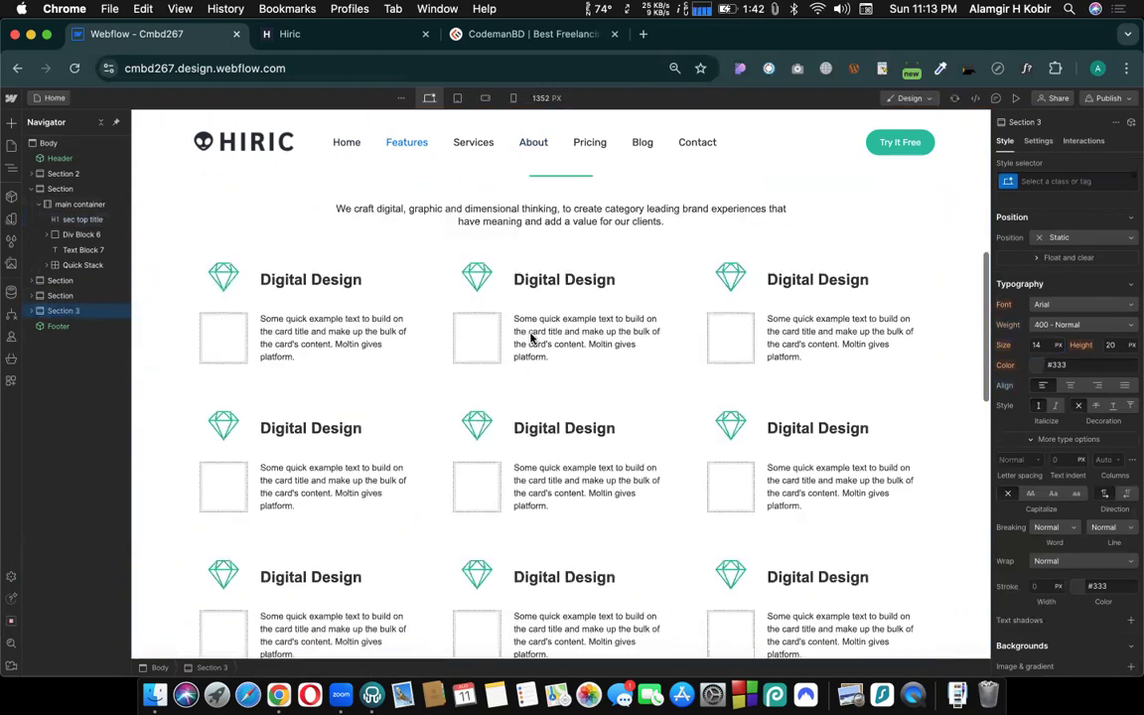
pyautogui.scroll(2, 530, 338)
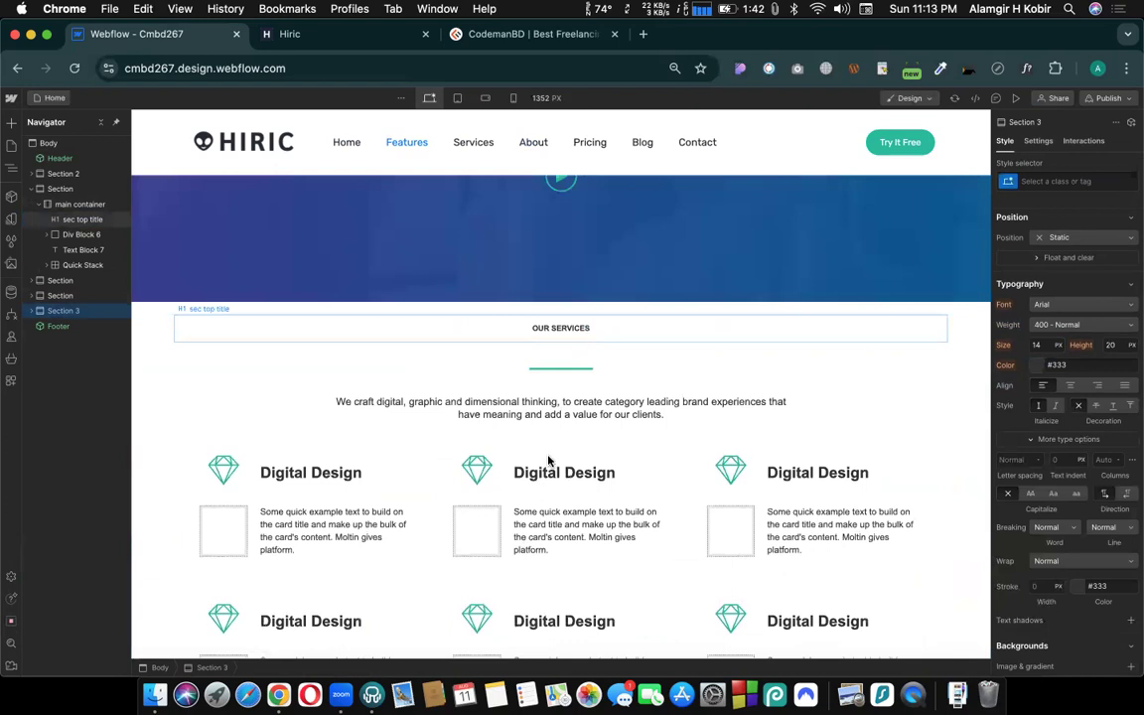
pyautogui.scroll(-1, 407, 486)
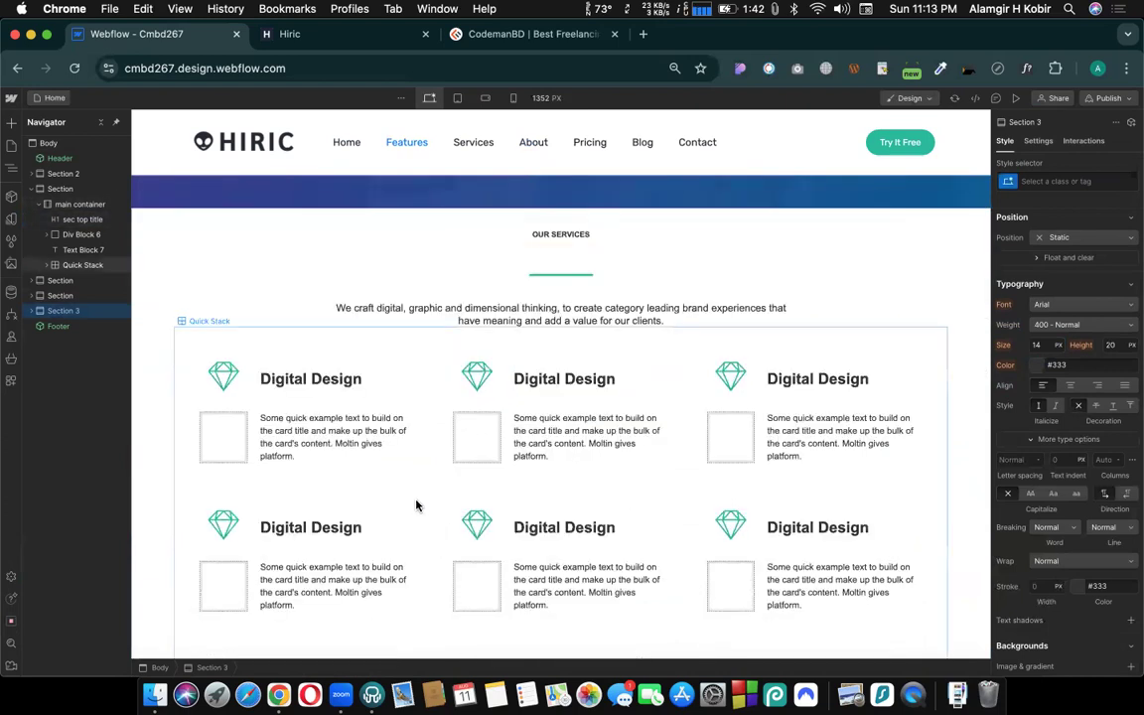
pyautogui.click(423, 495)
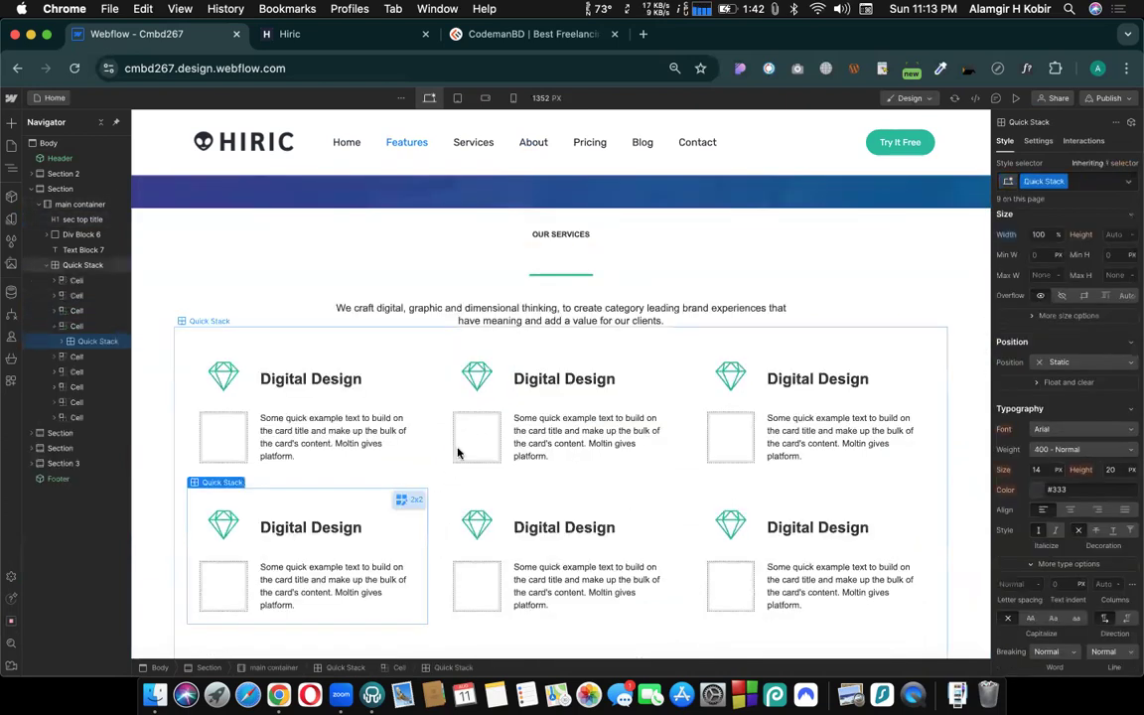
pyautogui.click(550, 243)
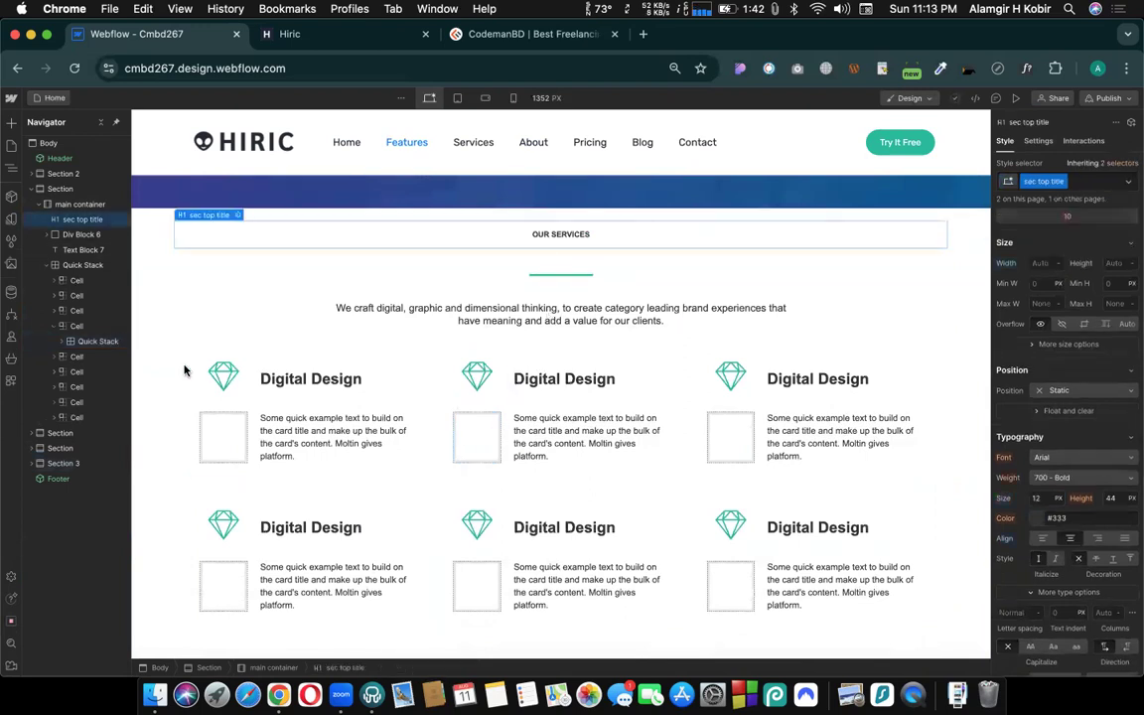
# - Delete the Digital Design card in the first cell of the services grid's second row
pyautogui.click(85, 345)
pyautogui.click(49, 326)
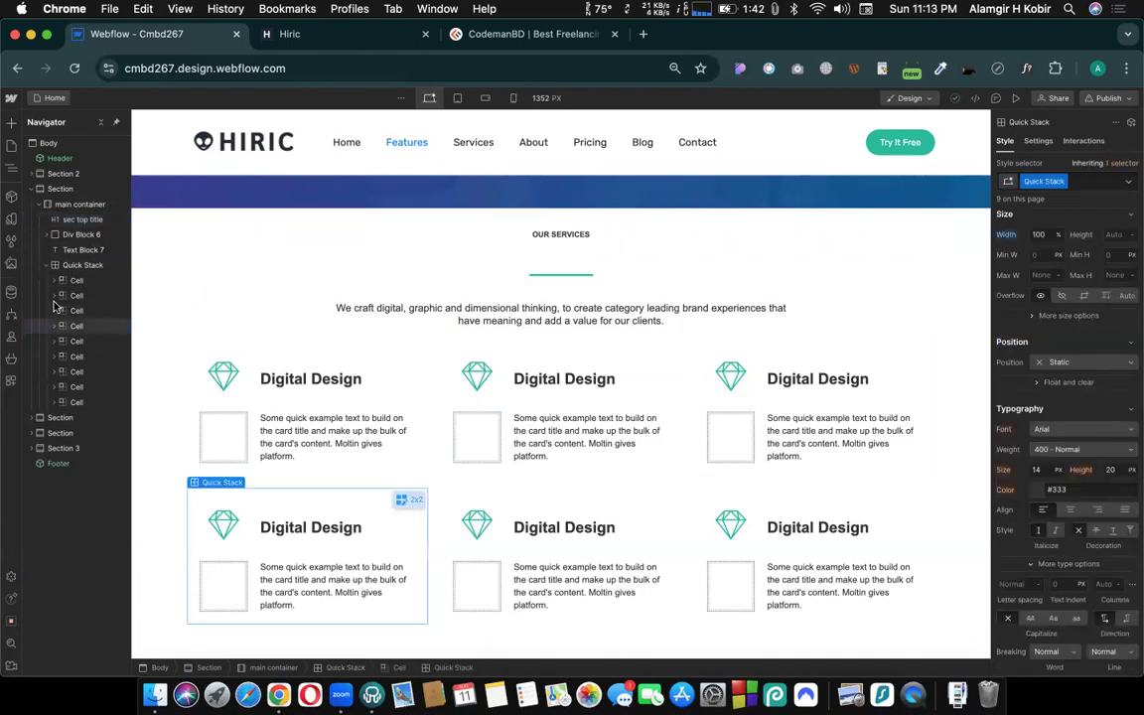
pyautogui.click(72, 264)
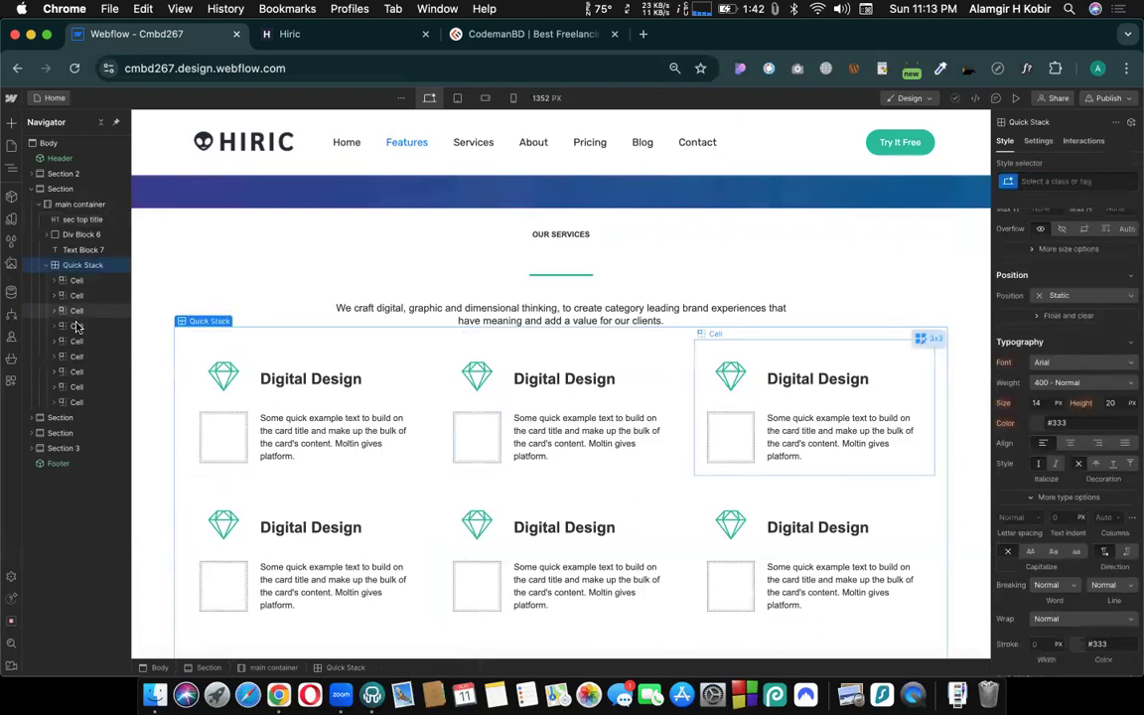
pyautogui.click(77, 327)
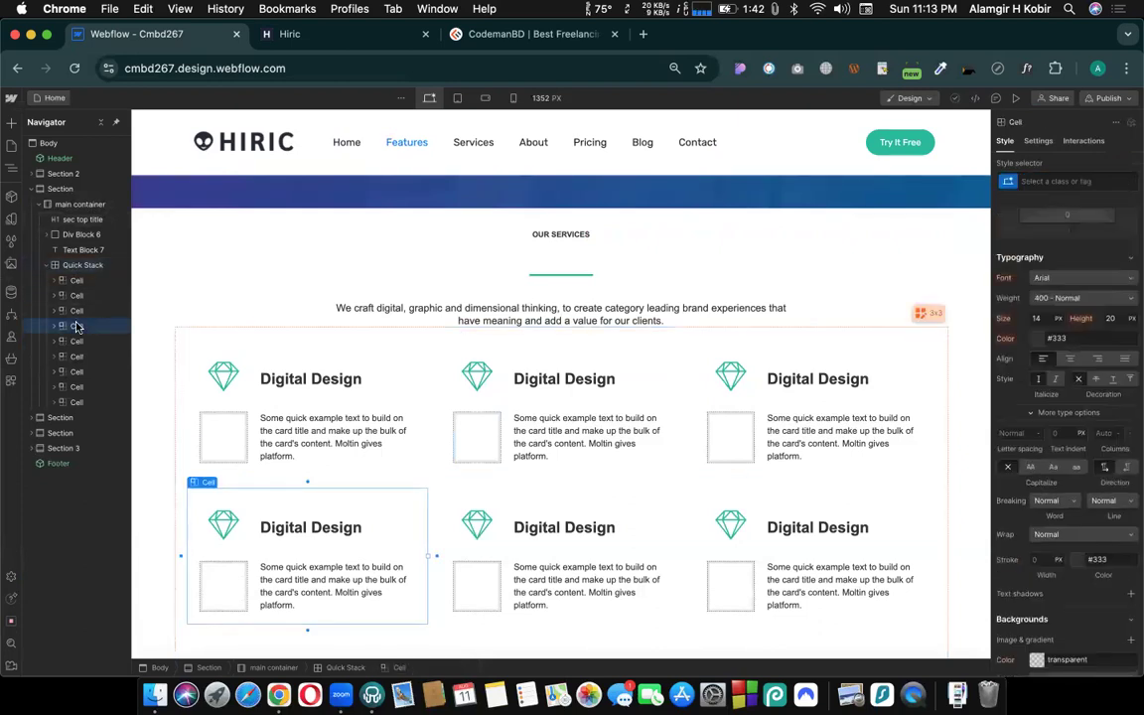
pyautogui.press('Delete')
# - Delete the remaining Digital Design cards from the second and third rows of the services grid
pyautogui.press('Delete')
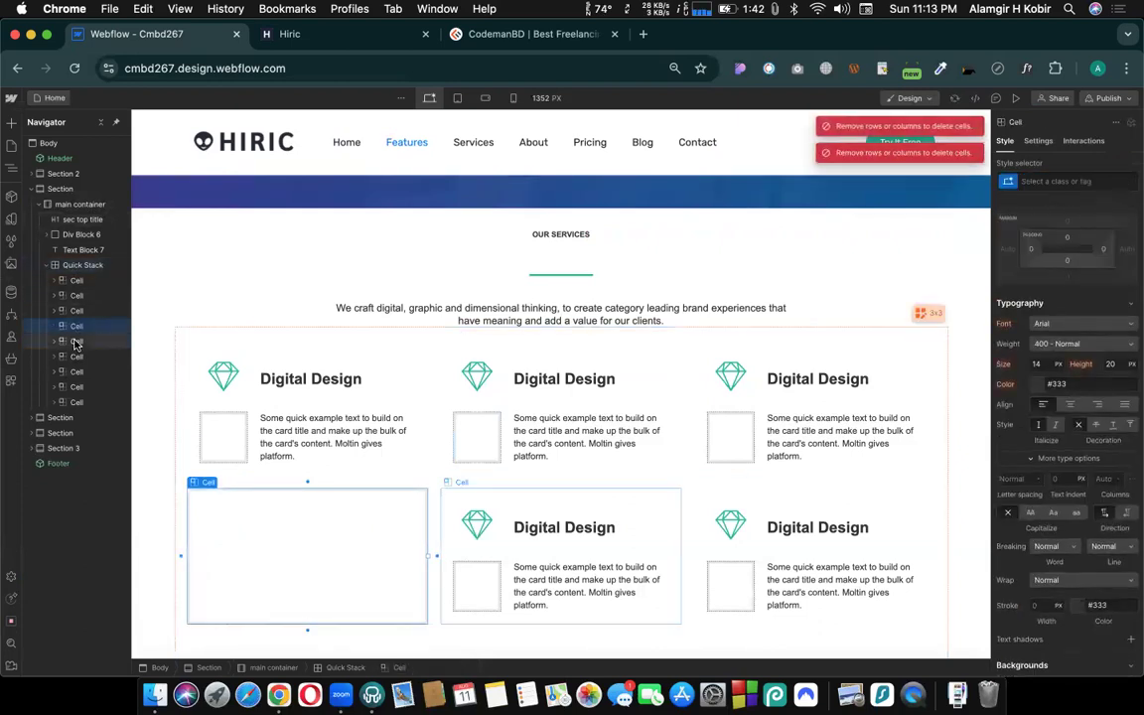
pyautogui.click(76, 342)
pyautogui.press('Delete')
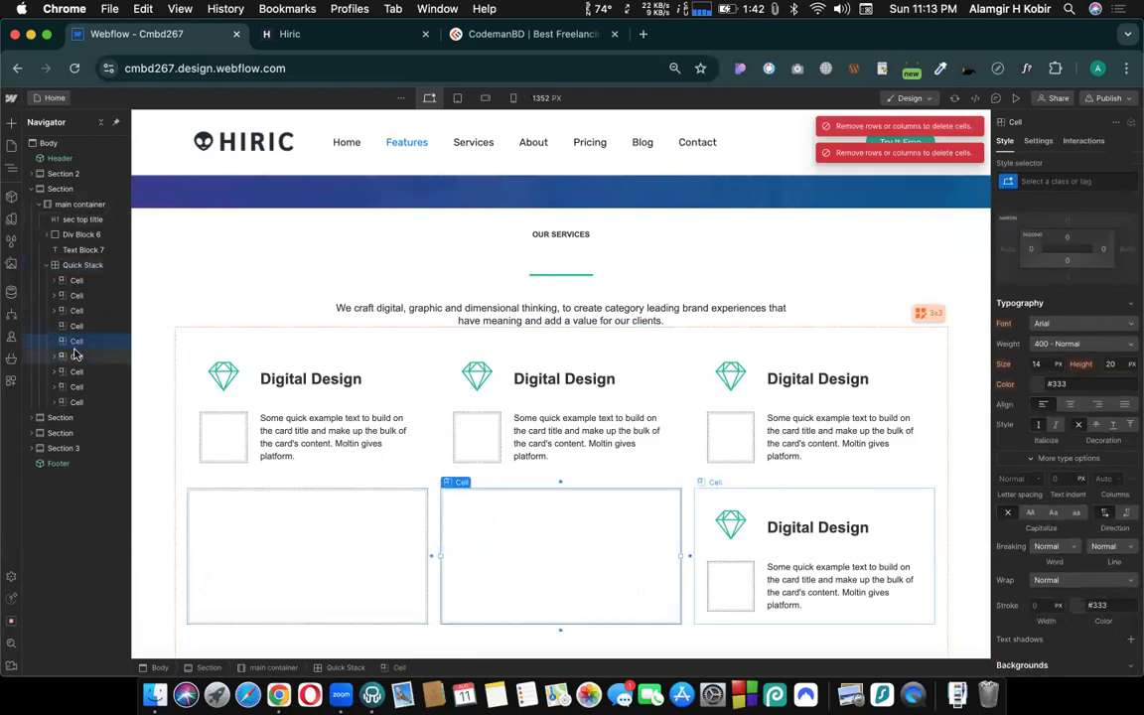
pyautogui.click(77, 356)
pyautogui.press('Delete')
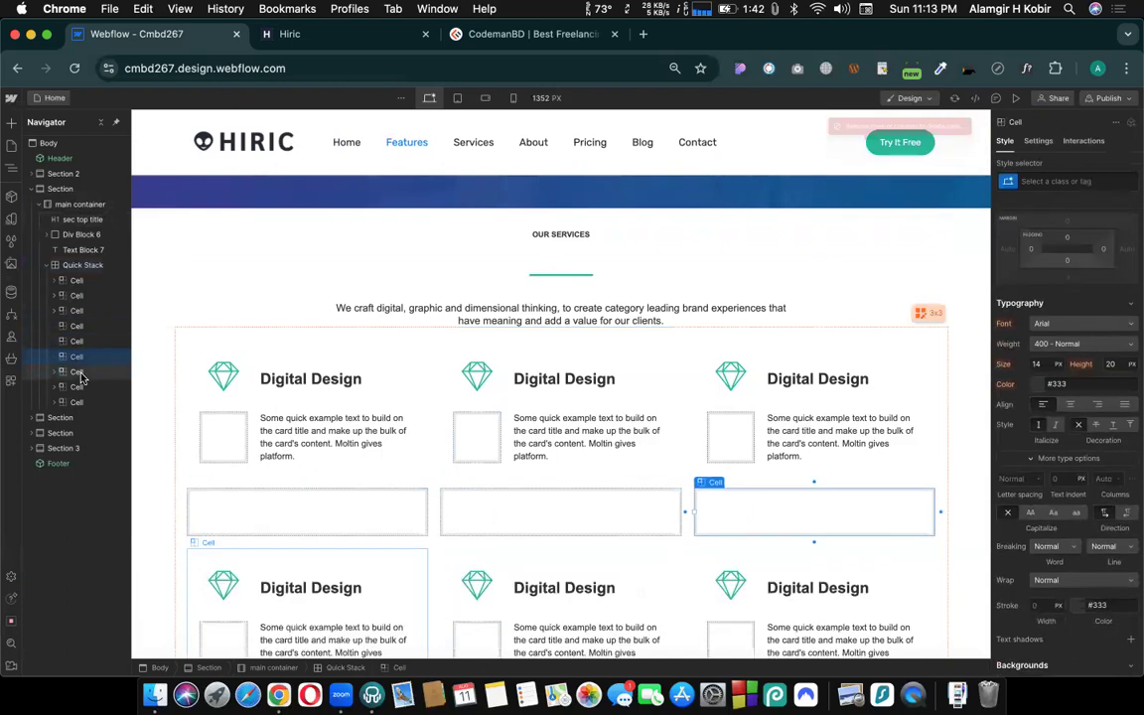
pyautogui.click(78, 373)
pyautogui.press('Delete')
pyautogui.click(78, 387)
pyautogui.press('Delete')
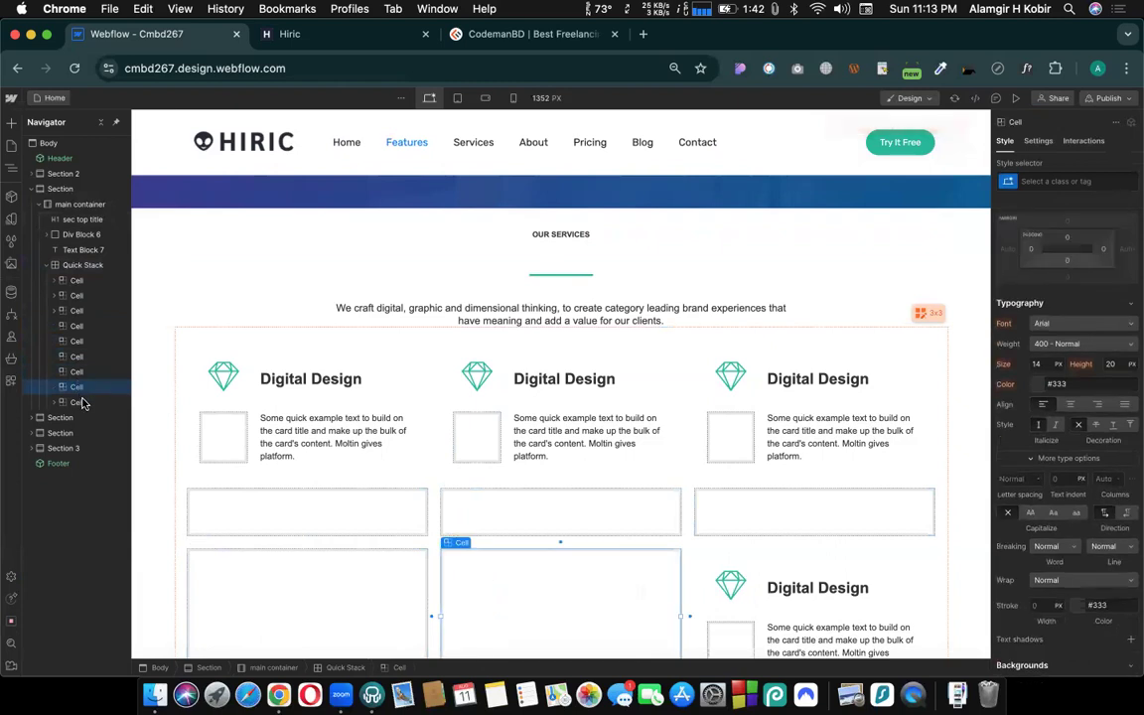
pyautogui.click(80, 402)
pyautogui.press('Delete')
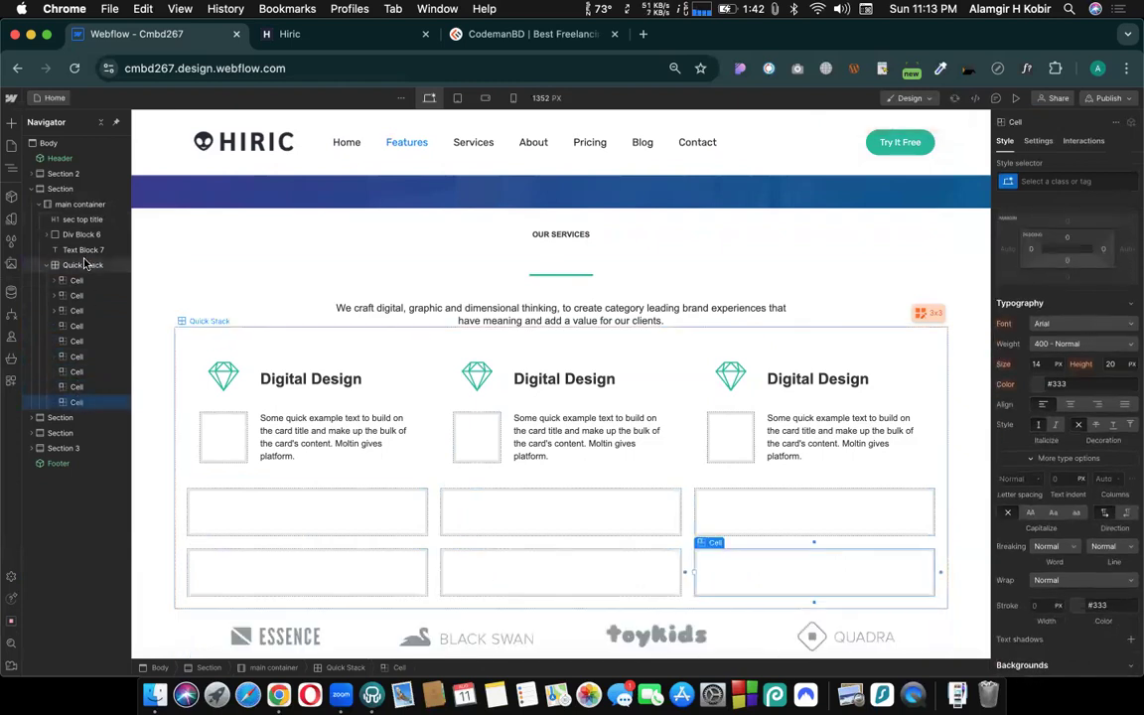
# - Reduce the services Quick Stack to a single row and finish editing the grid
pyautogui.click(85, 265)
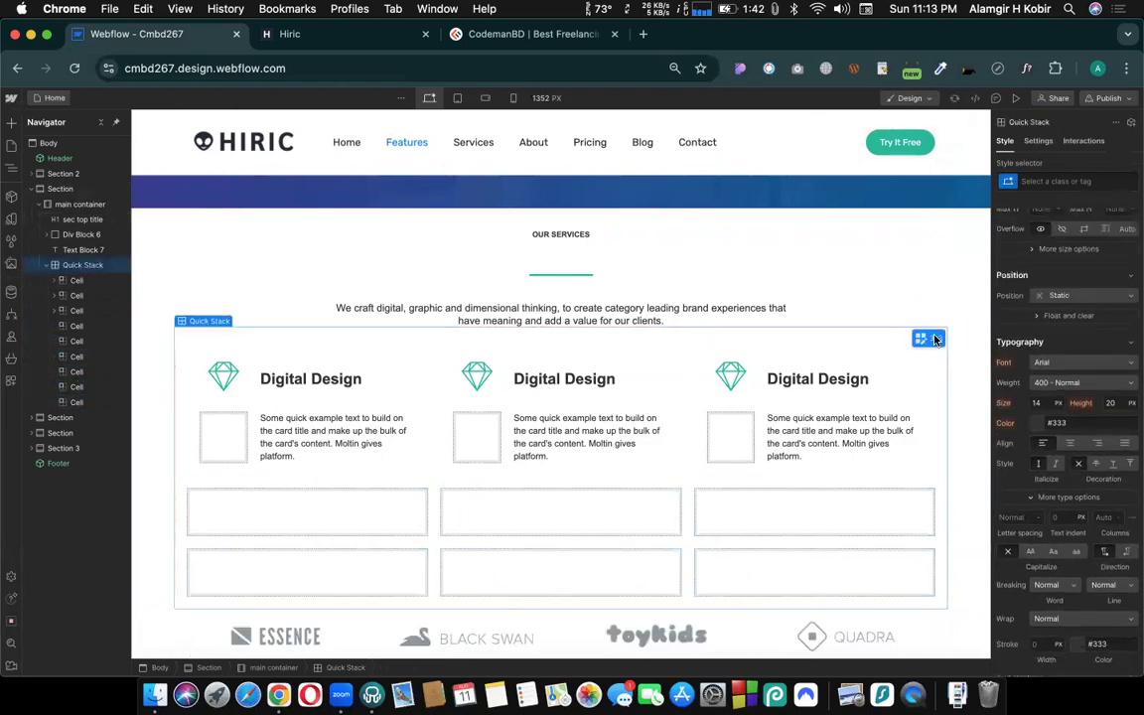
pyautogui.click(935, 341)
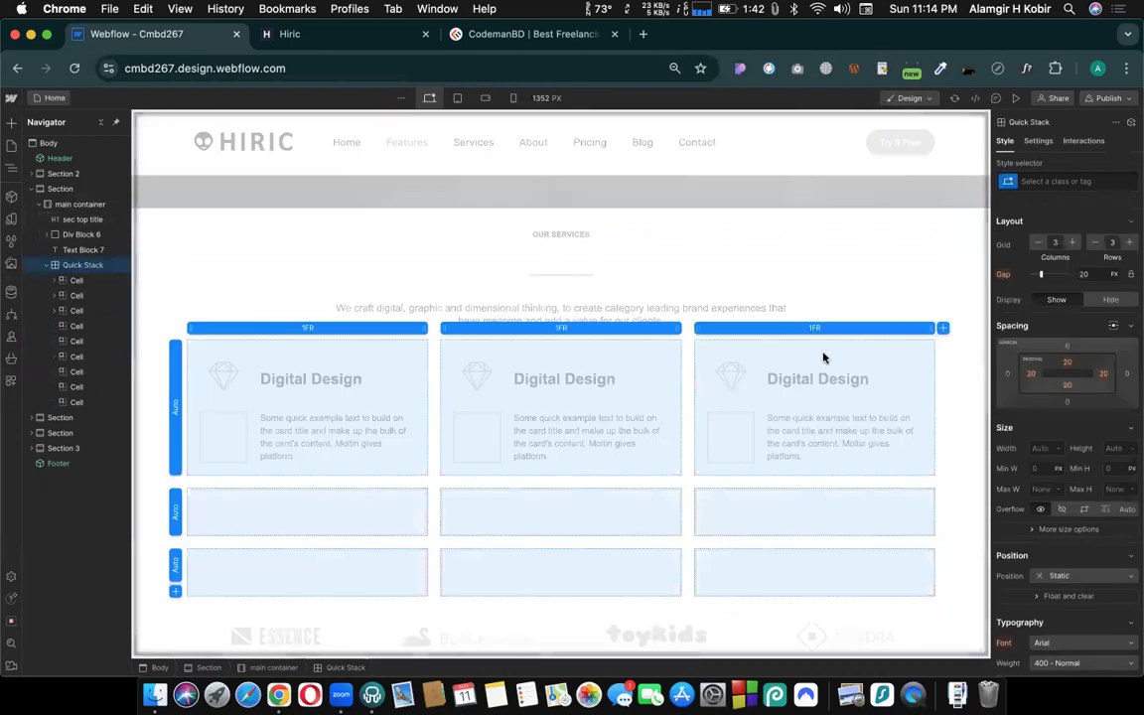
pyautogui.click(1096, 246)
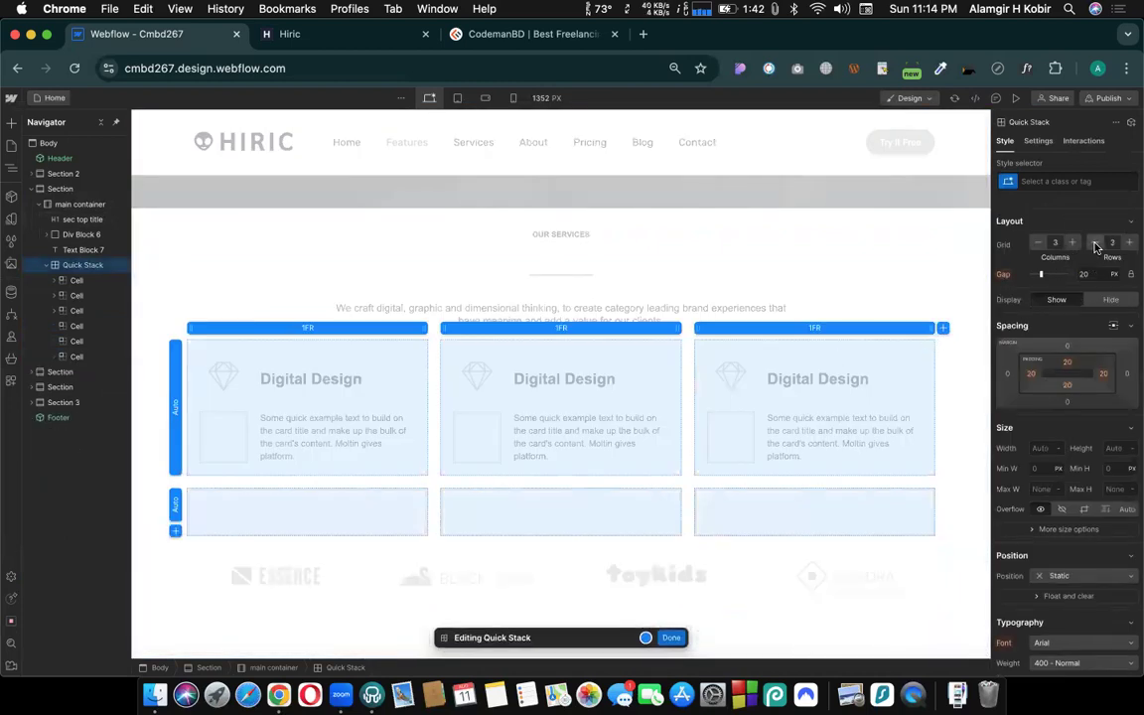
pyautogui.click(1096, 245)
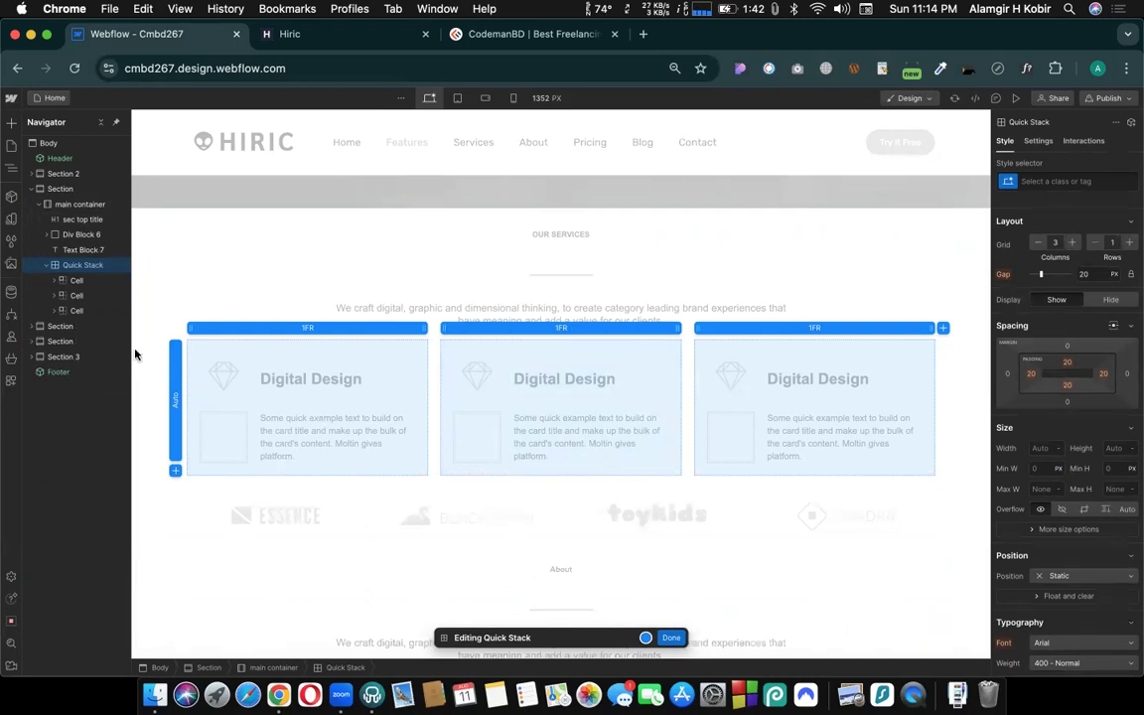
pyautogui.click(672, 638)
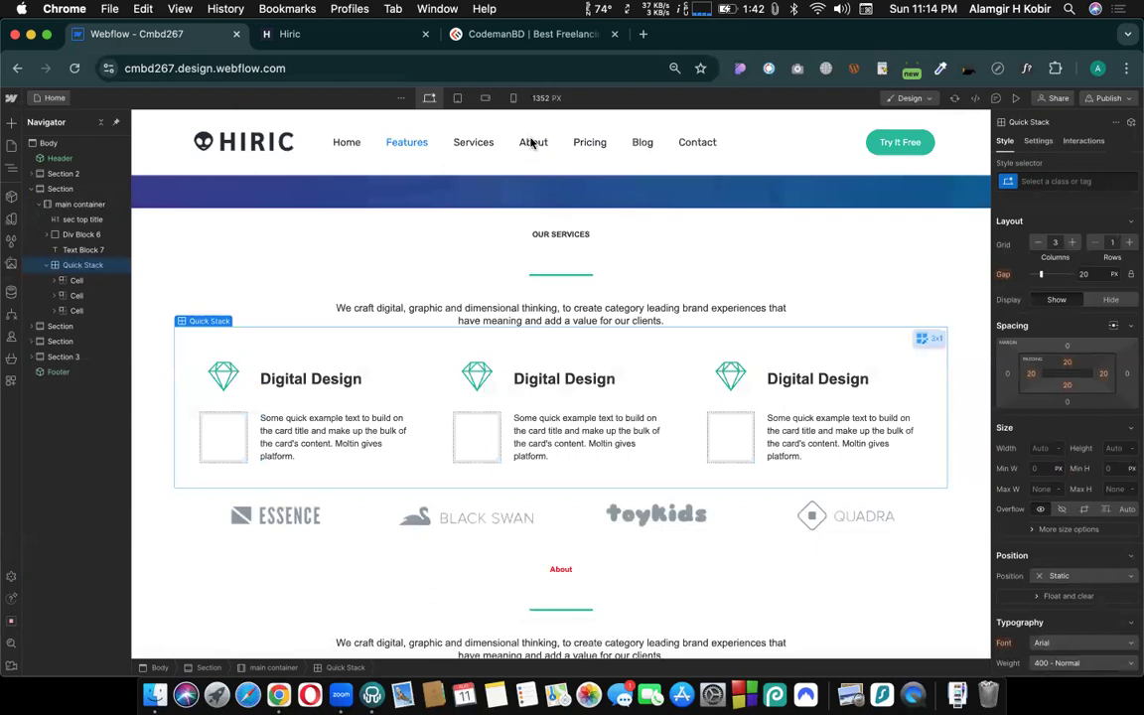
# - Underline the About heading using its about title combo class
pyautogui.click(554, 241)
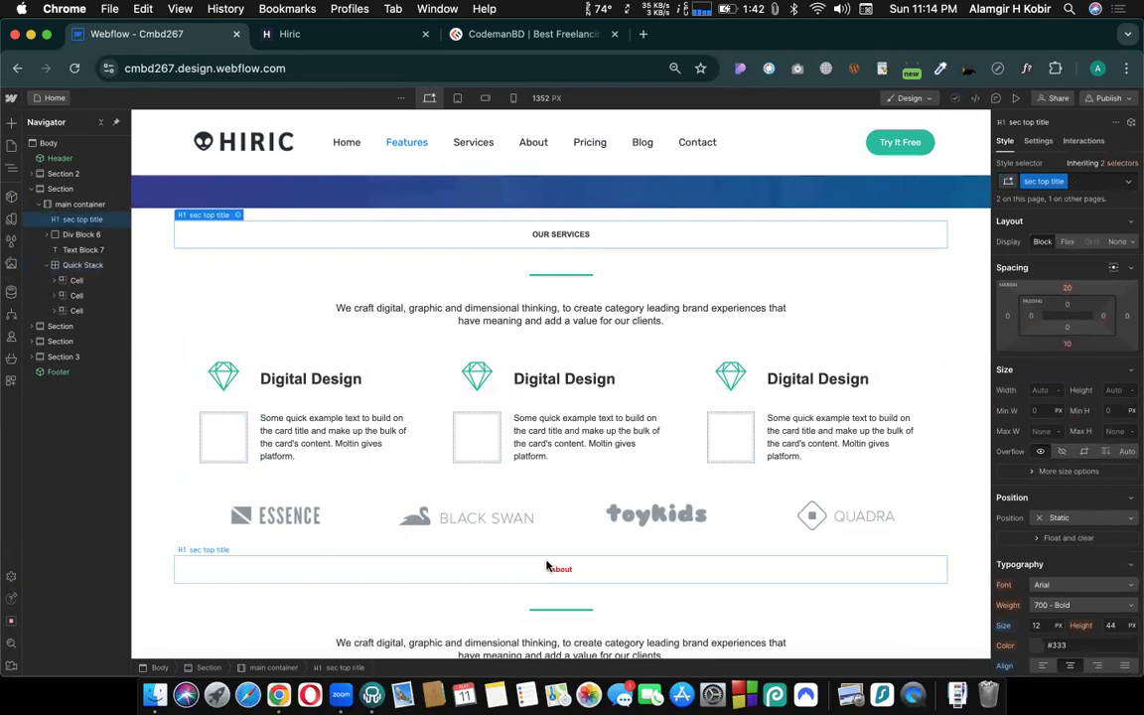
pyautogui.click(548, 572)
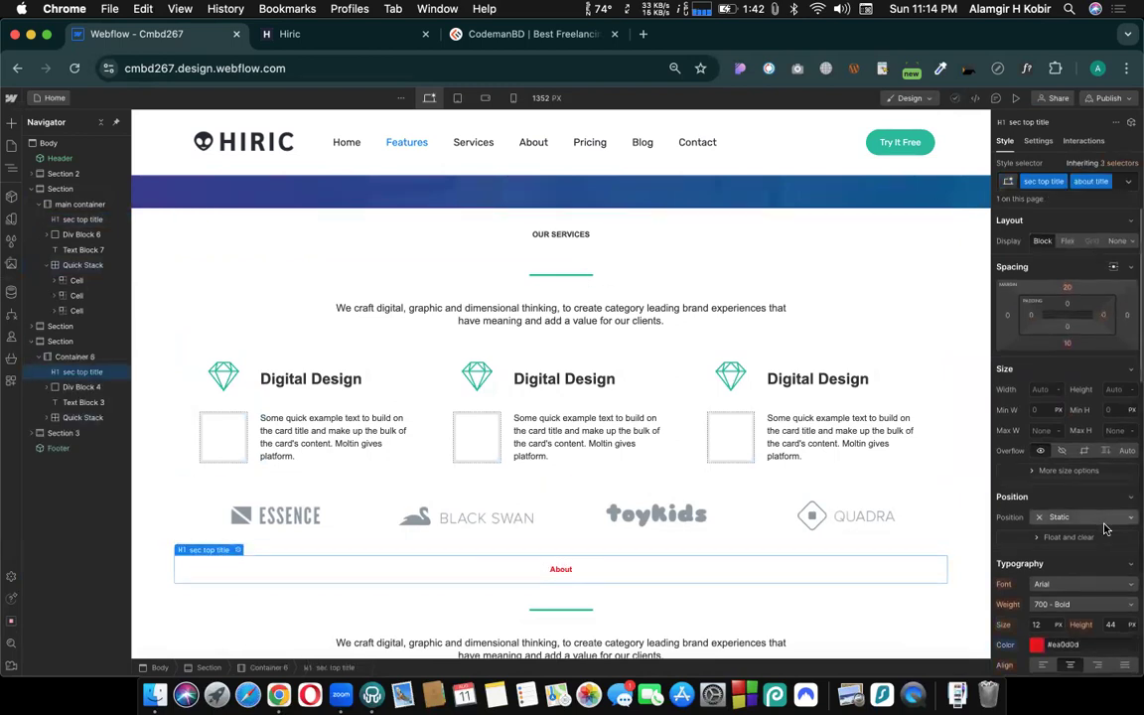
pyautogui.scroll(-3, 1117, 522)
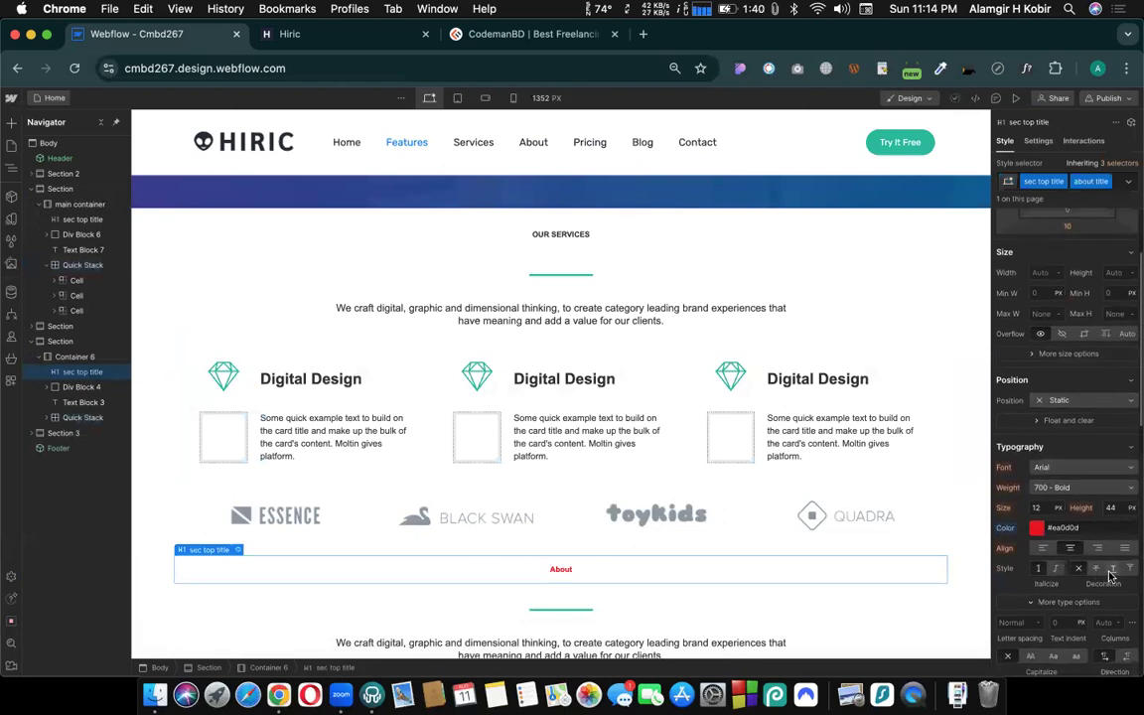
pyautogui.click(1112, 573)
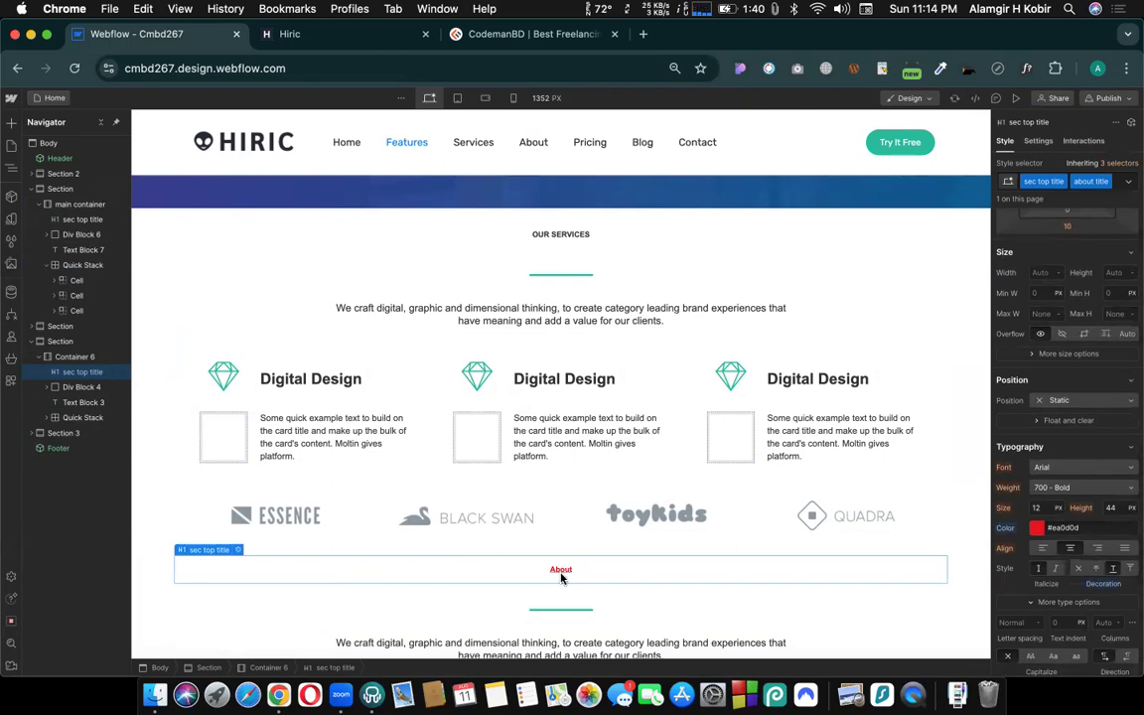
pyautogui.scroll(5, 561, 578)
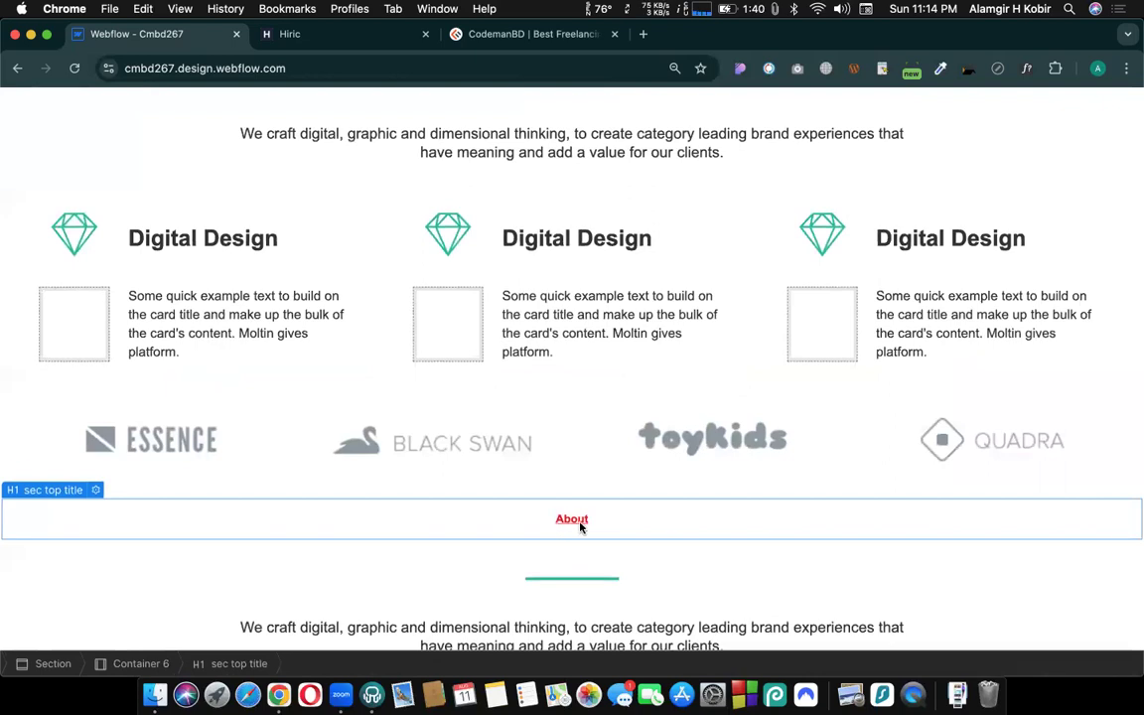
pyautogui.scroll(-5, 581, 526)
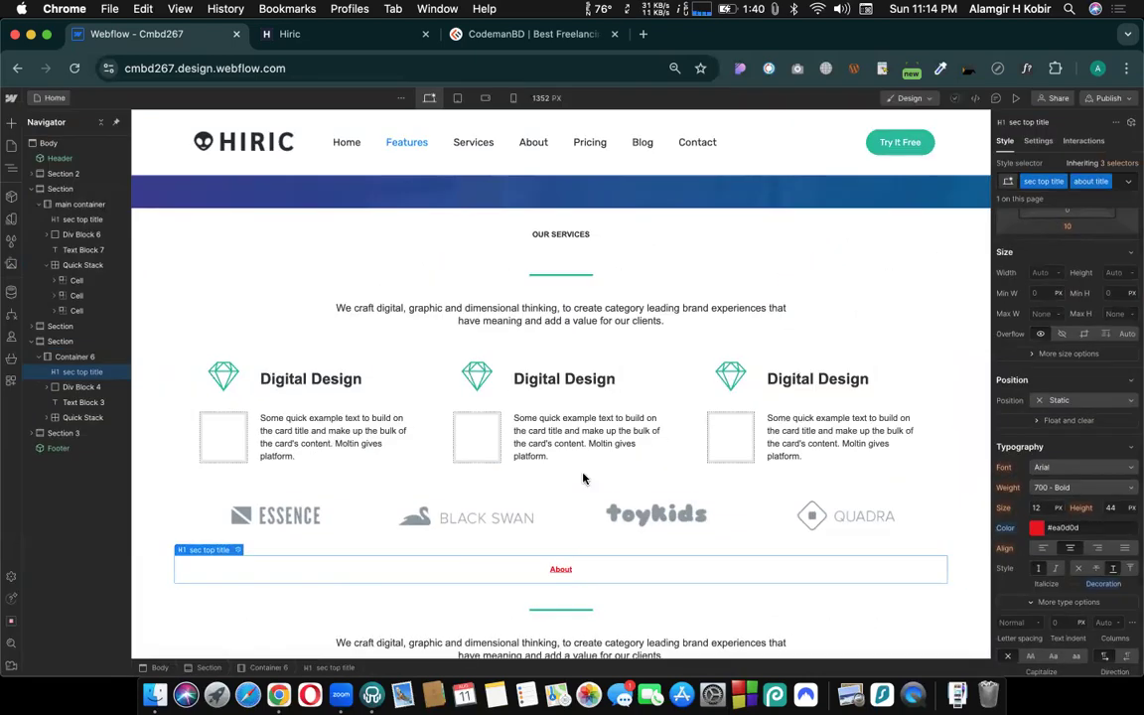
# - Change the font of the shared sec top title class to Great Vibes from the OUR SERVICES heading
pyautogui.click(558, 243)
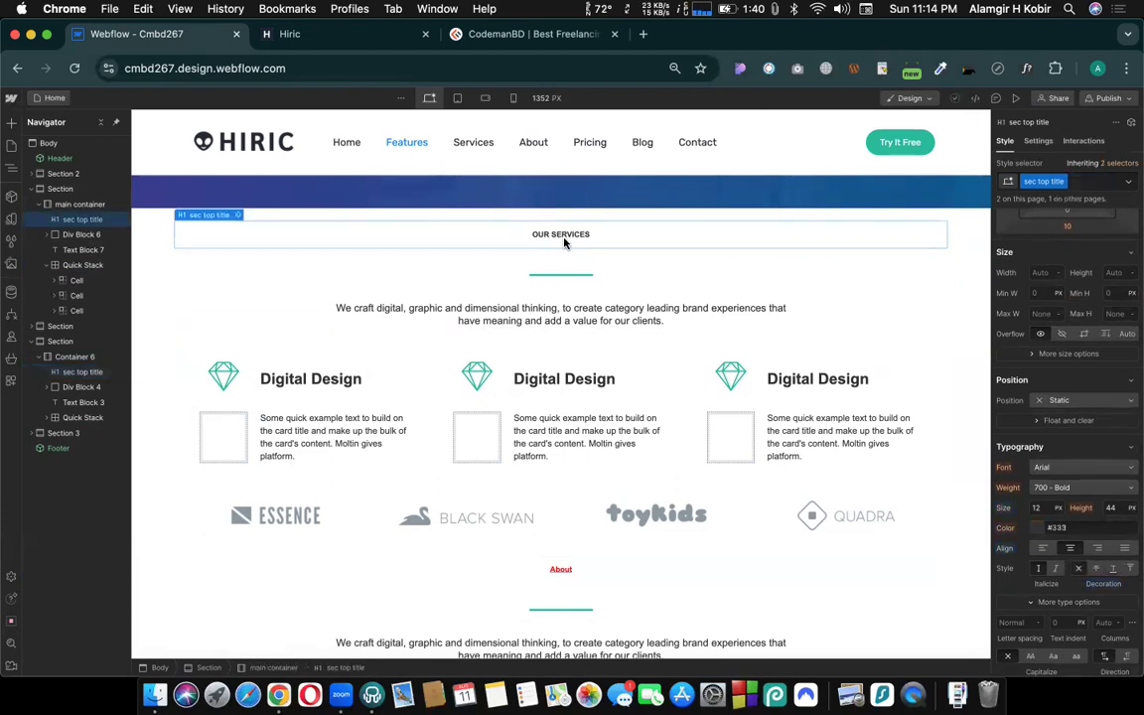
pyautogui.click(1043, 468)
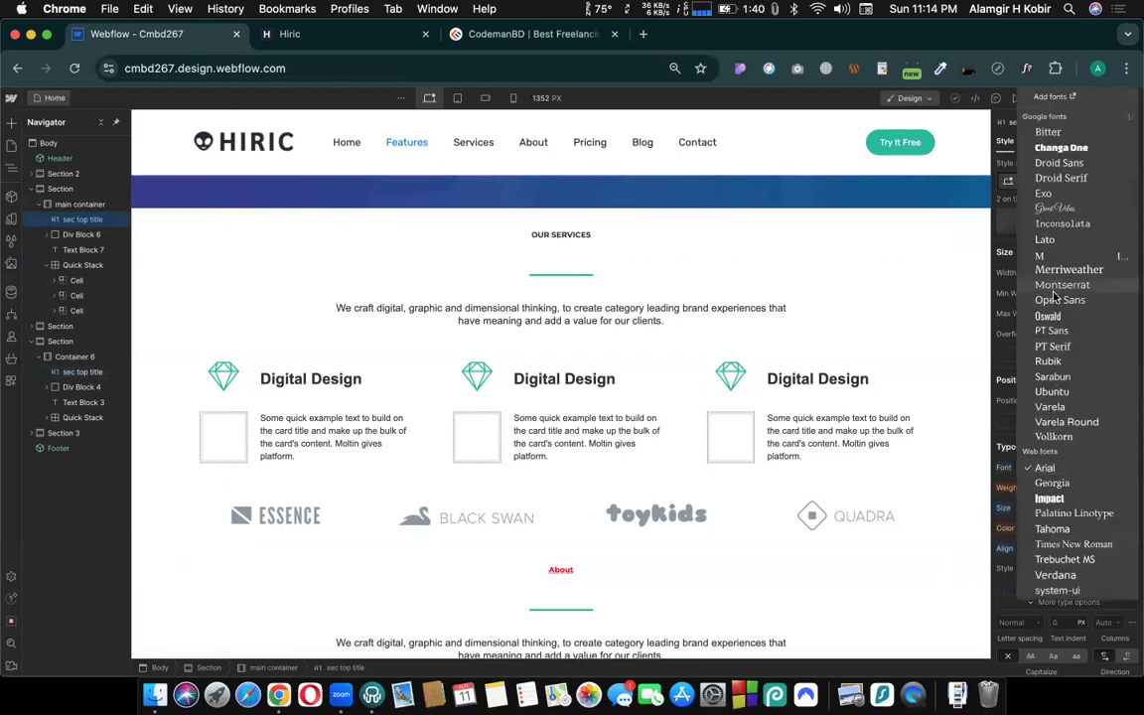
pyautogui.click(1051, 207)
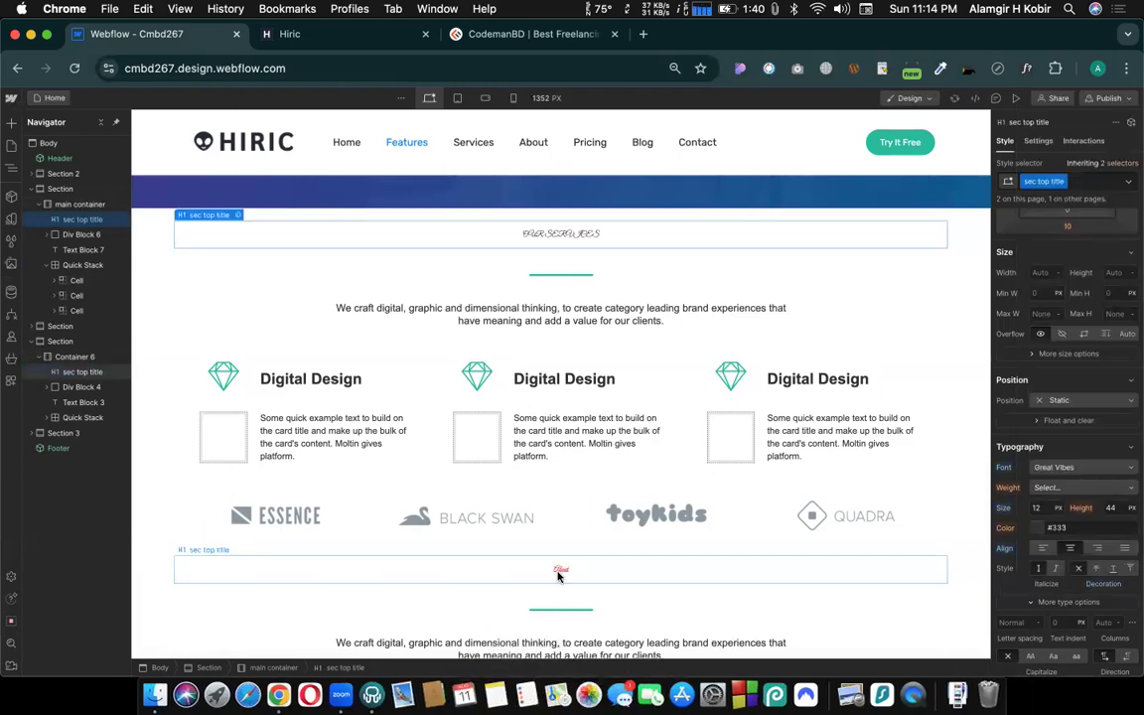
pyautogui.scroll(4, 557, 577)
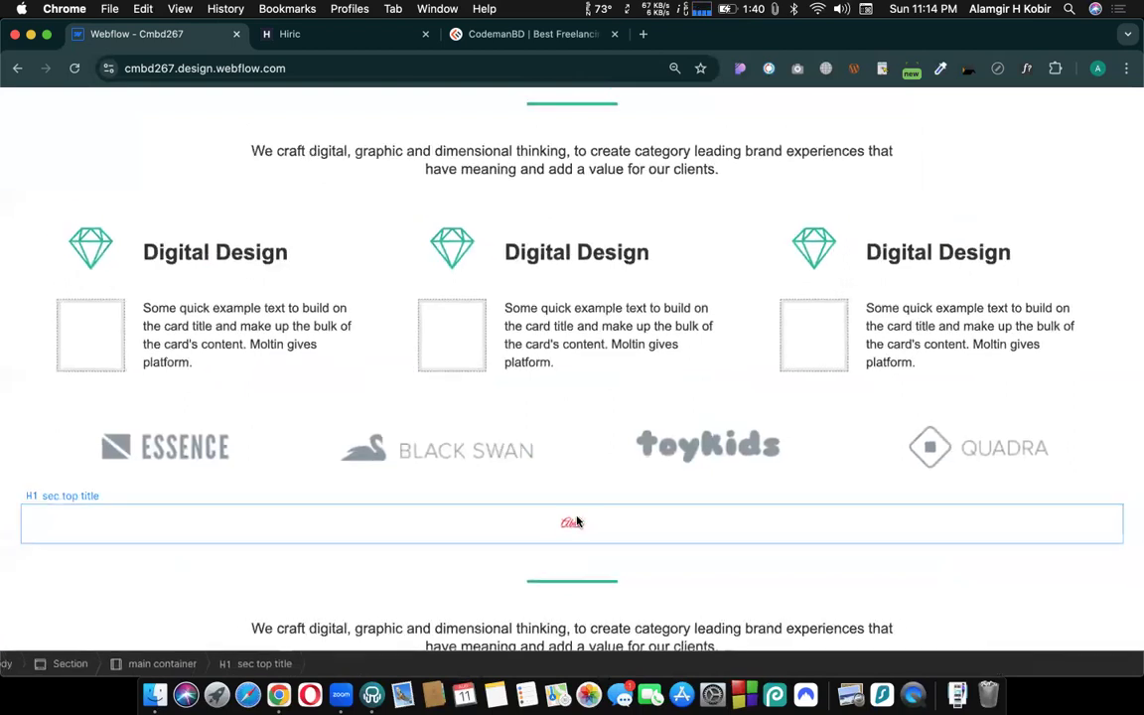
pyautogui.scroll(-4, 574, 523)
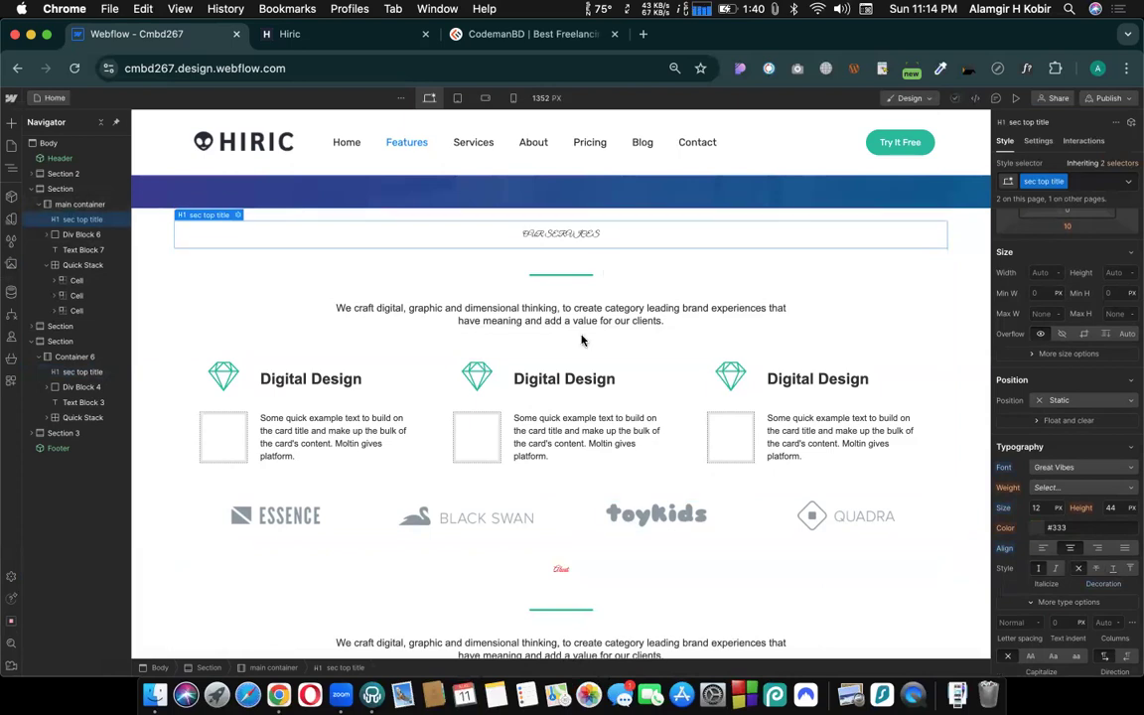
# - Undo the Great Vibes font and the About underline, keeping the services grid at one row
pyautogui.press('super+z')
pyautogui.press('super+z')
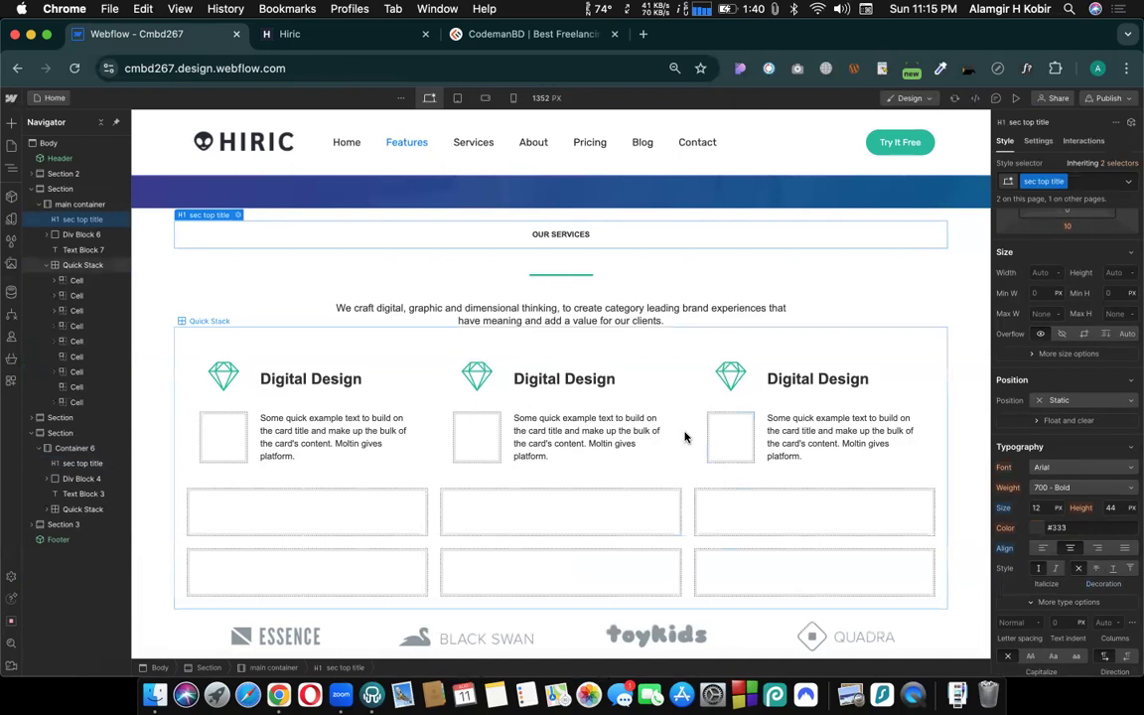
pyautogui.scroll(-1, 684, 437)
pyautogui.press('super+z')
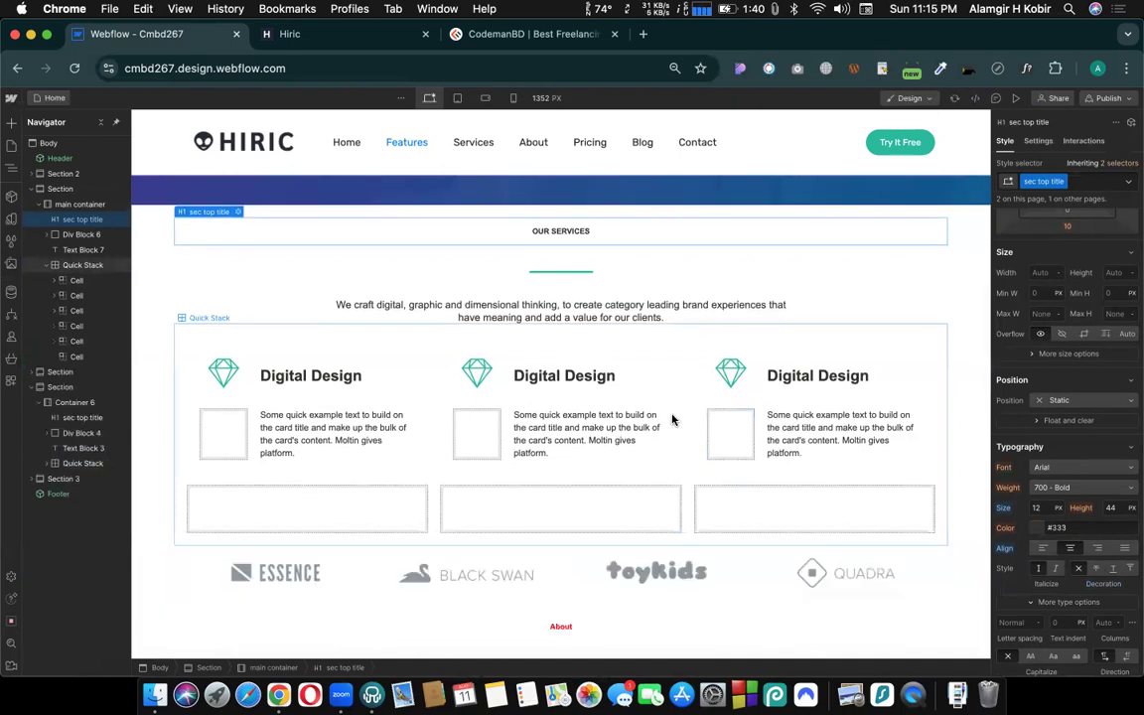
pyautogui.press('super+z')
pyautogui.press('super+z')
pyautogui.press('super+z')
pyautogui.press('super+z')
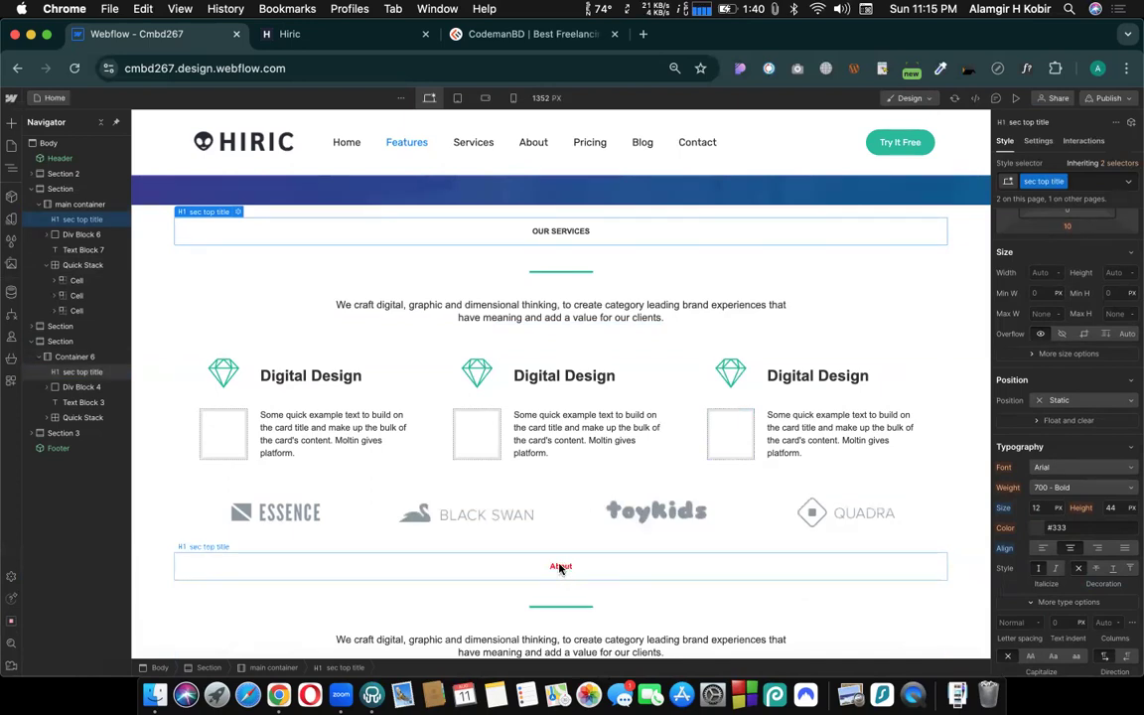
# - Compare the classes and typography settings of the About and OUR SERVICES headings
pyautogui.click(560, 568)
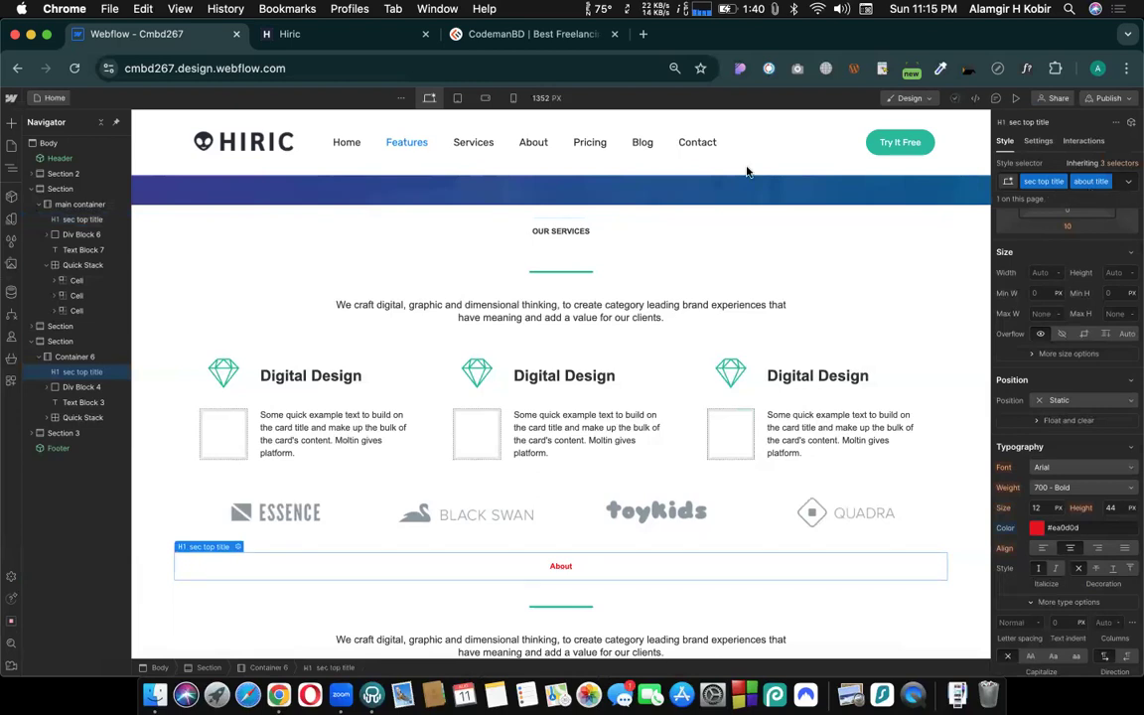
pyautogui.click(562, 233)
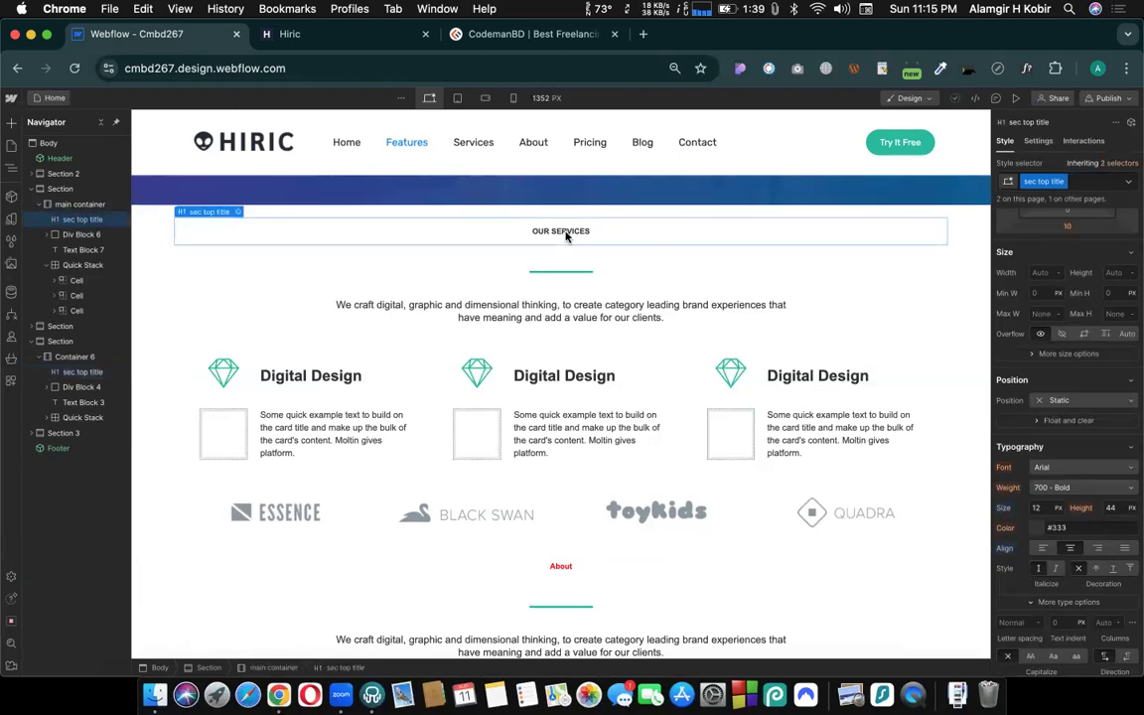
pyautogui.click(548, 569)
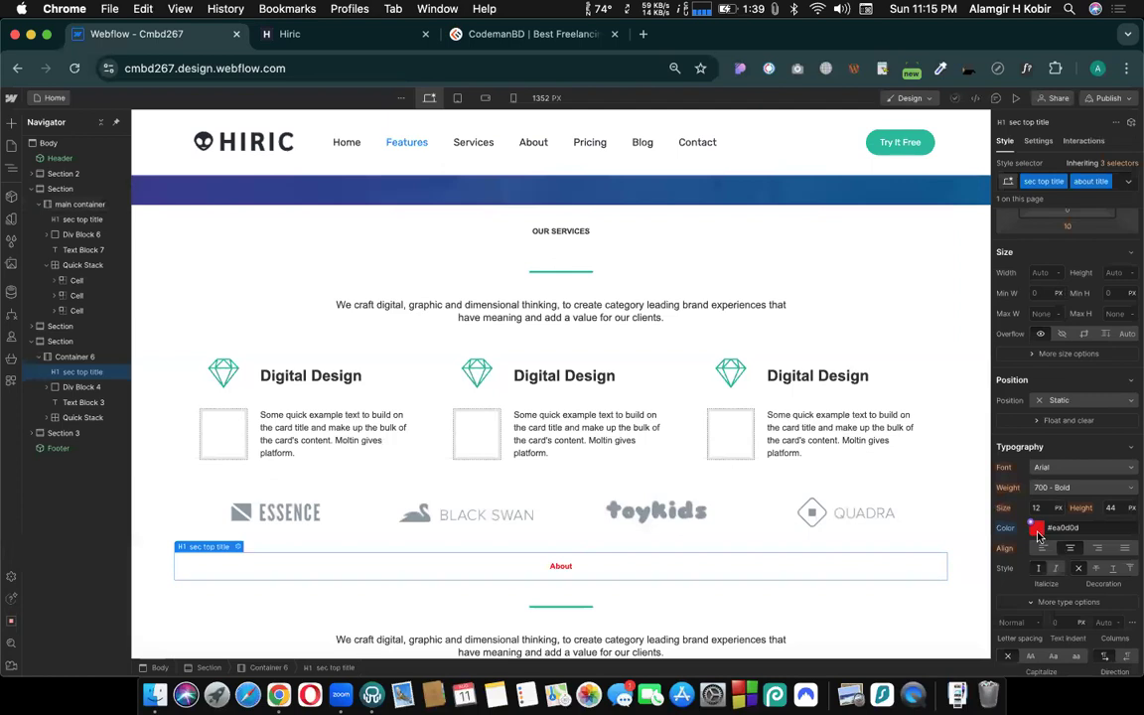
# - Set the text color of the OUR SERVICES heading's sec top title class to green #07c307
pyautogui.click(591, 237)
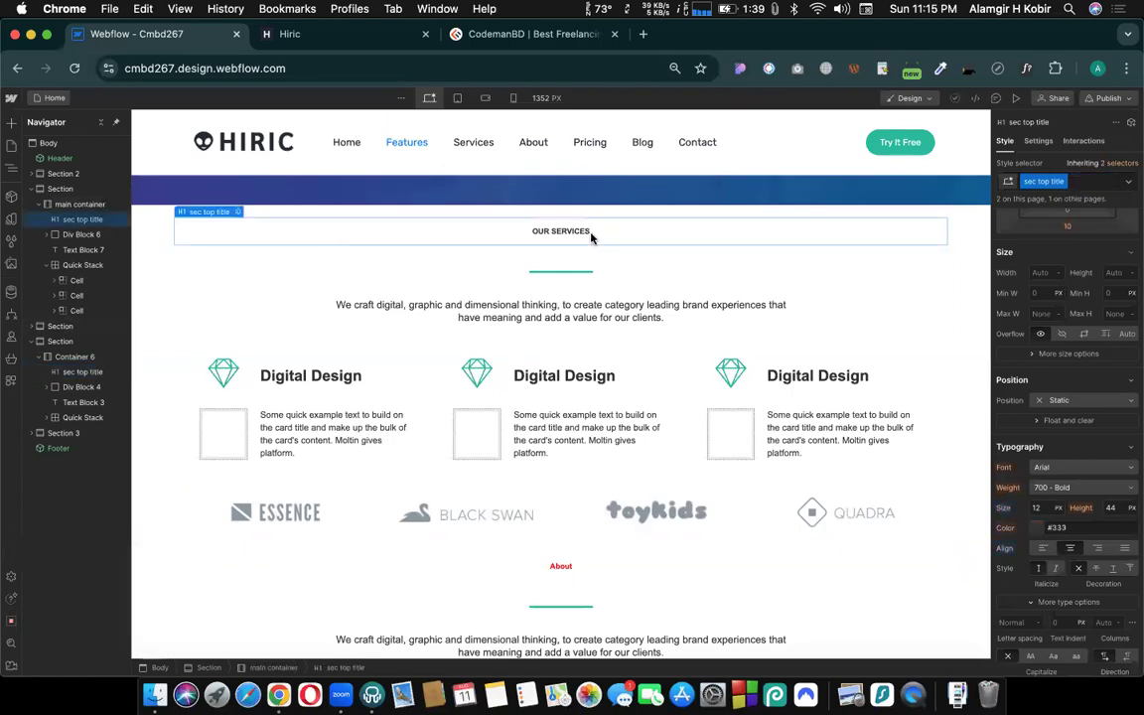
pyautogui.click(1036, 529)
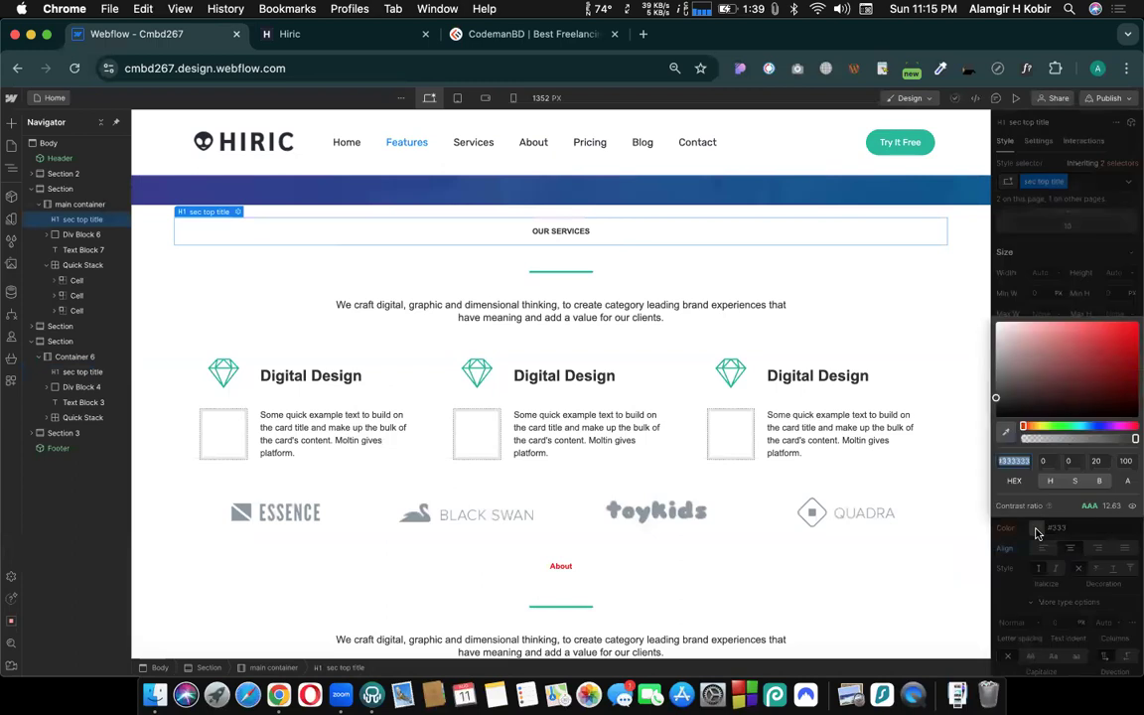
pyautogui.click(1060, 425)
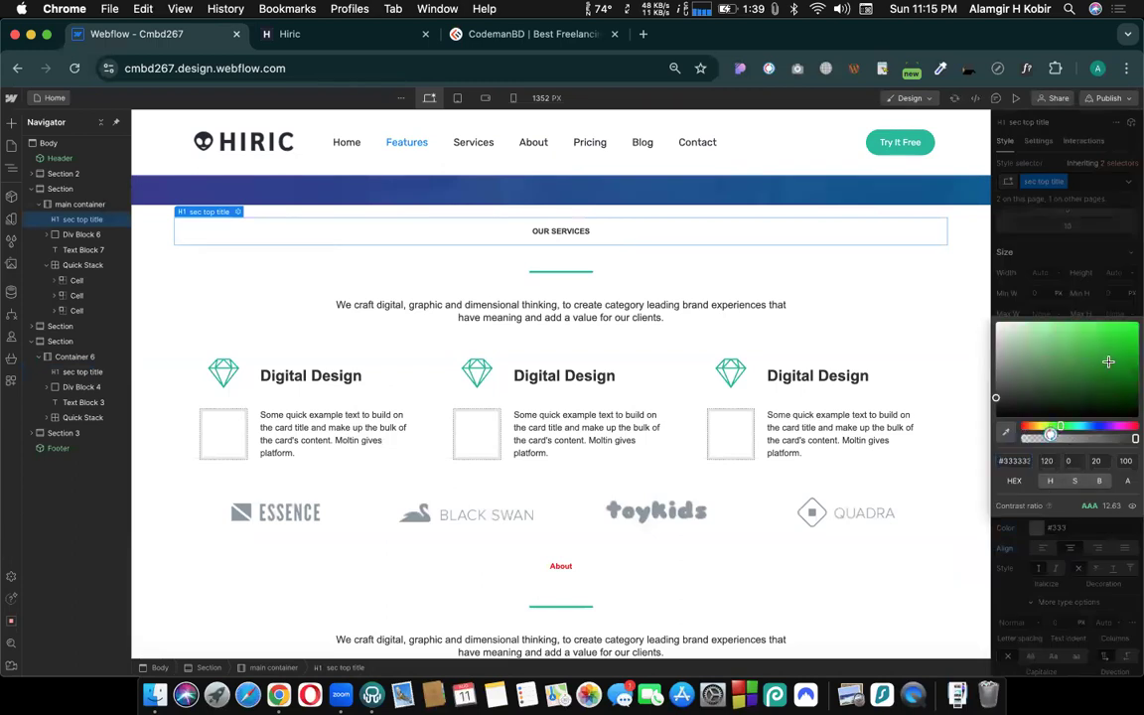
pyautogui.click(1109, 361)
pyautogui.click(874, 451)
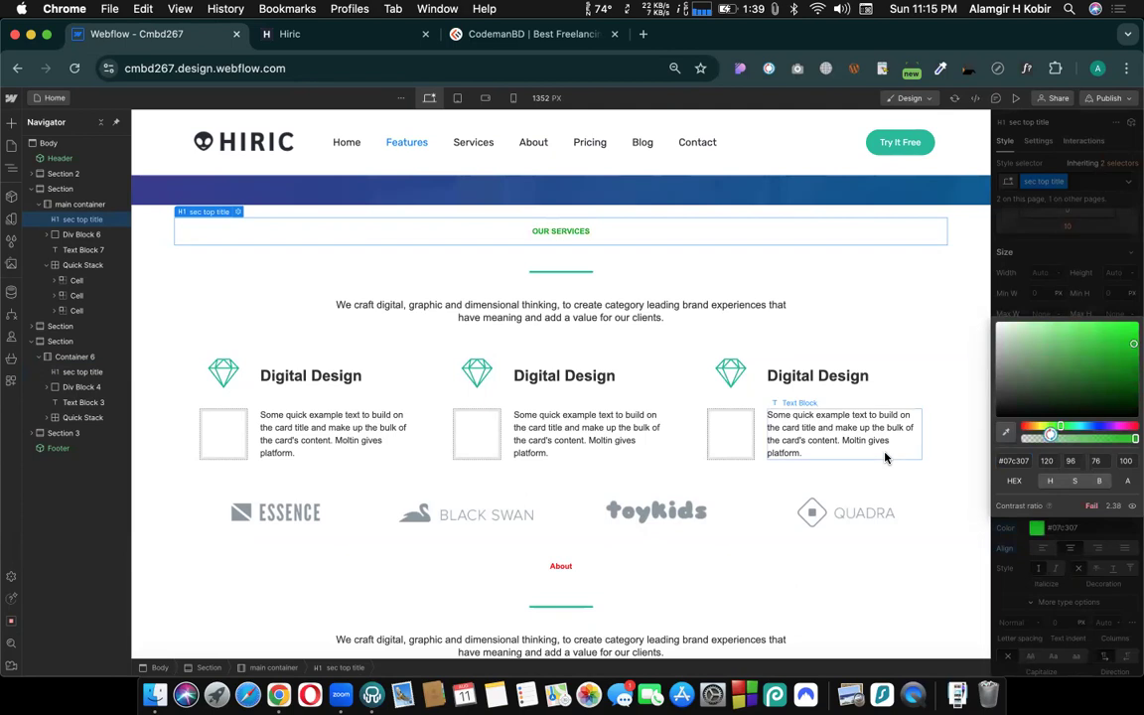
# - Examine which typography properties the About heading inherits and which its about title combo class overrides
pyautogui.click(560, 568)
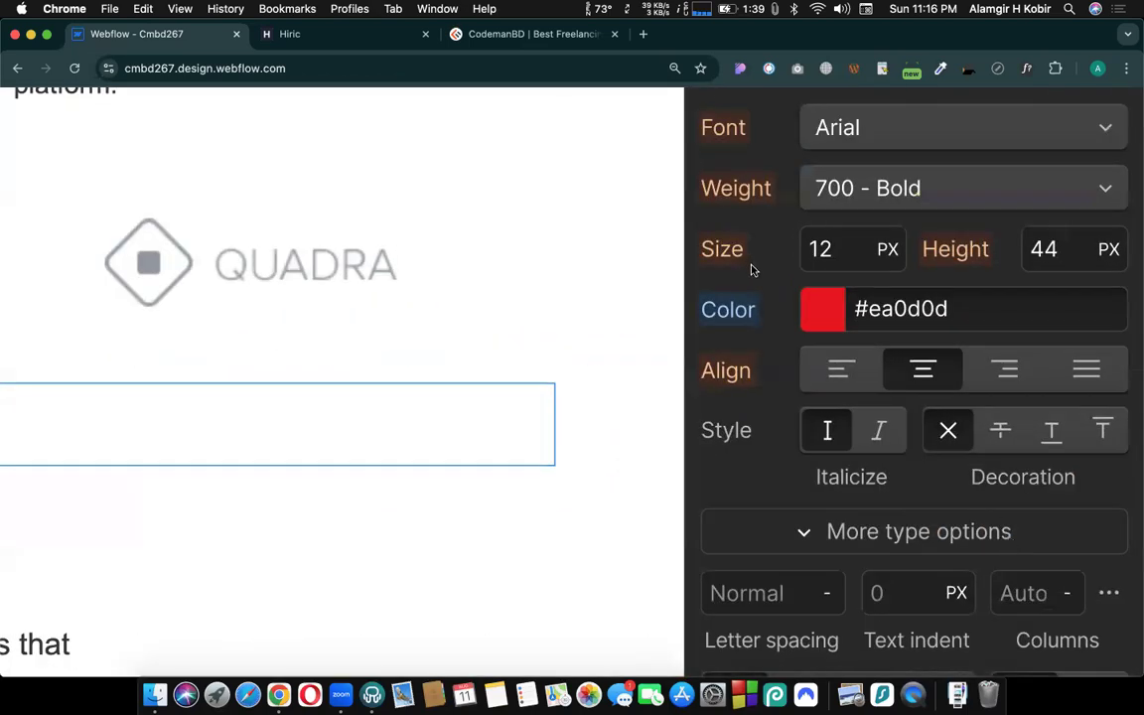
pyautogui.scroll(2, 752, 270)
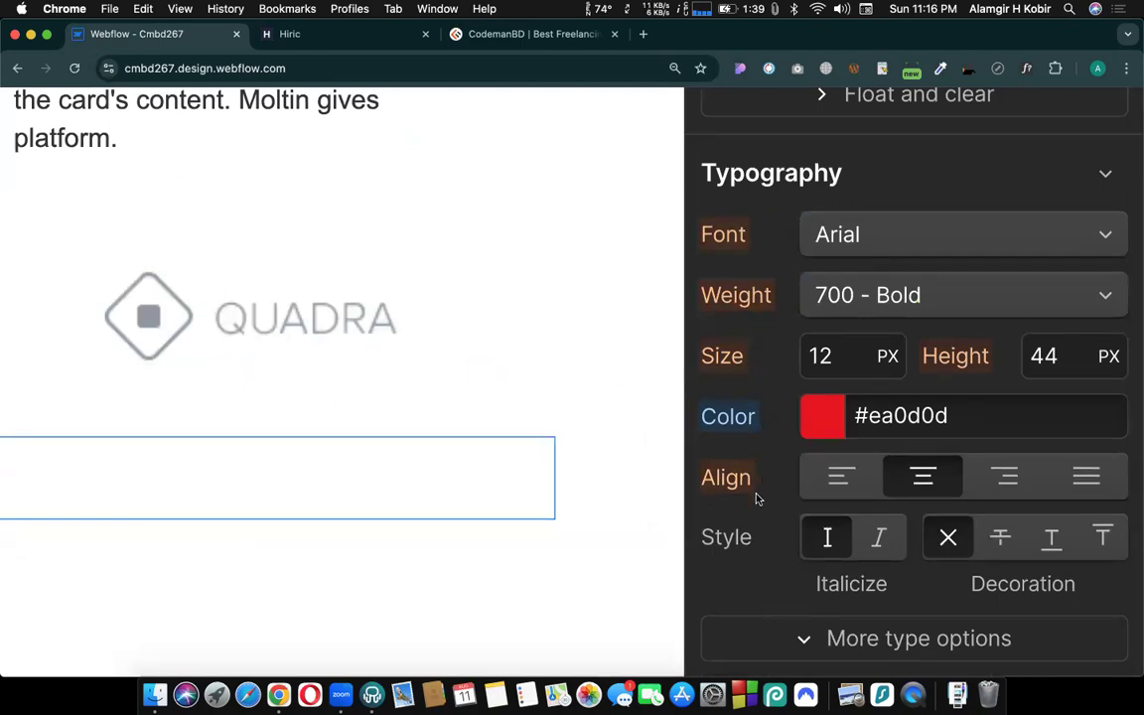
pyautogui.scroll(-5, 757, 498)
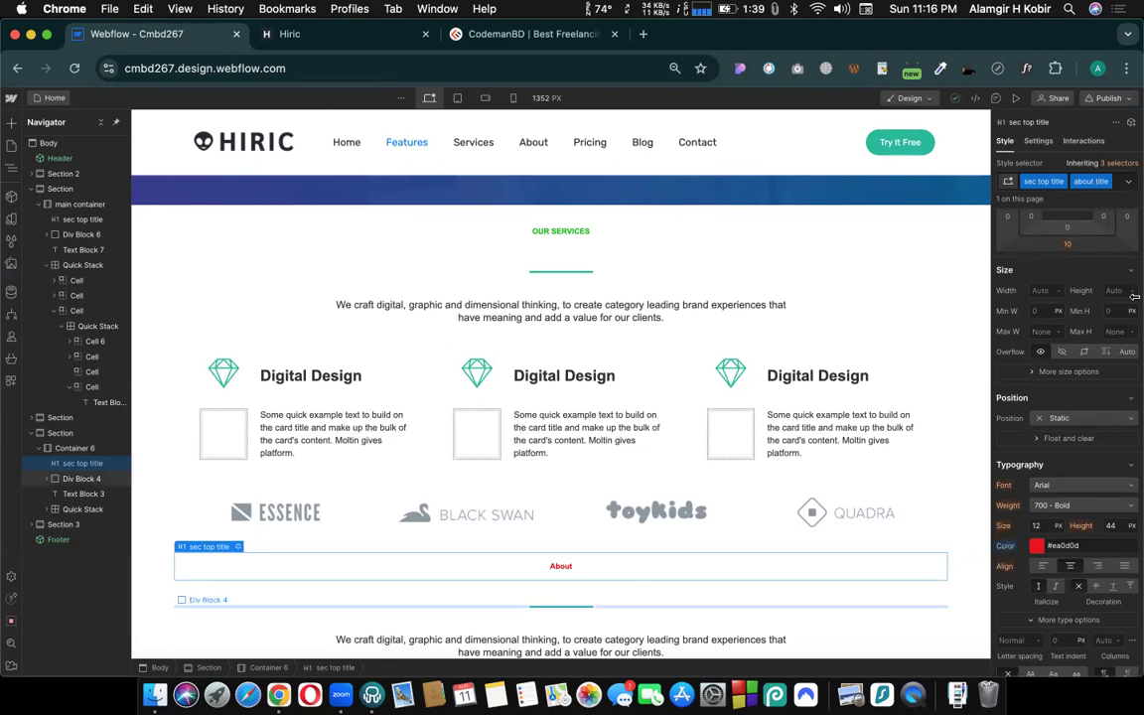
# - Set the font size of the shared sec top title class to 34 px from the OUR SERVICES heading
pyautogui.click(600, 234)
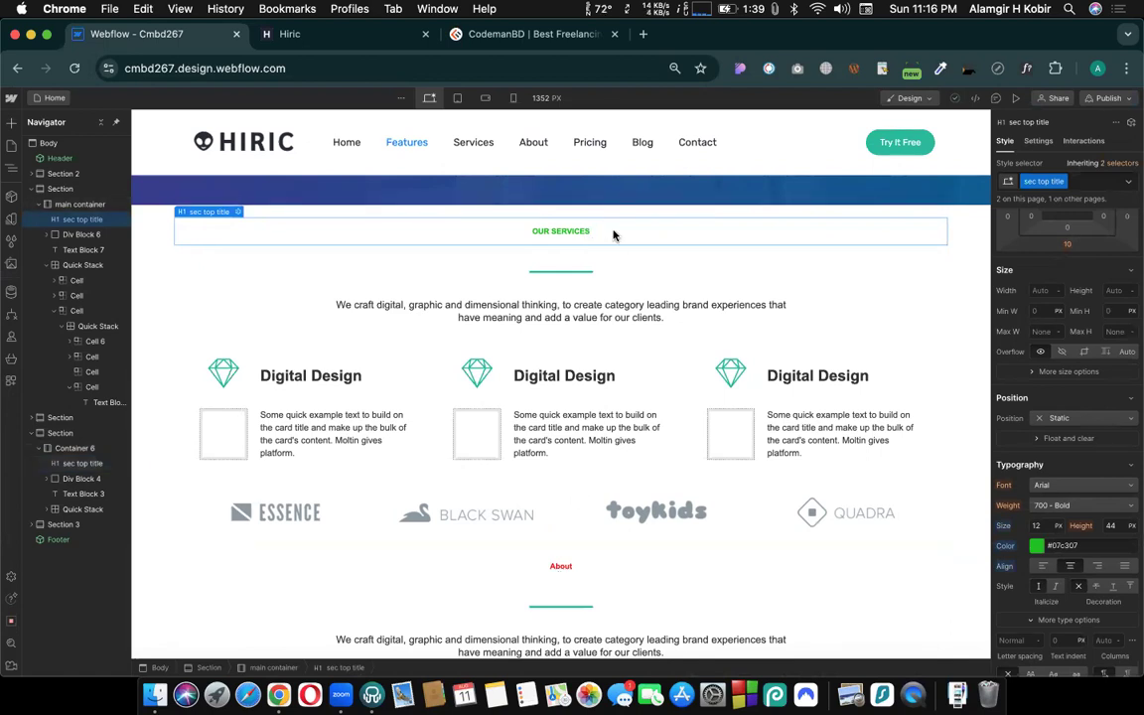
pyautogui.click(1043, 525)
pyautogui.write('34')
pyautogui.press('Return')
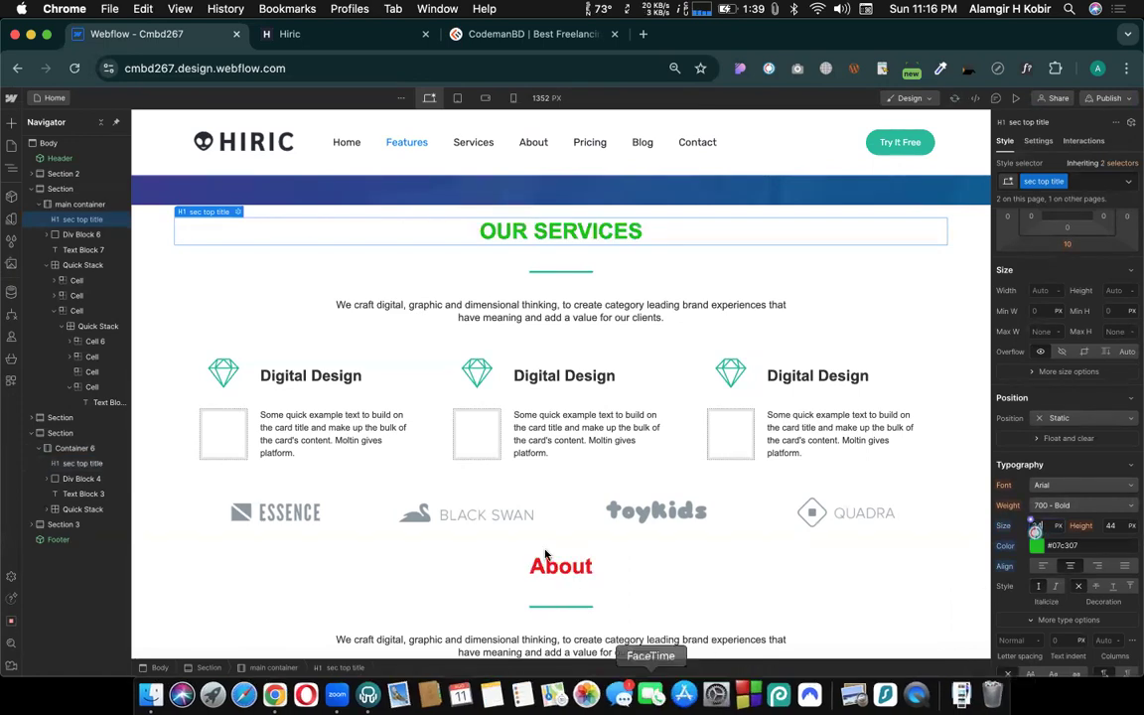
# - Review the About heading and the Home page sections below it, and open the About US page
pyautogui.click(558, 574)
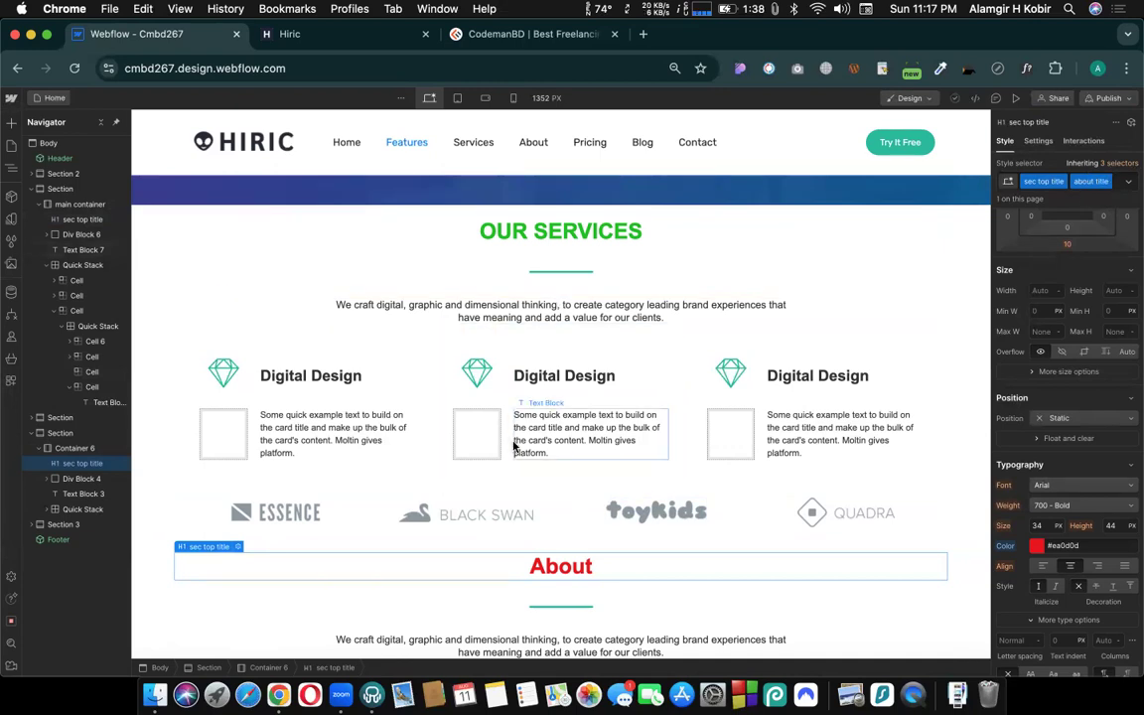
pyautogui.scroll(-1, 514, 445)
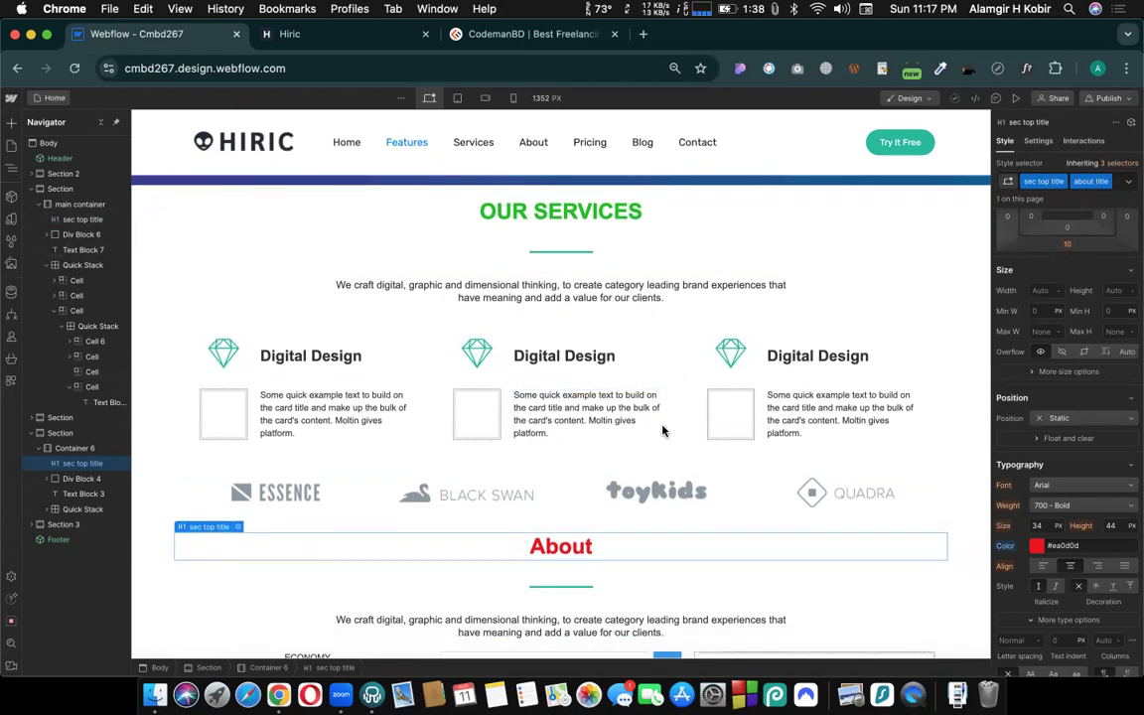
pyautogui.scroll(-10, 591, 554)
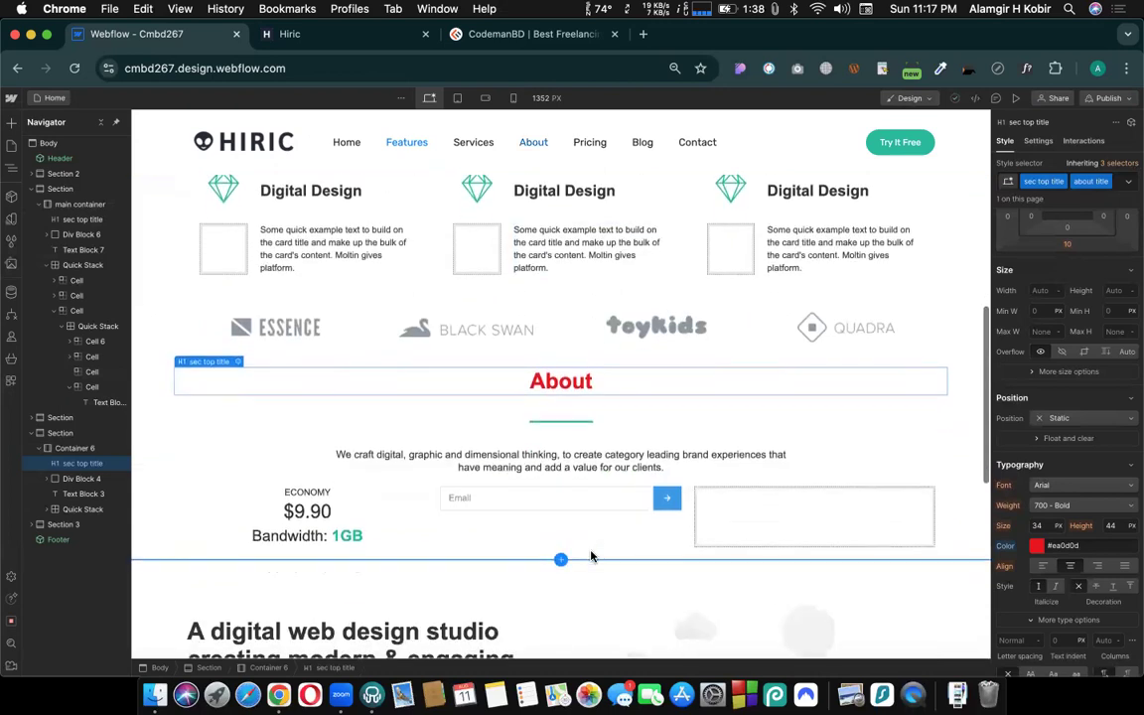
pyautogui.click(46, 102)
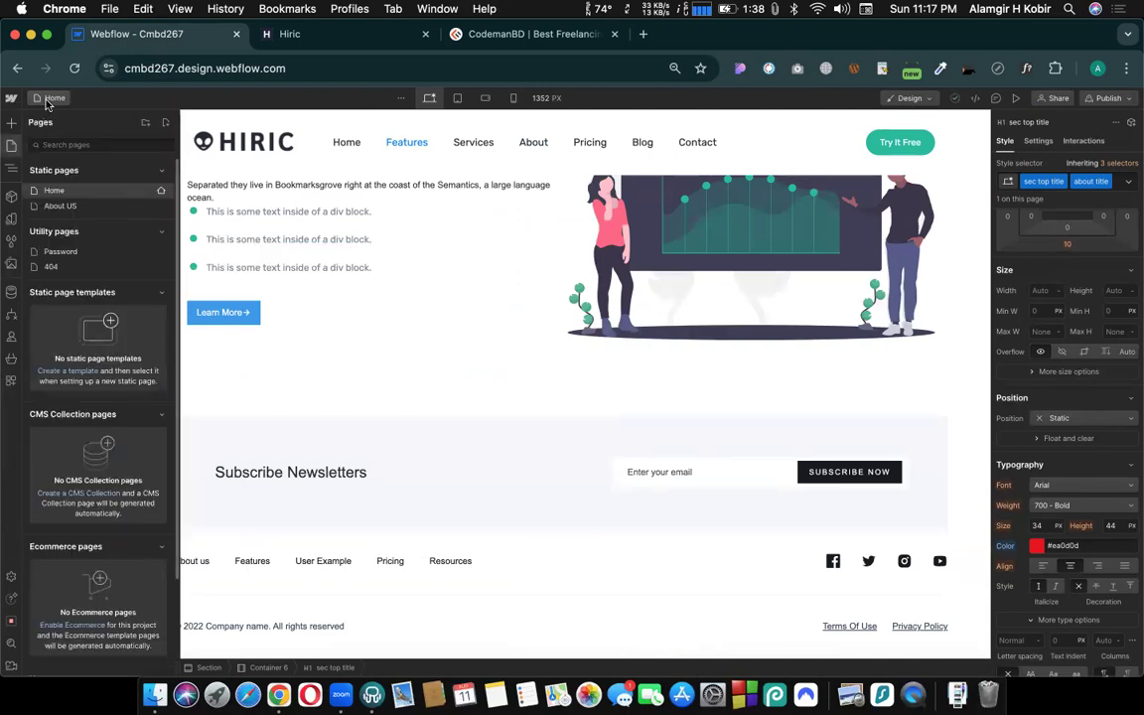
pyautogui.click(58, 207)
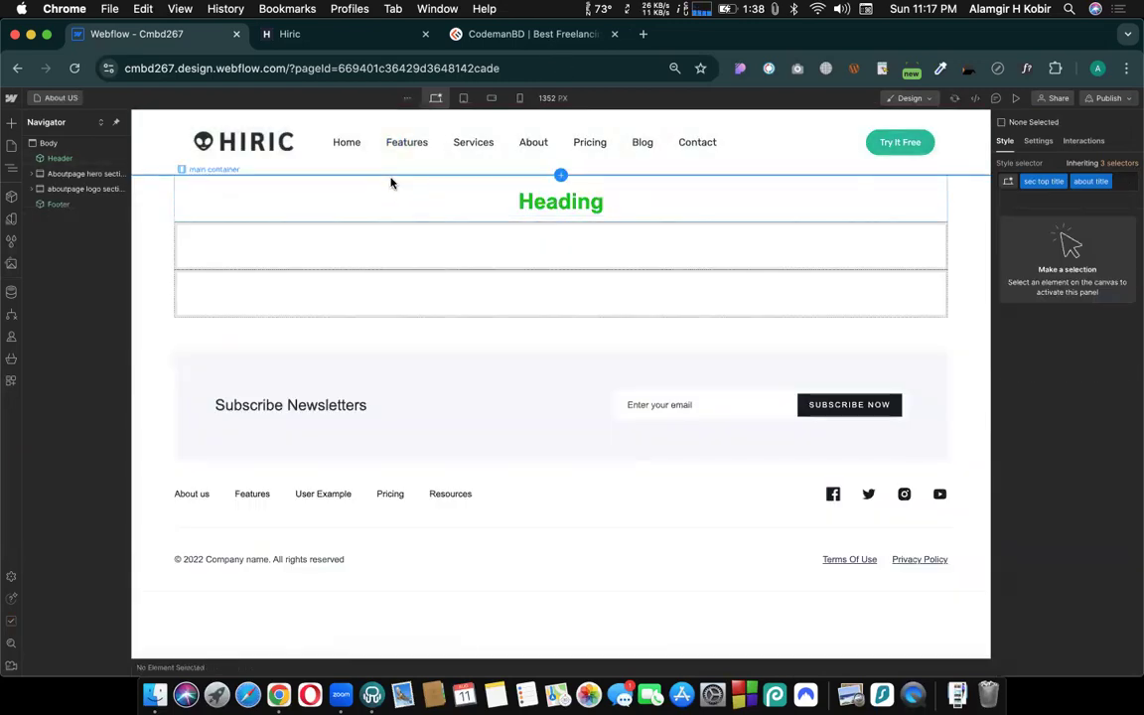
# - Delete the centered heading from the main container of the Aboutpage hero section
pyautogui.click(511, 205)
pyautogui.click(511, 205)
pyautogui.press('Delete')
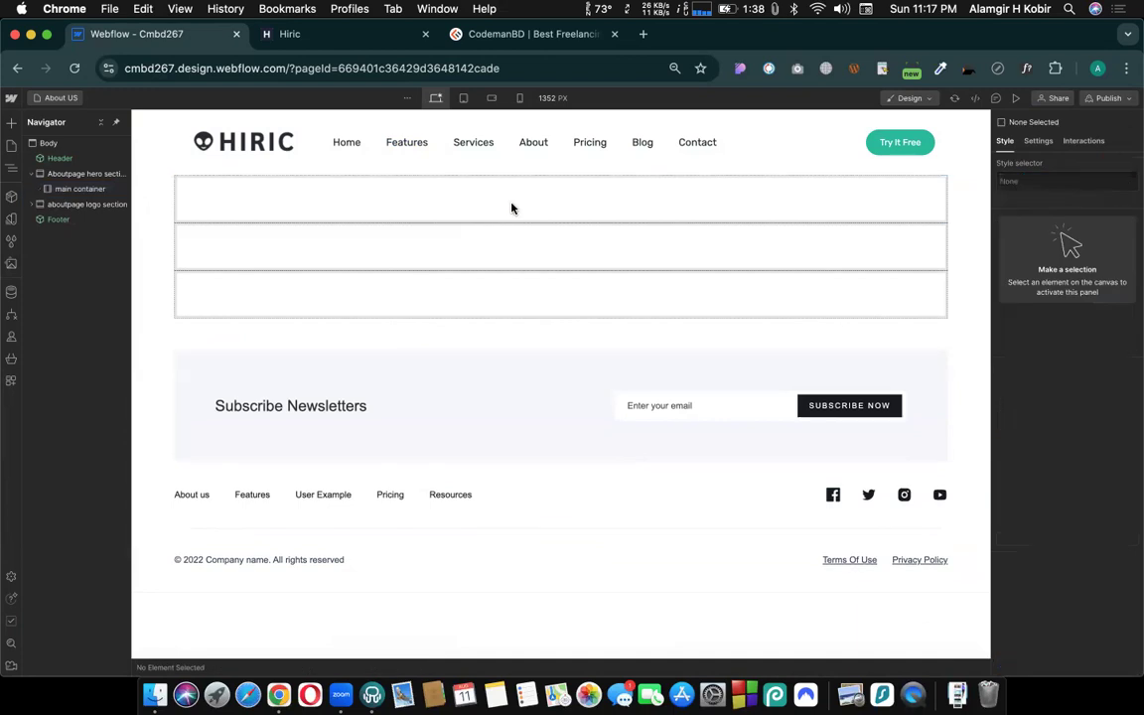
# - Add a Quick Stack element inside the hero section's empty main container
pyautogui.click(467, 203)
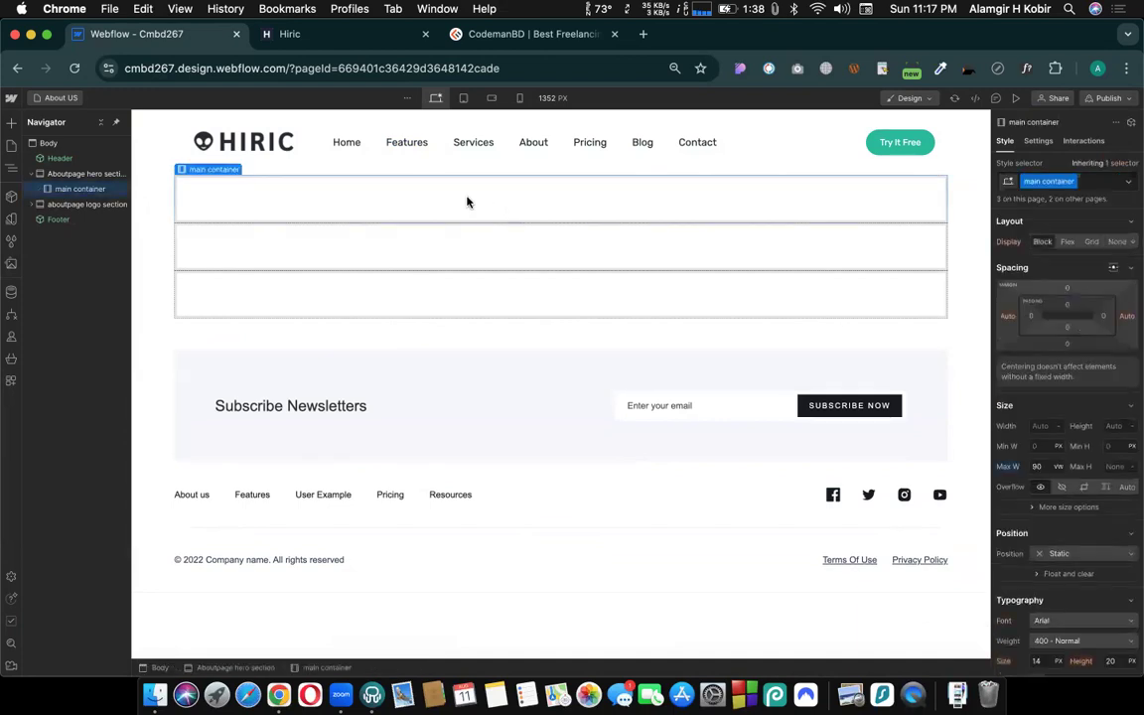
pyautogui.press('super+e')
pyautogui.write('quick')
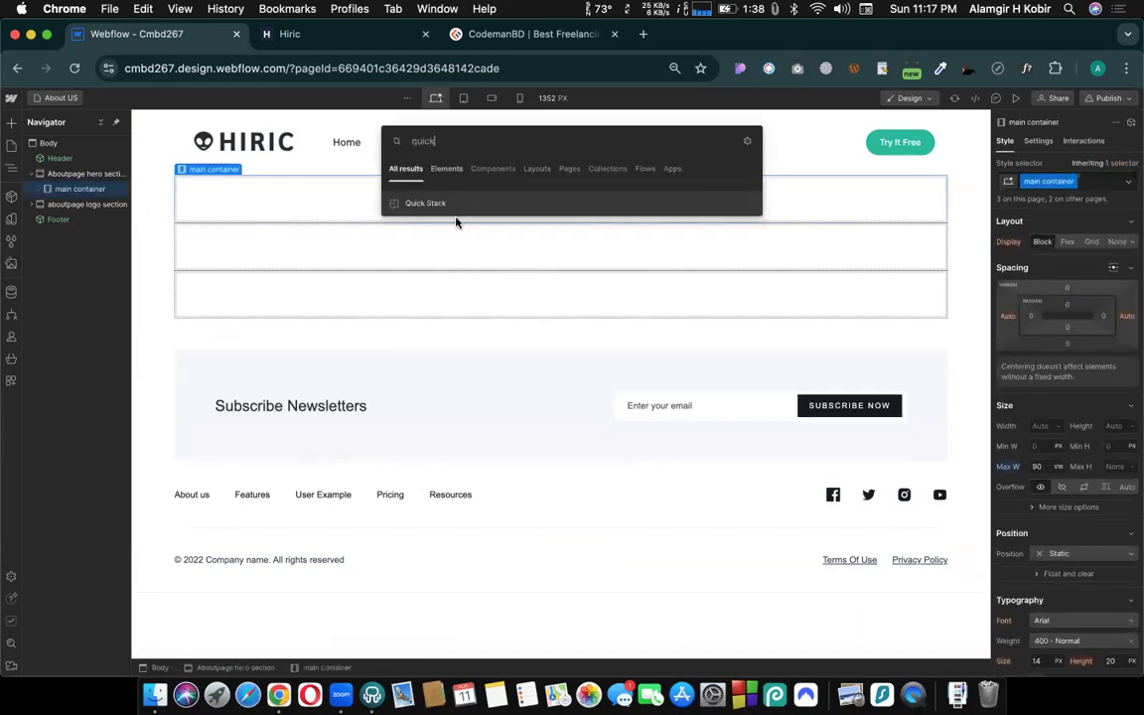
pyautogui.click(428, 201)
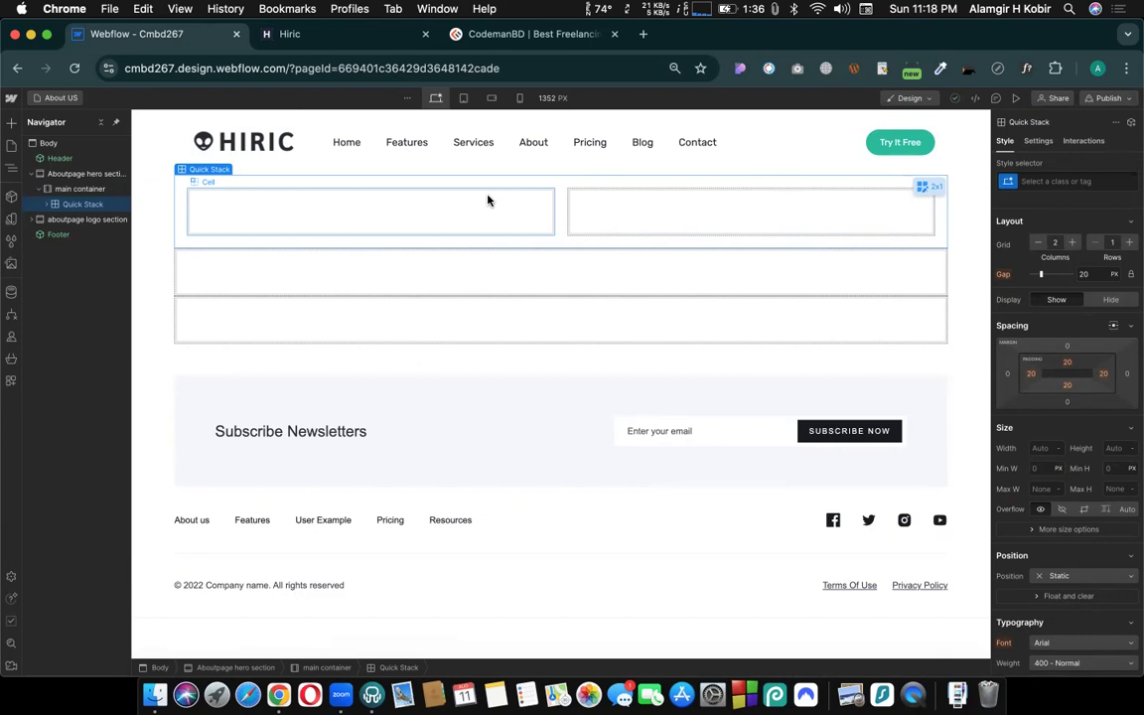
# - Add a Heading element to the first cell of the hero section's Quick Stack
pyautogui.click(444, 212)
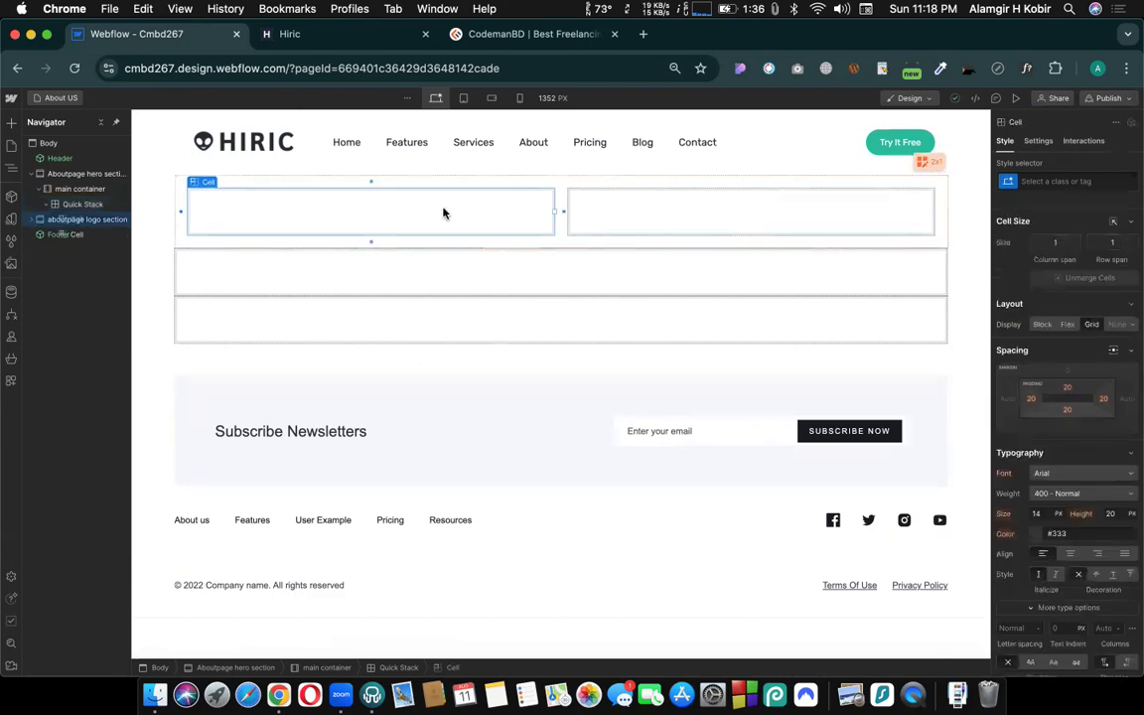
pyautogui.press('super+e')
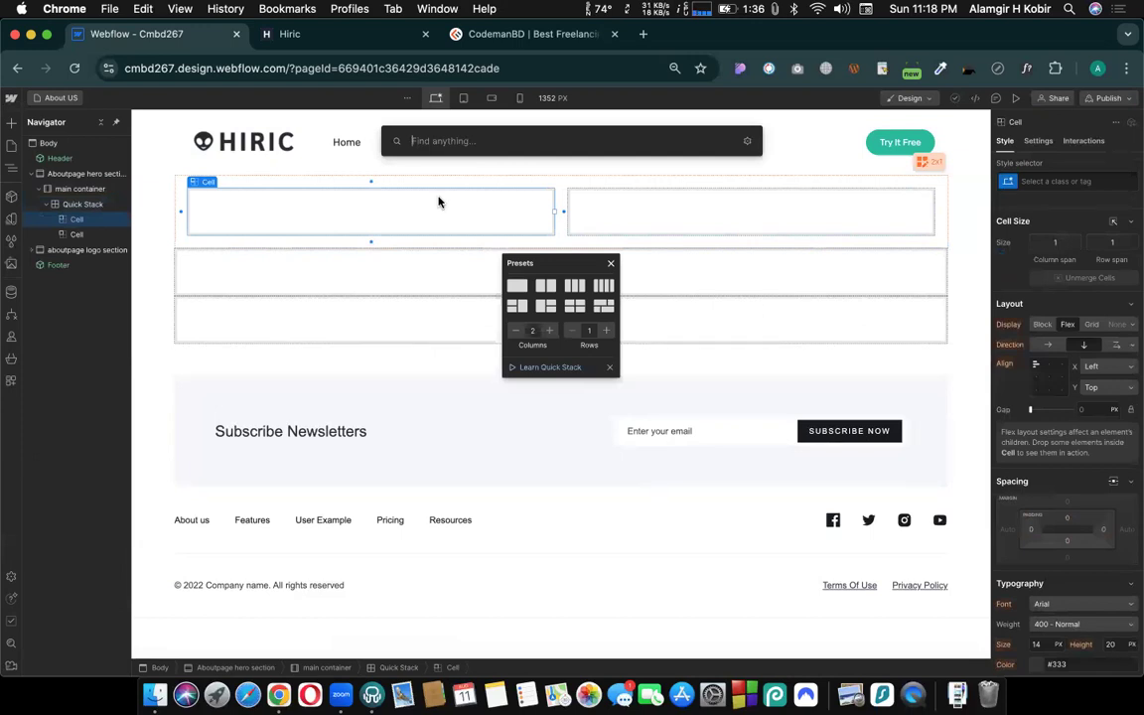
pyautogui.write('hea')
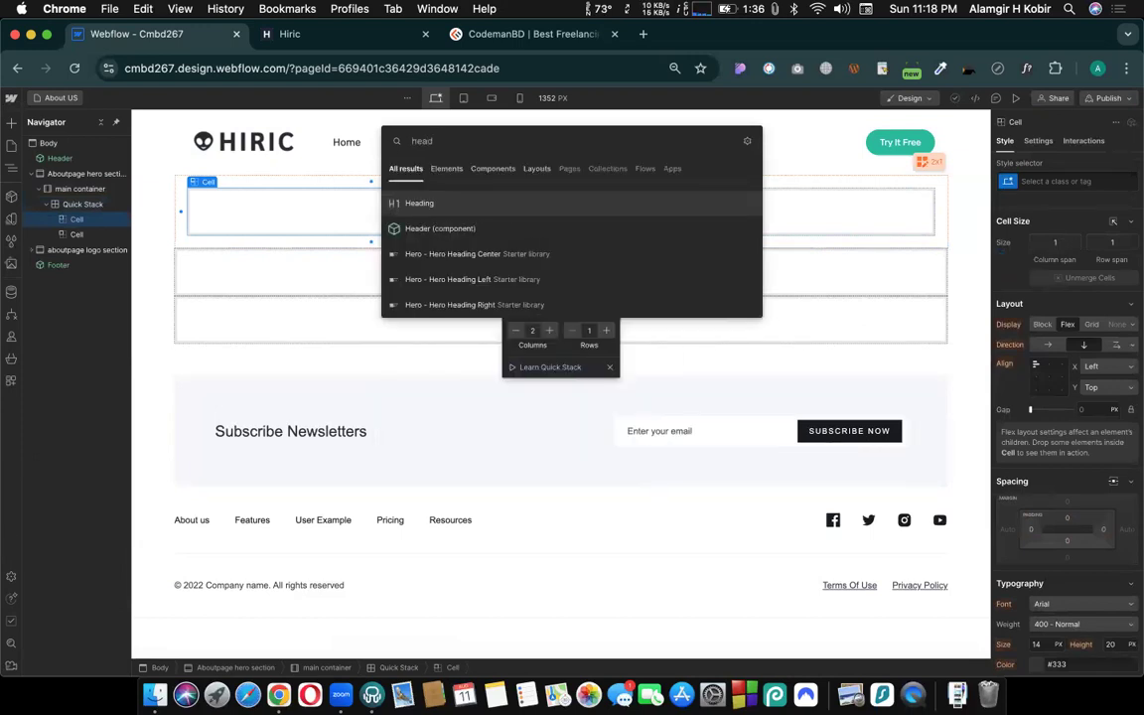
pyautogui.write('d')
pyautogui.press('Return')
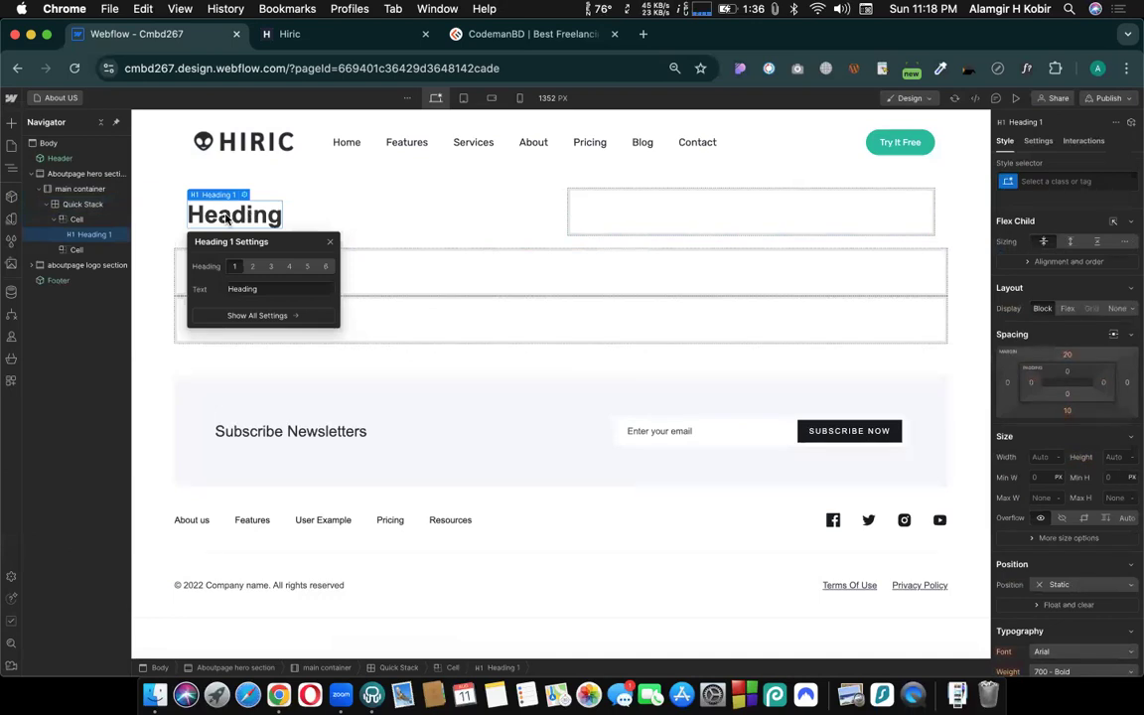
# - Search Google for the instructor's class and combo class videos, allowing location access, and close the search tab
pyautogui.click(644, 35)
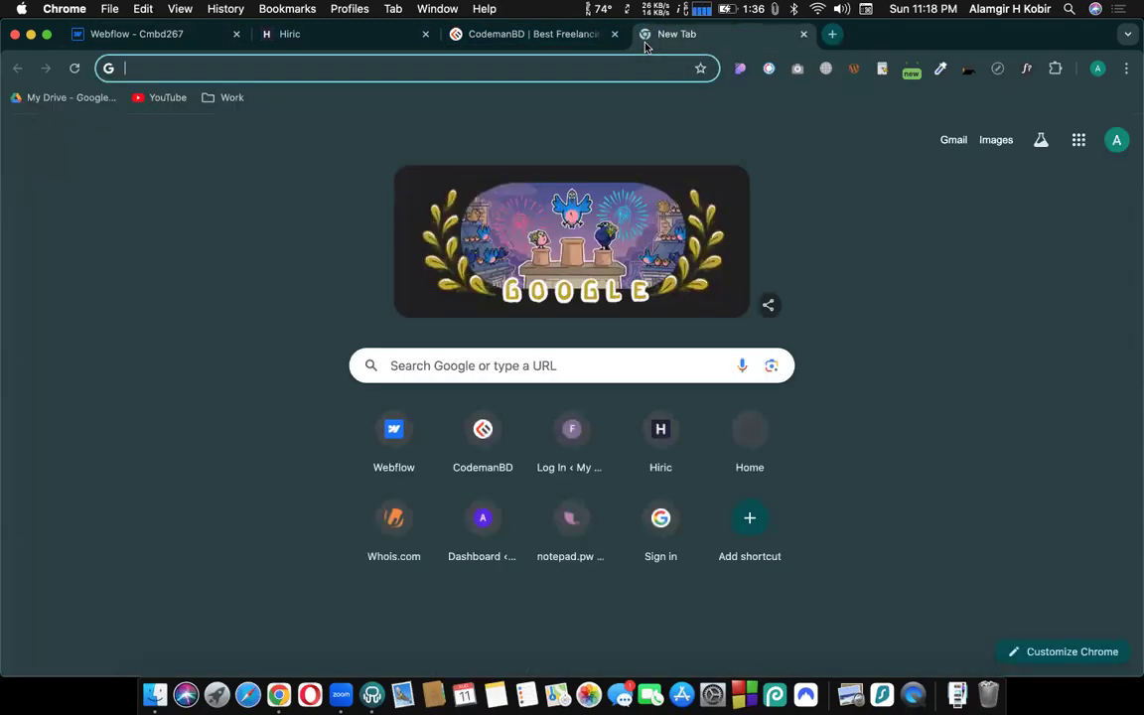
pyautogui.write('class ')
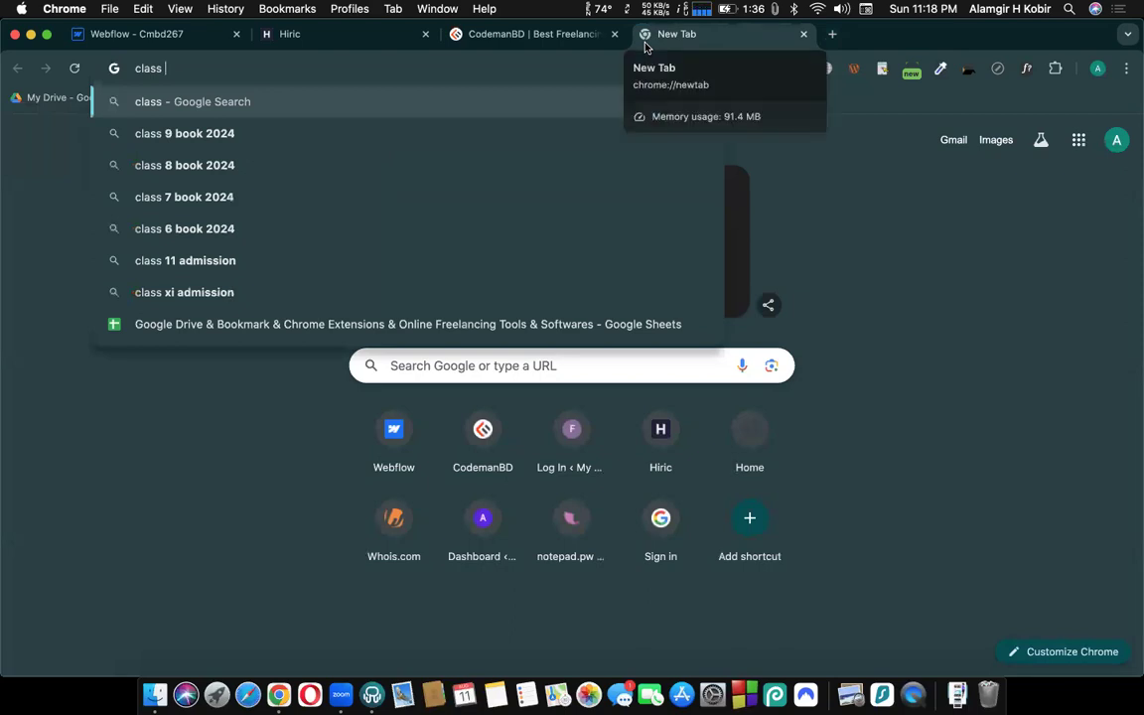
pyautogui.write('combo class alamgir h kobir')
pyautogui.press('Return')
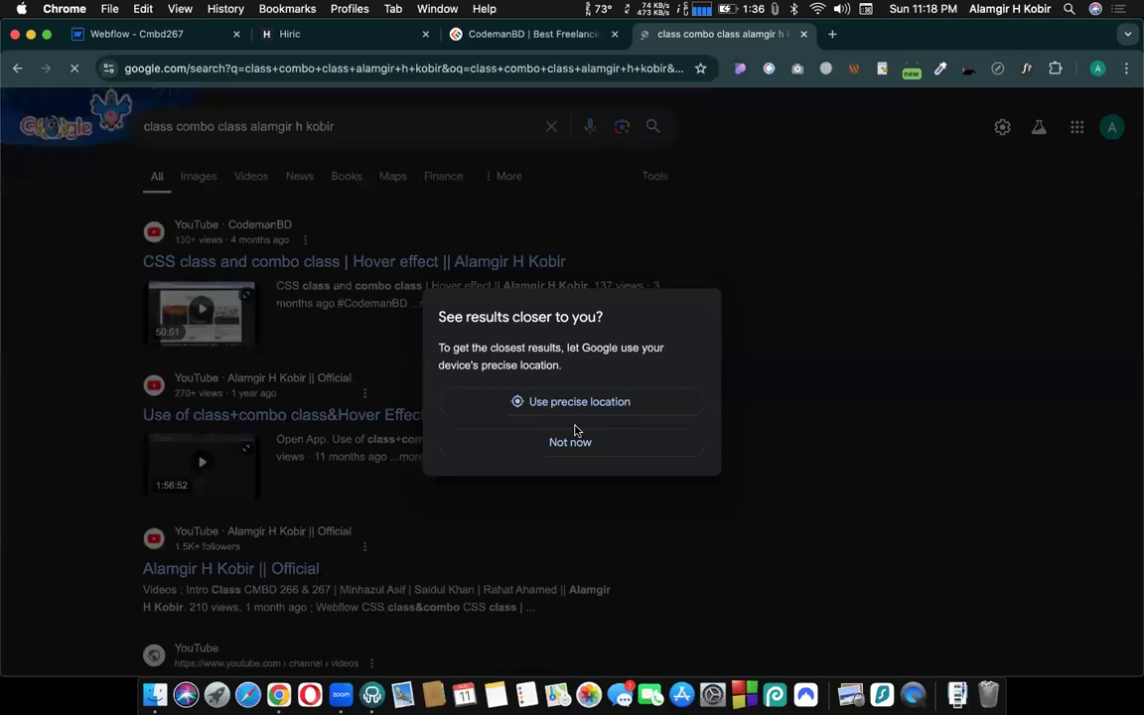
pyautogui.click(567, 403)
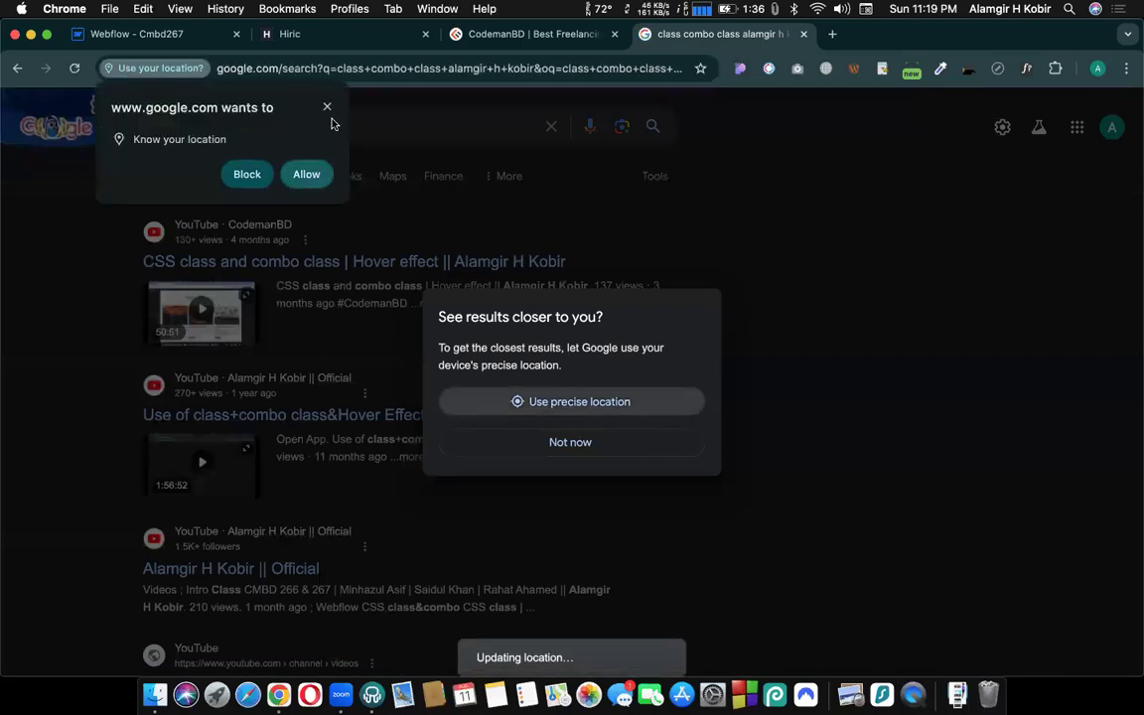
pyautogui.click(310, 176)
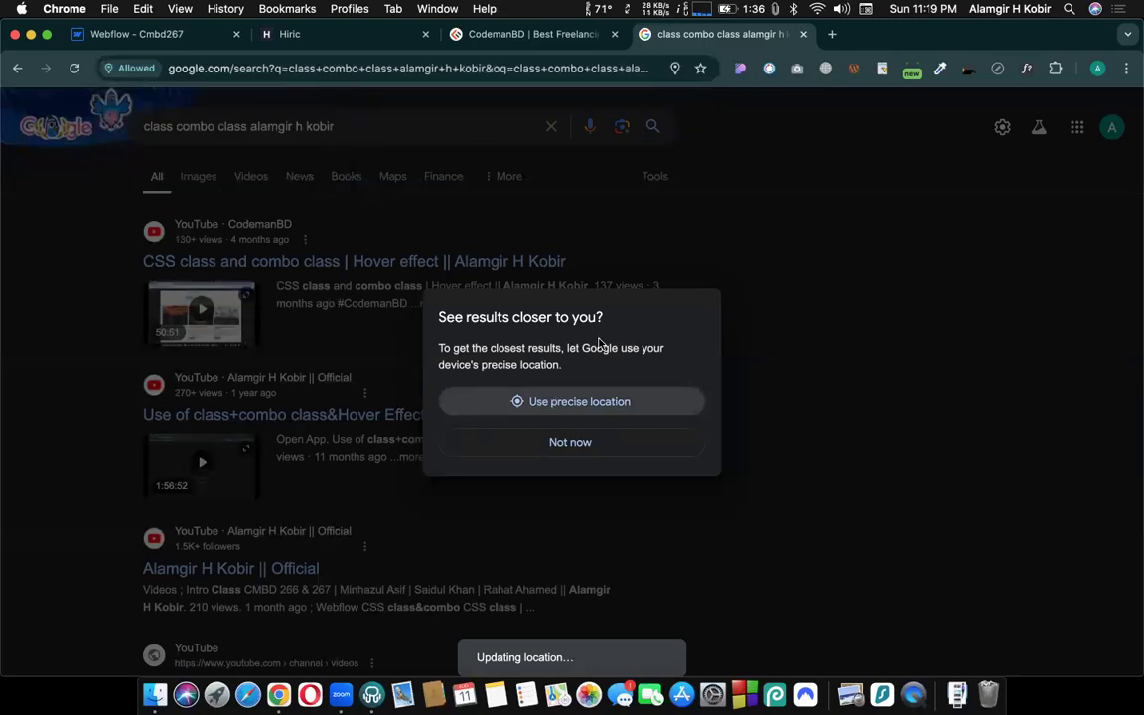
pyautogui.press('super+w')
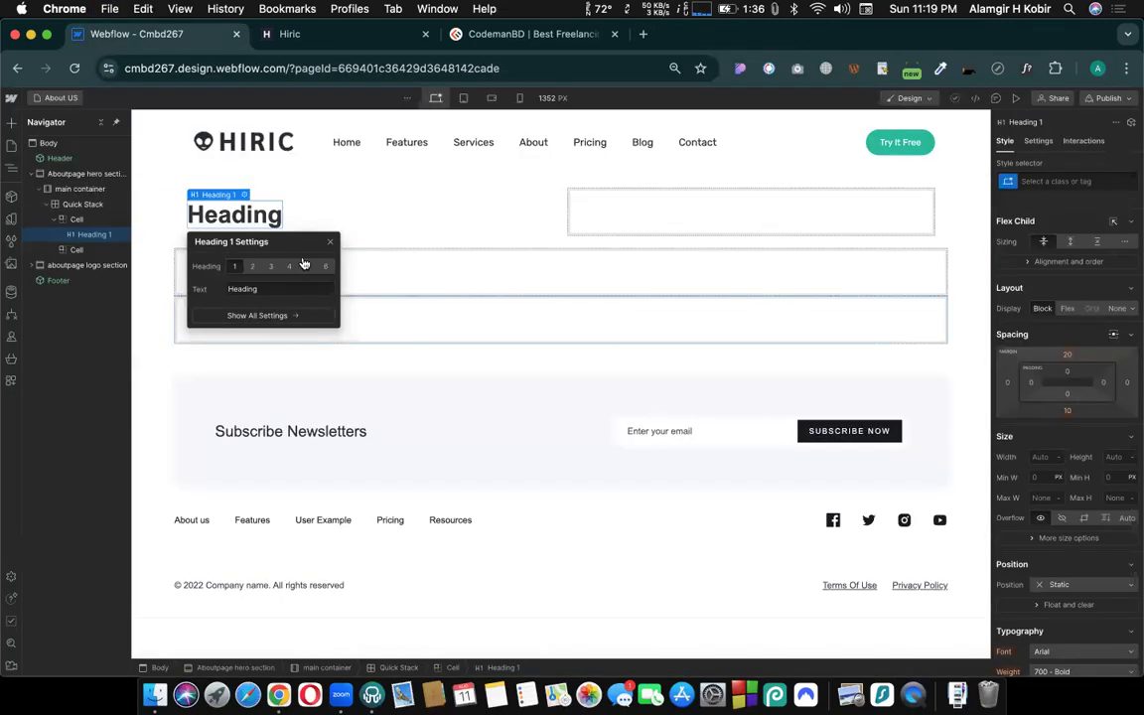
# - Move the Heading 1 settings popup clear of the hero section and dismiss it
pyautogui.moveTo(288, 241); pyautogui.dragTo(276, 358)
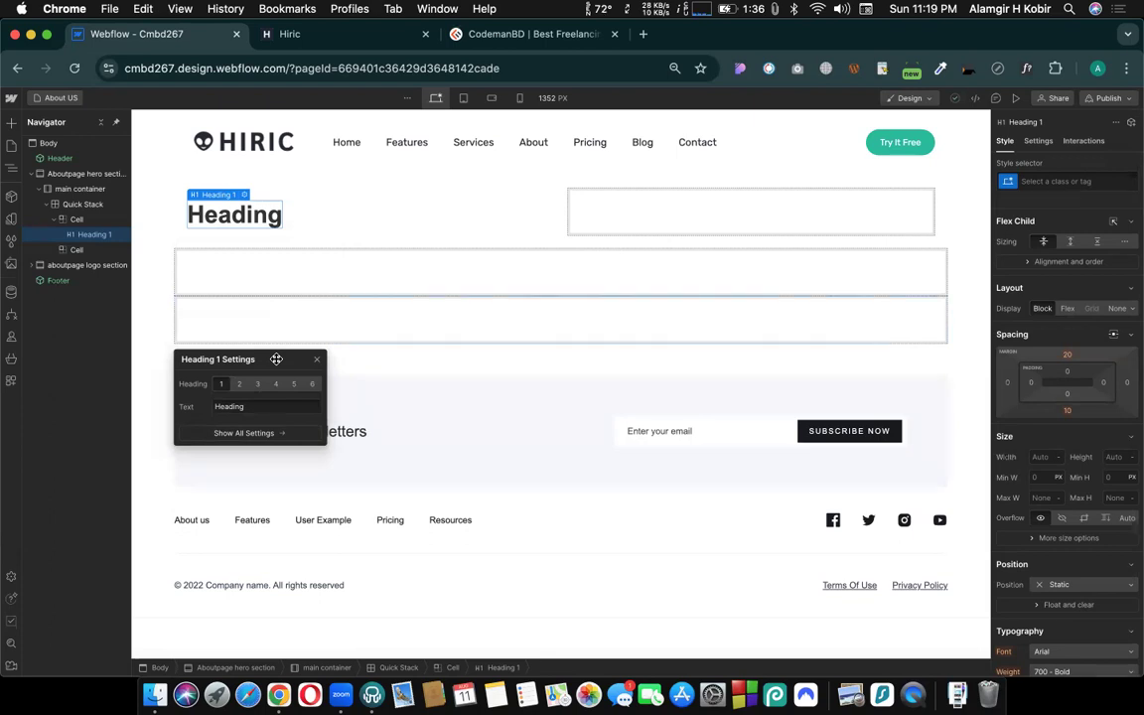
pyautogui.moveTo(277, 358); pyautogui.dragTo(671, 266)
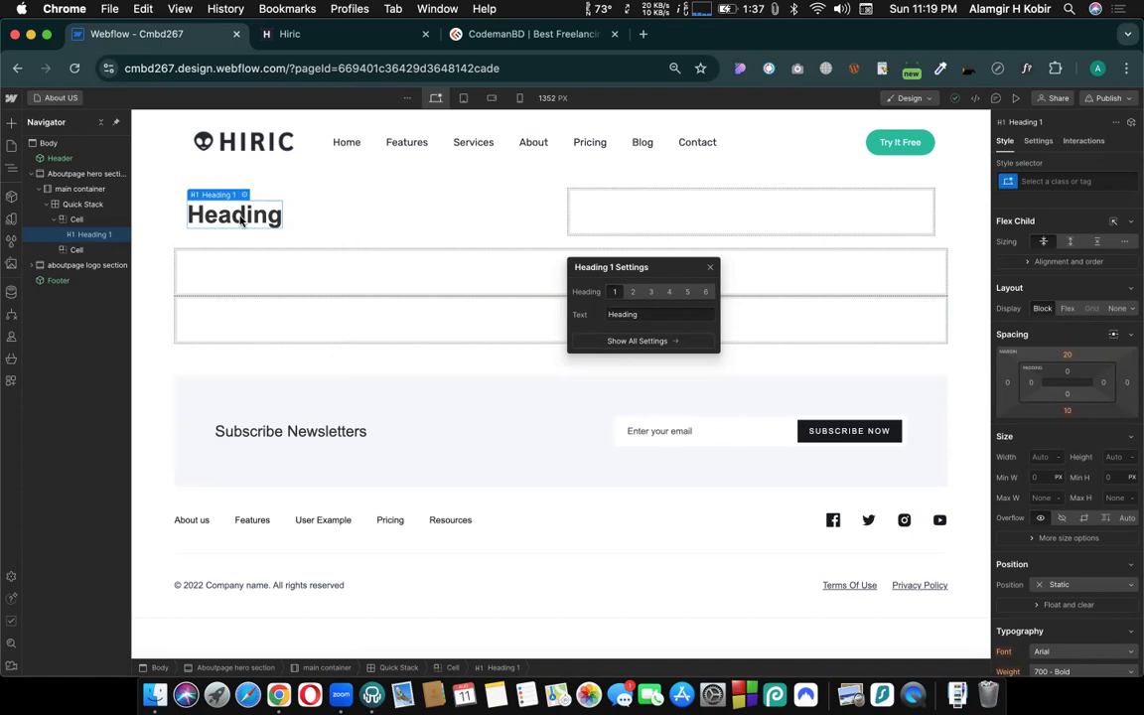
pyautogui.click(355, 193)
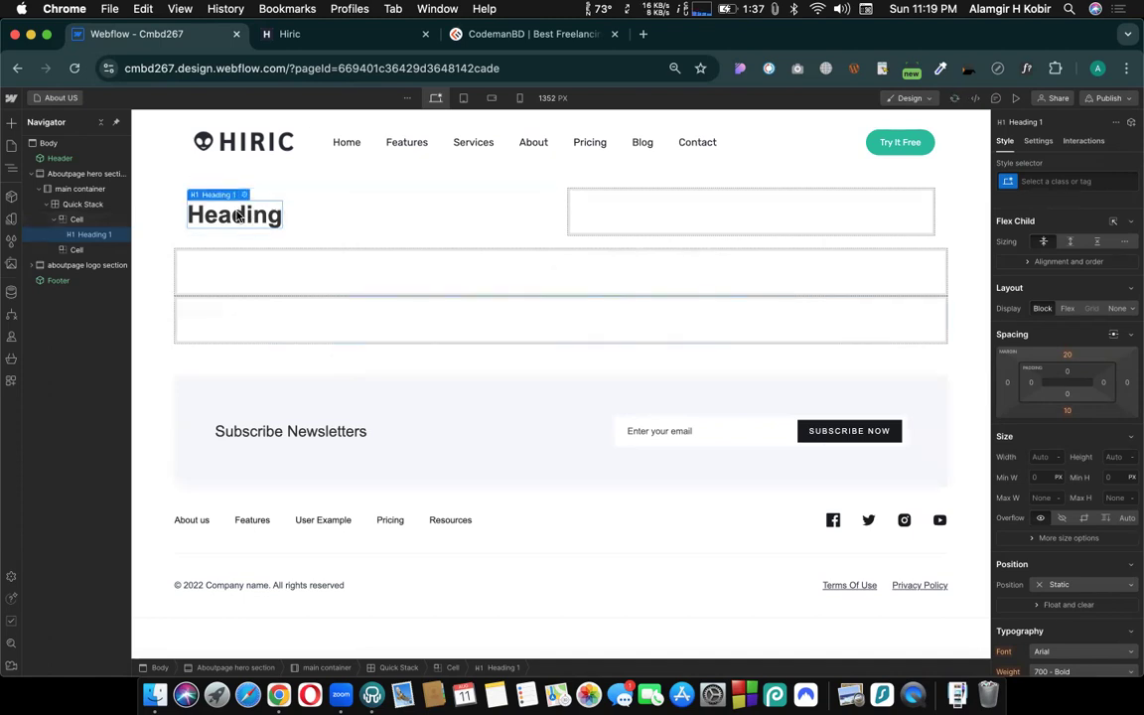
# - Try a new class named ser sec 01 on the hero section heading and undo it
pyautogui.click(1053, 182)
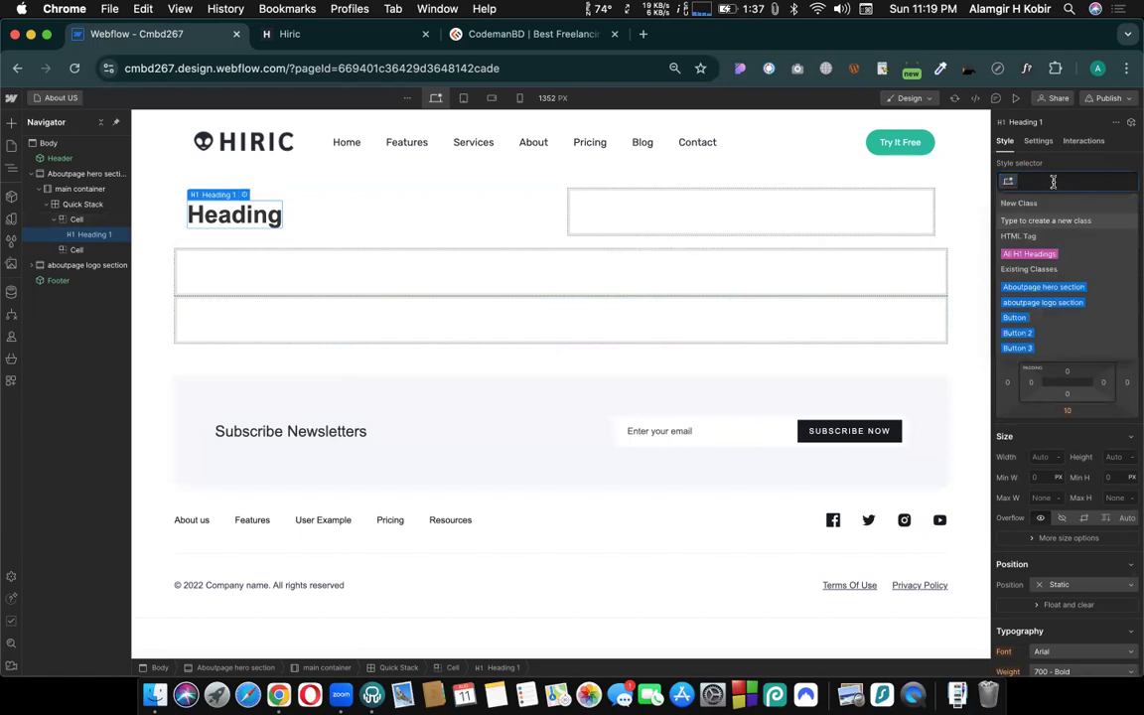
pyautogui.write('ser')
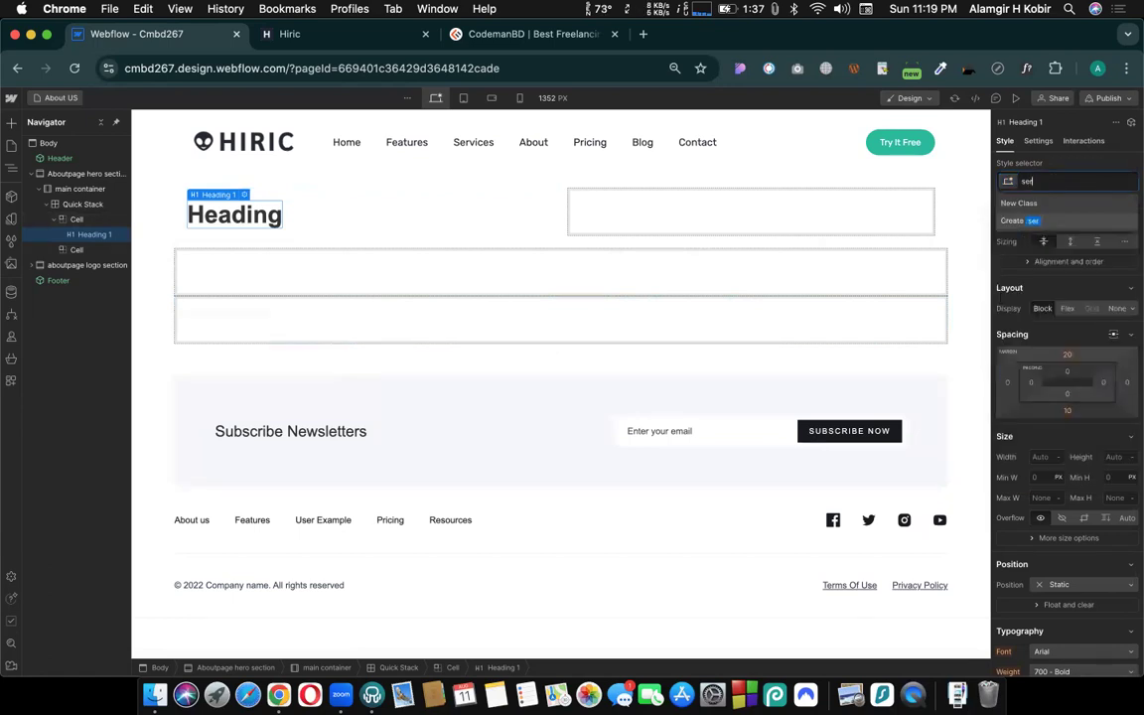
pyautogui.write(' sec 01')
pyautogui.press('Return')
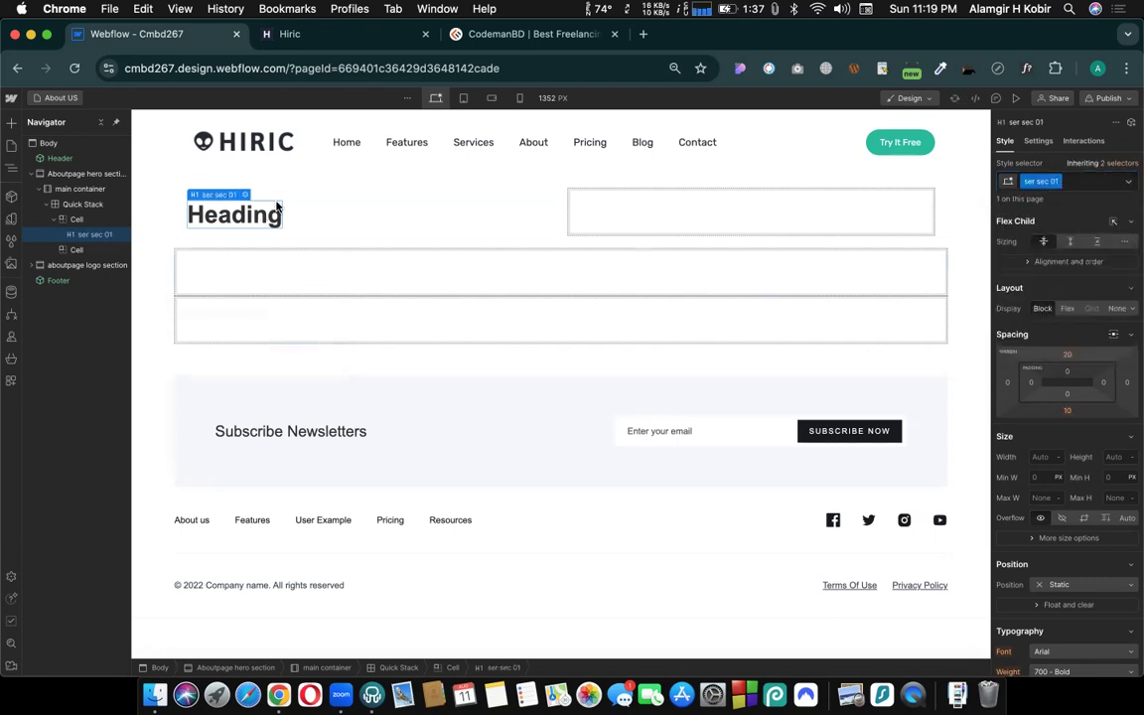
pyautogui.press('super+z')
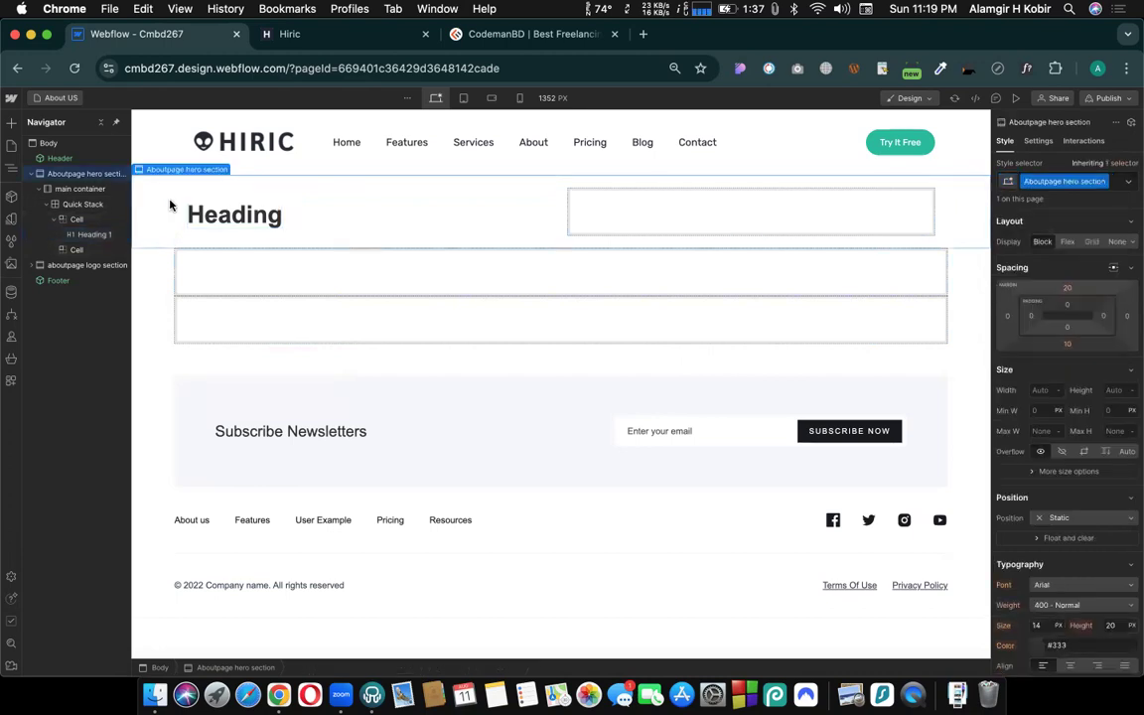
# - Change the text of the hero section heading to "This is Heading 01"
pyautogui.doubleClick(236, 215)
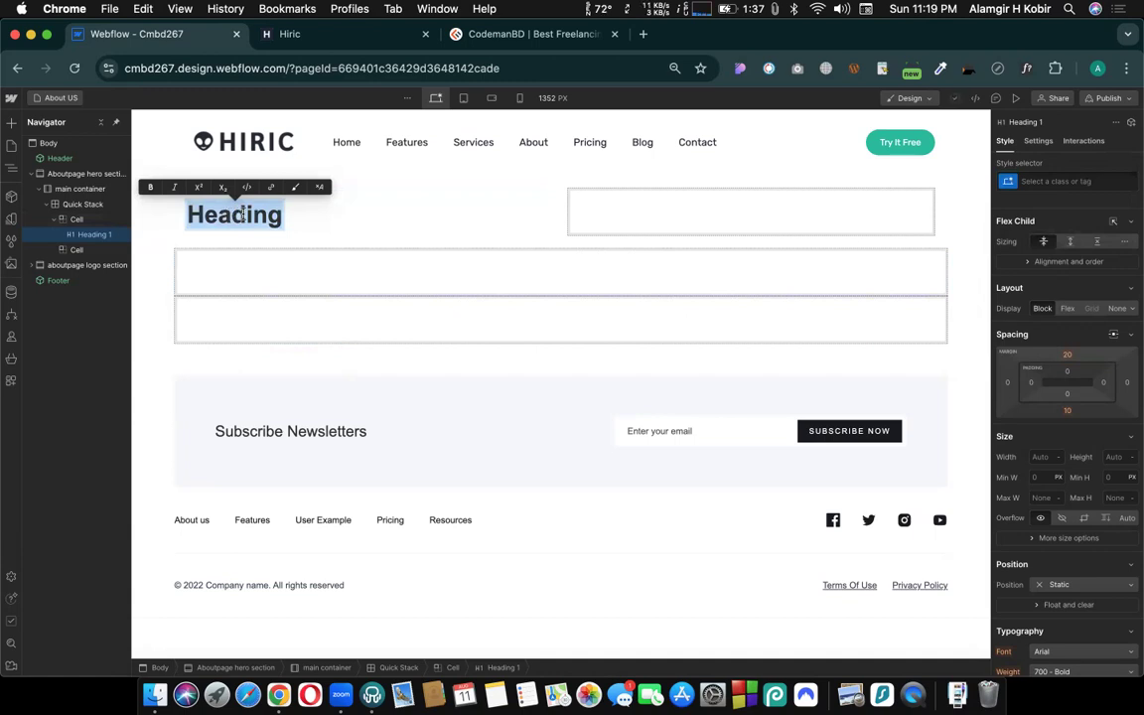
pyautogui.write('This is a')
pyautogui.press('BackSpace')
pyautogui.write('Heading 0')
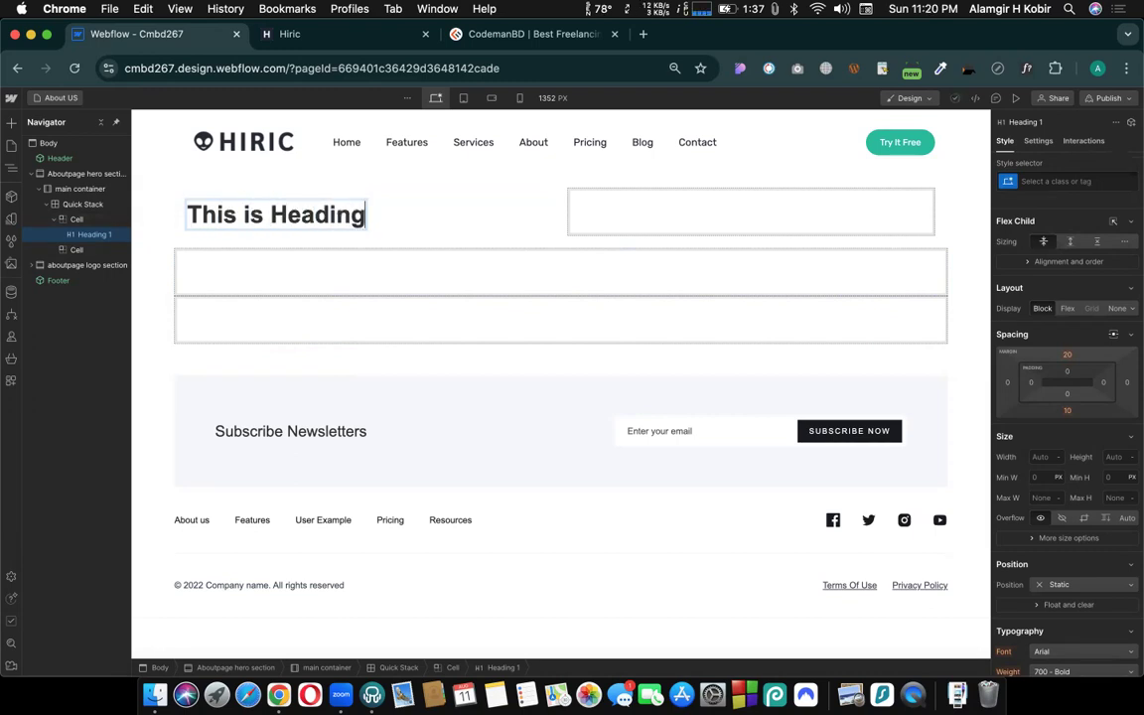
pyautogui.write('1')
pyautogui.press('Return')
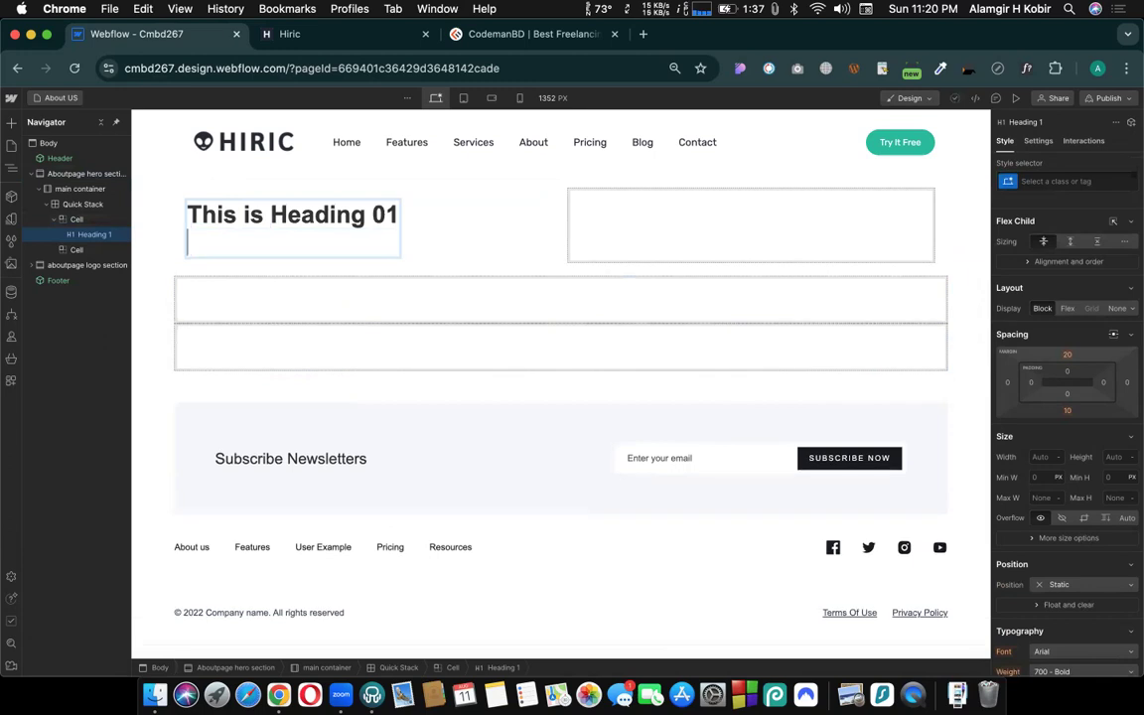
pyautogui.press('BackSpace')
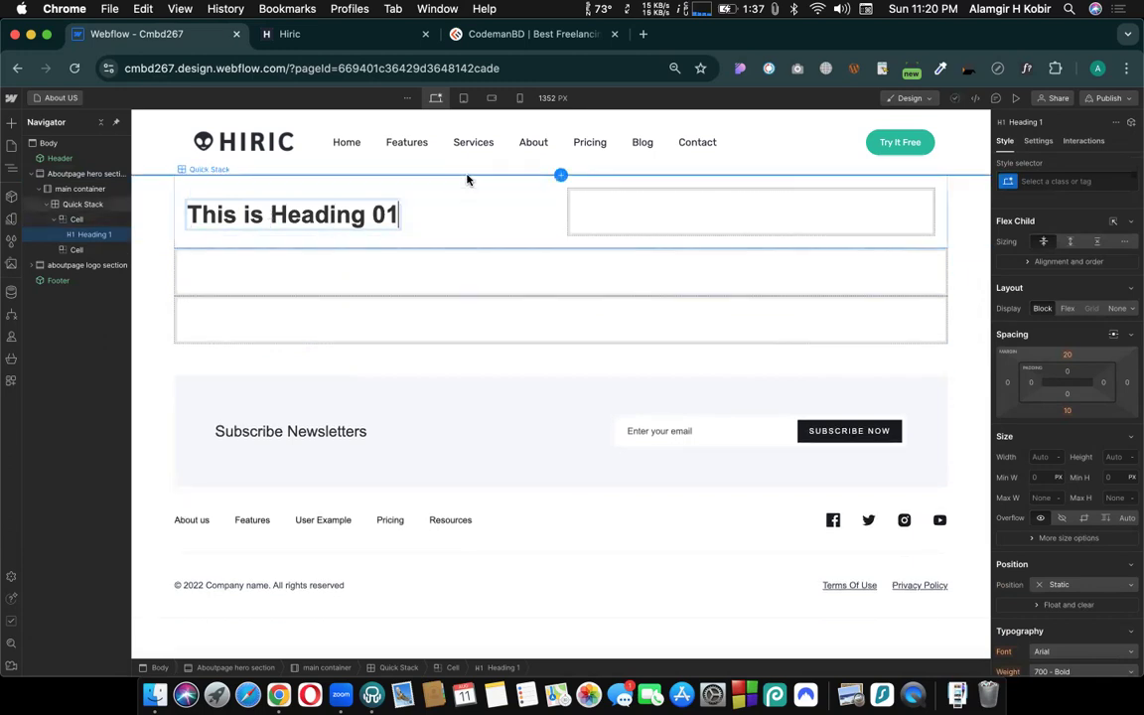
pyautogui.press('Escape')
pyautogui.click(471, 226)
# - Create the class ahs title on the This is Heading 01 heading
pyautogui.click(331, 220)
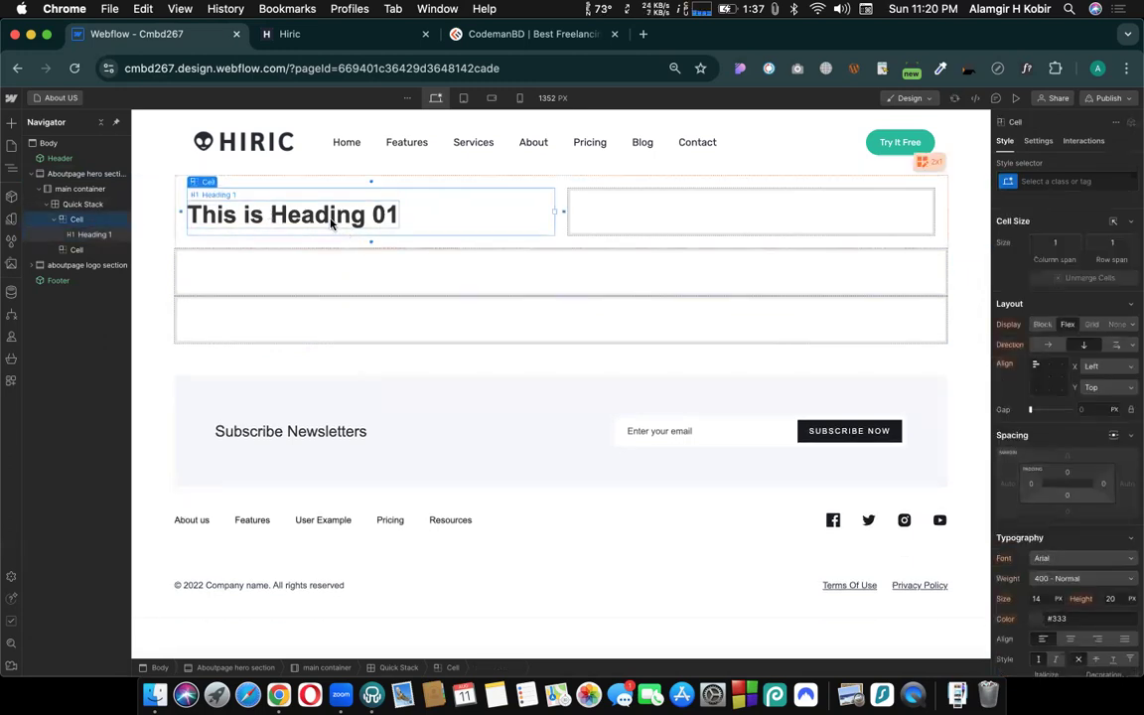
pyautogui.click(1049, 179)
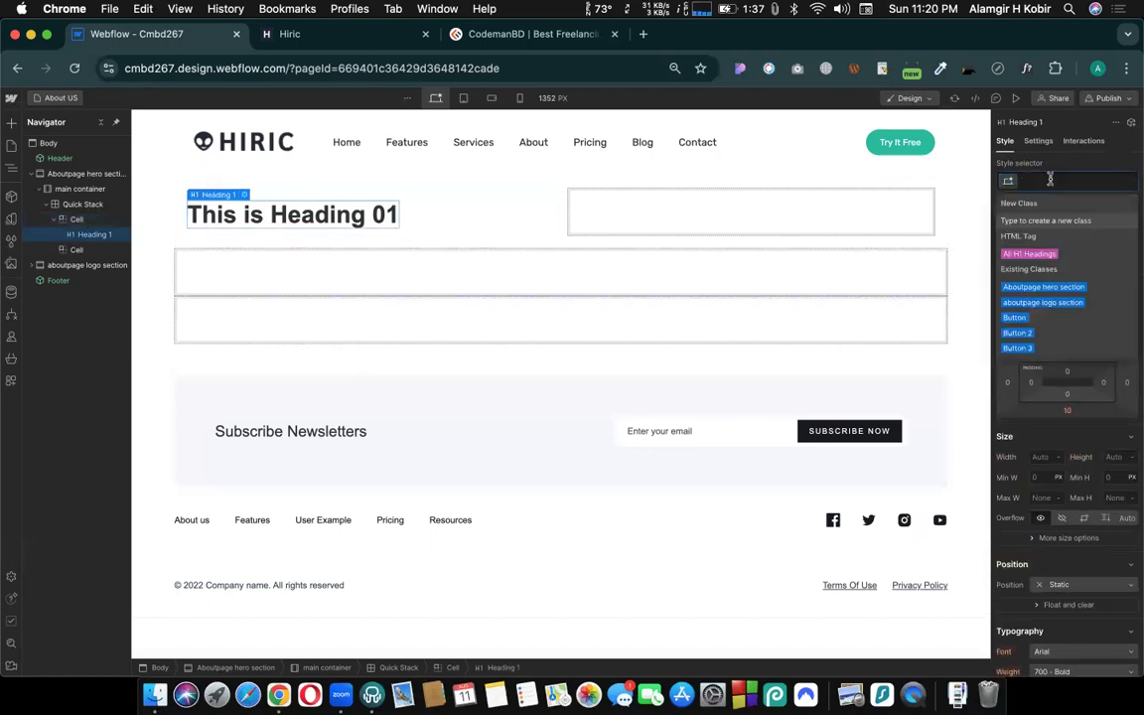
pyautogui.write('a')
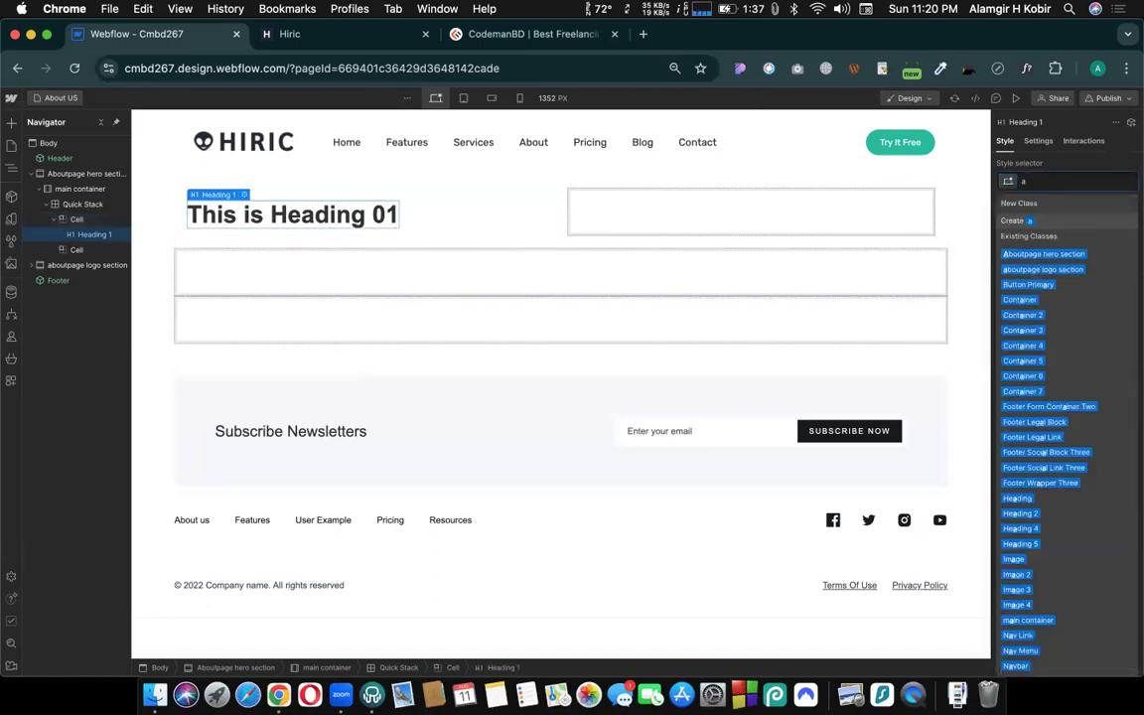
pyautogui.write('hs')
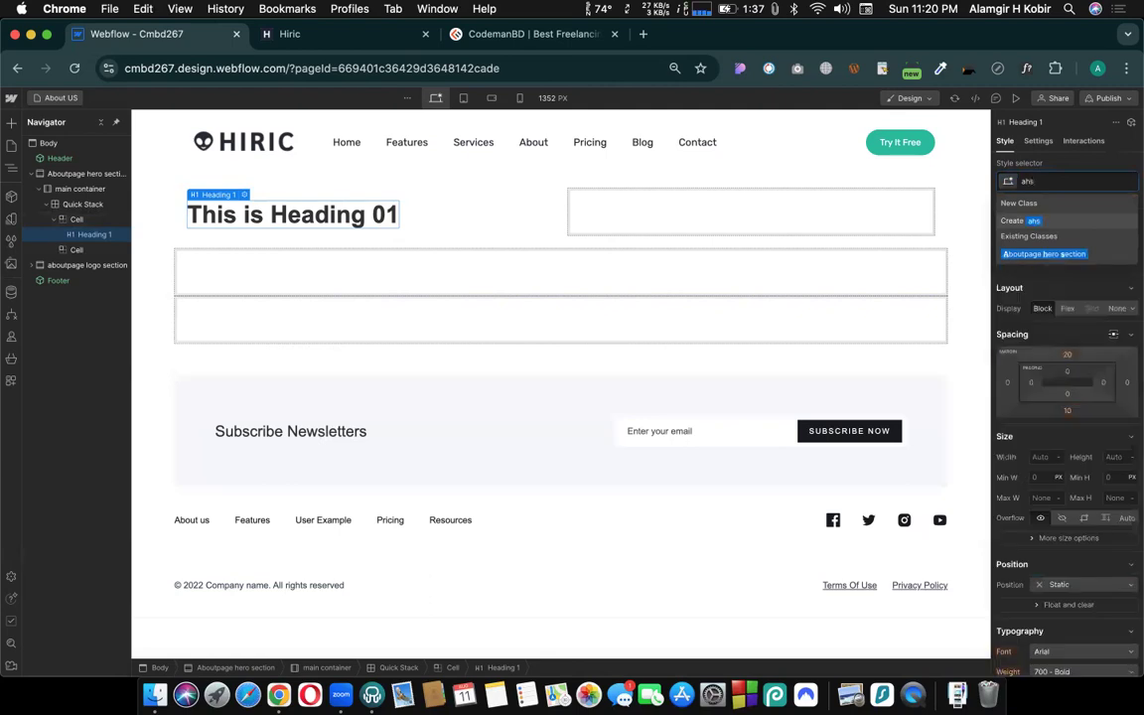
pyautogui.write(' title')
pyautogui.press('Return')
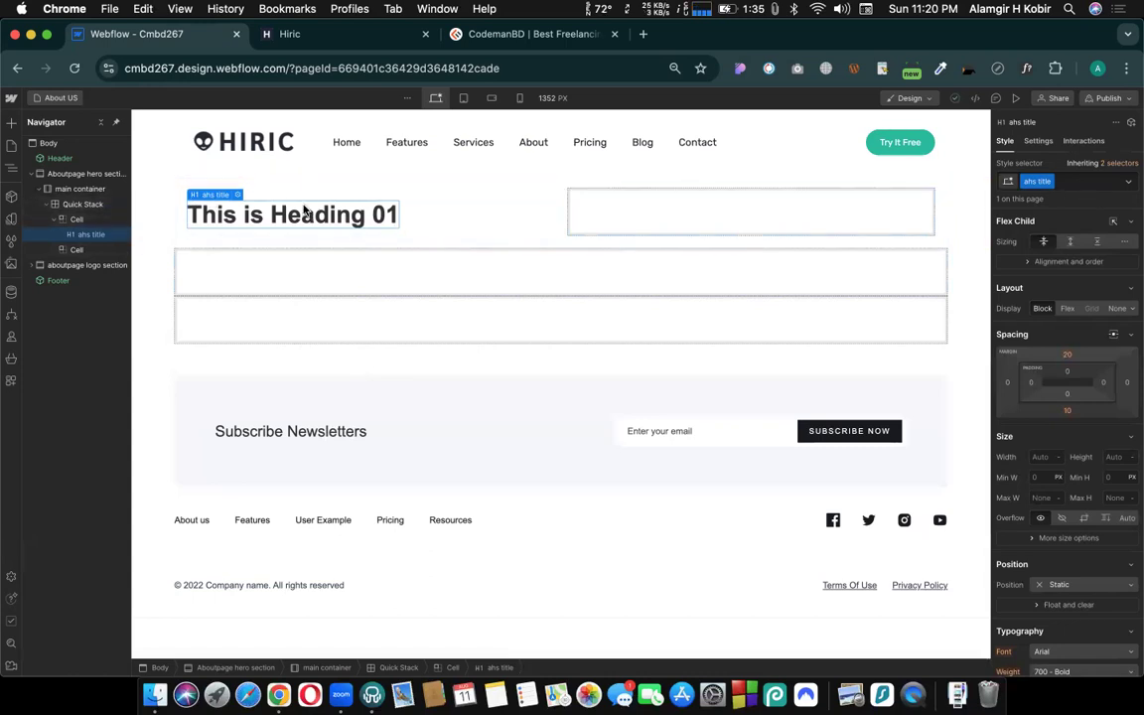
# - Add a paragraph below the This is Heading 01 heading in the hero section's first Quick Stack cell
pyautogui.rightClick(407, 286)
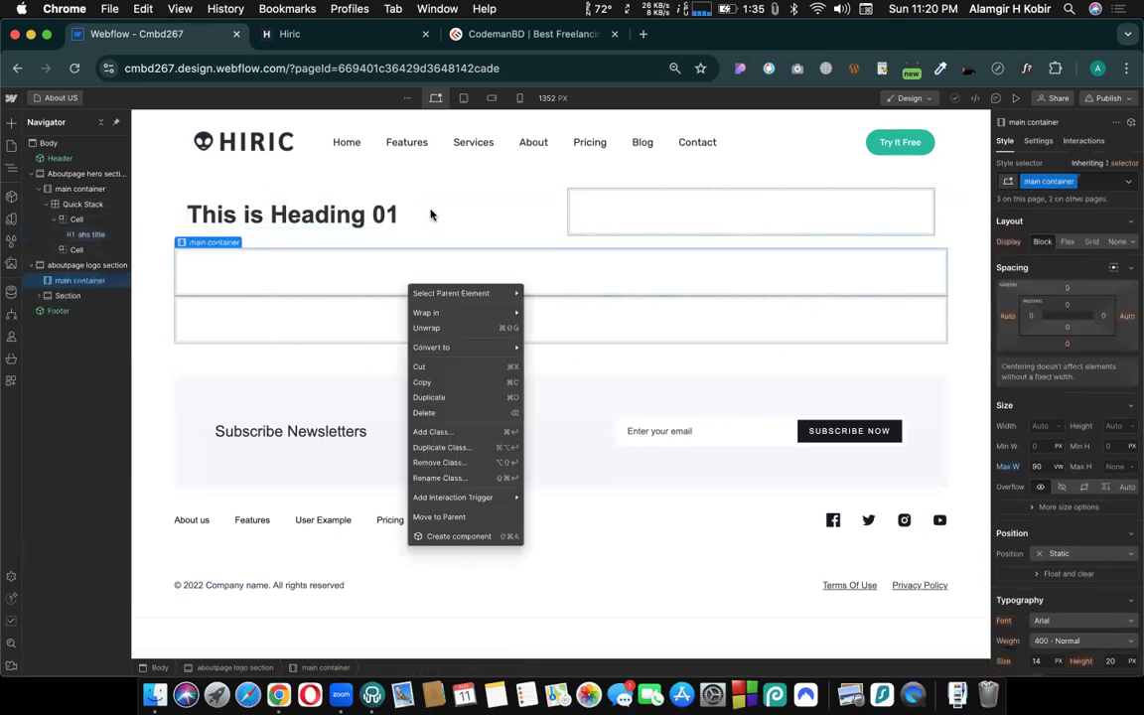
pyautogui.press('Escape')
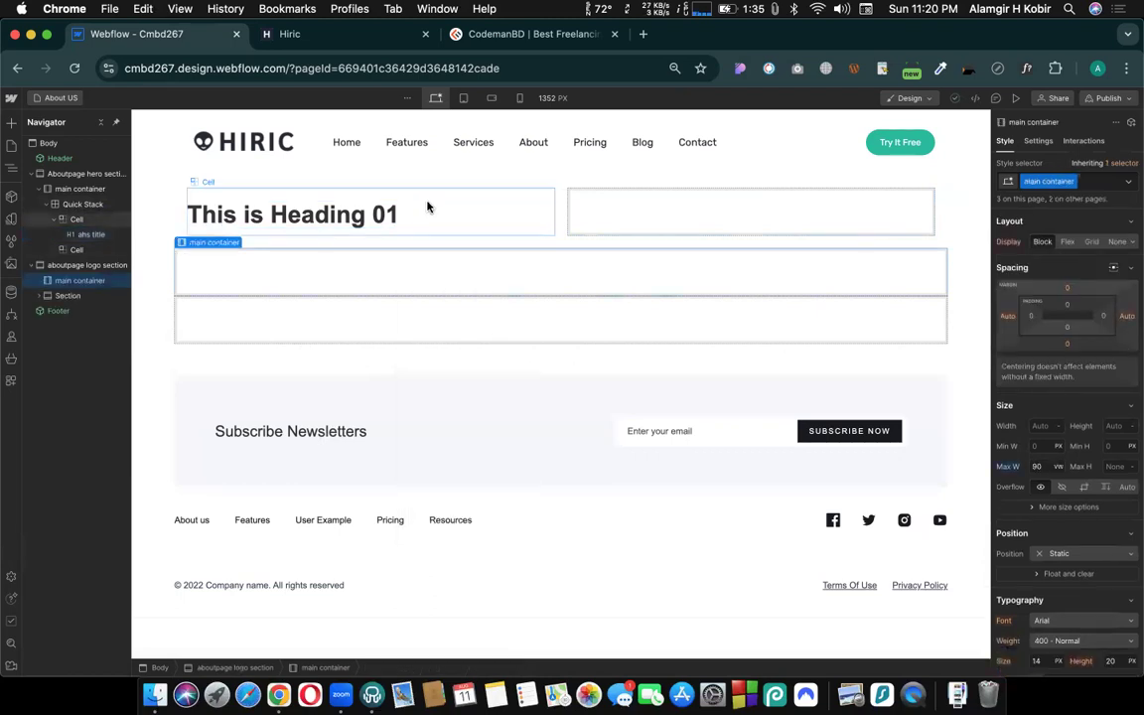
pyautogui.click(428, 206)
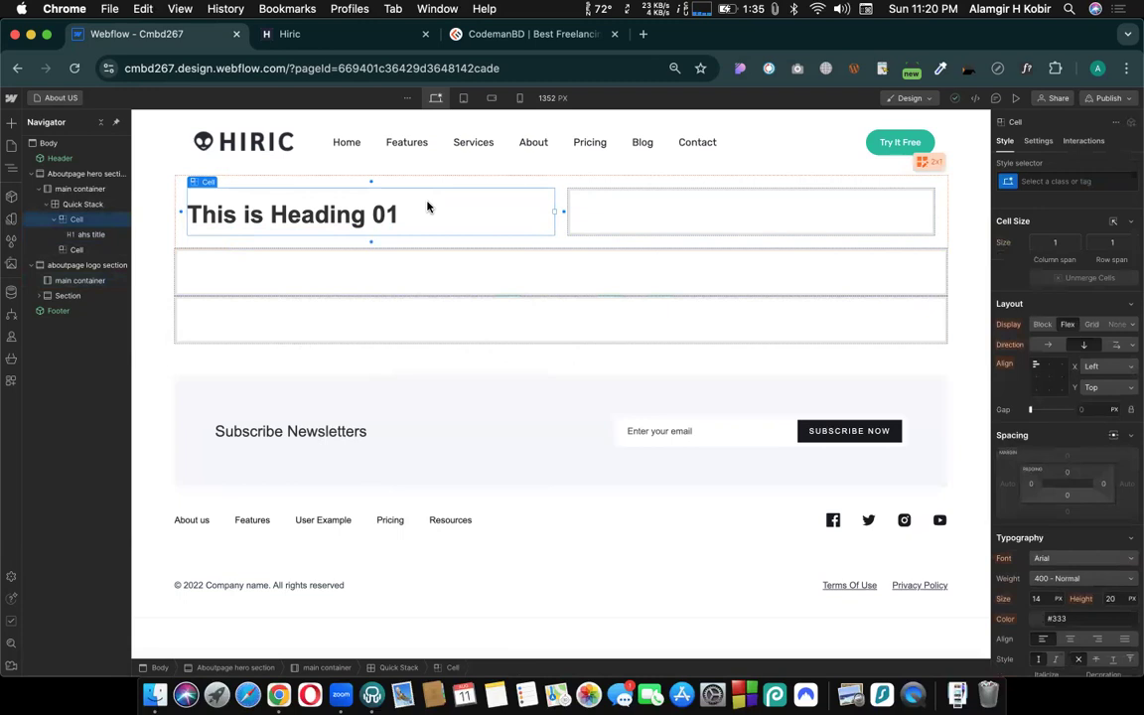
pyautogui.click(9, 123)
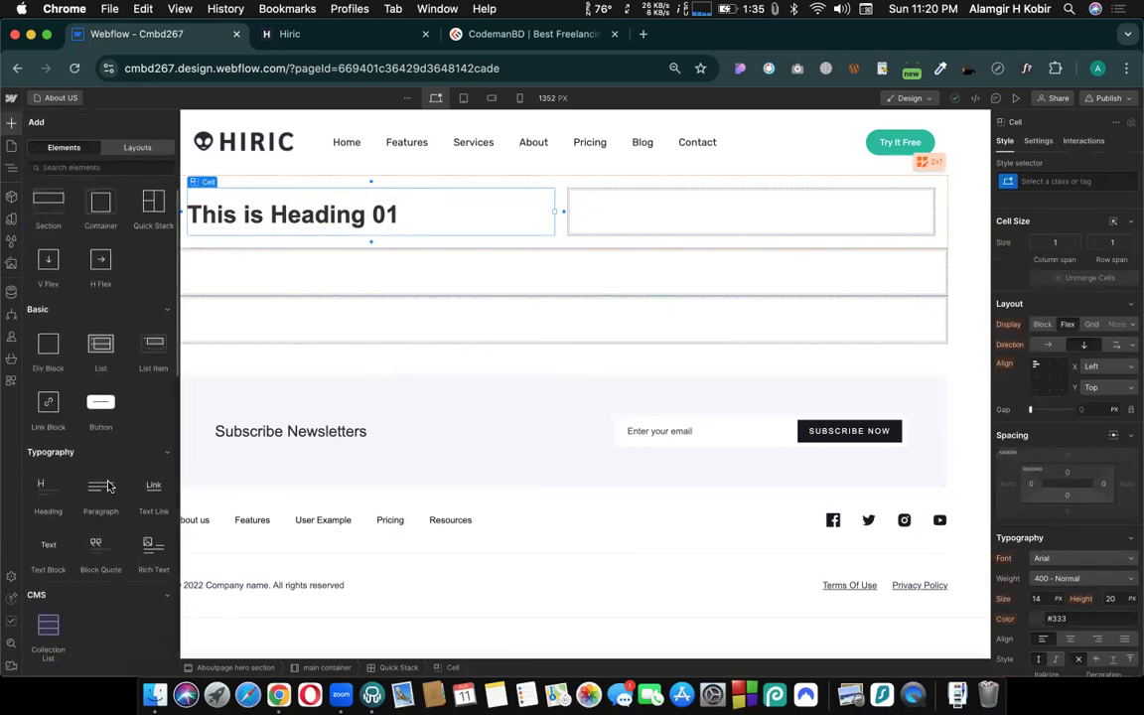
pyautogui.moveTo(107, 486); pyautogui.dragTo(303, 221)
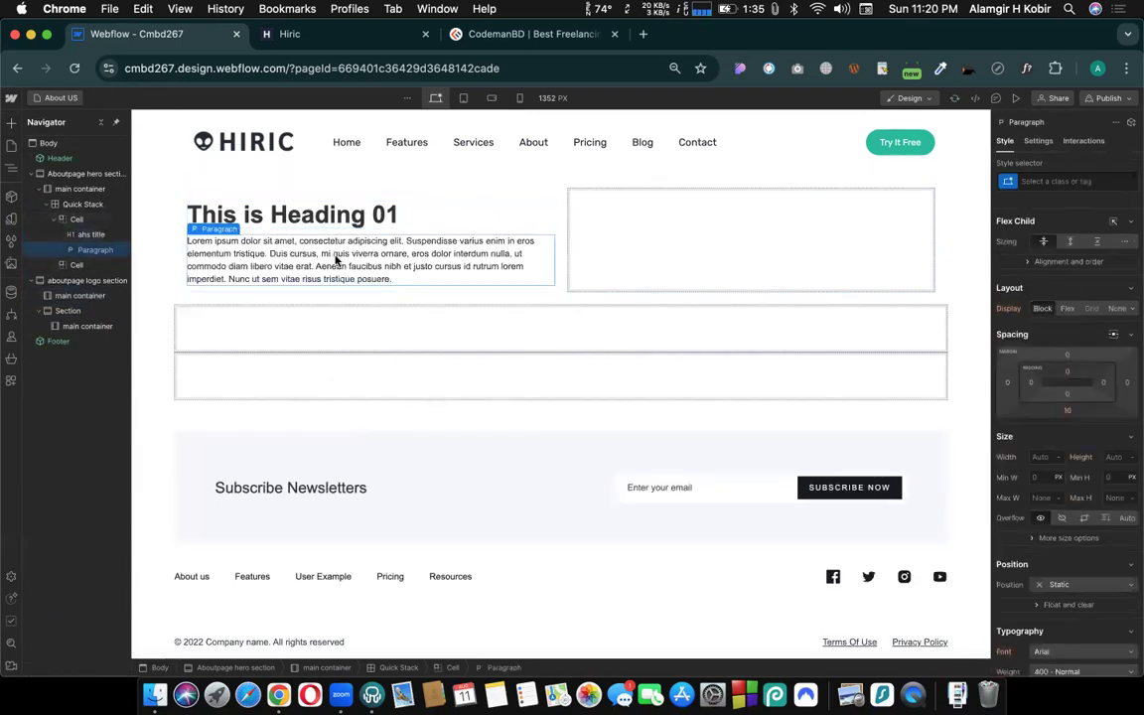
# - Create the class ahs text on the hero section paragraph
pyautogui.click(1048, 179)
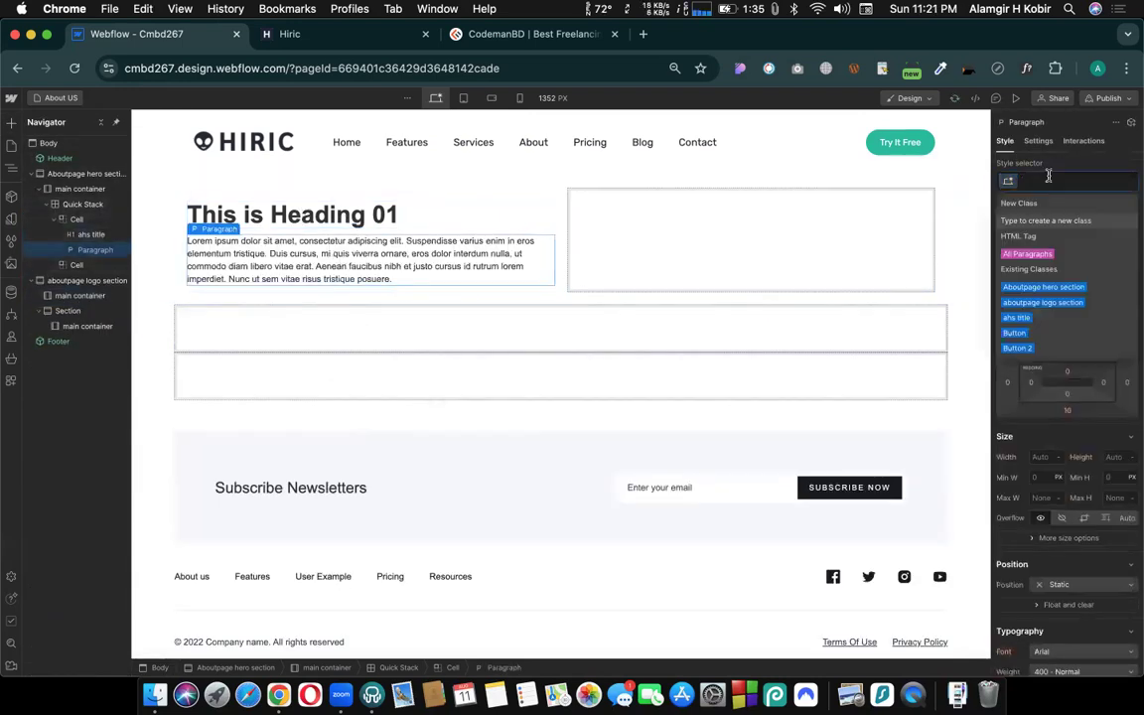
pyautogui.write('ahs')
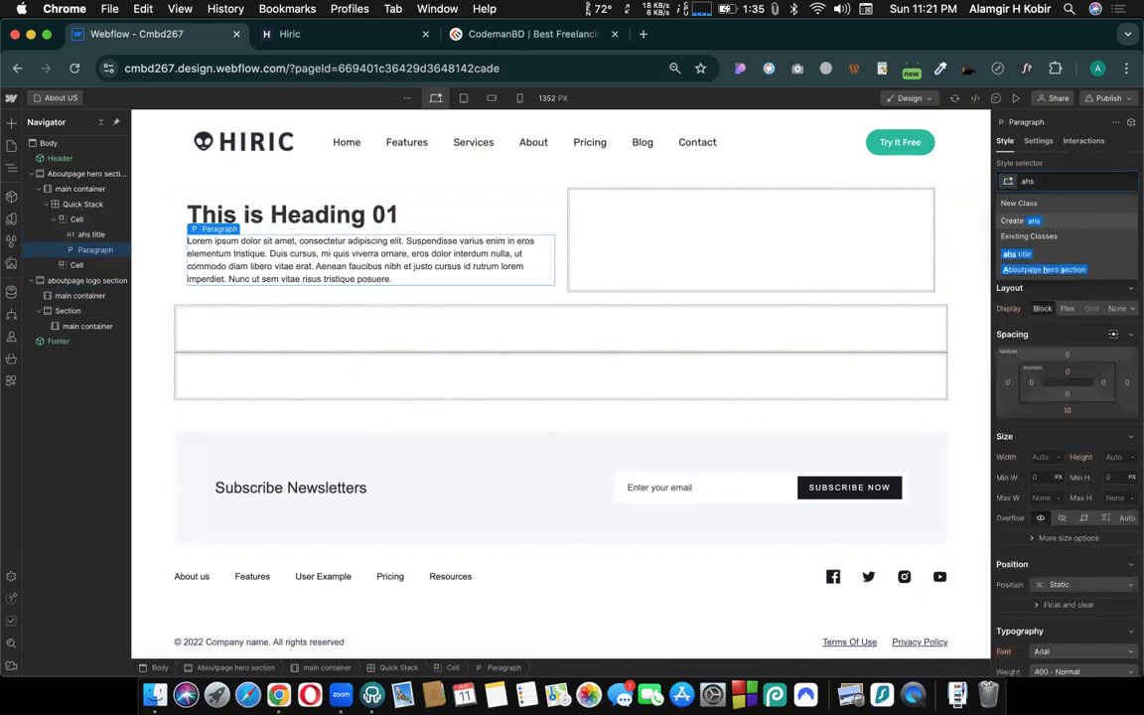
pyautogui.write(' text')
pyautogui.press('Return')
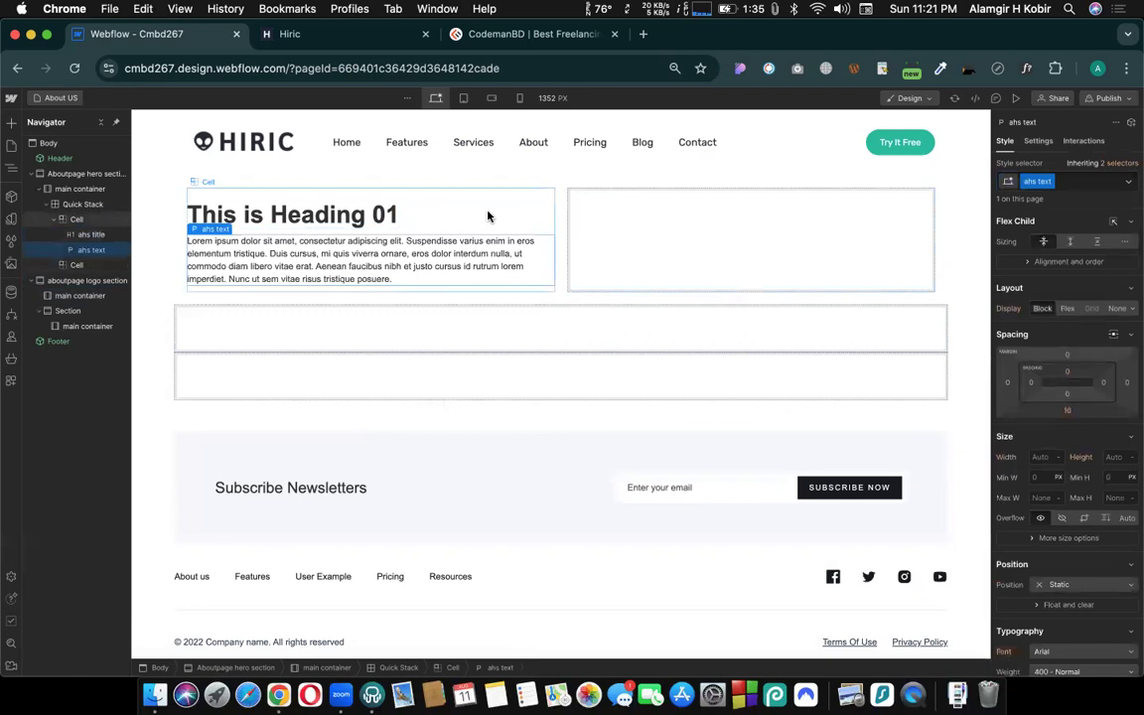
# - Insert an image in the empty hero section cell and replace its placeholder with the growth-analytics illustration from the assets
pyautogui.click(674, 240)
pyautogui.press('super+k')
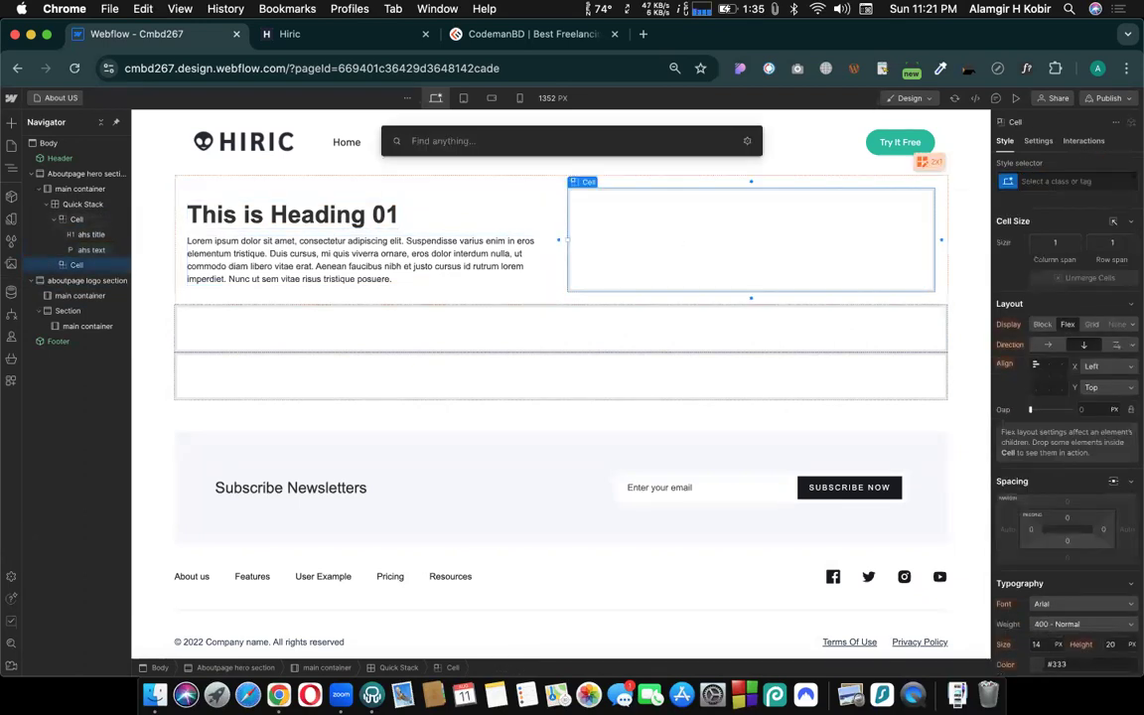
pyautogui.write('image')
pyautogui.press('Return')
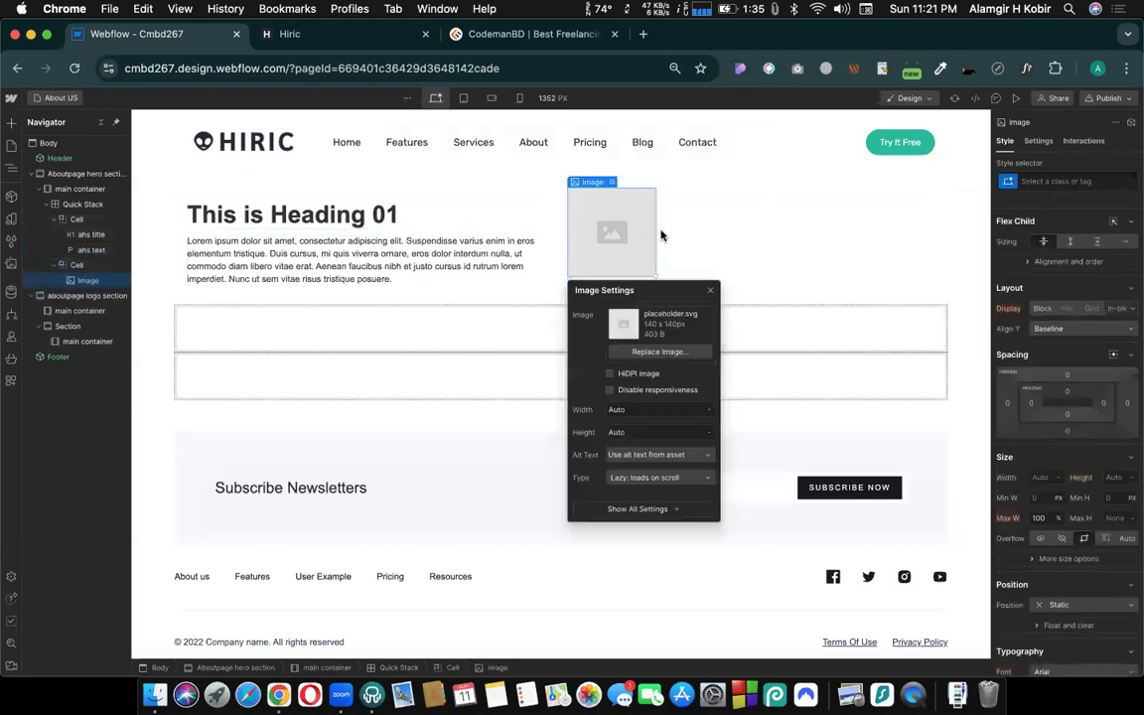
pyautogui.click(658, 352)
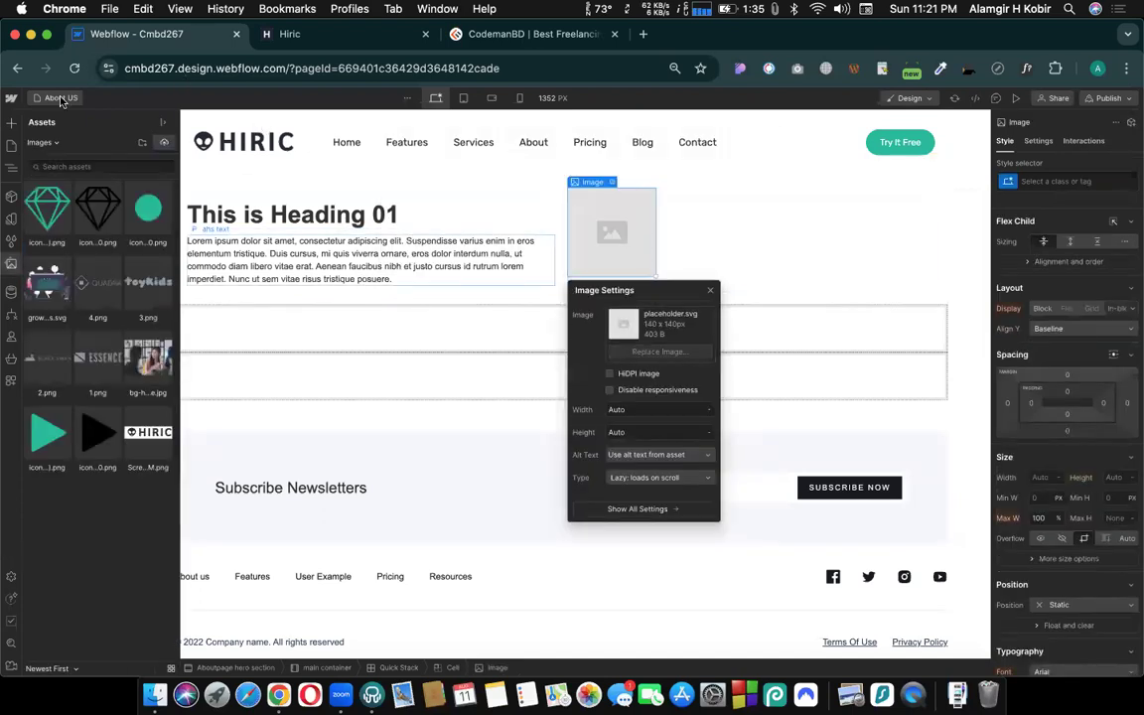
pyautogui.click(42, 283)
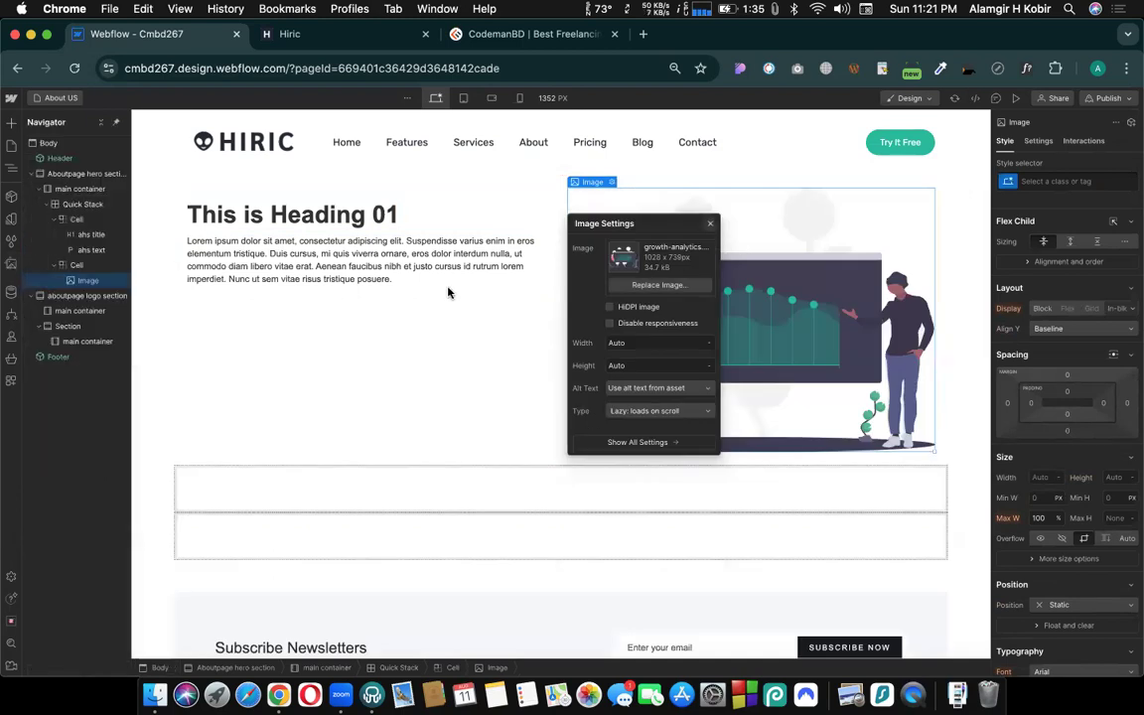
pyautogui.press('Escape')
pyautogui.click(417, 316)
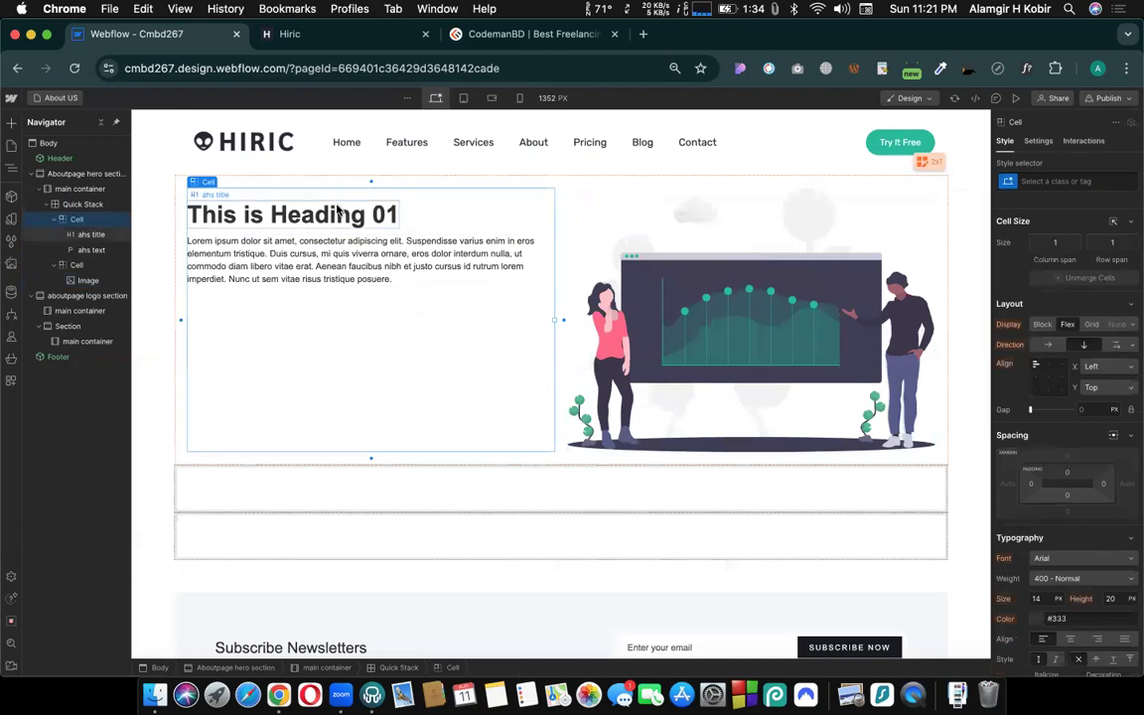
# - Set the ahs title heading's font to Lato and its text color to #da5f5f
pyautogui.click(338, 212)
pyautogui.scroll(-5, 1086, 430)
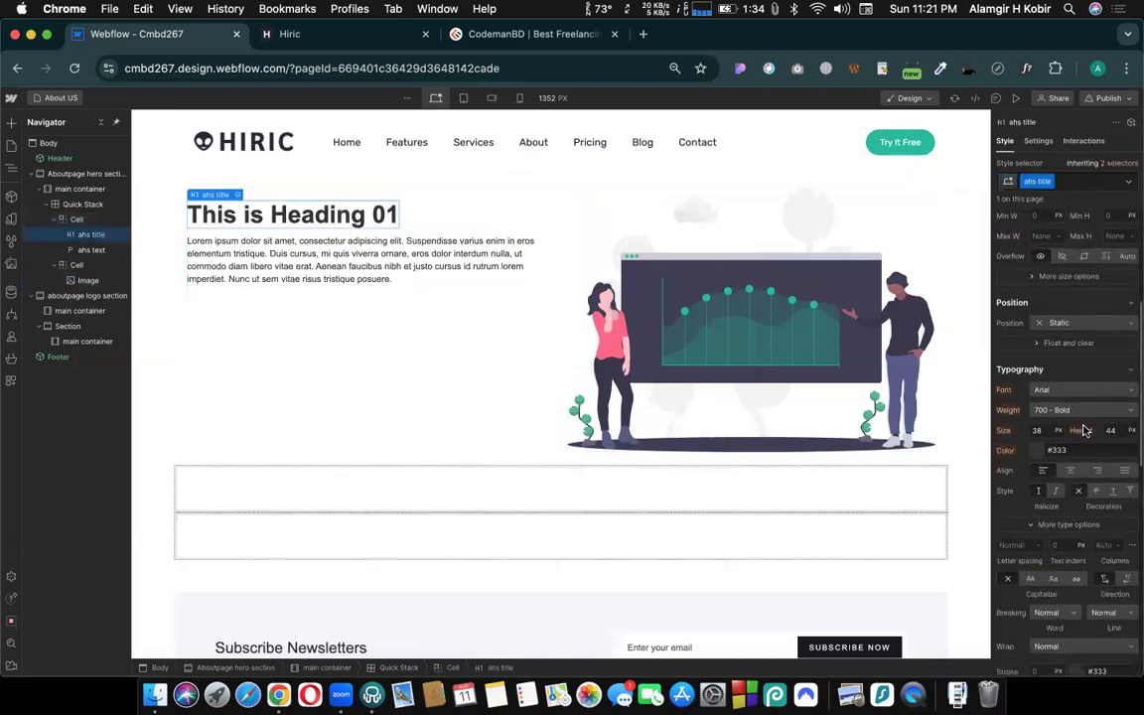
pyautogui.click(1080, 390)
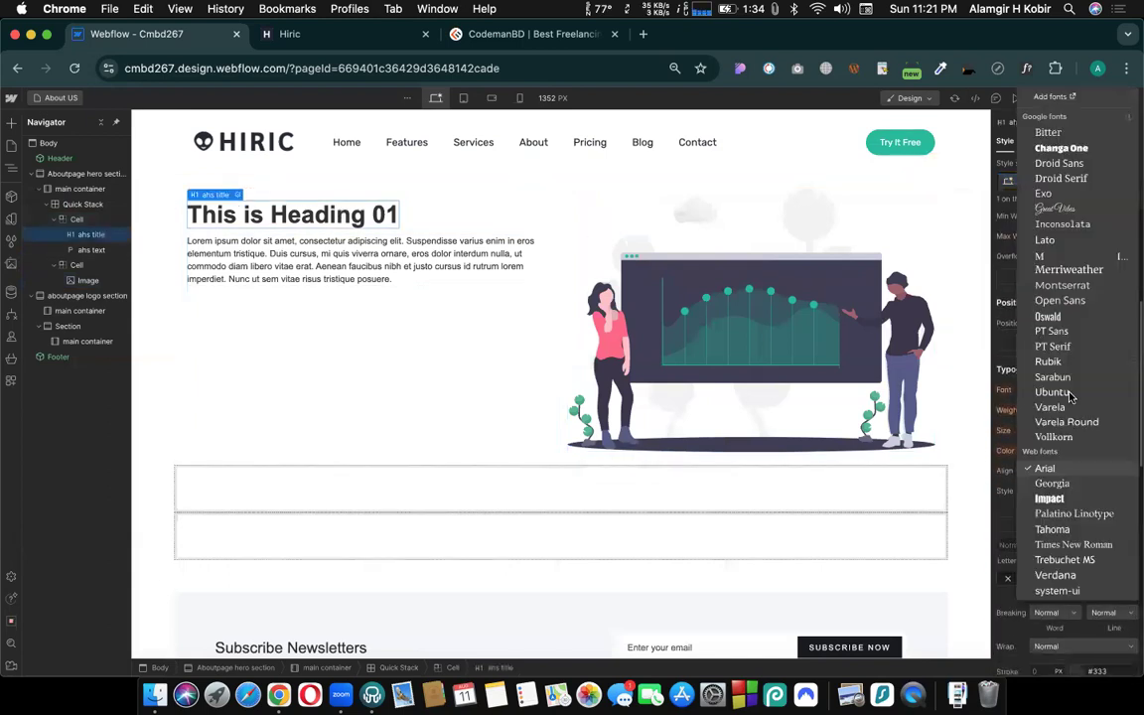
pyautogui.click(1053, 242)
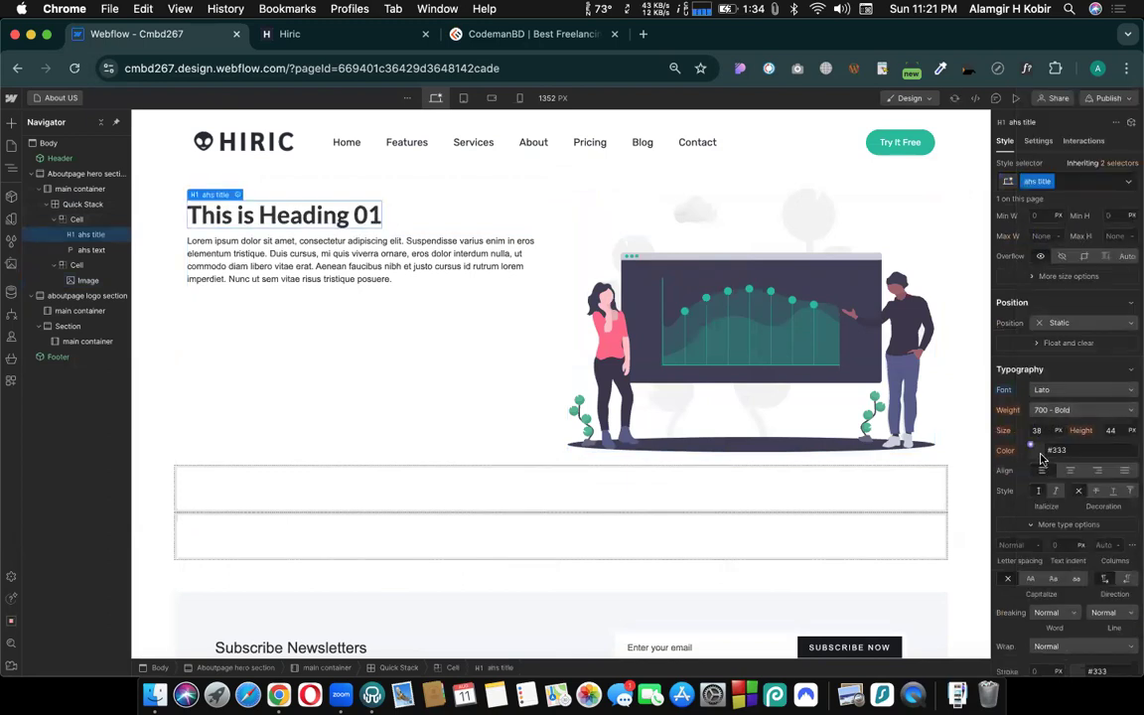
pyautogui.click(1039, 453)
pyautogui.click(1077, 480)
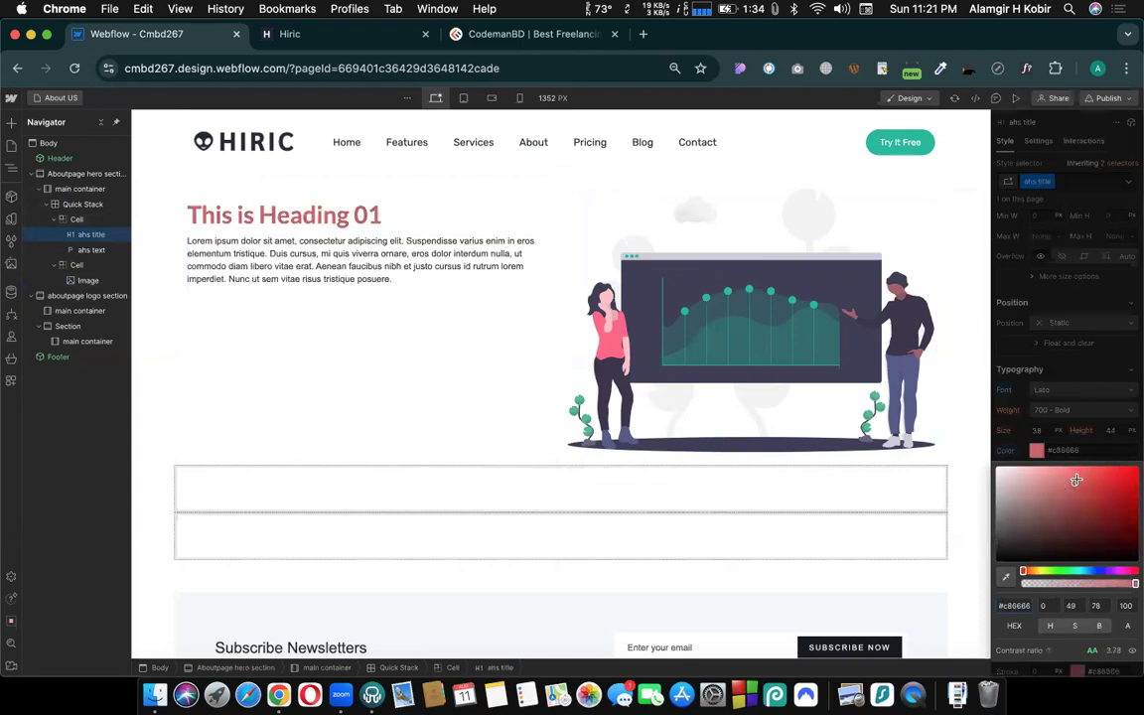
pyautogui.click(1077, 433)
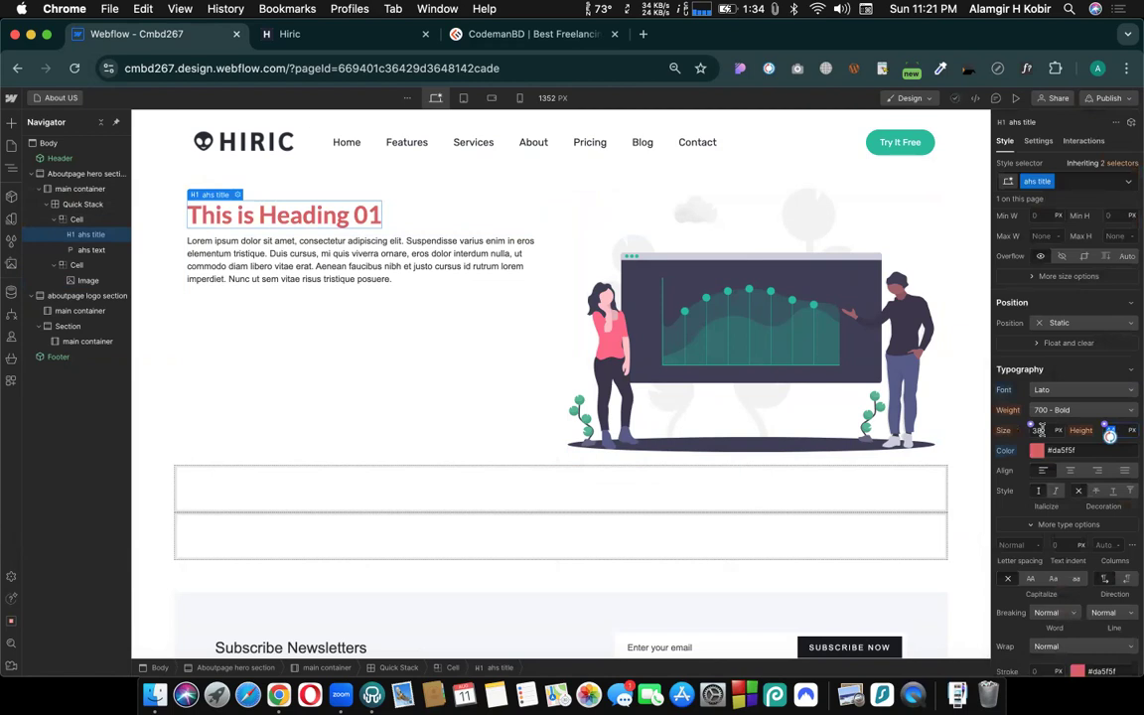
# - Set the ahs title heading's font size to 42 px and its line height to 56 px
pyautogui.click(1041, 430)
pyautogui.press('Up')
pyautogui.press('Up')
pyautogui.press('Up')
pyautogui.press('Up')
pyautogui.press('Tab')
pyautogui.press('Tab')
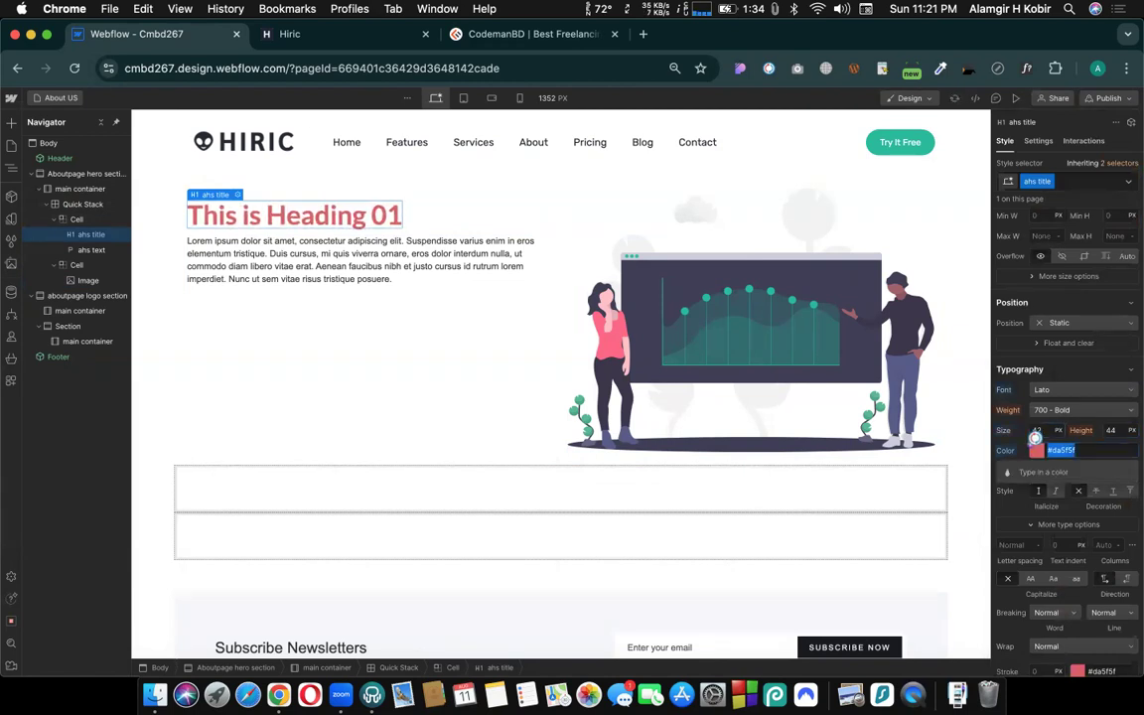
pyautogui.hotkey('shift', 'Tab')
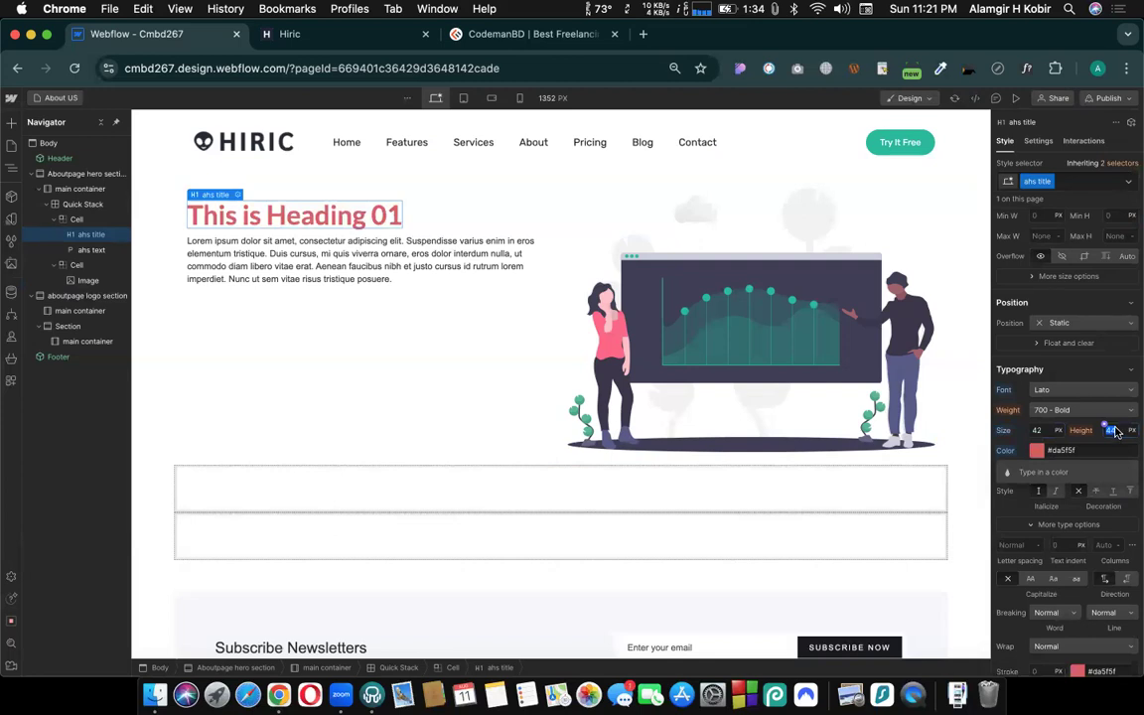
pyautogui.press('Return')
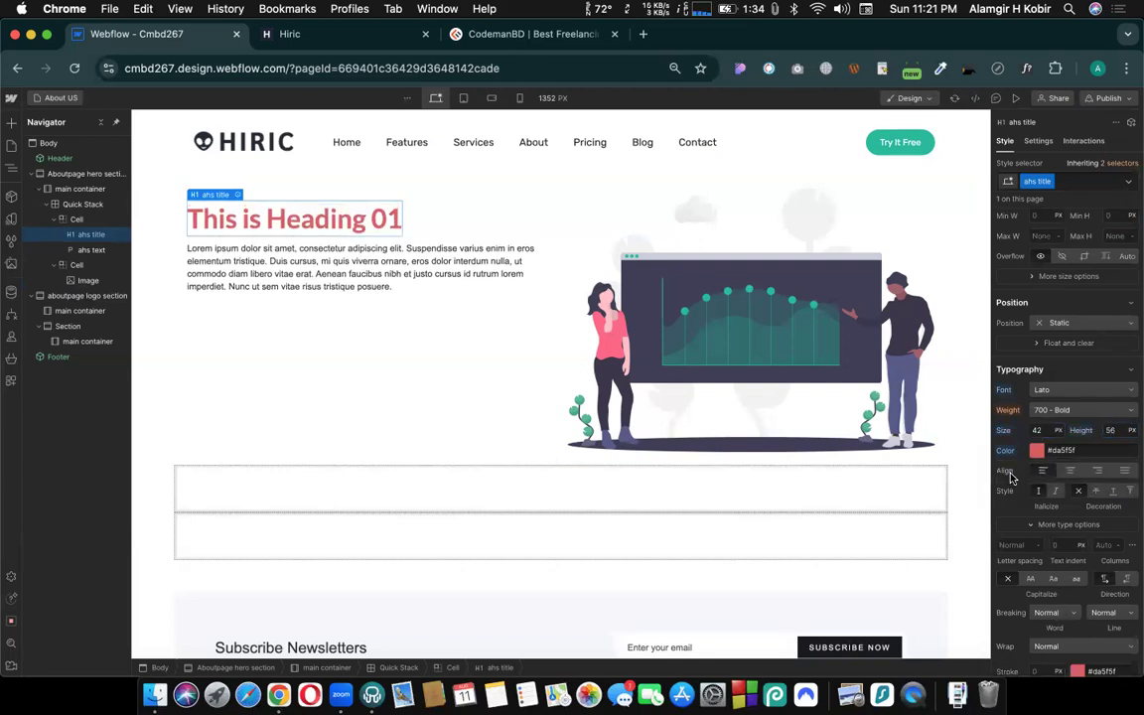
# - Set the ahs text paragraph's font to Sarabun and its weight to 500 - Medium
pyautogui.click(257, 259)
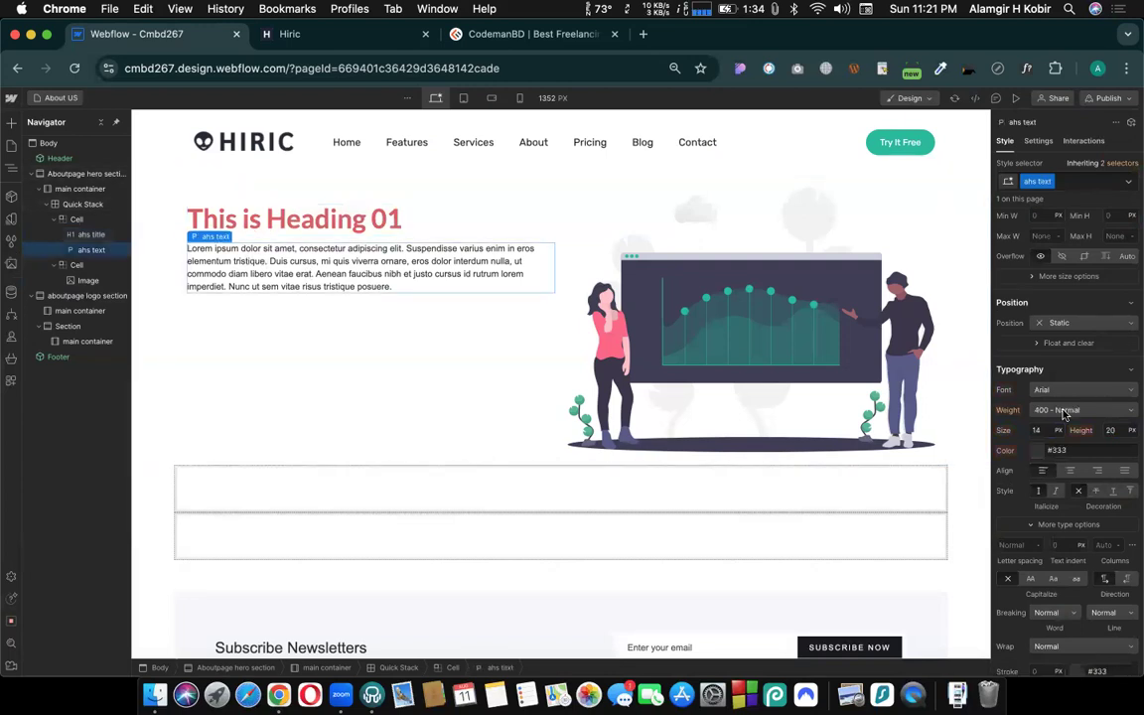
pyautogui.click(1068, 392)
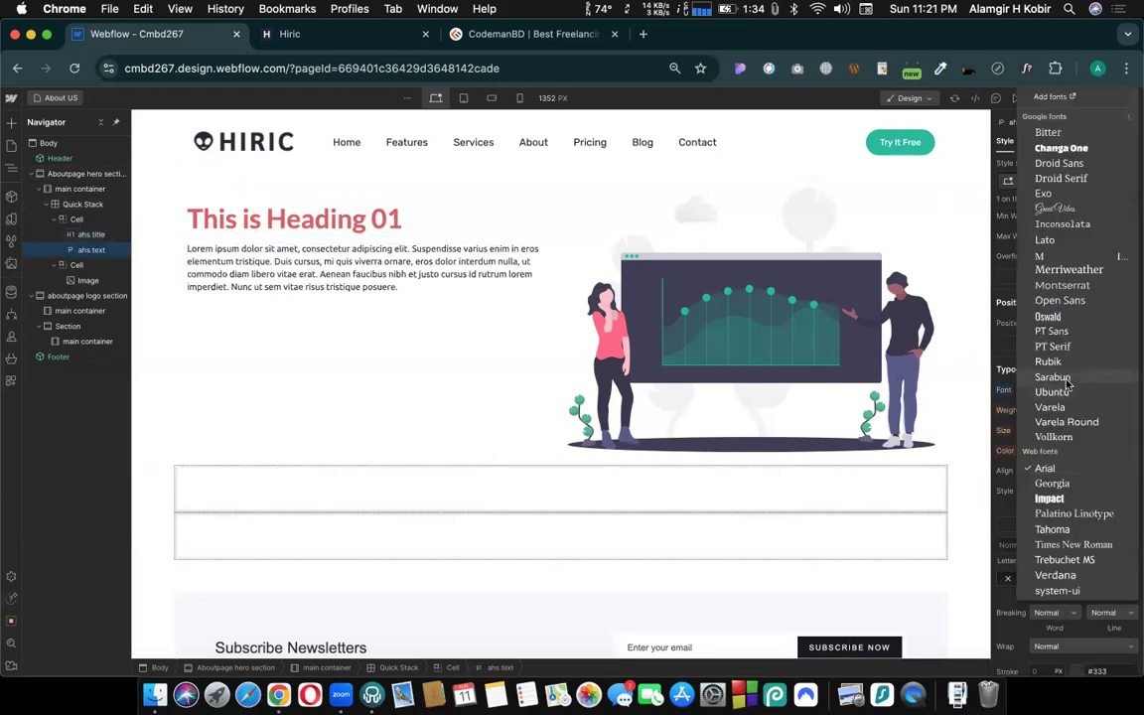
pyautogui.click(1053, 378)
pyautogui.click(1053, 417)
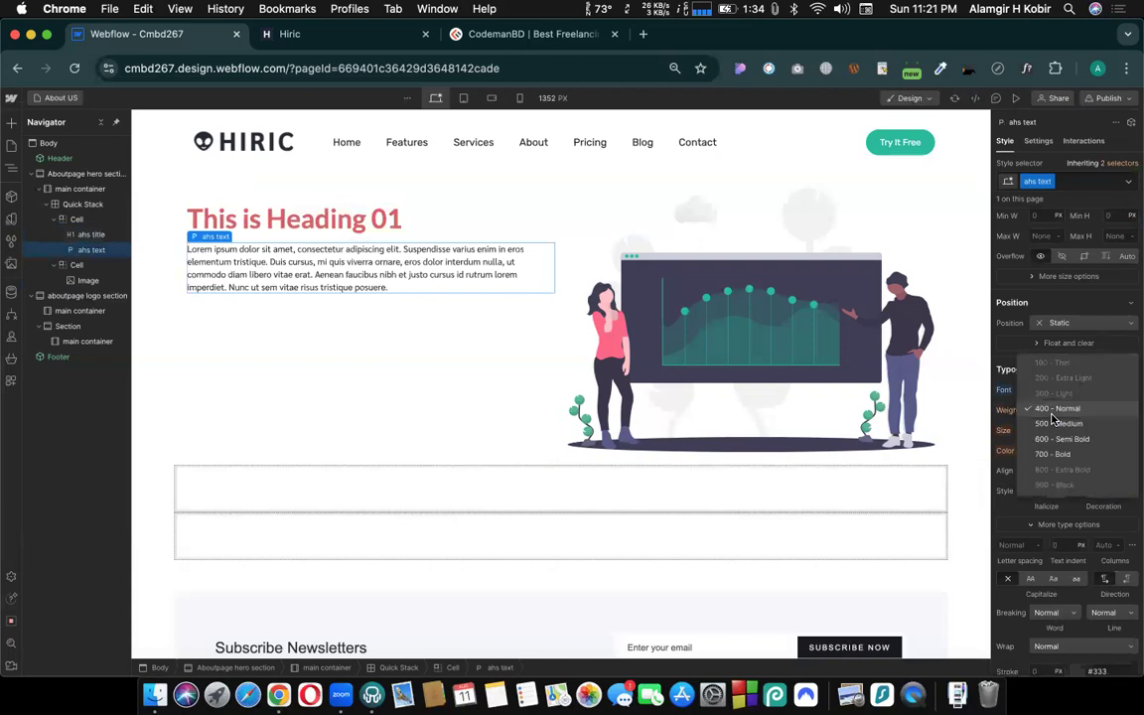
pyautogui.click(1039, 428)
# - Set the ahs text paragraph's font size to 24 px and its line height to 32 px
pyautogui.click(1037, 430)
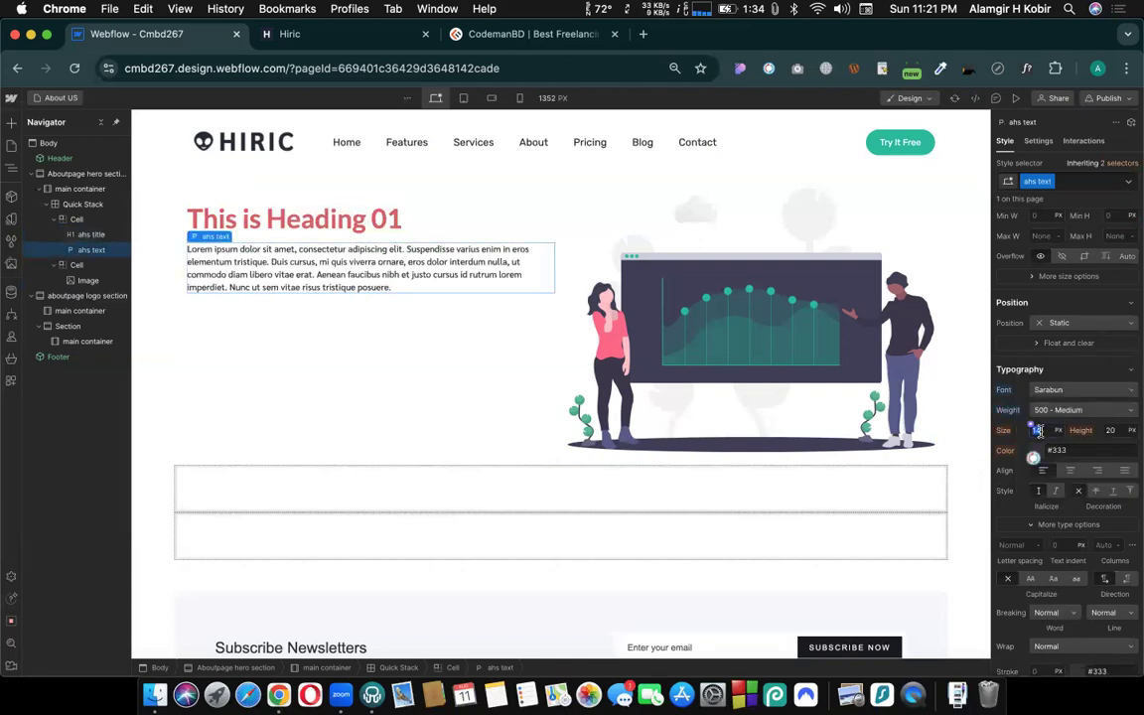
pyautogui.write('24')
pyautogui.press('Return')
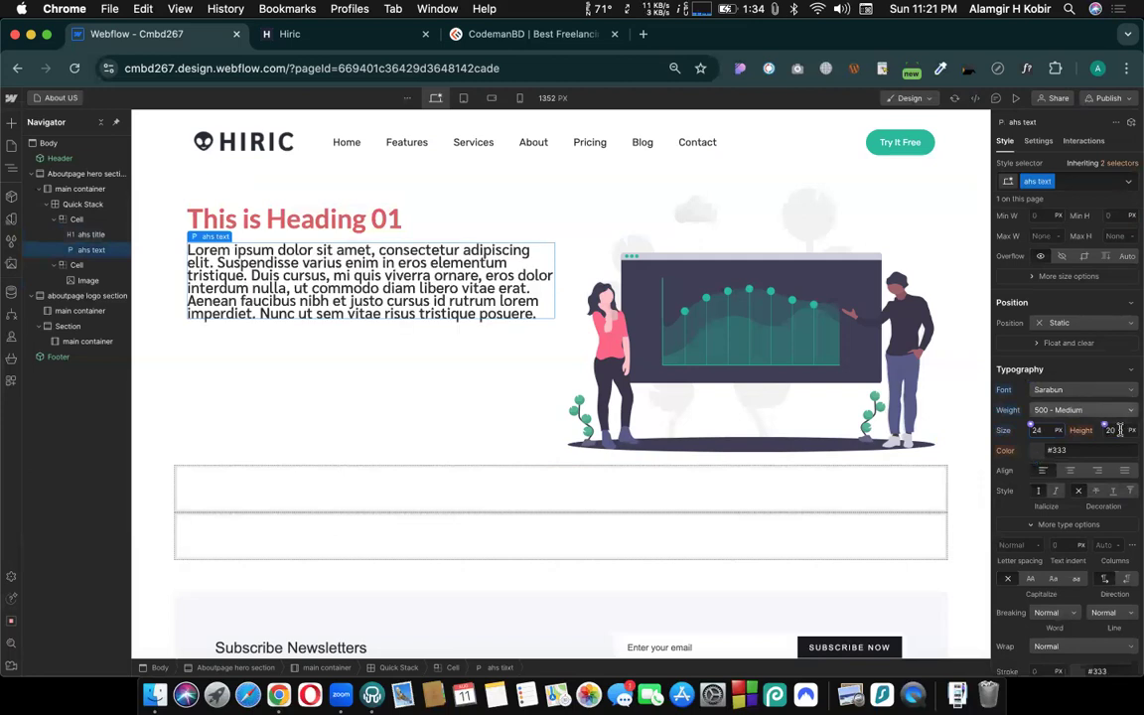
pyautogui.write('36')
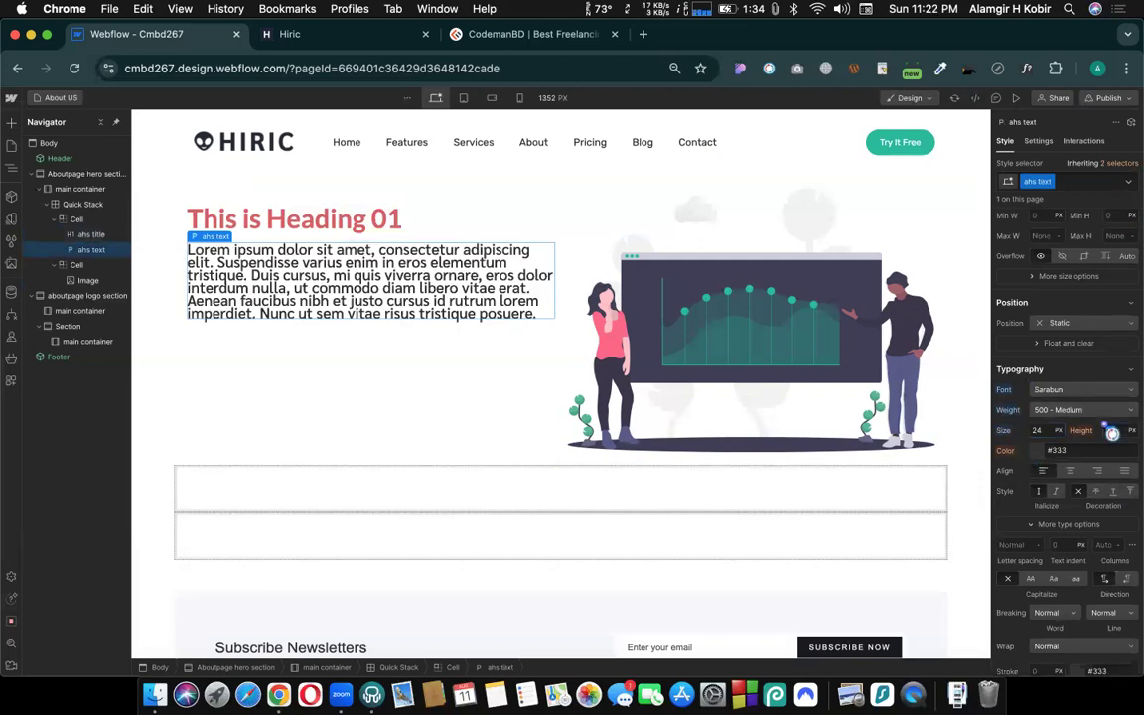
pyautogui.press('Return')
pyautogui.press('Down')
pyautogui.press('Down')
pyautogui.press('Down')
pyautogui.press('Down')
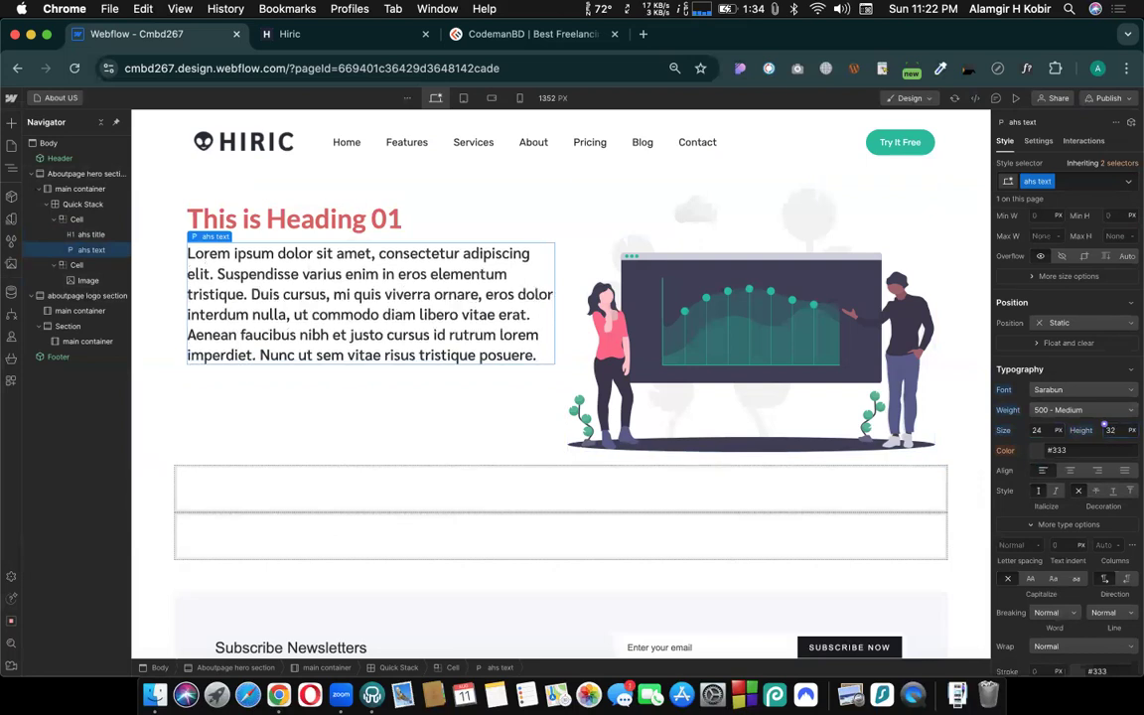
pyautogui.click(360, 378)
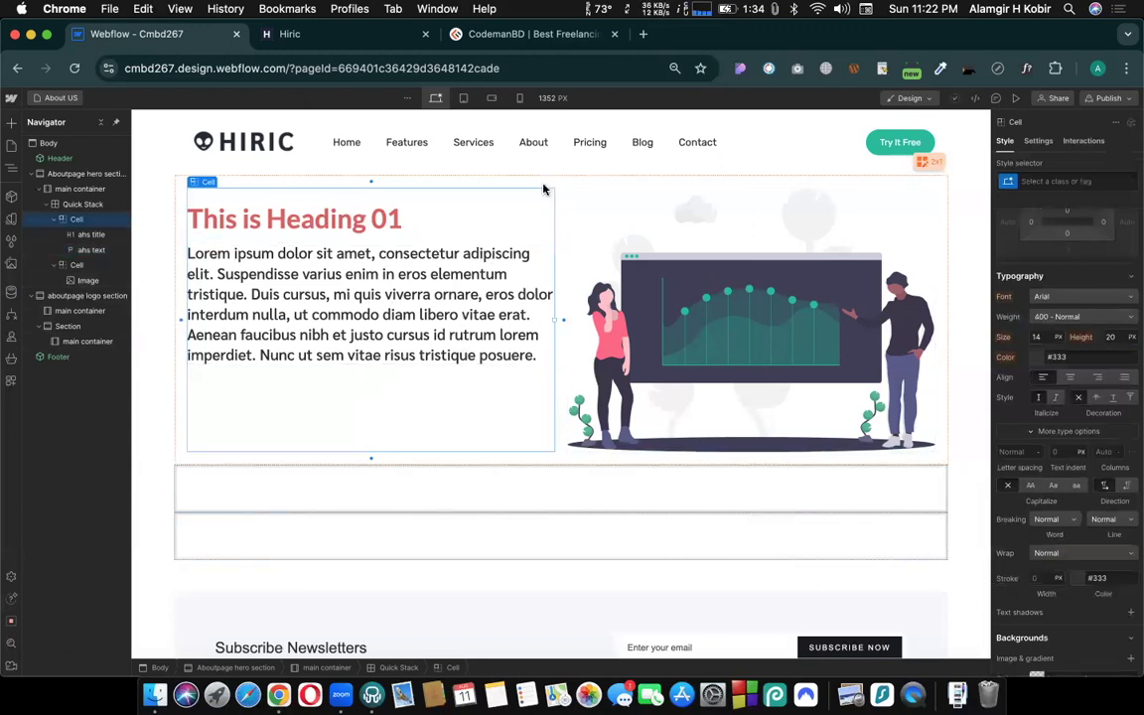
# - Insert a Quick Stack in the main container of the aboutpage logo section
pyautogui.click(526, 490)
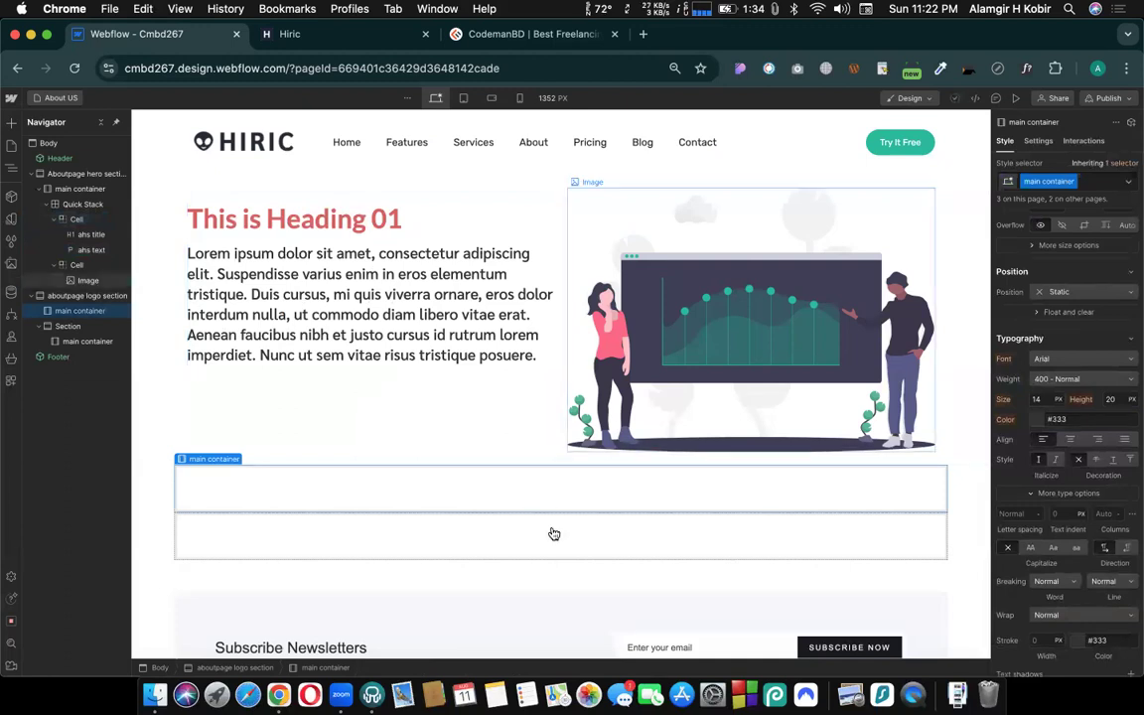
pyautogui.press('super+k')
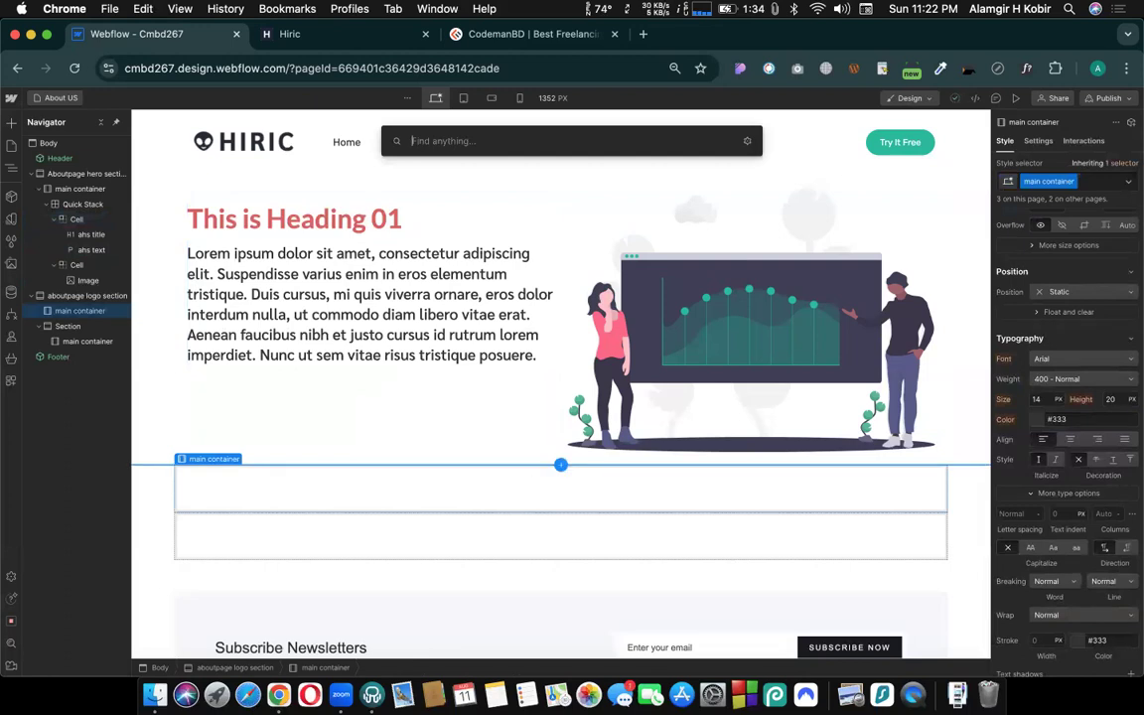
pyautogui.write('qui')
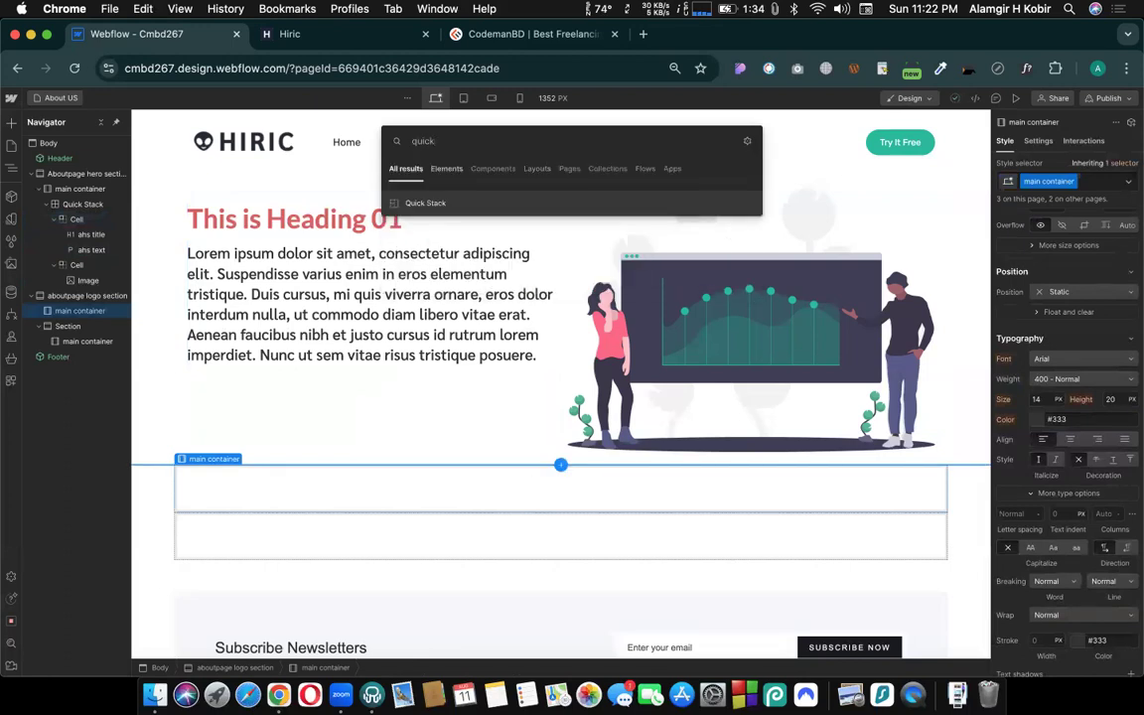
pyautogui.write('ck')
pyautogui.press('Return')
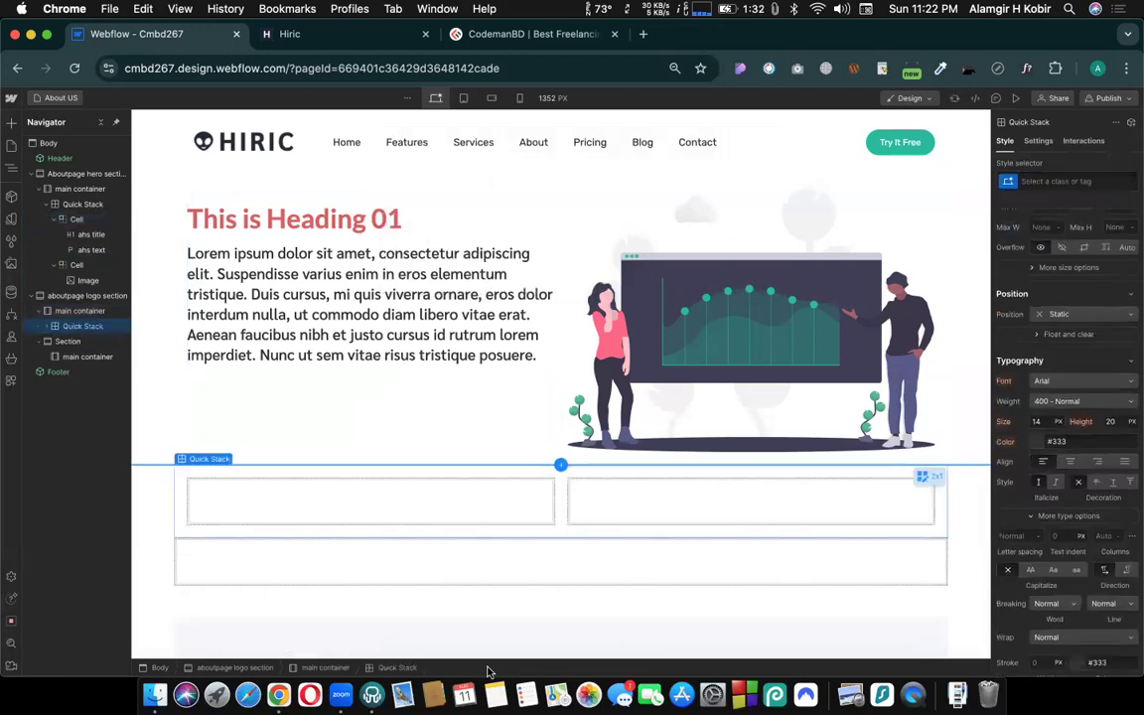
# - Copy the hero section's ahs title heading and ahs text paragraph into the second cell of the aboutpage logo section's Quick Stack
pyautogui.click(356, 223)
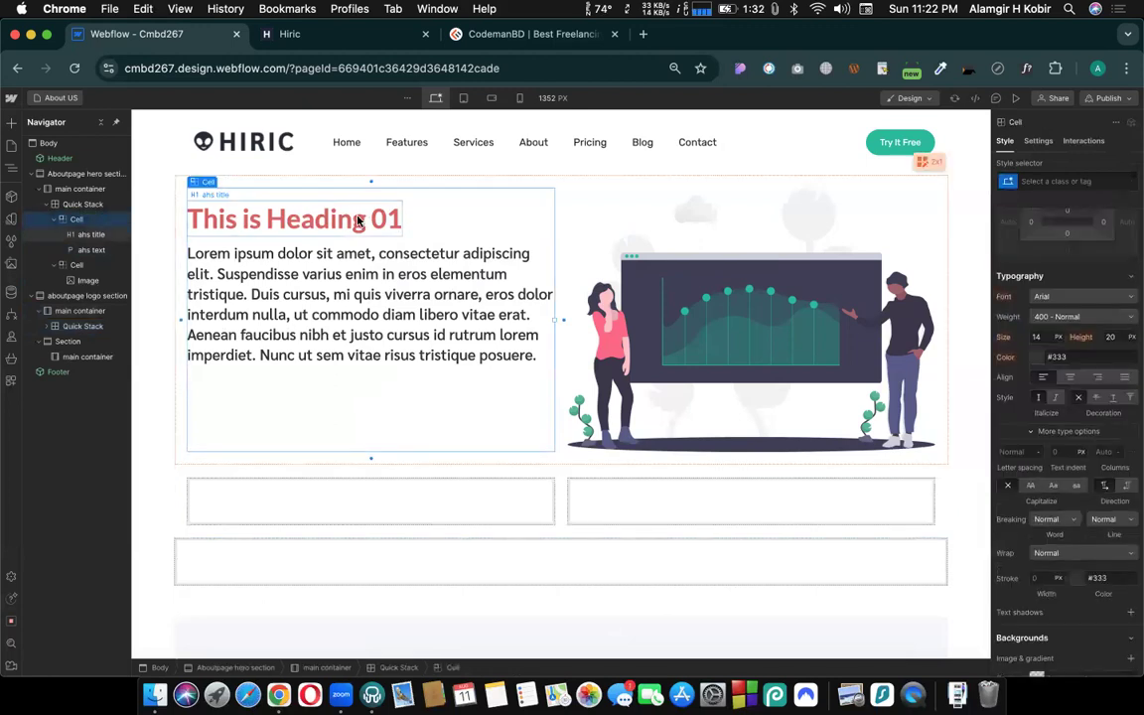
pyautogui.click(359, 221)
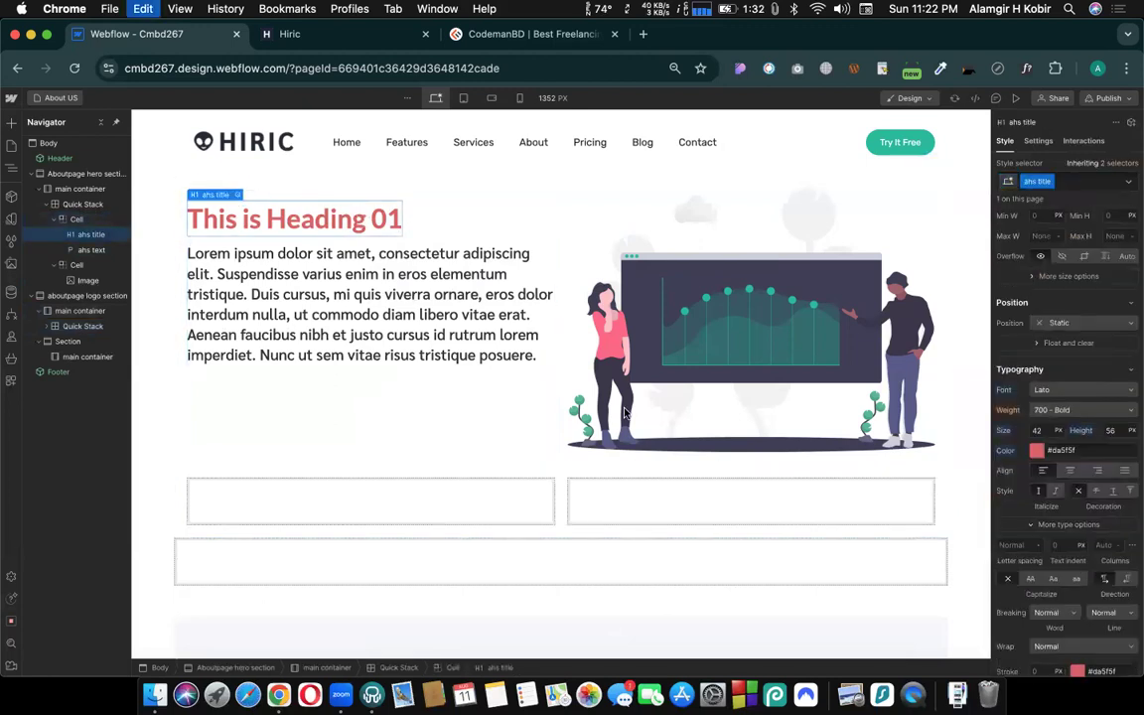
pyautogui.click(640, 498)
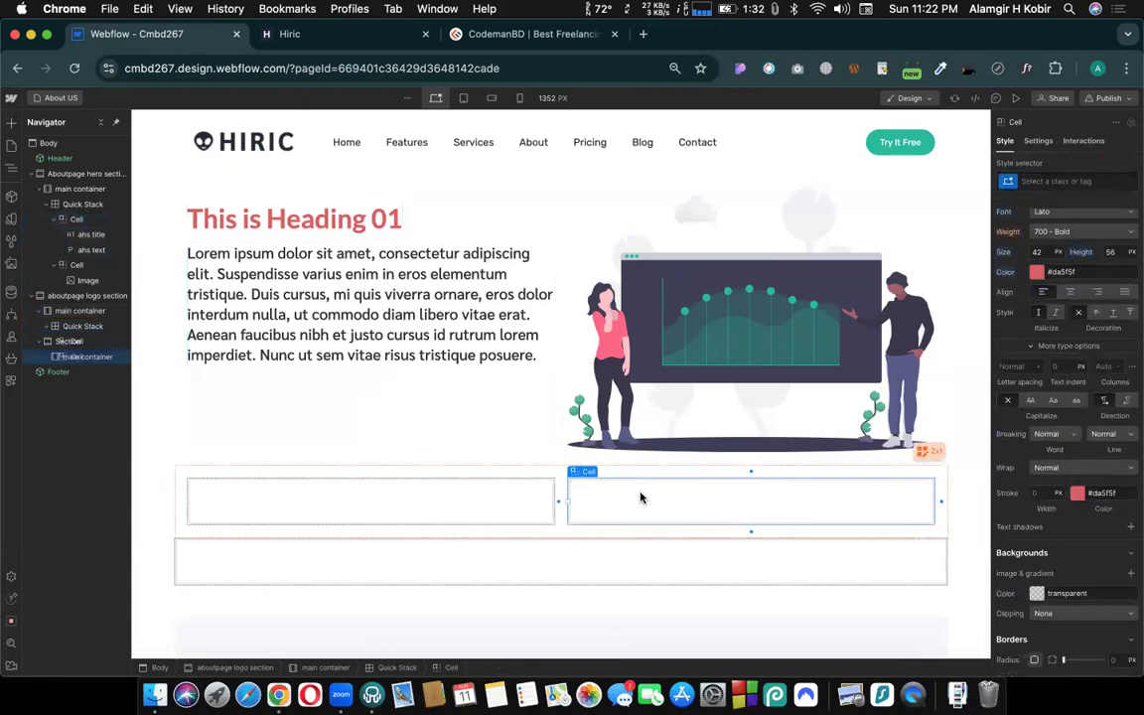
pyautogui.press('super+v')
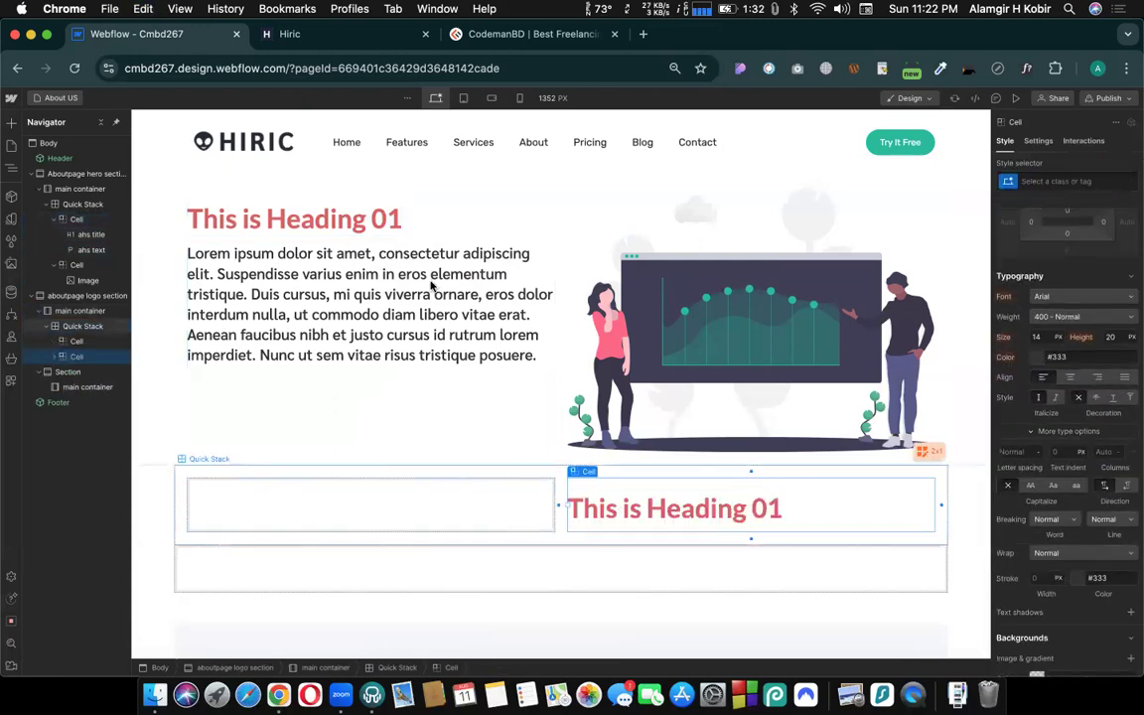
pyautogui.click(728, 512)
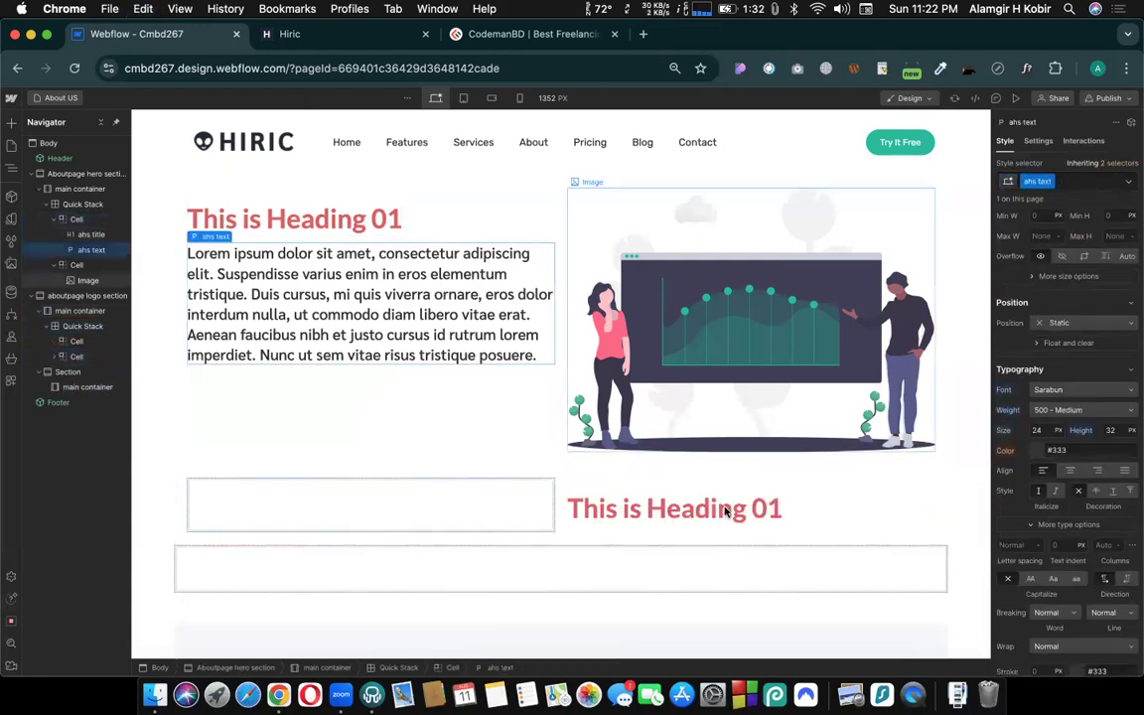
pyautogui.write('Lorem ipsum dolor sit amet, consectetur adipiscing elit. Suspendisse varius enim in eros elementum tristique. Duis cursus, mi quis viverra ornare, eros dolor interdum nulla, ut commodo diam libero vitae erat. Aenean faucibus nibh et justo cursus id rutrum lorem imperdiet. Nunc ut sem vitae risus tristique posuere.')
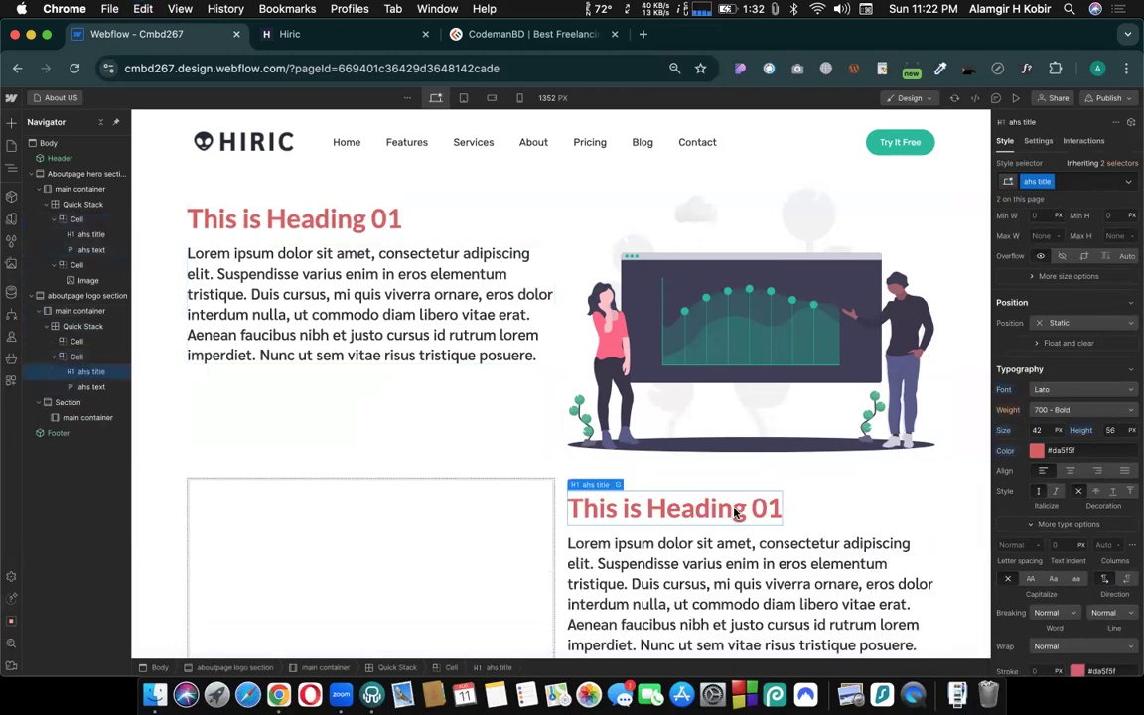
# - Copy the hero section's image into the empty first cell of the aboutpage logo section's Quick Stack
pyautogui.click(721, 356)
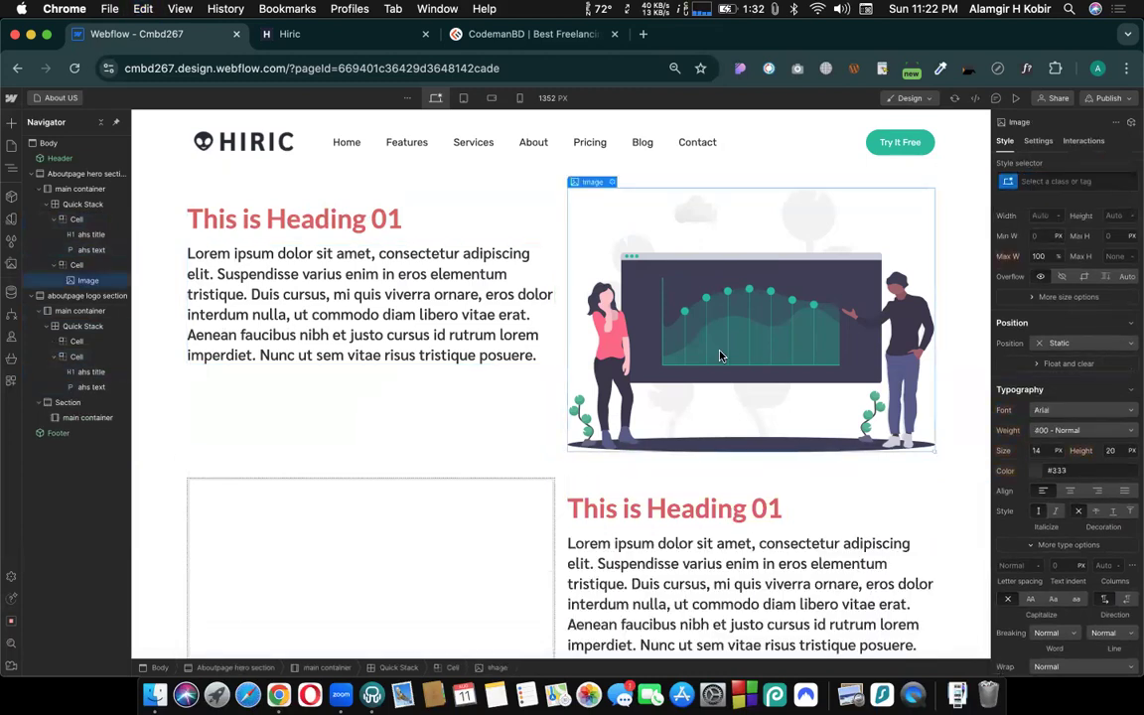
pyautogui.click(455, 546)
pyautogui.press('super+v')
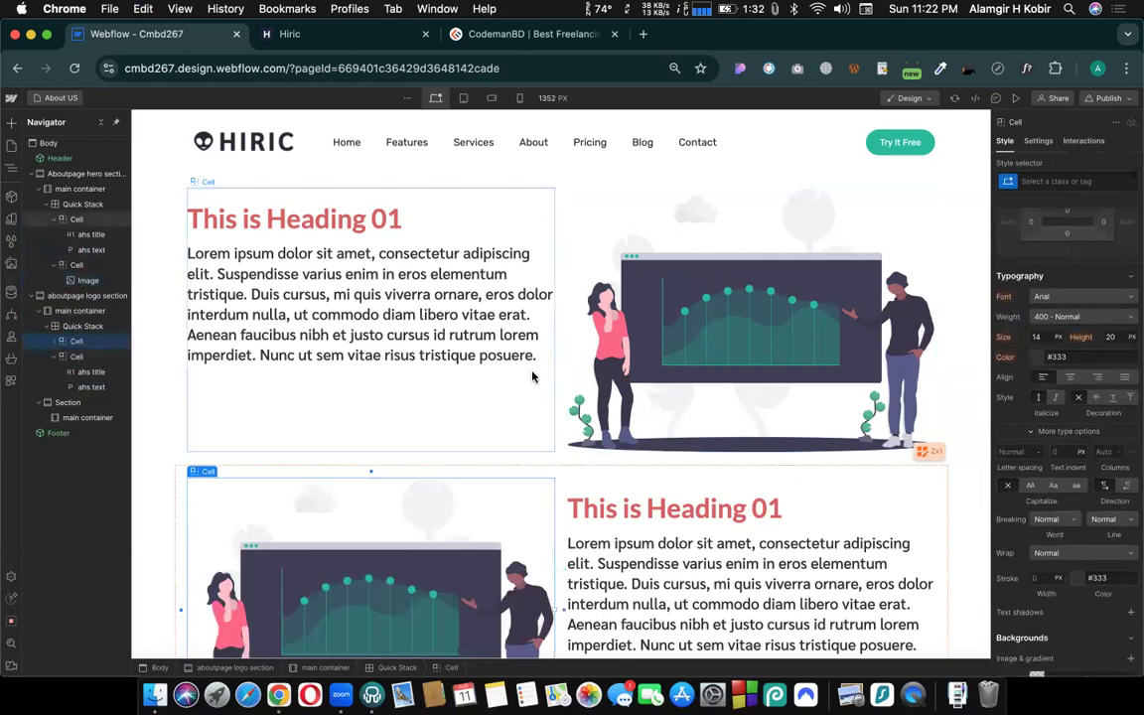
# - Examine the aboutpage logo section image's settings and spacing options
pyautogui.scroll(-3, 347, 437)
pyautogui.click(247, 312)
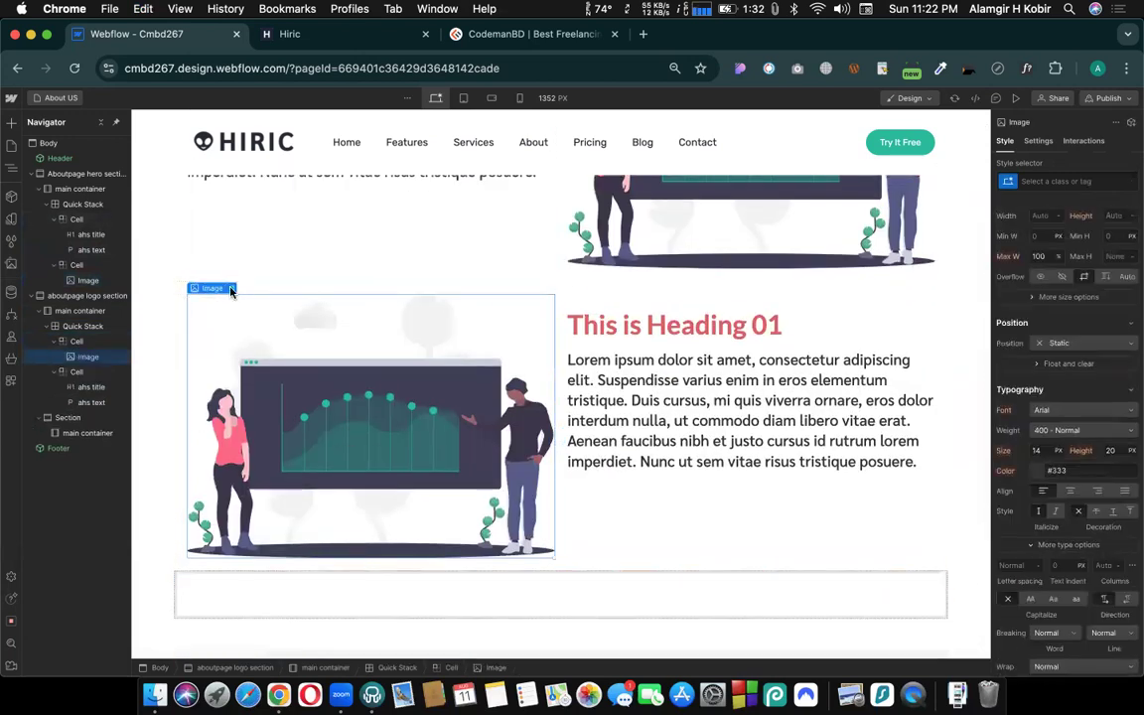
pyautogui.click(231, 288)
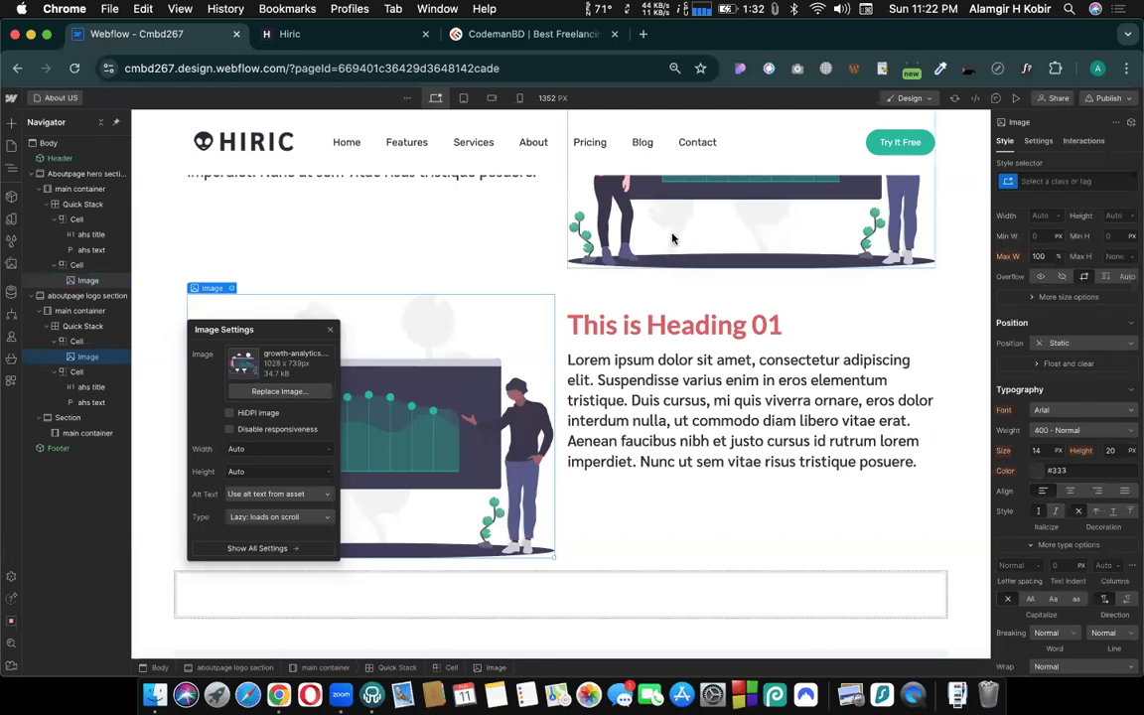
pyautogui.scroll(1, 672, 239)
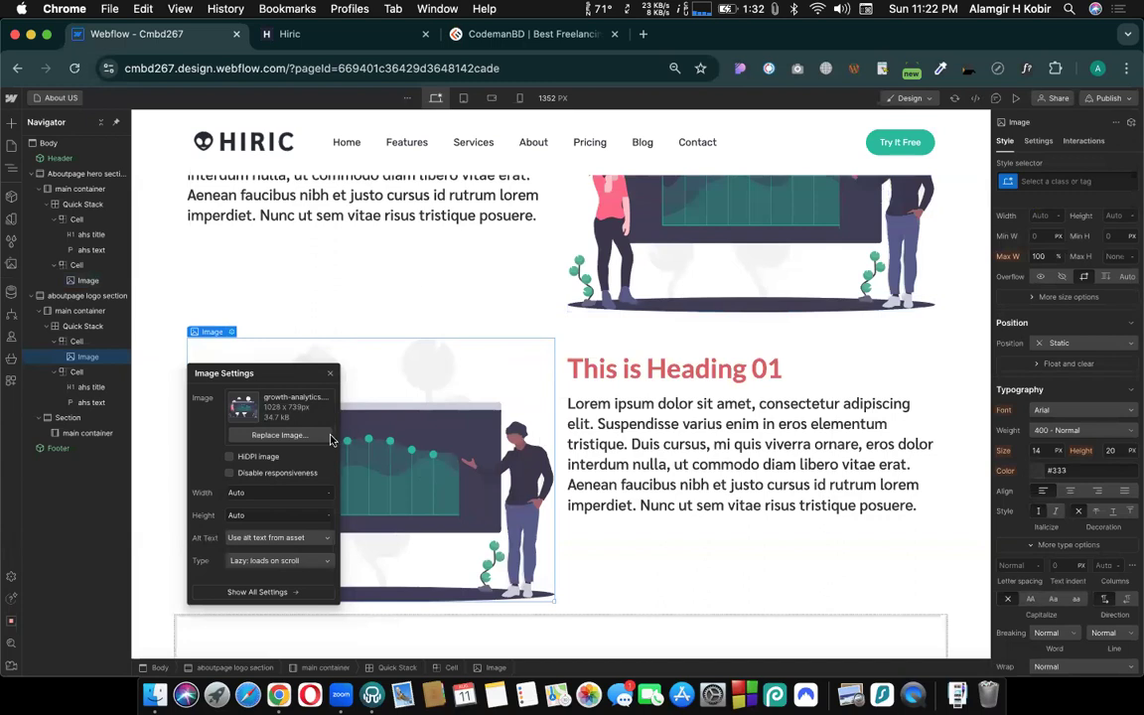
pyautogui.click(453, 384)
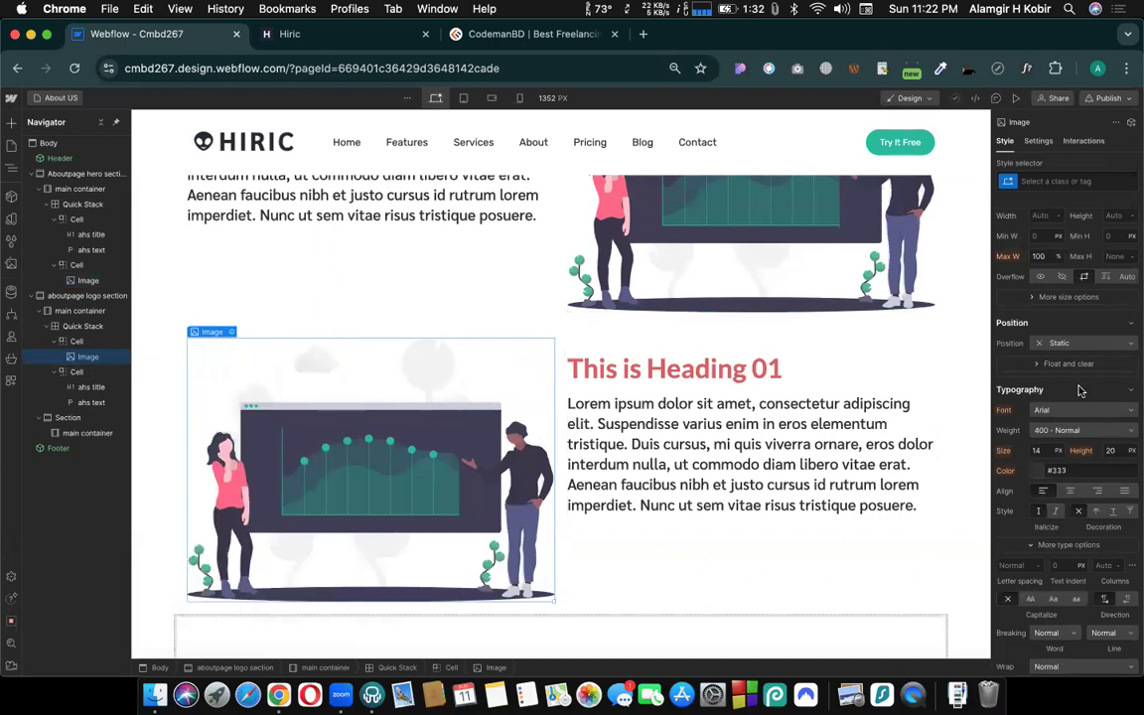
pyautogui.scroll(5, 1081, 389)
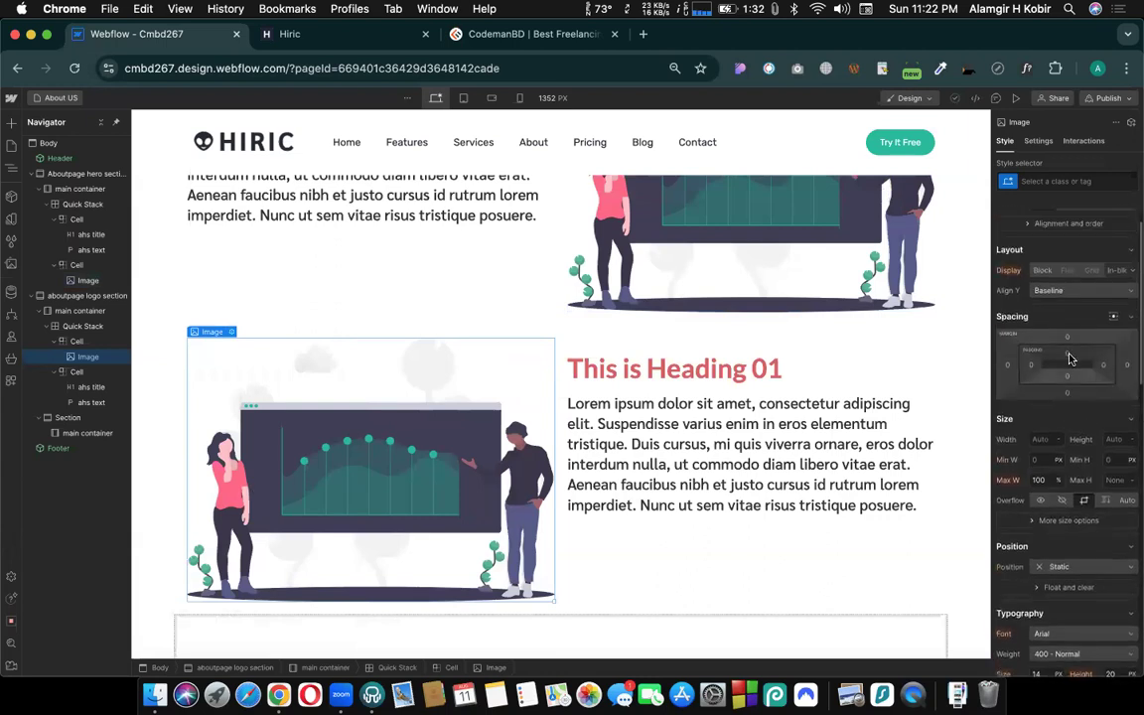
pyautogui.click(1067, 355)
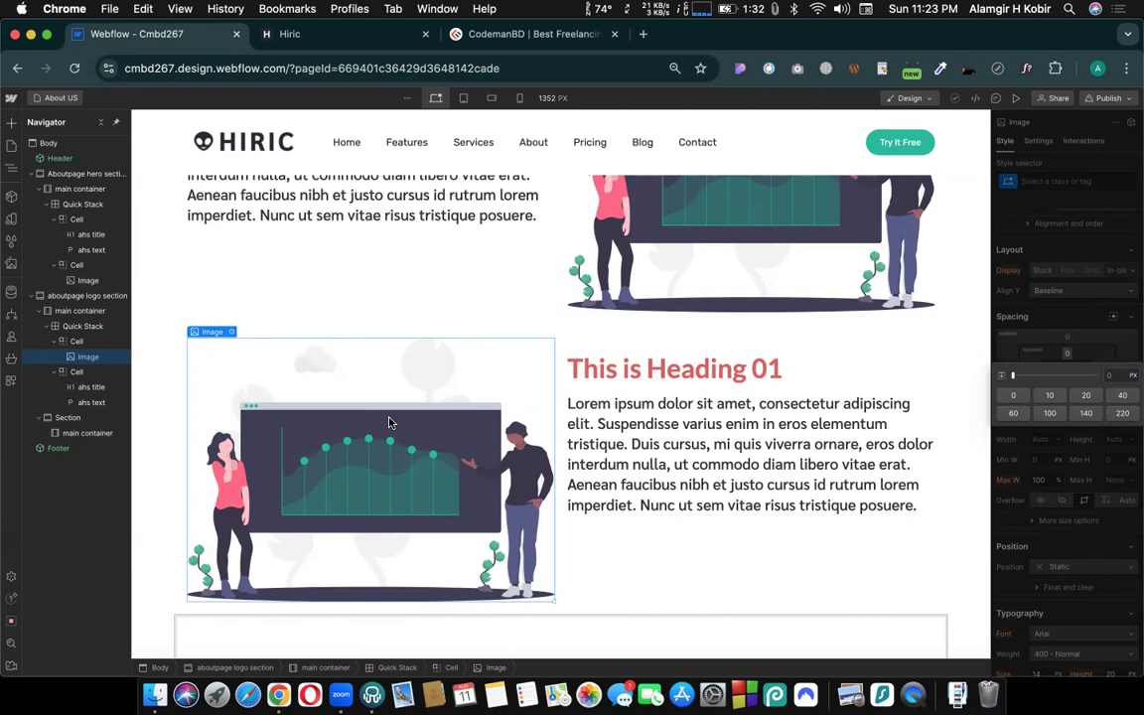
pyautogui.click(773, 394)
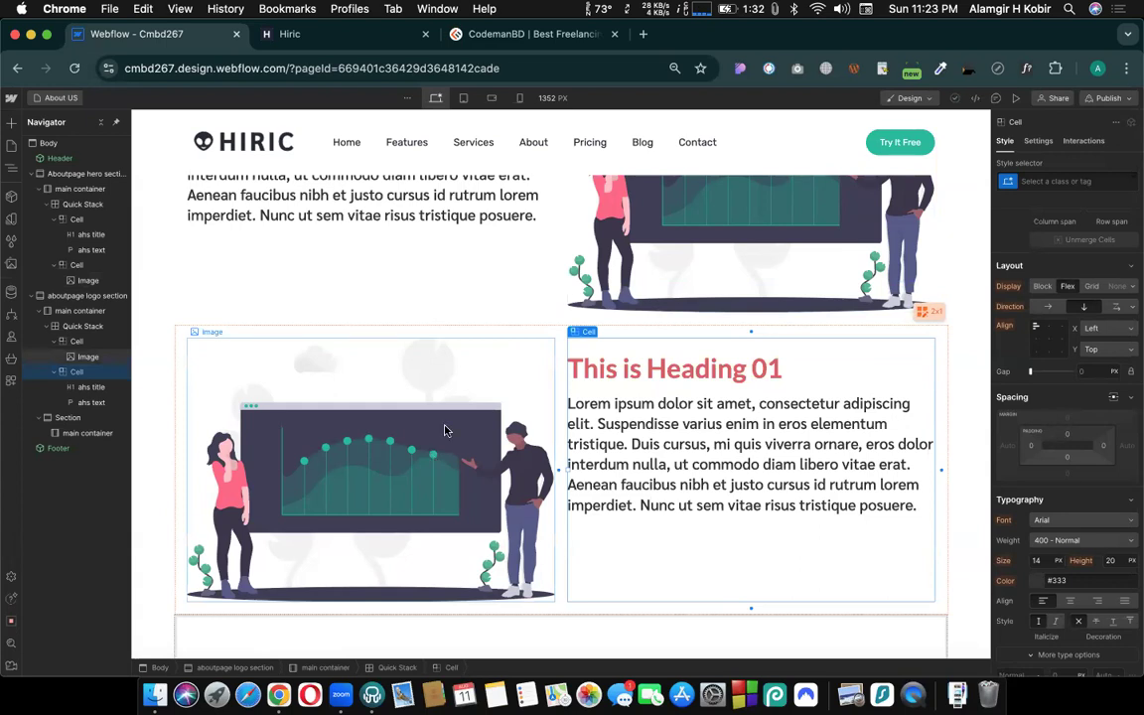
pyautogui.click(415, 502)
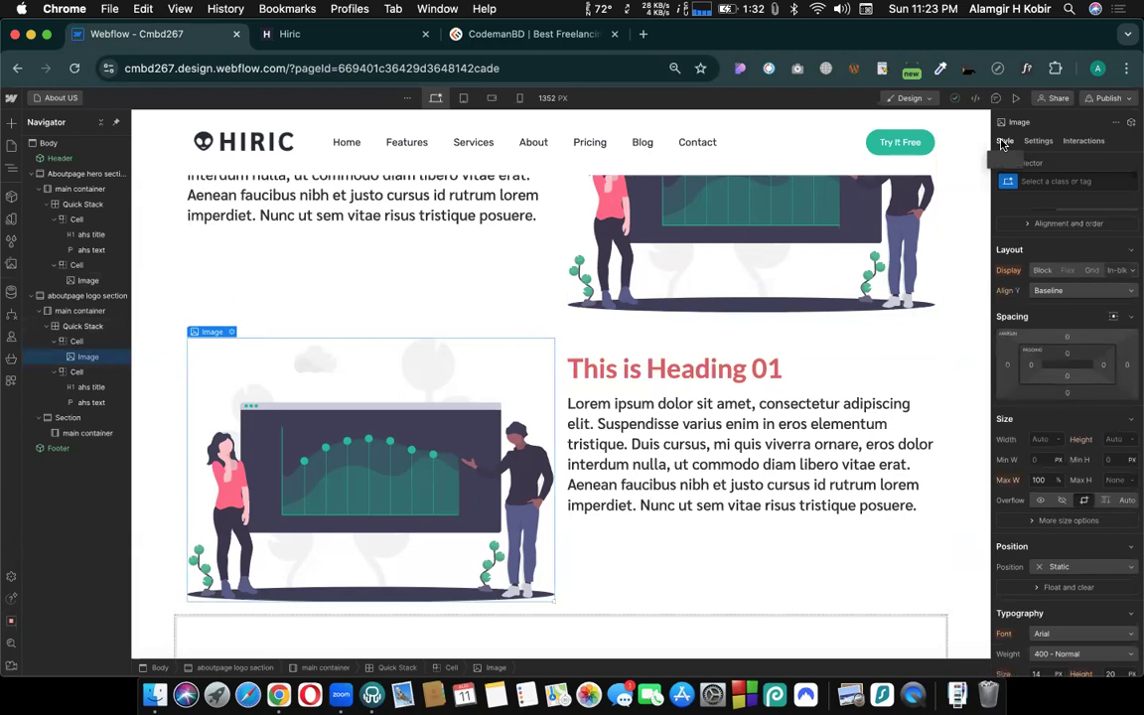
# - Change the aboutpage logo section's heading text to "This is Heading 02"
pyautogui.doubleClick(668, 375)
pyautogui.scroll(3, 752, 497)
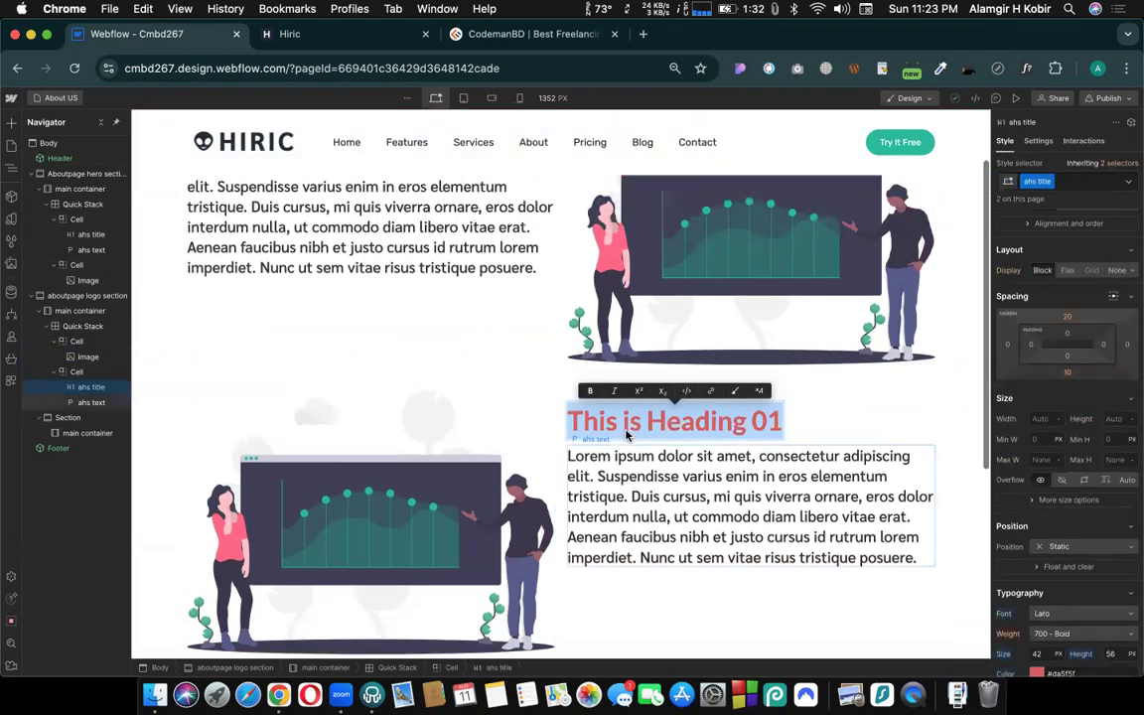
pyautogui.press('Escape')
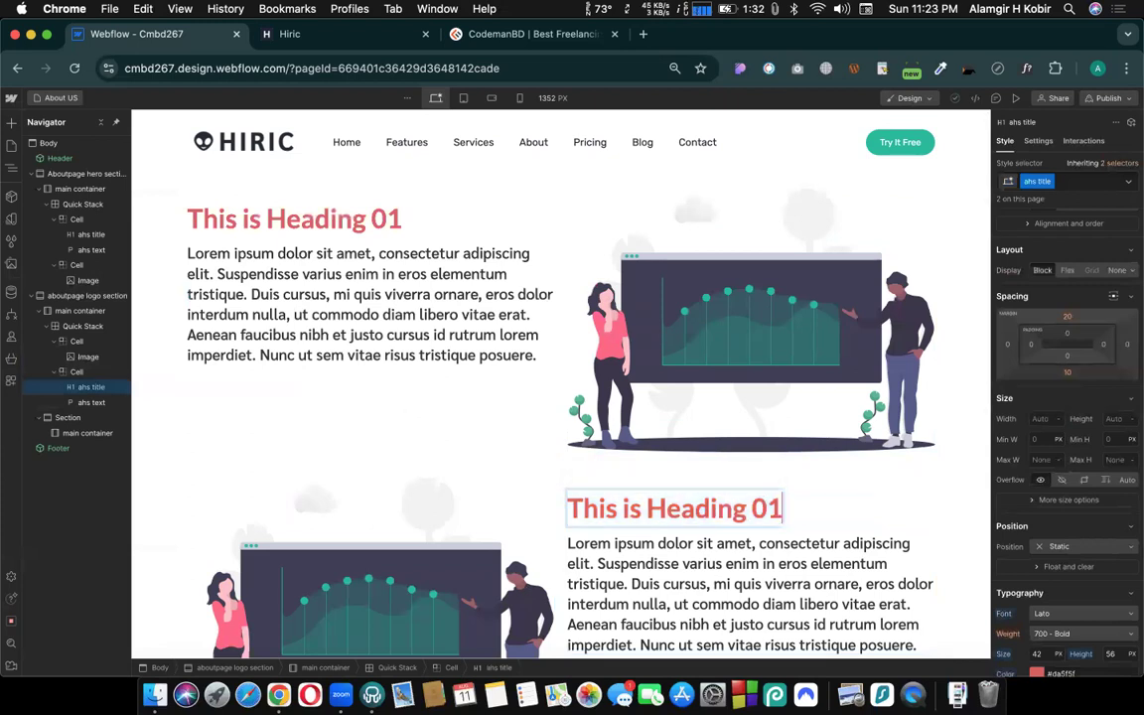
pyautogui.press('BackSpace')
pyautogui.write('2')
pyautogui.click(1012, 525)
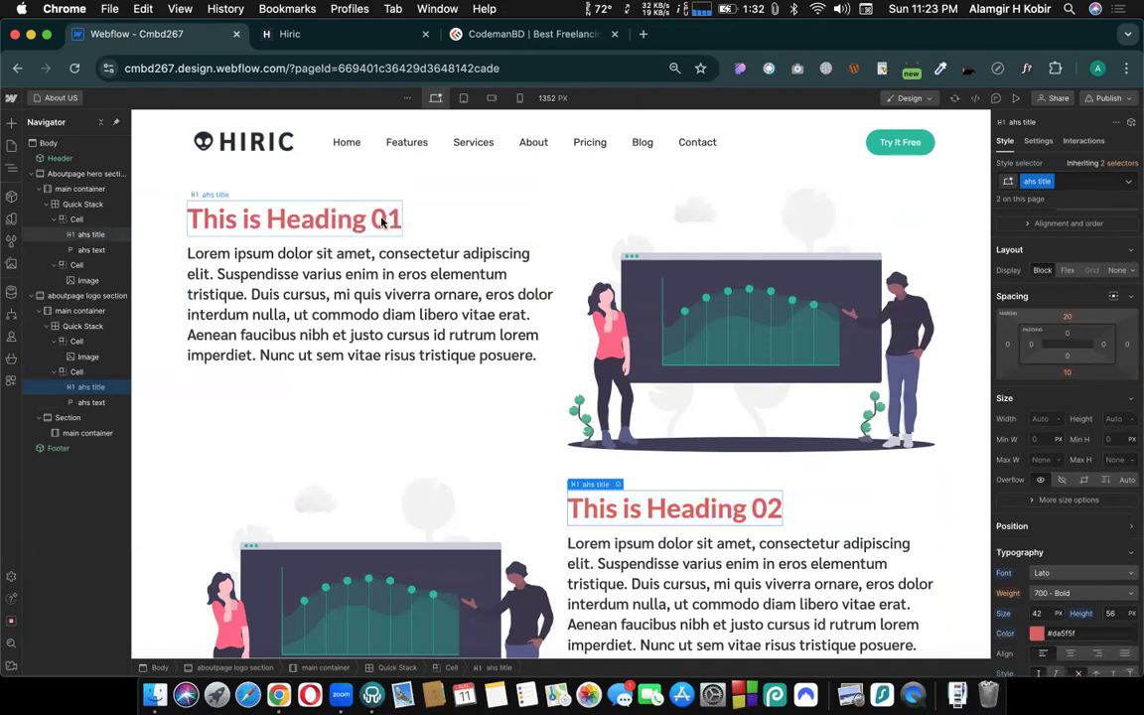
pyautogui.click(863, 514)
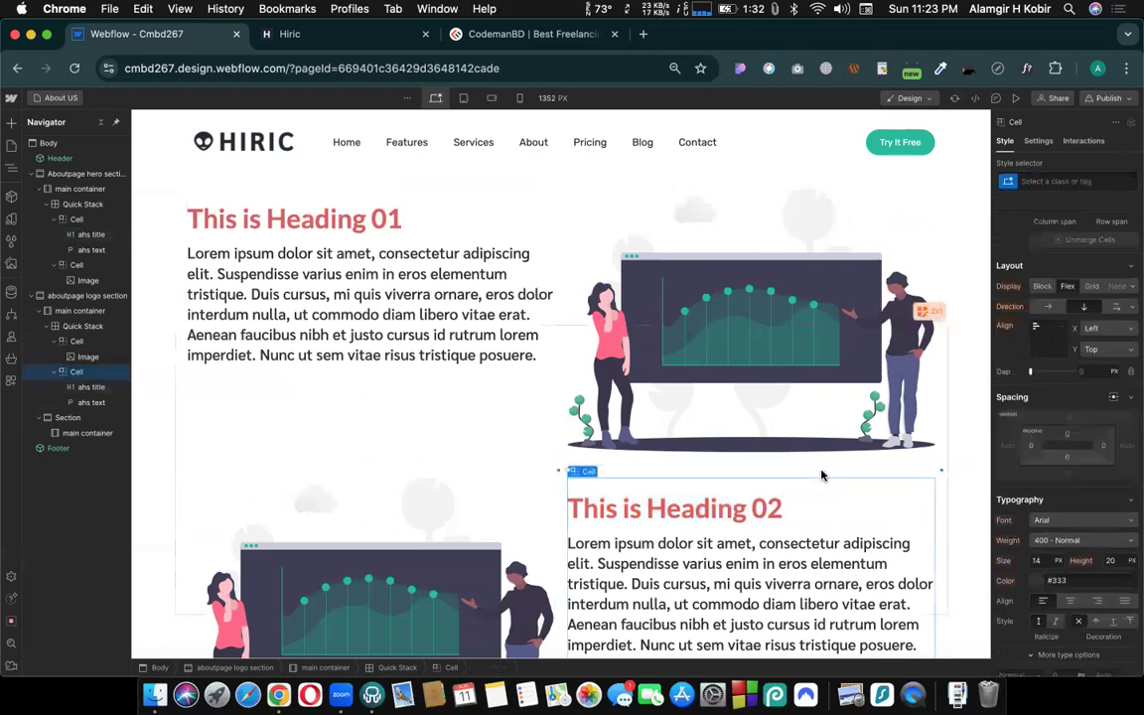
pyautogui.scroll(-2, 820, 472)
pyautogui.scroll(2, 492, 284)
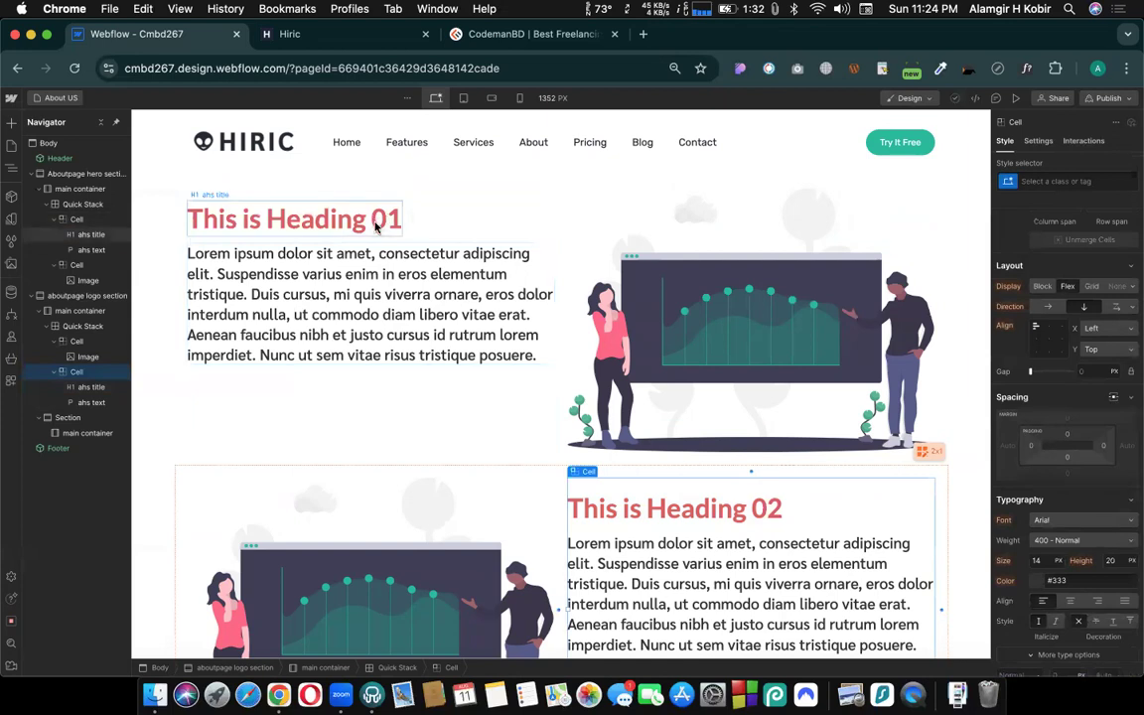
# - Add a new combo class "heading2 green" to the "This is Heading 02" heading
pyautogui.click(661, 506)
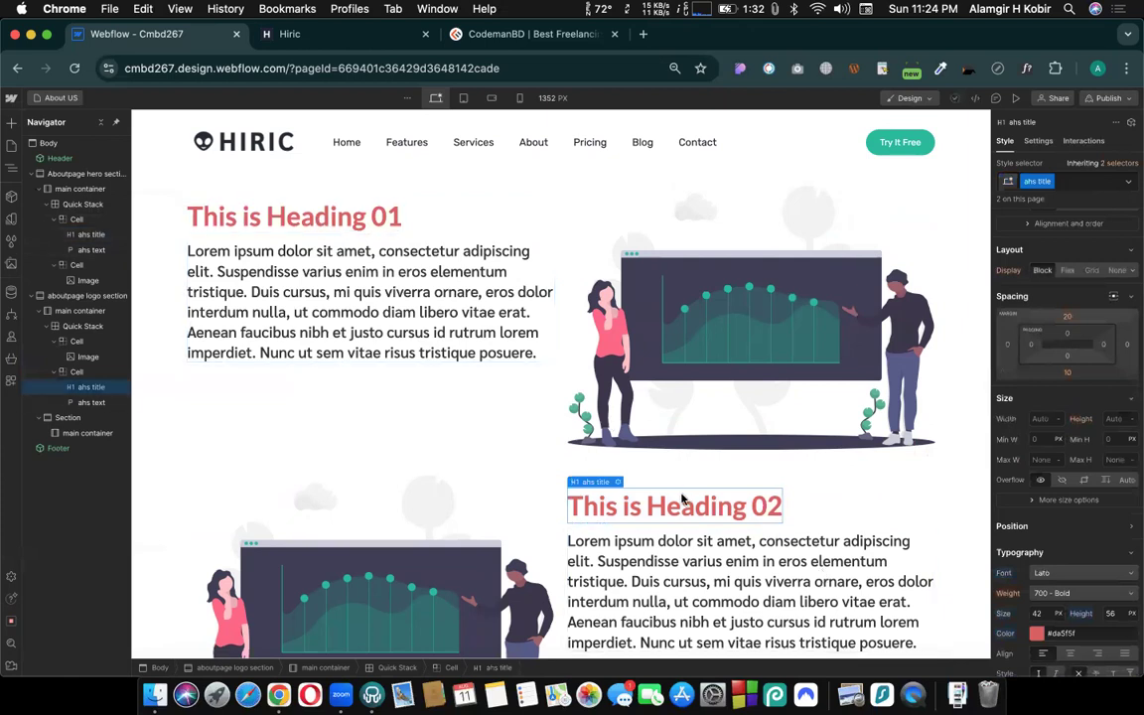
pyautogui.scroll(-1, 682, 500)
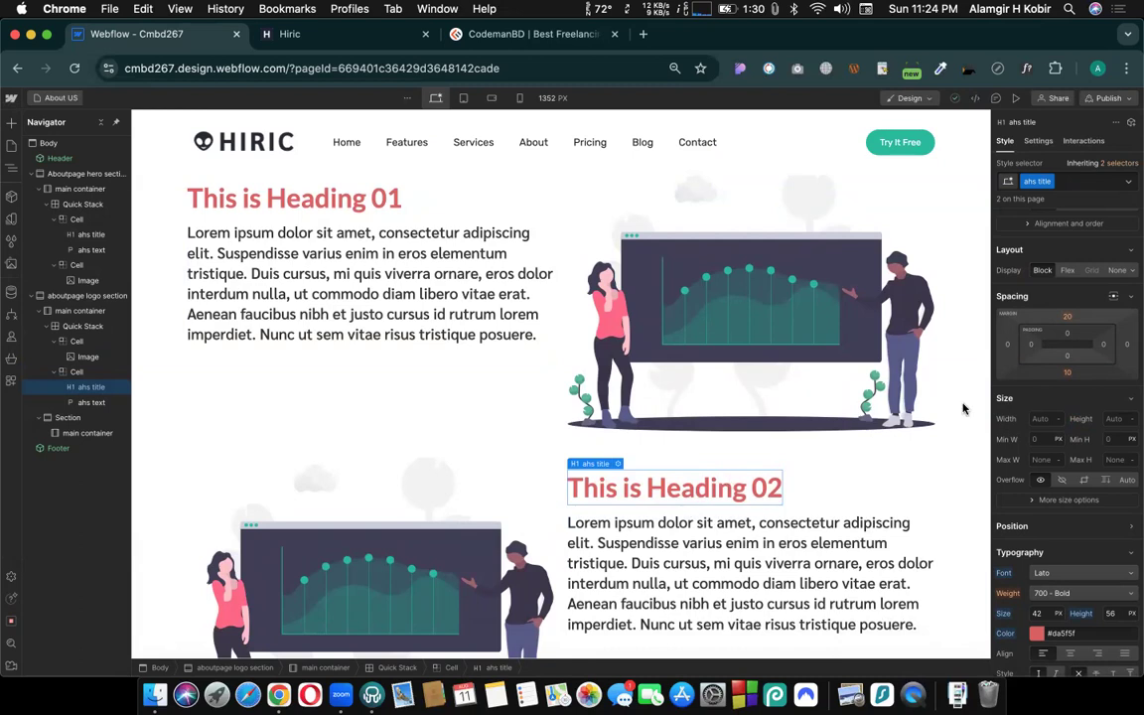
pyautogui.click(1072, 182)
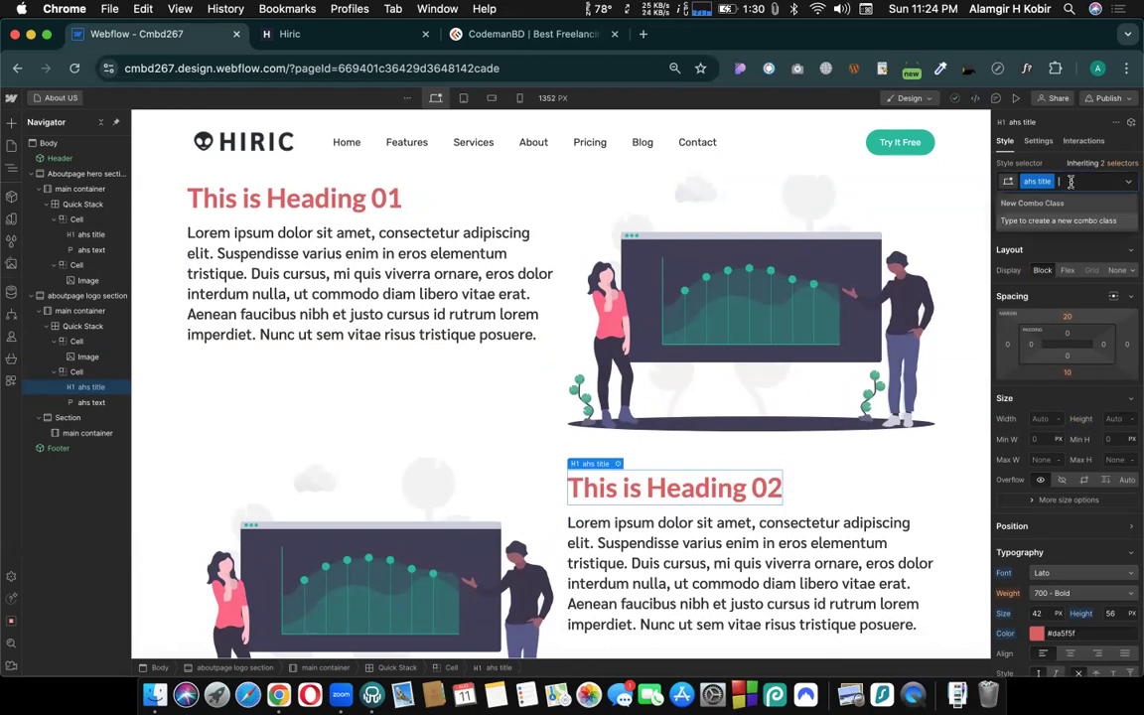
pyautogui.write('heading2')
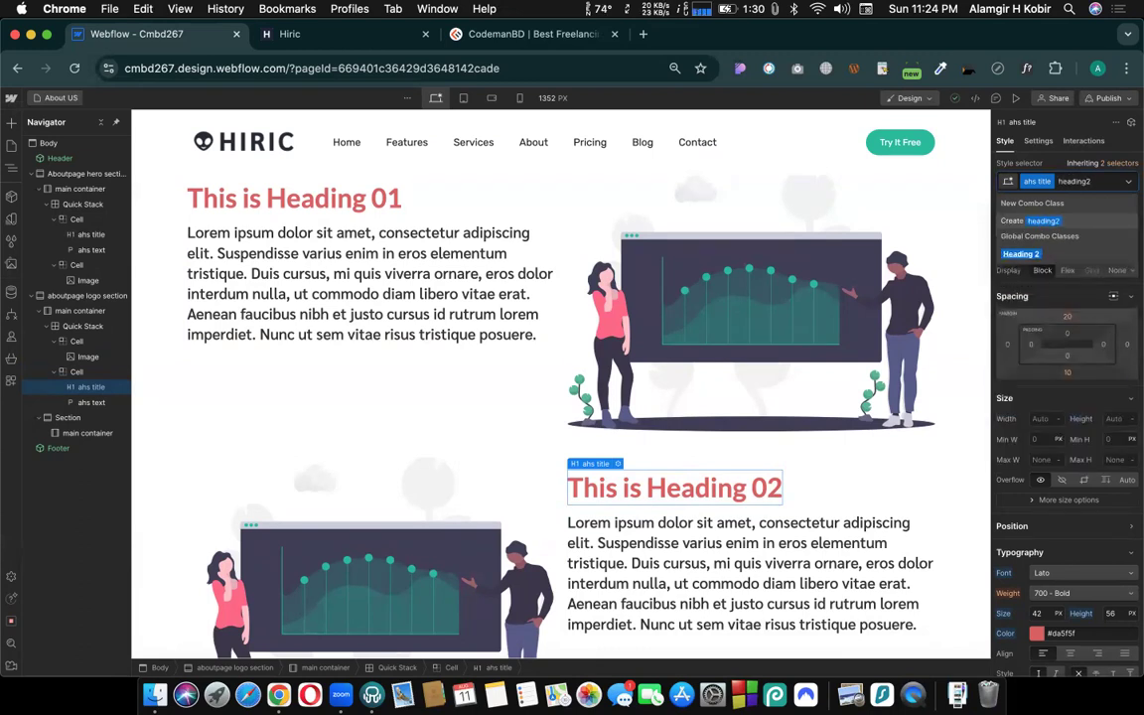
pyautogui.write(' gr')
pyautogui.press('Return')
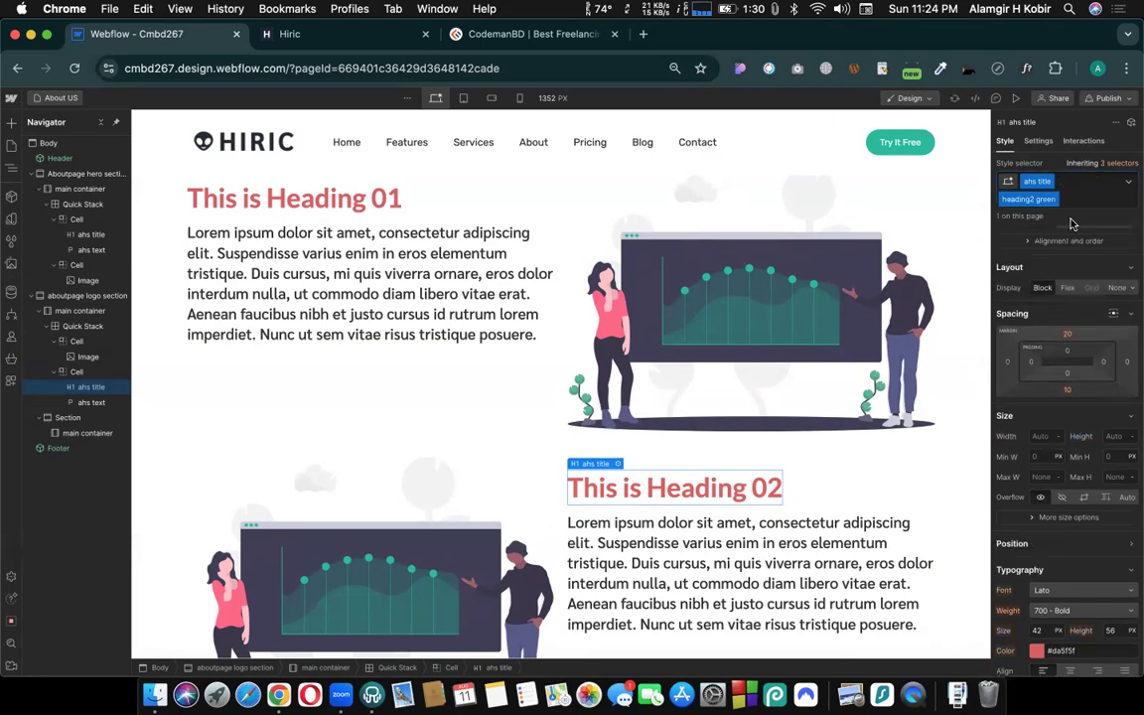
# - Set the heading2 green combo class's text color to green #5fda74
pyautogui.scroll(-2, 1037, 381)
pyautogui.scroll(-3, 1036, 397)
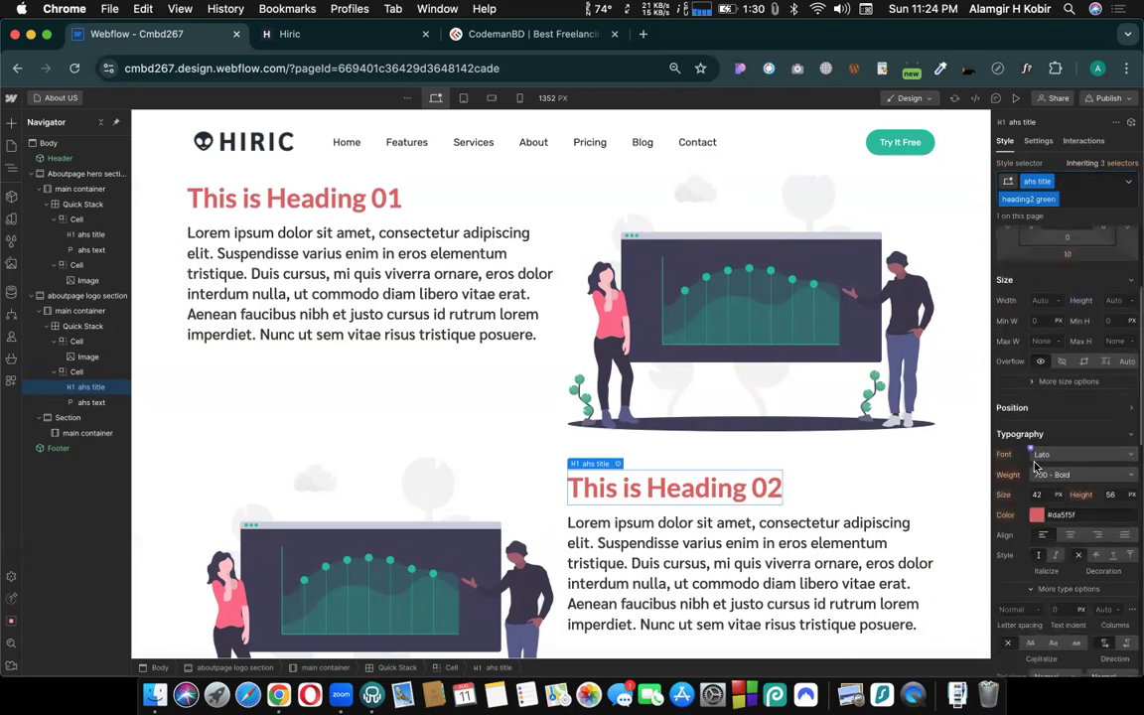
pyautogui.click(1038, 515)
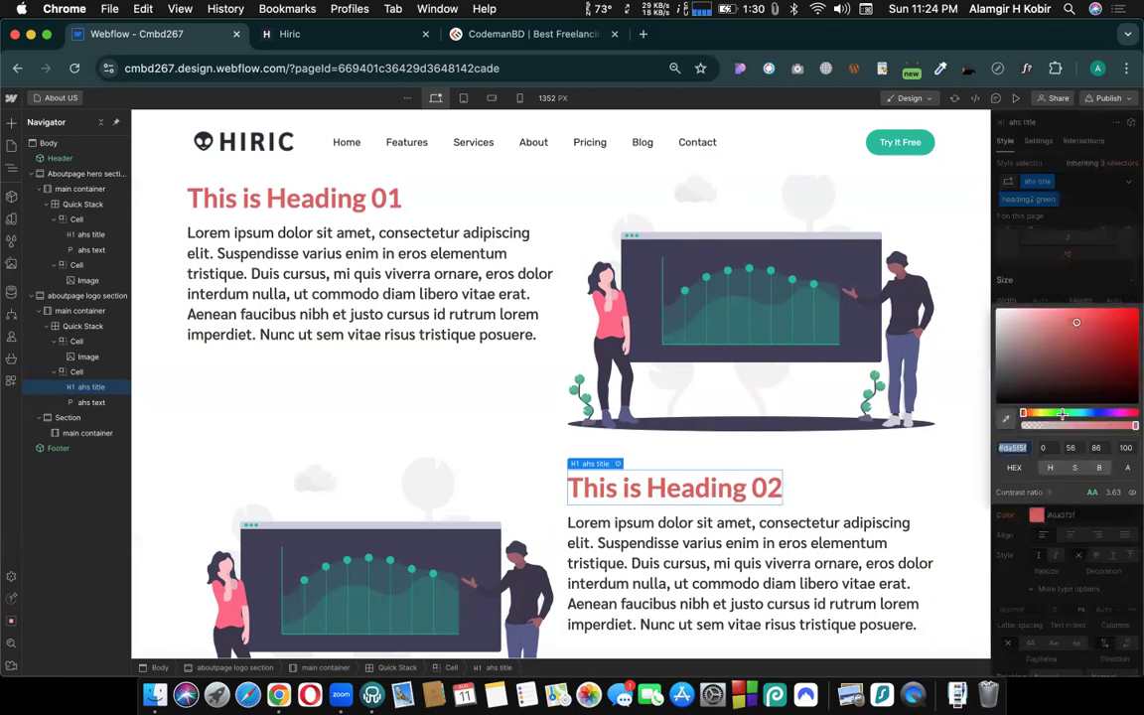
pyautogui.click(1063, 411)
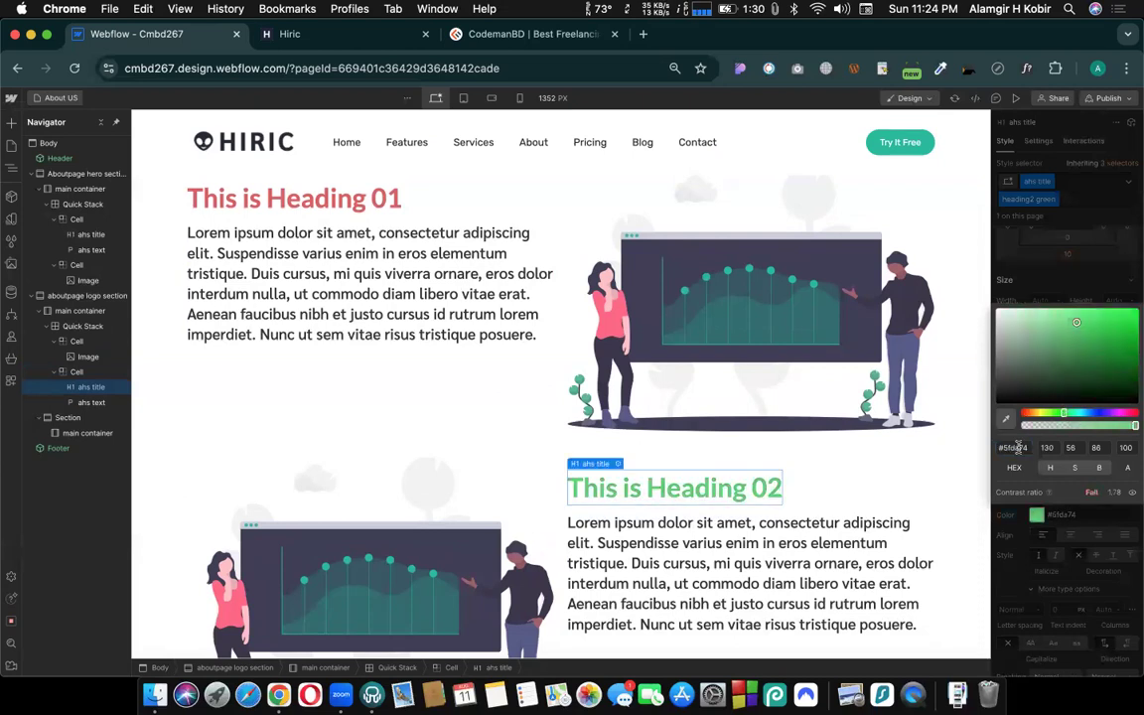
pyautogui.click(850, 508)
# - Compare the hero section's "This is Heading 01" title with the combo-classed heading in the aboutpage logo section
pyautogui.scroll(-1, 851, 503)
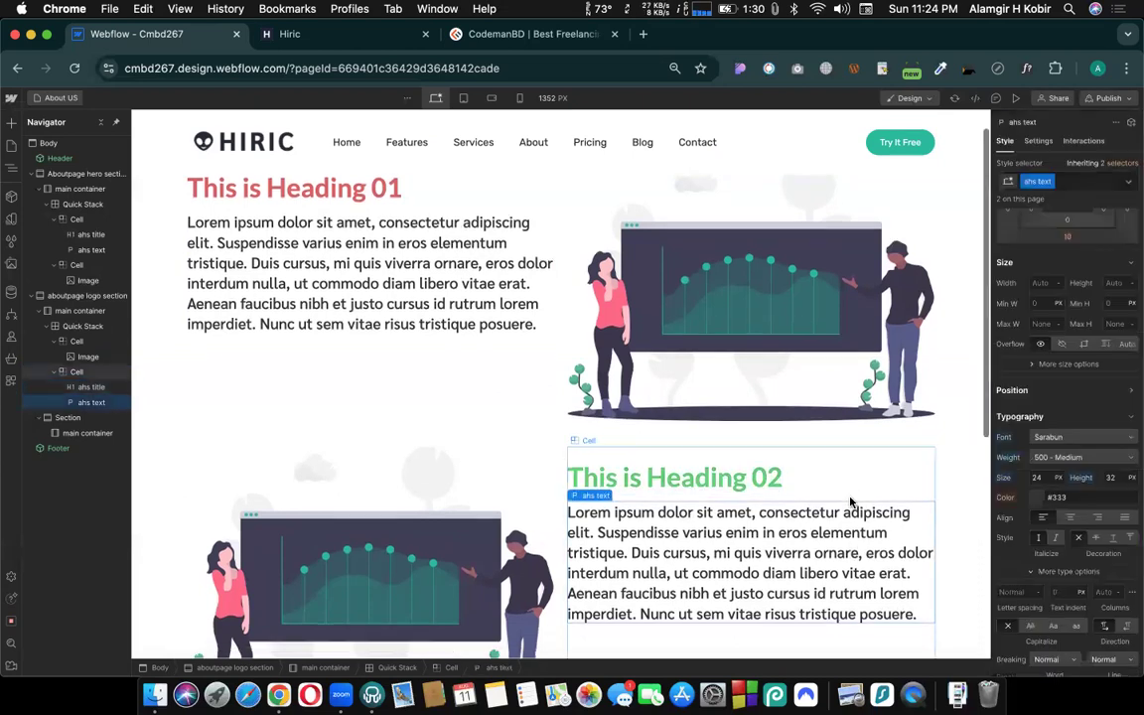
pyautogui.scroll(1, 851, 502)
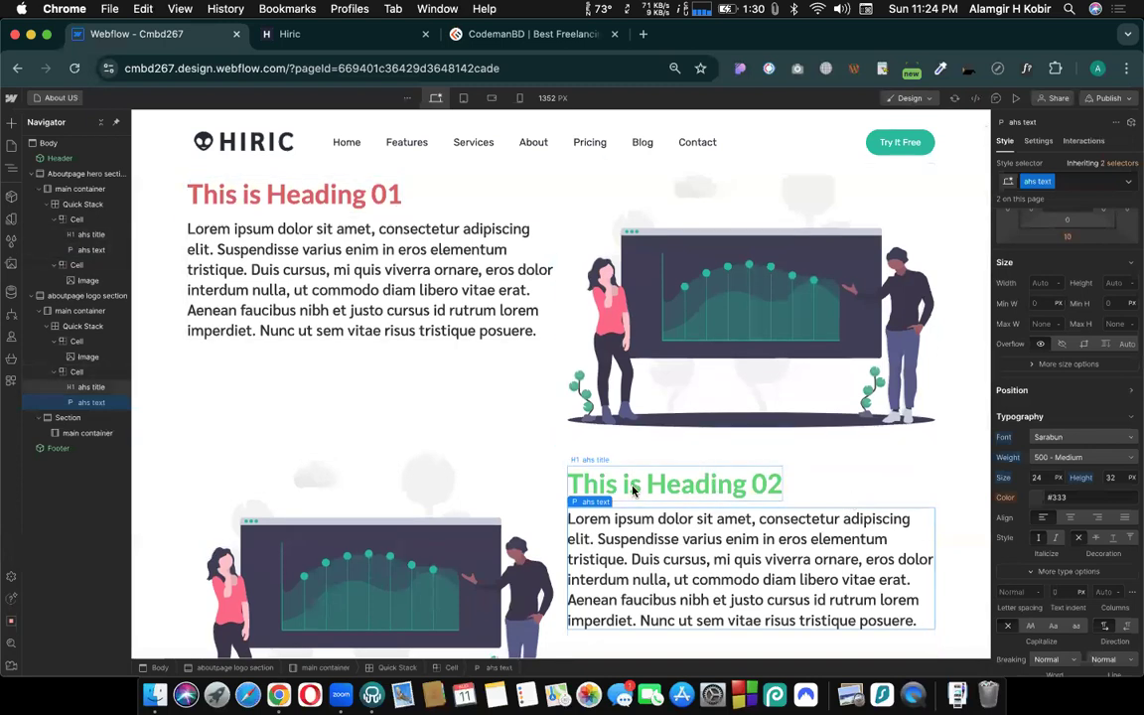
pyautogui.click(334, 182)
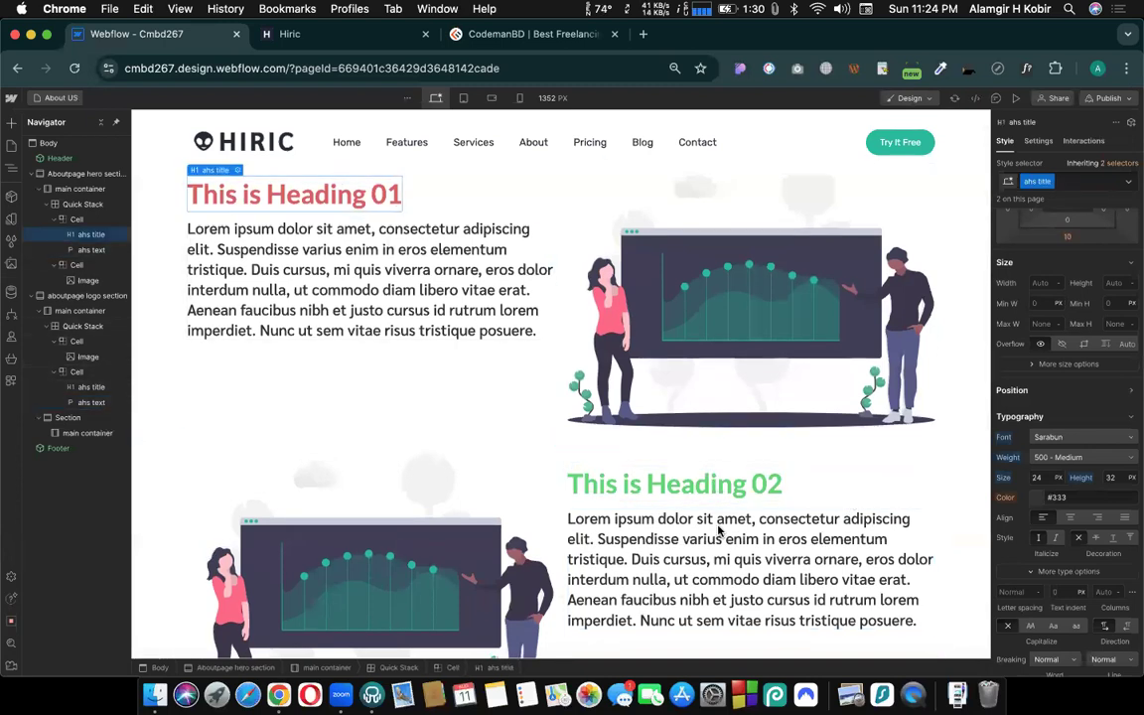
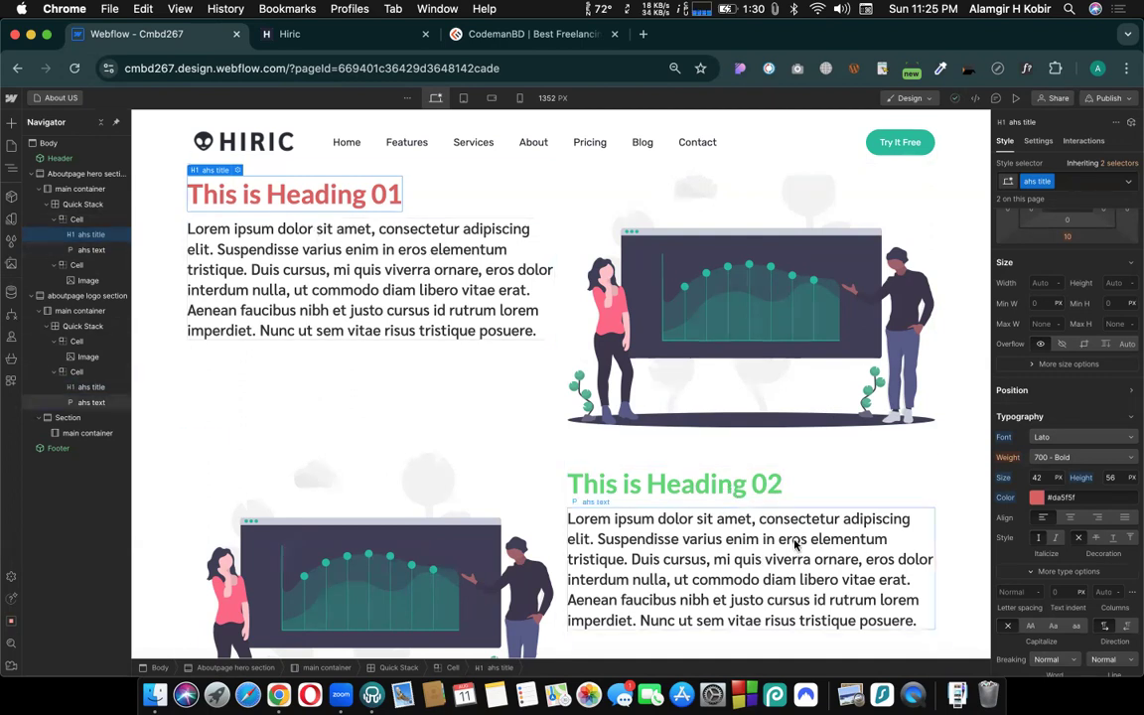
# - Replace the image in the aboutpage logo section with bg-home.jpg
pyautogui.scroll(-3, 441, 405)
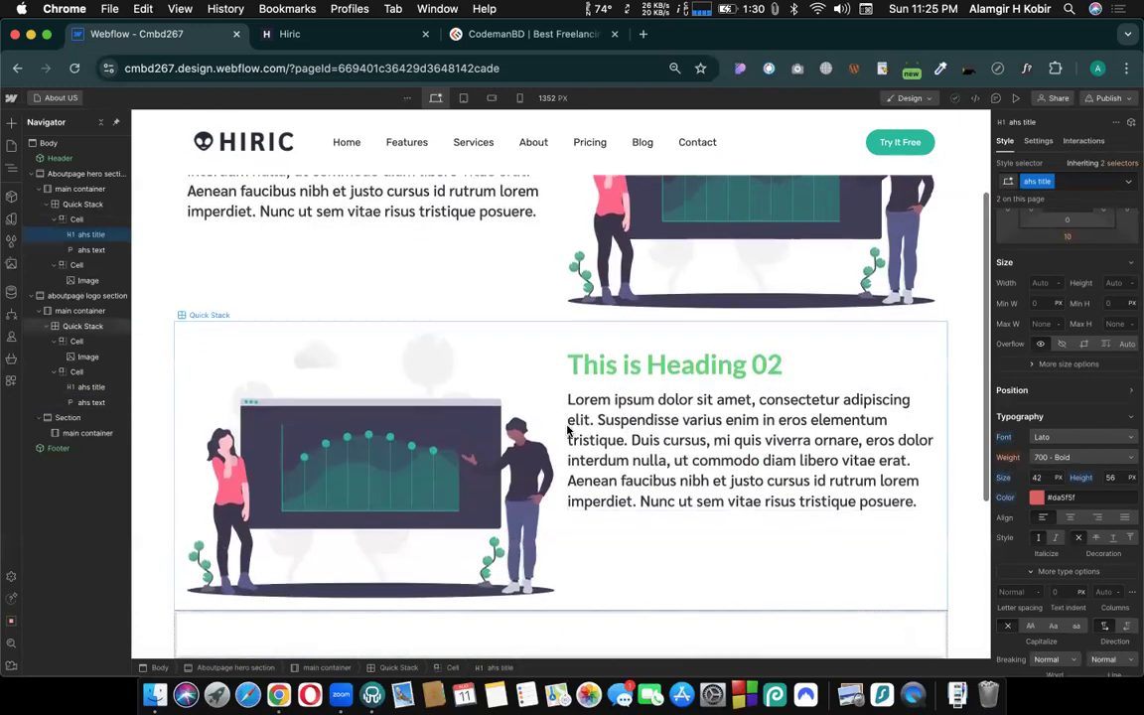
pyautogui.click(427, 350)
pyautogui.click(232, 330)
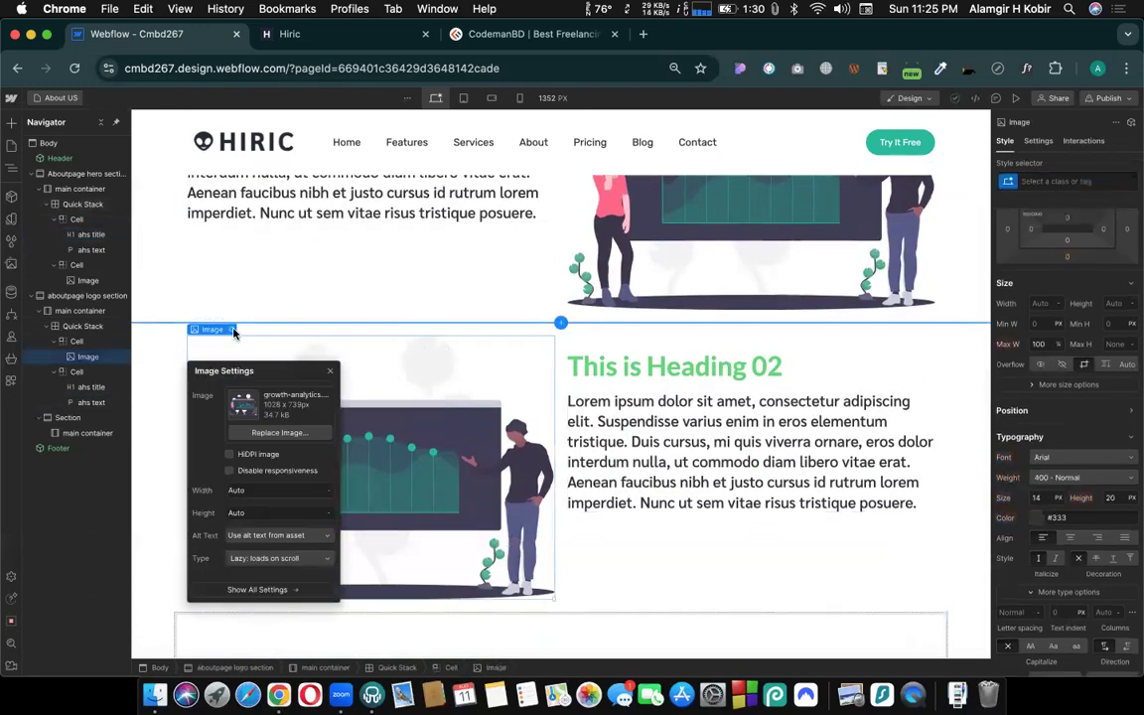
pyautogui.click(268, 433)
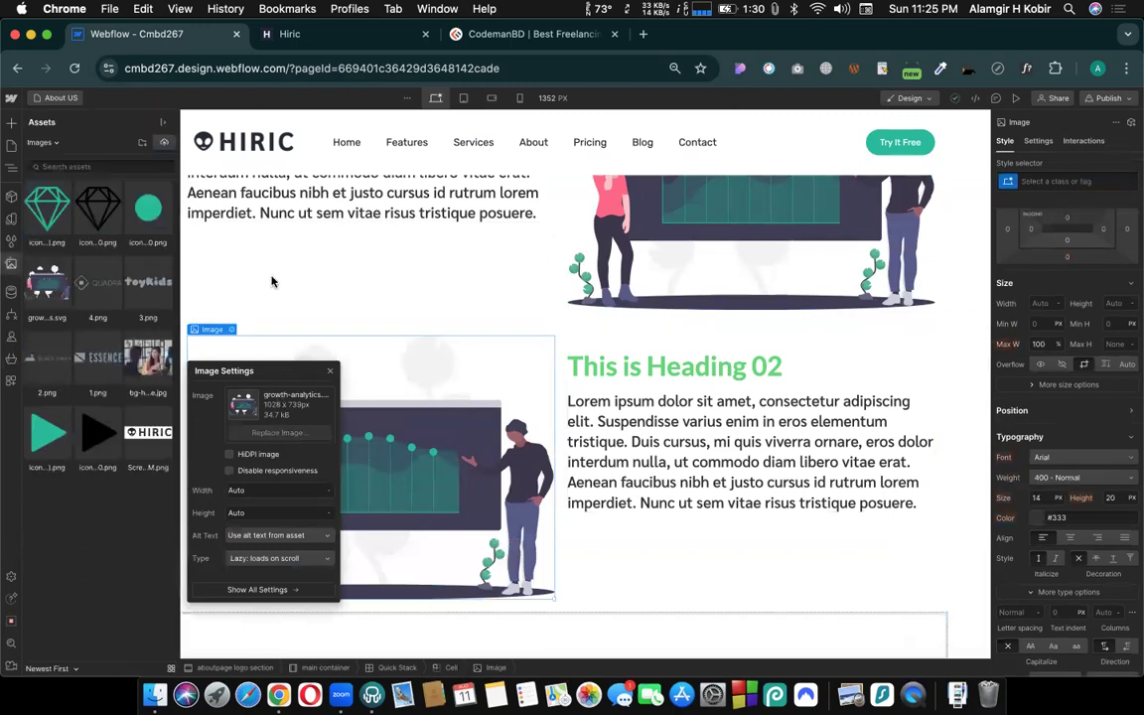
pyautogui.click(139, 355)
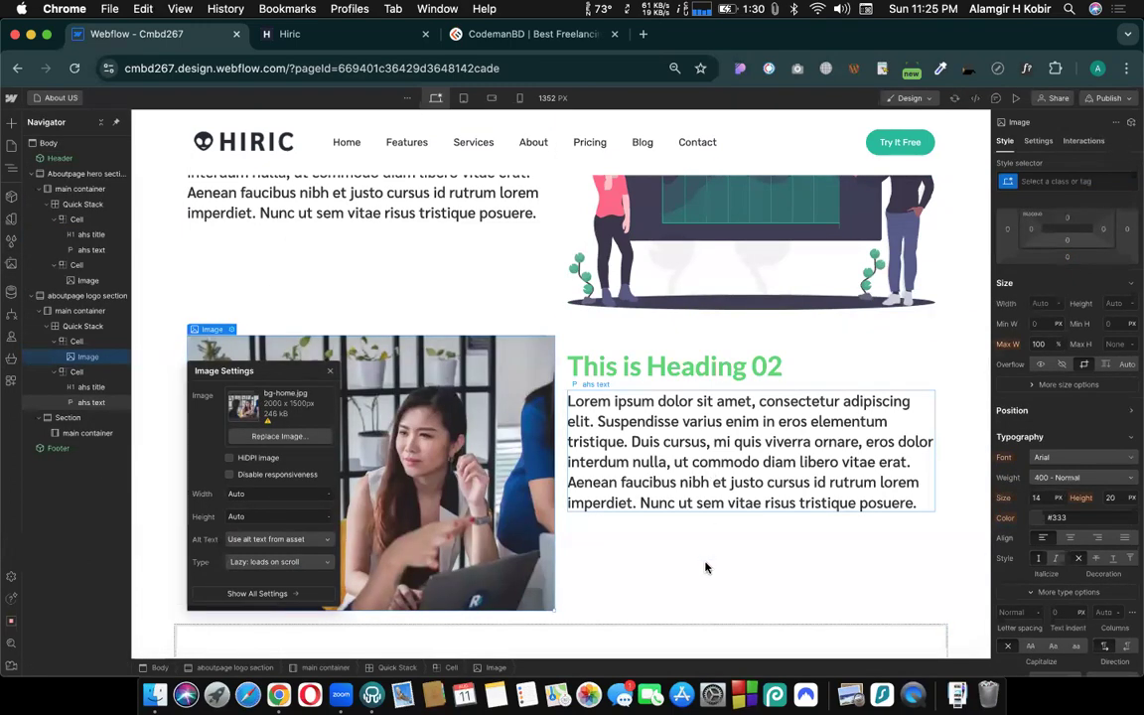
pyautogui.click(707, 485)
pyautogui.scroll(2, 707, 567)
pyautogui.scroll(-1, 707, 566)
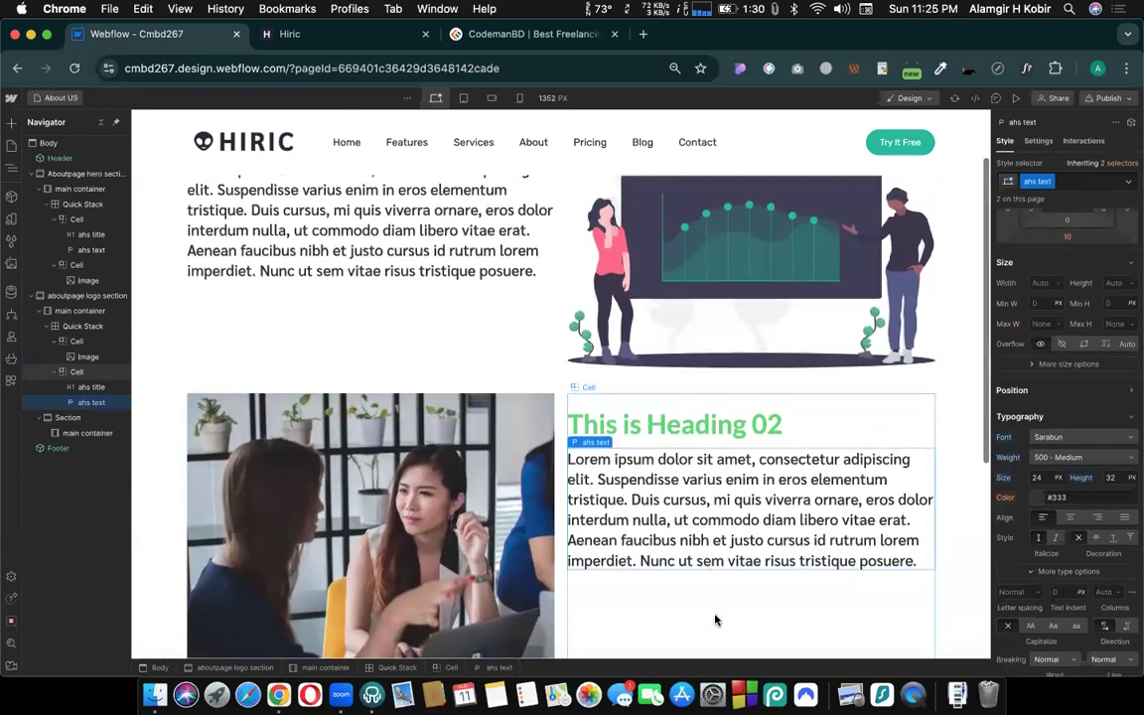
pyautogui.click(672, 411)
pyautogui.scroll(-4, 672, 411)
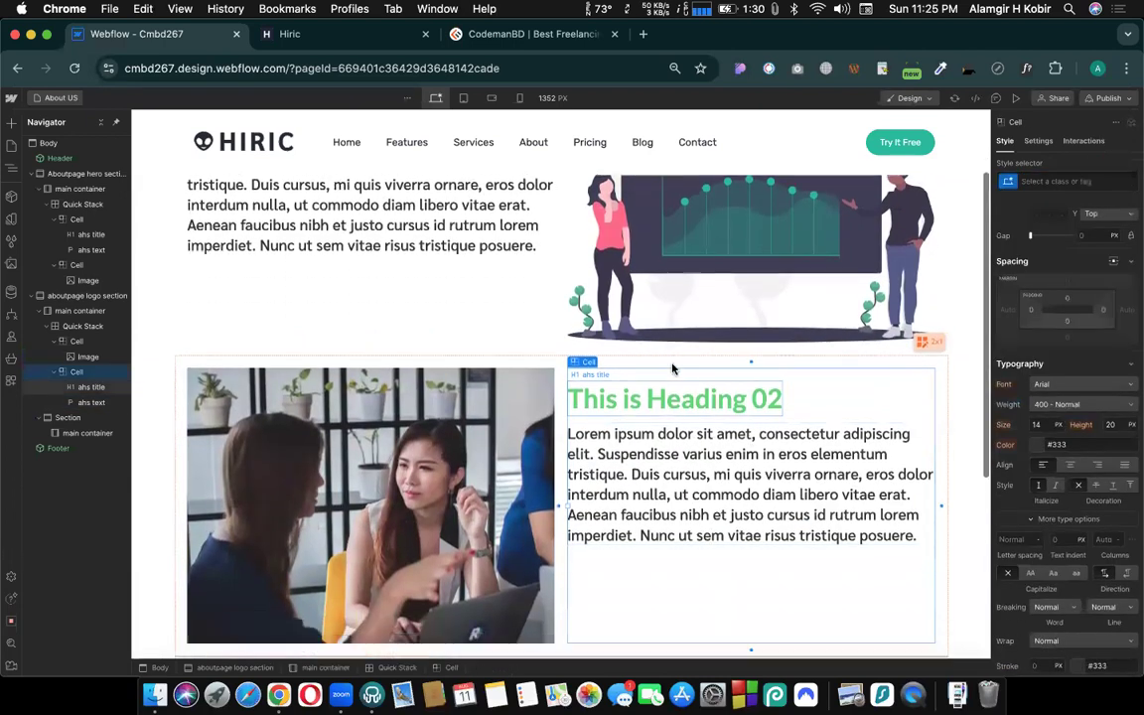
pyautogui.scroll(2, 728, 414)
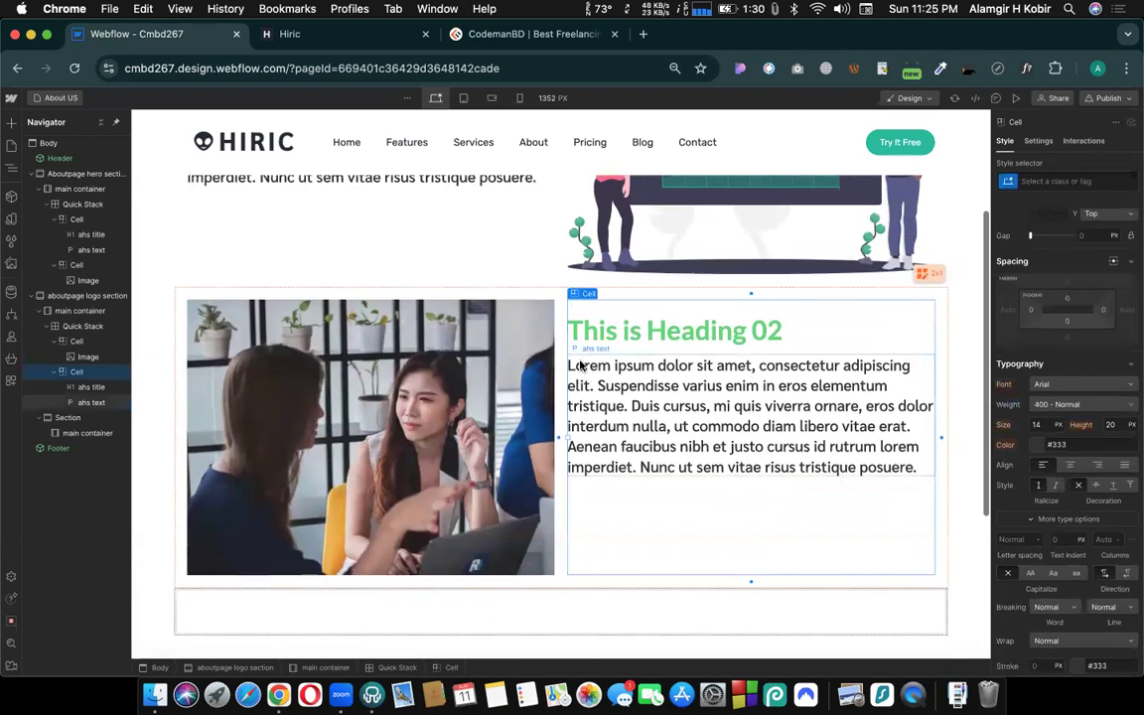
# - Give the hero section cell containing "This is Heading 01" the background image bg-home.jpg
pyautogui.scroll(4, 582, 368)
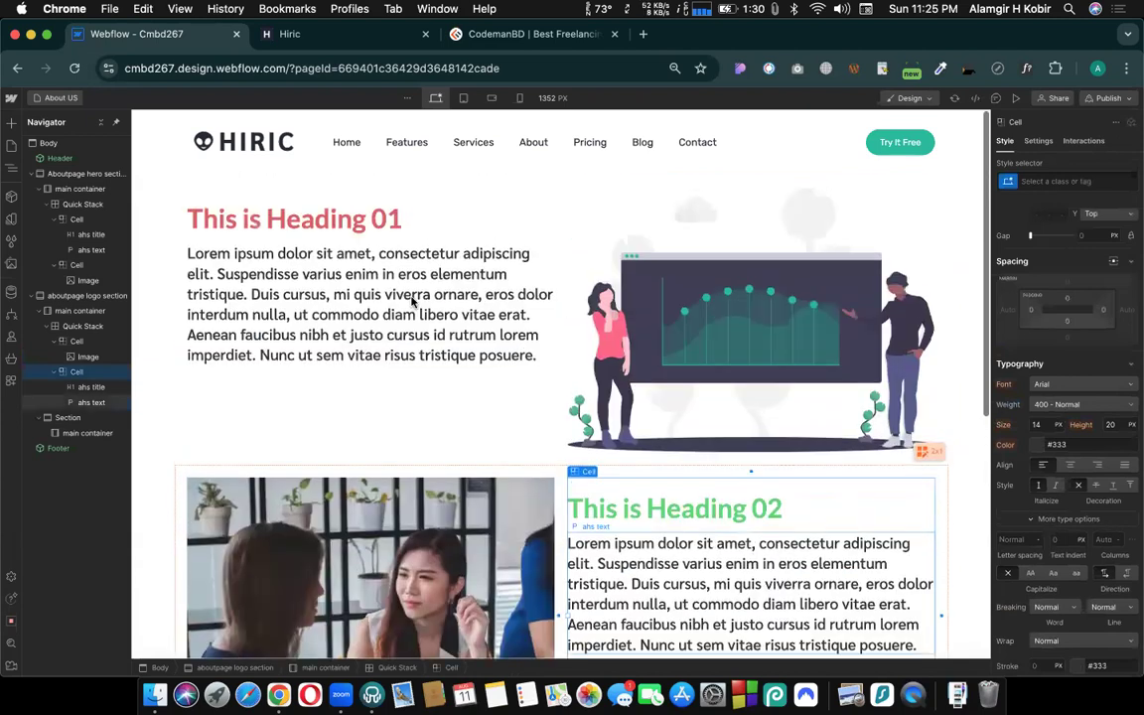
pyautogui.click(432, 217)
pyautogui.scroll(-9, 1097, 487)
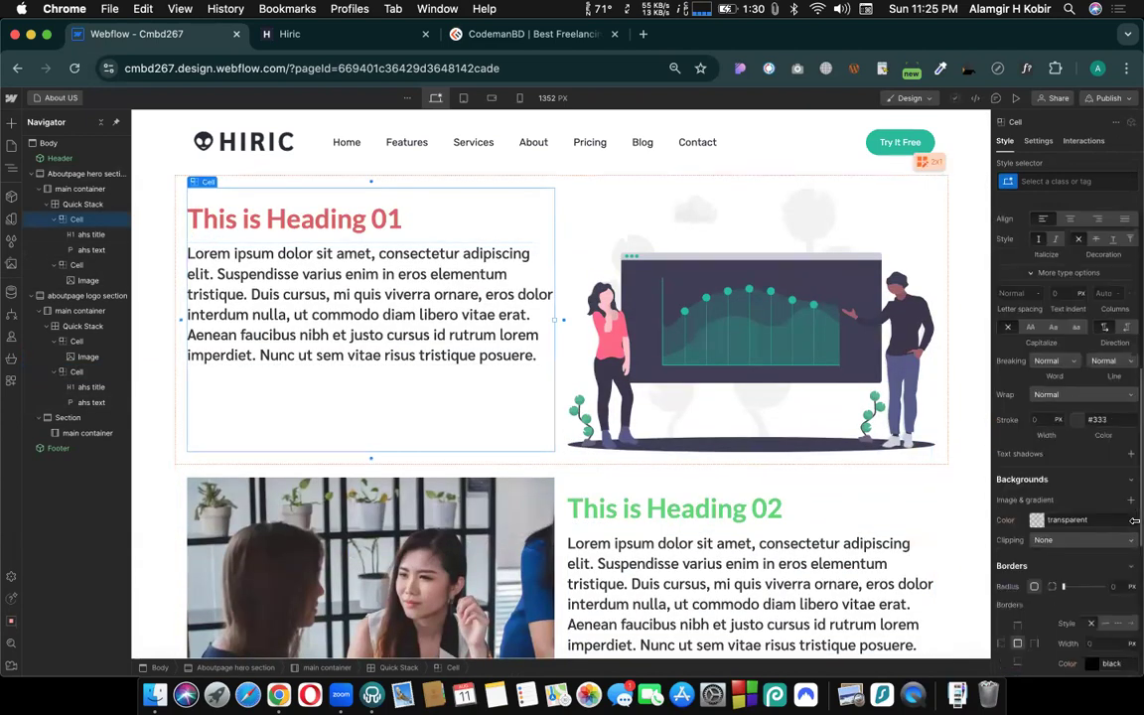
pyautogui.scroll(-3, 1097, 487)
pyautogui.scroll(6, 1117, 456)
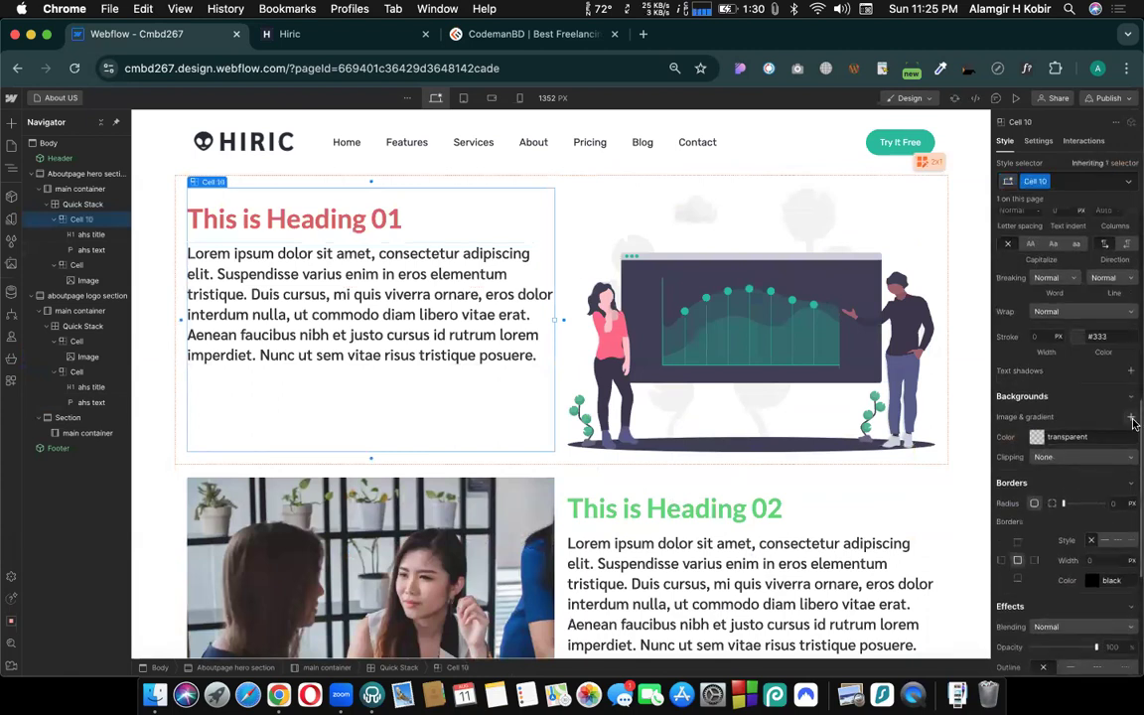
pyautogui.click(1132, 418)
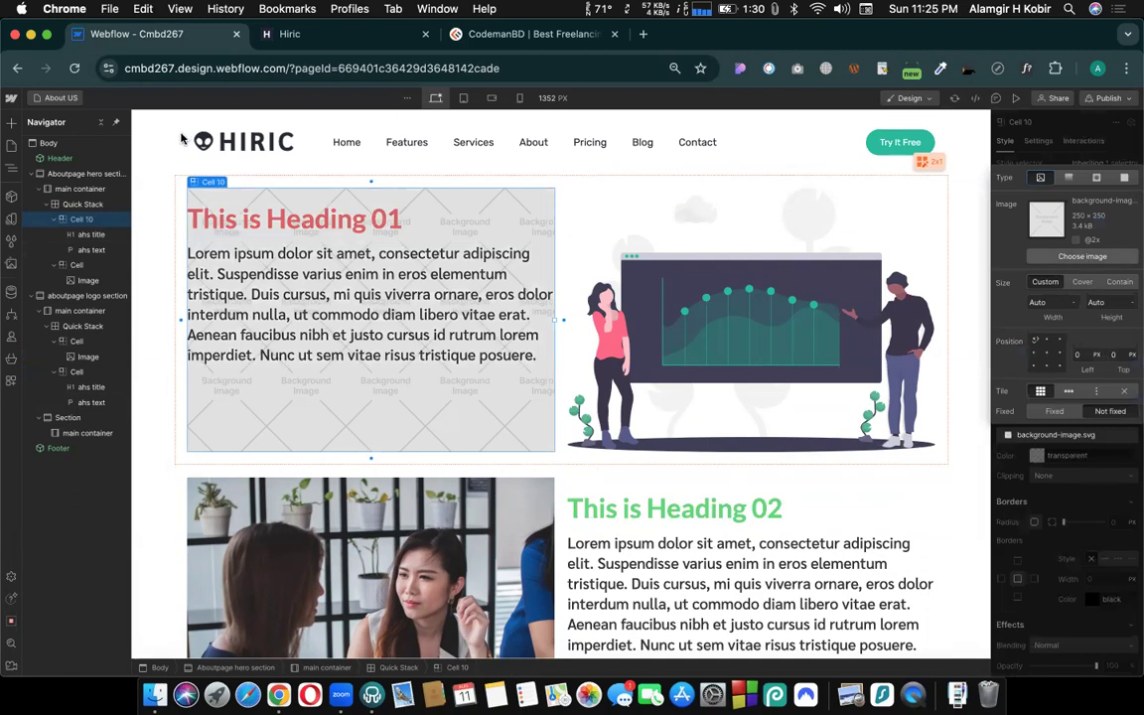
pyautogui.click(42, 282)
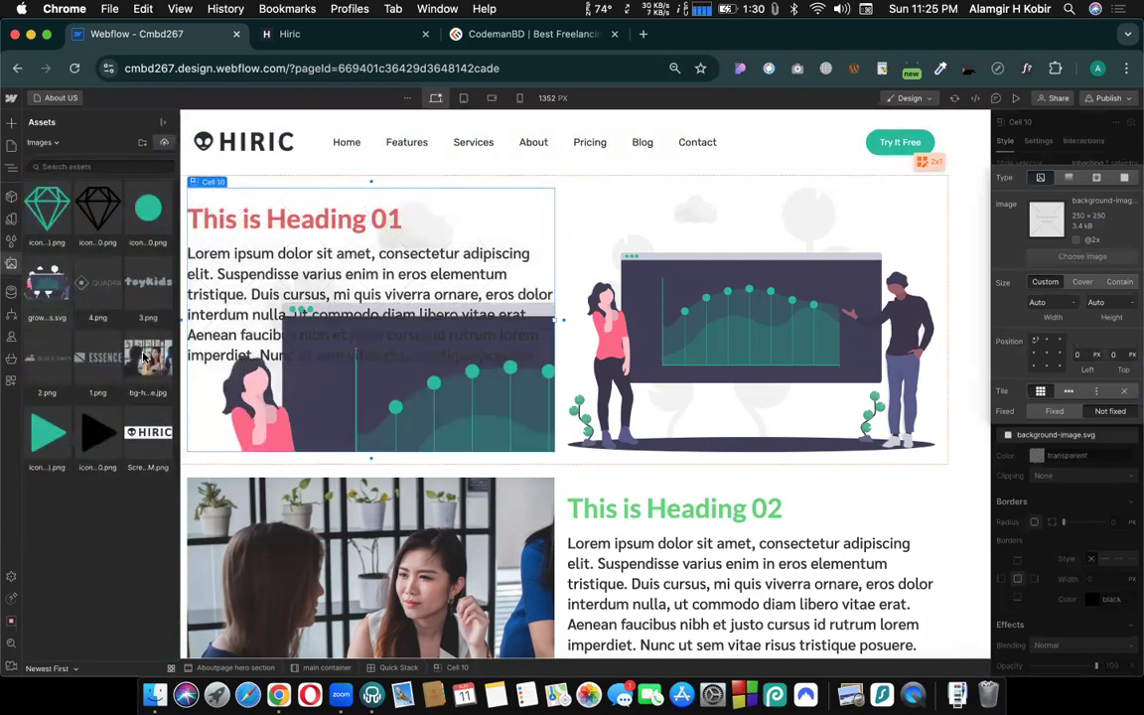
pyautogui.click(144, 357)
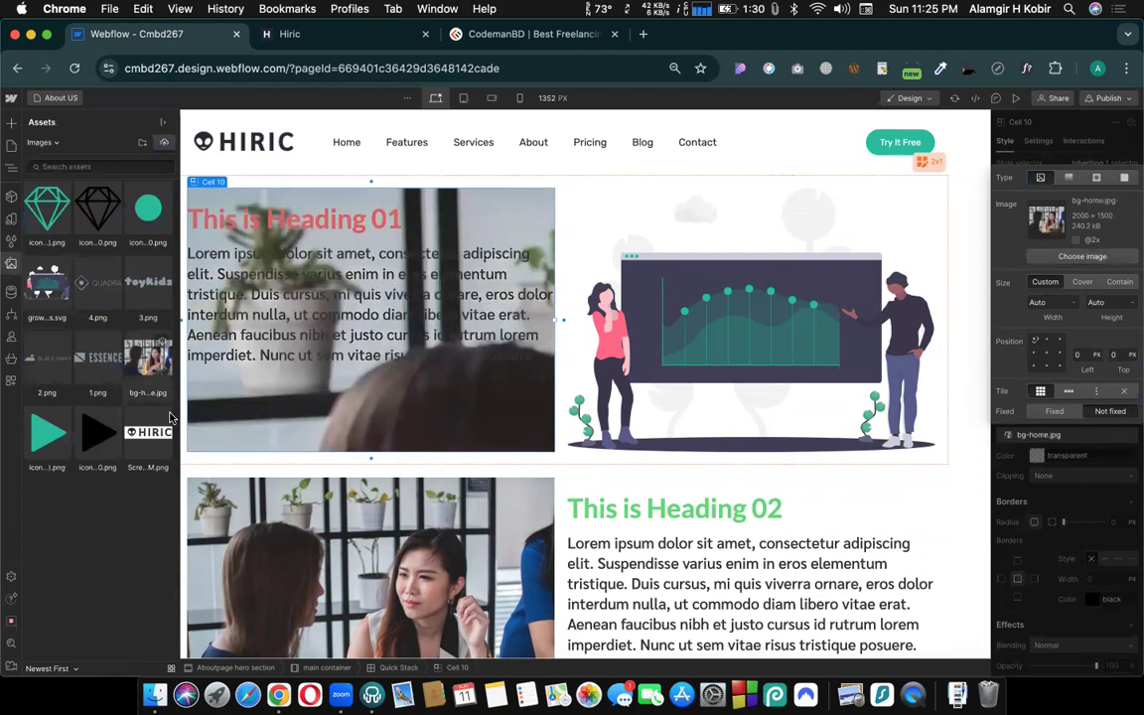
pyautogui.click(91, 602)
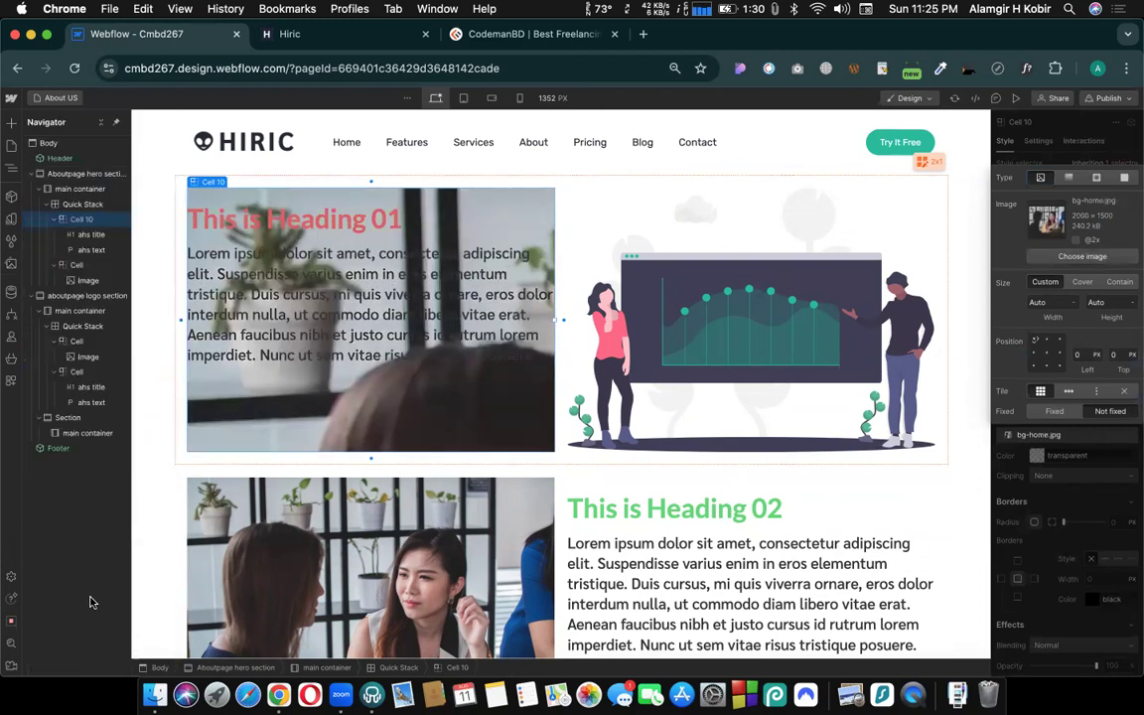
# - Rename the class of the hero section's "This is Heading 01" cell to "ahs left cell"
pyautogui.click(629, 485)
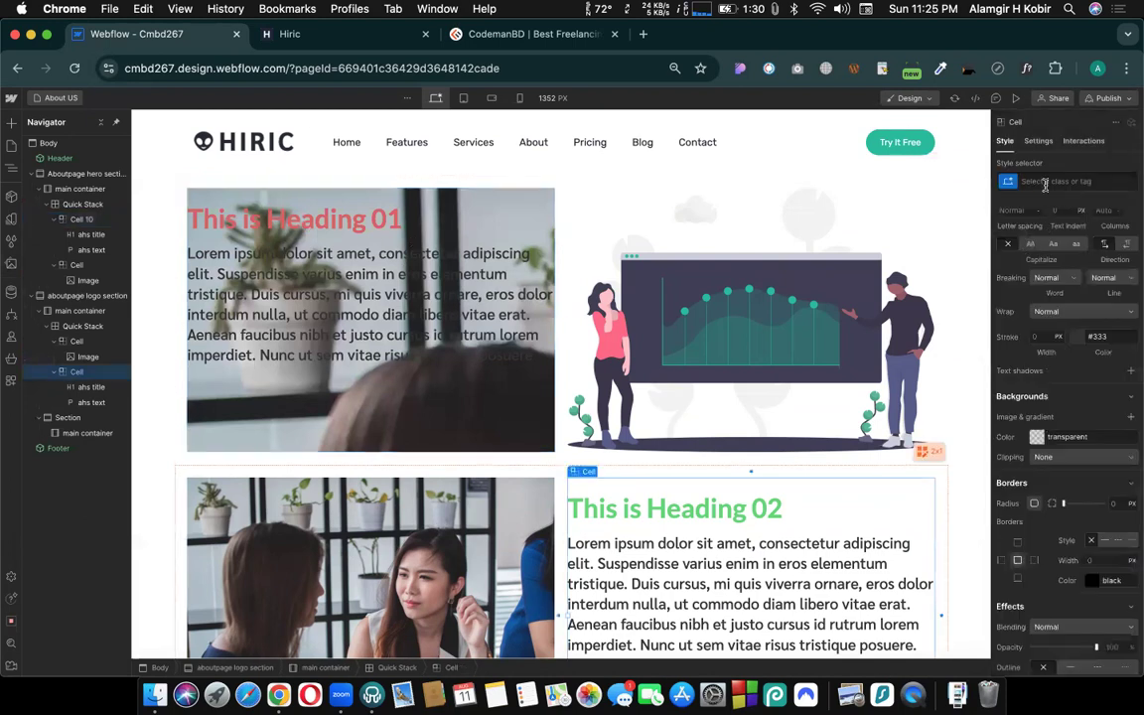
pyautogui.click(1044, 182)
pyautogui.click(352, 422)
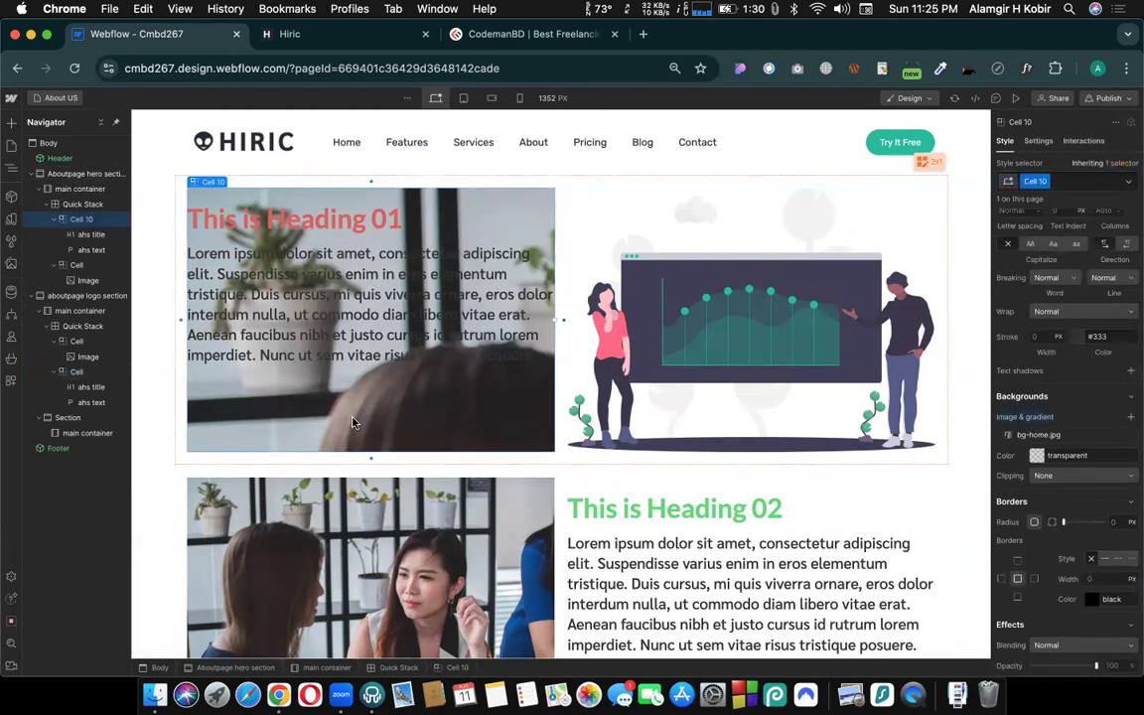
pyautogui.doubleClick(1034, 180)
pyautogui.write('about')
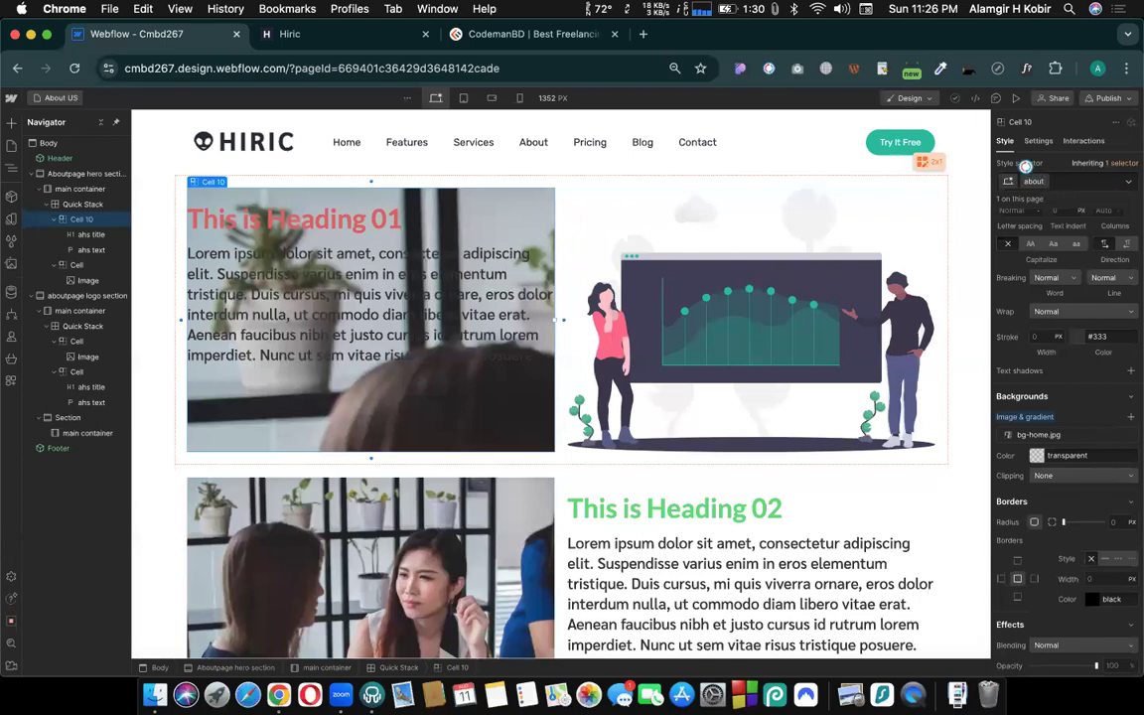
pyautogui.press('BackSpace')
pyautogui.press('BackSpace')
pyautogui.press('BackSpace')
pyautogui.press('BackSpace')
pyautogui.write('hs left cell')
pyautogui.press('Return')
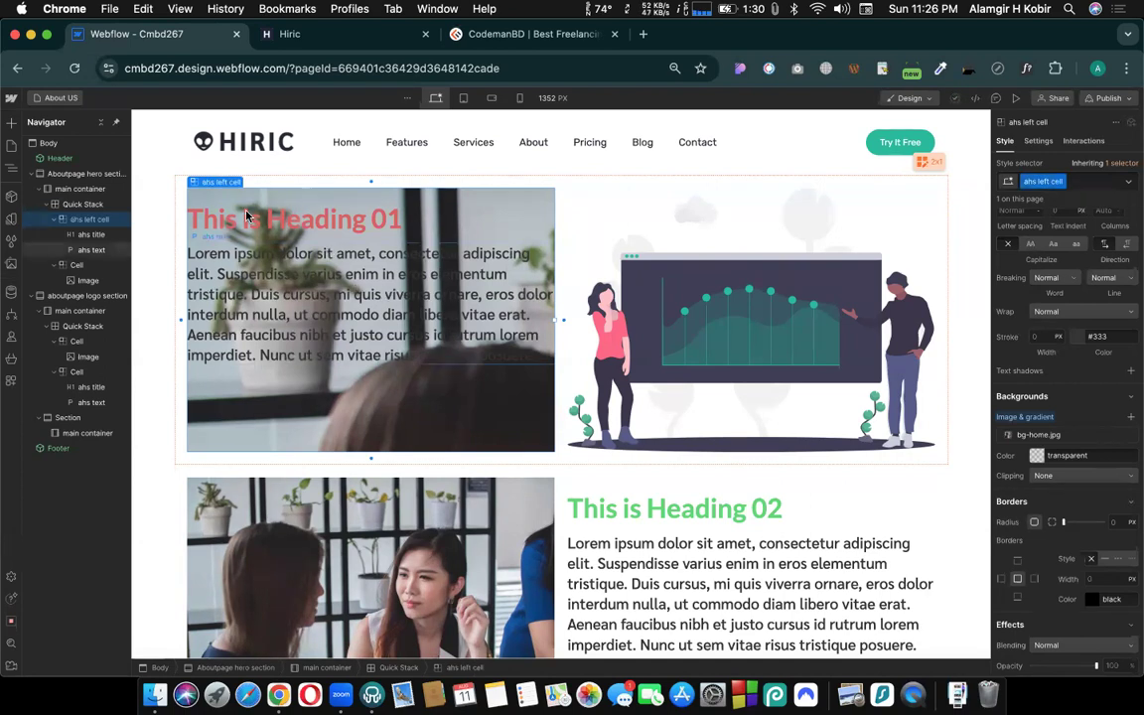
# - Apply the existing "ahs left cell" class to the cell containing "This is Heading 02" in the aboutpage logo section
pyautogui.click(819, 496)
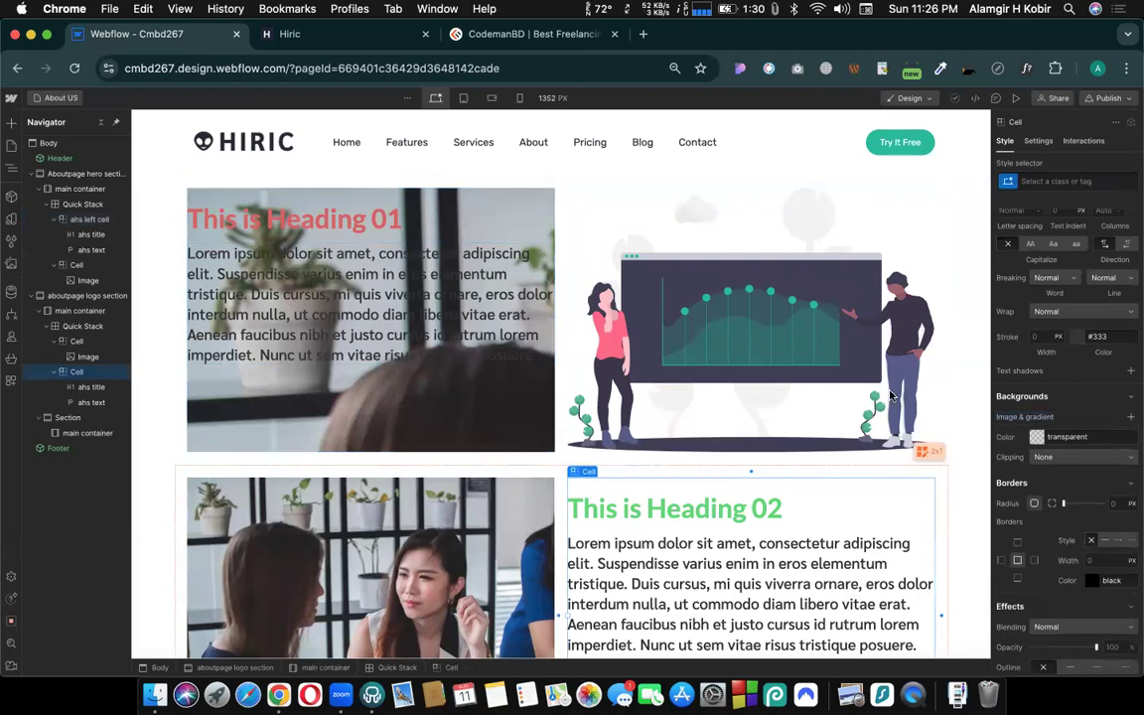
pyautogui.click(1045, 181)
pyautogui.write('ahs')
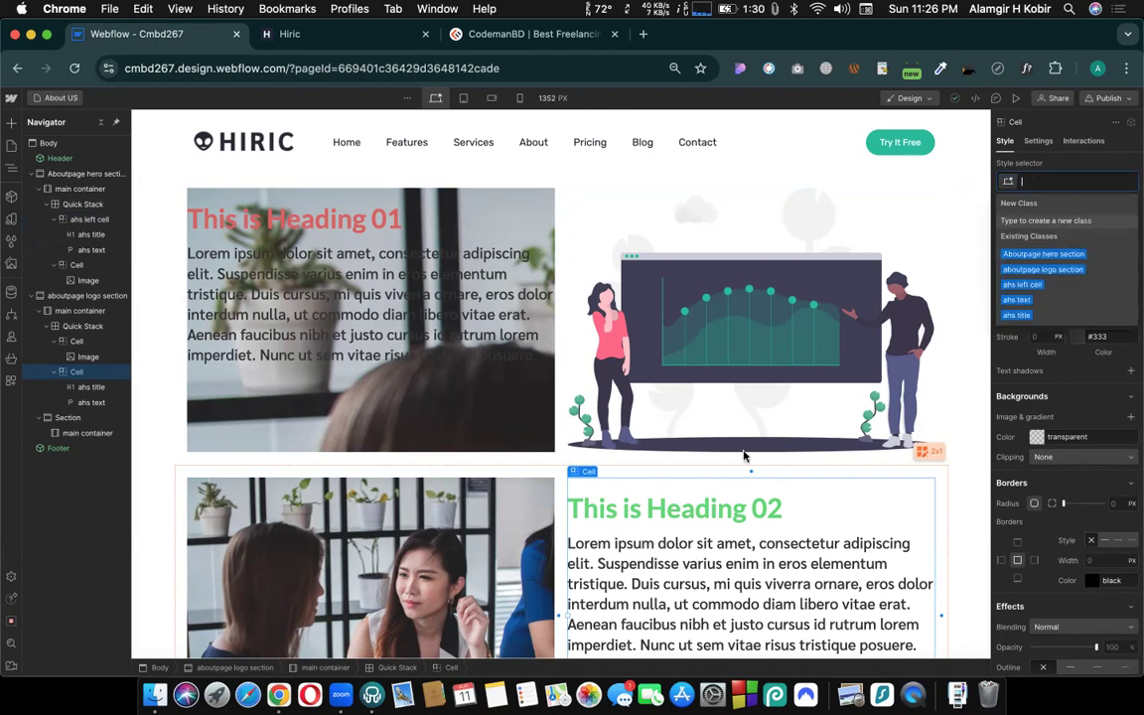
pyautogui.click(1051, 254)
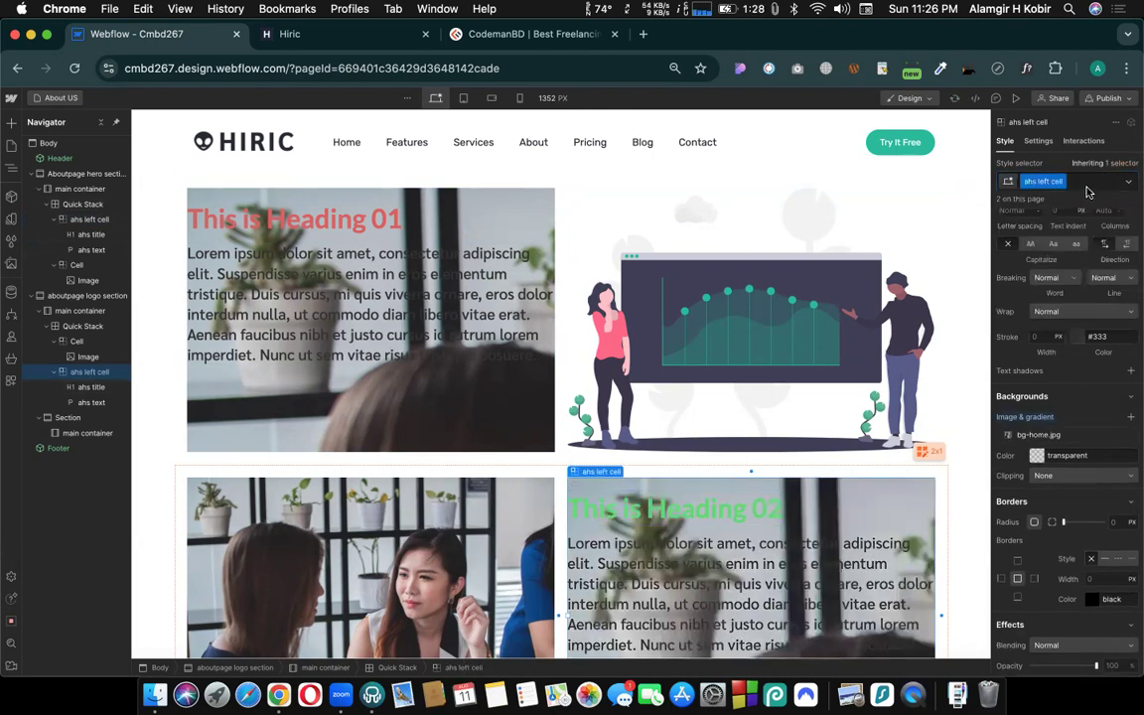
pyautogui.scroll(-2, 751, 410)
pyautogui.scroll(-2, 752, 411)
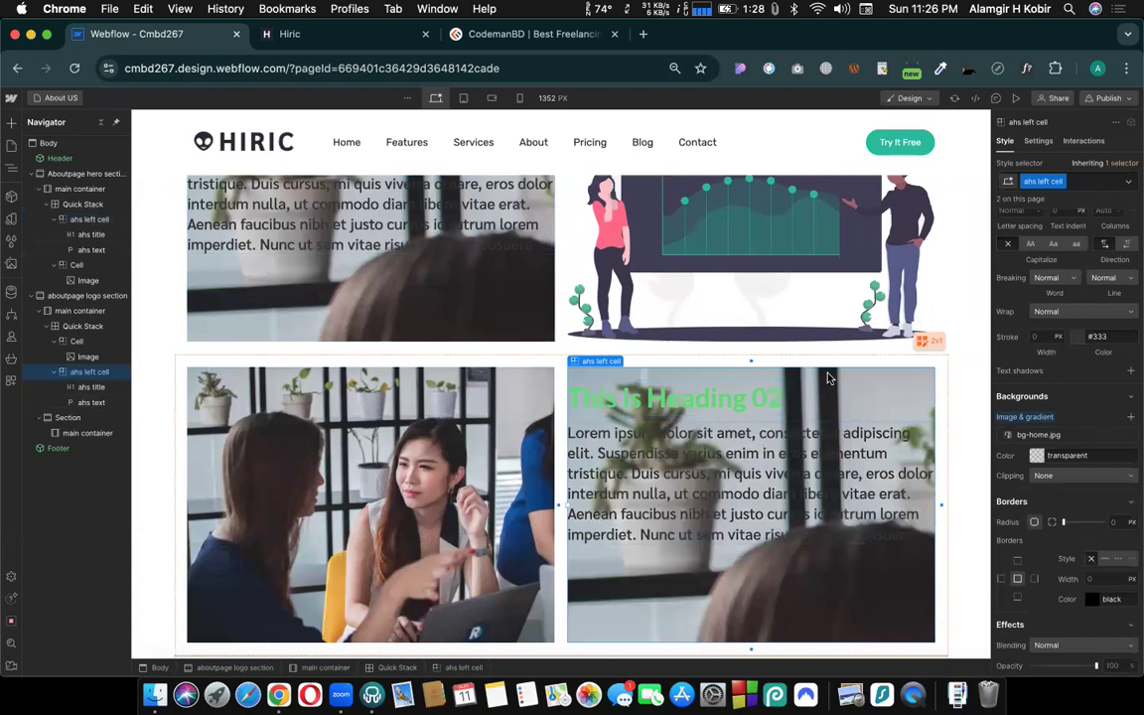
pyautogui.scroll(-1, 1048, 442)
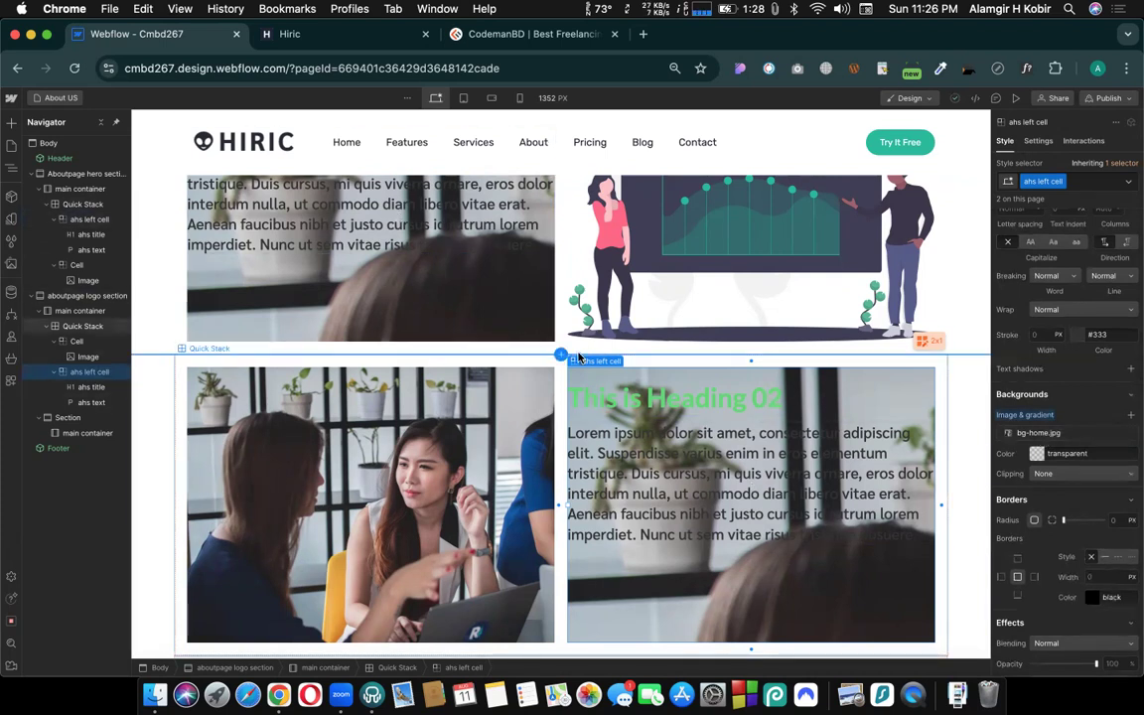
# - Add a new combo class "right cell" to the "This is Heading 02" cell
pyautogui.click(1082, 183)
pyautogui.write('right')
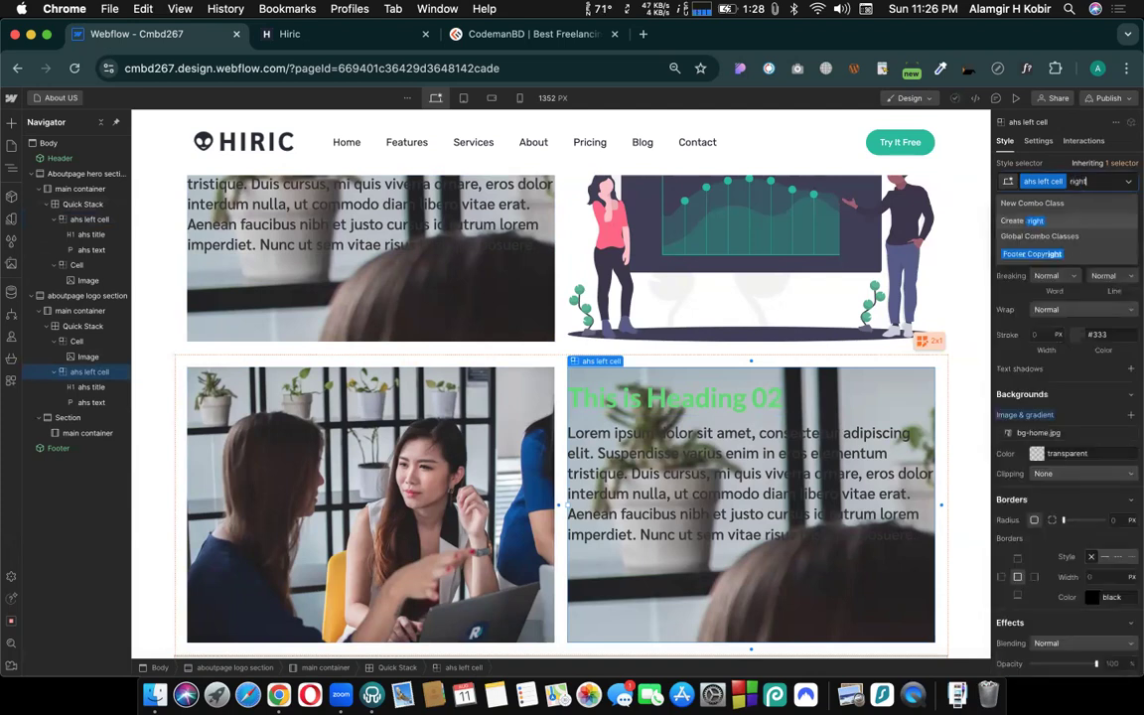
pyautogui.write(' cell')
pyautogui.press('Return')
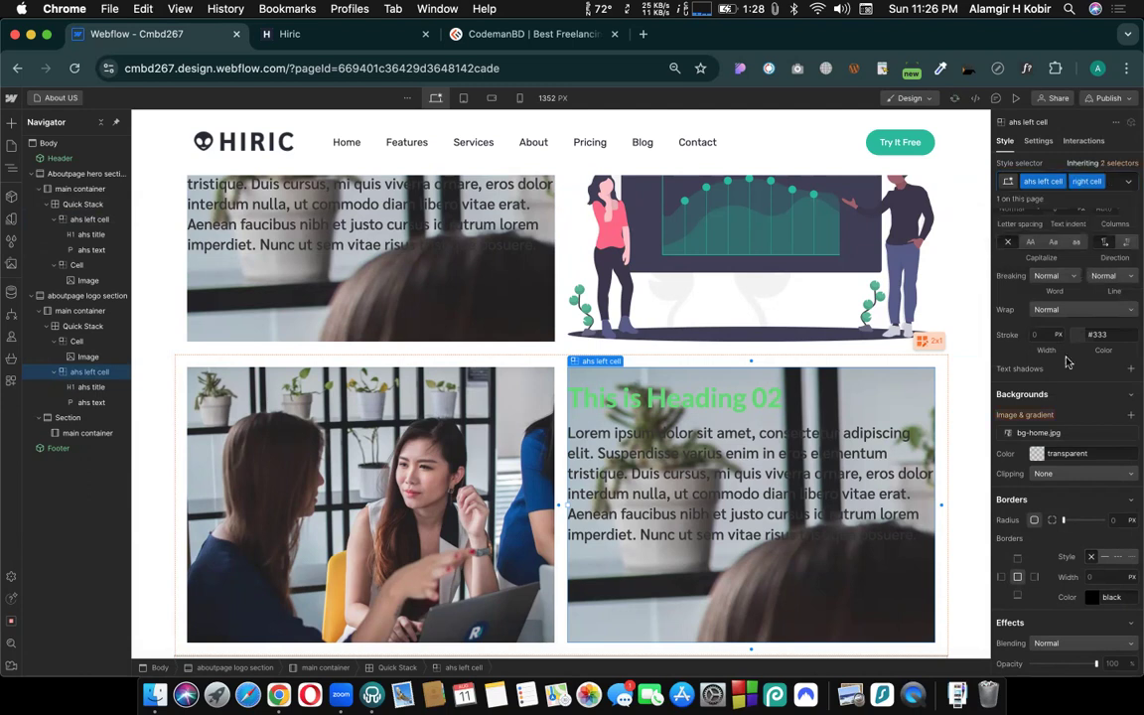
# - Change the right cell combo class's background image to growth-analytics.svg and compare it with the hero section's cell
pyautogui.click(1040, 434)
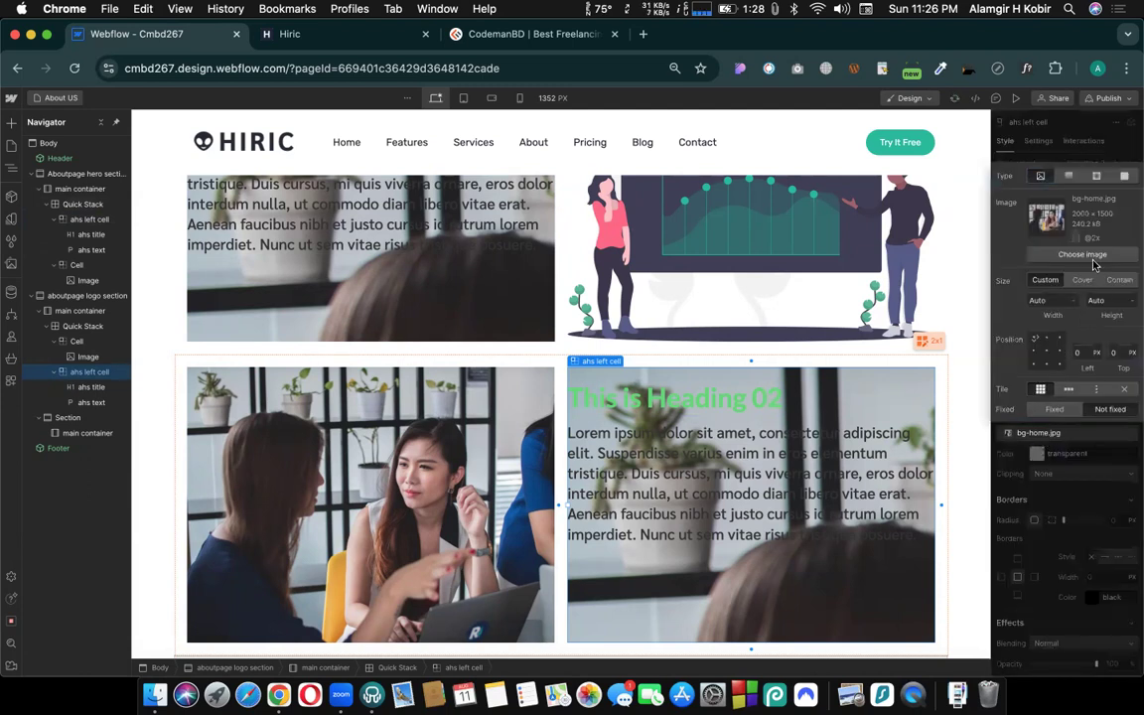
pyautogui.click(1087, 256)
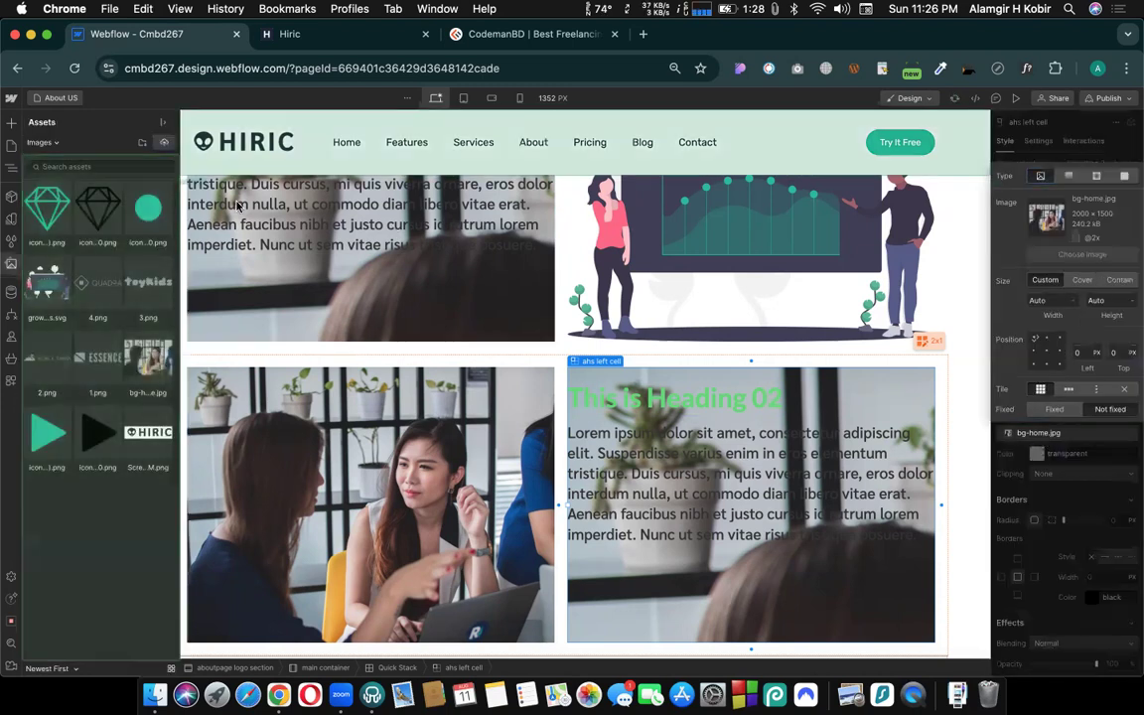
pyautogui.click(56, 301)
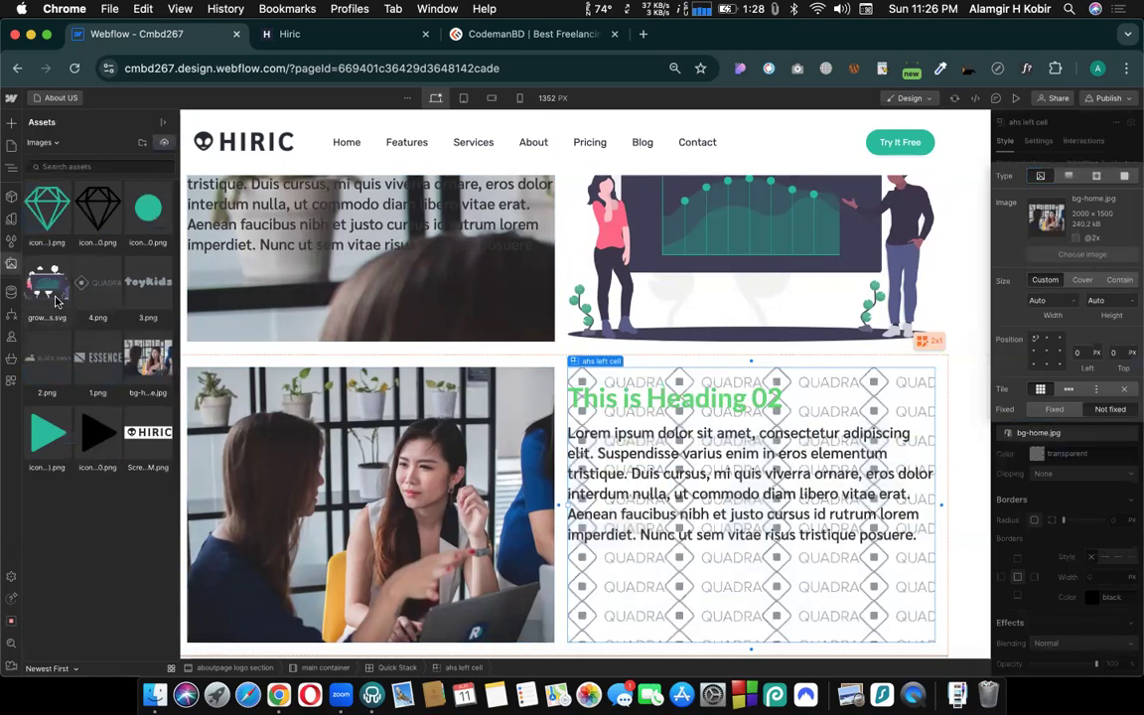
pyautogui.click(56, 301)
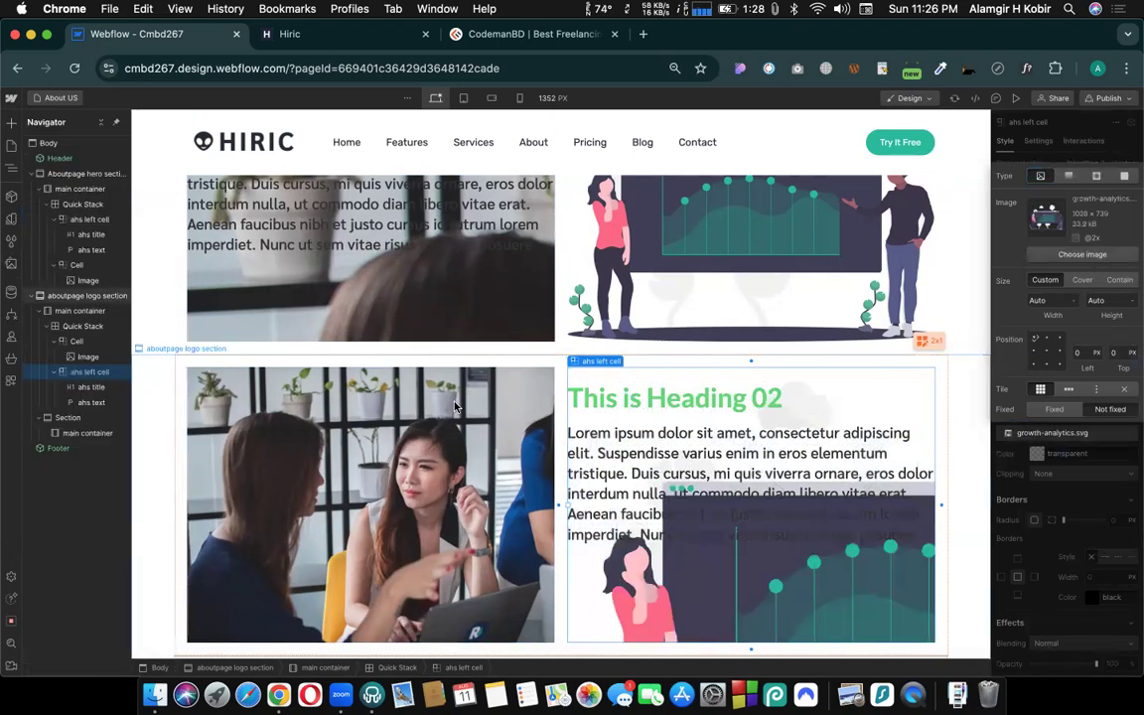
pyautogui.scroll(3, 477, 417)
pyautogui.scroll(-2, 517, 447)
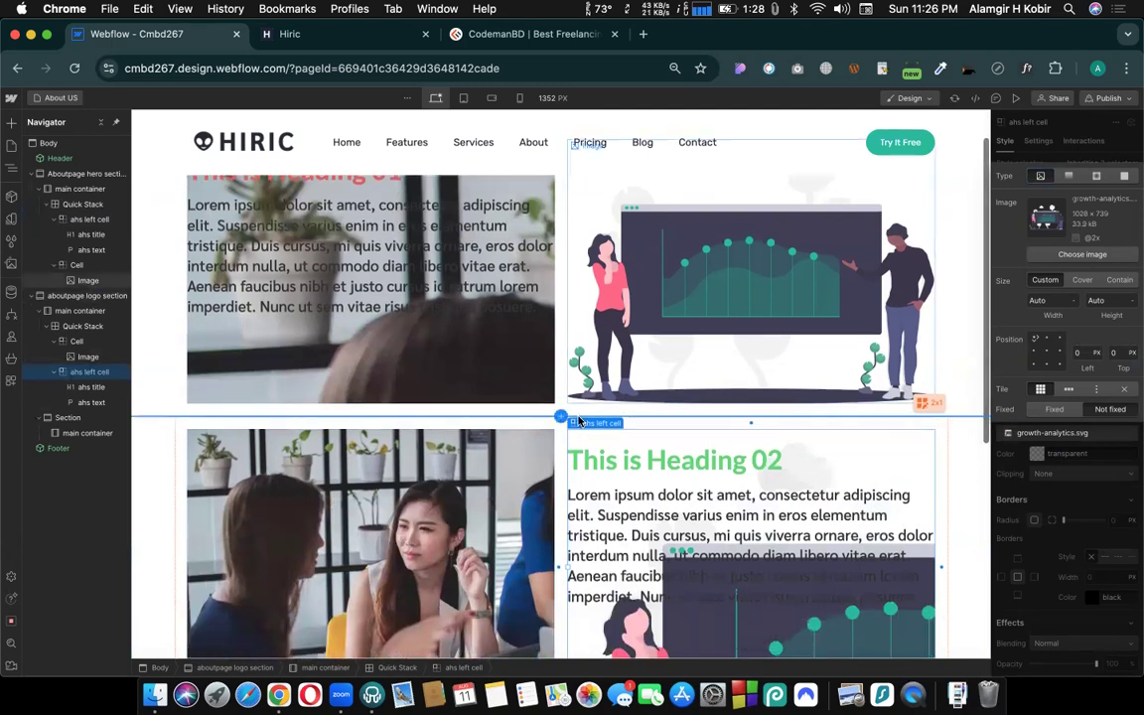
pyautogui.click(1042, 490)
pyautogui.scroll(2, 368, 229)
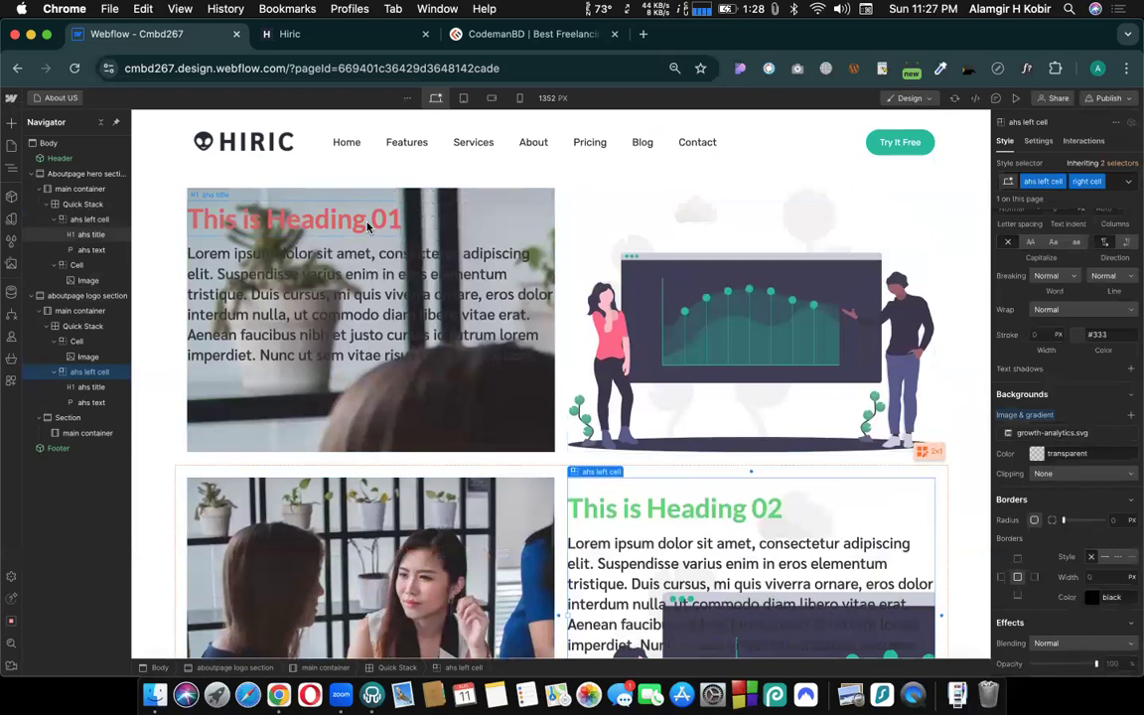
# - Set the hover-state text color of the "This is Heading 01" title to blue #5f9fda and return to its normal state
pyautogui.click(368, 227)
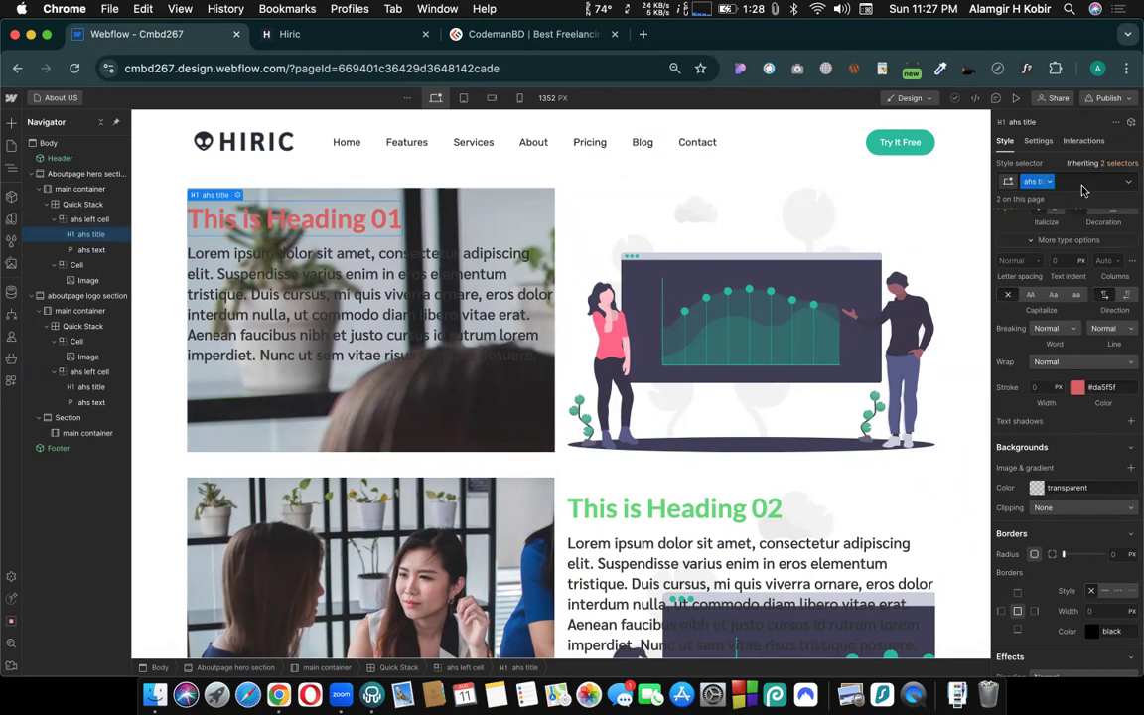
pyautogui.click(1130, 183)
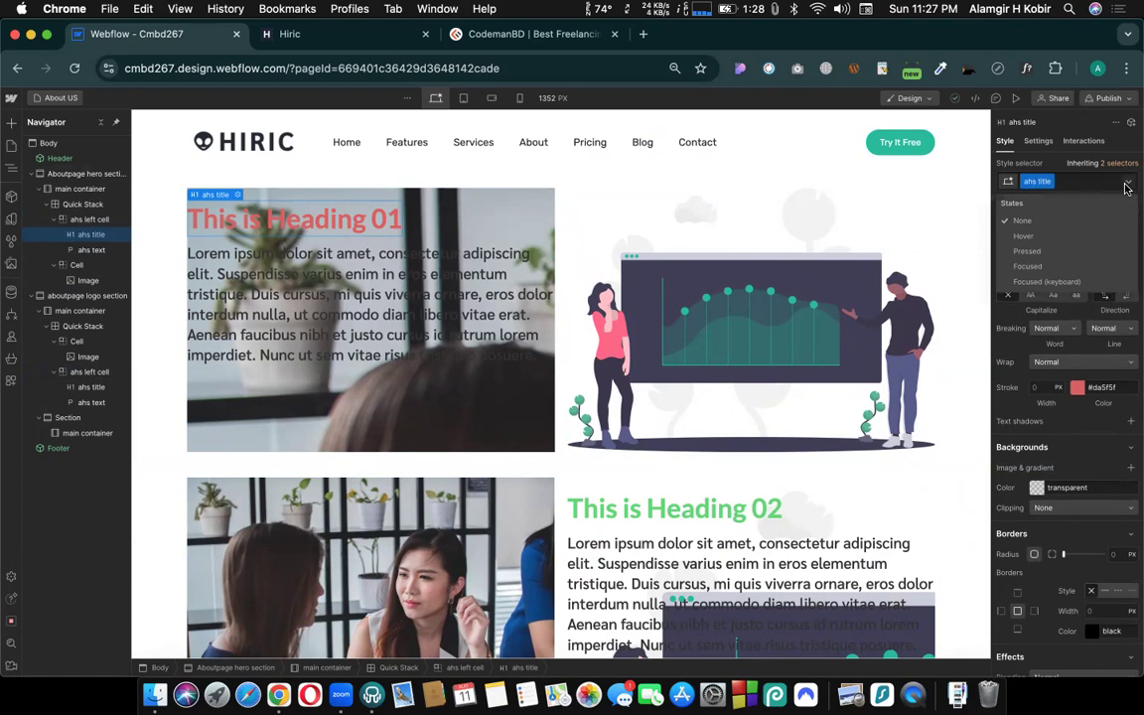
pyautogui.click(1025, 238)
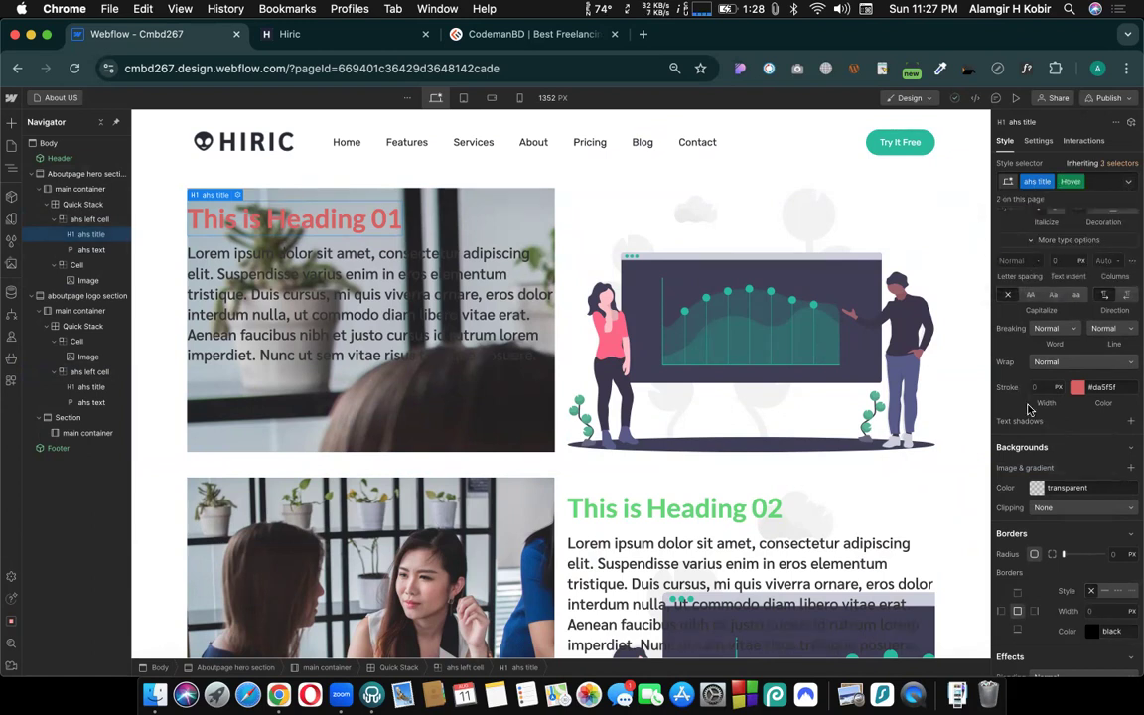
pyautogui.scroll(10, 1030, 402)
pyautogui.scroll(-2, 1030, 408)
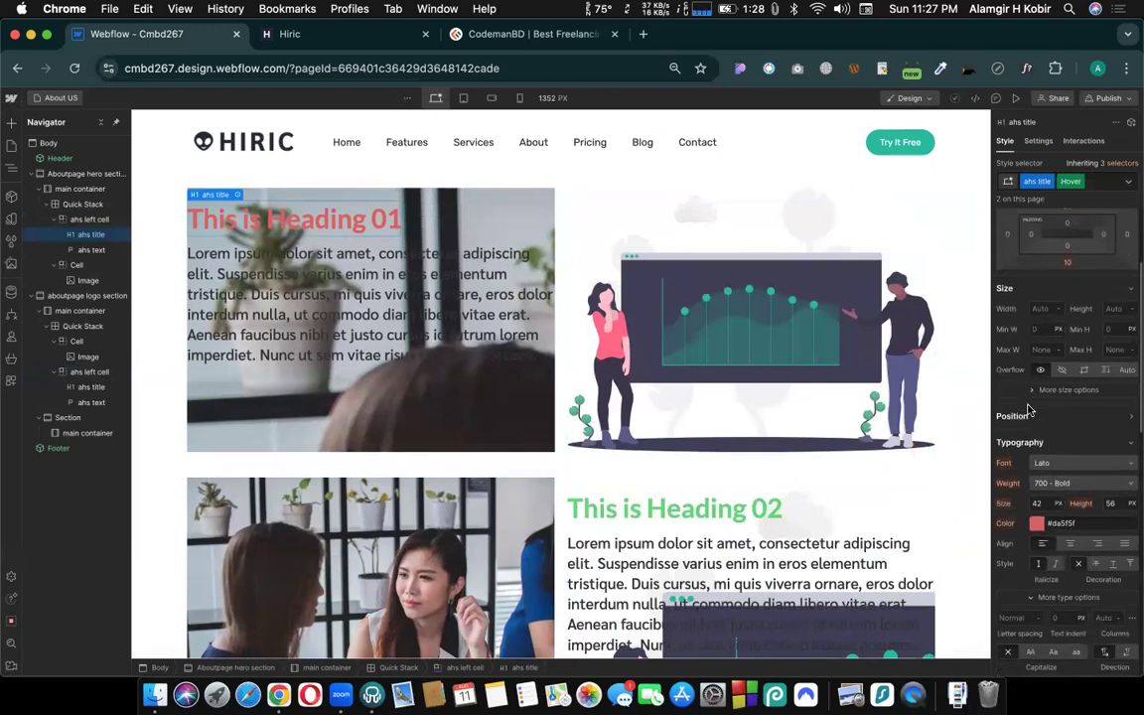
pyautogui.scroll(-1, 1013, 487)
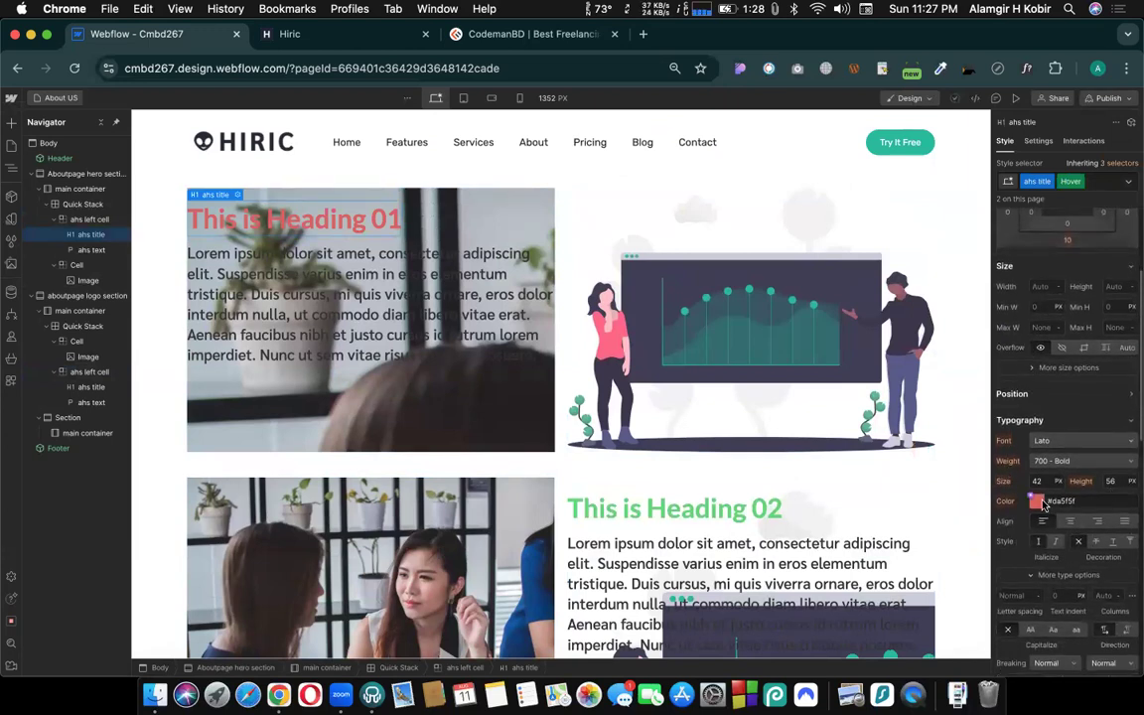
pyautogui.click(1132, 395)
pyautogui.scroll(-1, 1082, 445)
pyautogui.scroll(-1, 1078, 447)
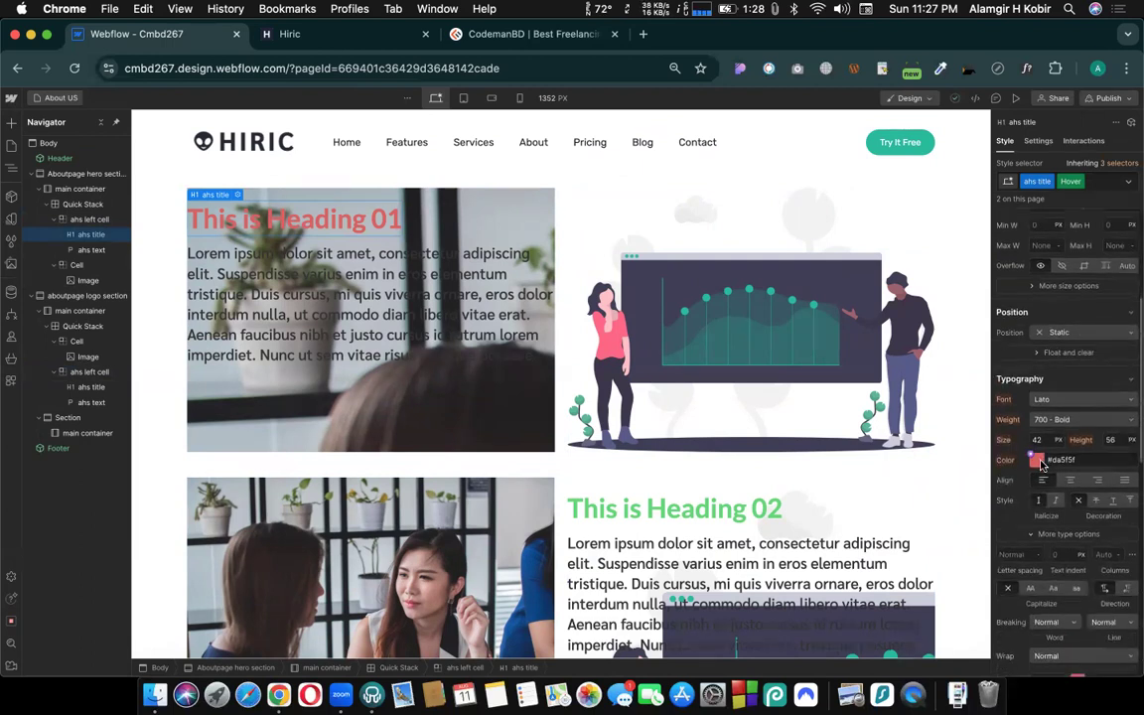
pyautogui.click(1038, 461)
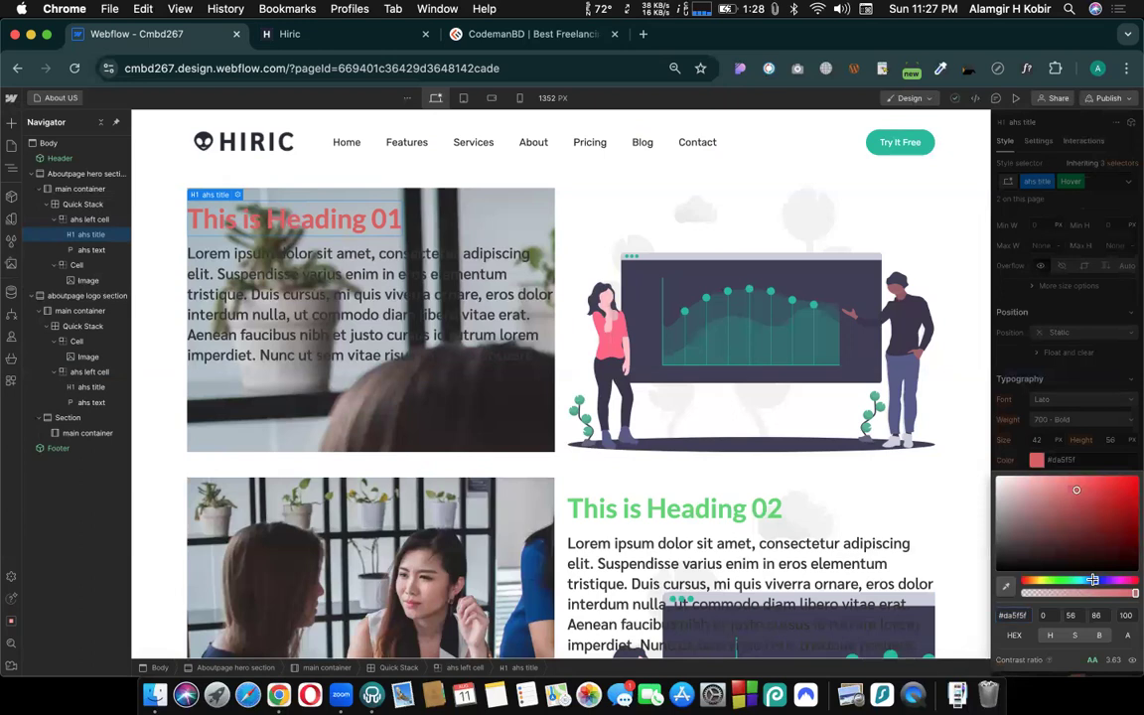
pyautogui.write('#6f72da')
pyautogui.moveTo(1092, 580); pyautogui.dragTo(1087, 580)
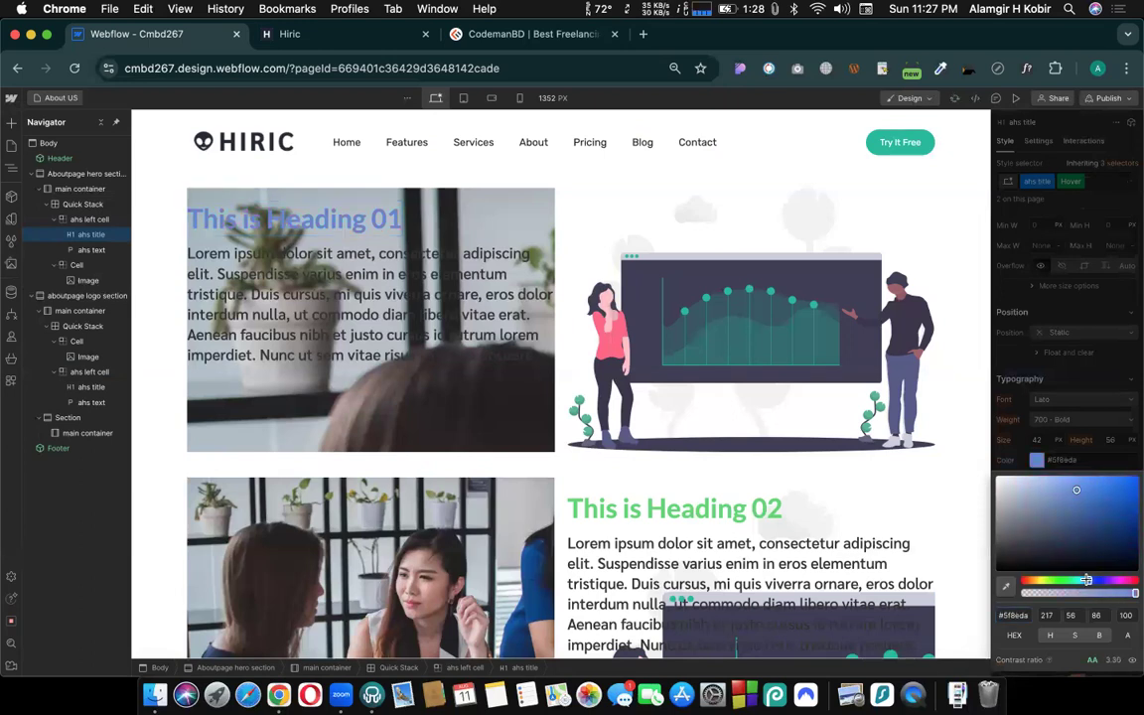
pyautogui.click(1091, 458)
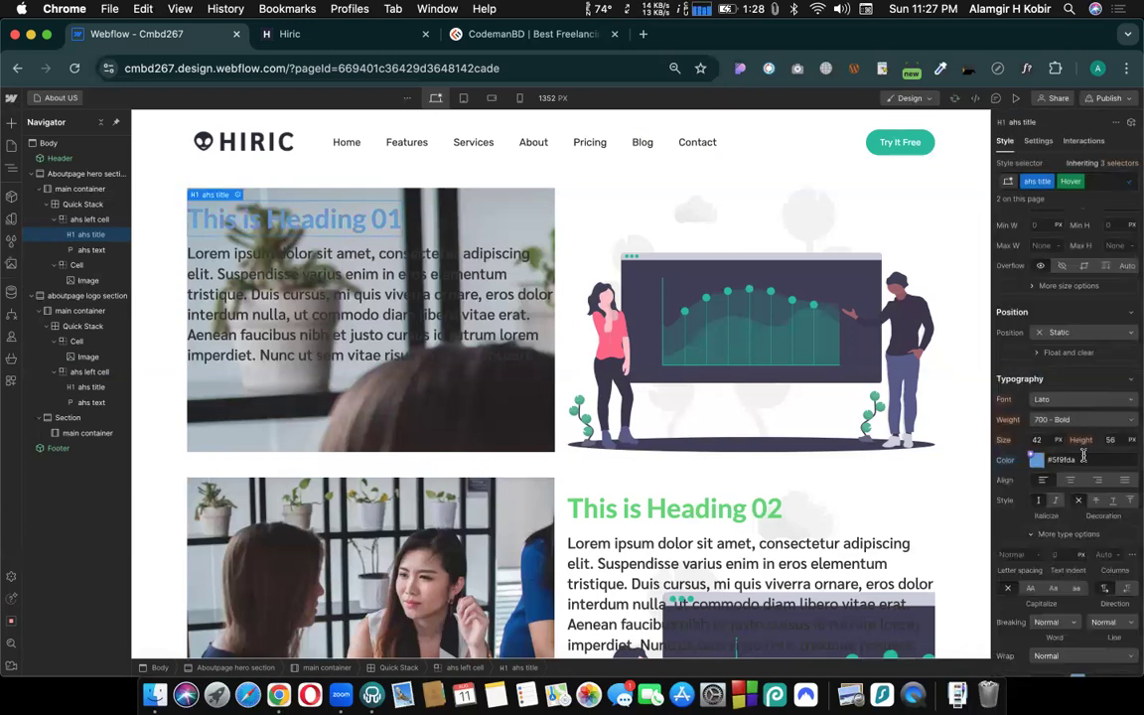
pyautogui.click(1080, 183)
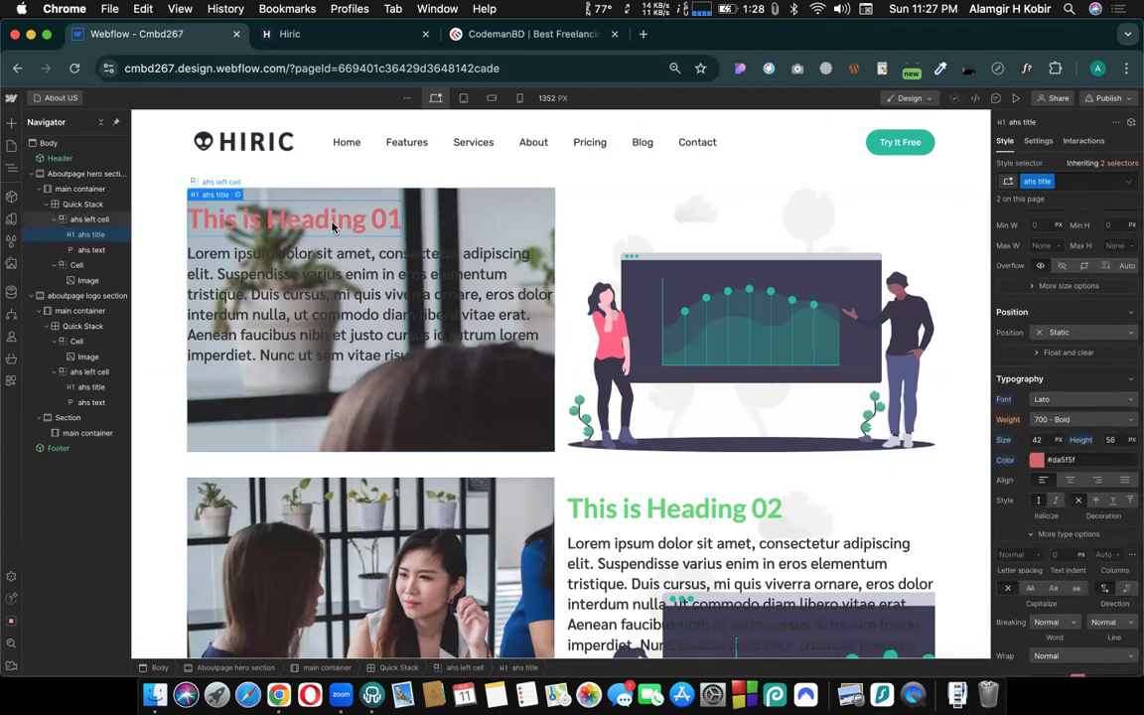
# - Set the ahs left cell's hover-state background image to icons8-play-90 (1).png and return to its normal state
pyautogui.click(478, 206)
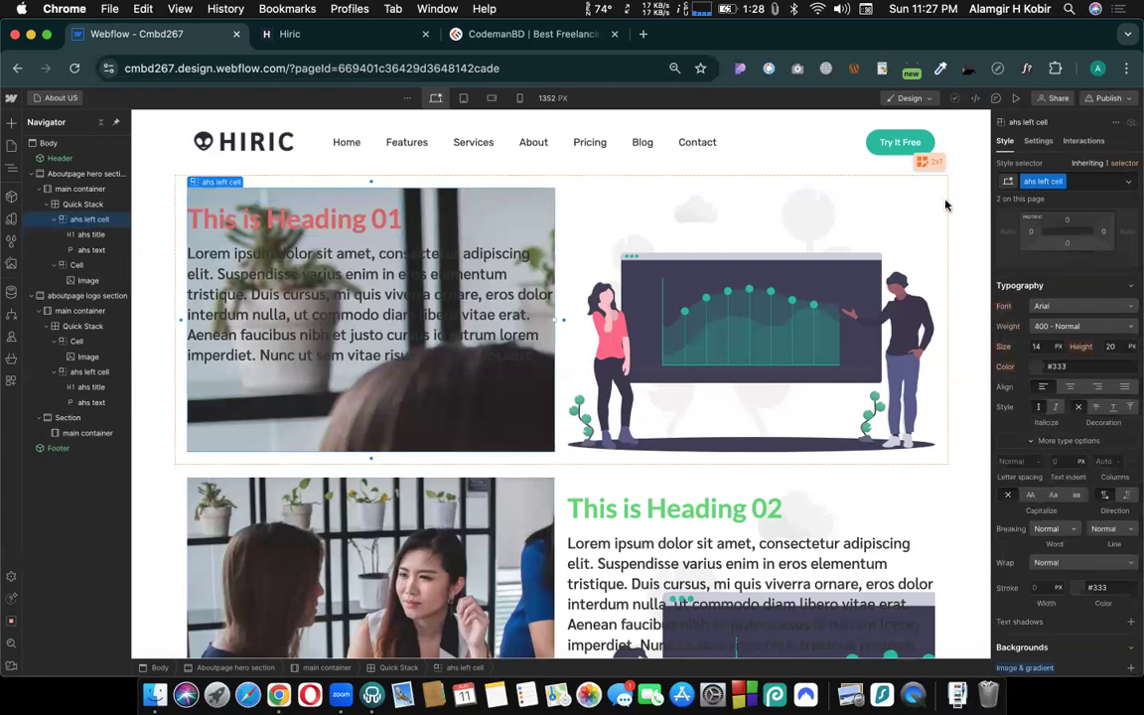
pyautogui.click(1124, 185)
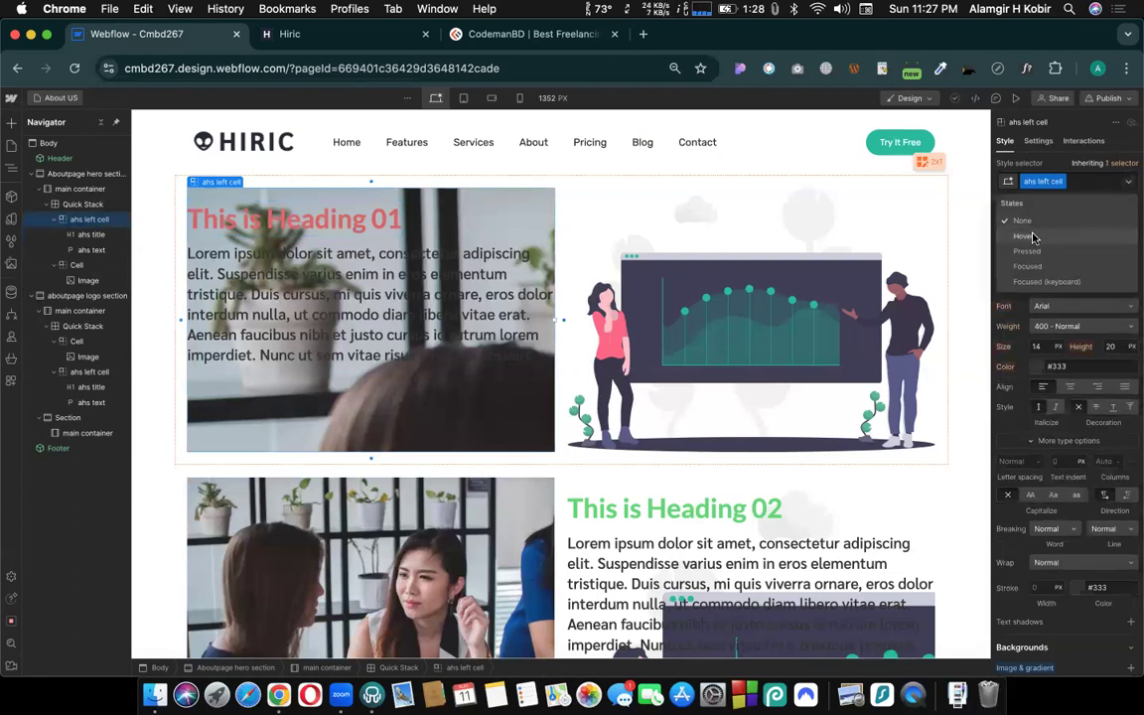
pyautogui.click(1033, 235)
pyautogui.scroll(-10, 1048, 380)
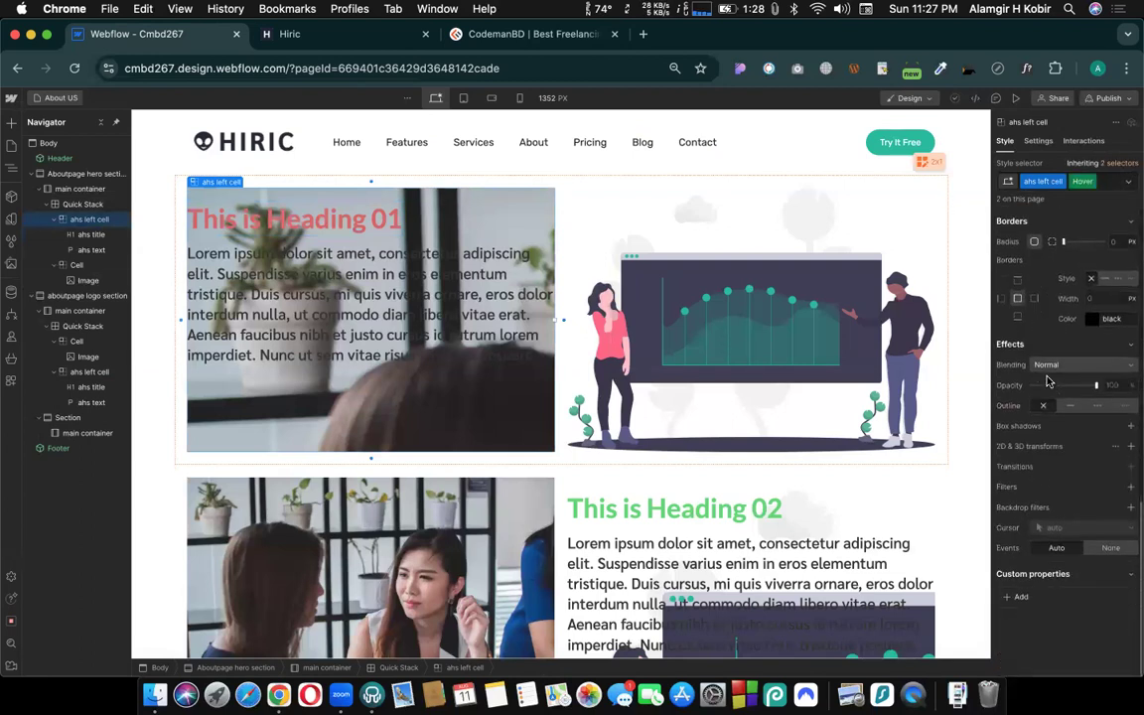
pyautogui.scroll(4, 1047, 381)
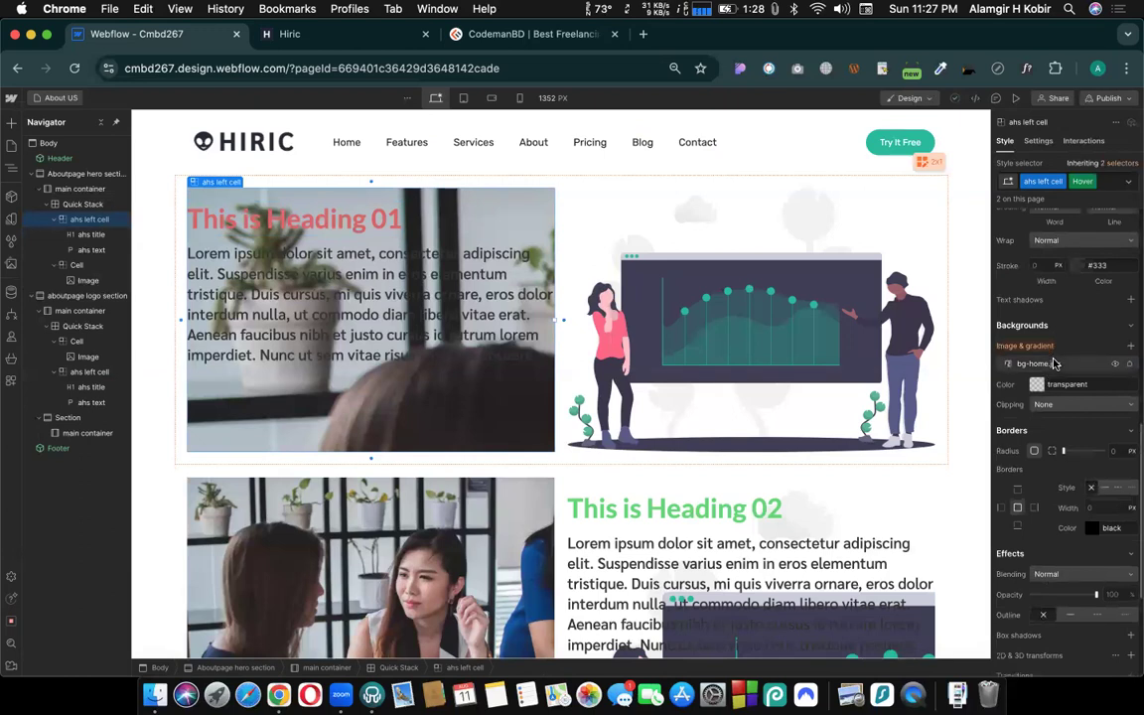
pyautogui.click(1052, 363)
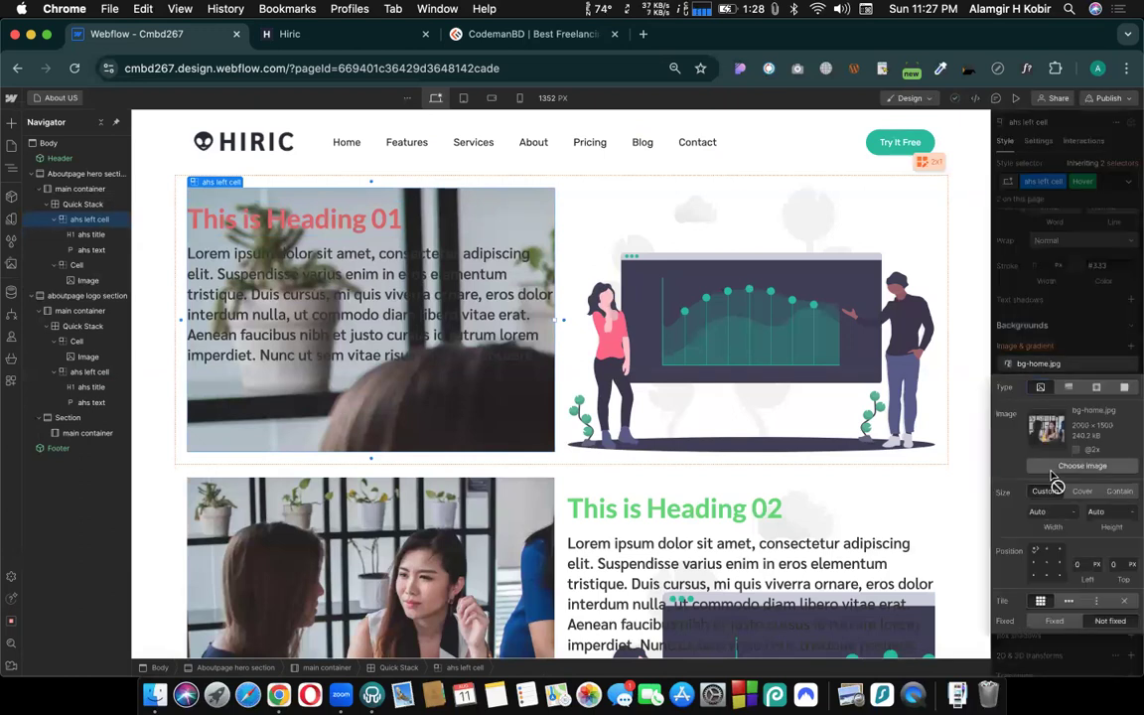
pyautogui.click(1055, 467)
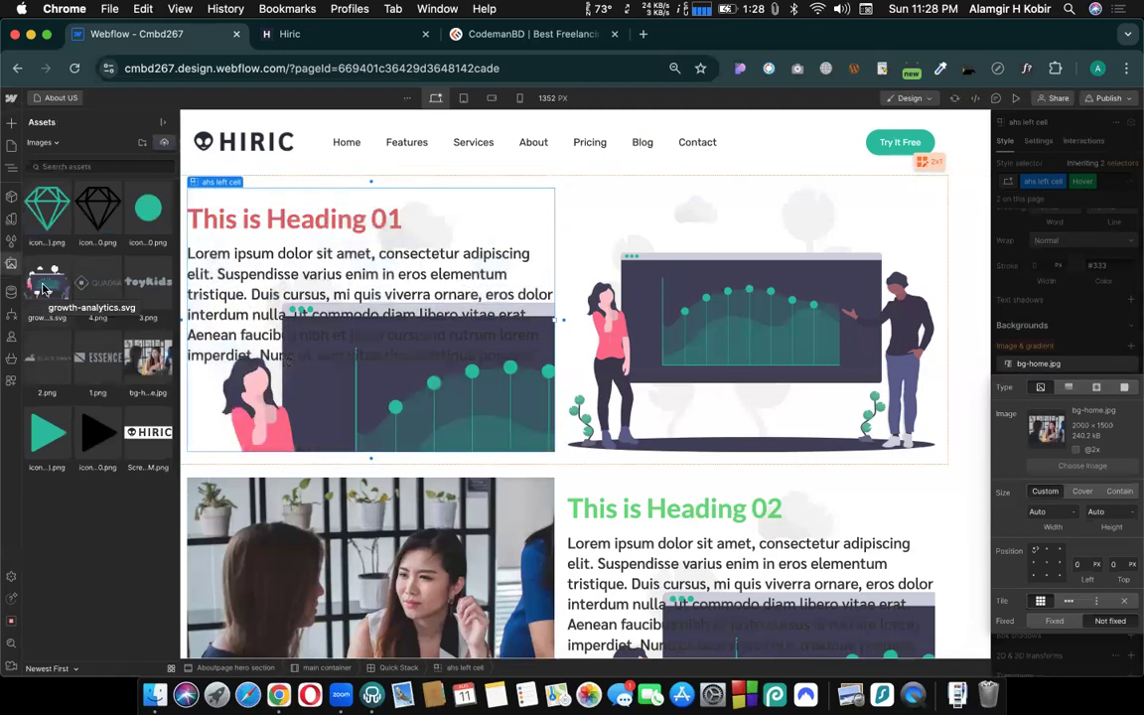
pyautogui.click(42, 442)
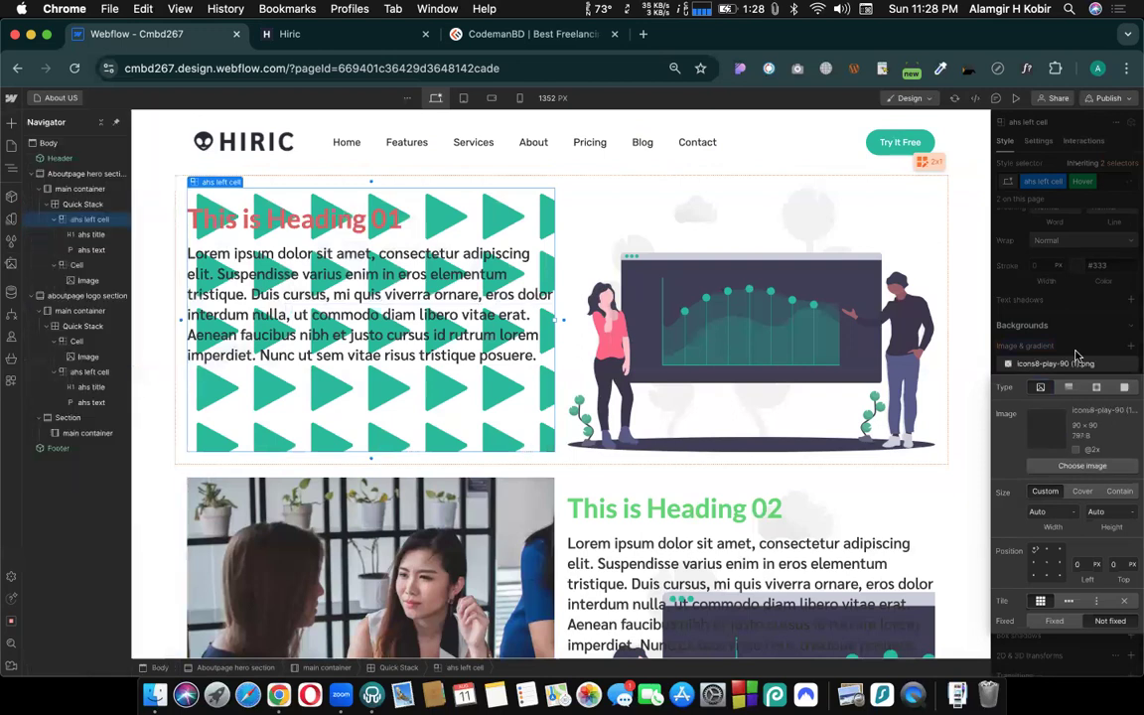
pyautogui.click(1085, 256)
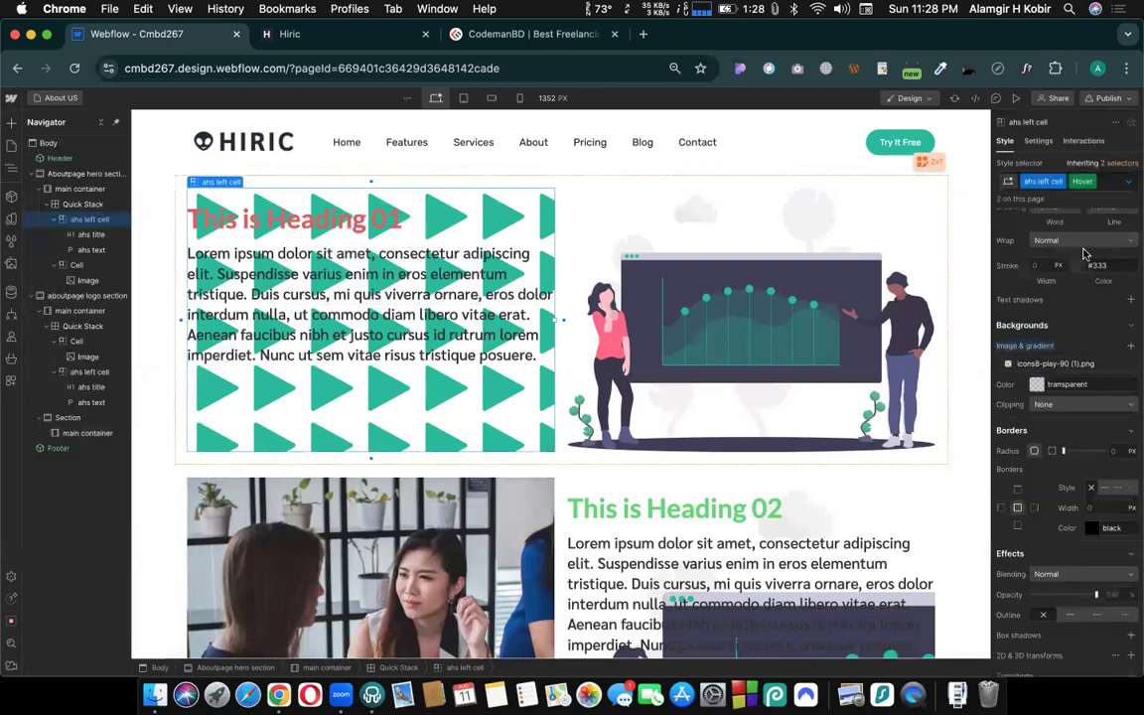
pyautogui.click(1093, 183)
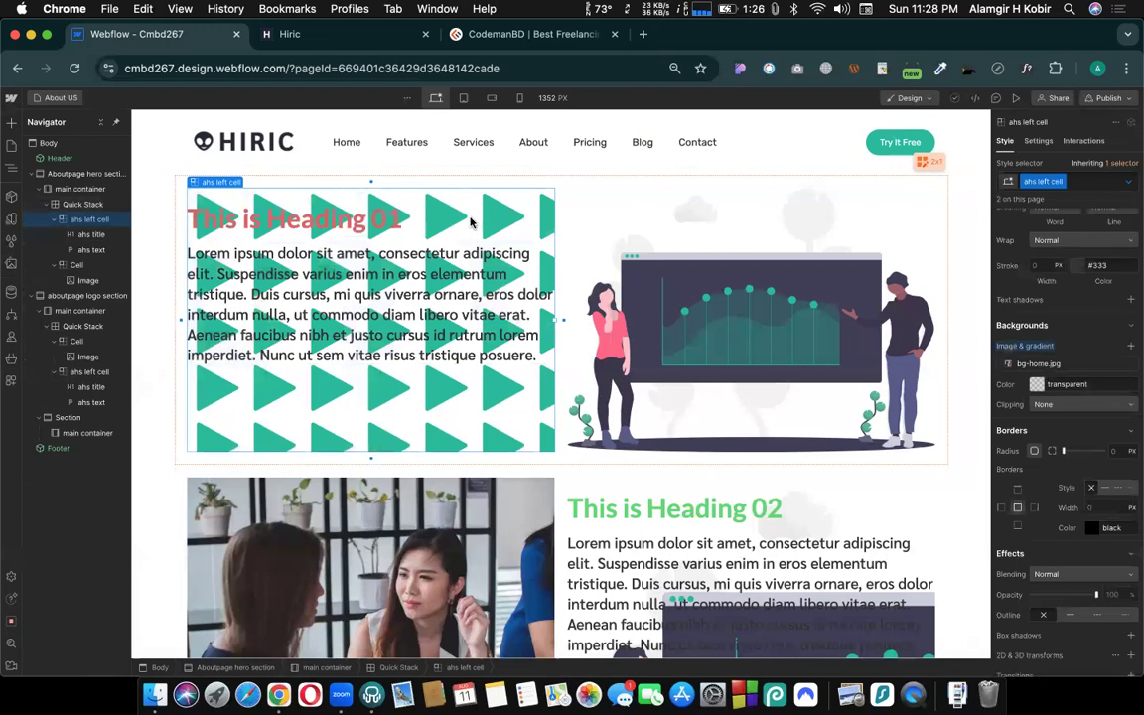
# - Compare the hero section's ahs left cell background between its normal and Hover states
pyautogui.click(1129, 184)
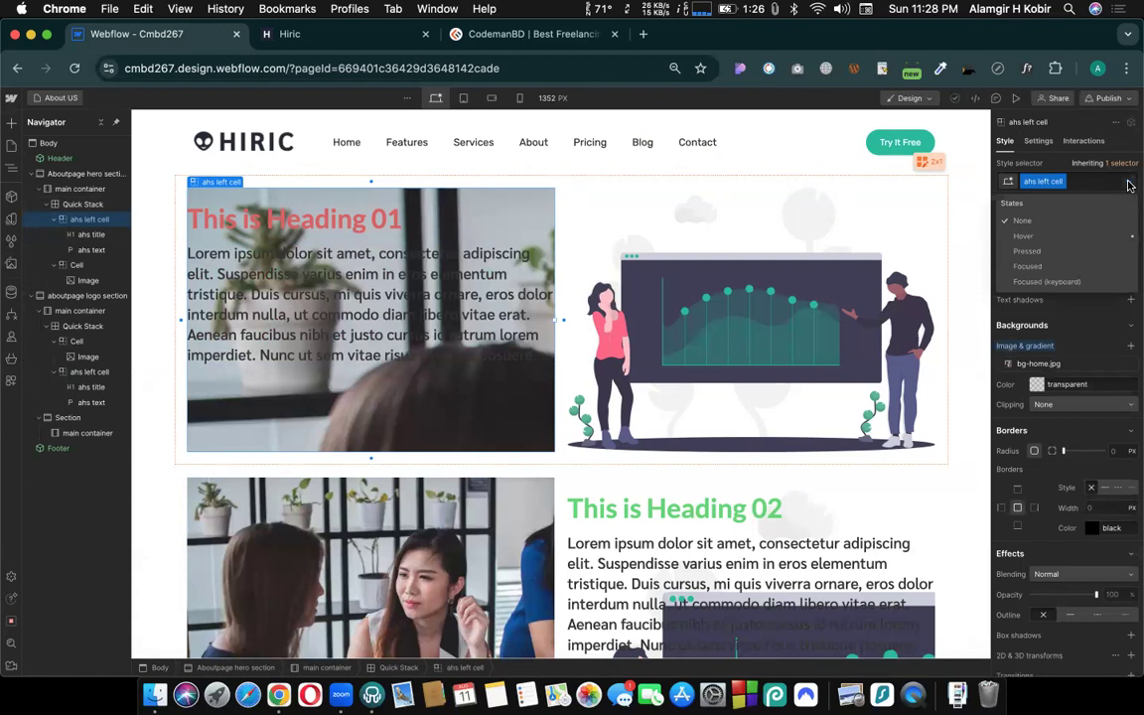
pyautogui.click(1128, 239)
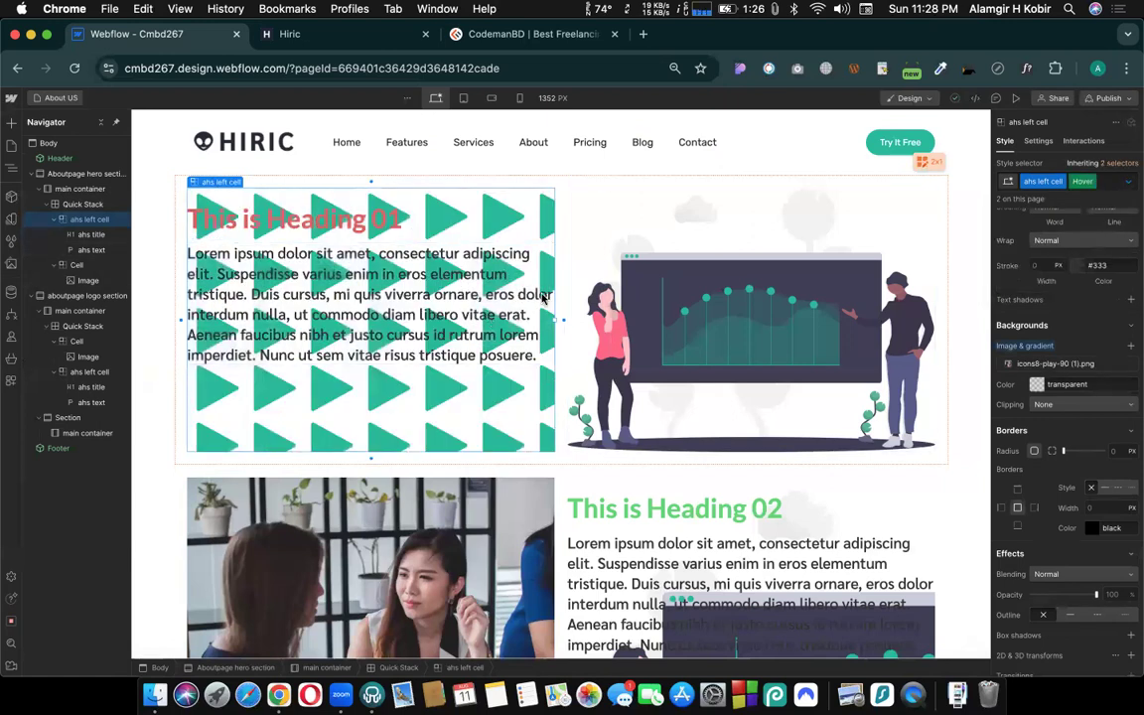
pyautogui.click(748, 271)
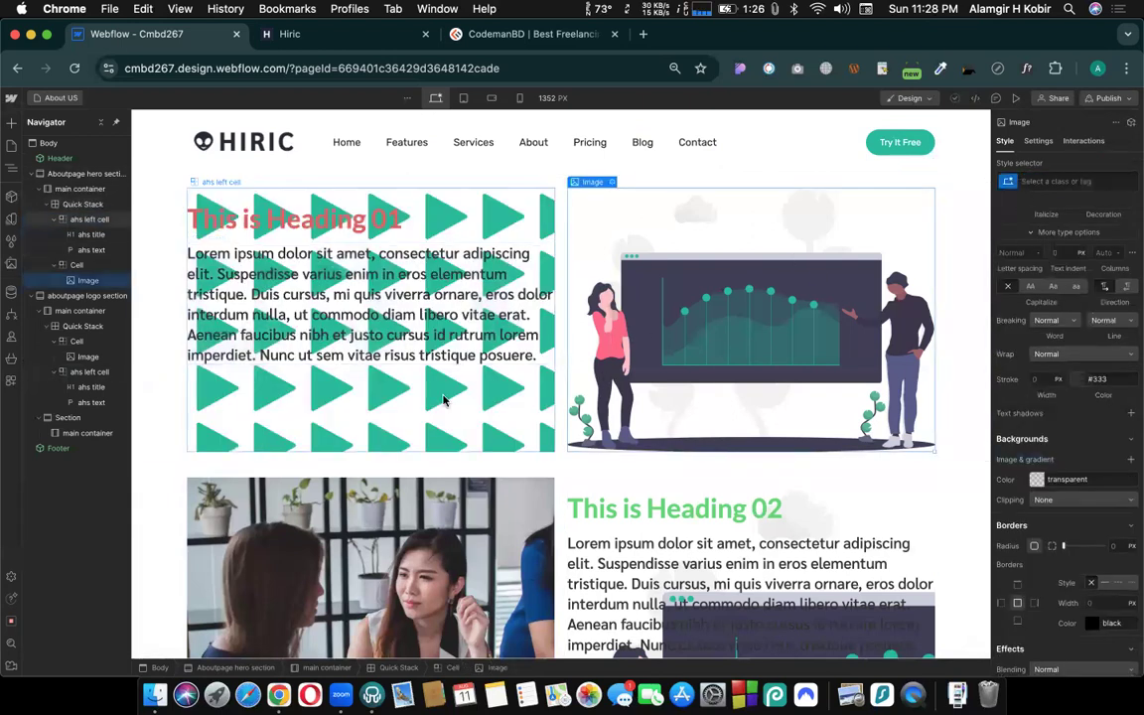
pyautogui.click(439, 211)
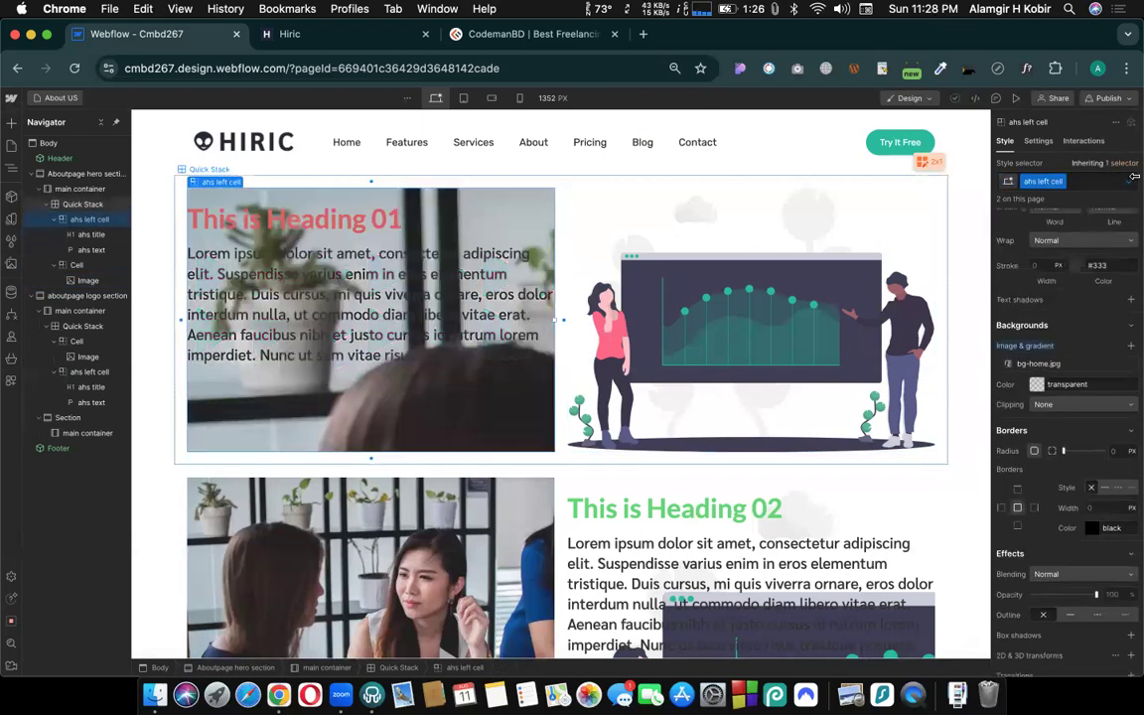
pyautogui.click(1134, 182)
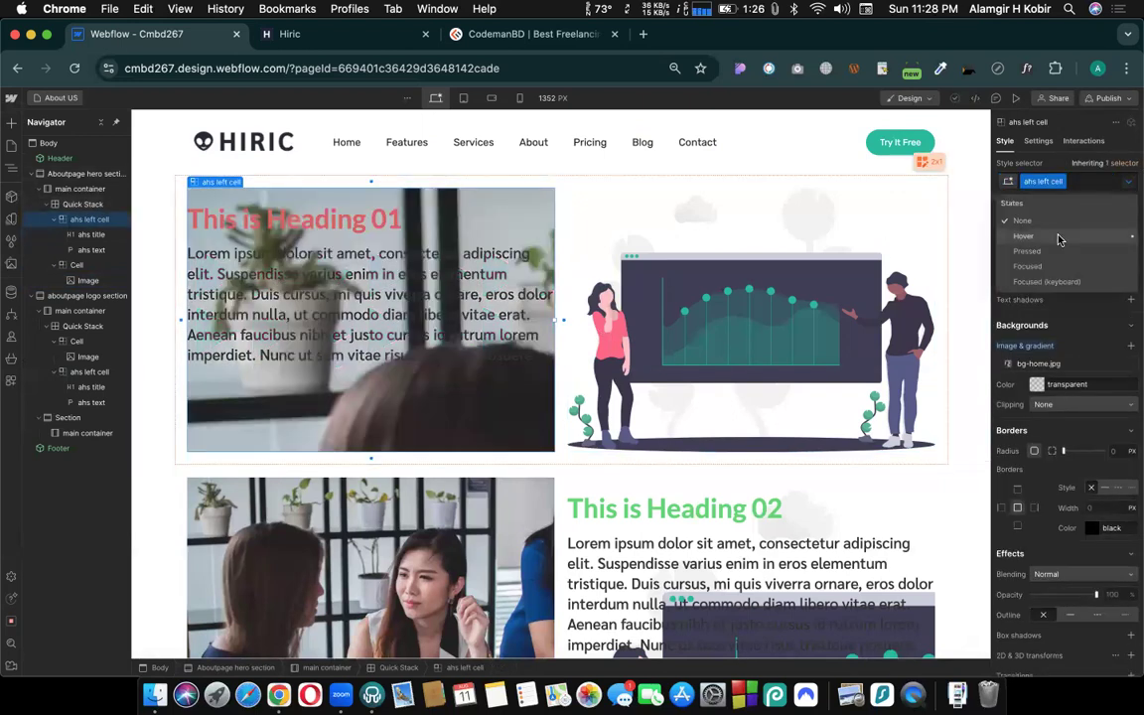
pyautogui.click(1024, 237)
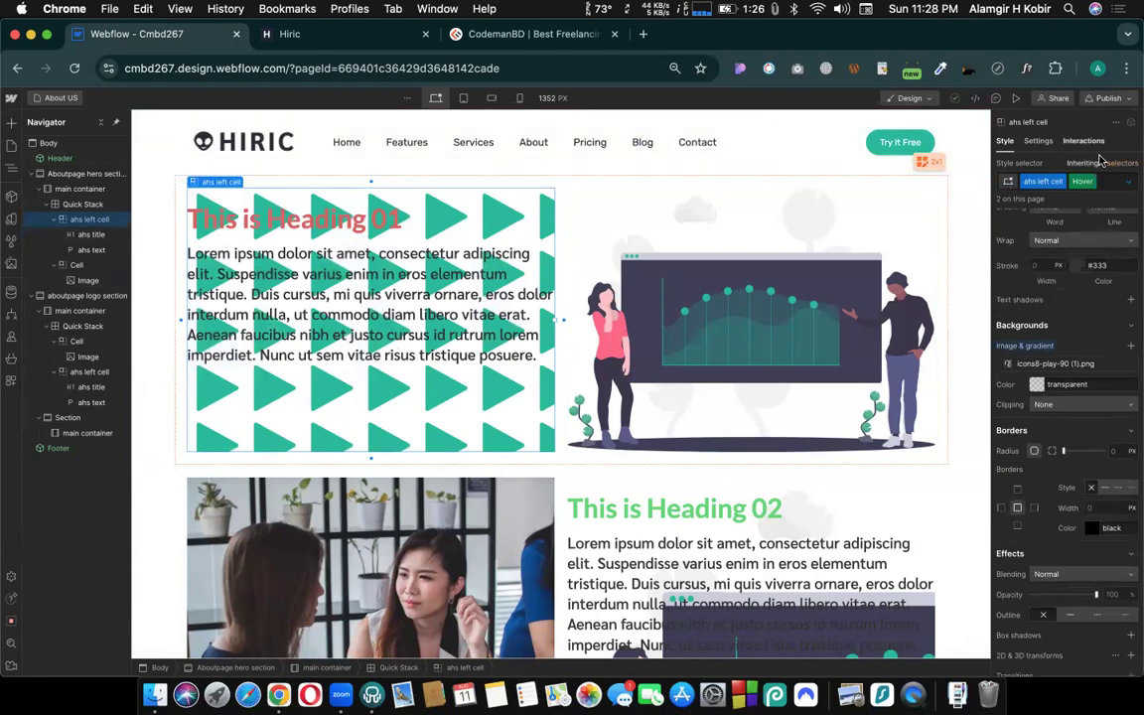
pyautogui.click(861, 256)
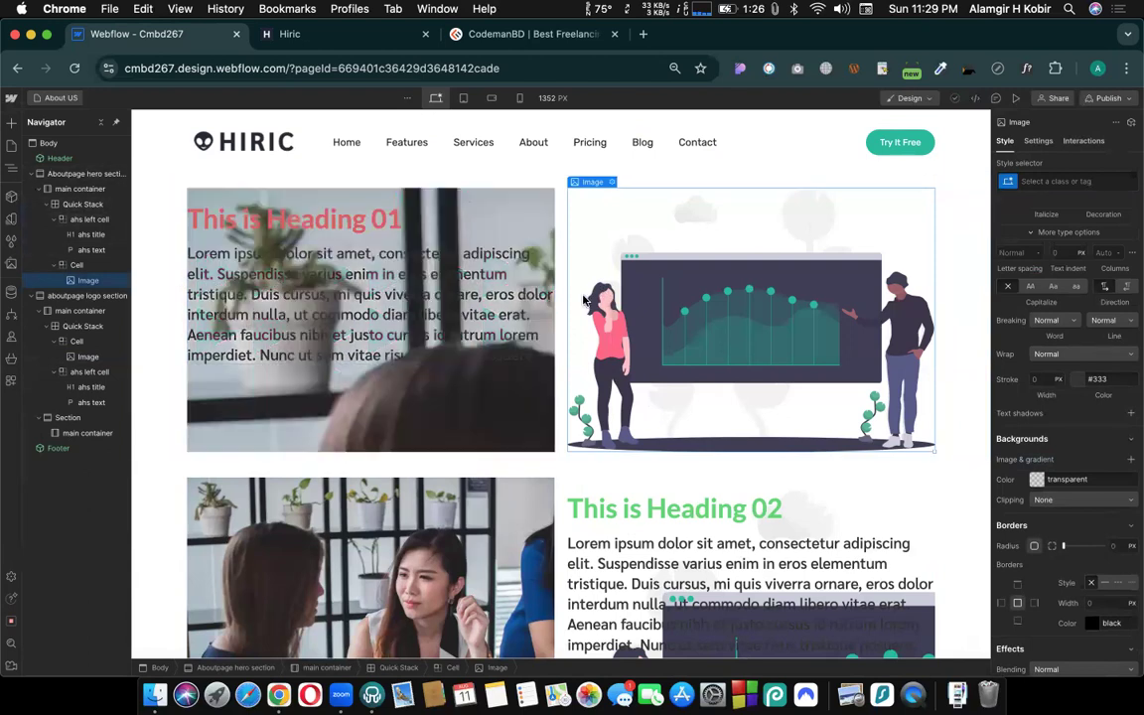
pyautogui.scroll(-3, 676, 226)
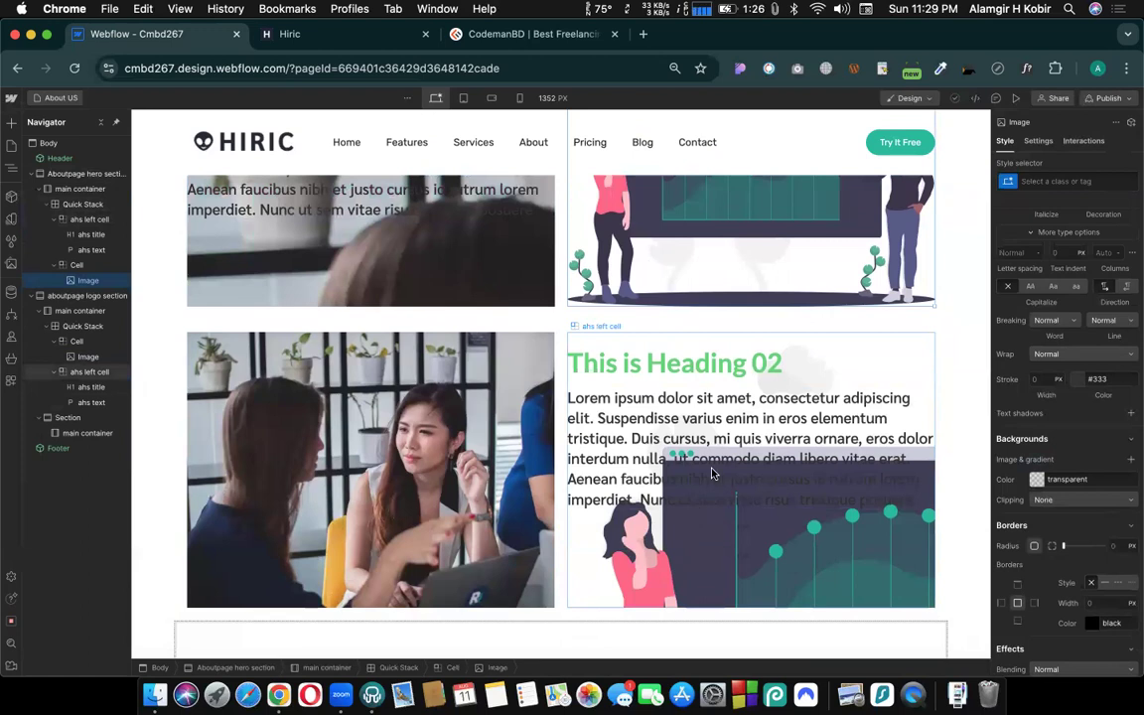
pyautogui.click(179, 332)
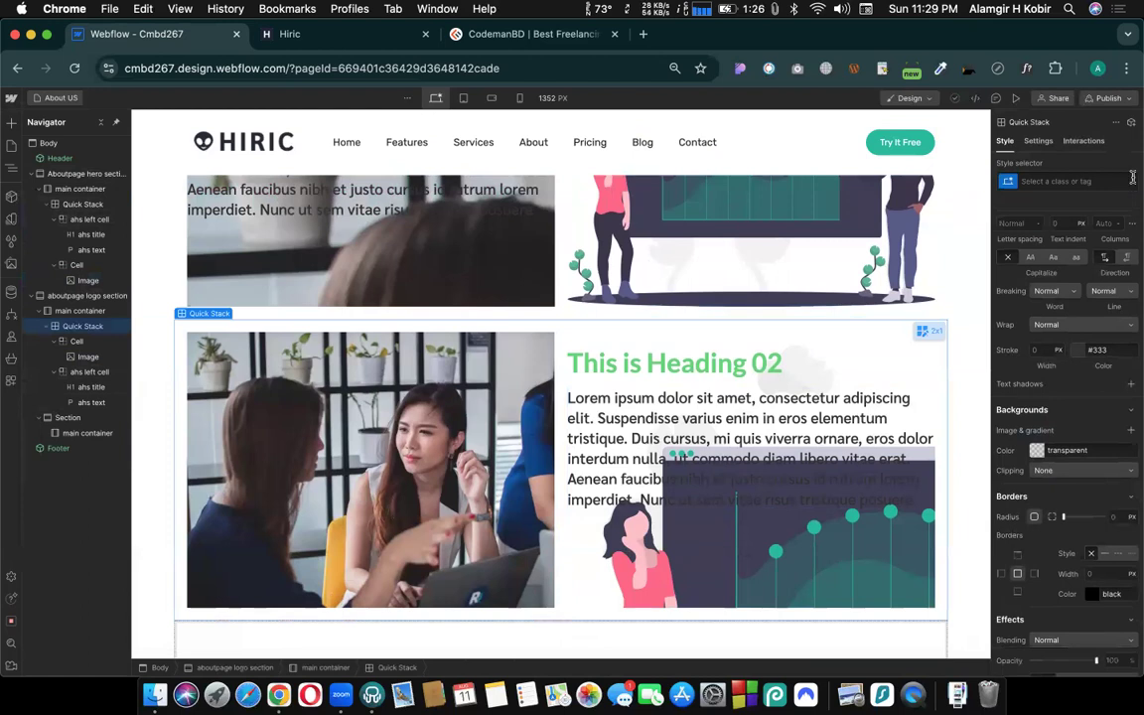
pyautogui.click(1042, 177)
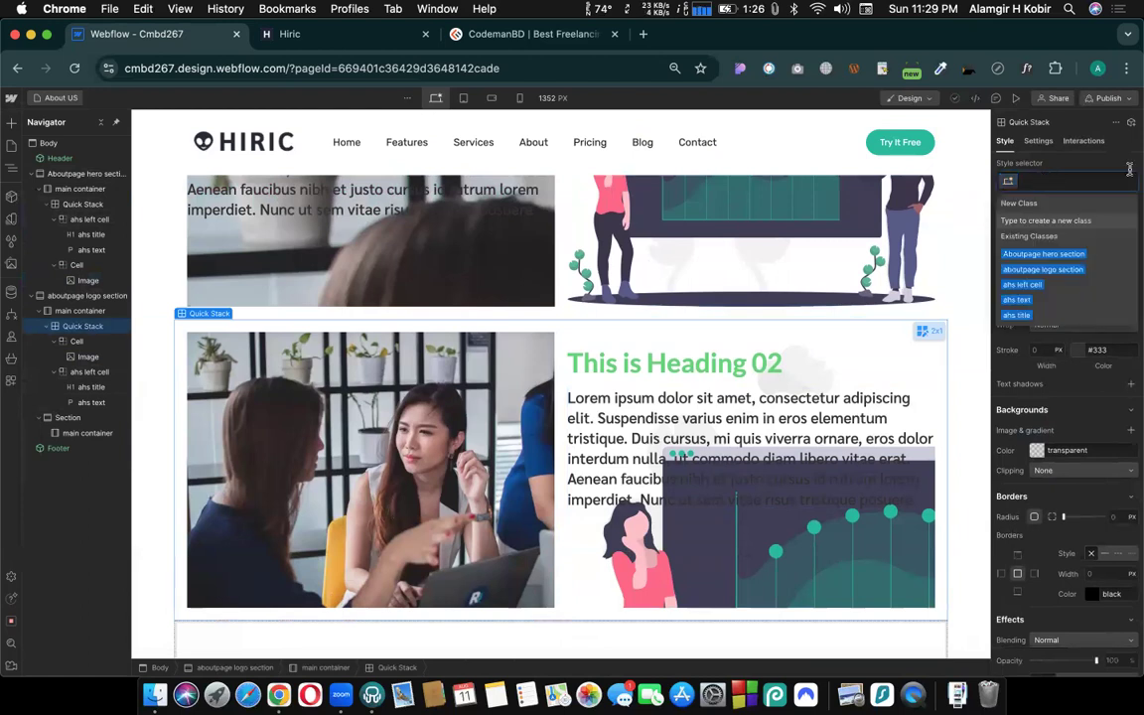
pyautogui.click(1046, 160)
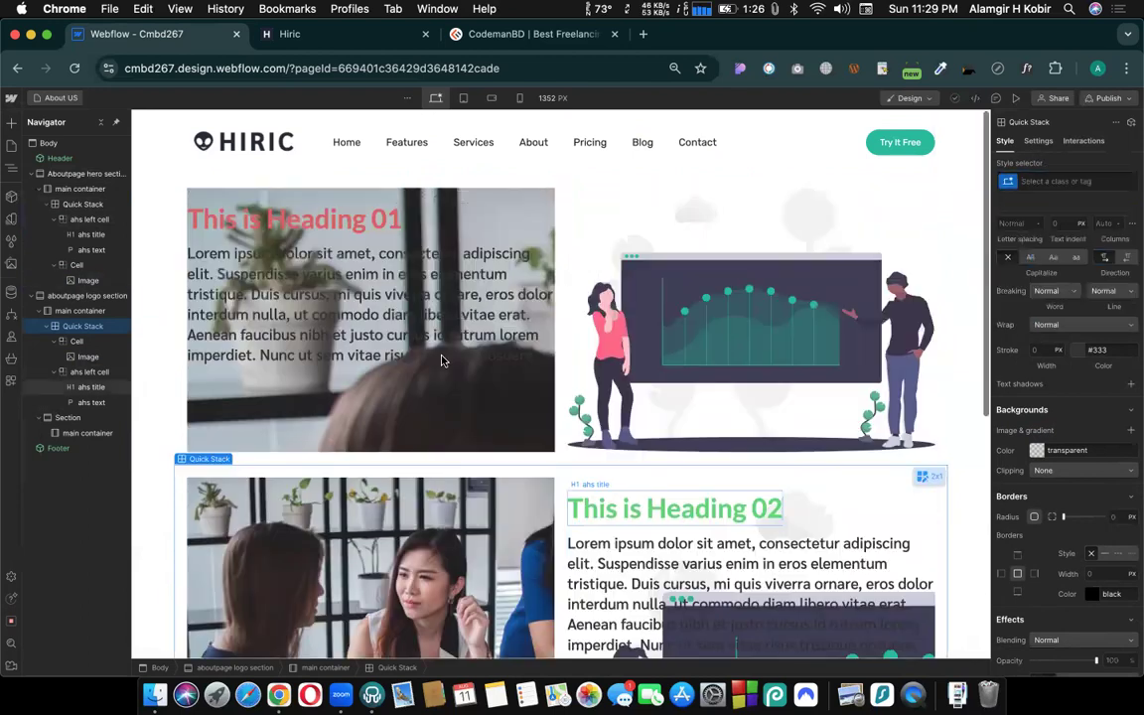
# - Check the hover effects of Heading 01 and its cell on the canvas and in page preview
pyautogui.scroll(3, 397, 319)
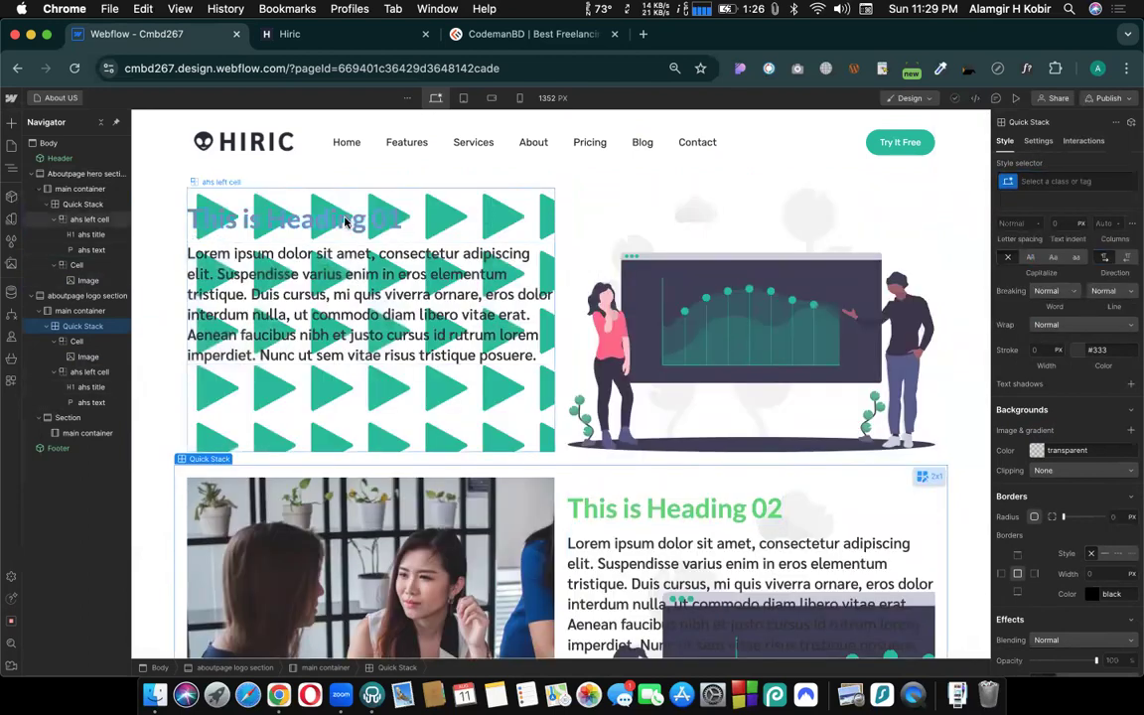
pyautogui.click(349, 224)
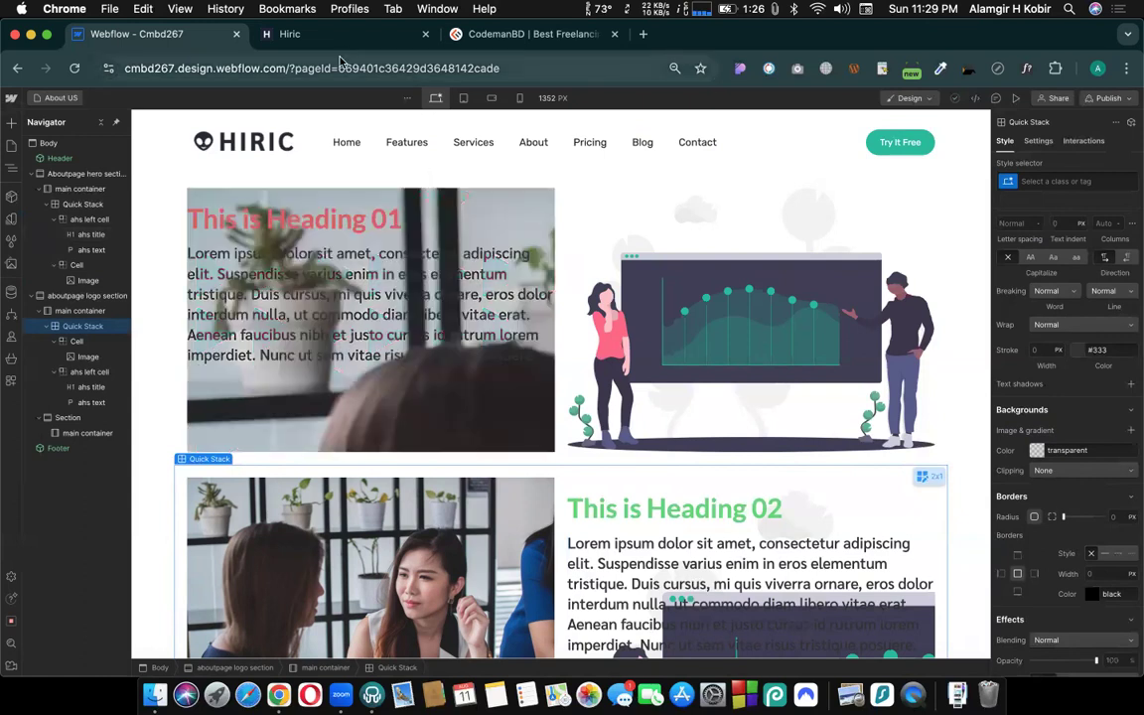
pyautogui.click(407, 181)
pyautogui.scroll(-1, 600, 441)
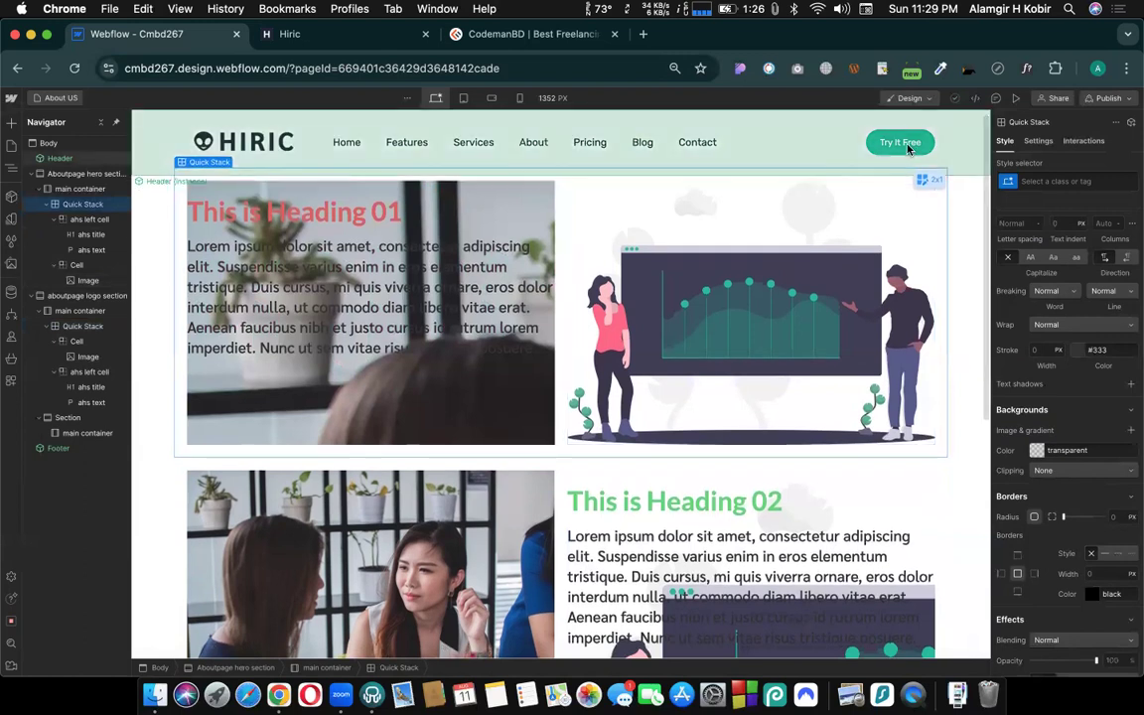
pyautogui.click(1015, 97)
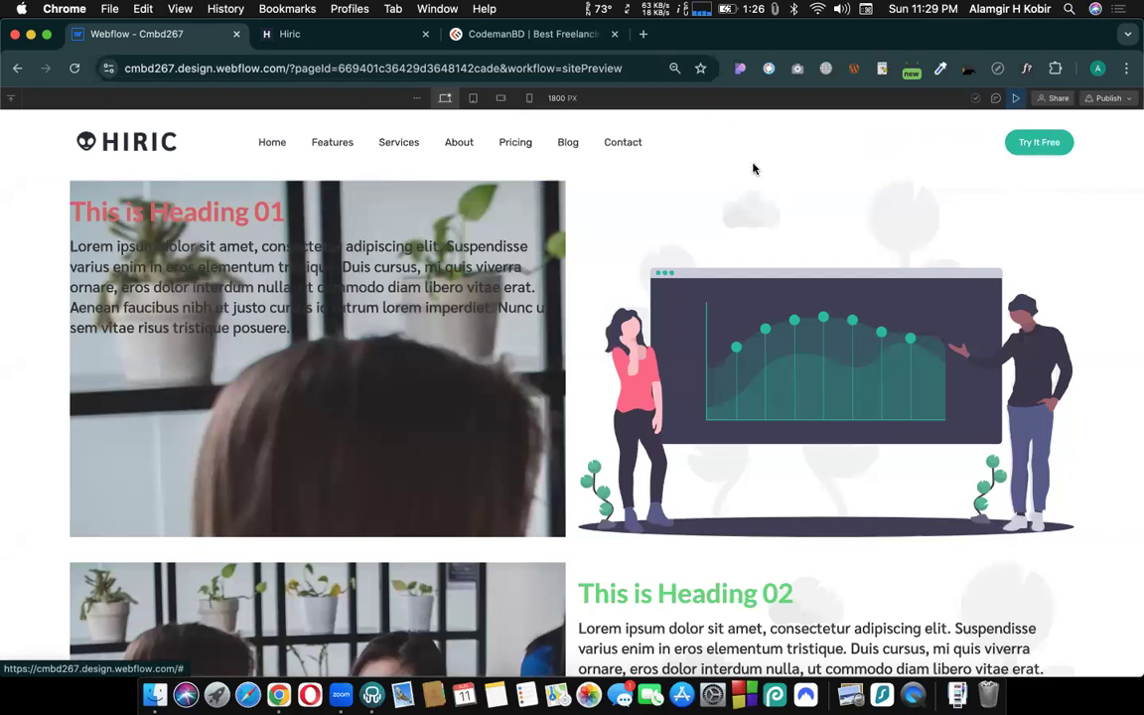
pyautogui.moveTo(411, 392)
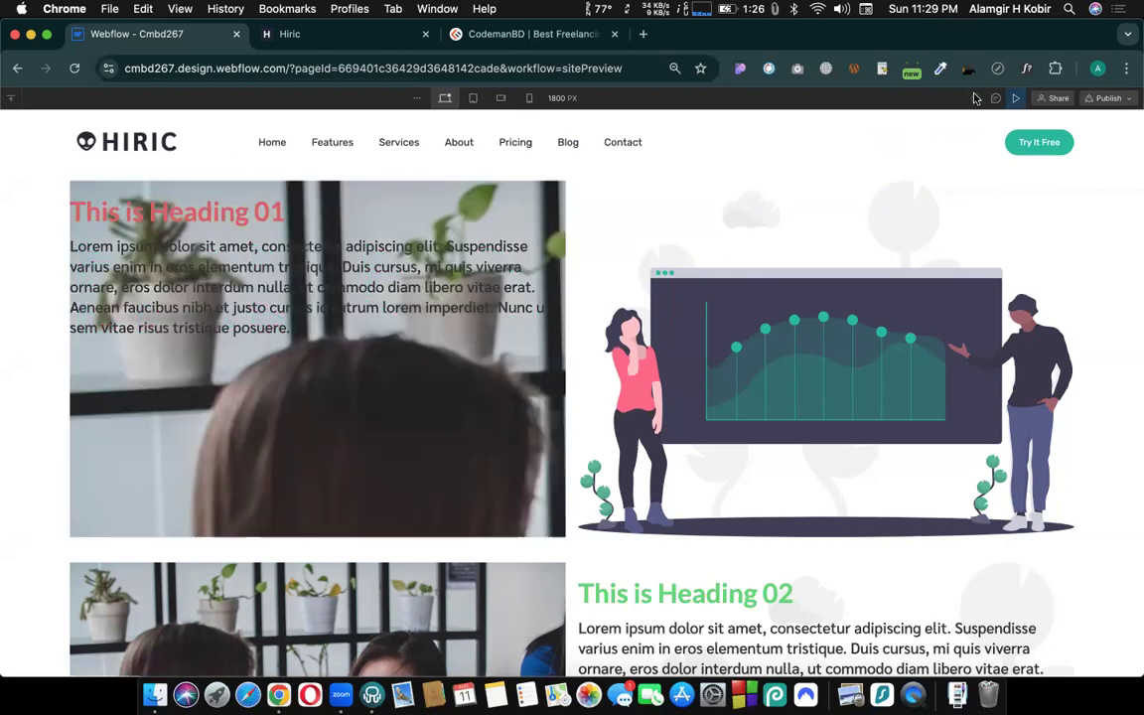
# - Set the hero section's ahs left cell cursor to pointer, check it in page preview and return to the canvas
pyautogui.press('Escape')
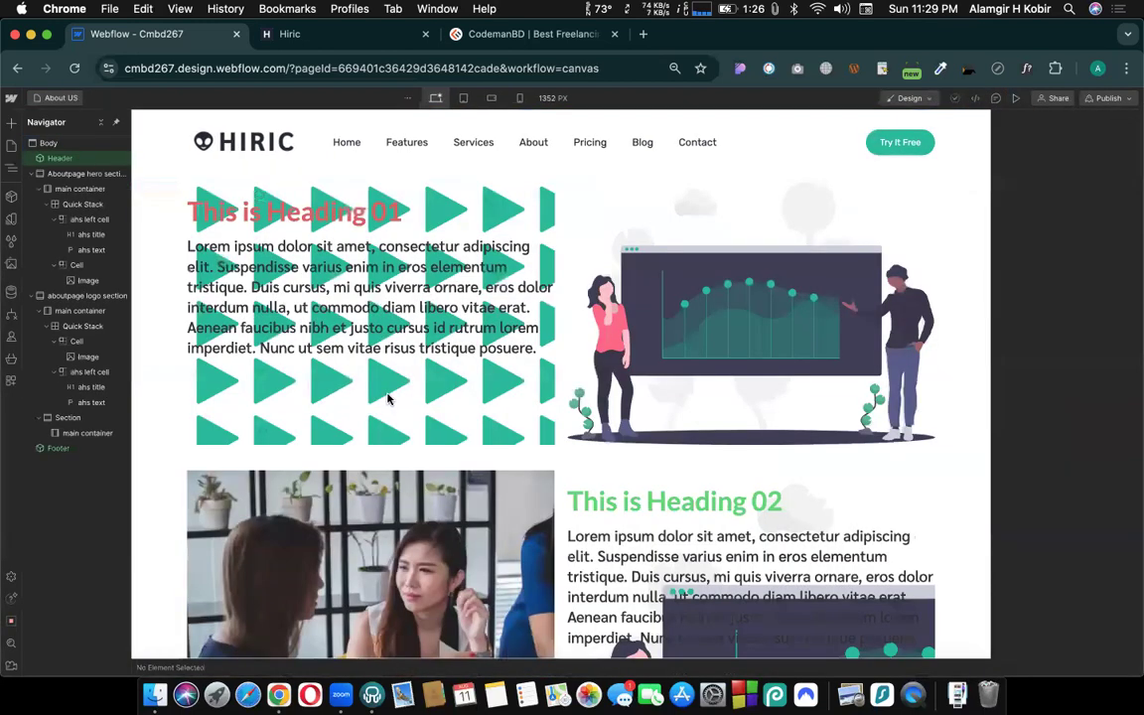
pyautogui.click(387, 397)
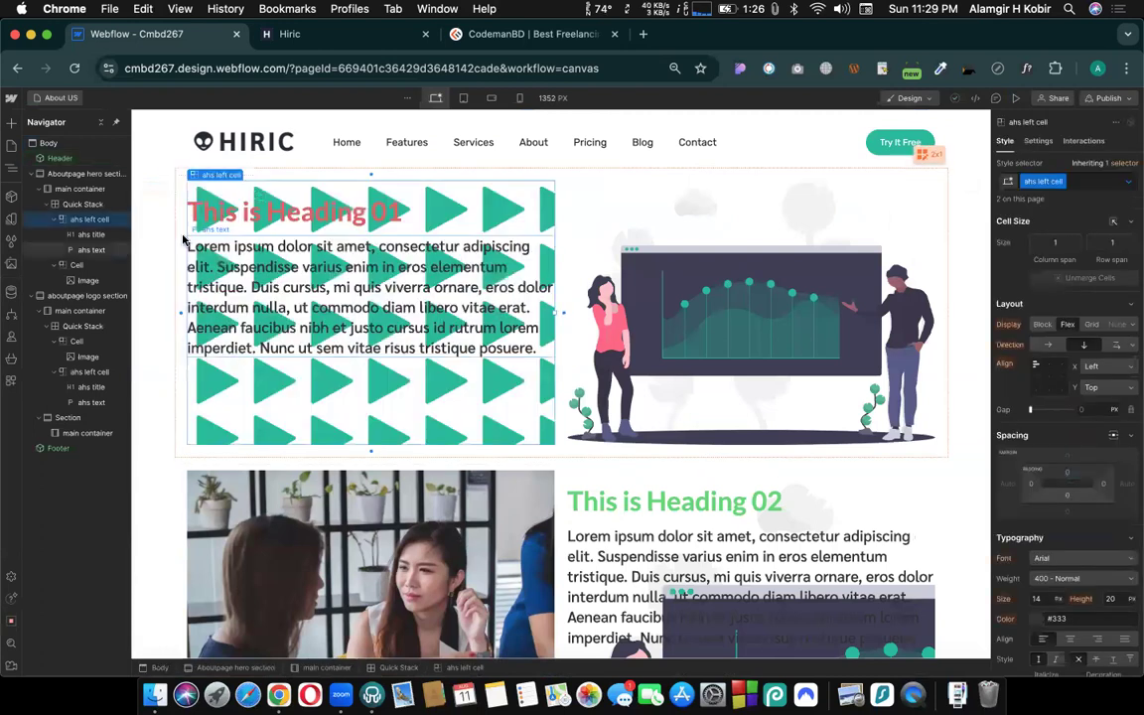
pyautogui.scroll(-10, 1038, 336)
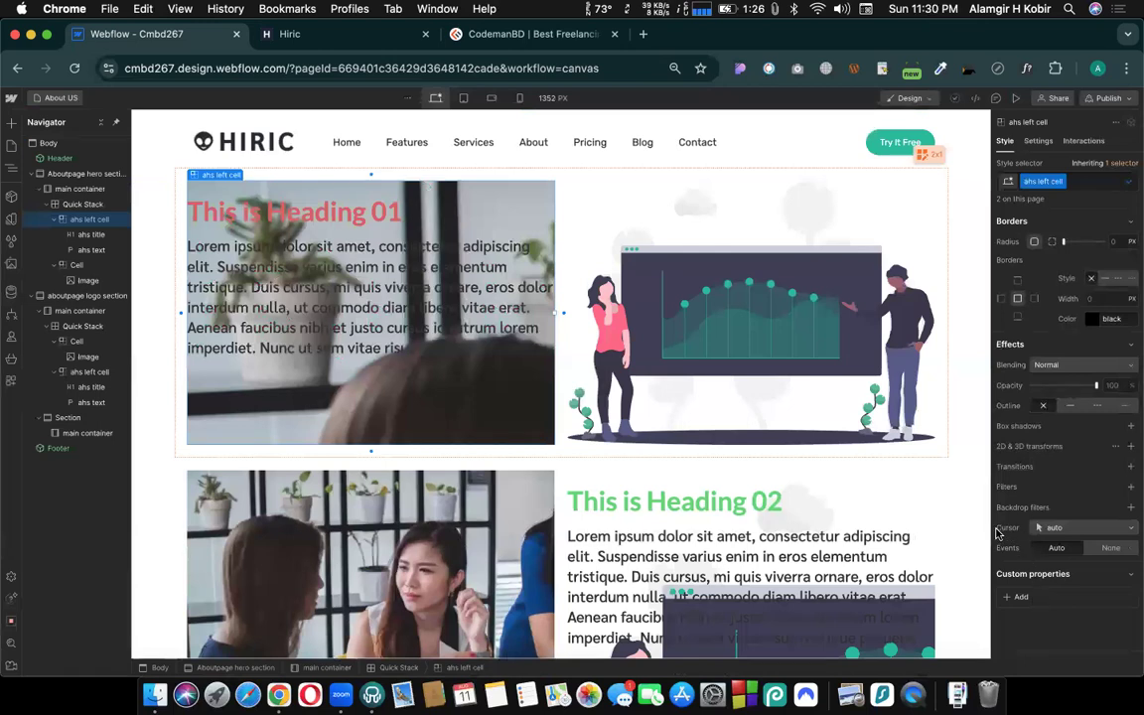
pyautogui.click(1059, 531)
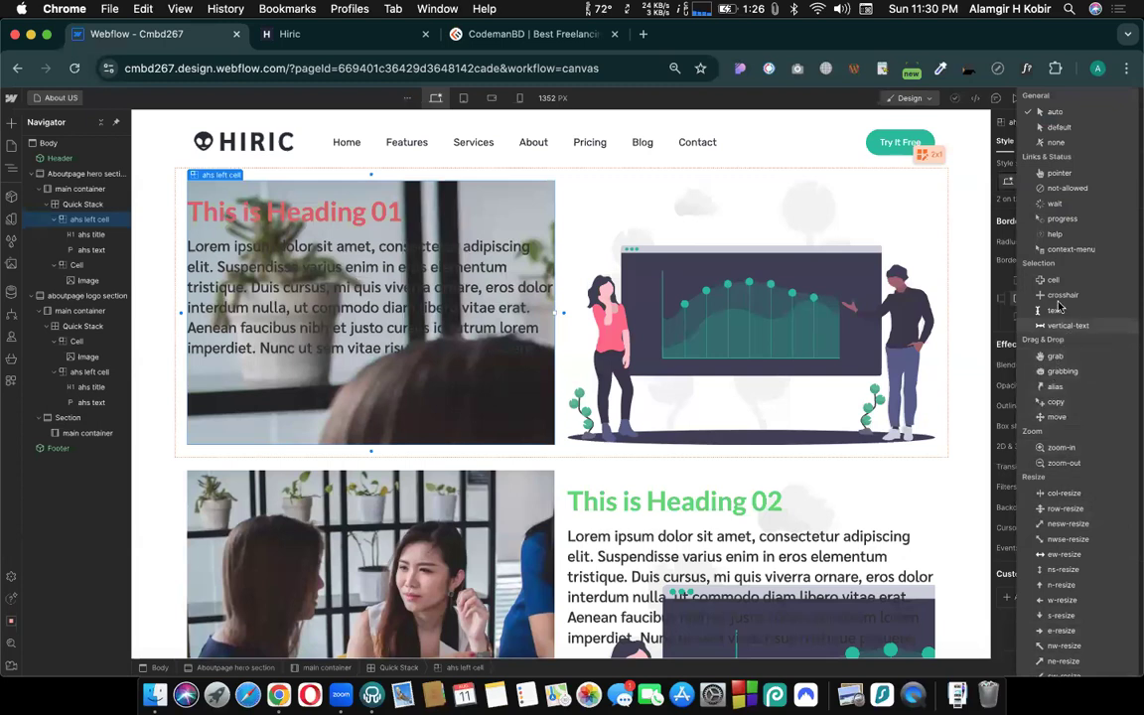
pyautogui.click(1055, 174)
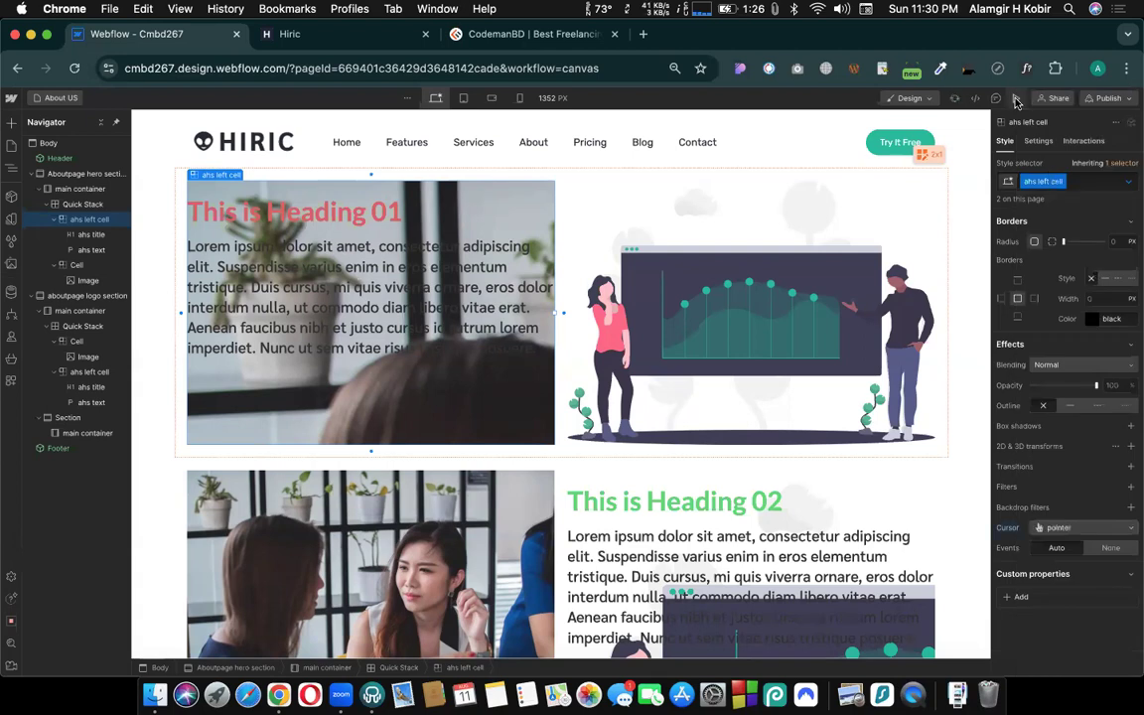
pyautogui.click(1016, 99)
pyautogui.moveTo(452, 421)
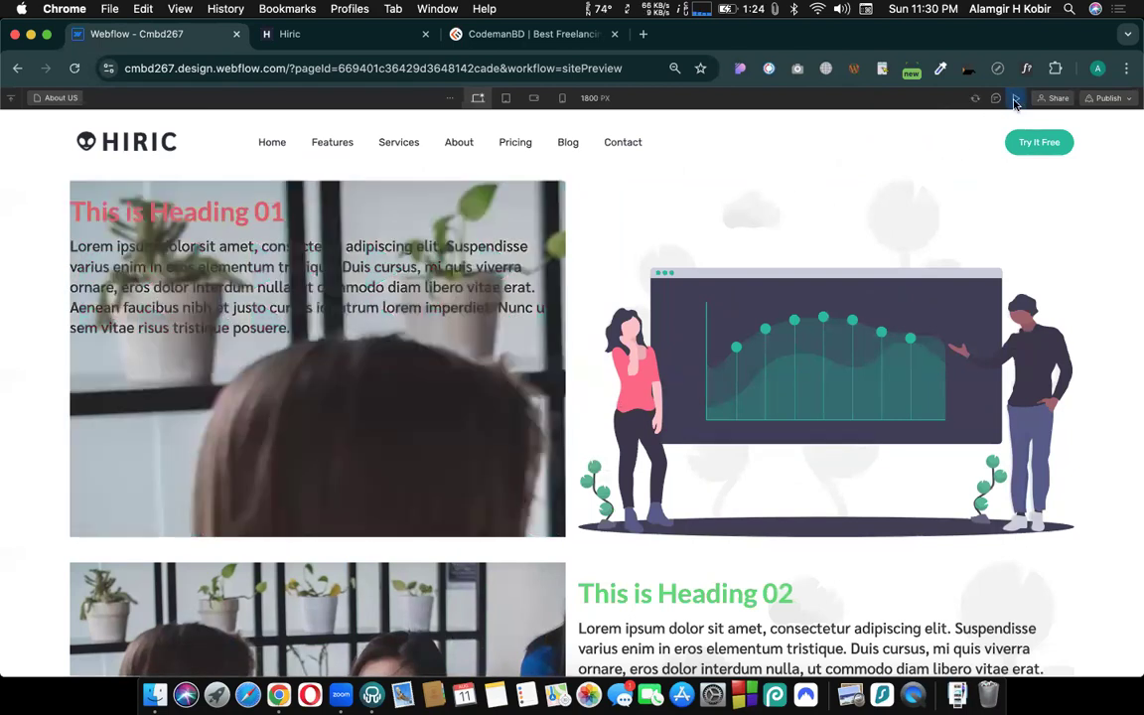
pyautogui.click(1015, 99)
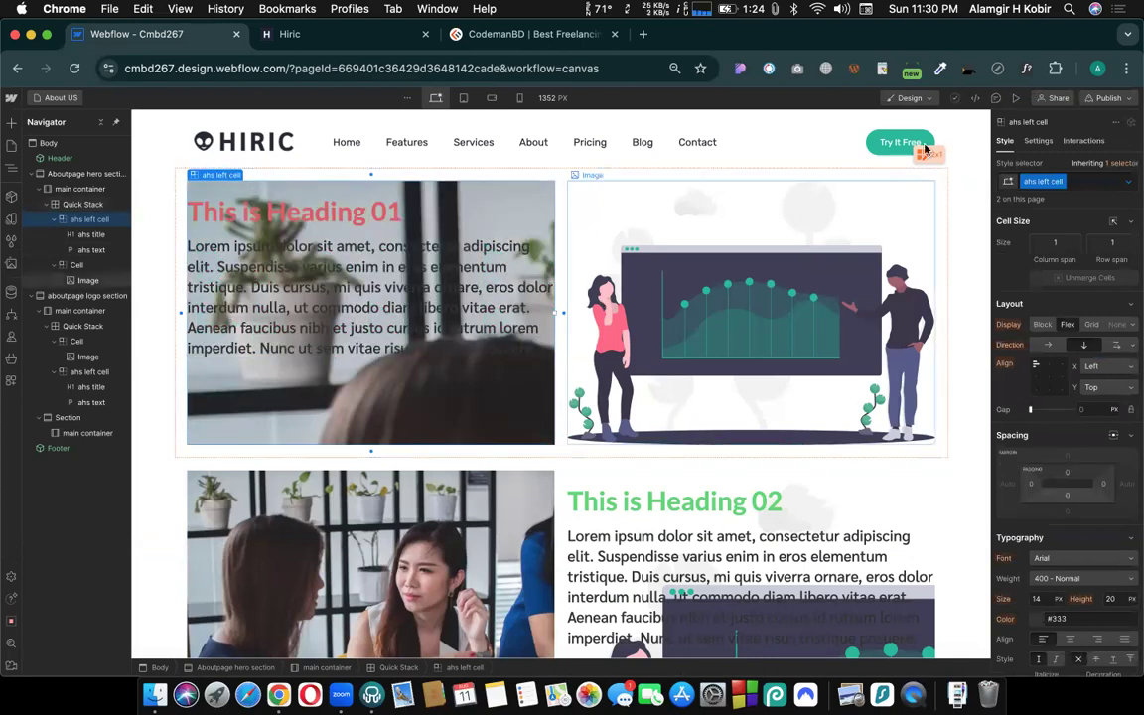
# - Open the Header component for editing
pyautogui.doubleClick(891, 145)
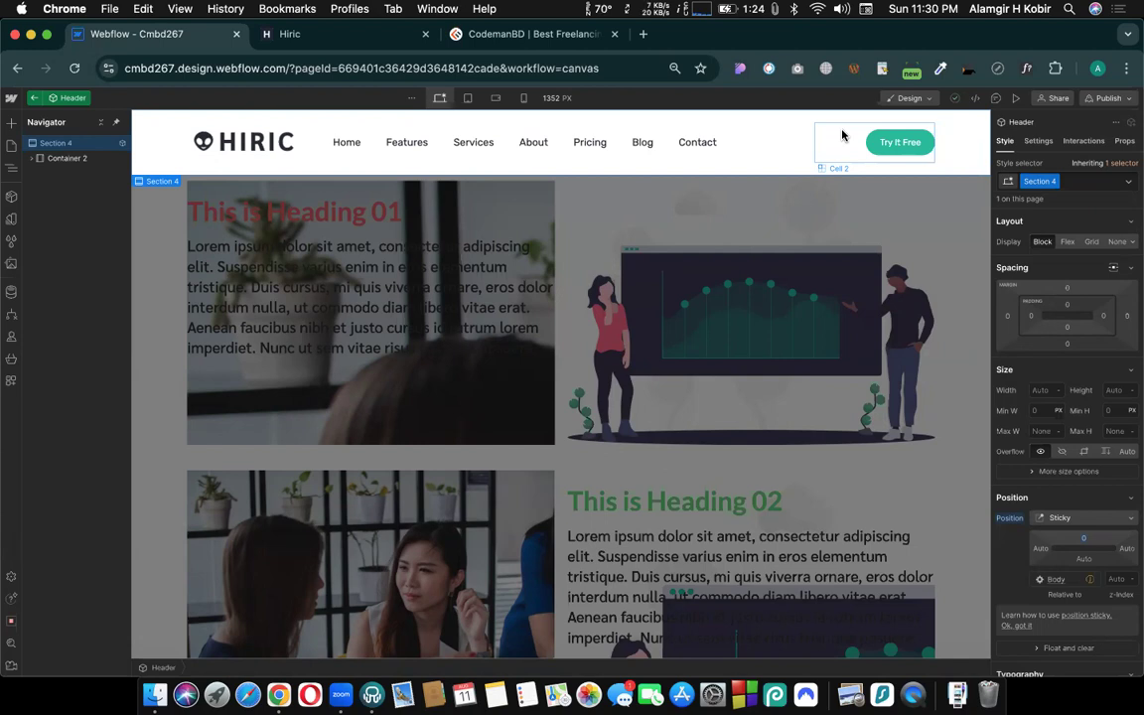
# - Try red #f21818 as the Hover-state text color of the header's Section 4, undo it and return to the normal state
pyautogui.click(1129, 186)
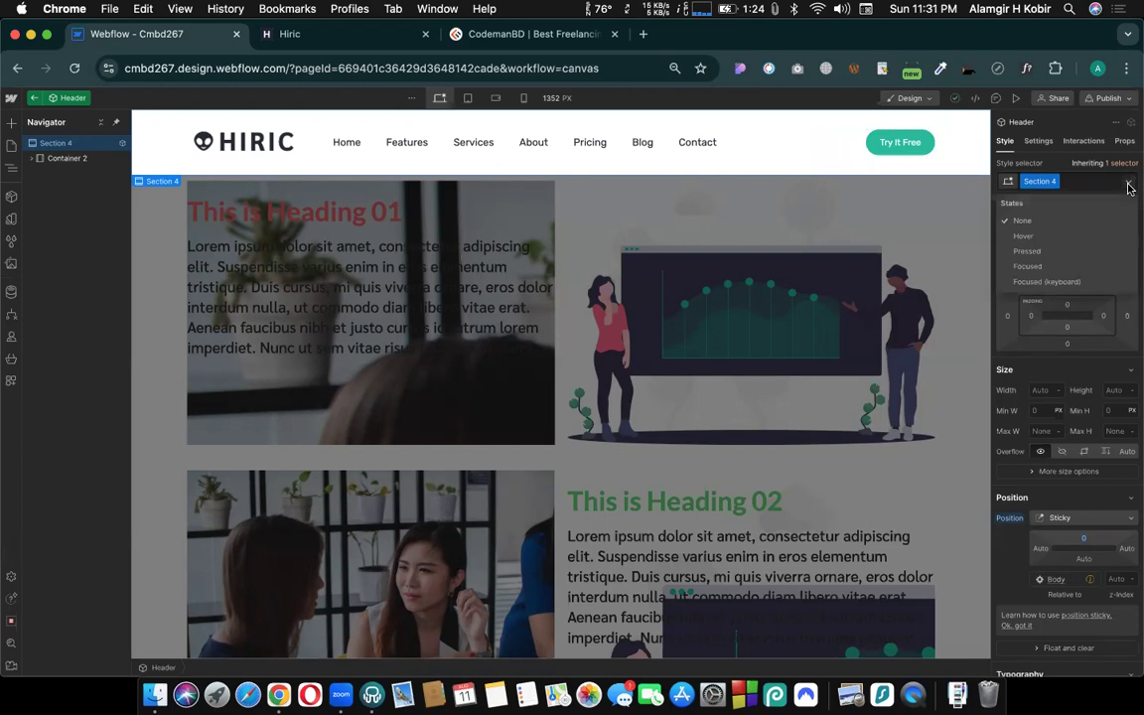
pyautogui.click(1023, 236)
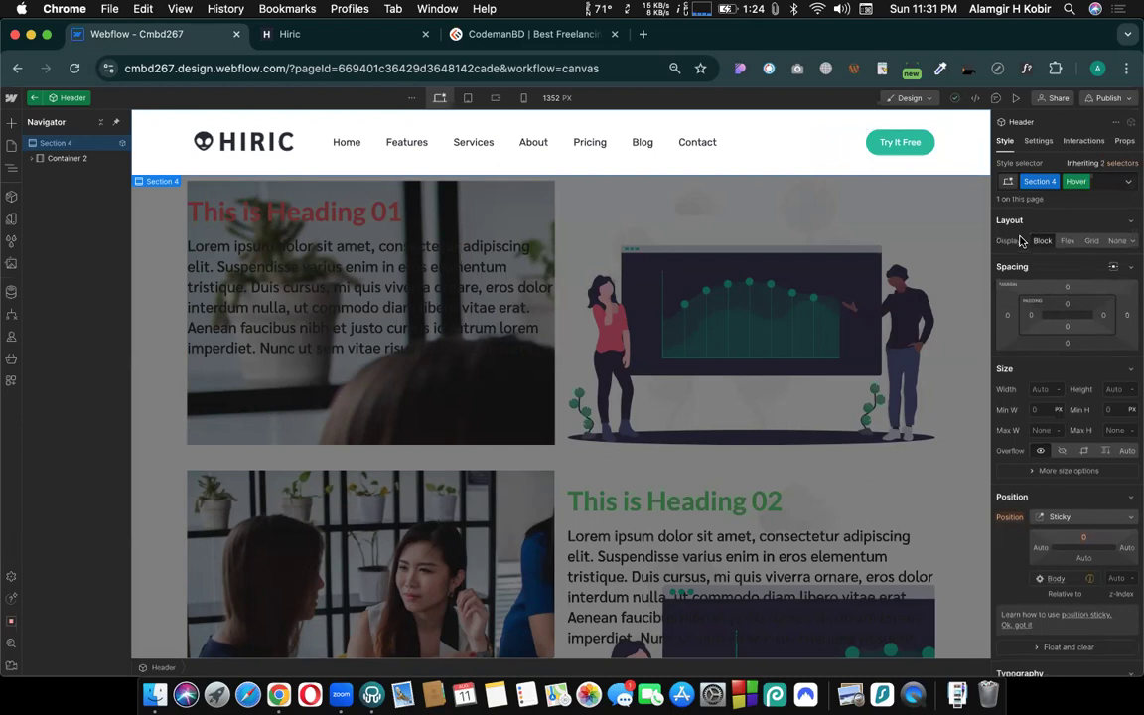
pyautogui.scroll(-6, 1018, 254)
pyautogui.scroll(-2, 1011, 298)
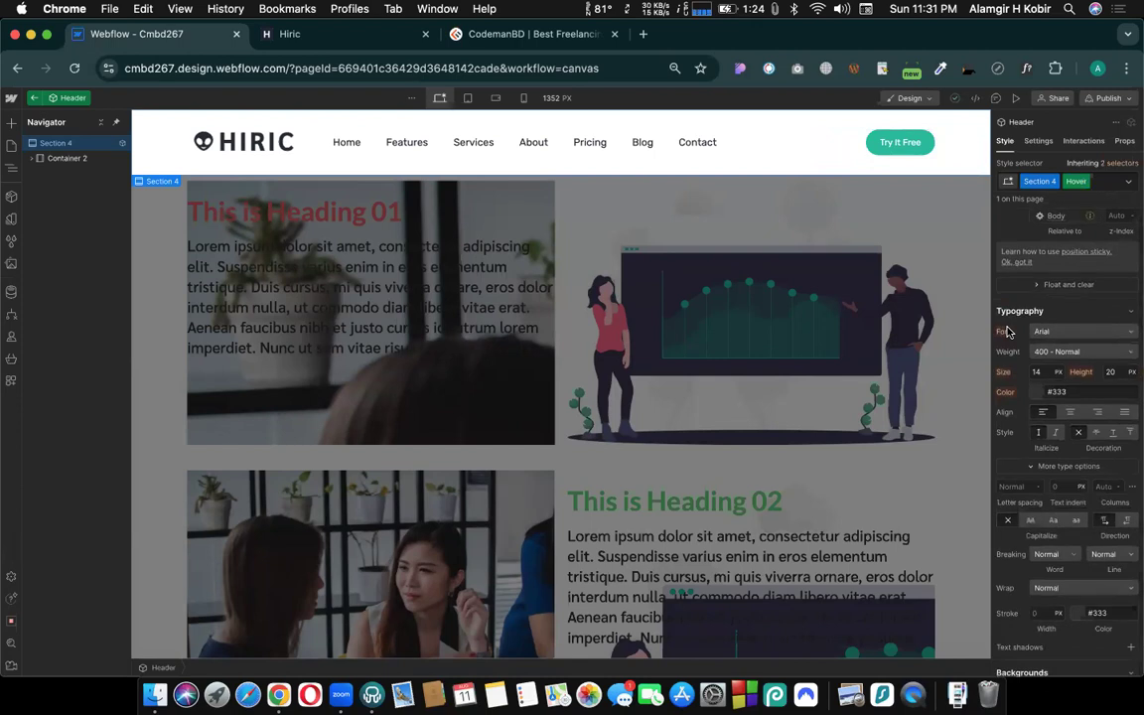
pyautogui.scroll(-1, 1010, 332)
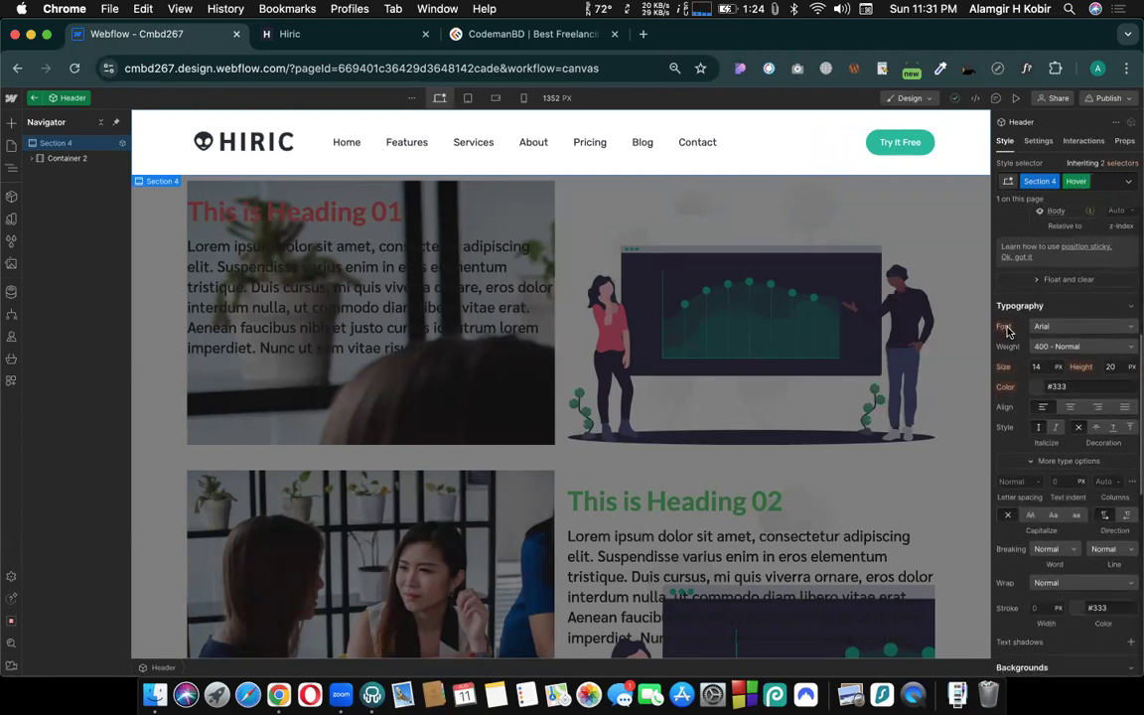
pyautogui.scroll(-1, 1050, 384)
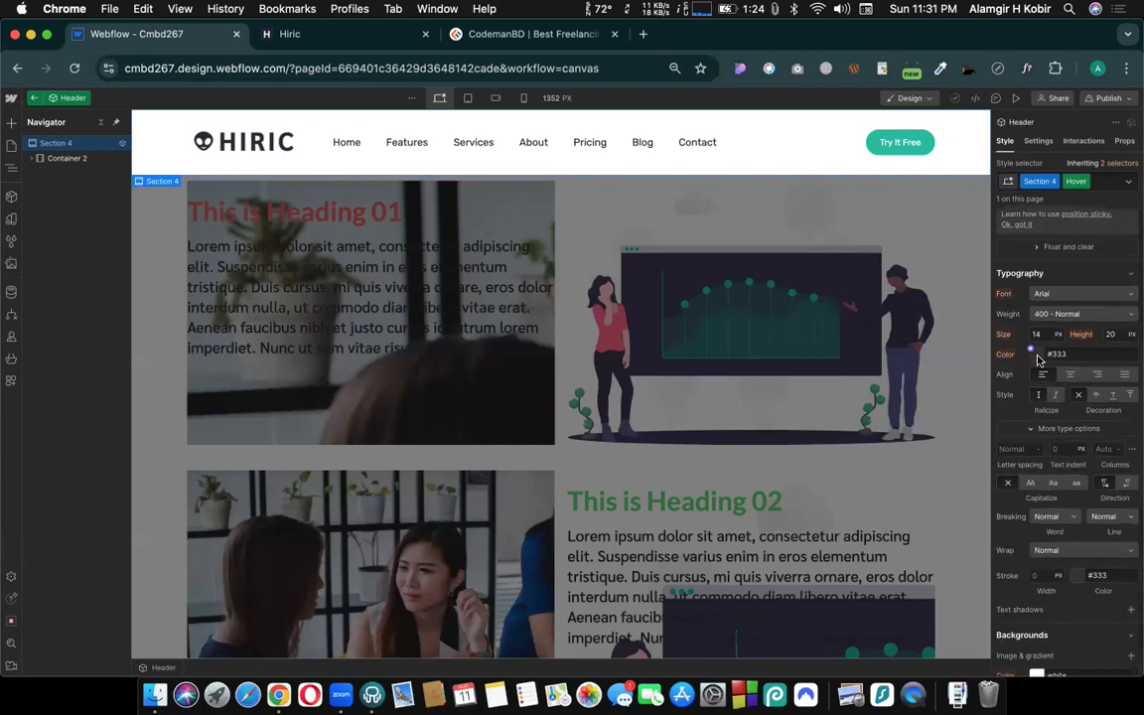
pyautogui.click(1036, 355)
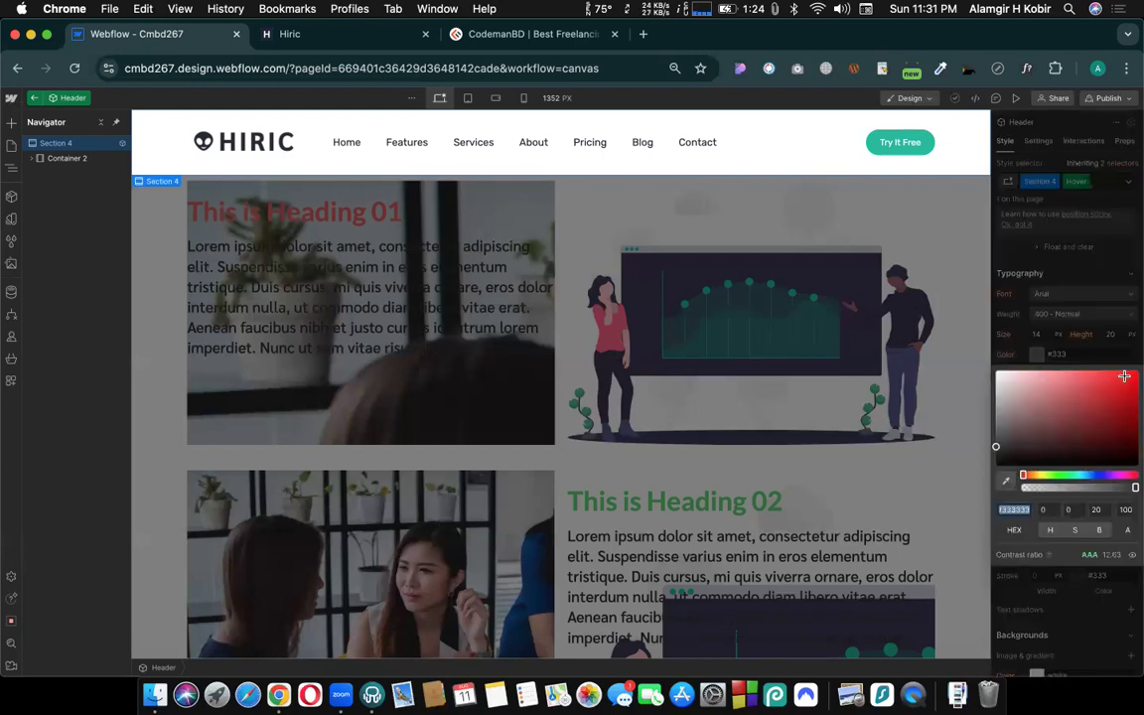
pyautogui.click(1124, 376)
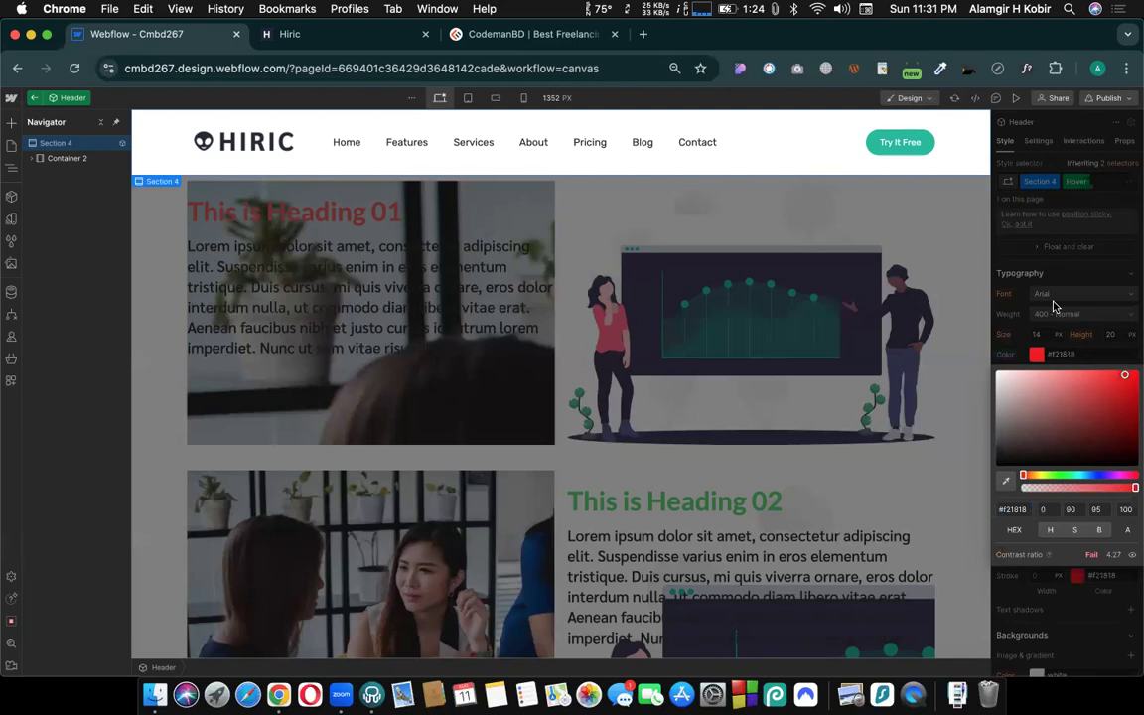
pyautogui.click(1033, 328)
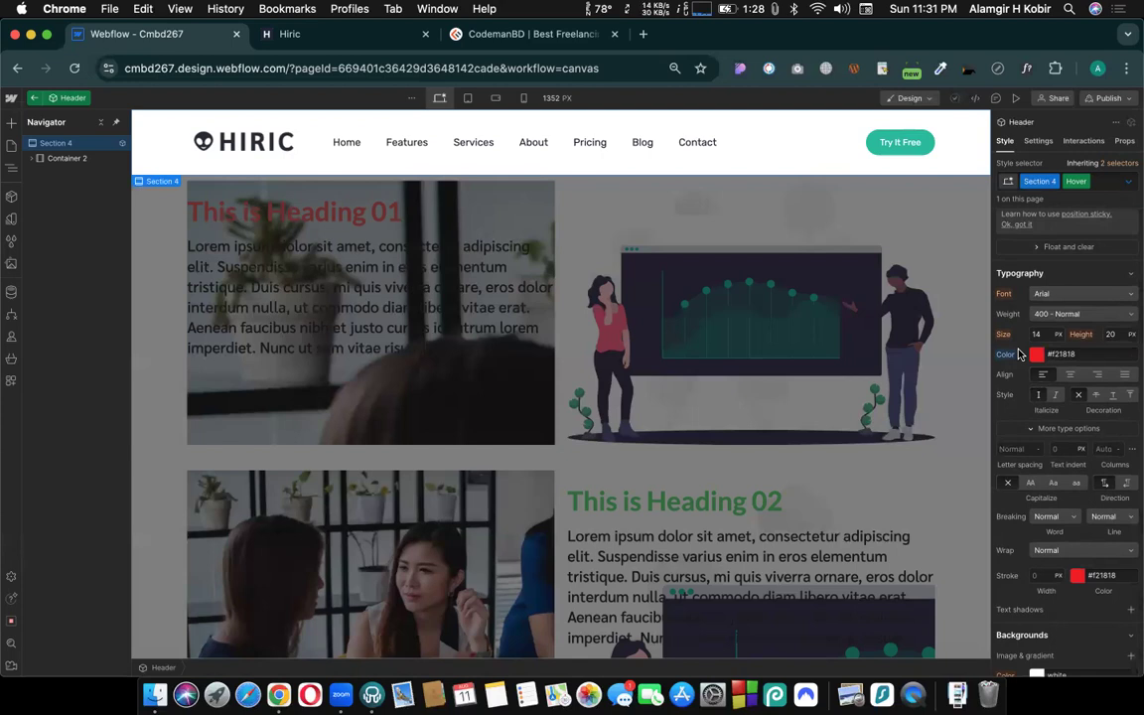
pyautogui.press('super+z')
pyautogui.click(1085, 183)
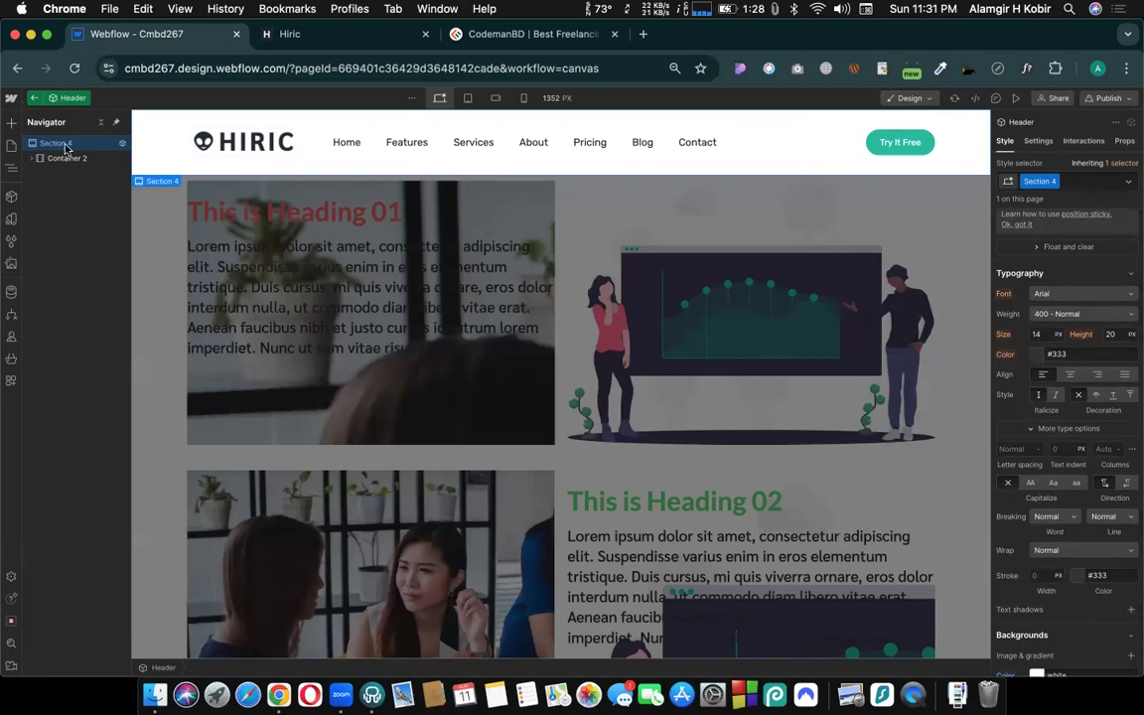
# - Select the header's Try It Free button and switch its style to the Hover state
pyautogui.click(875, 147)
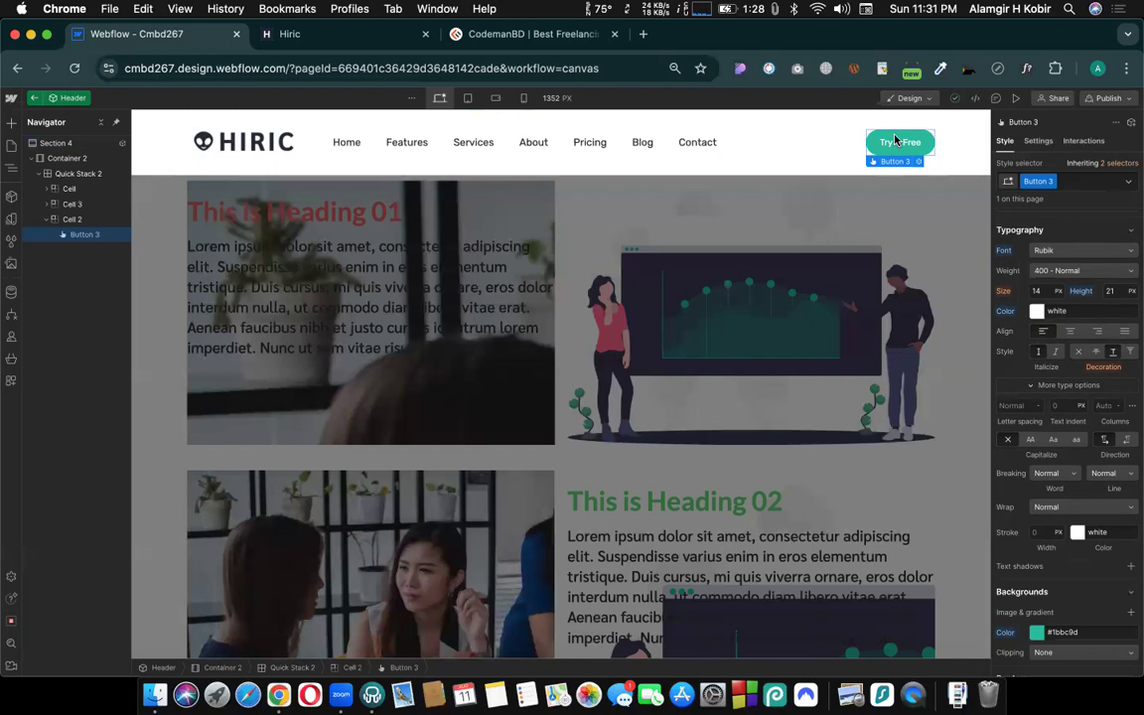
pyautogui.click(1130, 181)
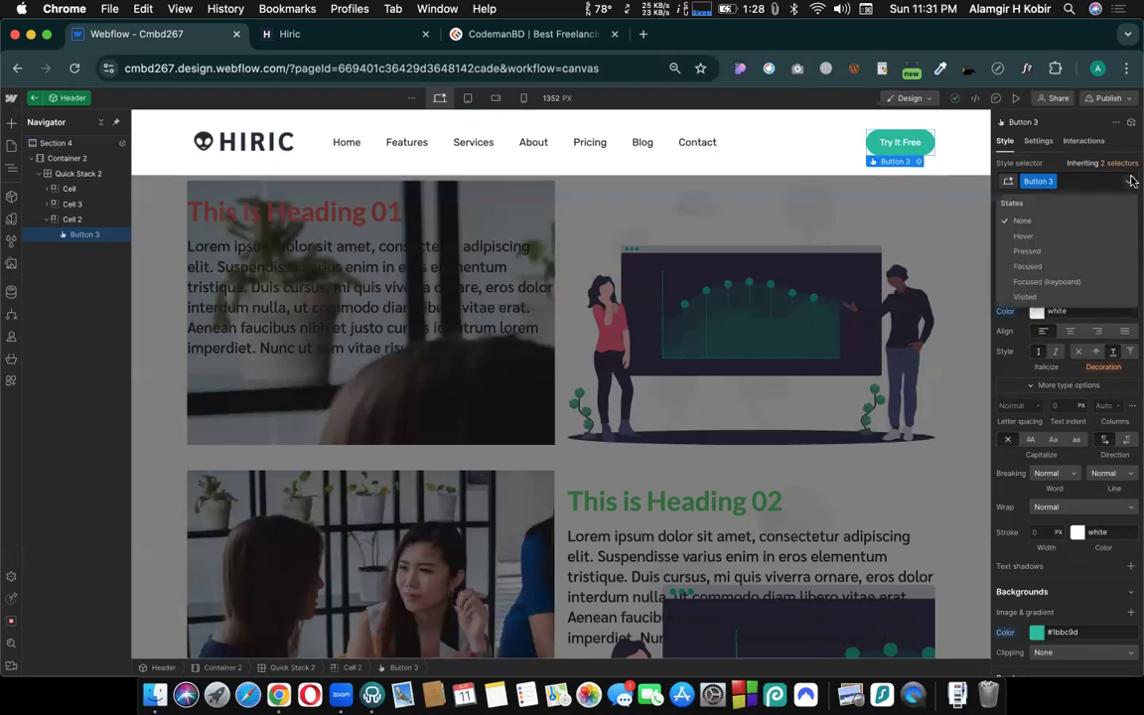
pyautogui.click(1019, 238)
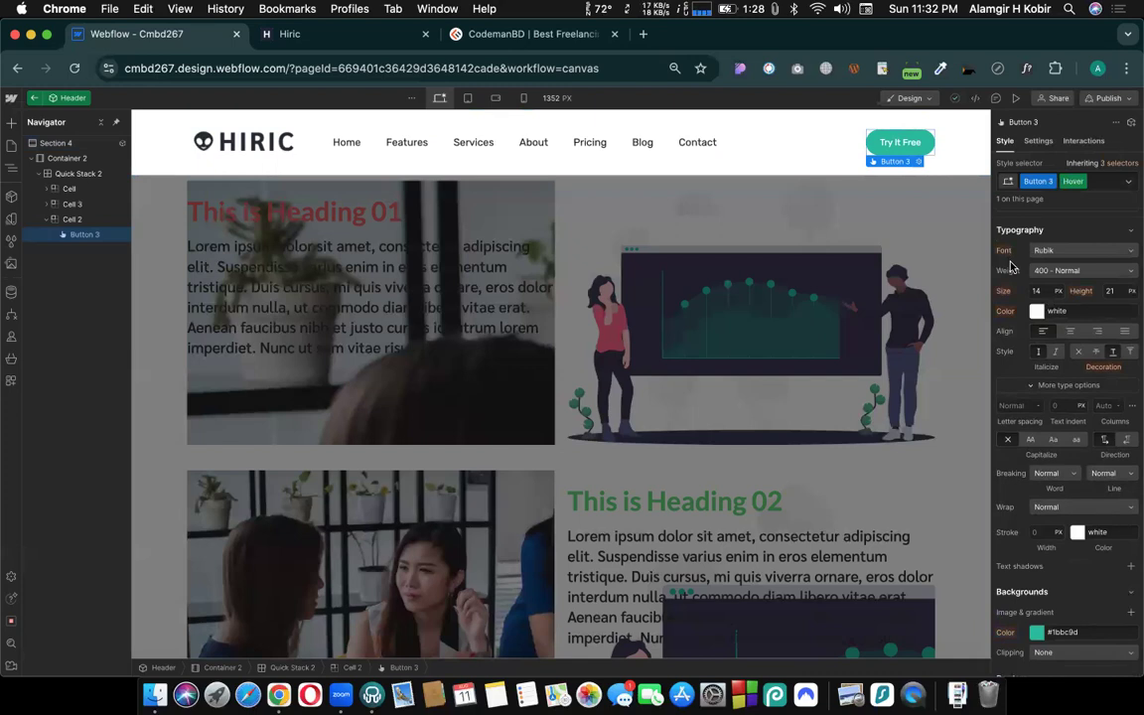
# - Try red #ea1111 as the Try It Free button's hover text color and undo it
pyautogui.click(1037, 312)
pyautogui.click(1129, 335)
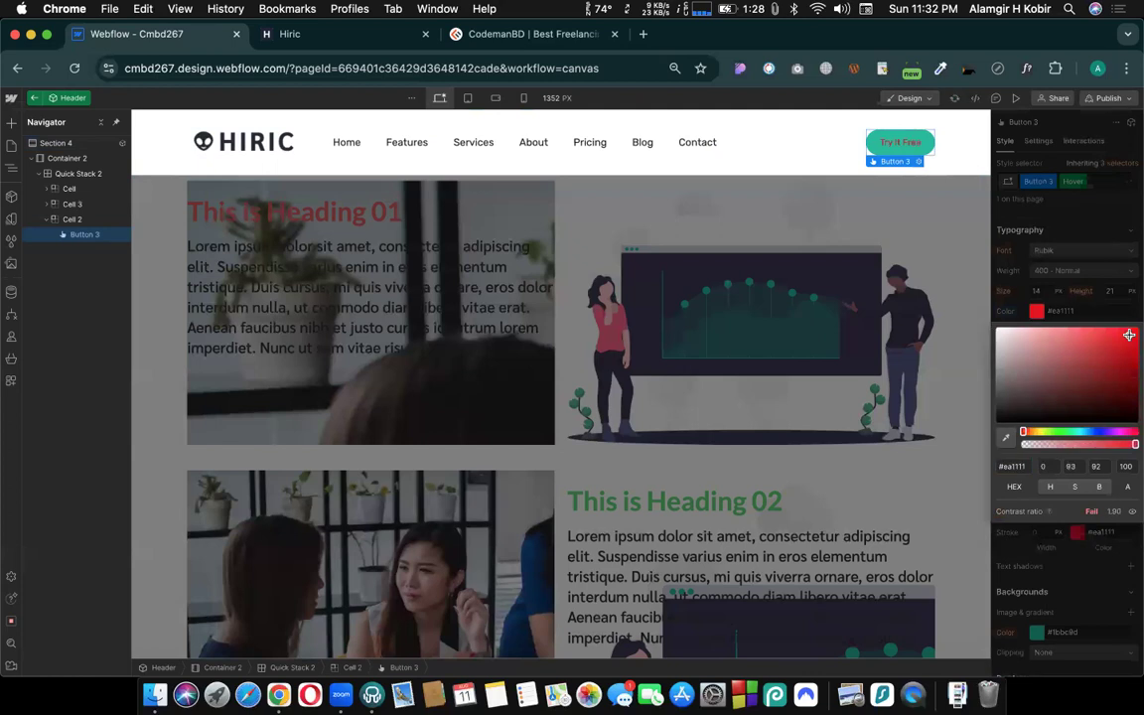
pyautogui.click(1032, 234)
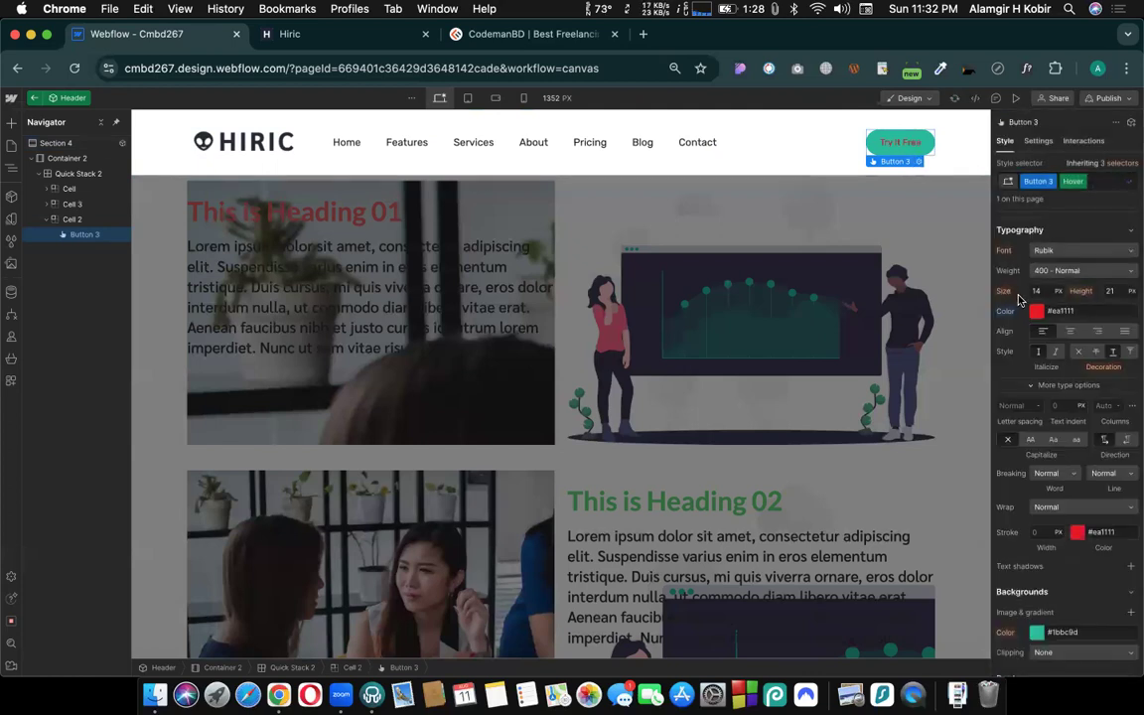
pyautogui.press('super+z')
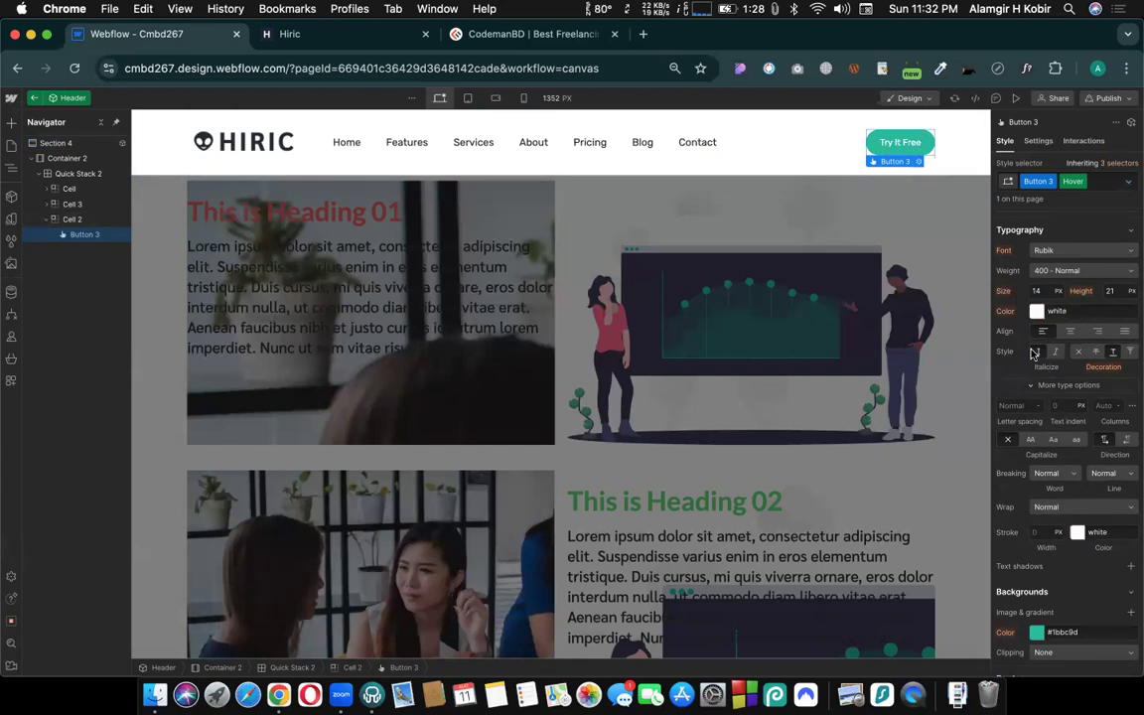
# - Set the Try It Free button's hover-state background color to red #bc201b and return to its normal state
pyautogui.scroll(-5, 1036, 394)
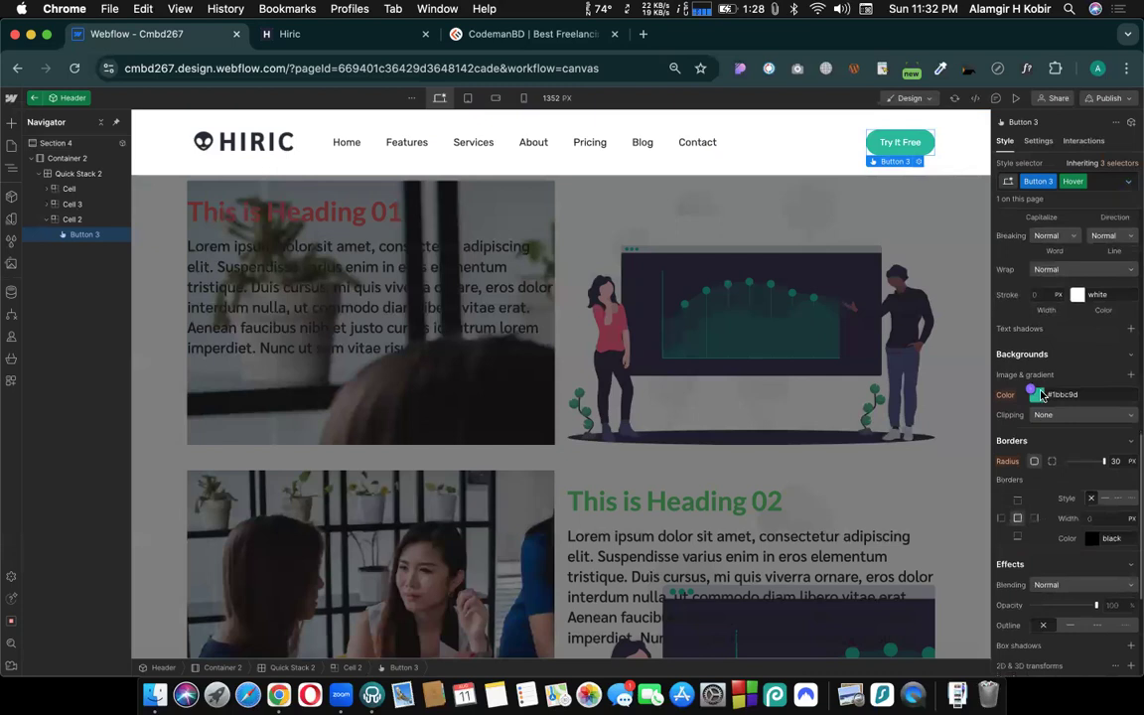
pyautogui.click(1037, 396)
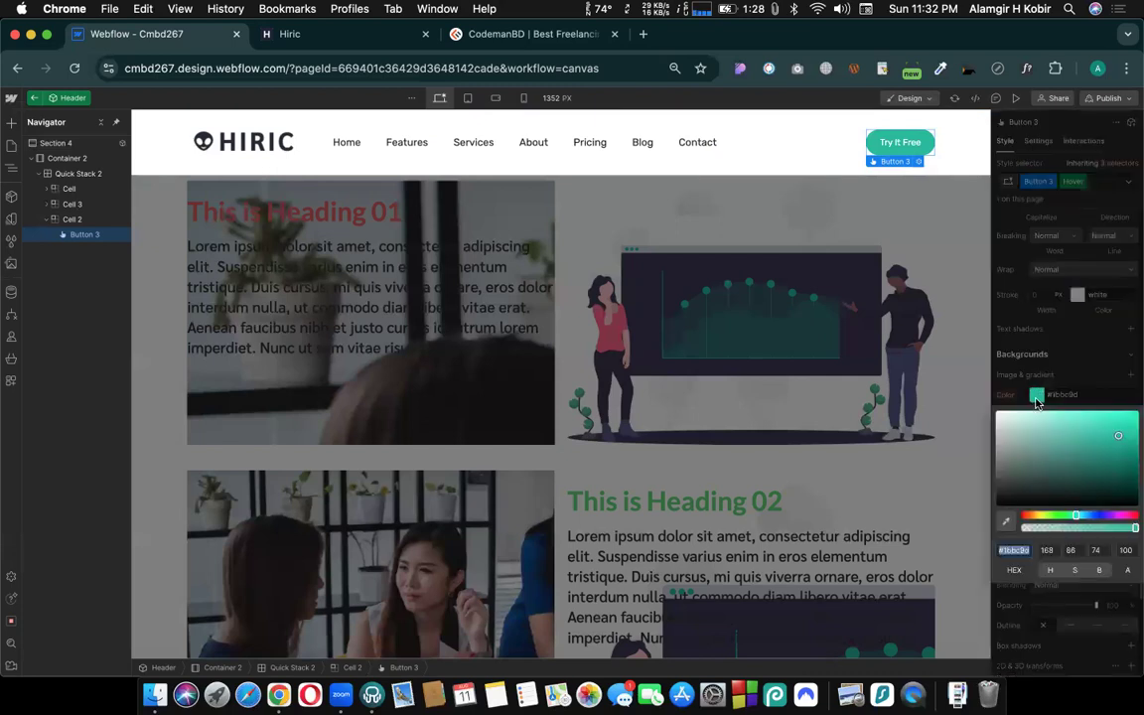
pyautogui.click(1028, 514)
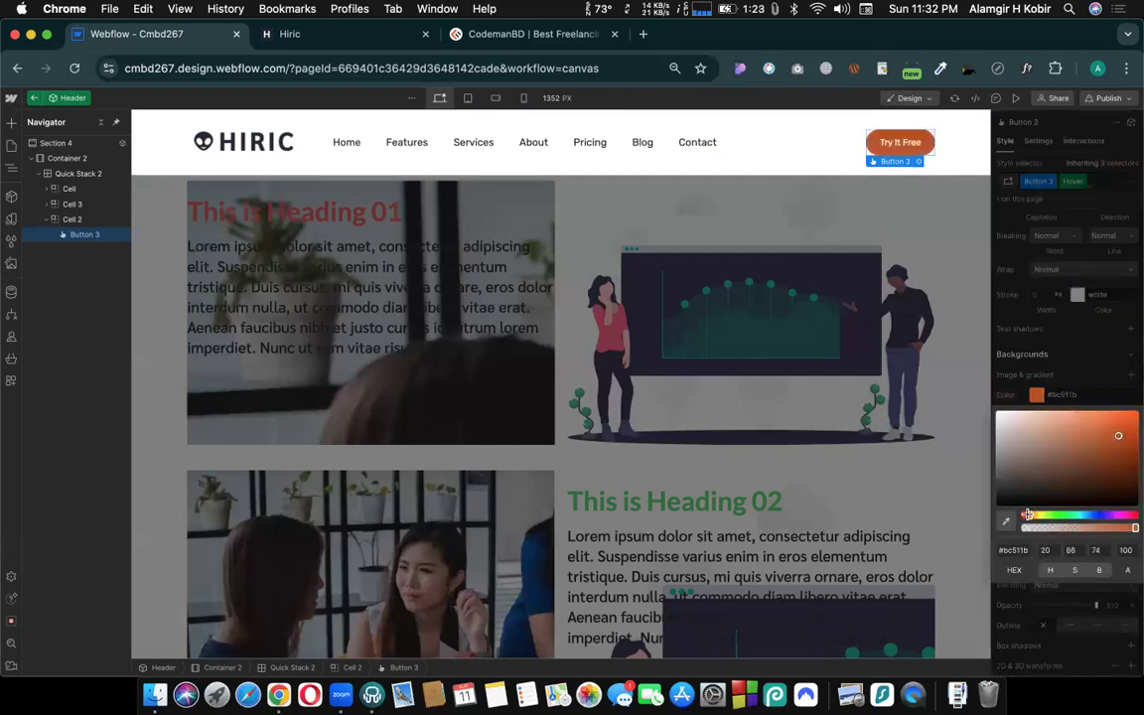
pyautogui.moveTo(1028, 515); pyautogui.dragTo(1023, 514)
pyautogui.click(925, 314)
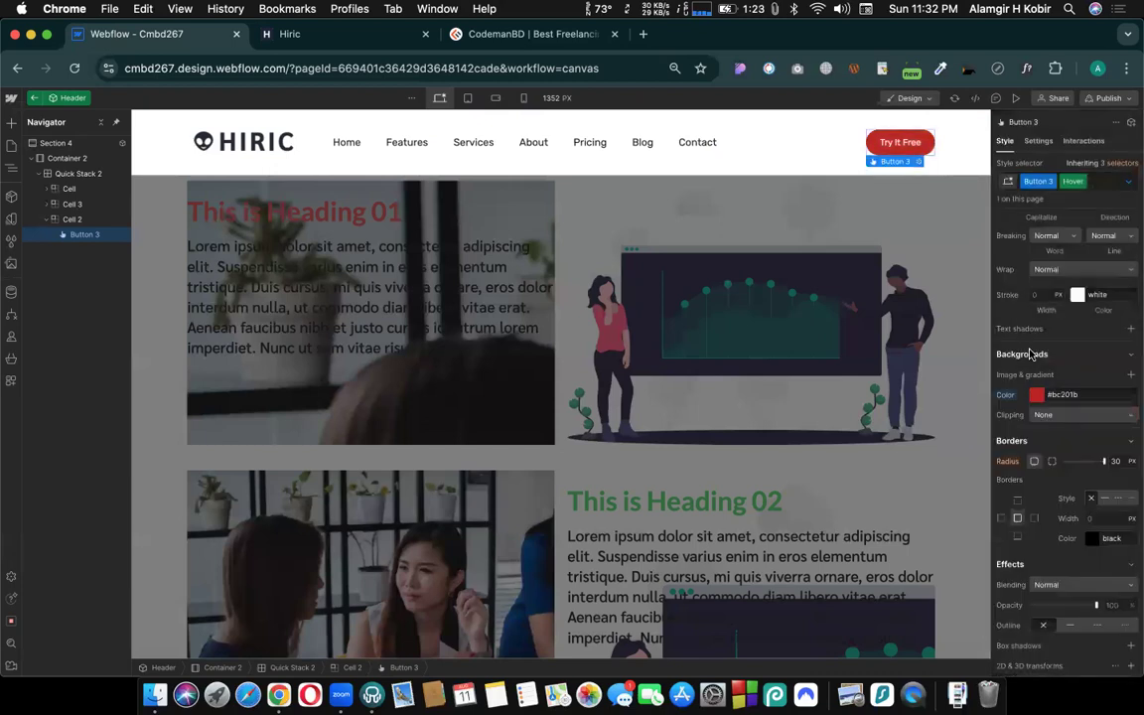
pyautogui.click(1083, 184)
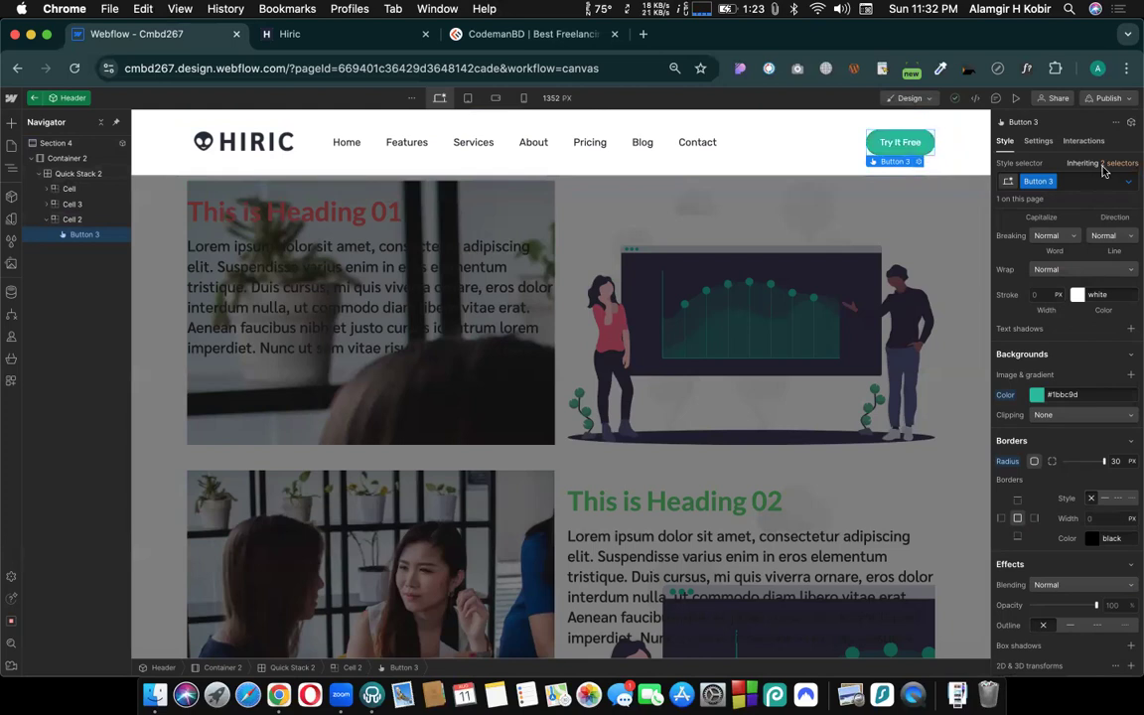
# - Compare the Try It Free button's Hover and normal states and examine the effects settings available in each
pyautogui.click(1134, 185)
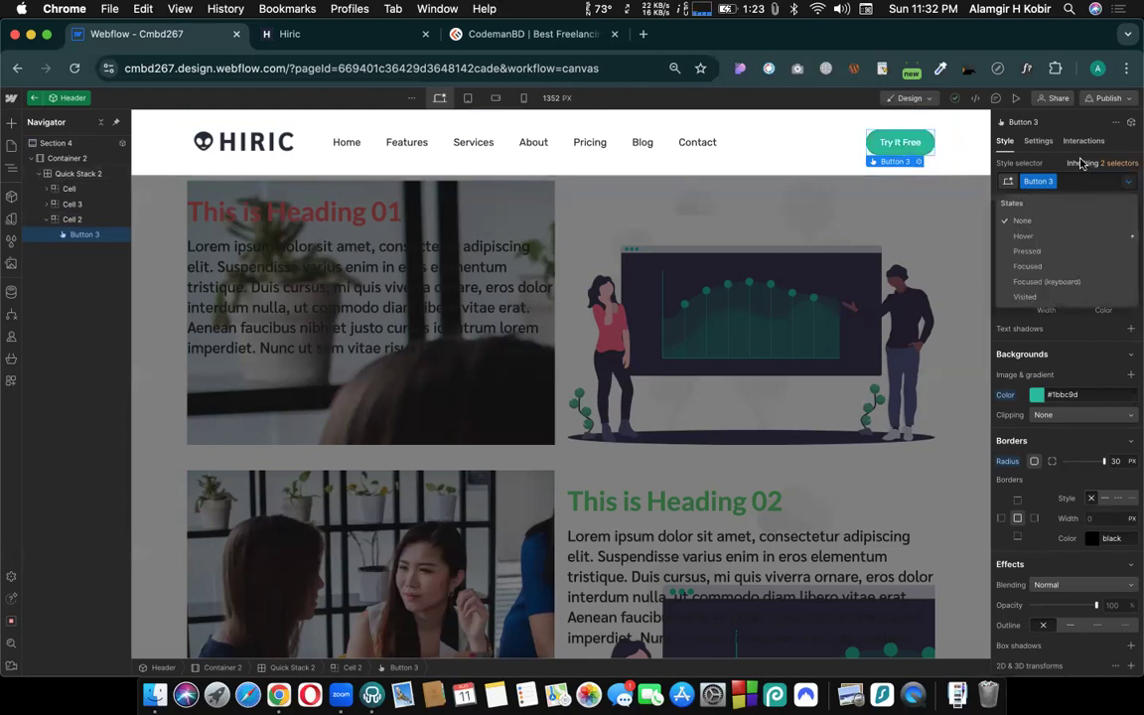
pyautogui.click(1024, 236)
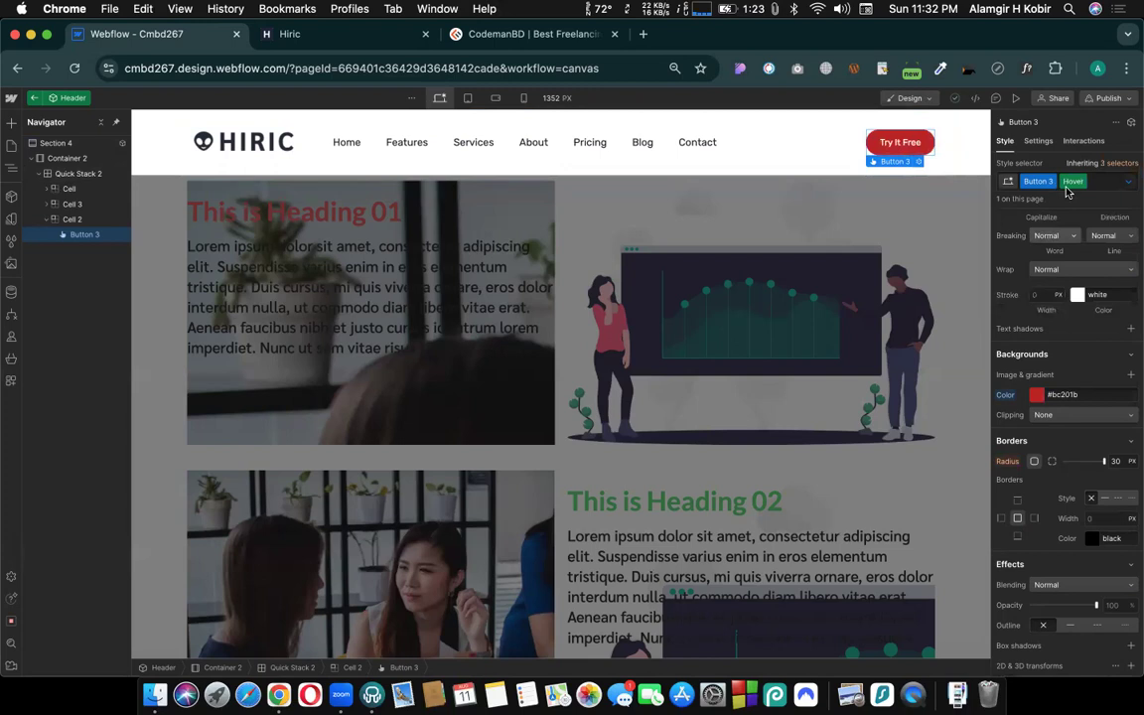
pyautogui.scroll(-5, 1077, 353)
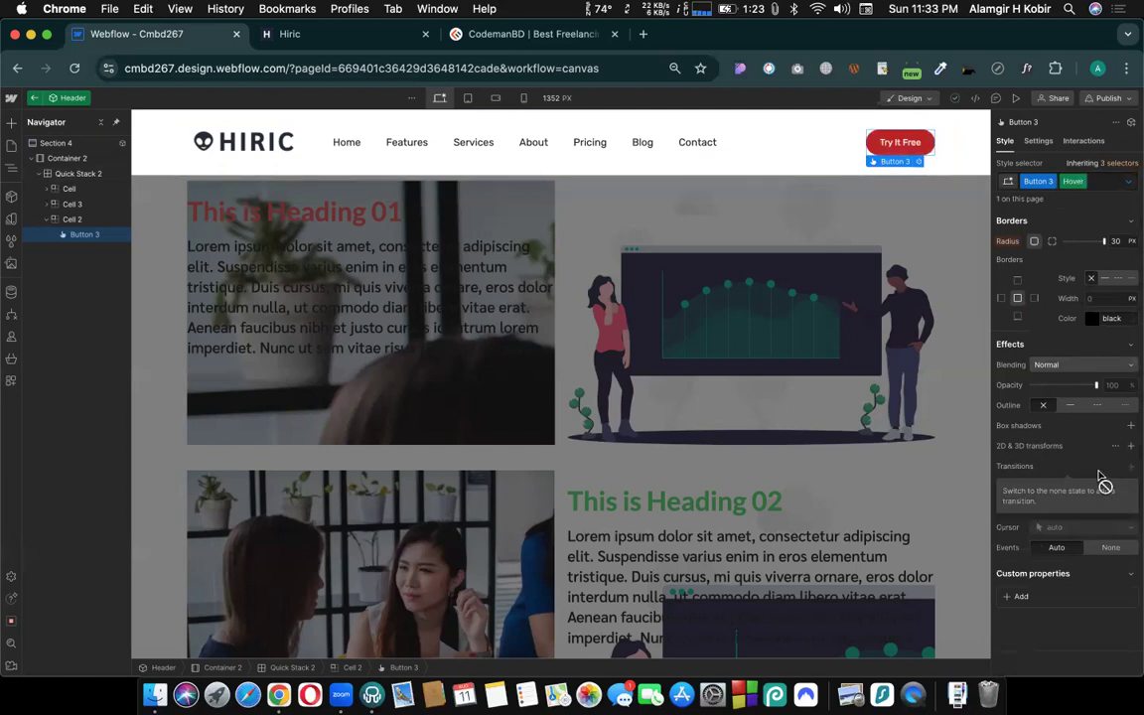
pyautogui.click(1081, 181)
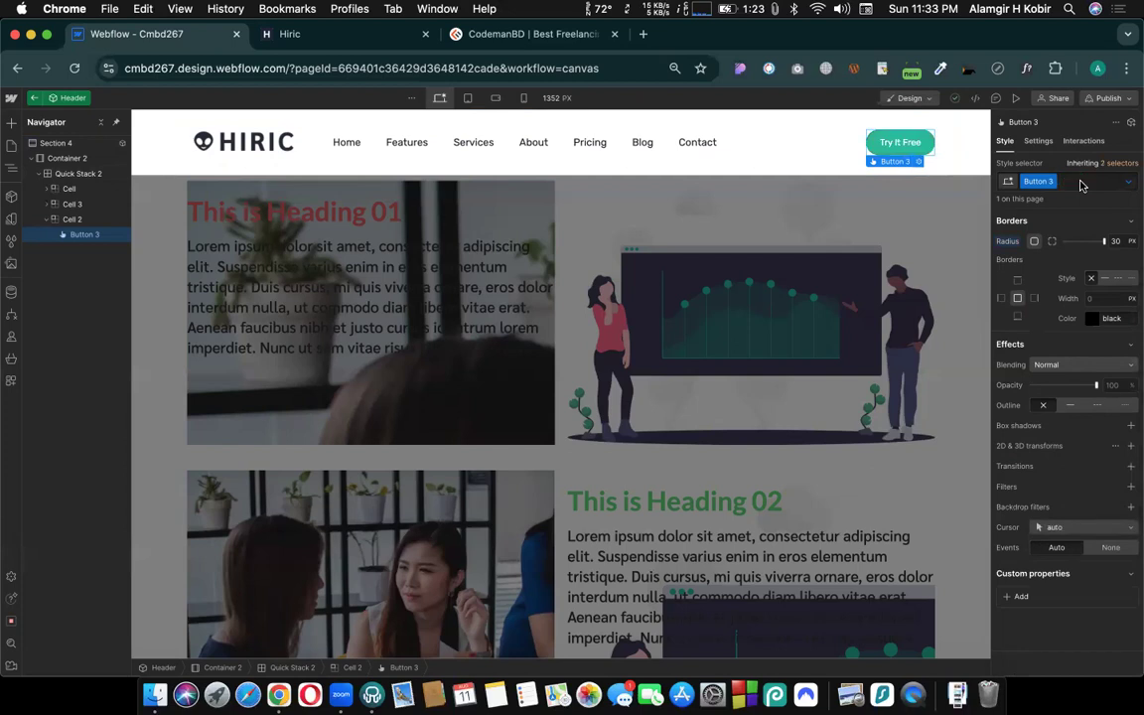
# - Add a Background Color transition to the Try It Free button's normal state
pyautogui.click(1130, 466)
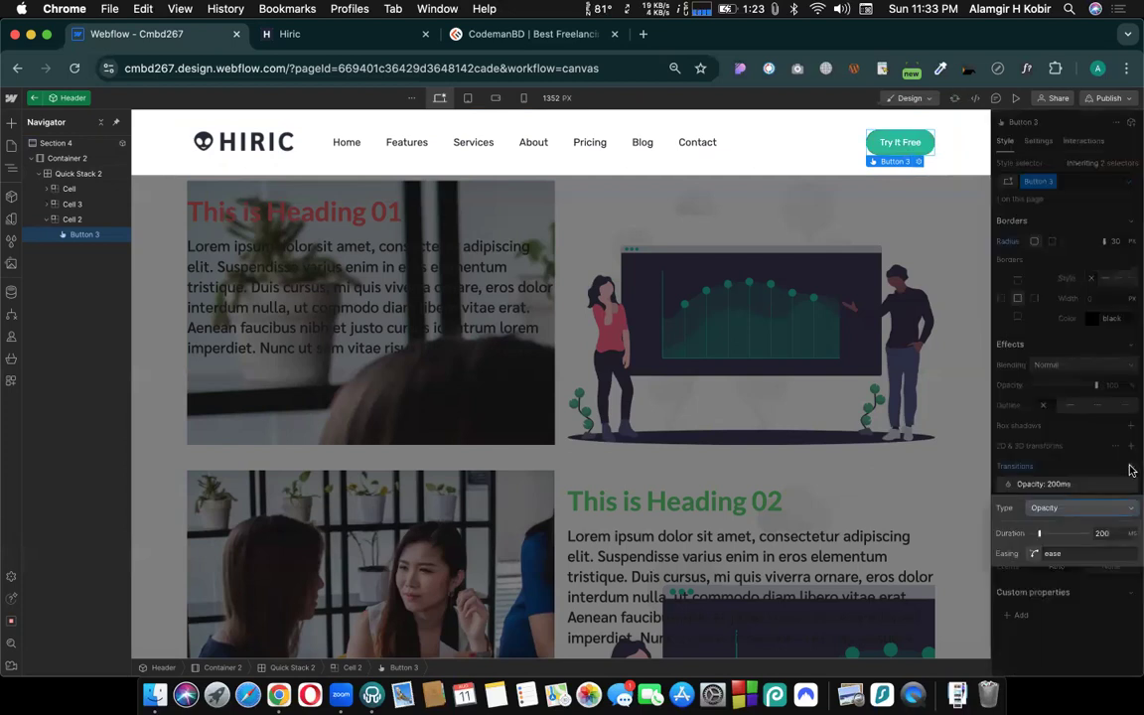
pyautogui.click(1059, 509)
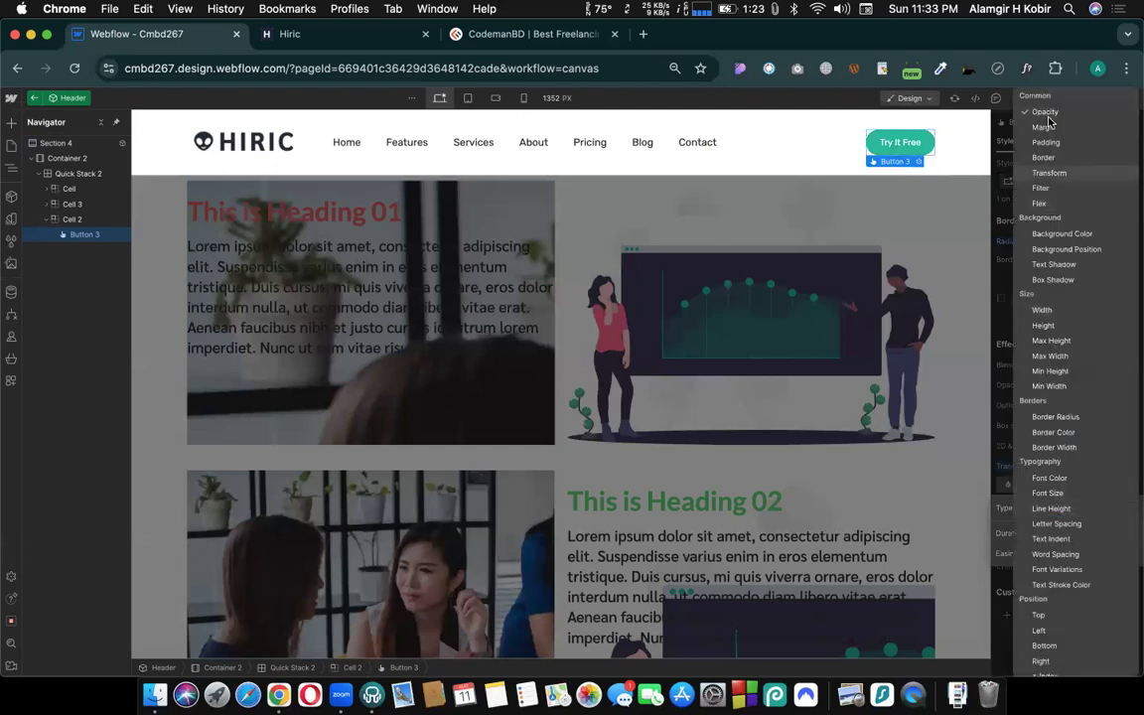
pyautogui.click(1060, 234)
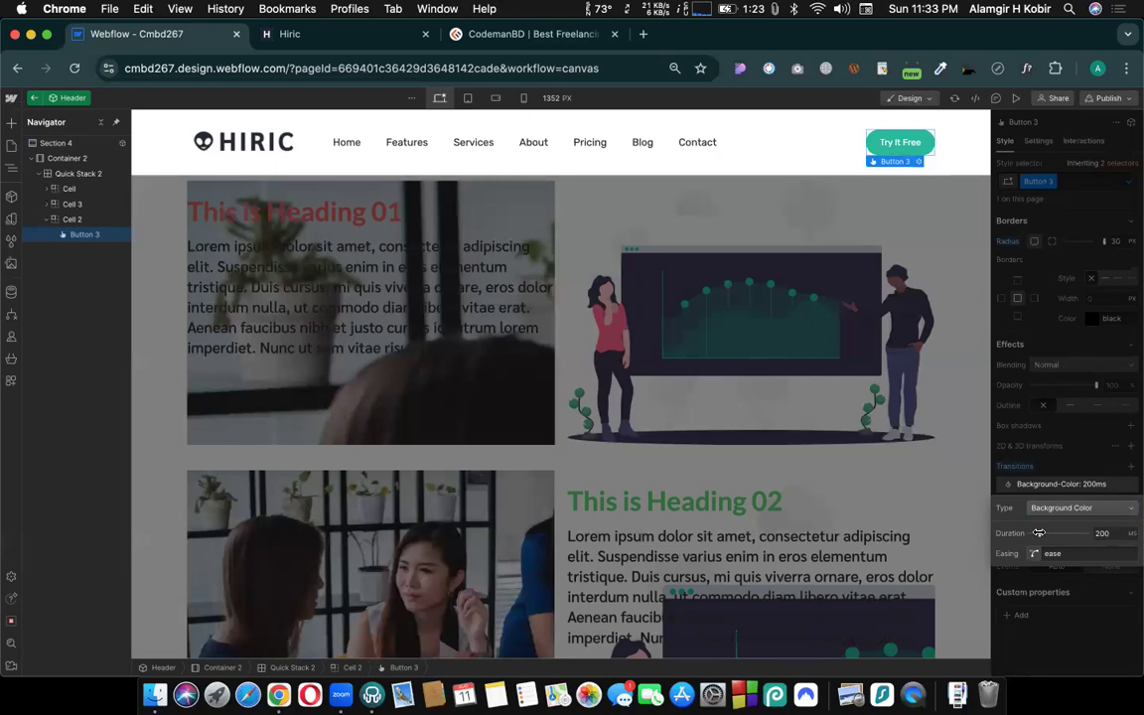
# - Set the Background Color transition's duration to 400 ms on the Try It Free button and preview the page
pyautogui.moveTo(1039, 533); pyautogui.dragTo(1051, 533)
pyautogui.click(1062, 471)
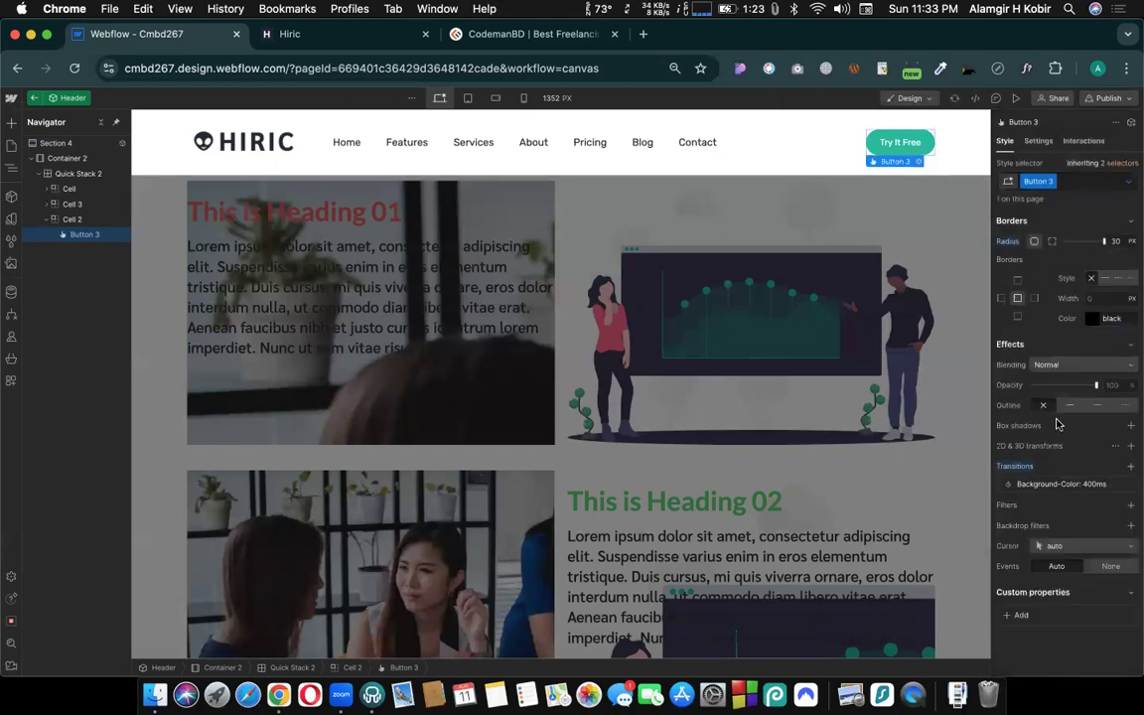
pyautogui.click(1014, 98)
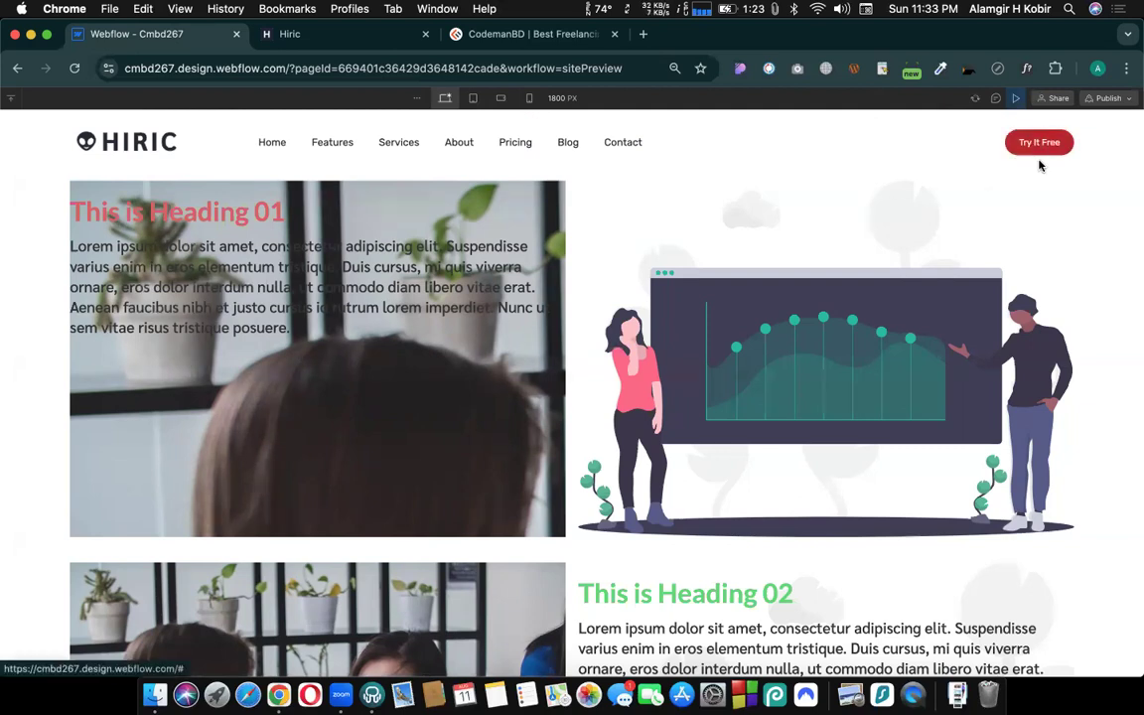
pyautogui.click(1014, 102)
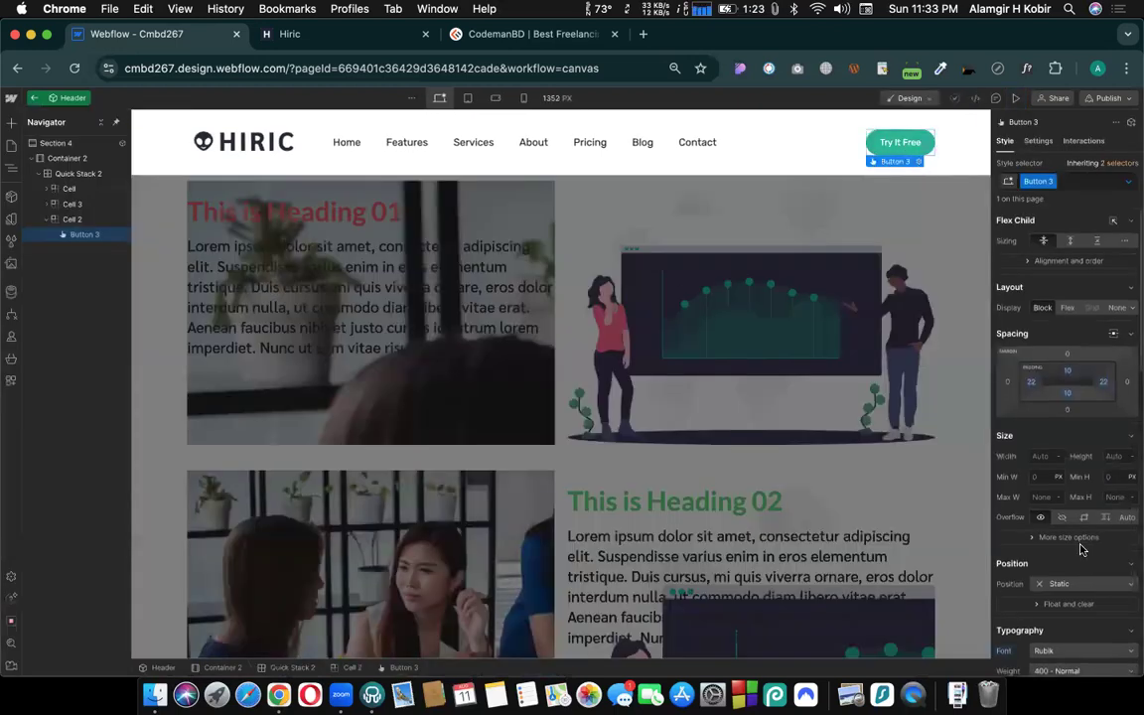
# - Switch the Try It Free button to its Hover state and set its left and right padding to 40 px
pyautogui.scroll(-10, 1082, 549)
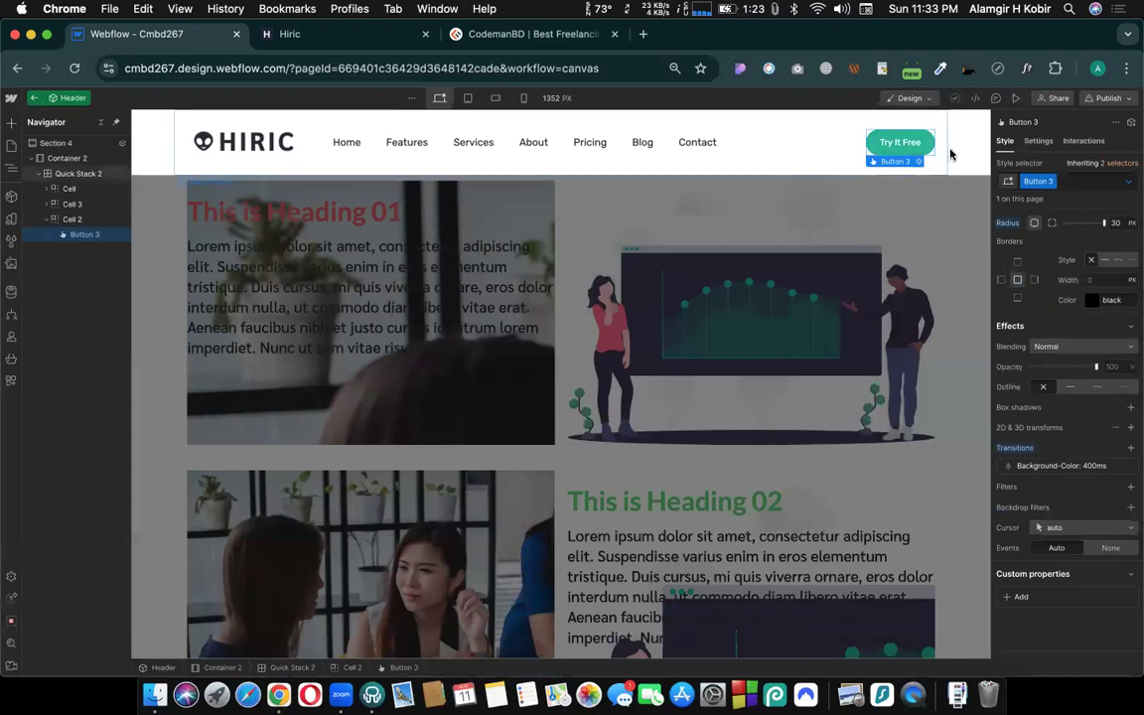
pyautogui.scroll(1, 935, 258)
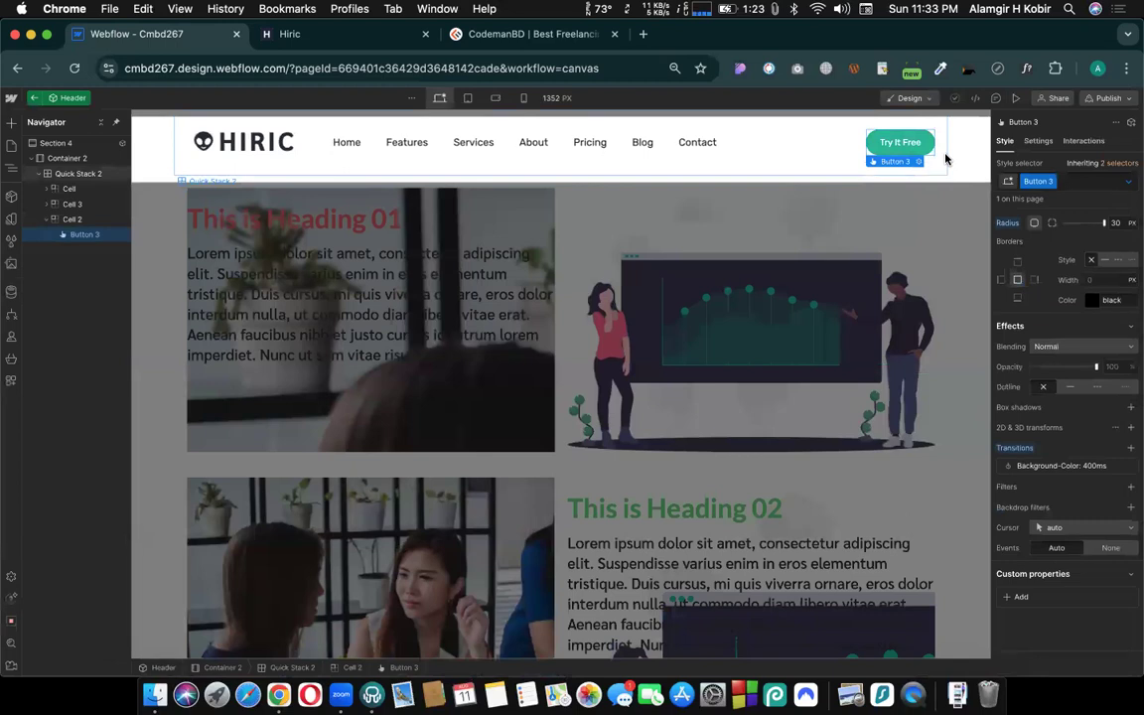
pyautogui.click(1128, 181)
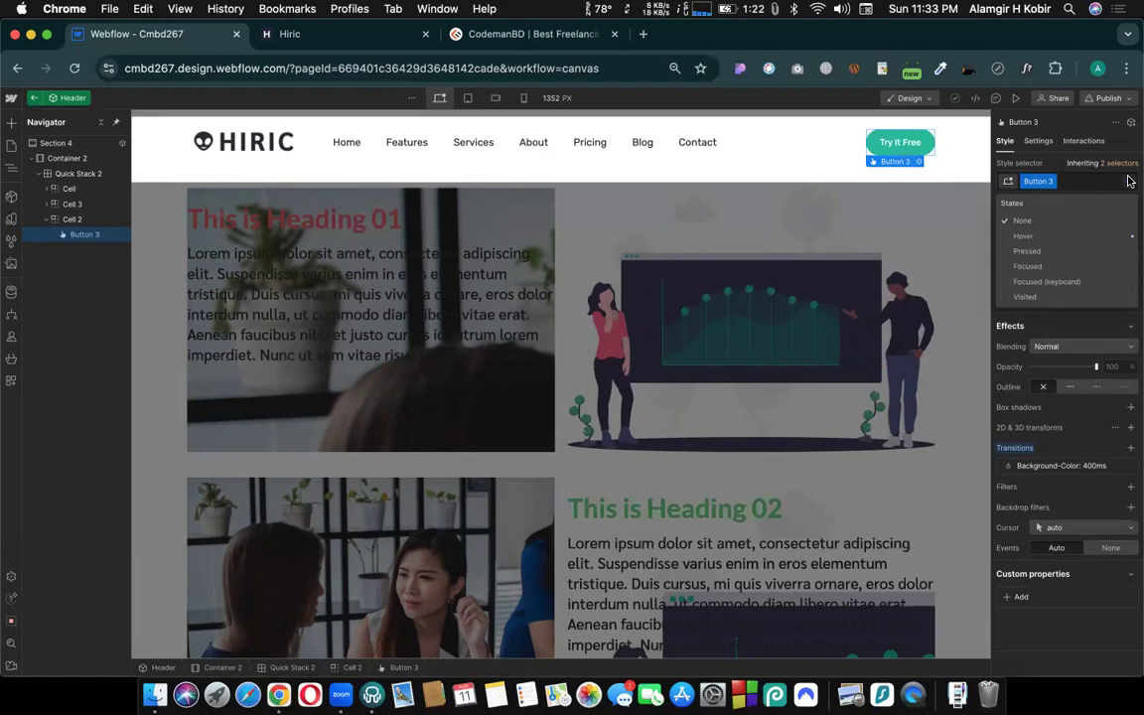
pyautogui.click(1080, 237)
pyautogui.scroll(10, 1052, 316)
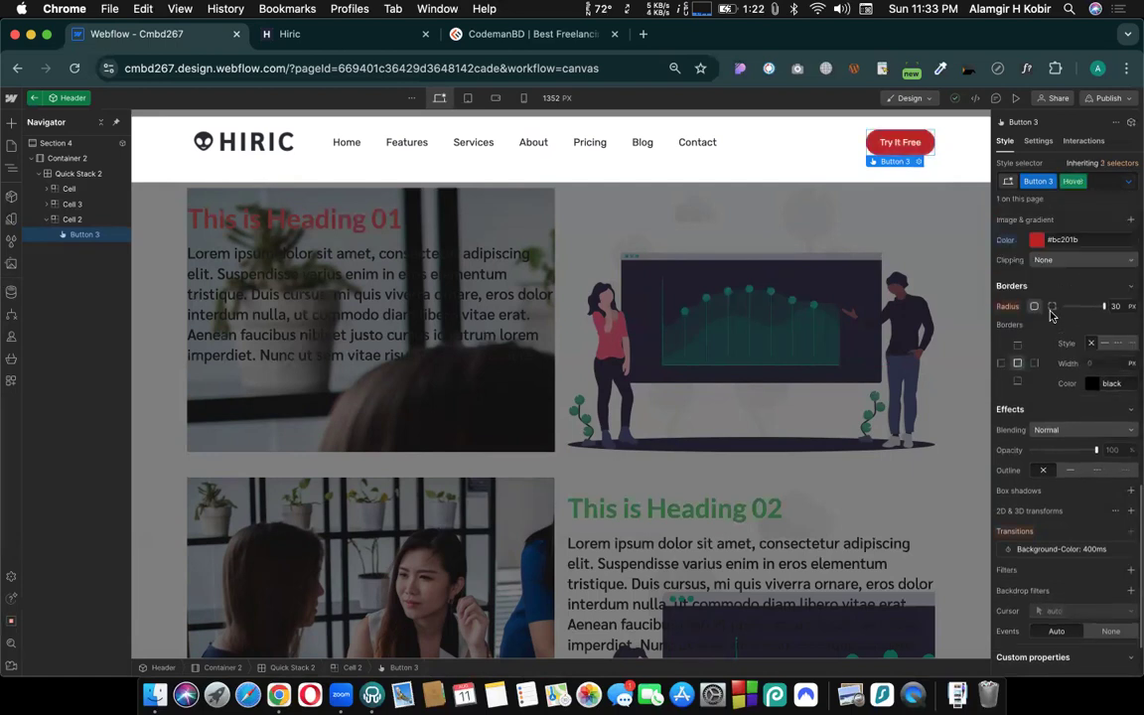
pyautogui.scroll(5, 1068, 327)
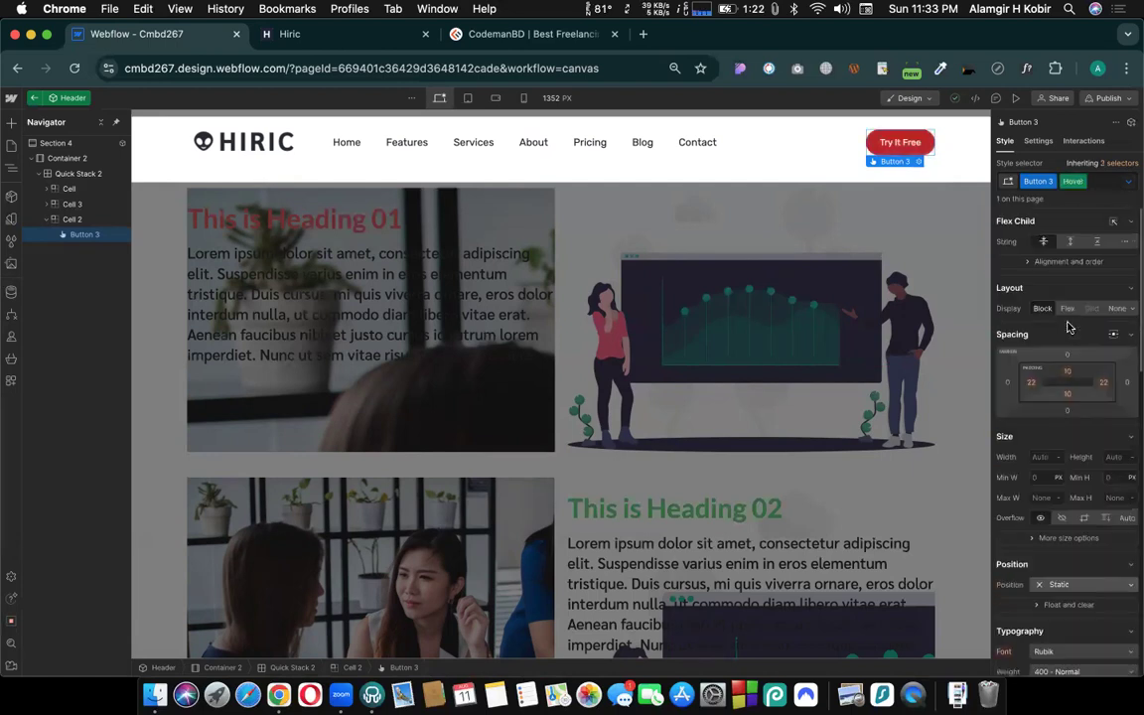
pyautogui.click(1102, 384)
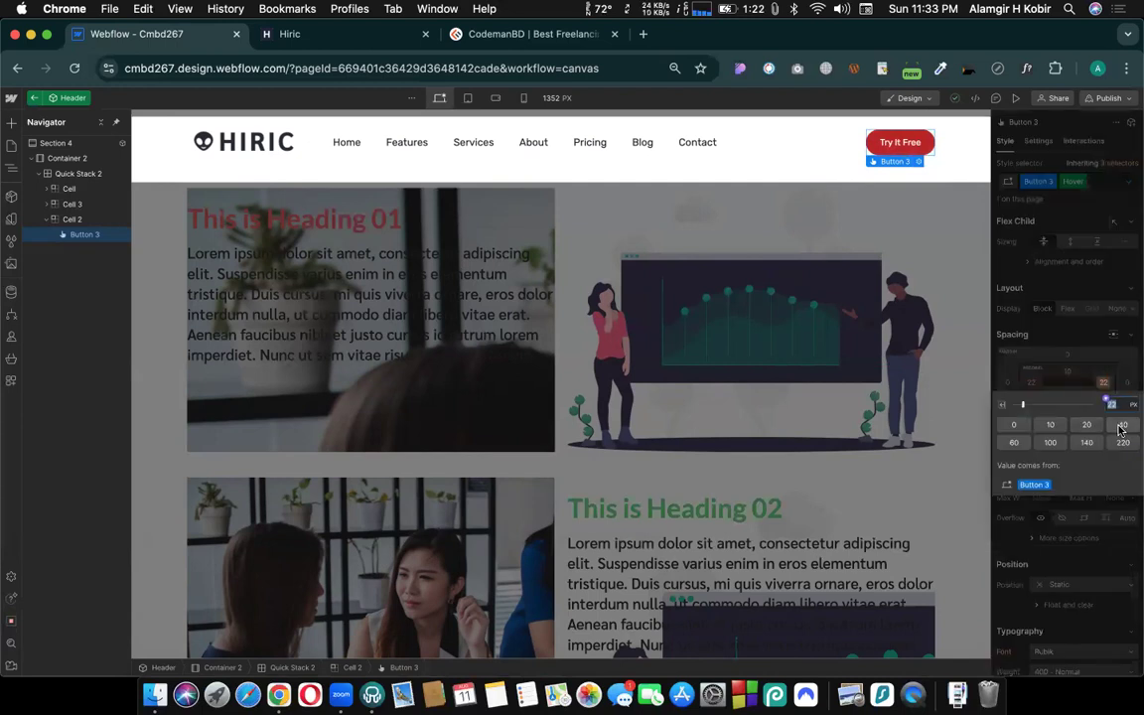
pyautogui.click(1121, 425)
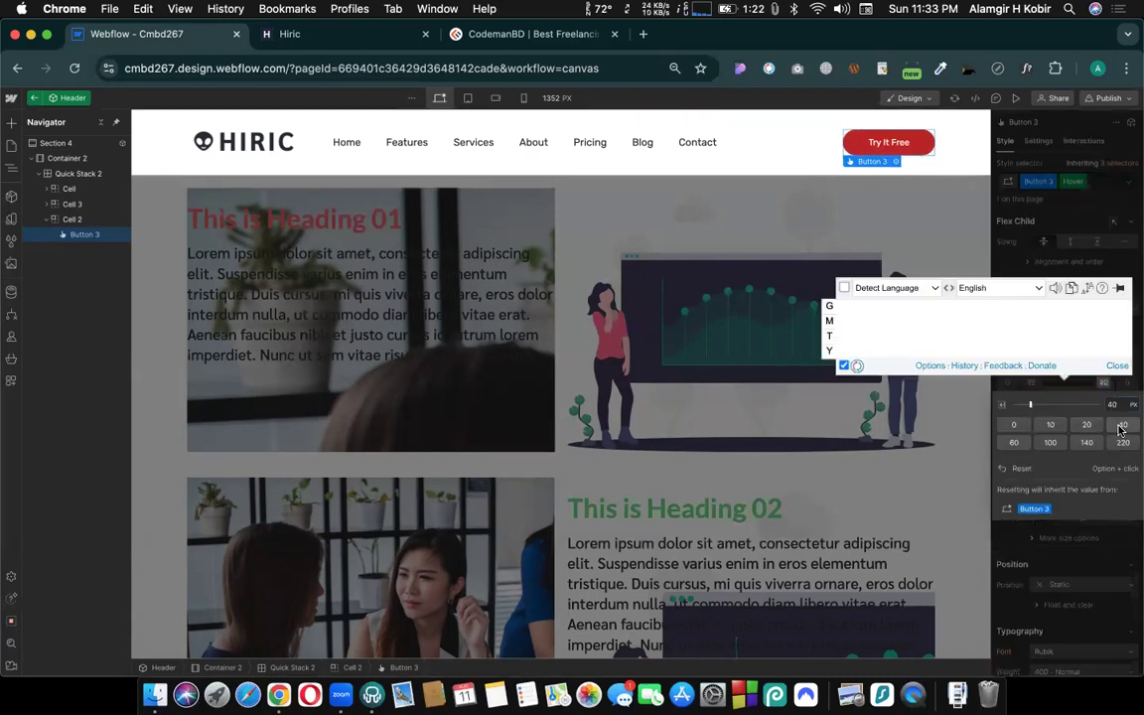
pyautogui.click(1071, 387)
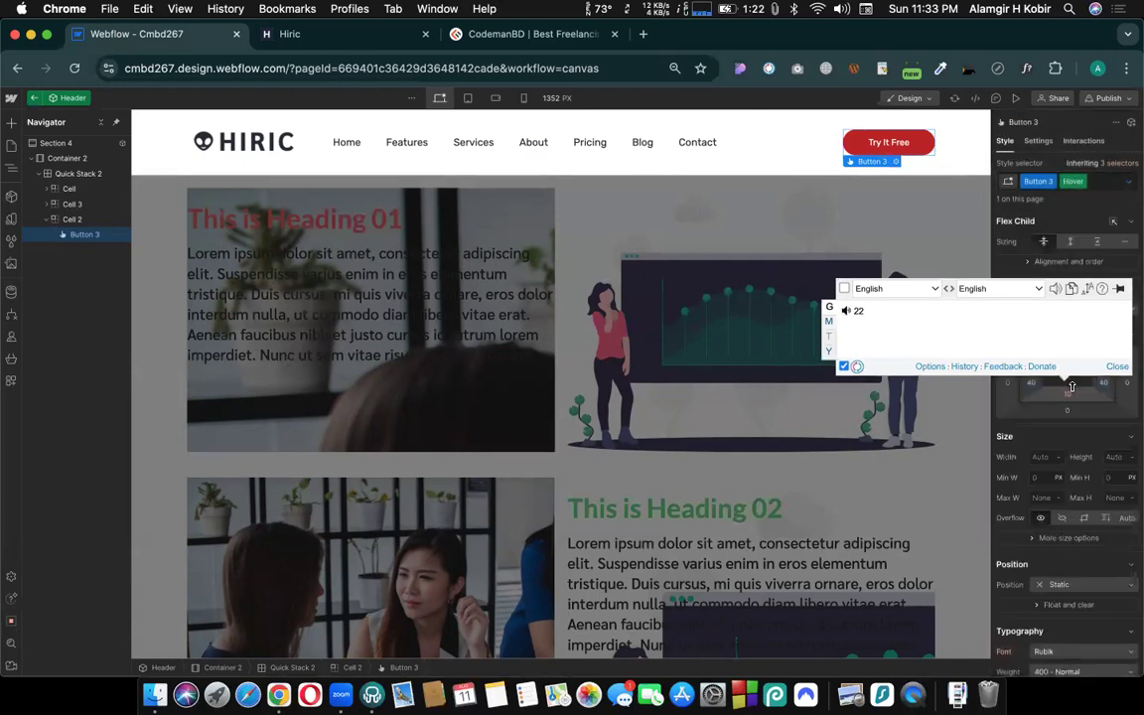
# - Remove the ImTranslator extension from Chrome and close its open translation popup
pyautogui.rightClick(766, 70)
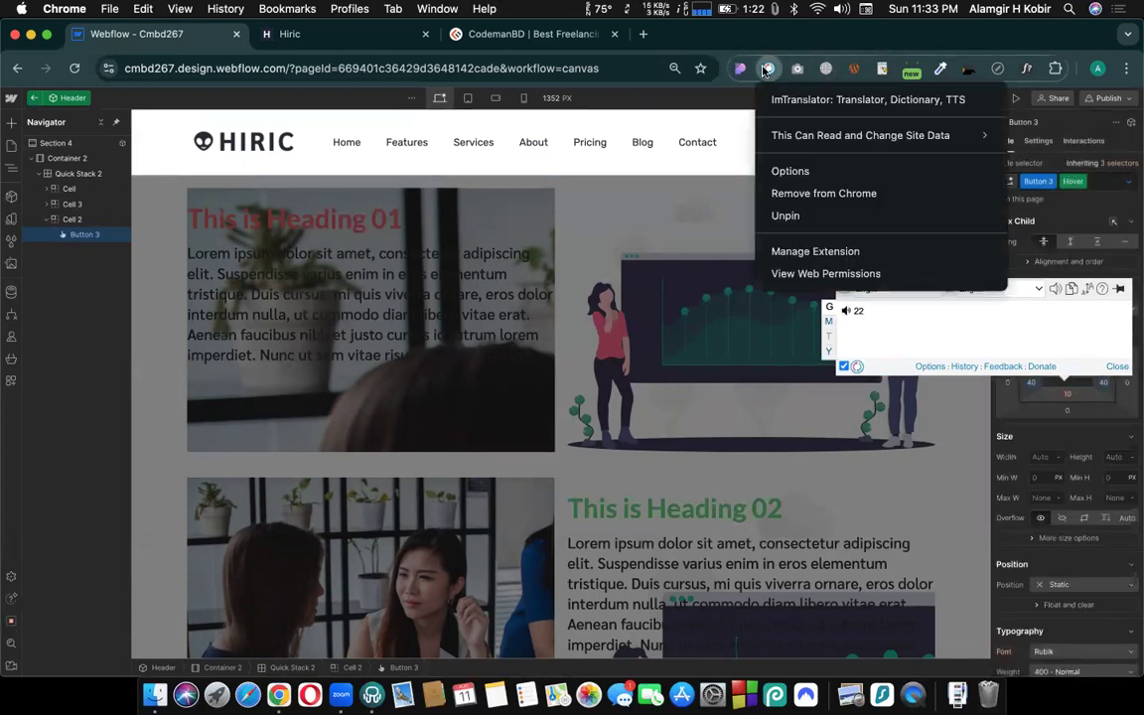
pyautogui.click(780, 192)
pyautogui.click(736, 204)
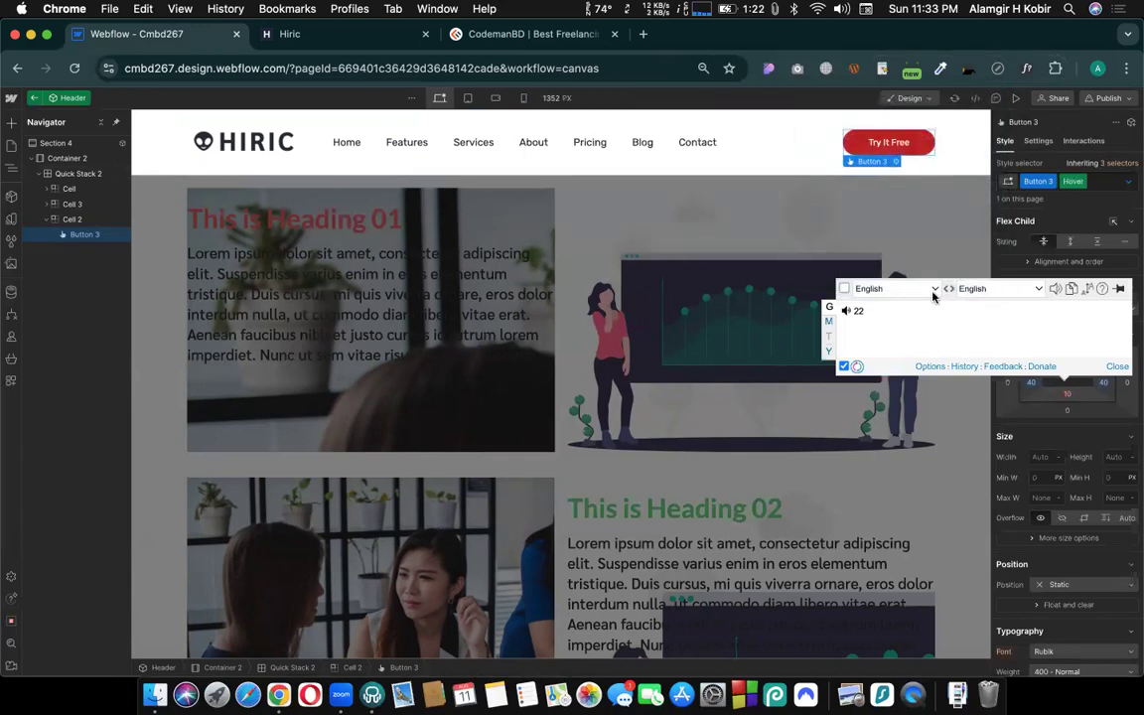
pyautogui.click(1116, 367)
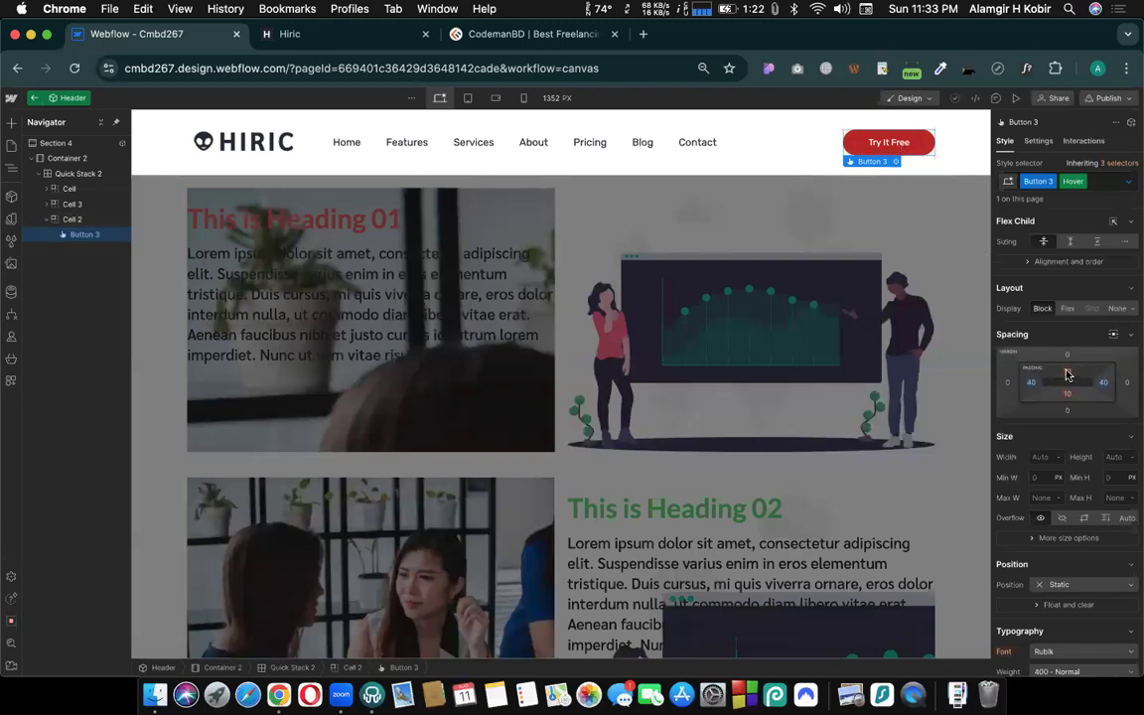
# - Set the button's hover-state top and bottom padding to 12 px and return to its normal state
pyautogui.click(1104, 382)
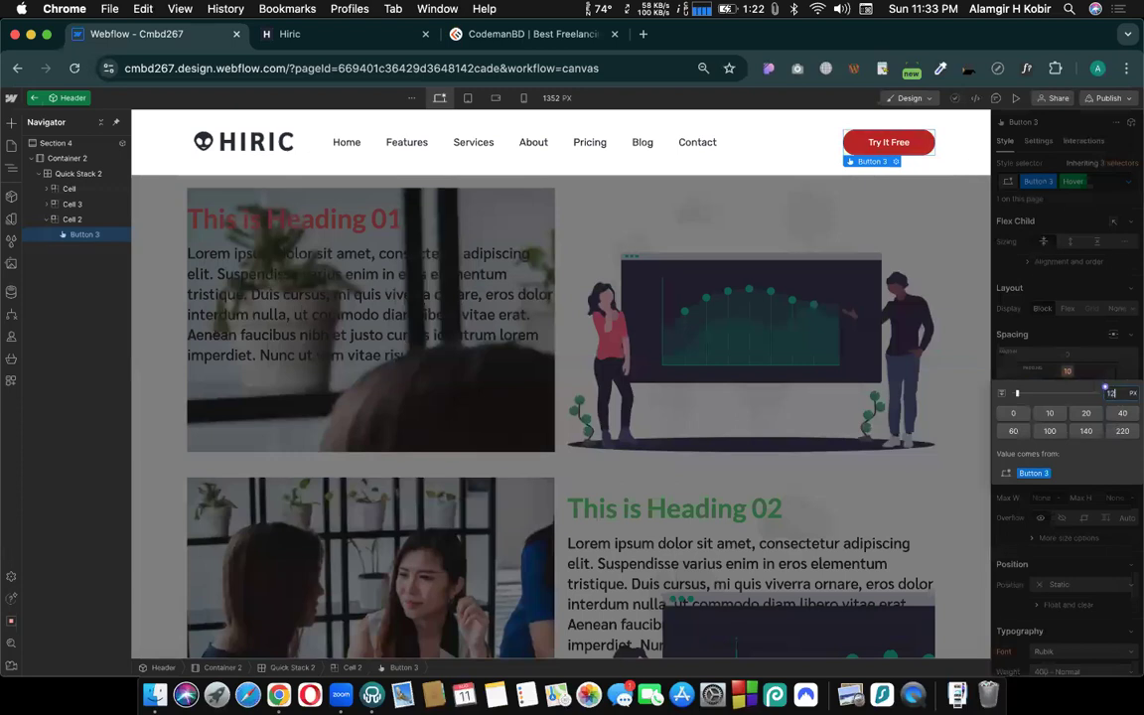
pyautogui.press('Return')
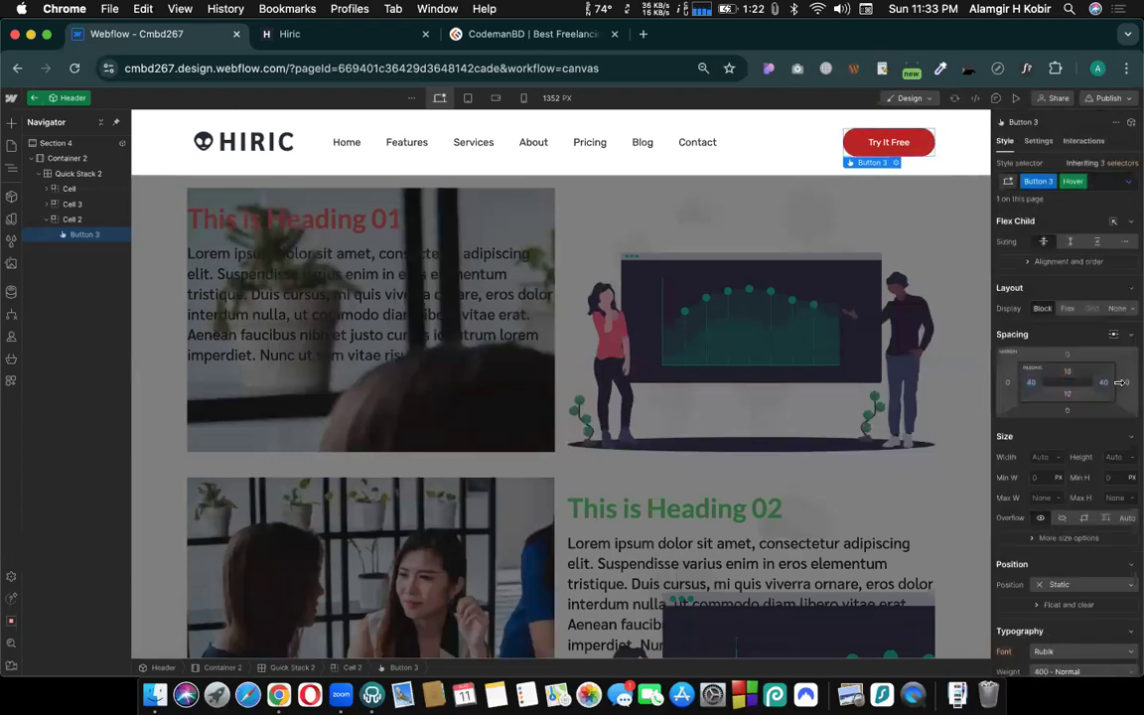
pyautogui.click(1082, 183)
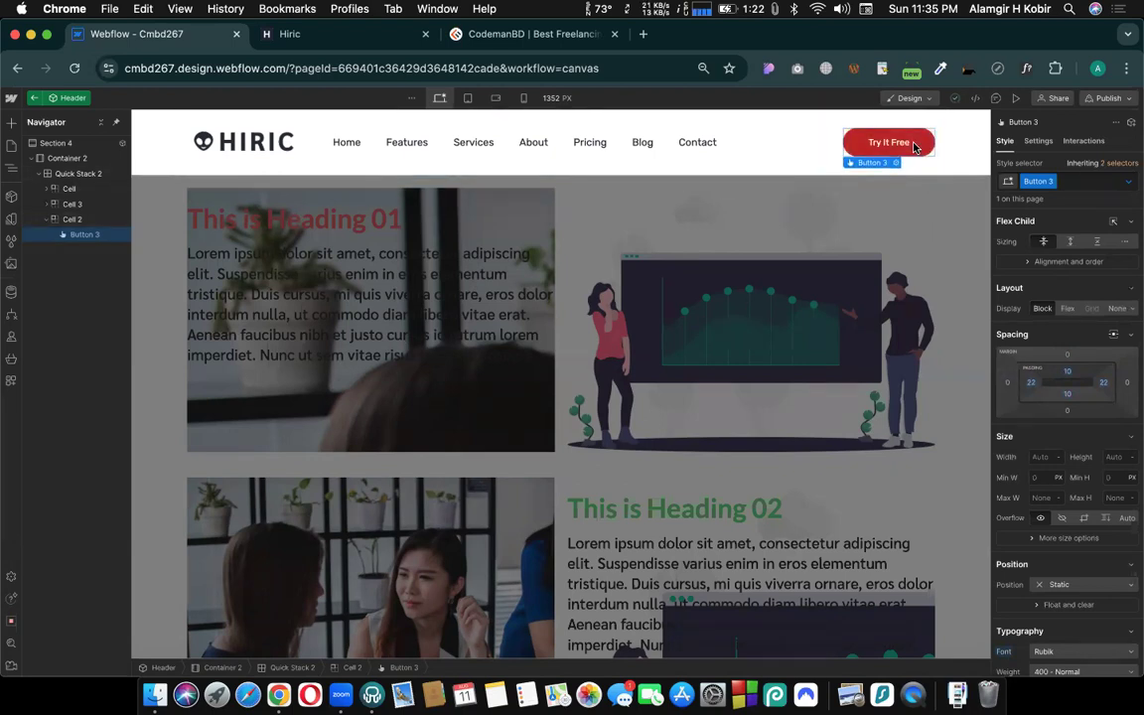
pyautogui.click(1130, 179)
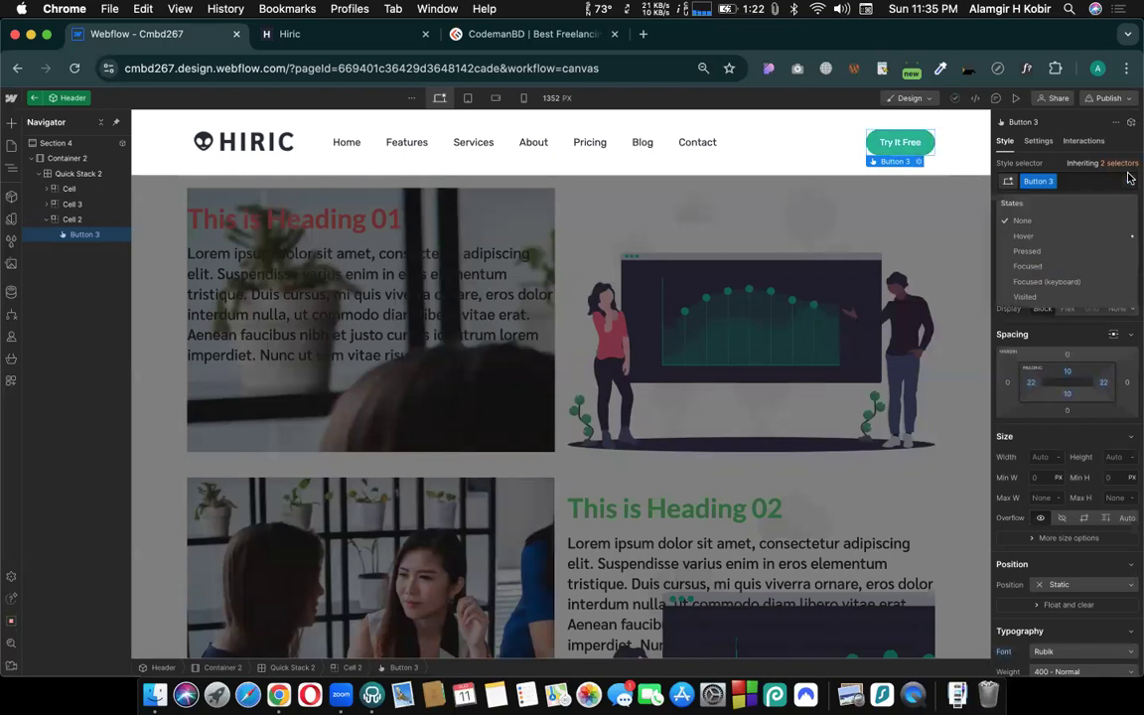
pyautogui.click(1076, 181)
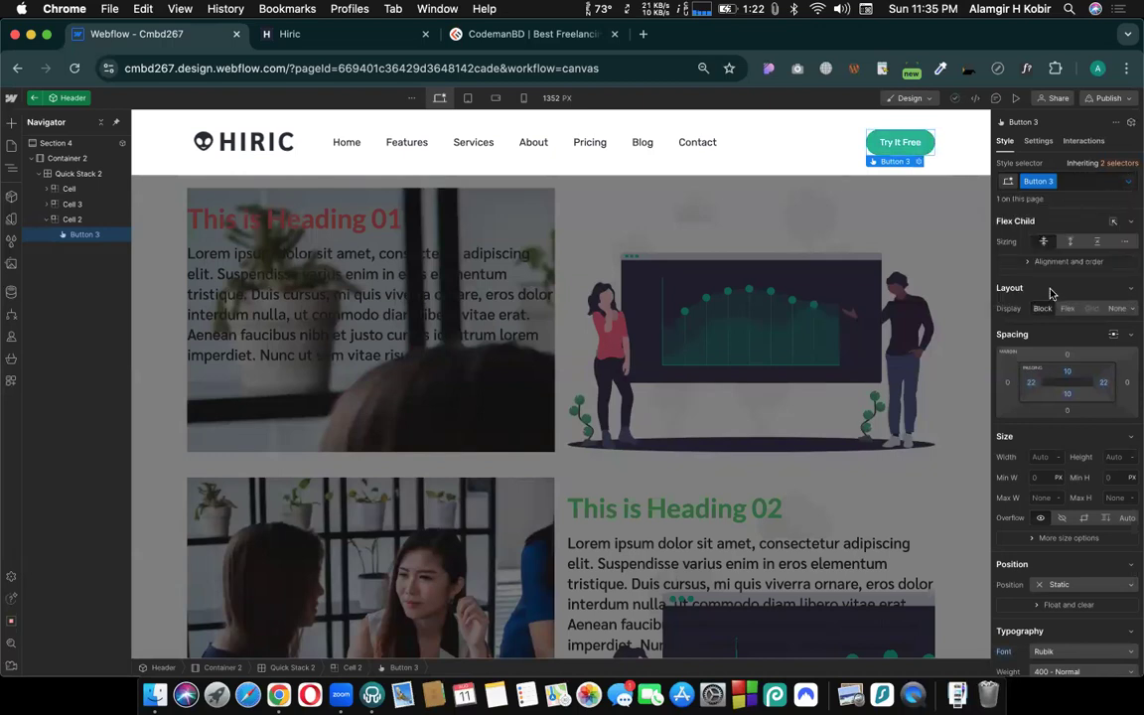
# - Add an All Properties transition with a 400 ms duration to the Try It Free button's normal state
pyautogui.scroll(-10, 1051, 294)
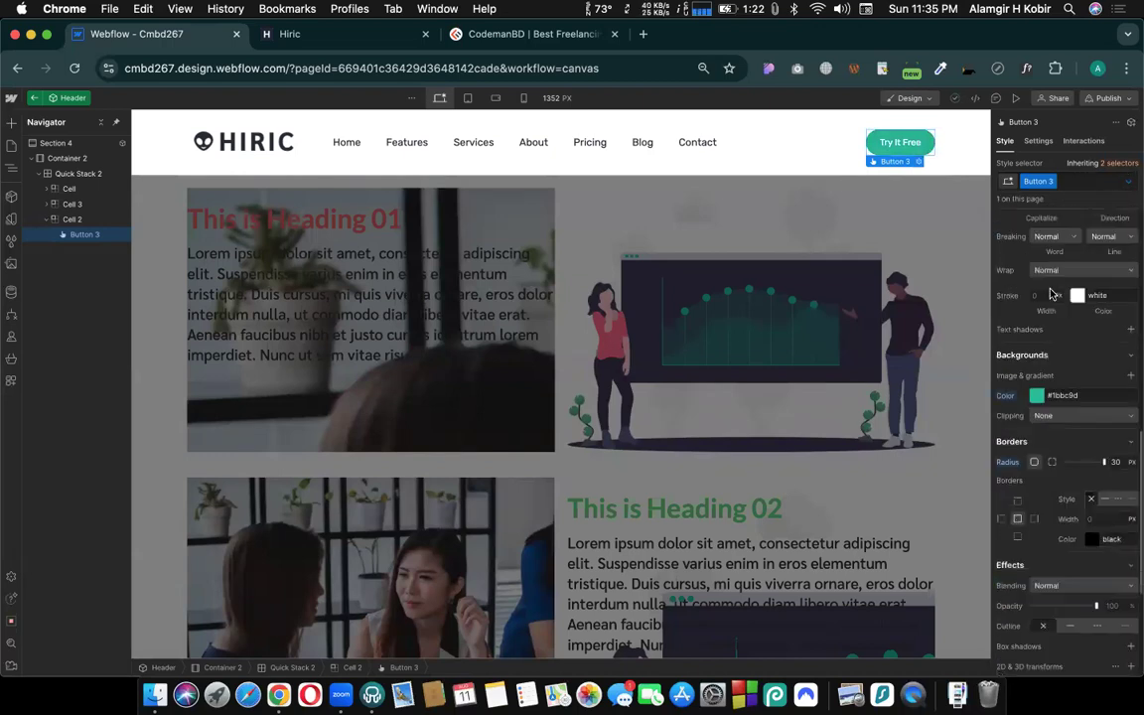
pyautogui.scroll(-5, 1051, 294)
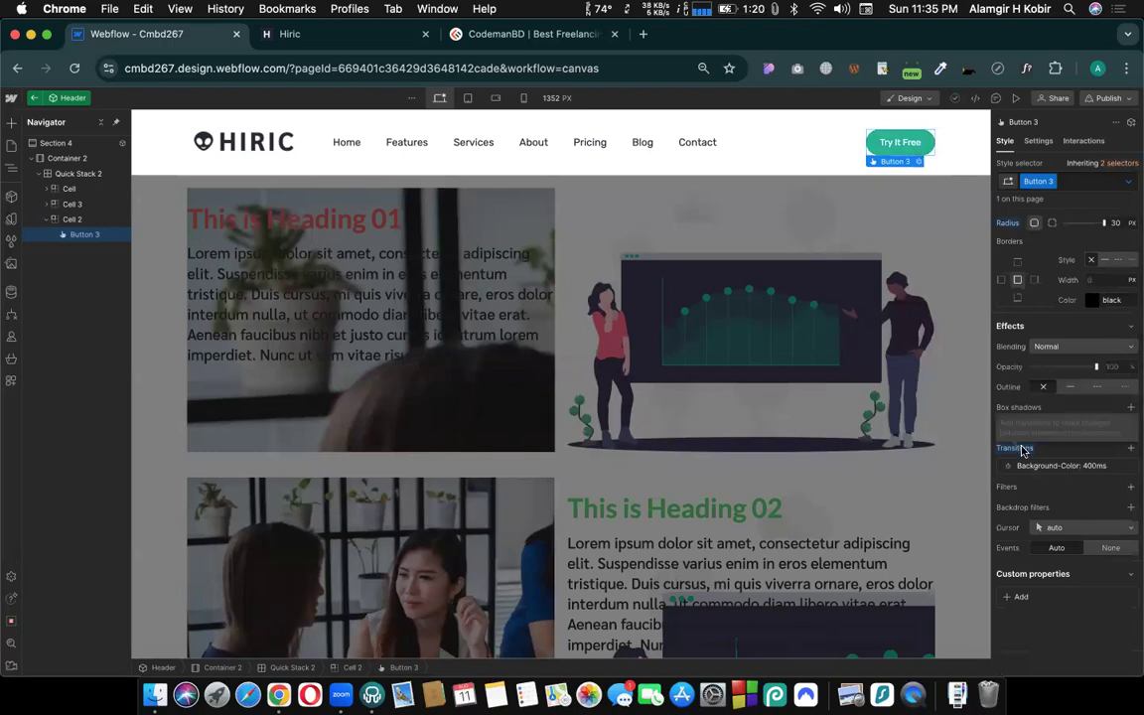
pyautogui.click(1133, 451)
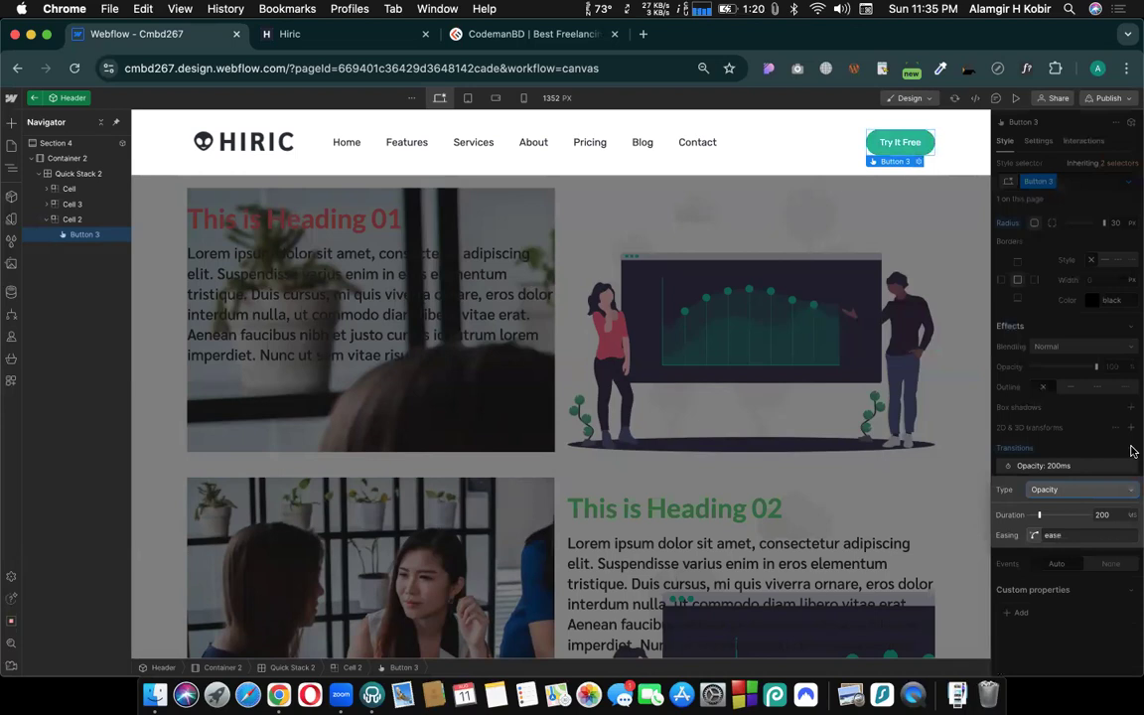
pyautogui.click(1081, 493)
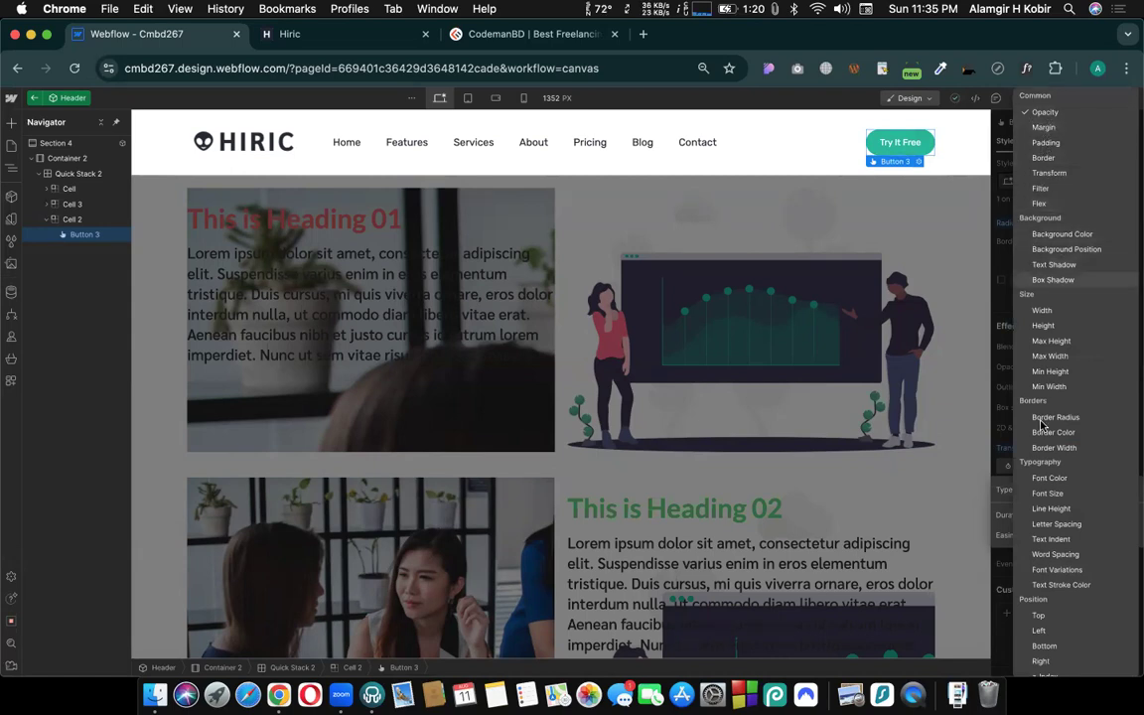
pyautogui.scroll(-5, 1070, 564)
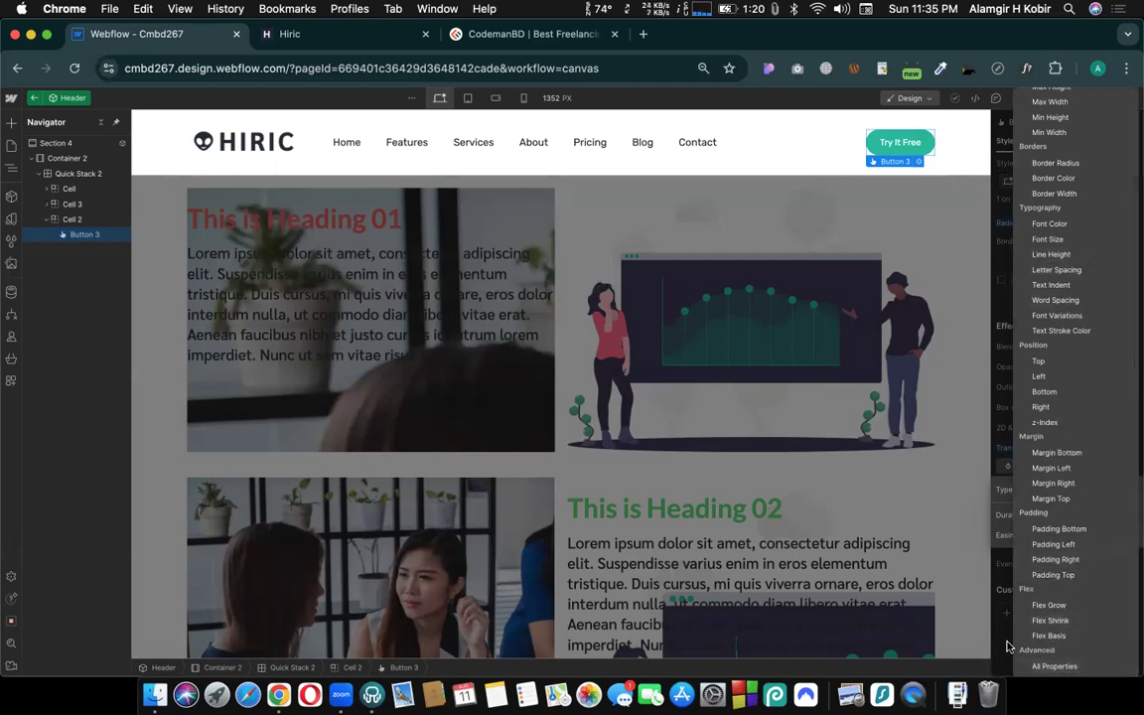
pyautogui.click(1045, 665)
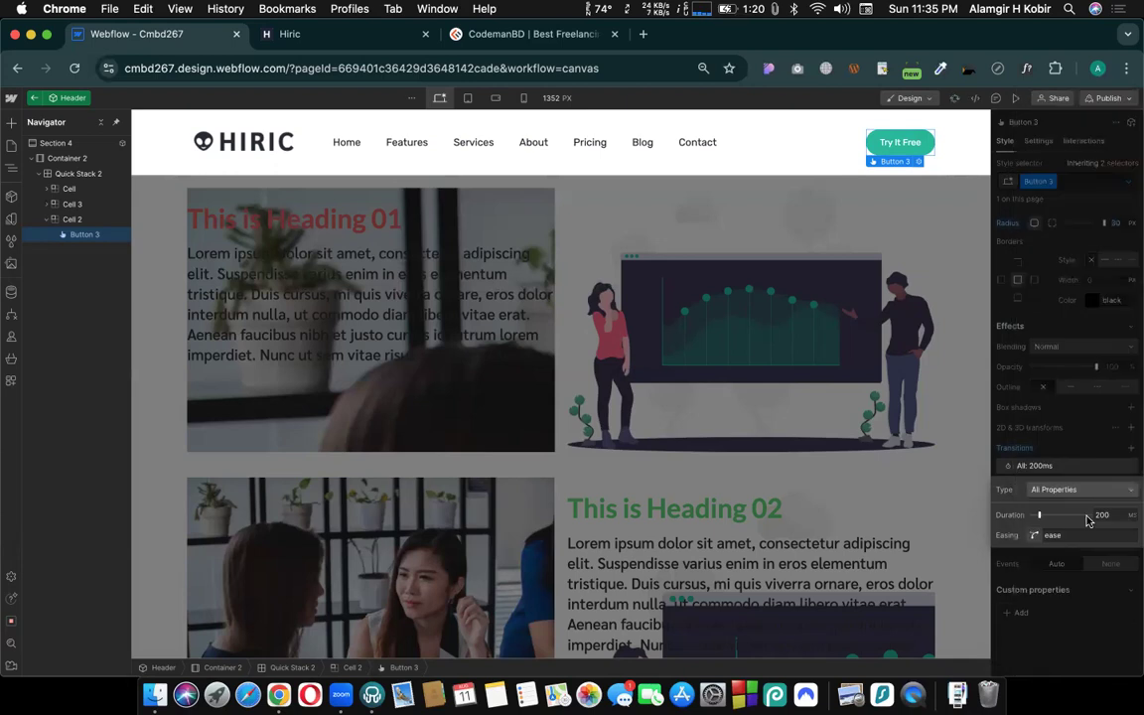
pyautogui.moveTo(1041, 515); pyautogui.dragTo(1049, 516)
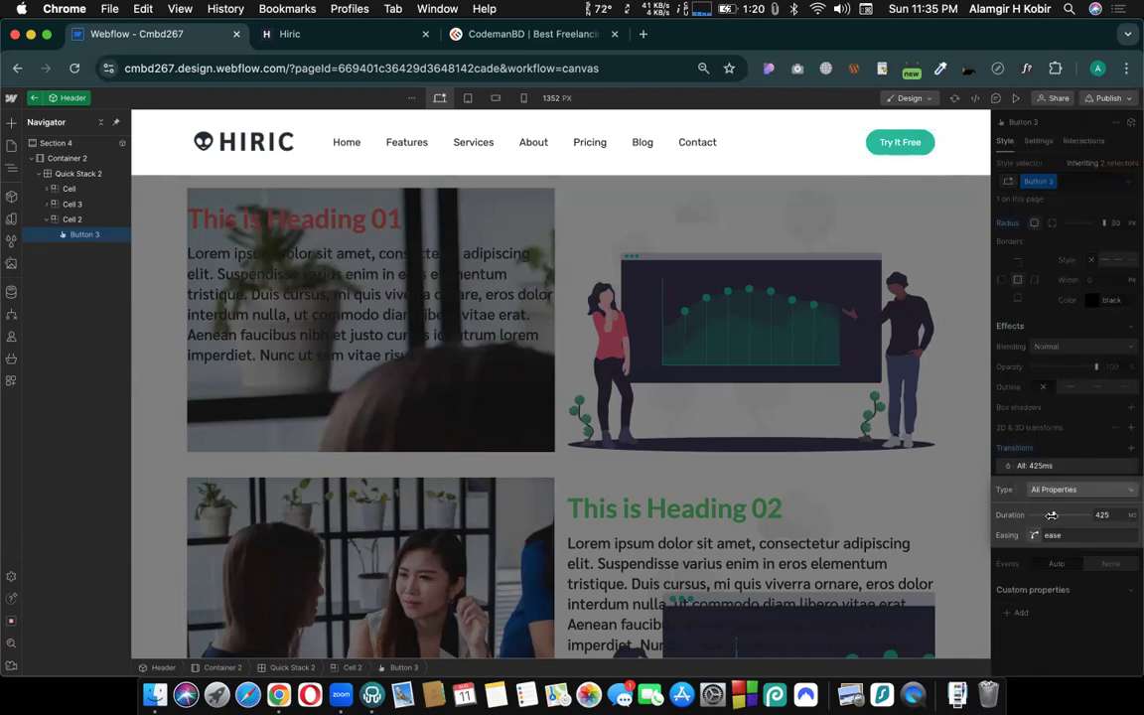
pyautogui.moveTo(1051, 515); pyautogui.dragTo(1053, 515)
pyautogui.click(1031, 466)
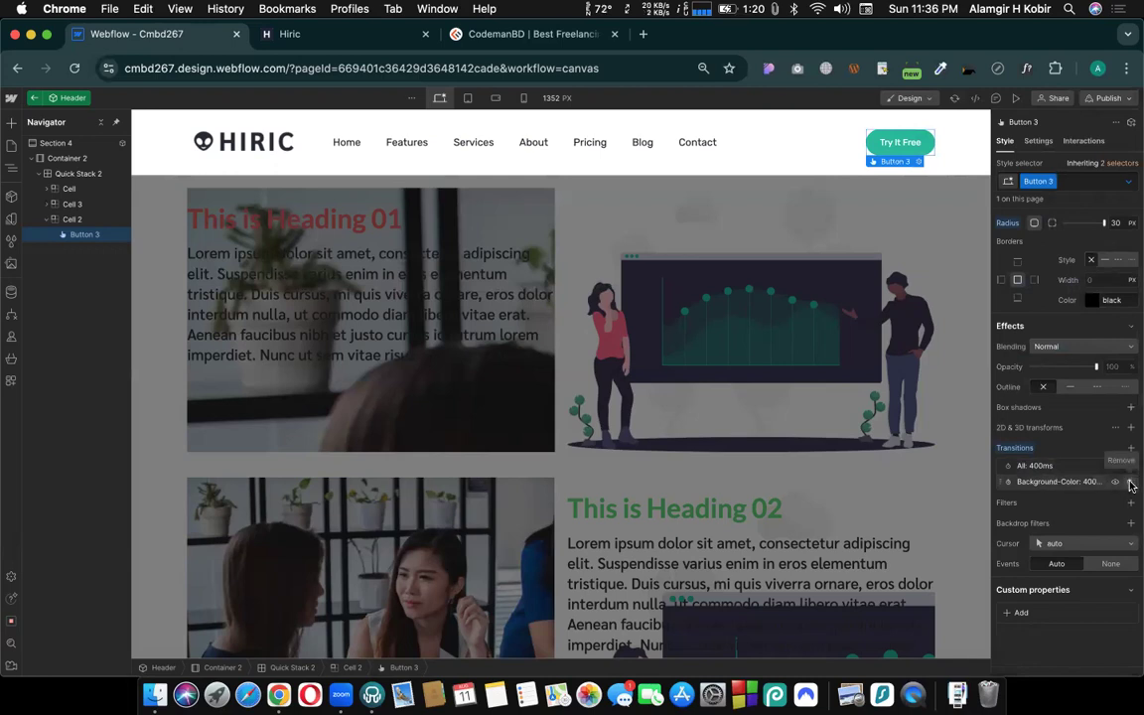
# - Remove the button's Background Color transition and preview the hover effect on the page
pyautogui.click(1130, 484)
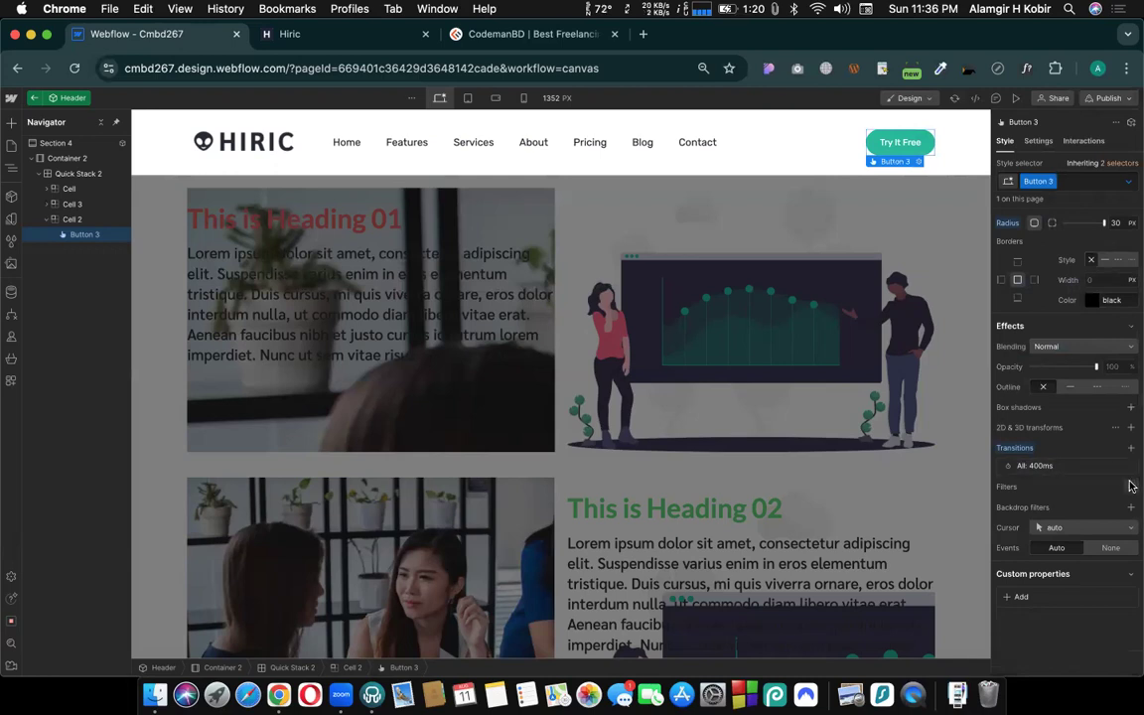
pyautogui.click(1016, 99)
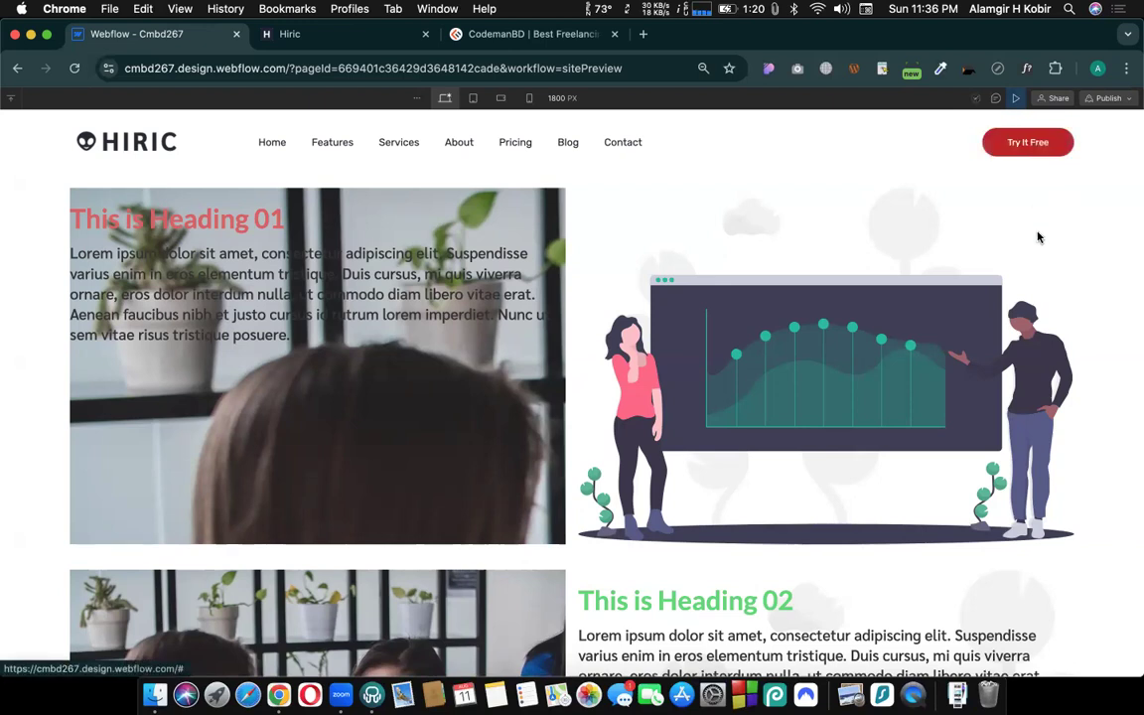
pyautogui.click(1015, 99)
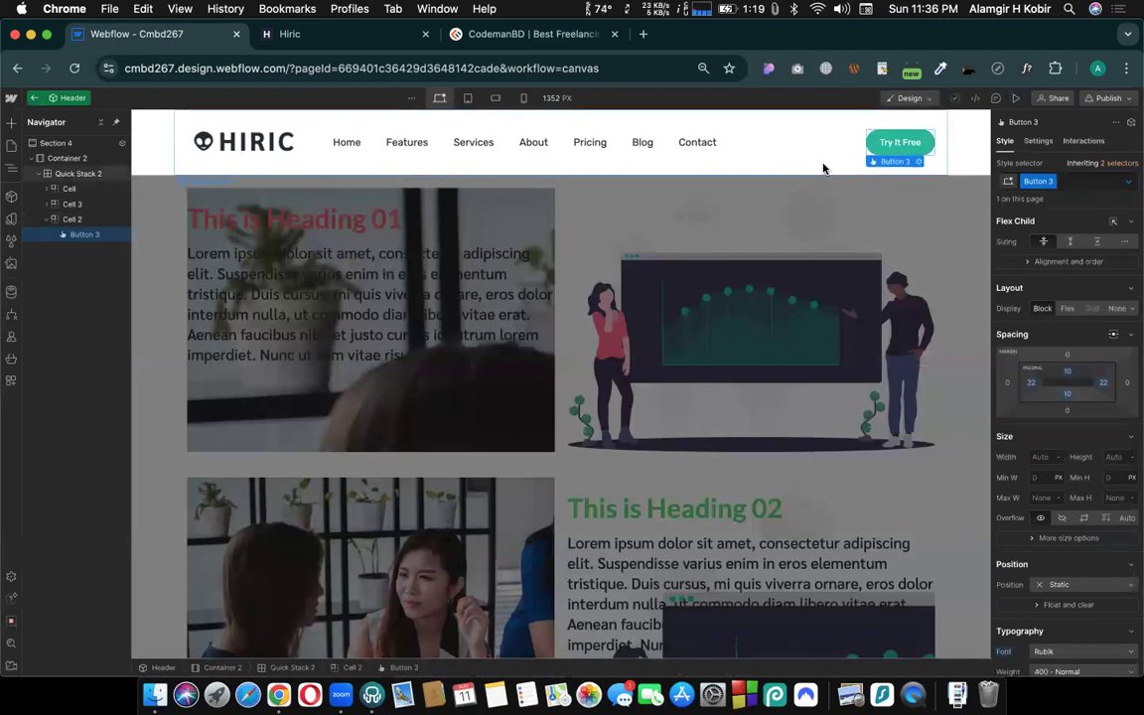
# - Select the Try It Free button and set its hover-state top margin to -5 px
pyautogui.moveTo(186, 136); pyautogui.dragTo(893, 142)
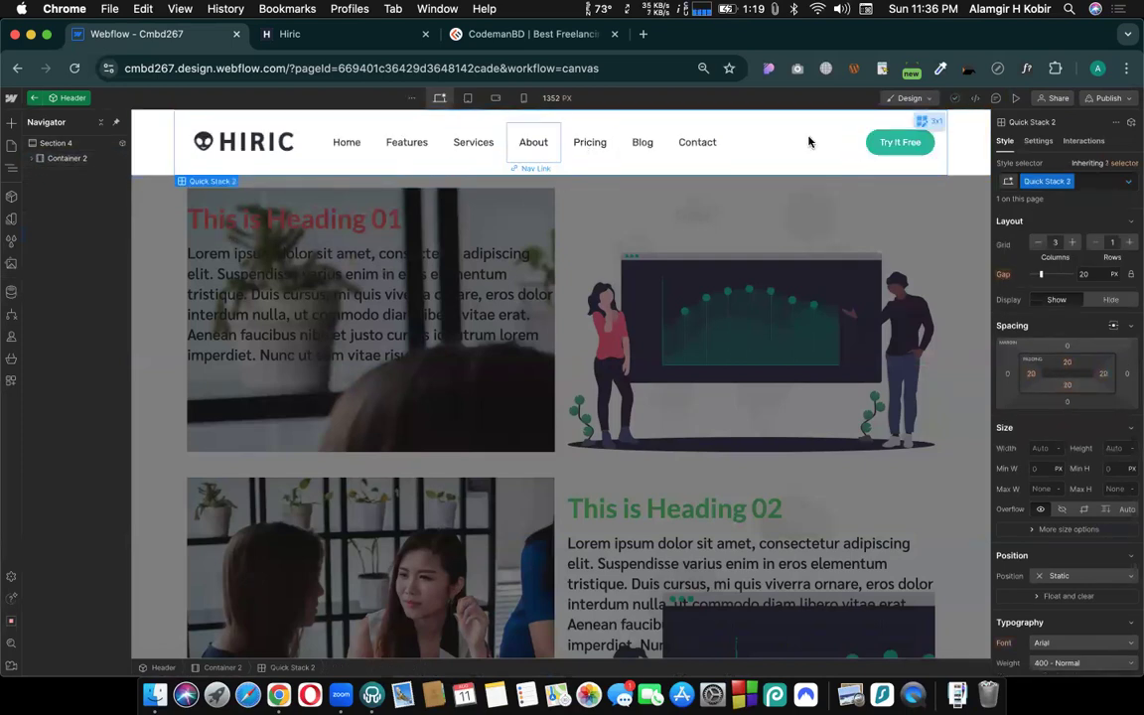
pyautogui.click(887, 145)
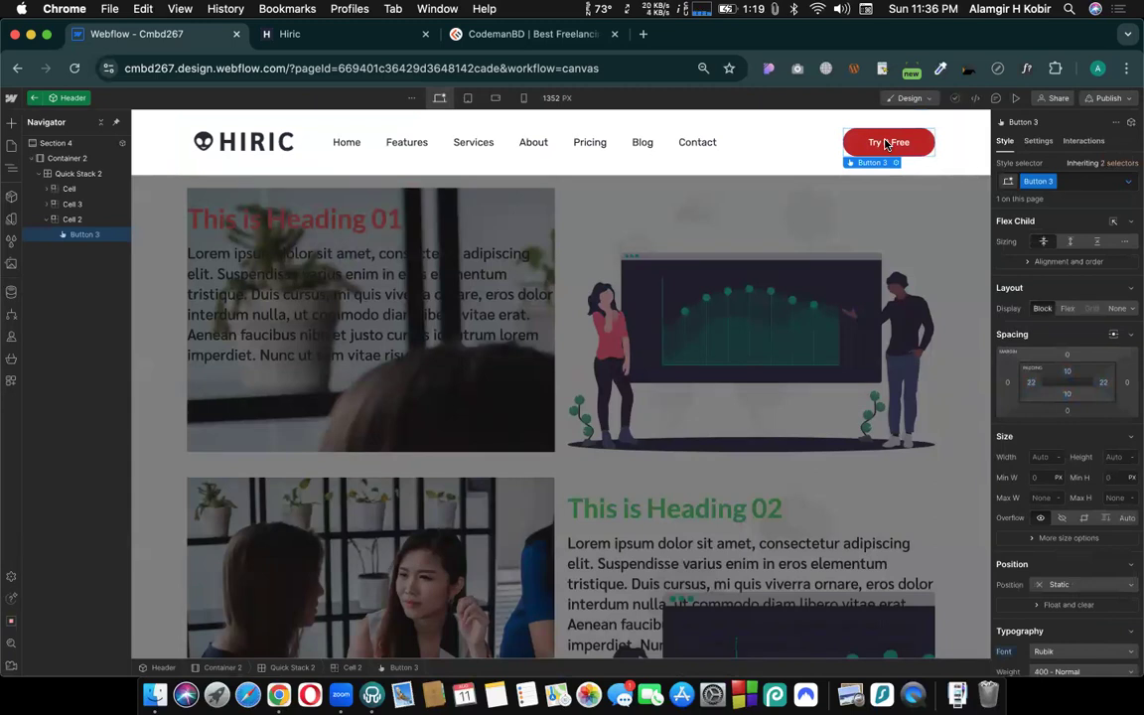
pyautogui.click(1128, 183)
pyautogui.click(1022, 238)
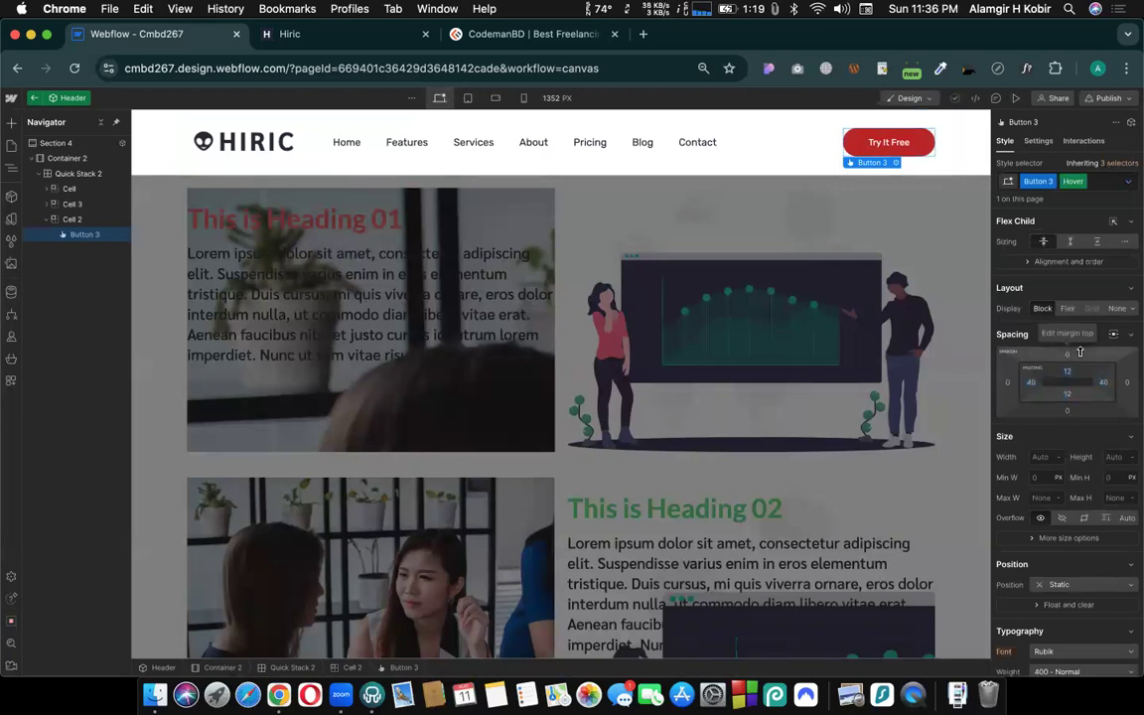
pyautogui.moveTo(1080, 352); pyautogui.dragTo(1082, 356)
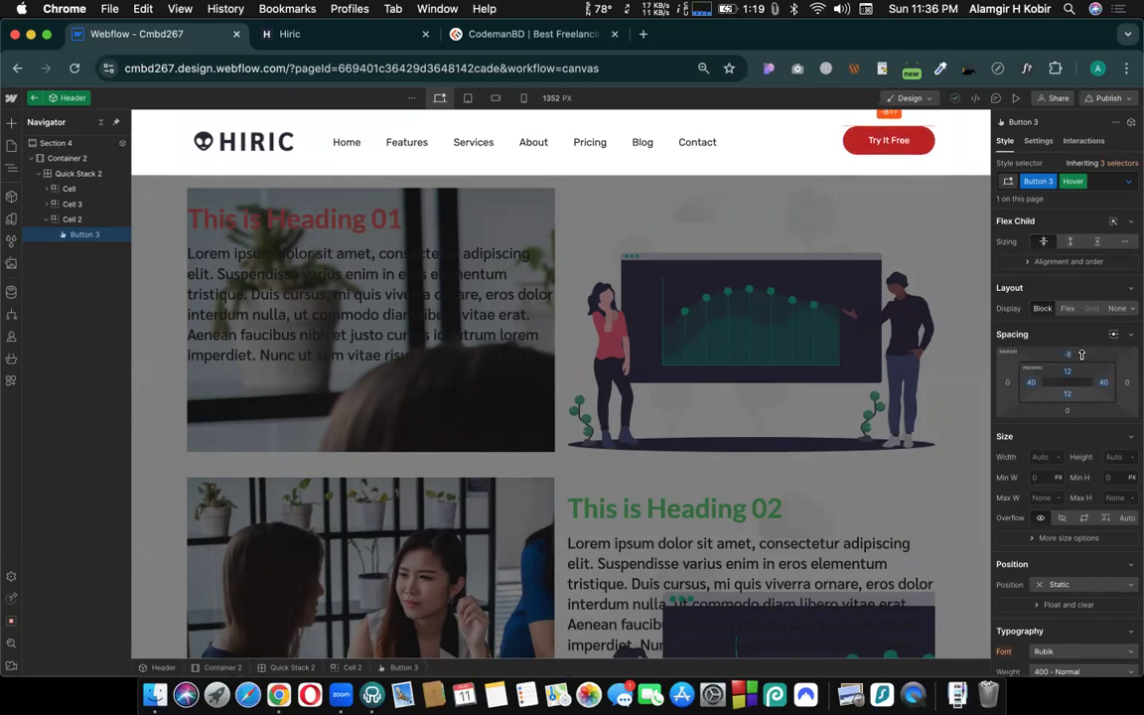
pyautogui.moveTo(1081, 355); pyautogui.dragTo(1082, 355)
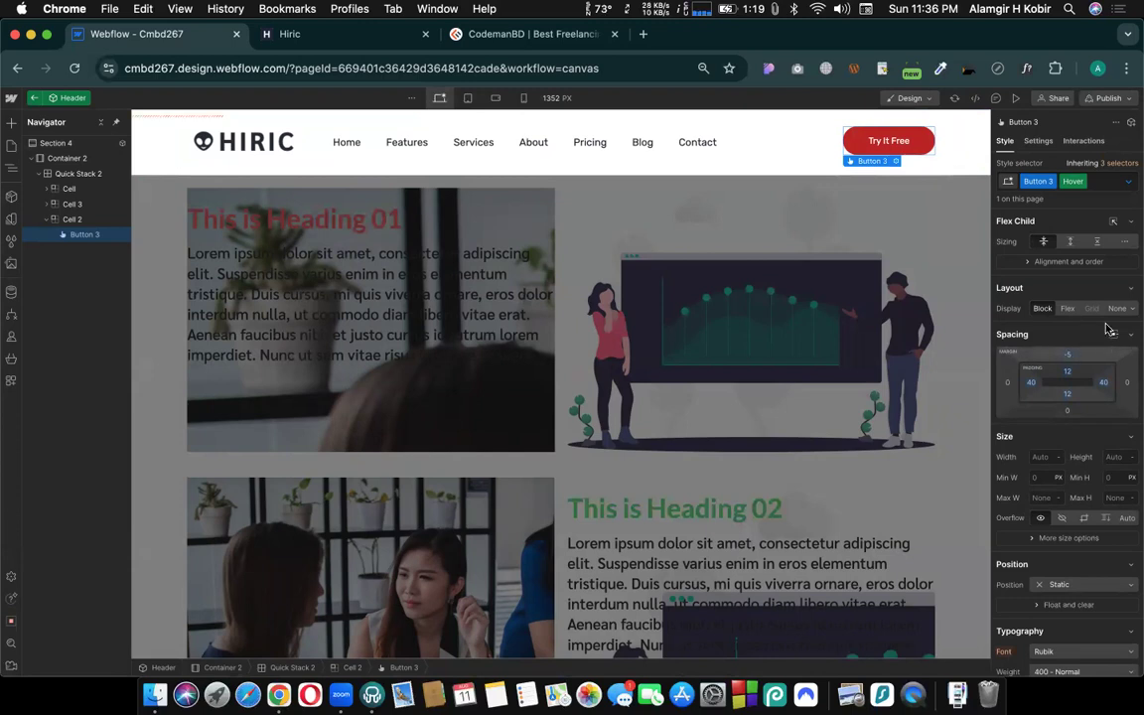
# - Return the Try It Free button to its normal state and preview the hover effect on the page
pyautogui.click(1082, 183)
pyautogui.click(1015, 100)
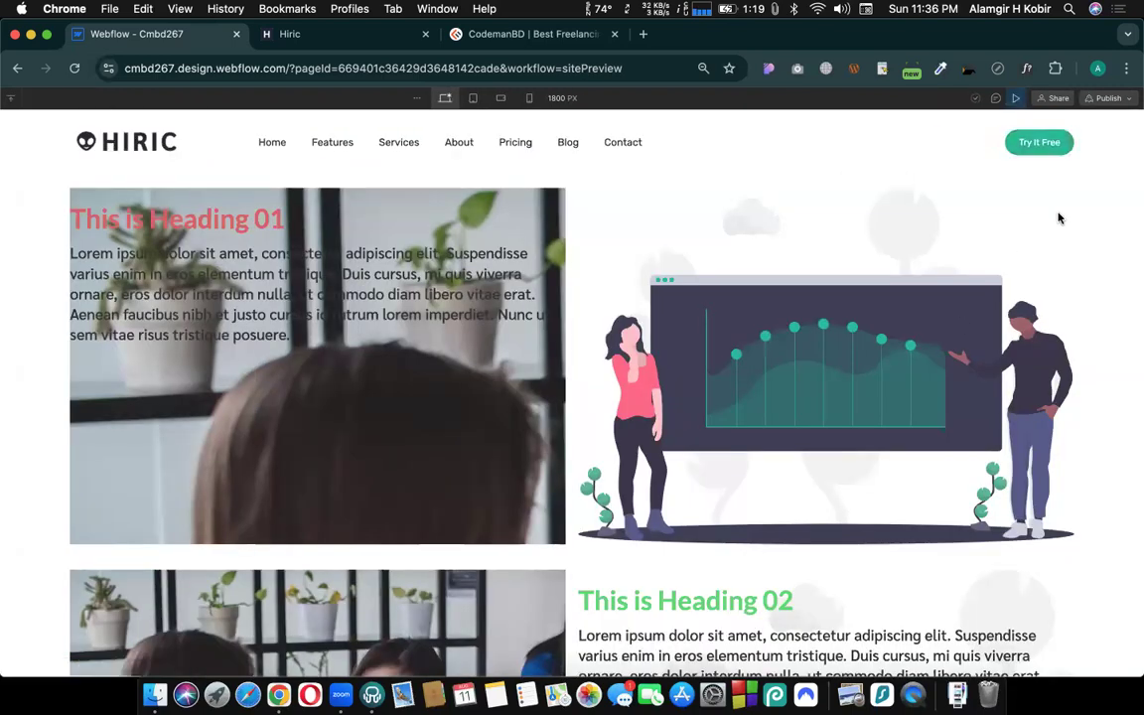
pyautogui.click(1016, 99)
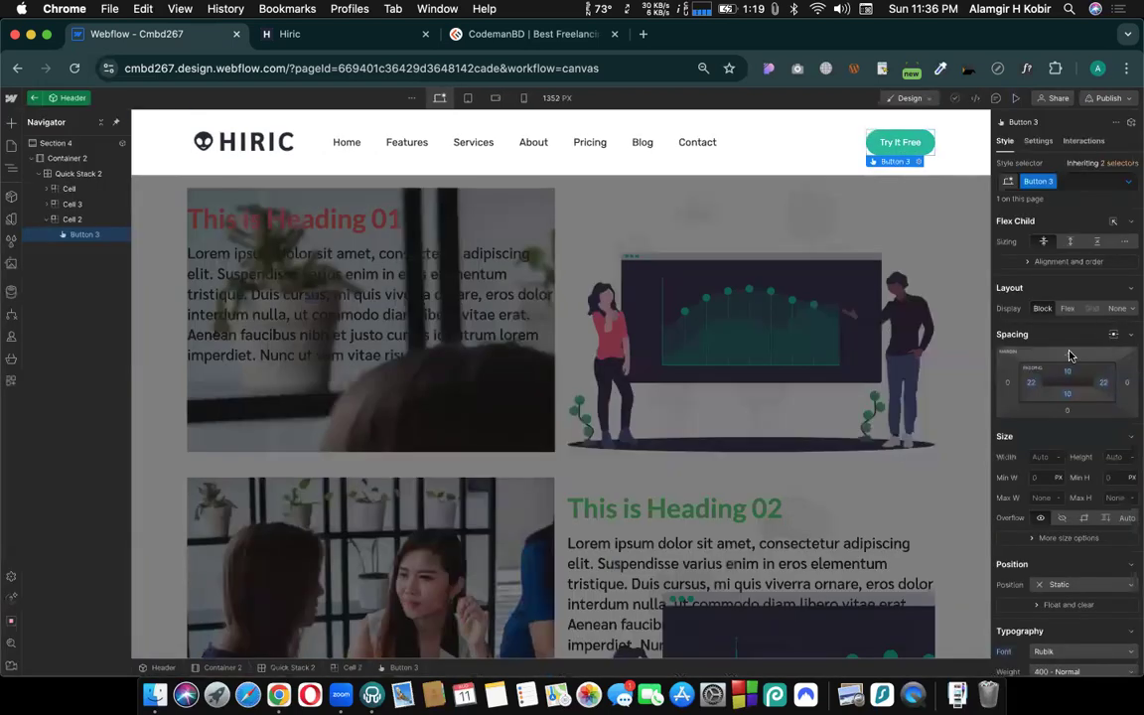
# - Set the button's hover-state top margin to -15 px and return to its normal state
pyautogui.click(1130, 182)
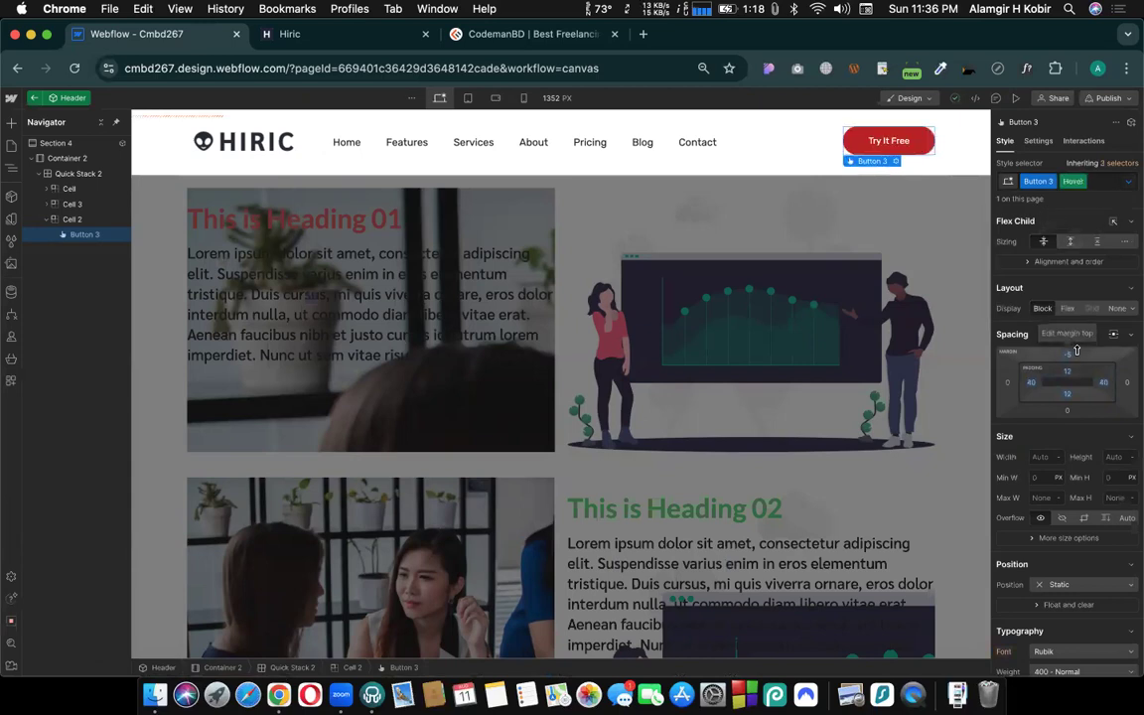
pyautogui.moveTo(1078, 352); pyautogui.dragTo(1079, 356)
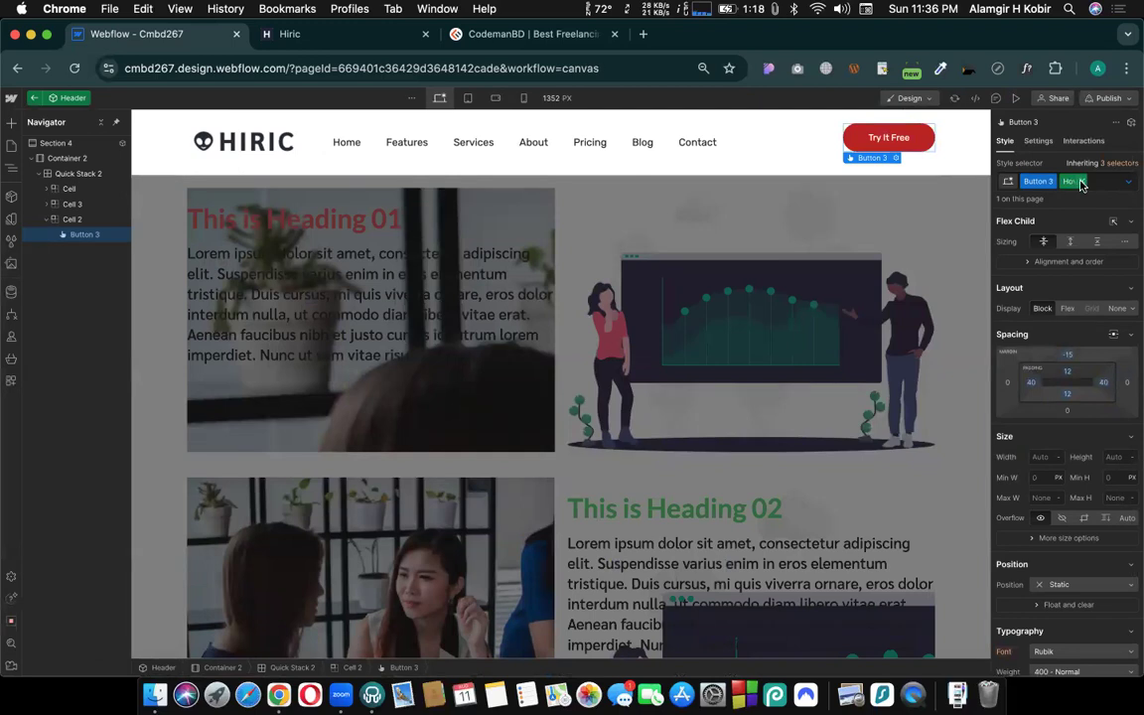
pyautogui.click(1082, 182)
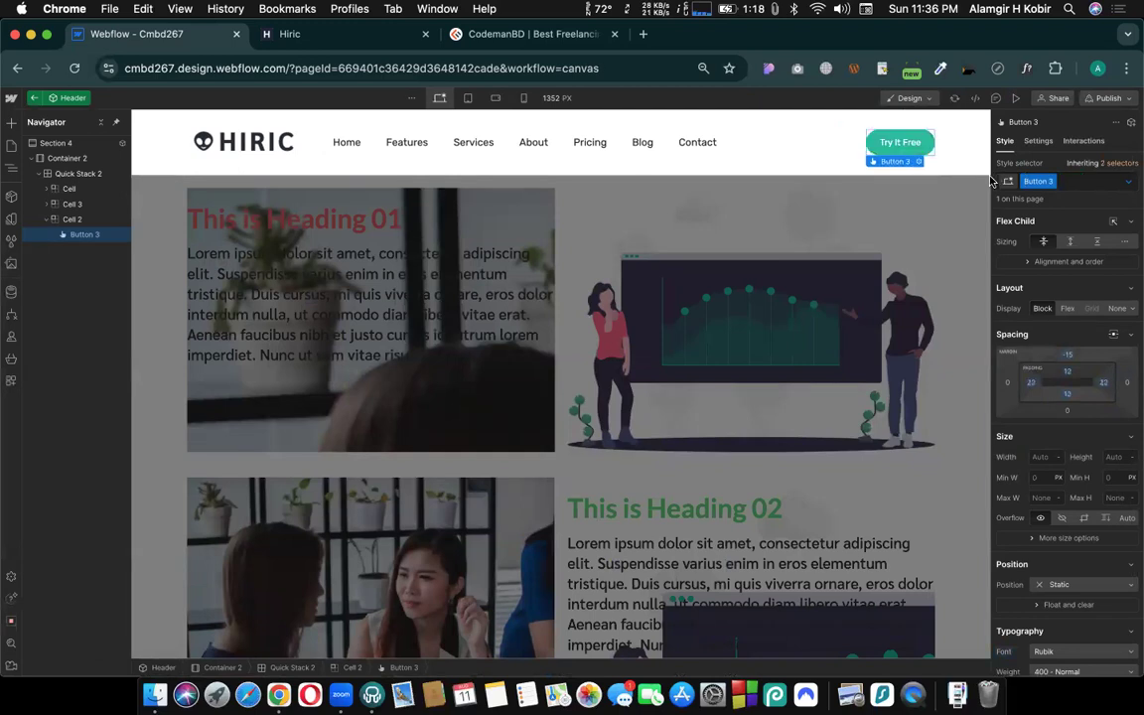
# - Preview the page down to the footer and check the button's hover effect with the raised top margin
pyautogui.click(1015, 97)
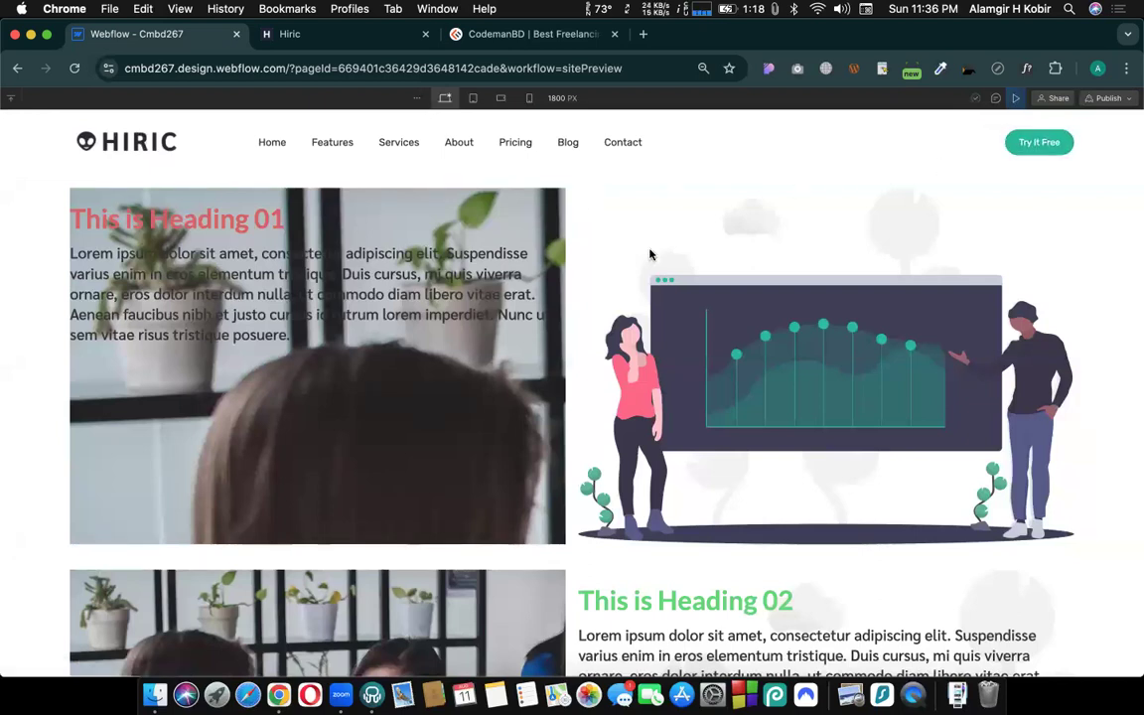
pyautogui.scroll(-6, 679, 381)
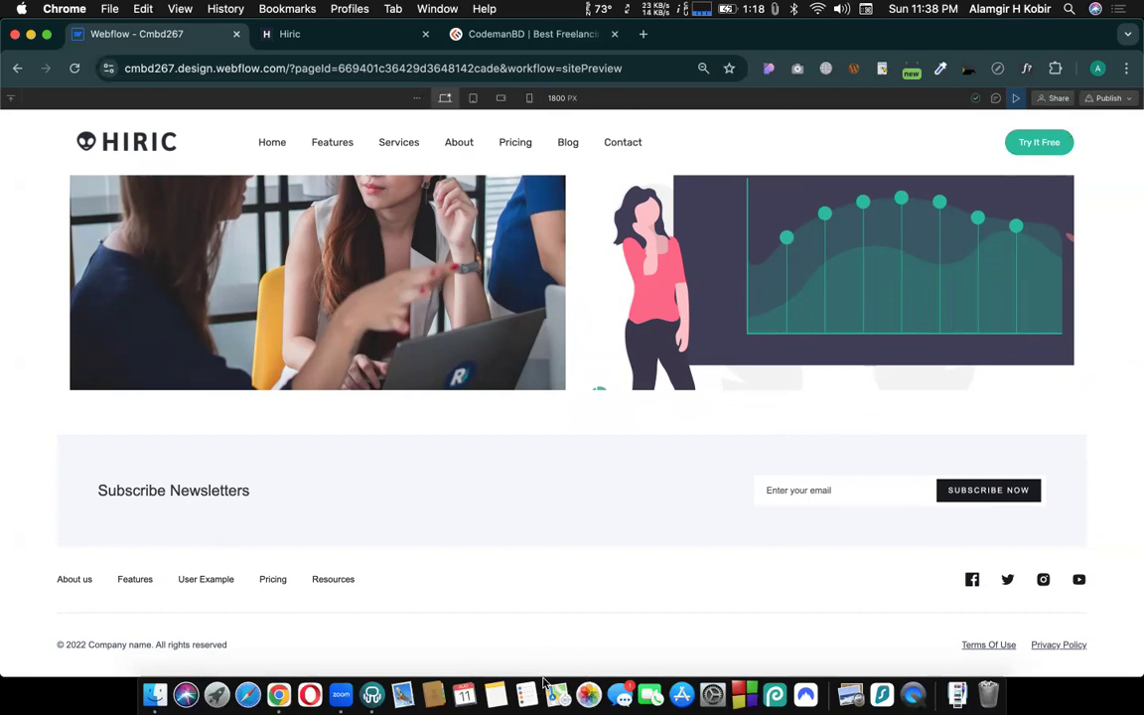
pyautogui.scroll(5, 881, 327)
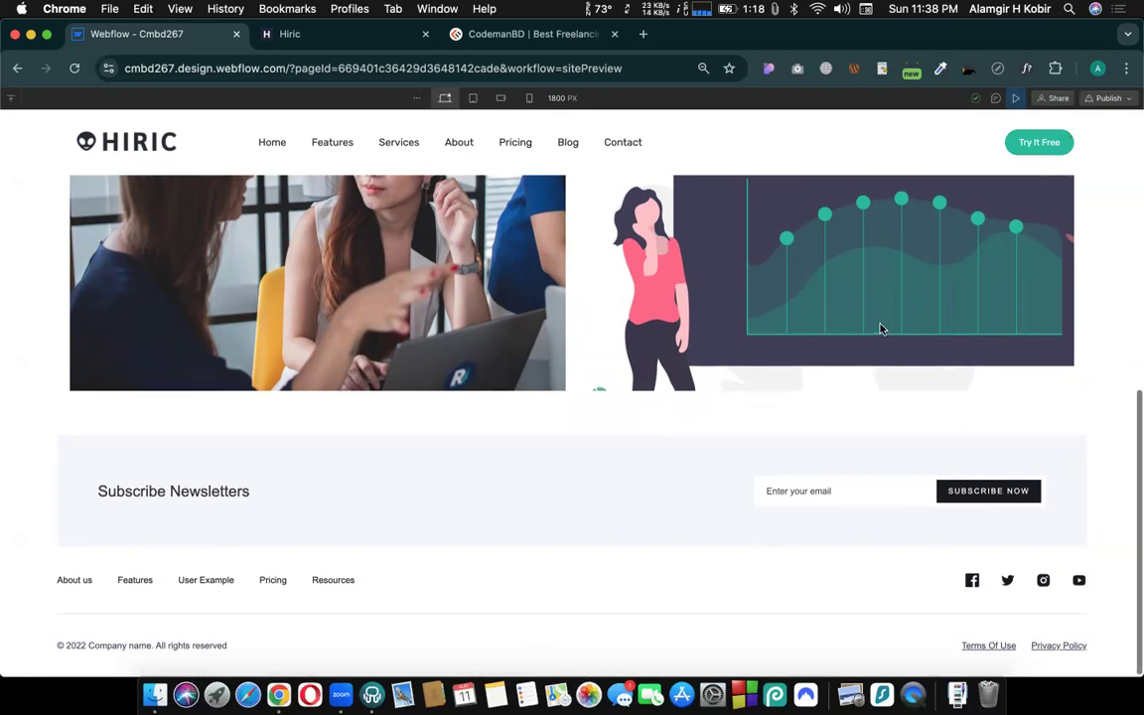
pyautogui.scroll(3, 945, 324)
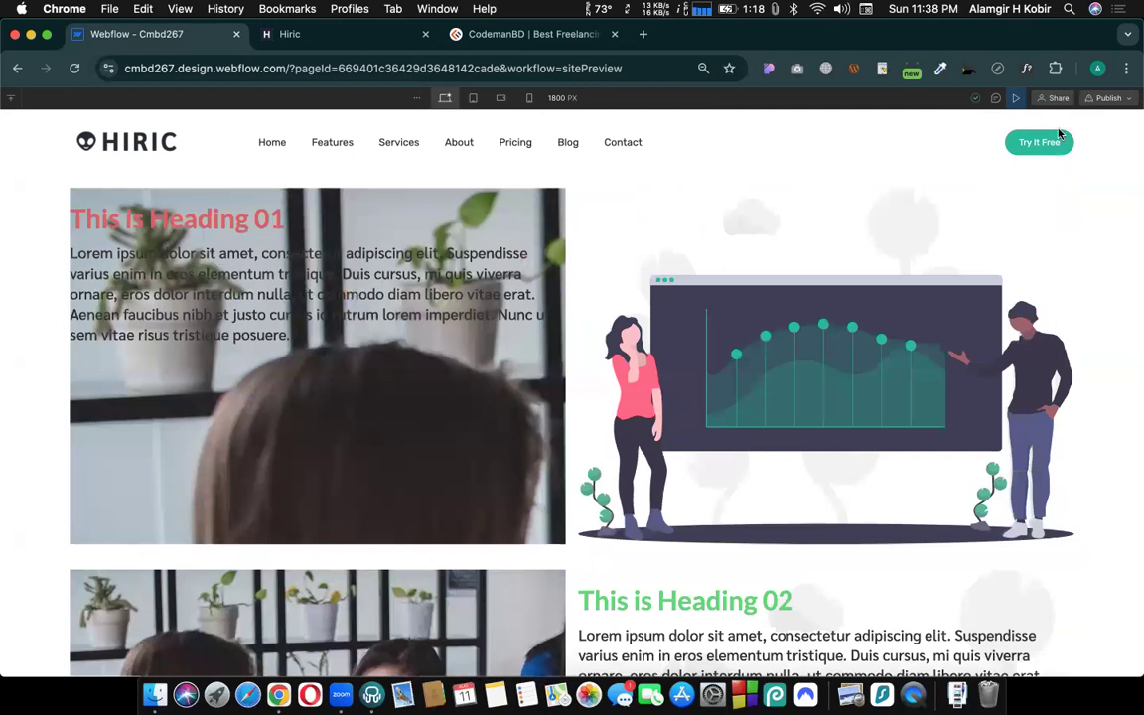
pyautogui.click(1018, 99)
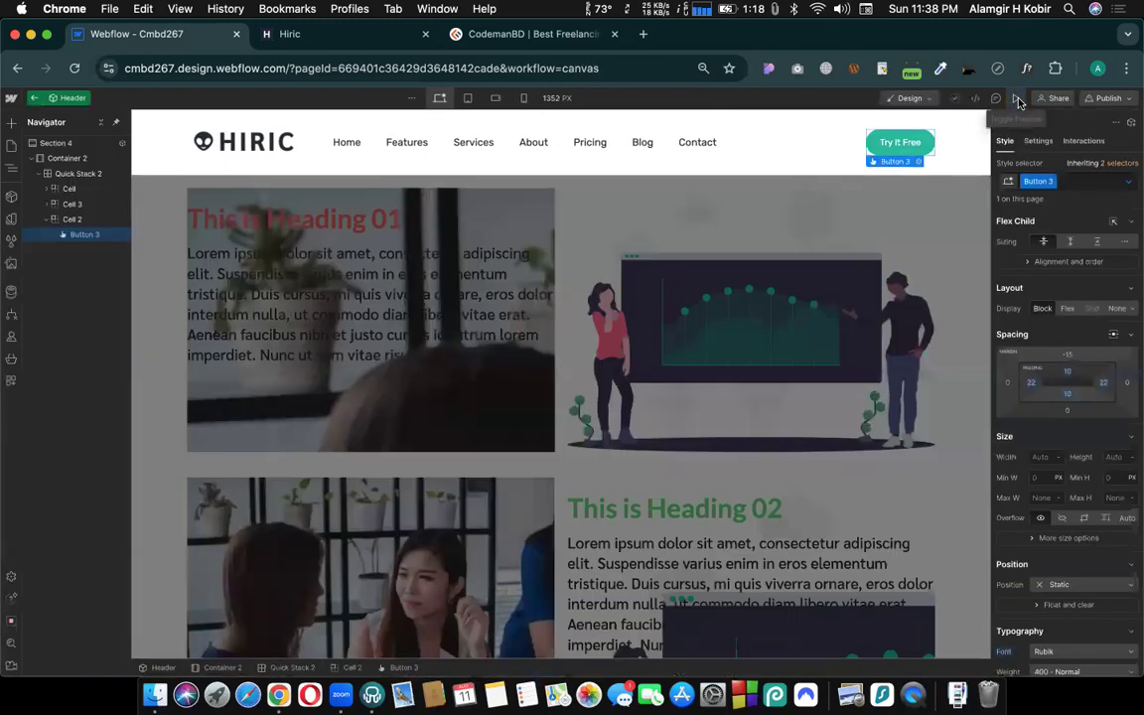
pyautogui.click(1017, 98)
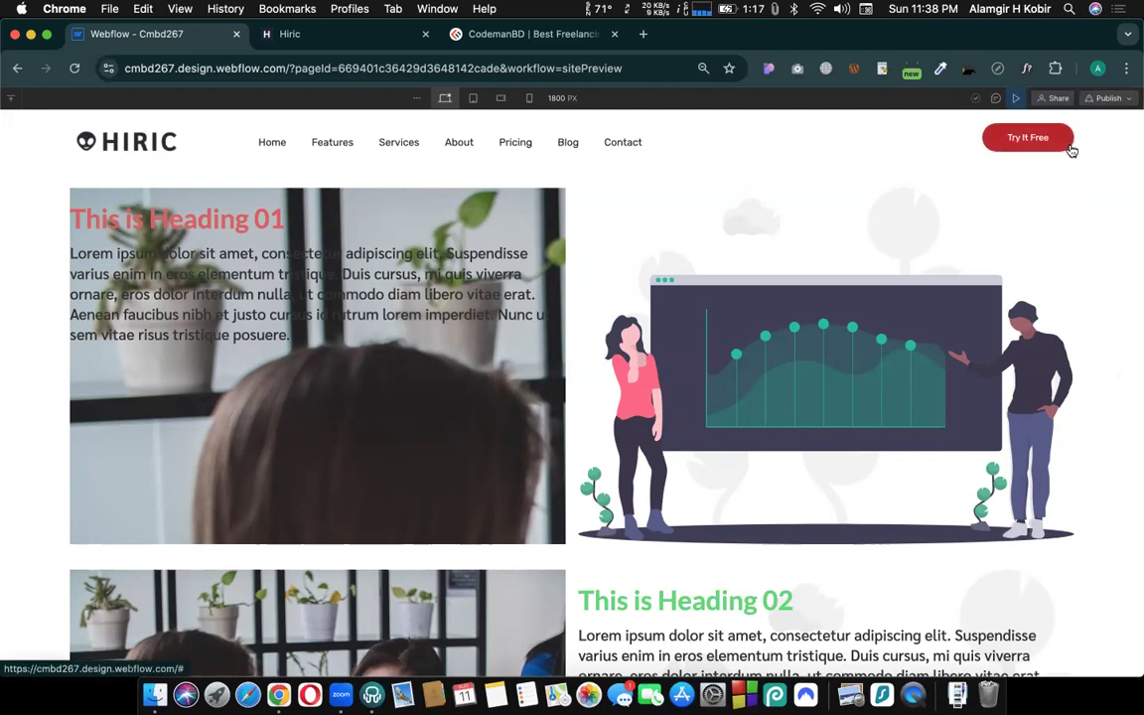
pyautogui.click(1015, 97)
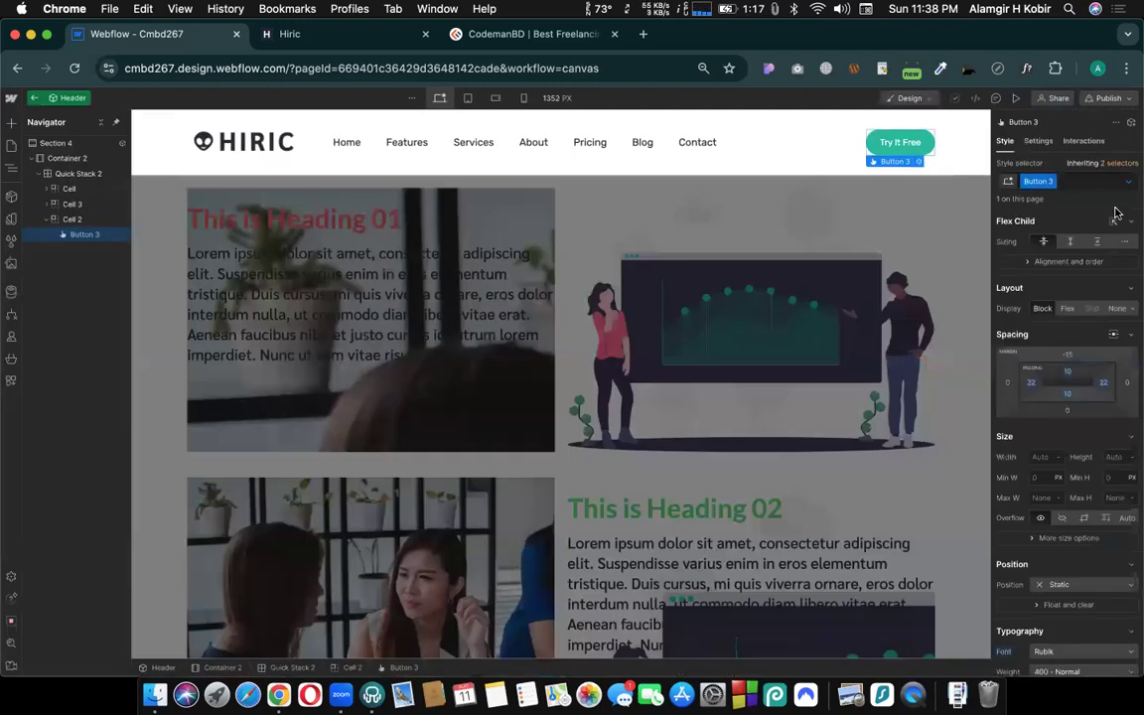
# - Clear the button's hover-state padding overrides on all four sides and preview the hover effect on the page
pyautogui.click(1128, 184)
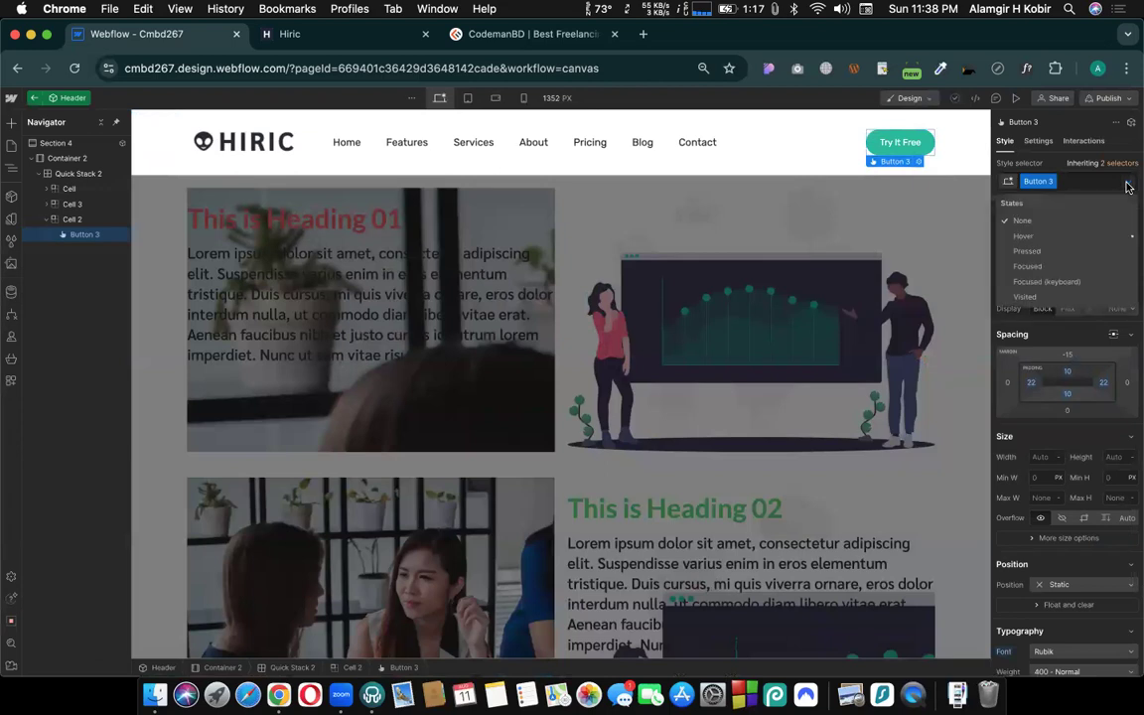
pyautogui.click(1047, 235)
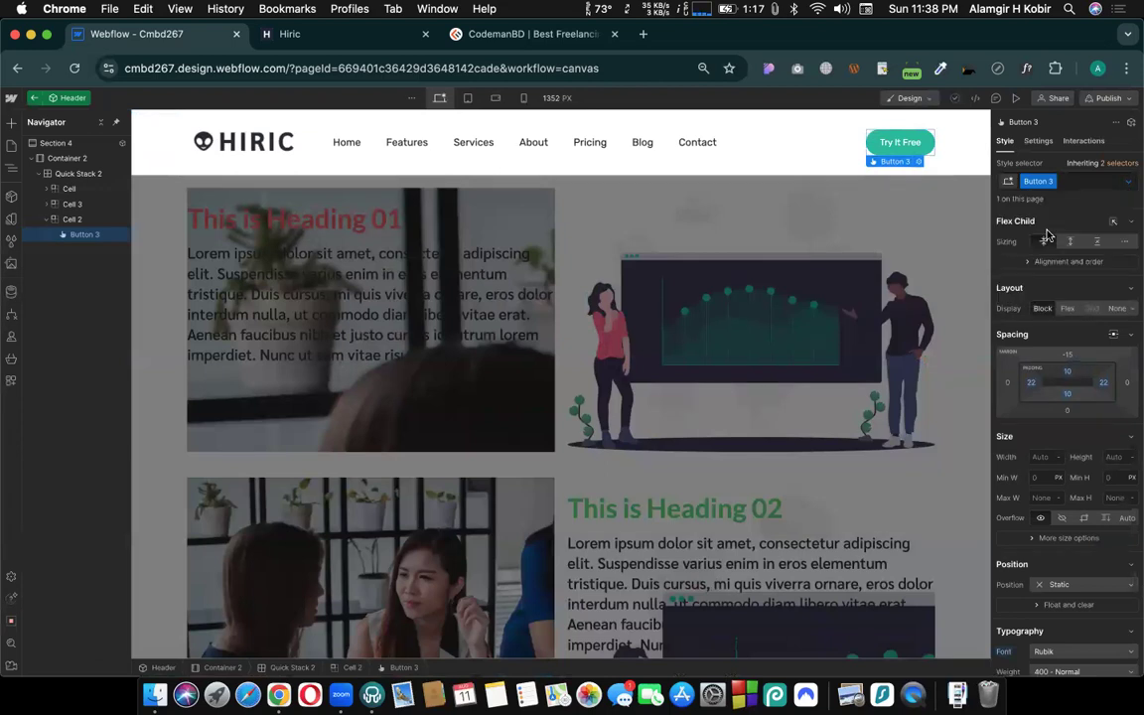
pyautogui.rightClick(1066, 379)
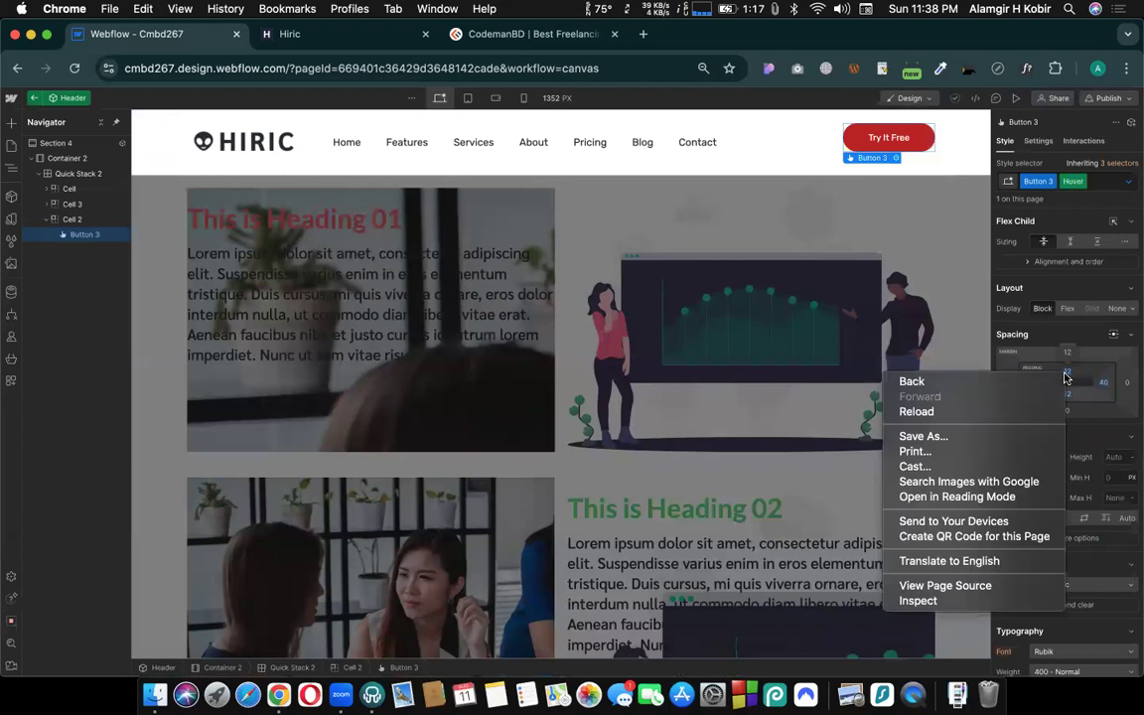
pyautogui.click(1068, 376)
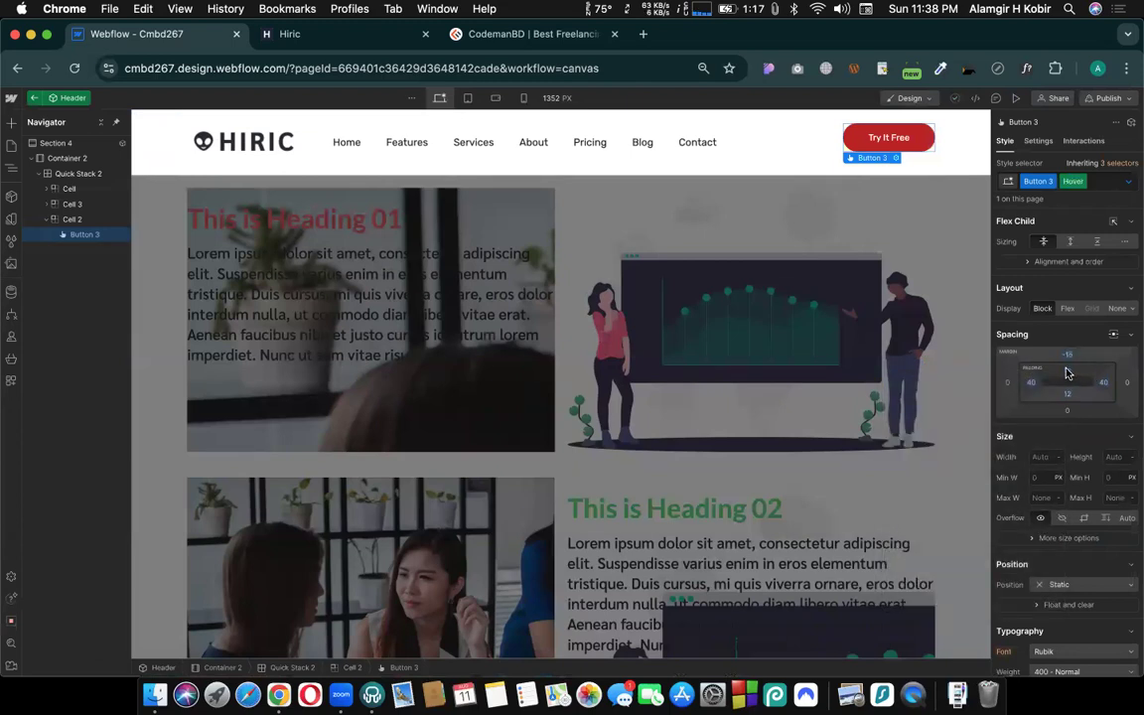
pyautogui.keyDown('alt'); pyautogui.click(1069, 375); pyautogui.keyUp('alt')
pyautogui.keyDown('alt'); pyautogui.click(1069, 393); pyautogui.keyUp('alt')
pyautogui.keyDown('alt'); pyautogui.click(1032, 383); pyautogui.keyUp('alt')
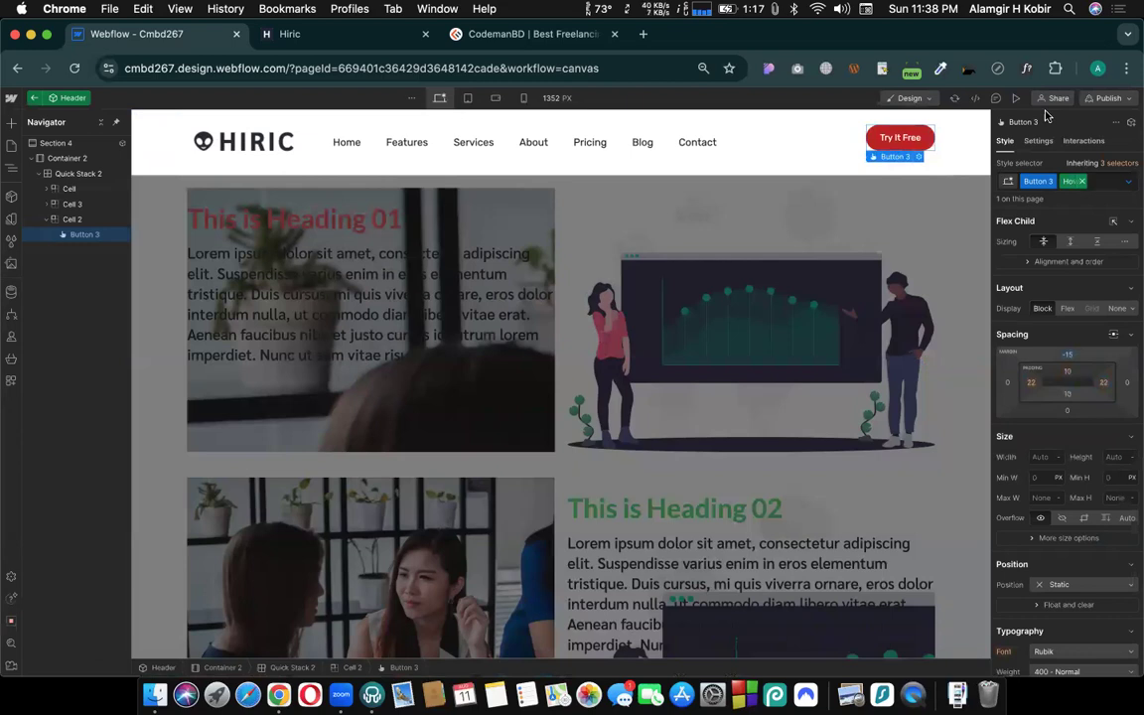
pyautogui.click(1015, 97)
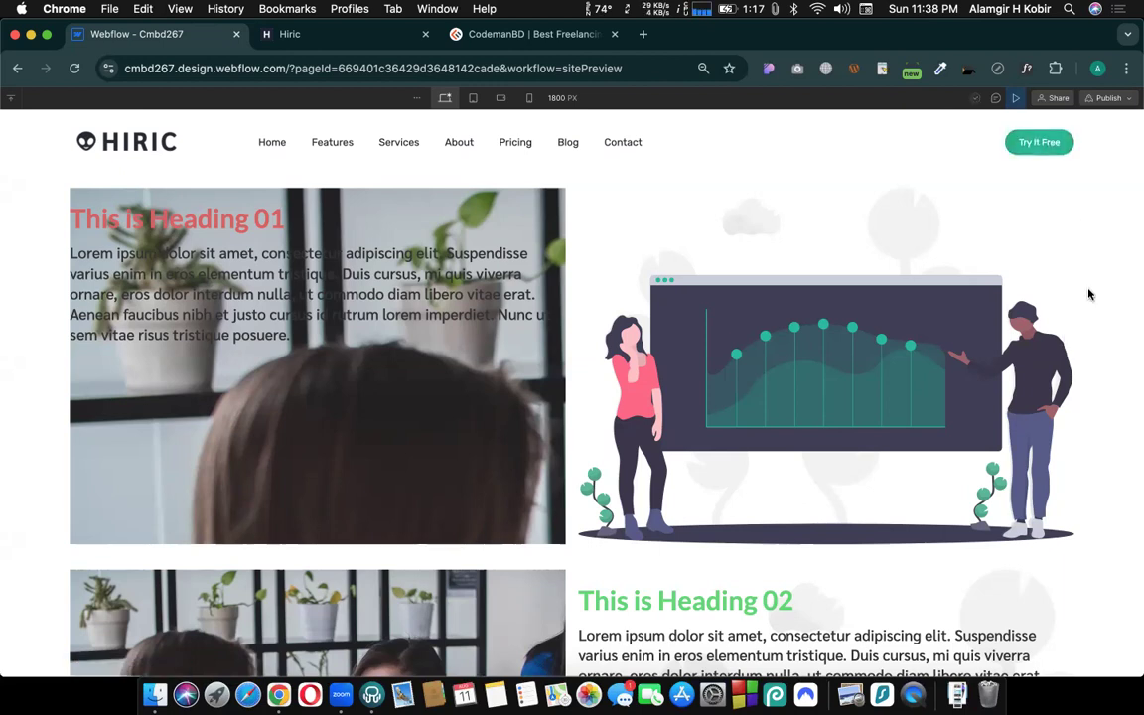
pyautogui.click(1015, 101)
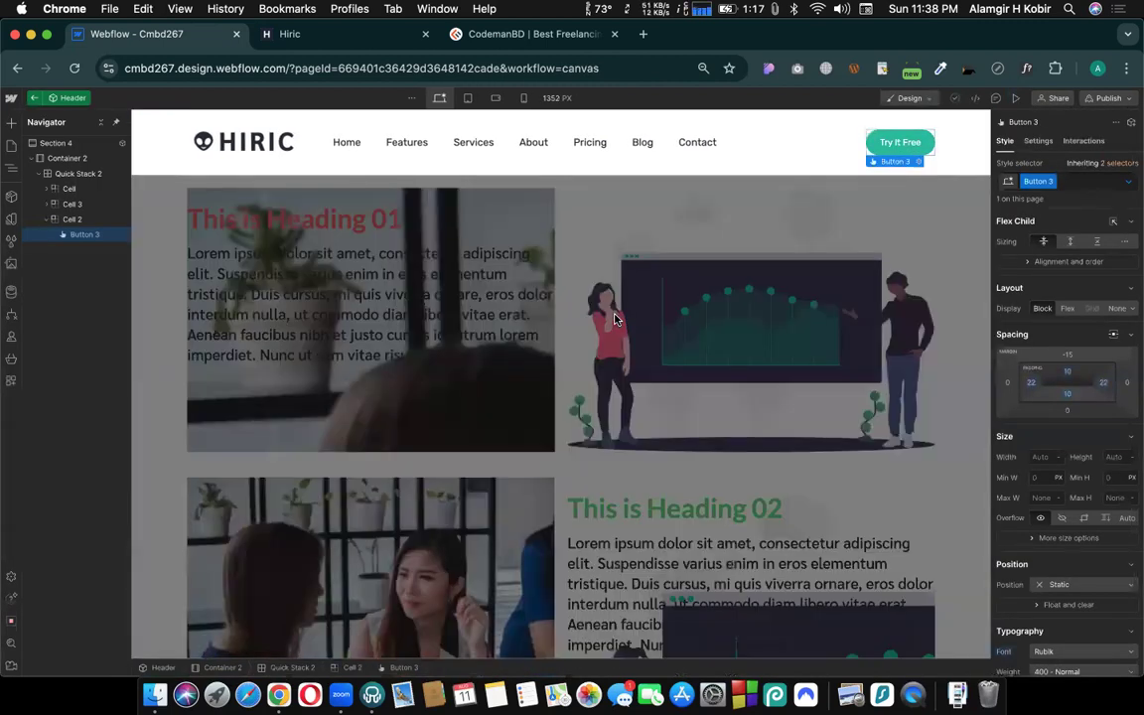
# - Leave the Header component and open the Home page
pyautogui.click(614, 318)
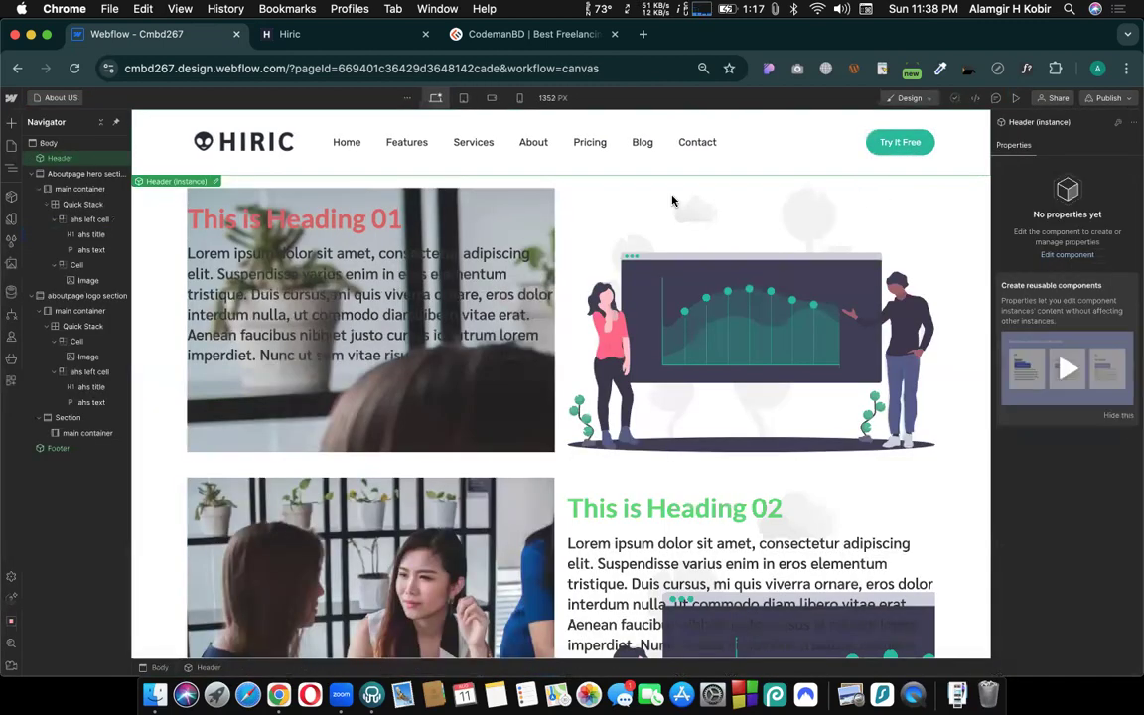
pyautogui.click(64, 99)
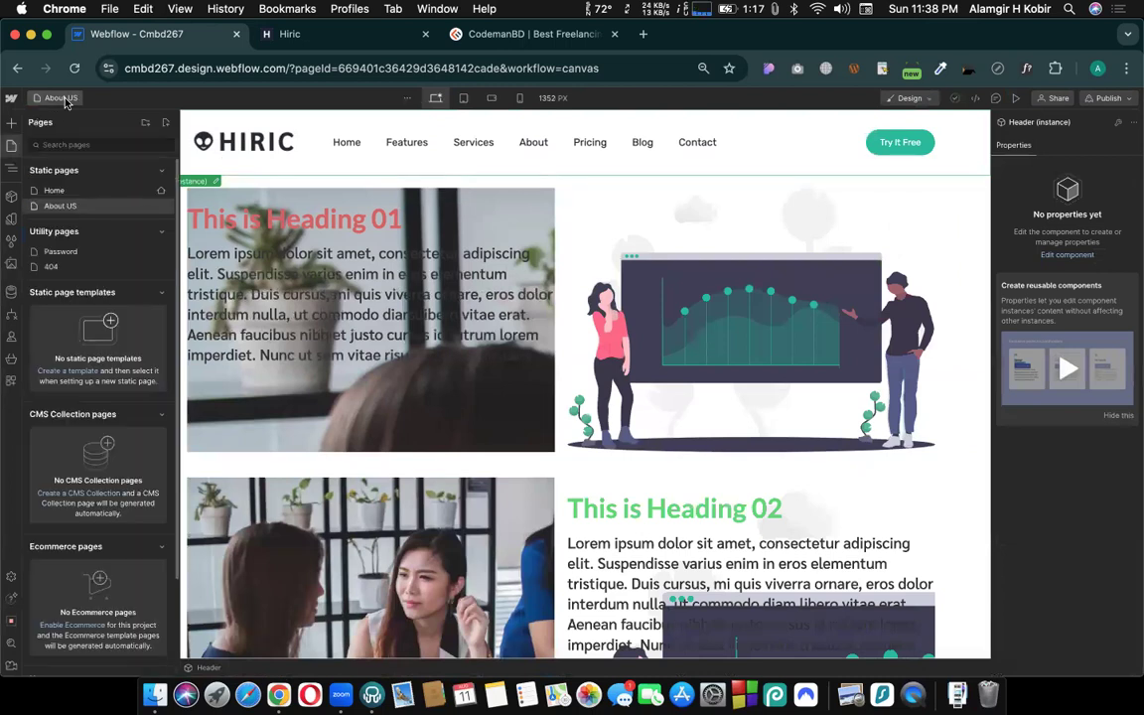
pyautogui.click(46, 189)
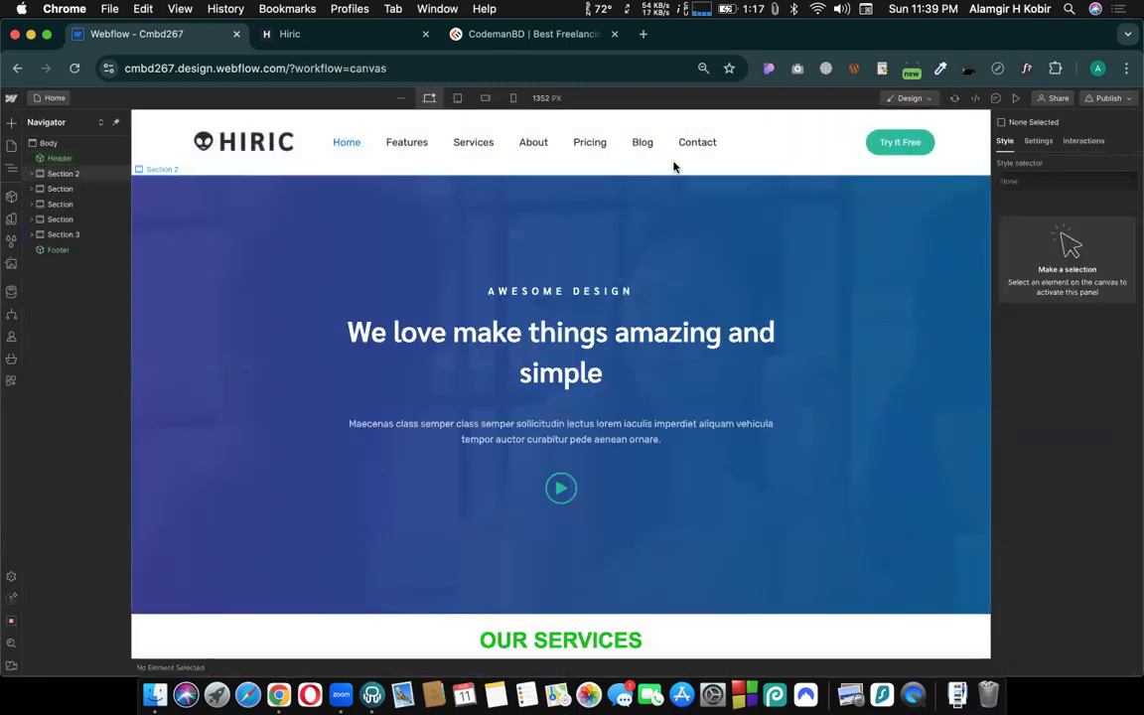
# - Look through the Home page's sections and view the Features section of the Hiric reference site
pyautogui.scroll(-20, 628, 294)
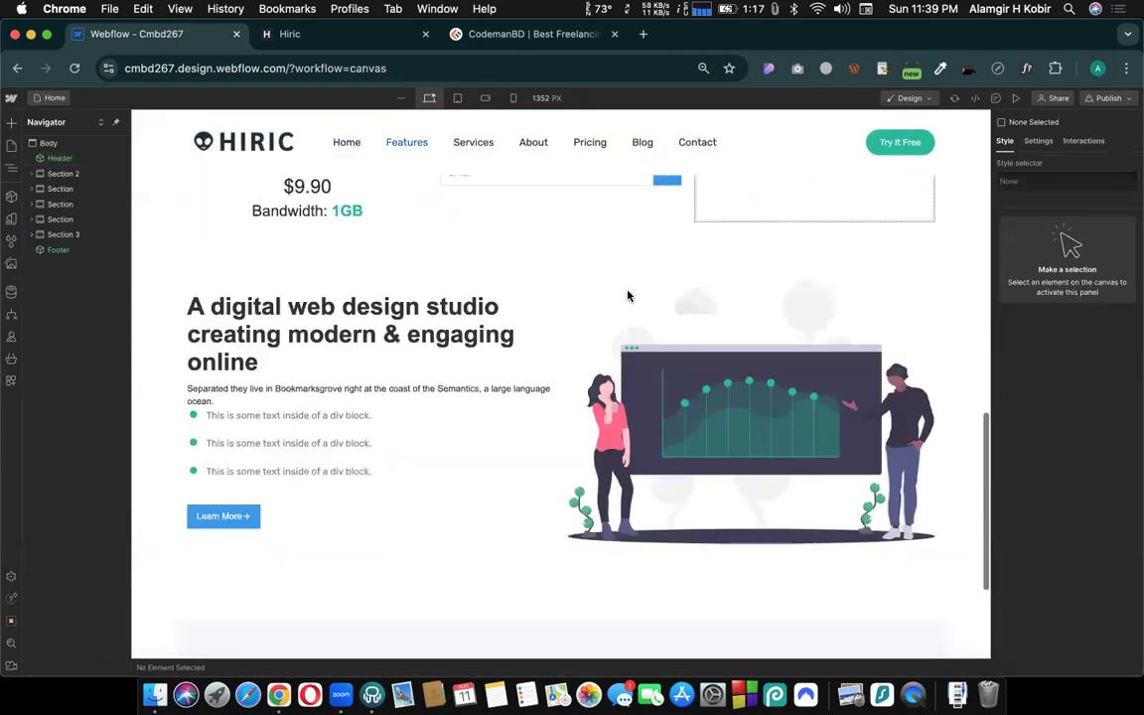
pyautogui.scroll(12, 628, 294)
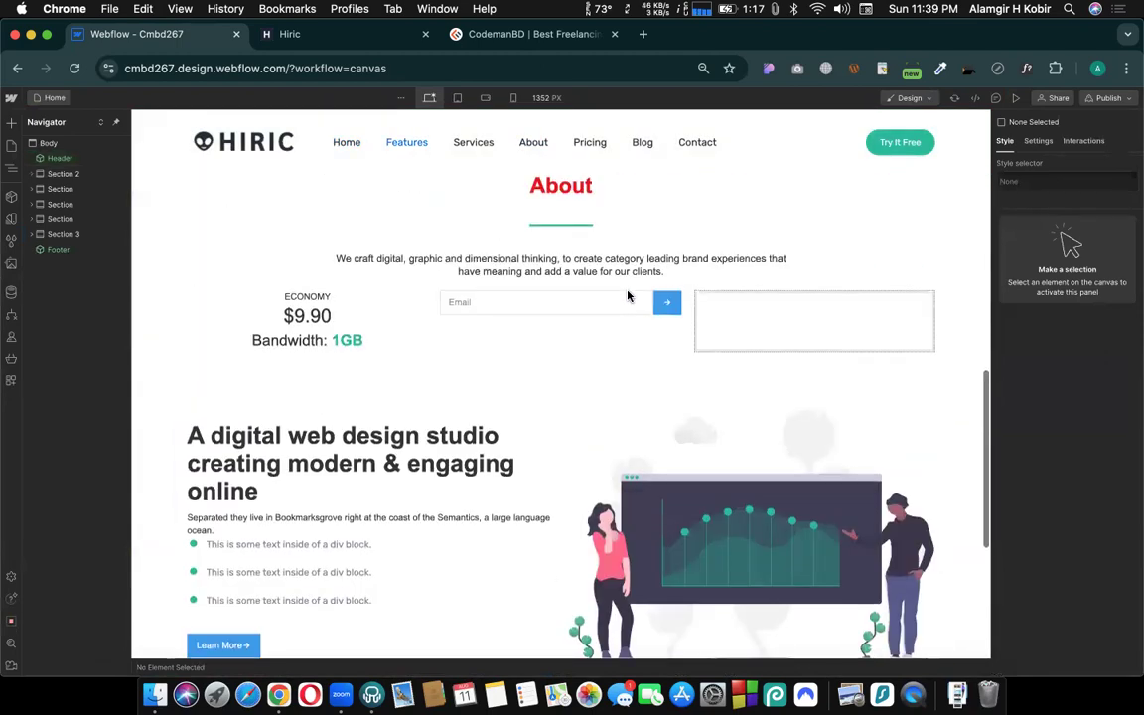
pyautogui.scroll(8, 628, 294)
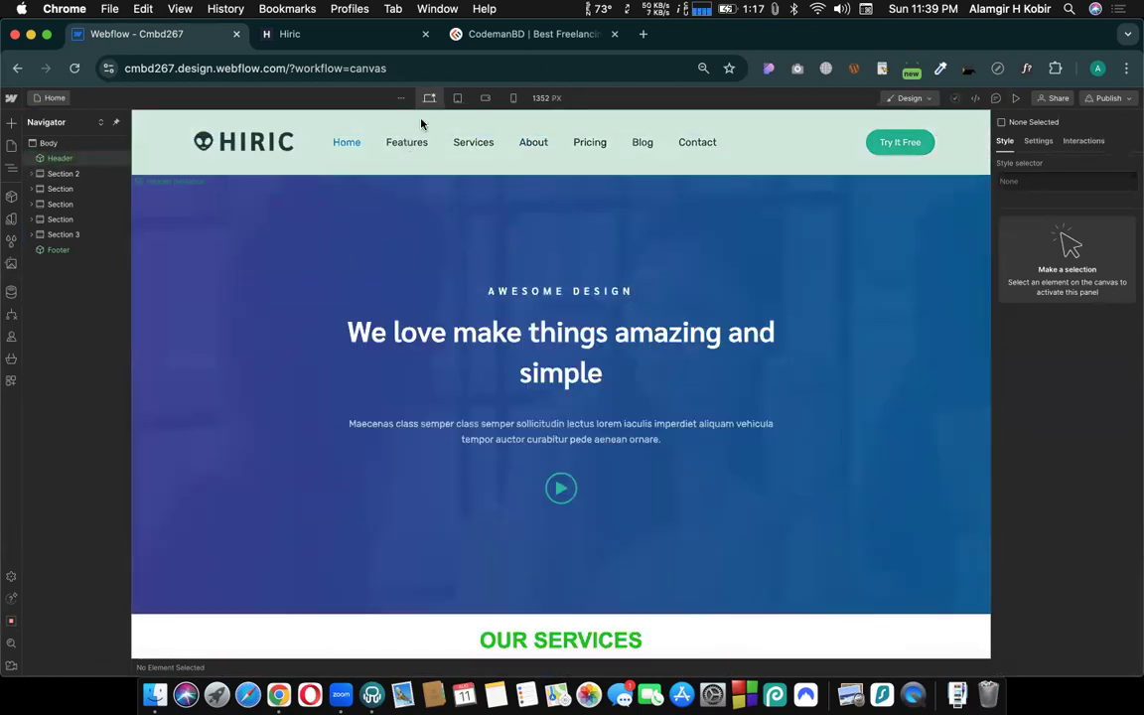
pyautogui.click(338, 35)
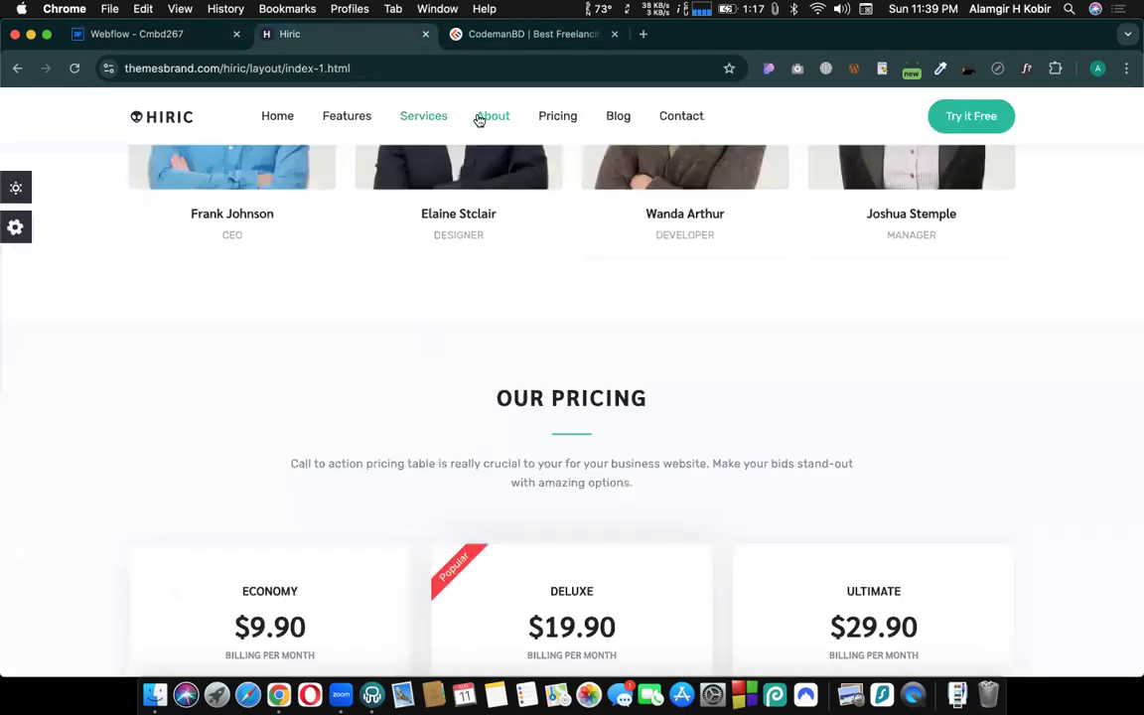
pyautogui.click(339, 117)
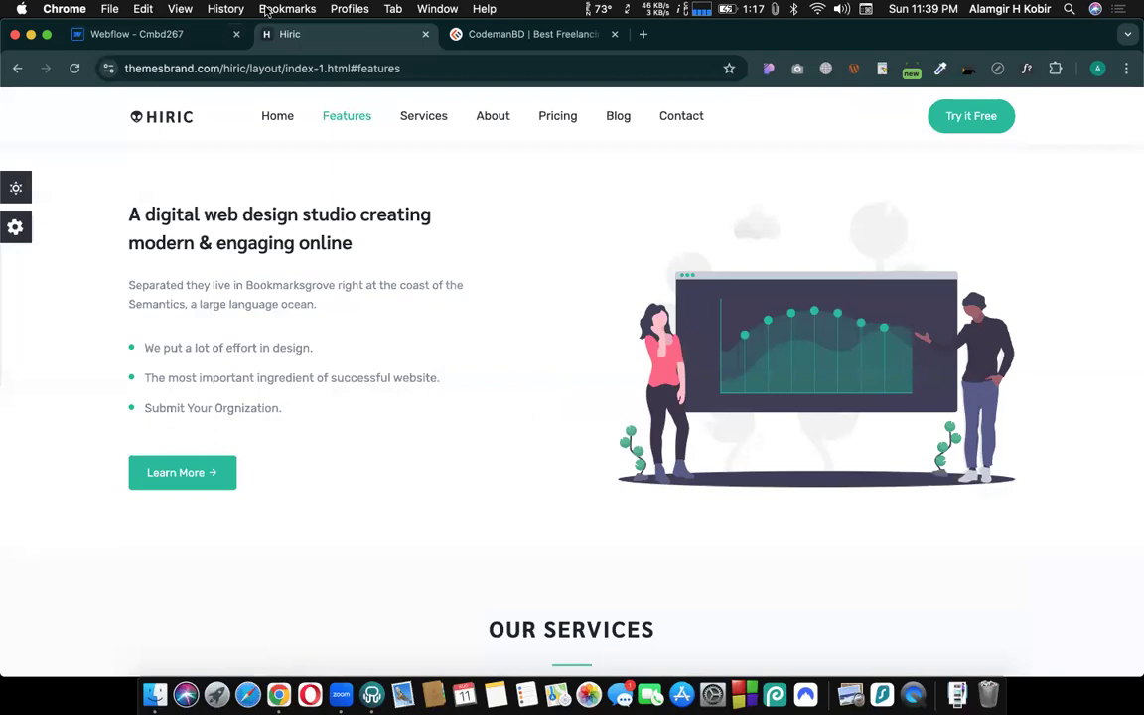
# - Switch back to the Webflow project and publish the site
pyautogui.click(175, 40)
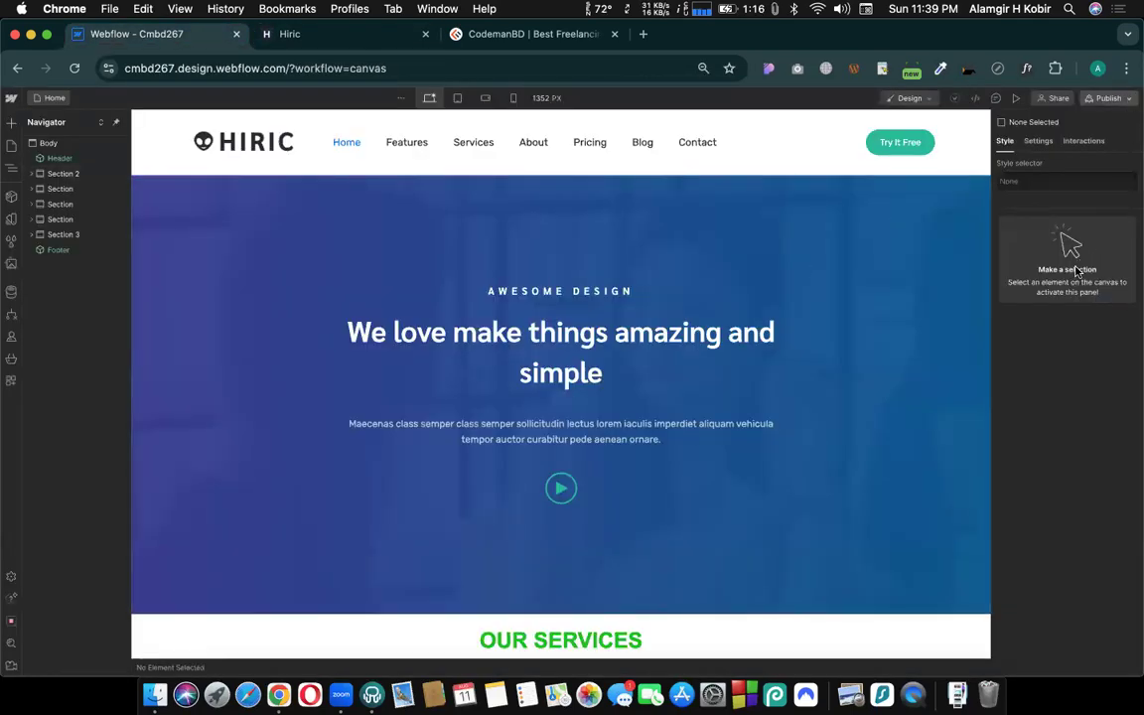
pyautogui.hotkey('shift', 'p')
pyautogui.click(1065, 301)
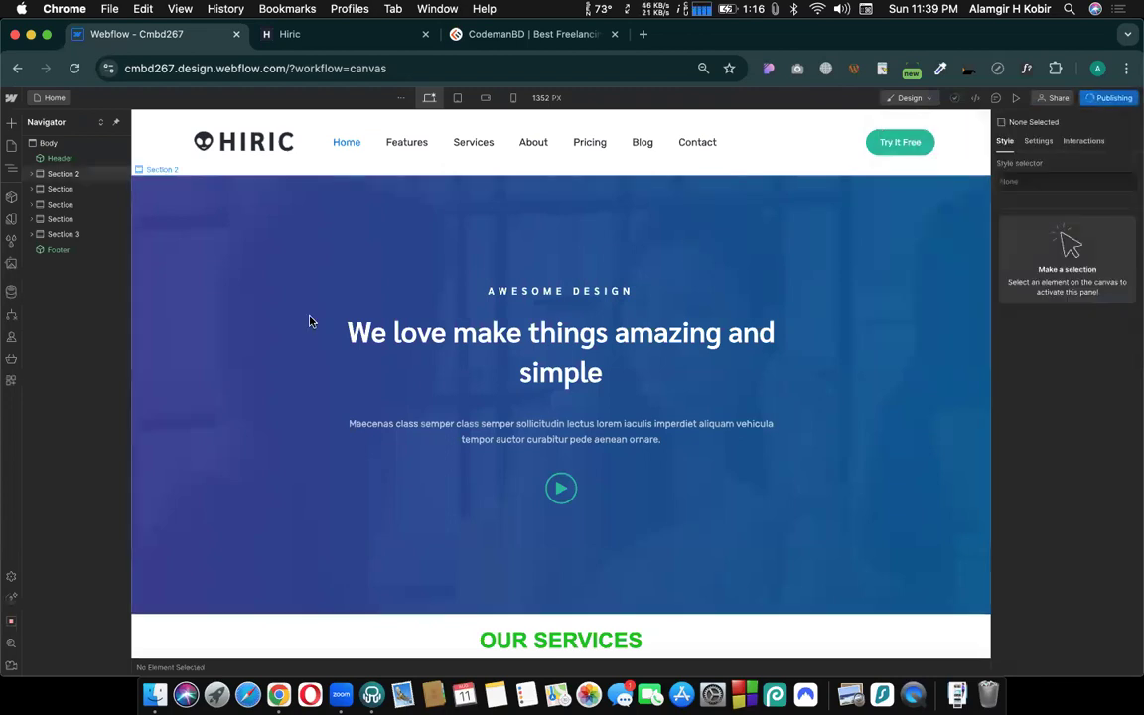
pyautogui.click(39, 99)
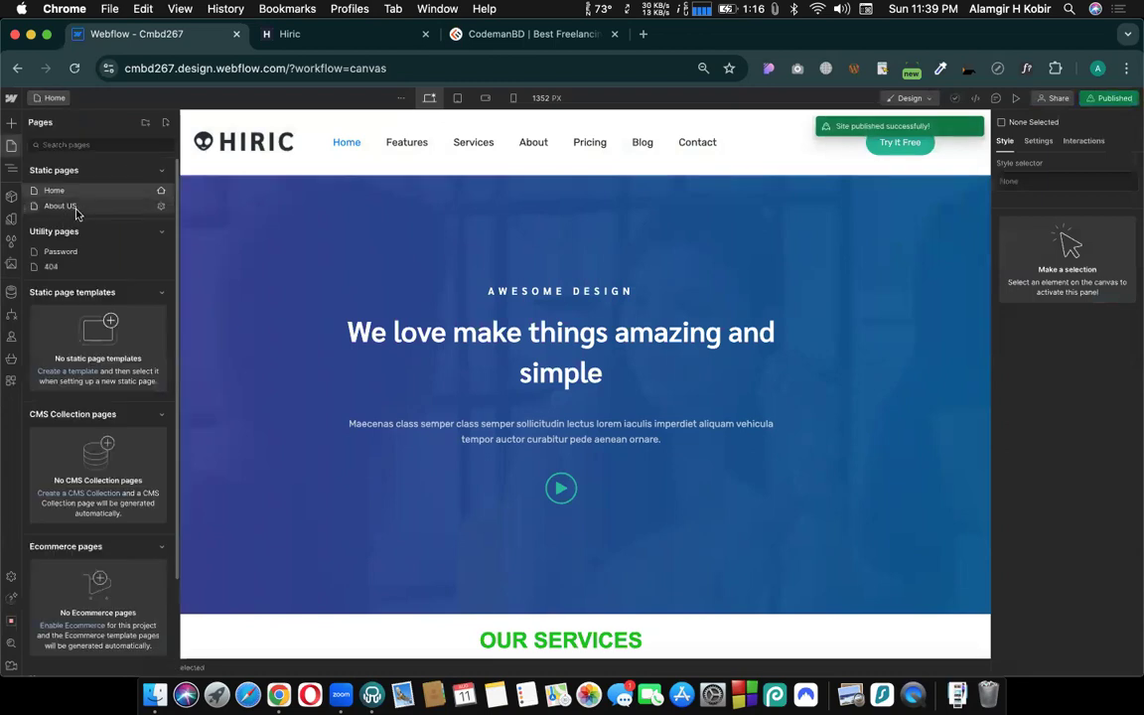
pyautogui.click(326, 38)
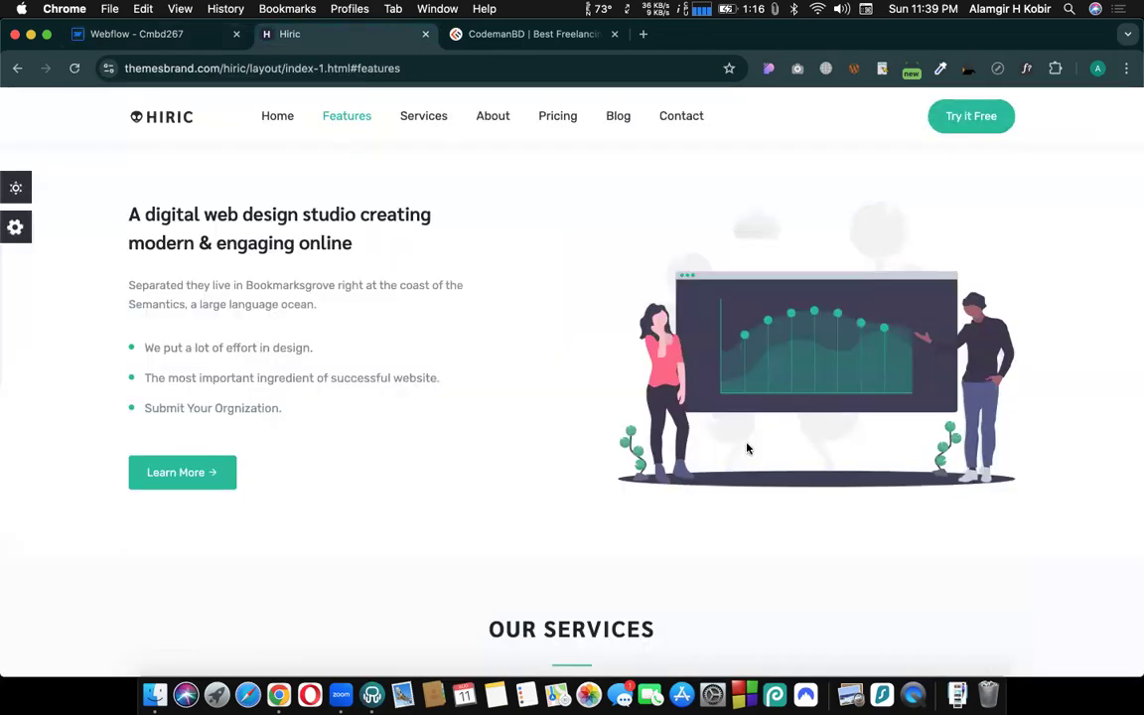
pyautogui.click(412, 71)
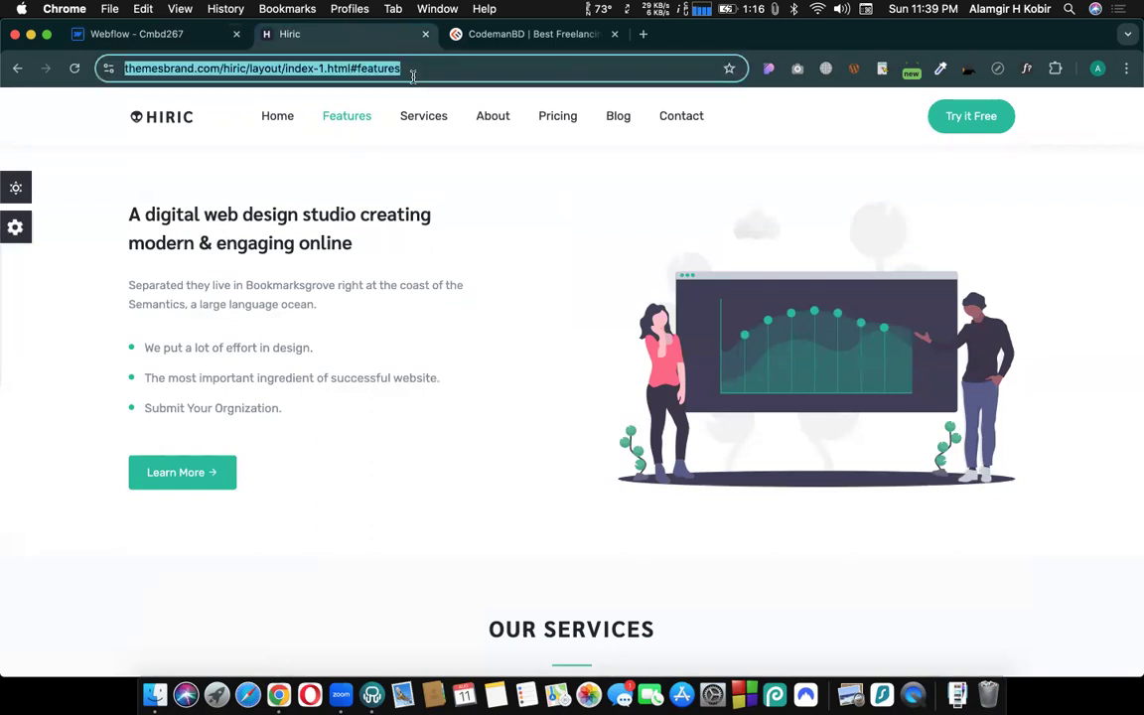
pyautogui.write('home seo')
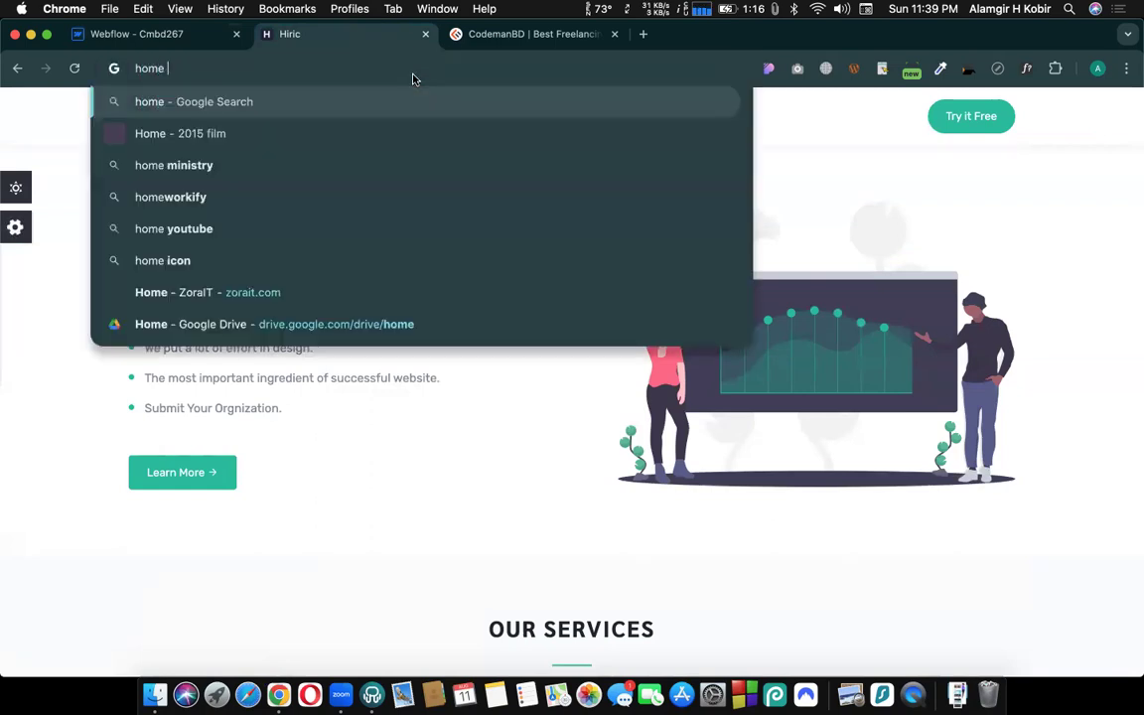
pyautogui.press('BackSpace')
pyautogui.press('BackSpace')
pyautogui.press('BackSpace')
pyautogui.press('BackSpace')
pyautogui.press('BackSpace')
pyautogui.press('BackSpace')
pyautogui.press('BackSpace')
pyautogui.press('BackSpace')
pyautogui.press('BackSpace')
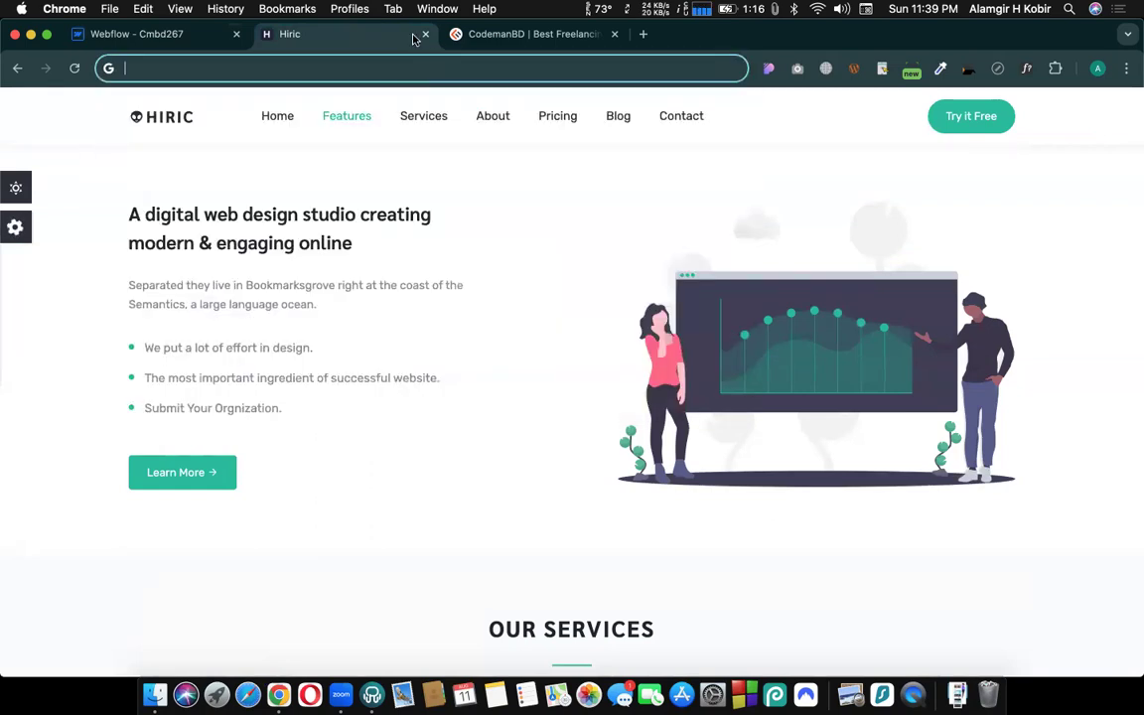
# - Close the Hiric reference site's browser tab
pyautogui.click(425, 35)
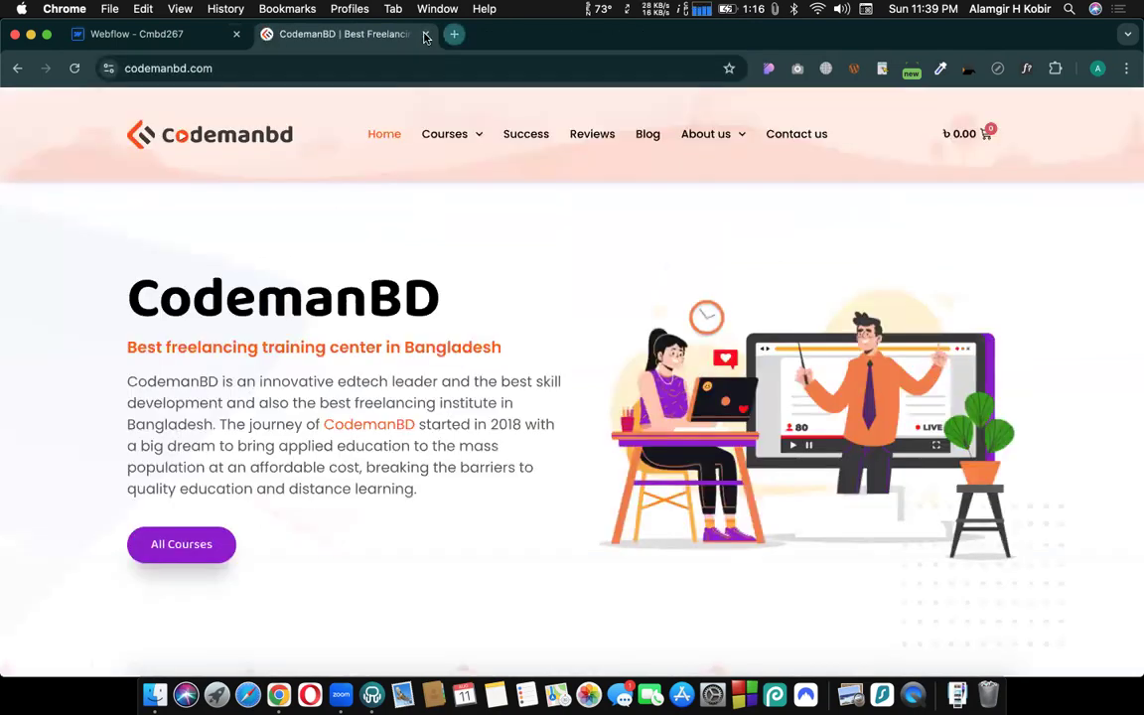
# - Open an empty browser tab in place of the CodemanBD page and switch back to the Webflow project
pyautogui.click(453, 35)
pyautogui.click(425, 33)
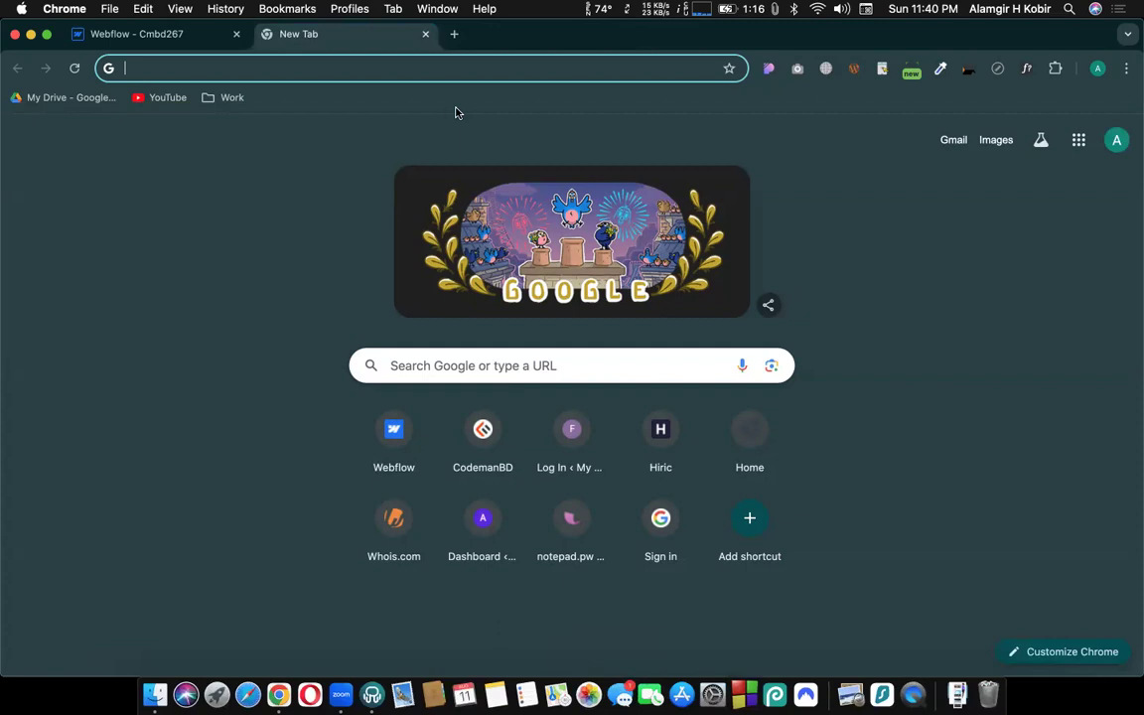
pyautogui.click(329, 70)
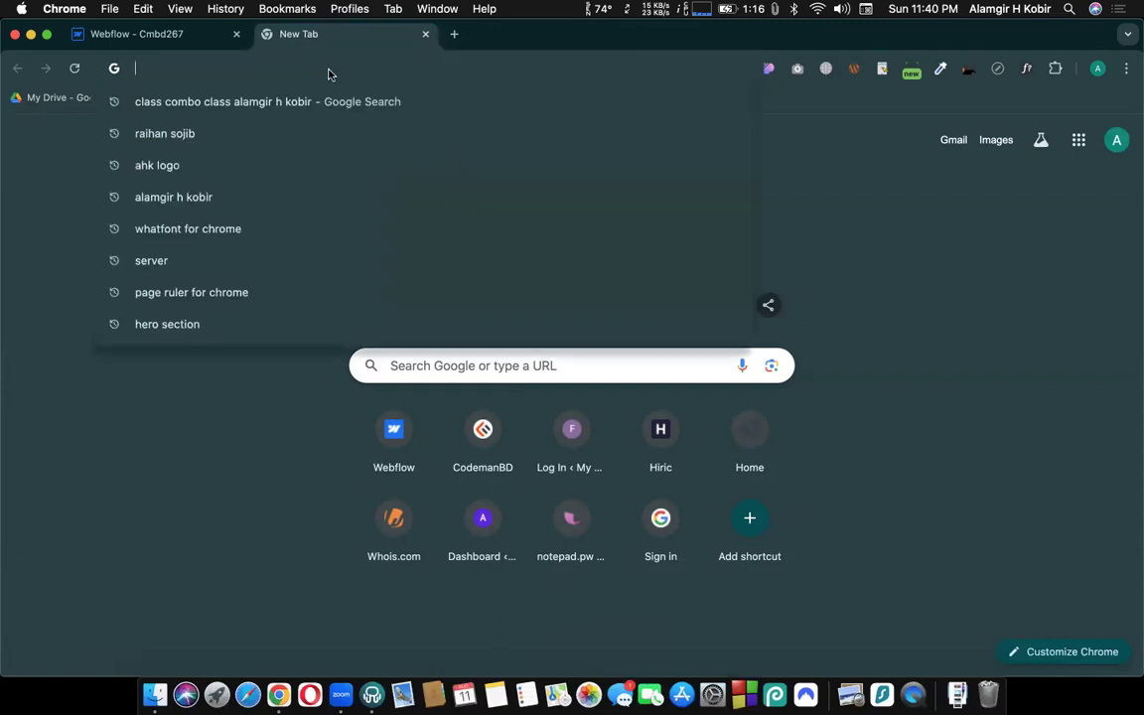
pyautogui.click(24, 263)
pyautogui.click(176, 40)
pyautogui.click(290, 37)
pyautogui.click(168, 38)
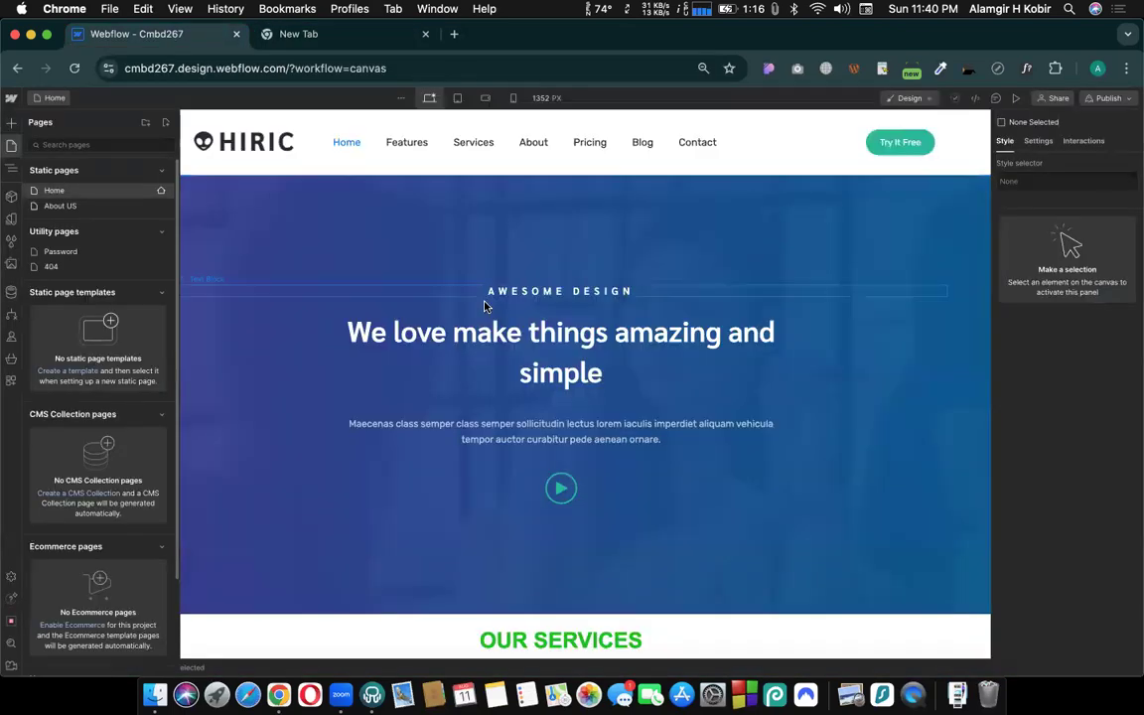
# - Open the About US page from the site's static pages and look through its content down to the footer
pyautogui.scroll(-2, 582, 332)
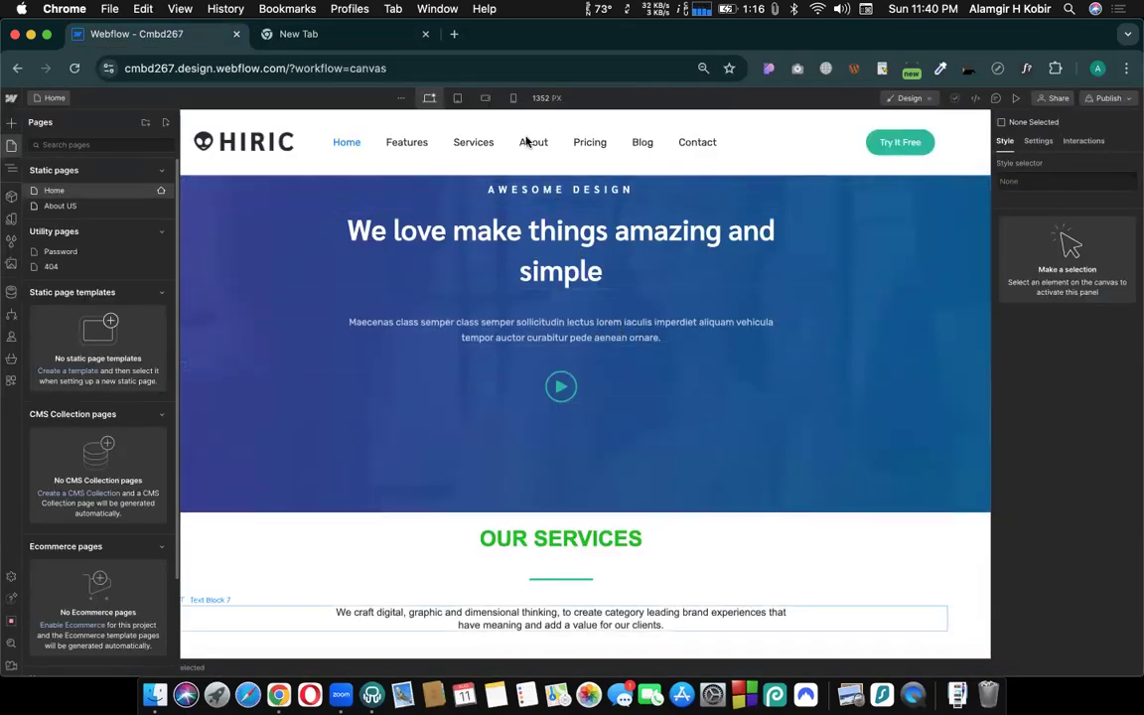
pyautogui.click(42, 102)
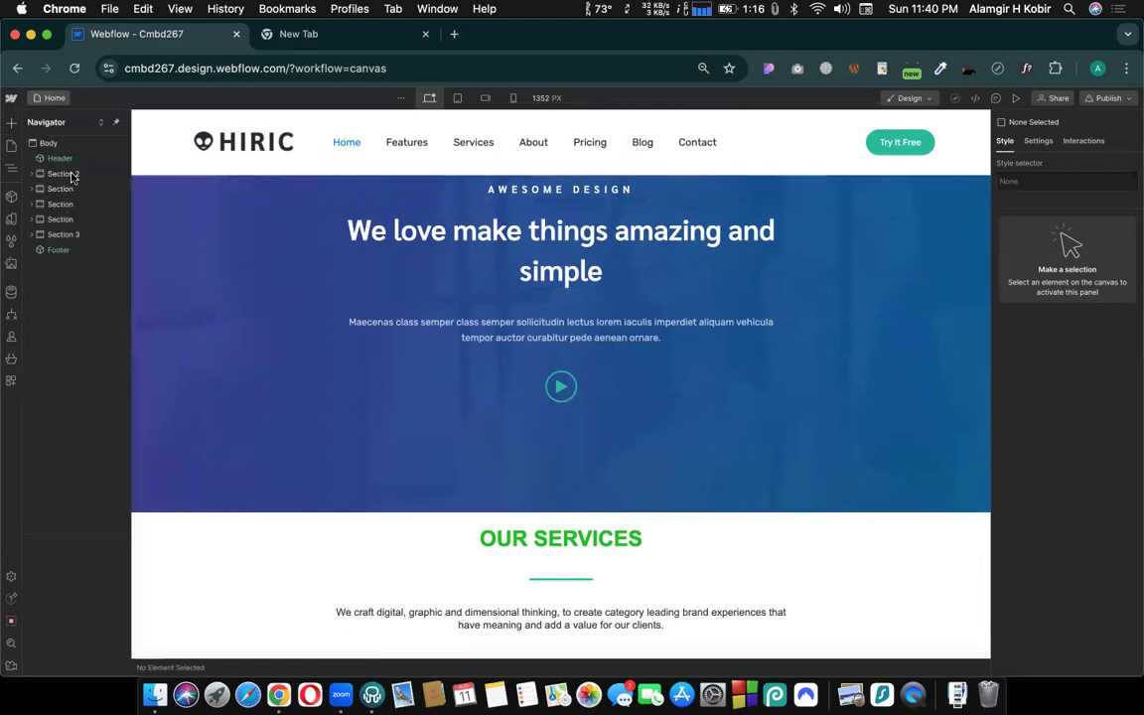
pyautogui.click(47, 102)
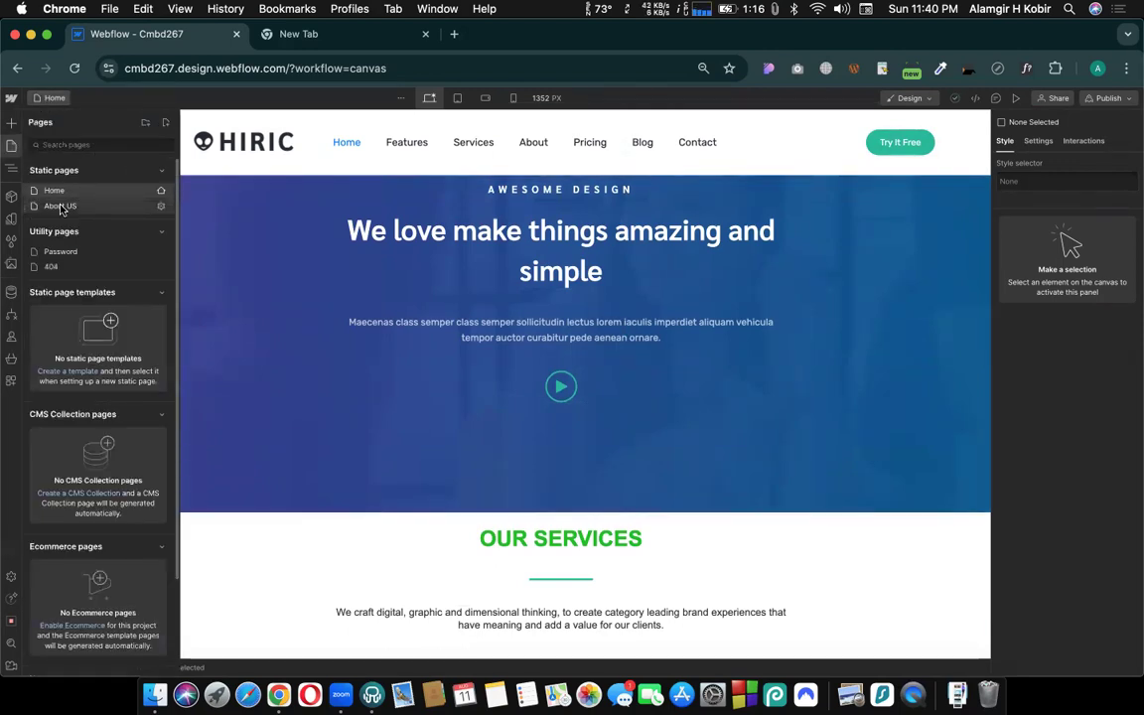
pyautogui.click(60, 205)
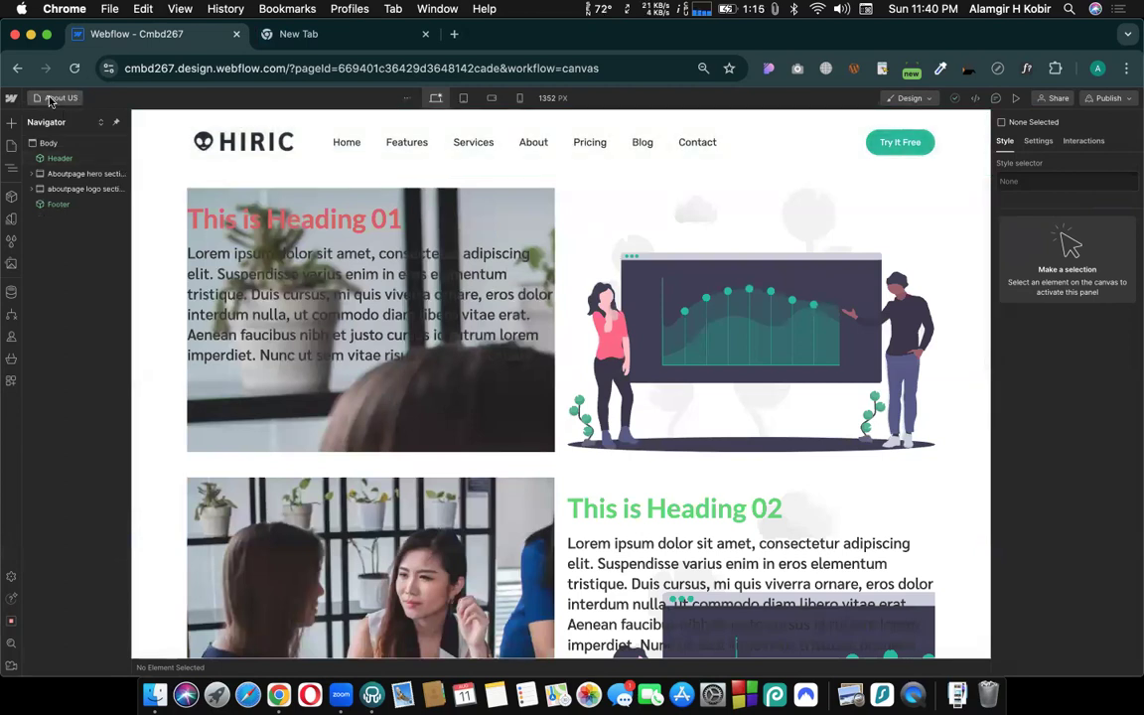
pyautogui.click(54, 98)
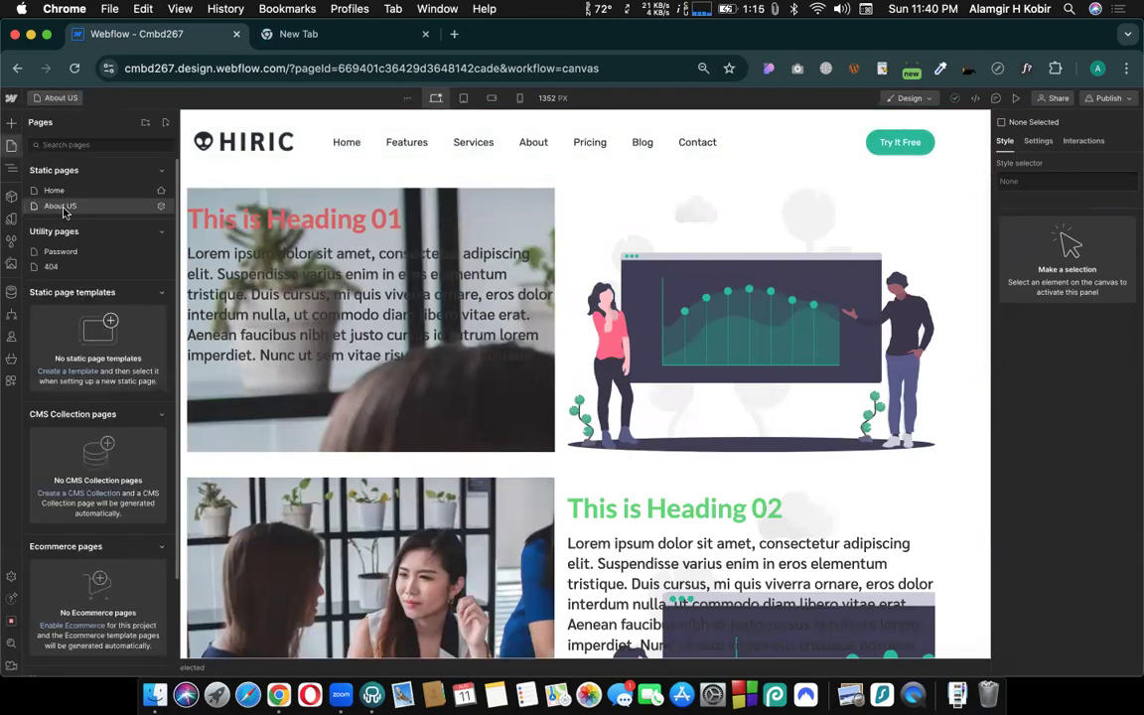
pyautogui.scroll(-5, 658, 272)
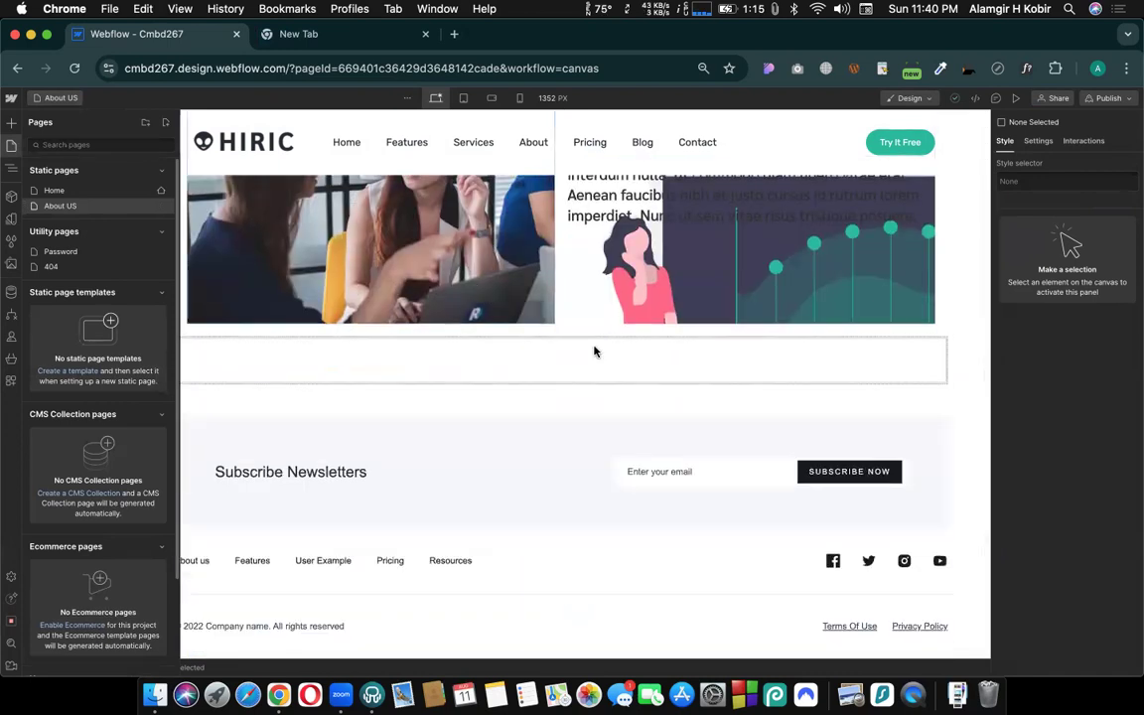
pyautogui.scroll(5, 488, 377)
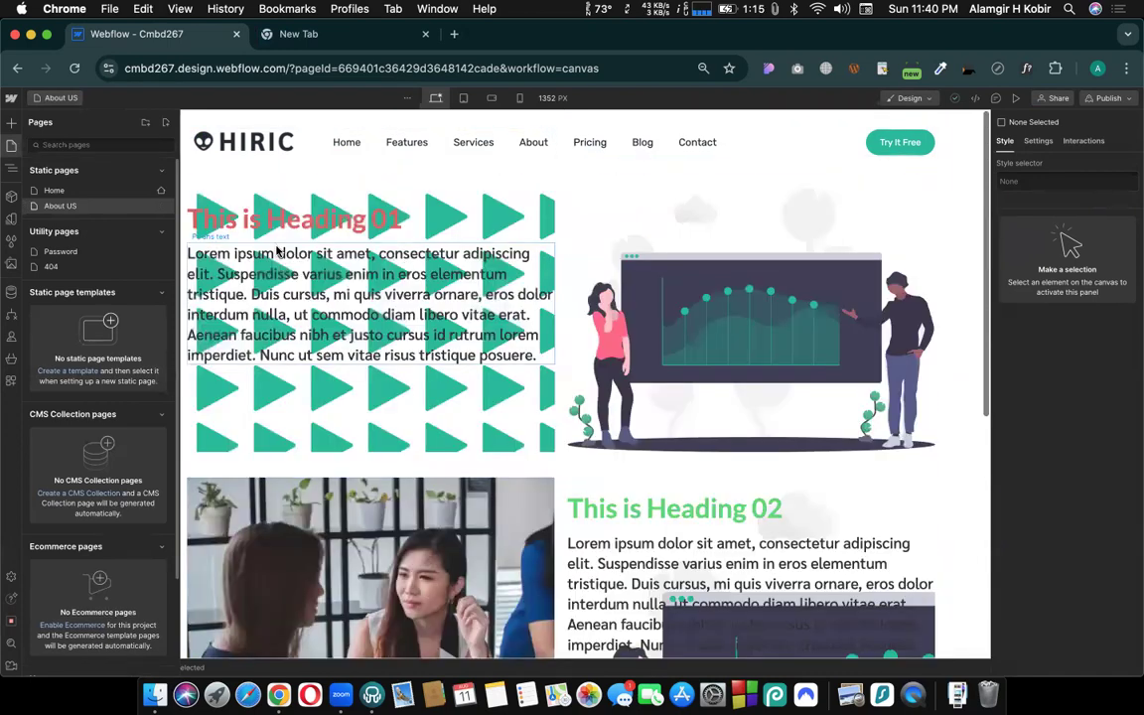
# - Return to the Home page, look through its sections and select the hero section, Section 2
pyautogui.click(60, 190)
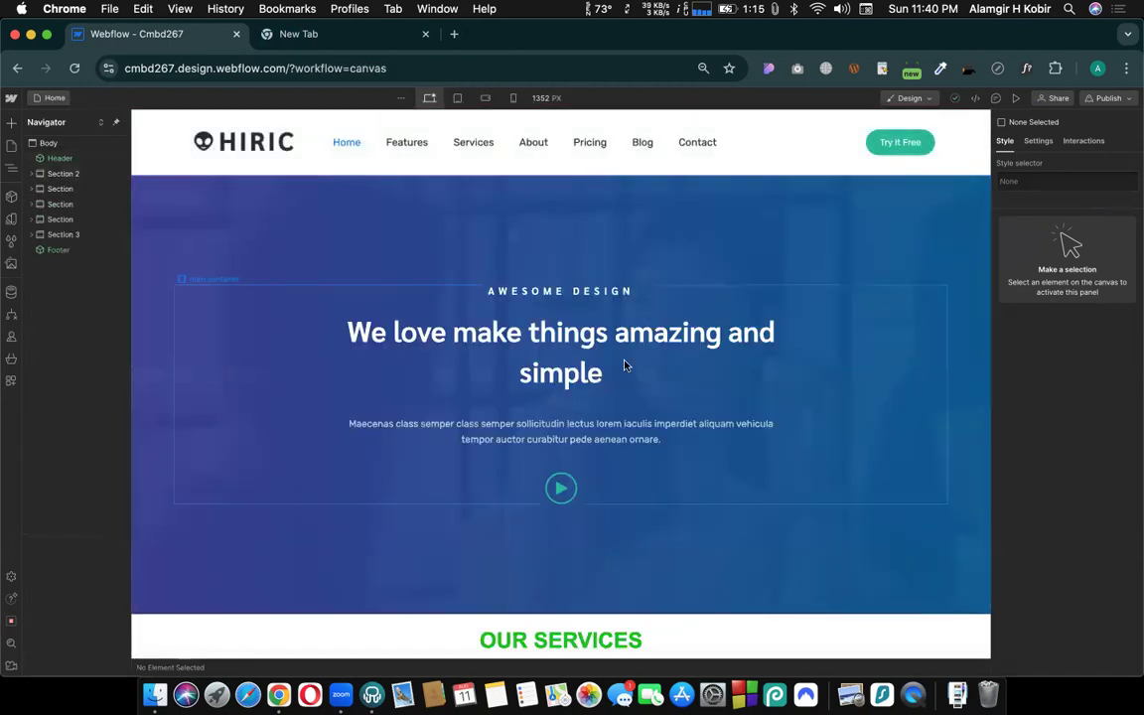
pyautogui.scroll(-4, 492, 426)
pyautogui.scroll(-5, 408, 531)
pyautogui.scroll(-5, 464, 391)
pyautogui.scroll(10, 463, 390)
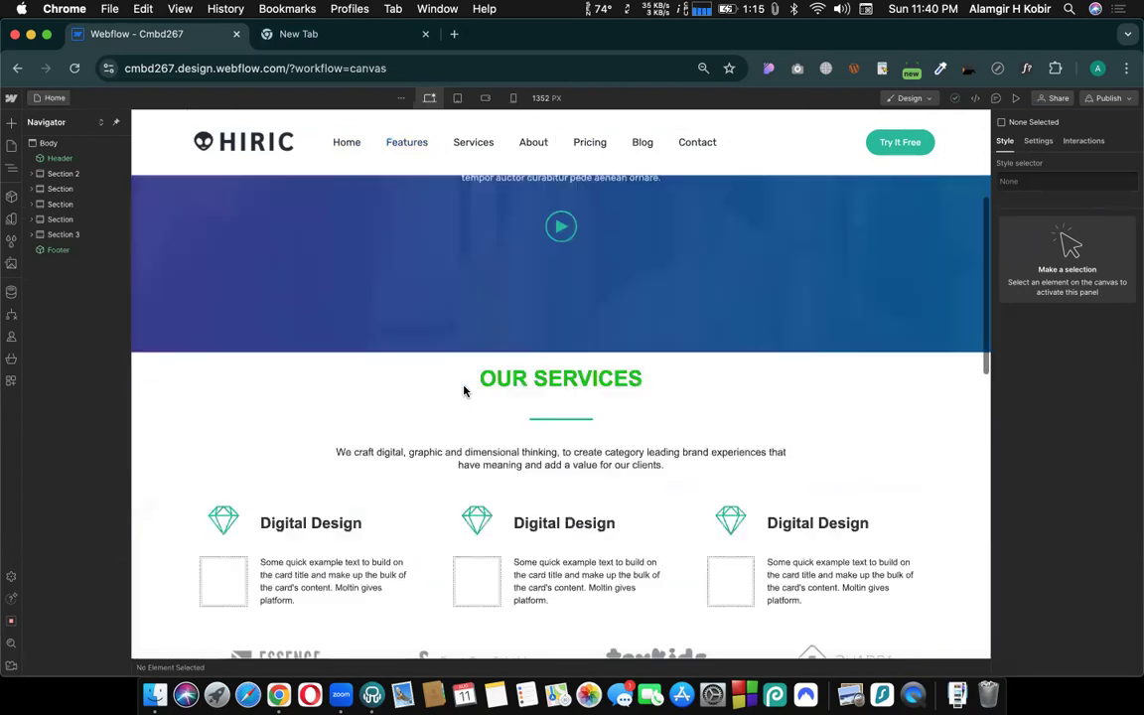
pyautogui.scroll(3, 463, 390)
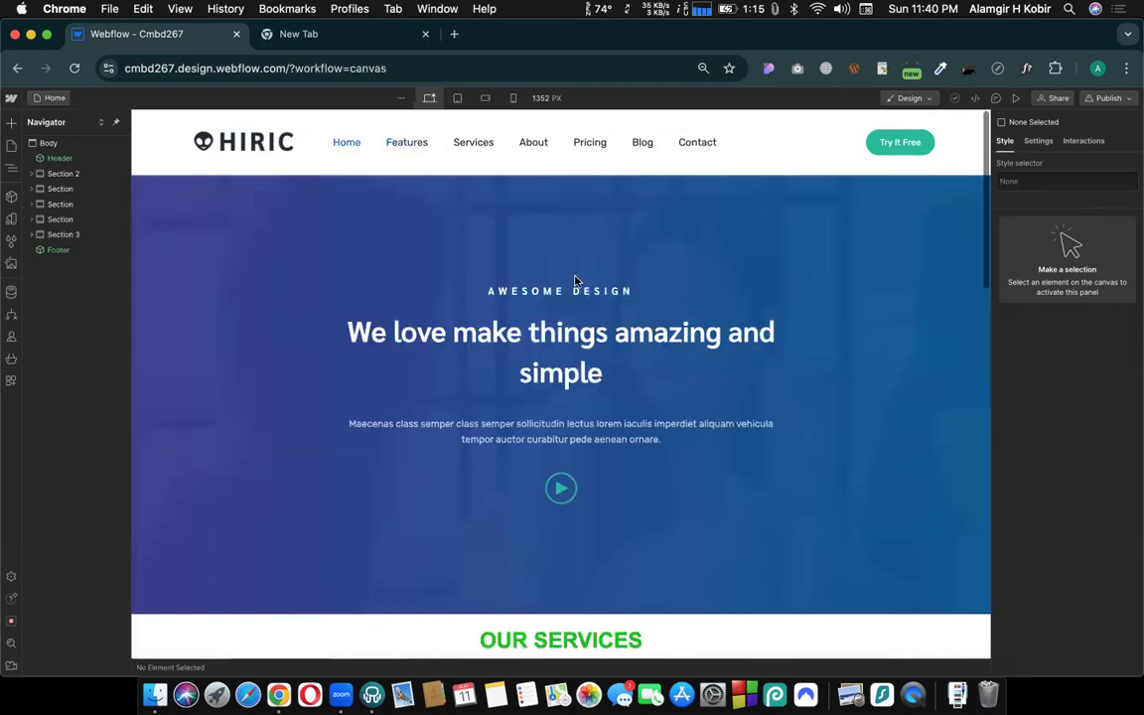
pyautogui.click(374, 231)
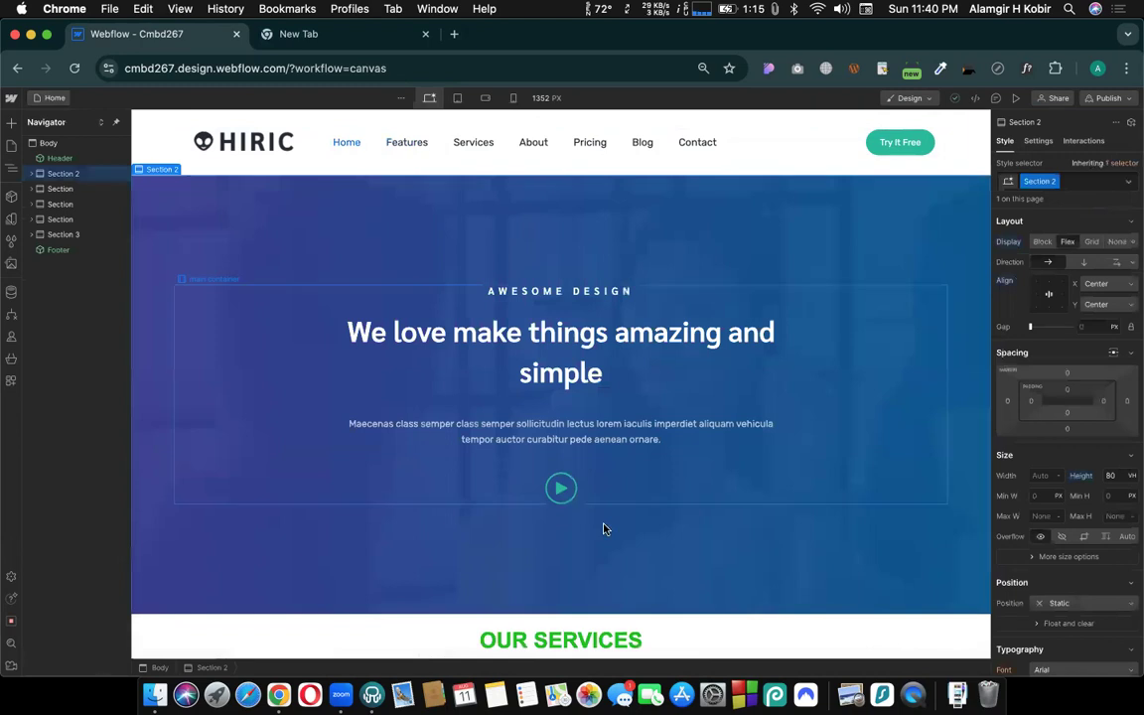